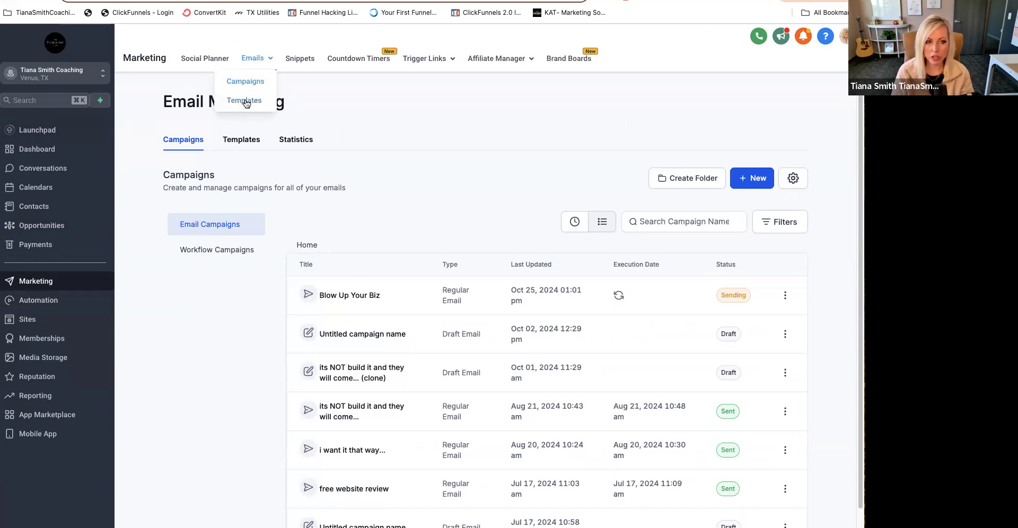
- Open the list of email templates in the email marketing area
click(244, 101)
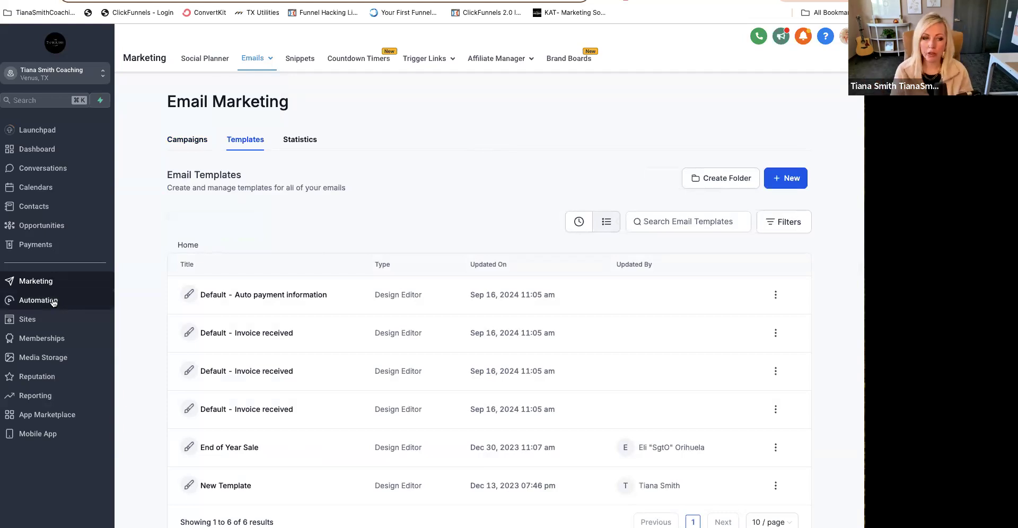
mouse_move(260, 69)
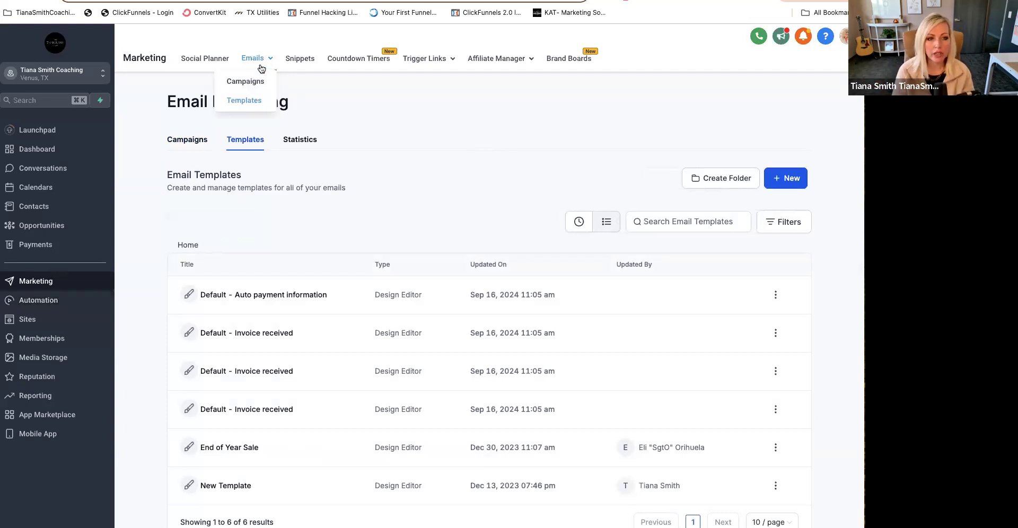
click(247, 100)
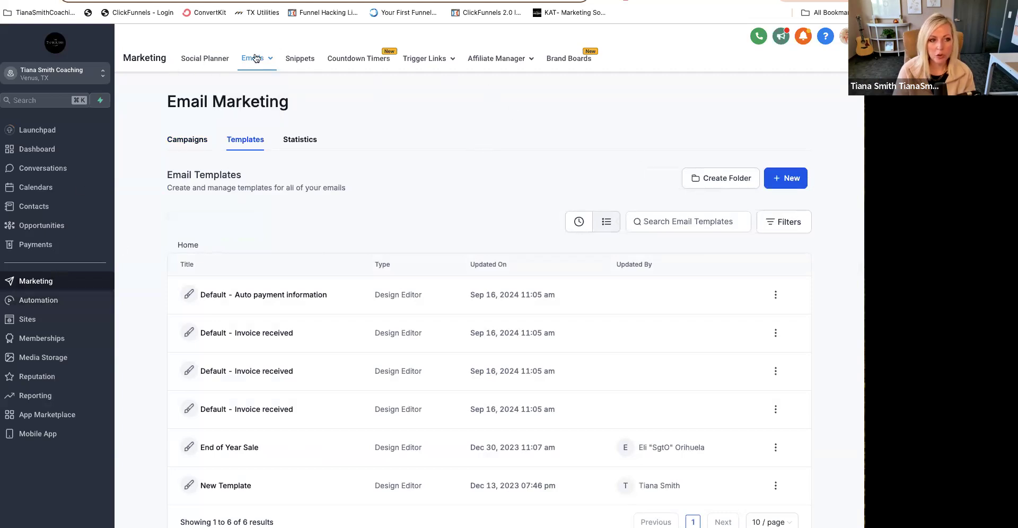
mouse_move(258, 62)
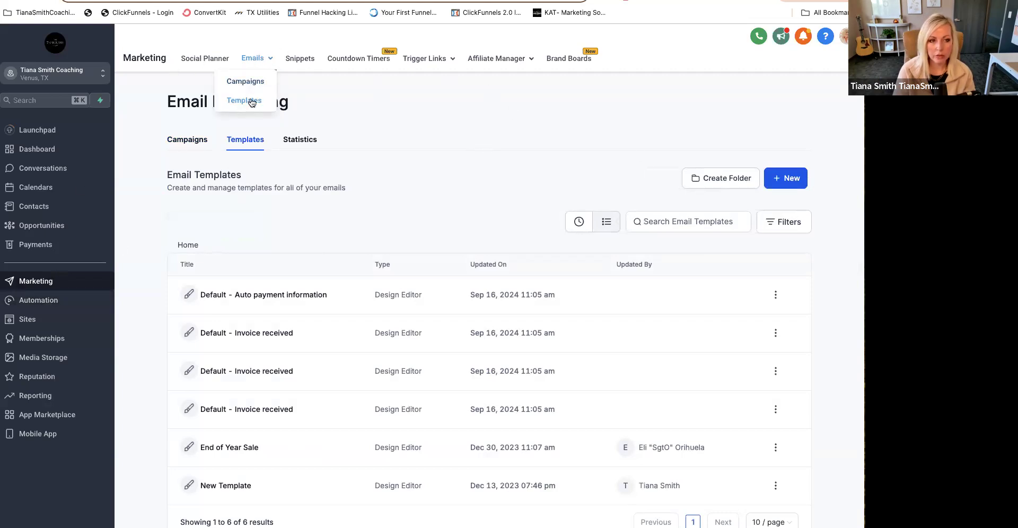
- View the library of ready-made email marketing templates and close it
click(793, 181)
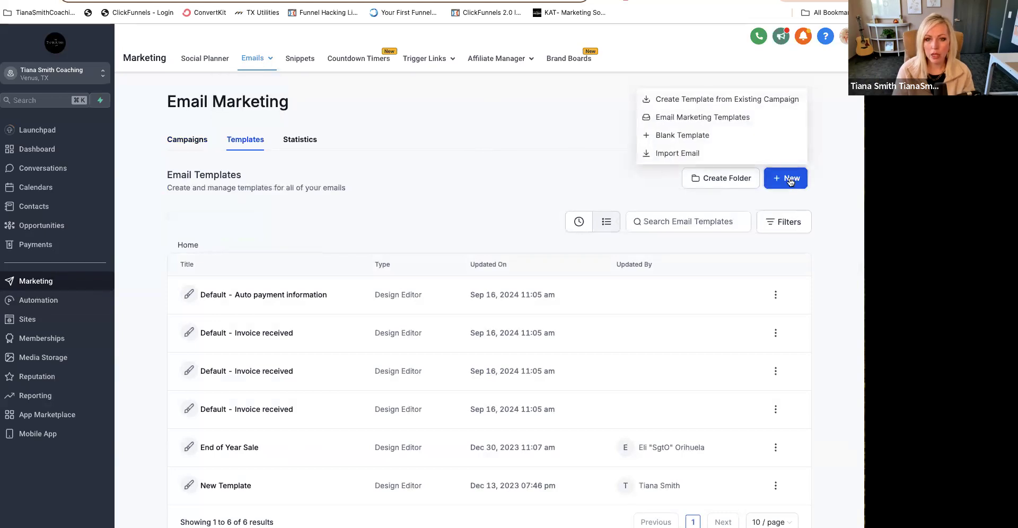
click(707, 118)
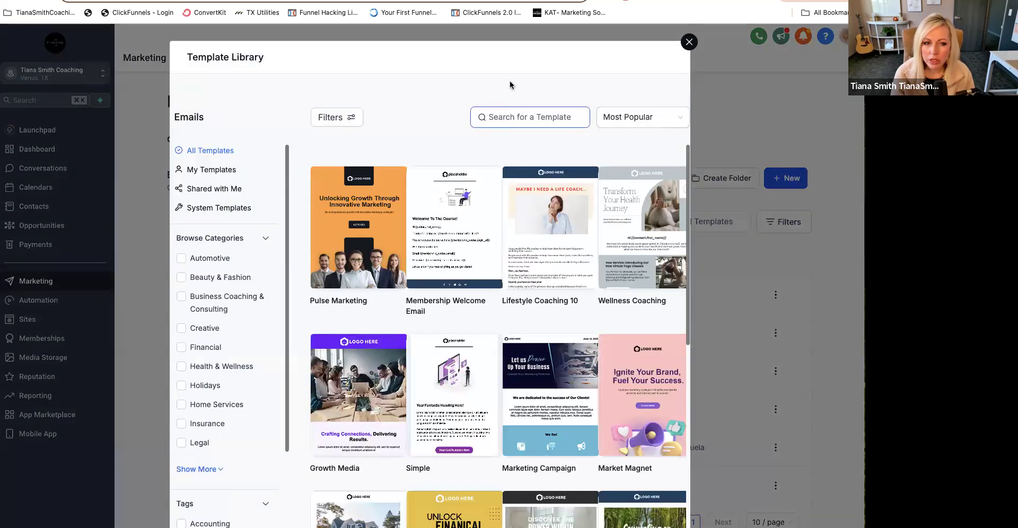
click(689, 42)
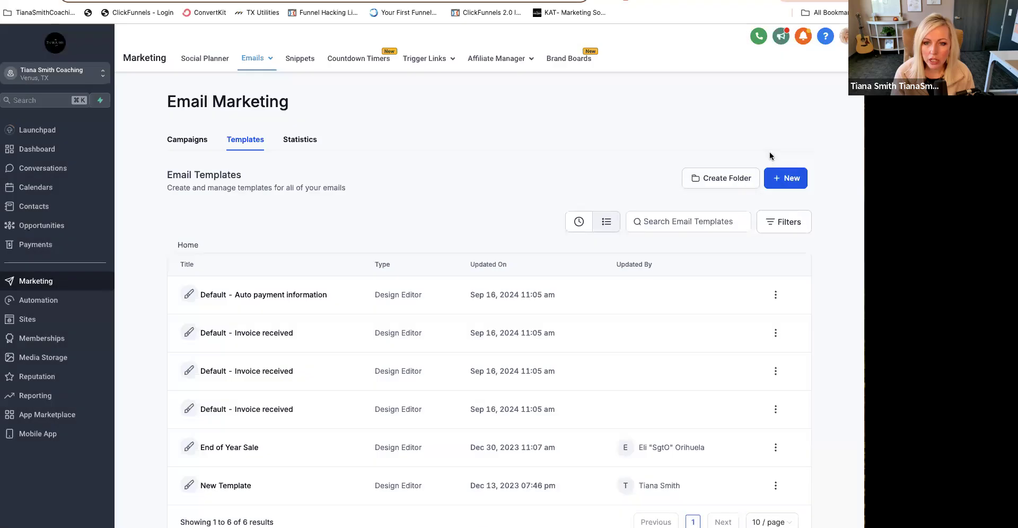
- Create a new blank email template using the visual Design Editor
click(780, 180)
click(693, 137)
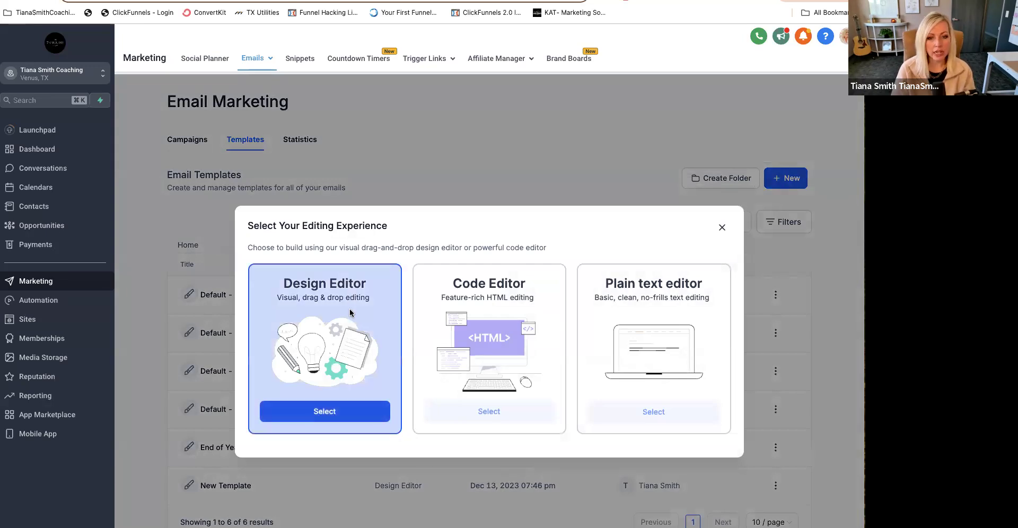
click(335, 416)
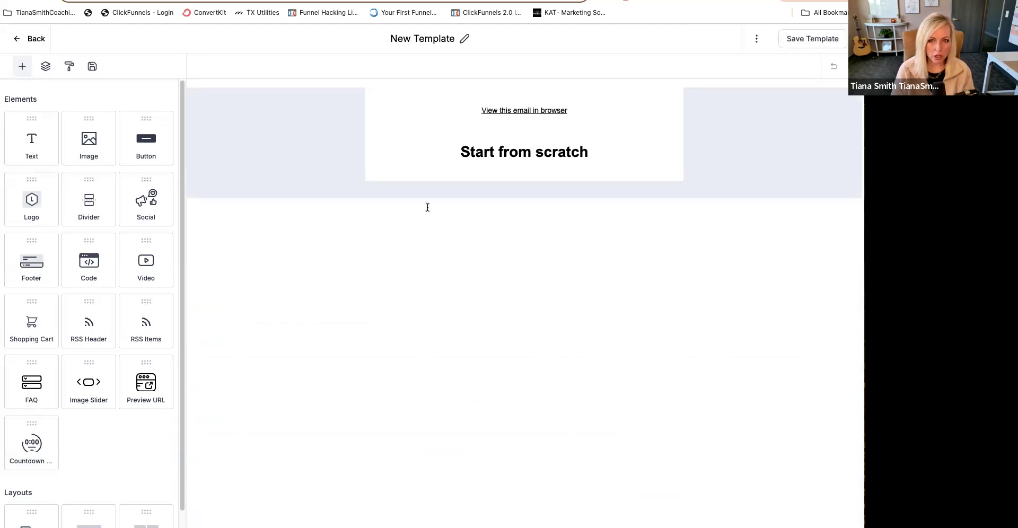
- Rename the template with the owner's first name followed by "New Email Template"
click(445, 37)
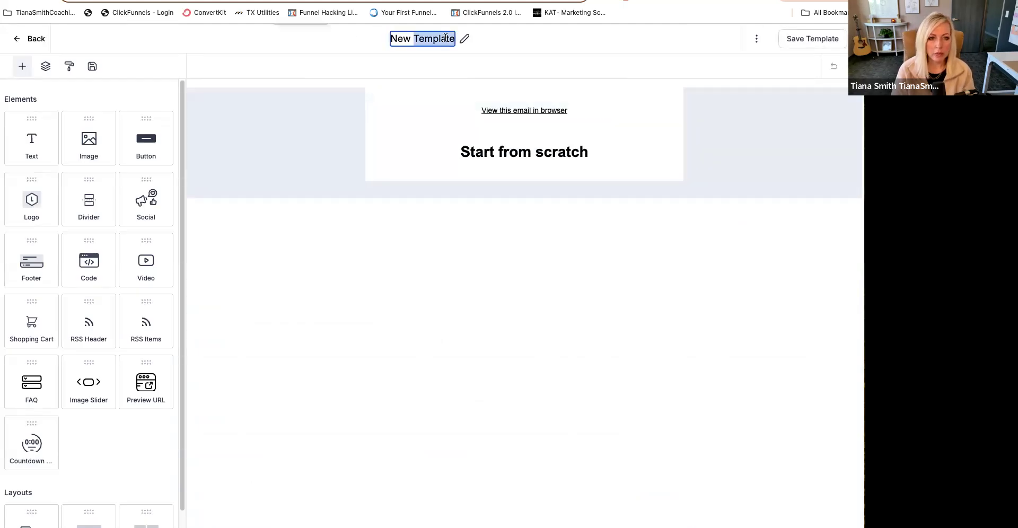
text(Ti)
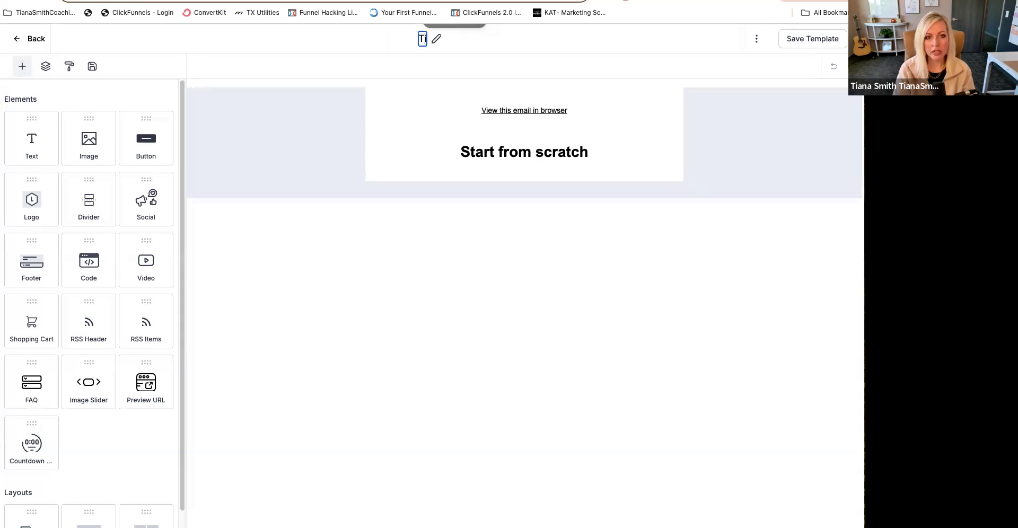
text(ana New)
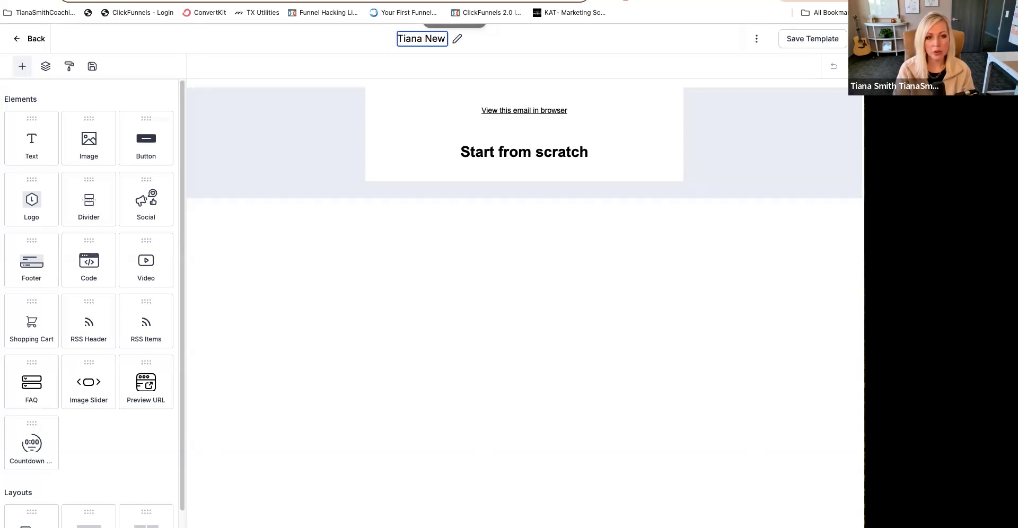
text( Email Tempalte)
key(BackSpace)
key(BackSpace)
key(BackSpace)
key(BackSpace)
text(lte)
key(BackSpace)
key(BackSpace)
text(ate)
click(283, 63)
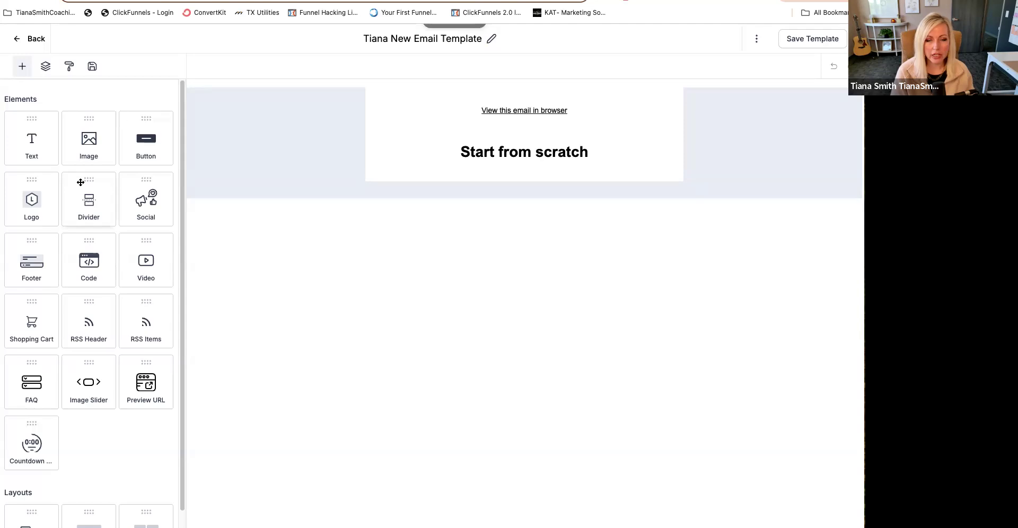
- Add an Image element between the "View this email in browser" link and the "Start from scratch" heading
scroll(81, 183, down, 4)
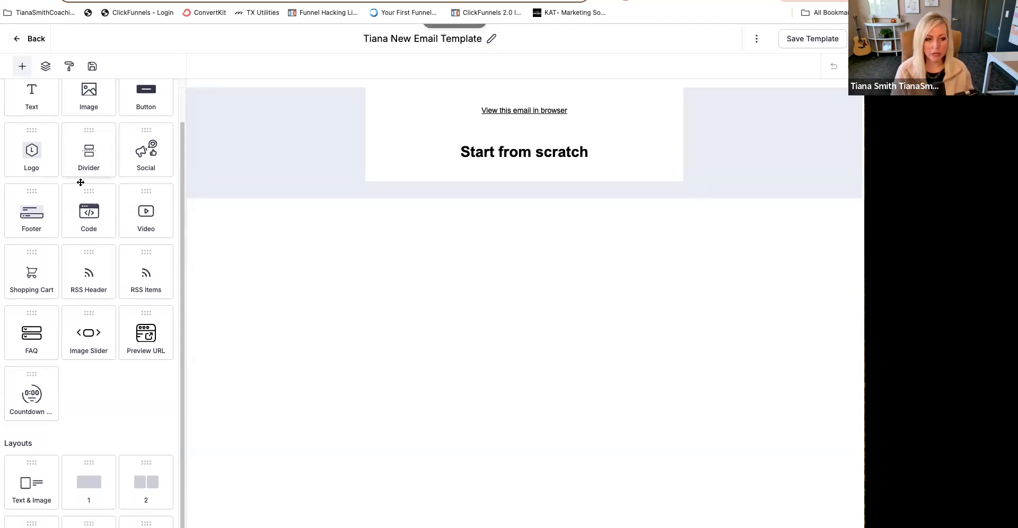
scroll(81, 182, up, 4)
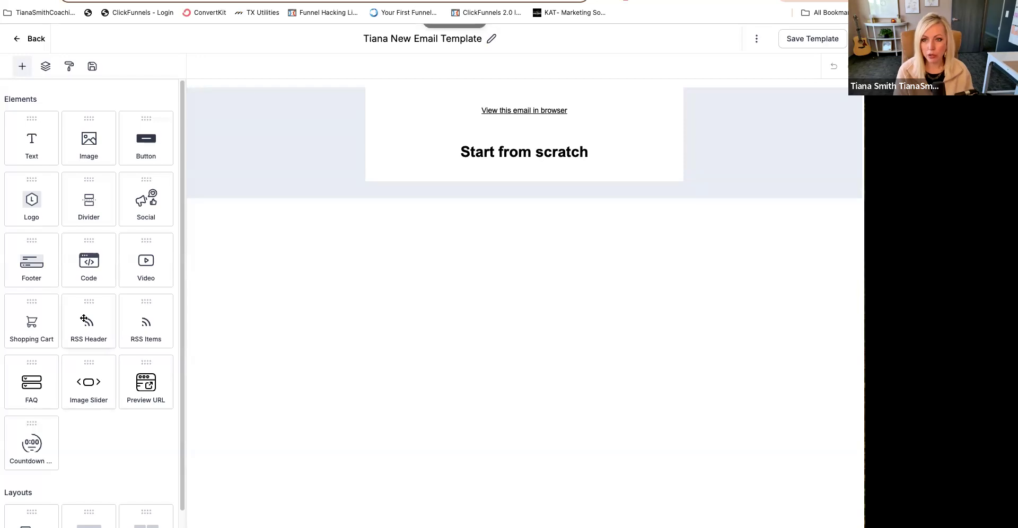
scroll(84, 318, down, 4)
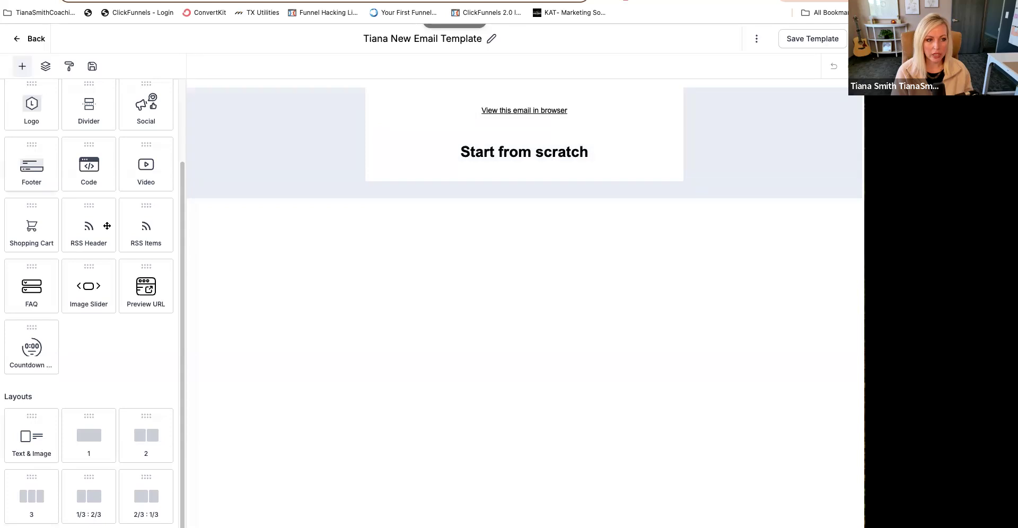
scroll(105, 222, up, 3)
drag(94, 142, 500, 158)
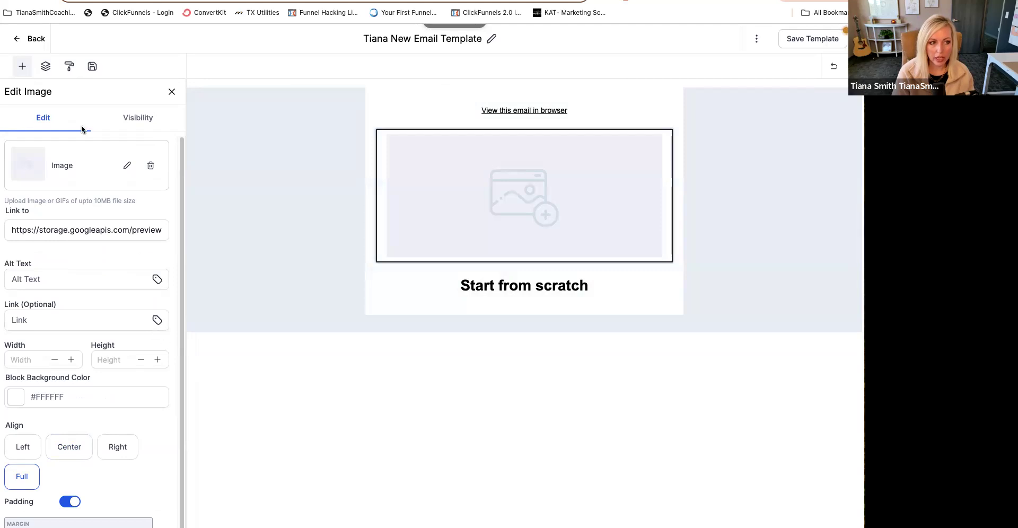
click(53, 231)
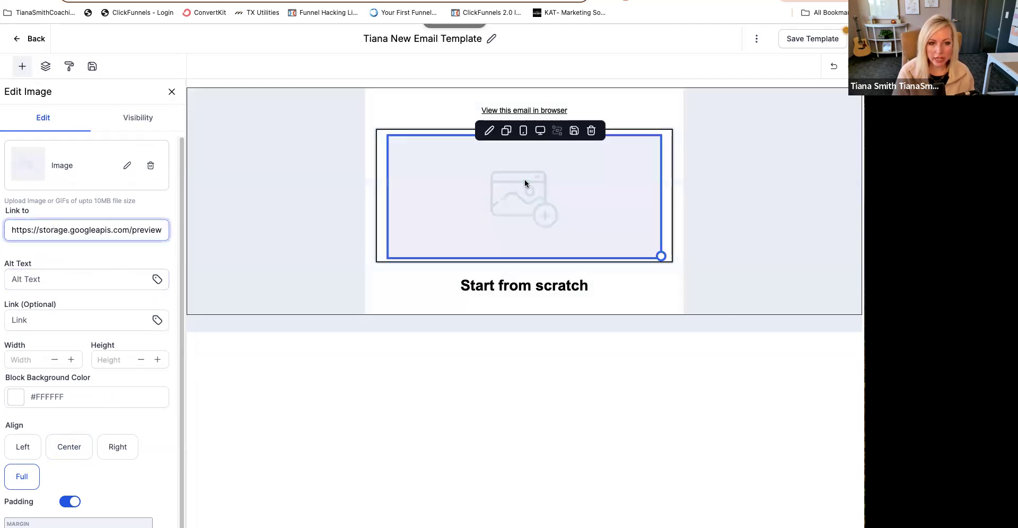
- Replace the "Start from scratch" heading text with "Headline"
click(533, 291)
triple_click(532, 291)
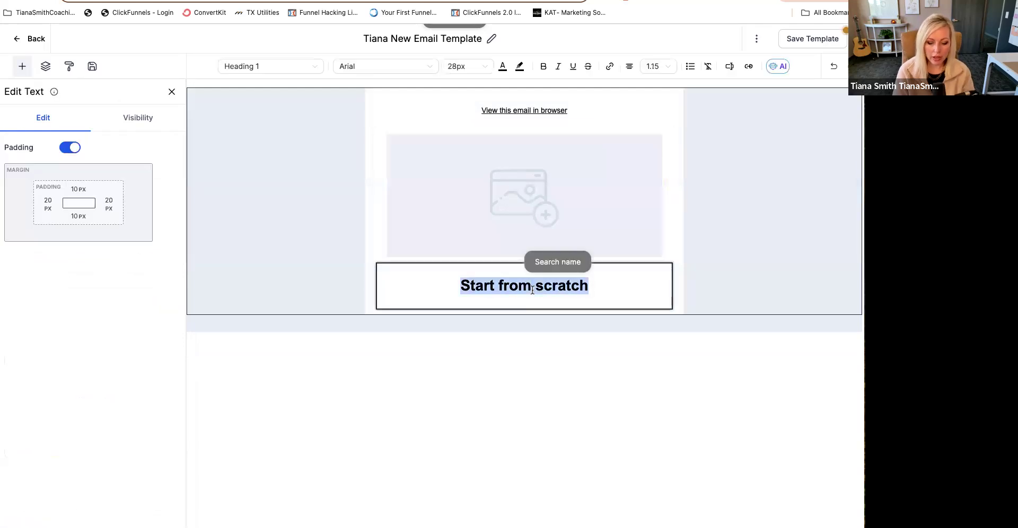
text(Headline)
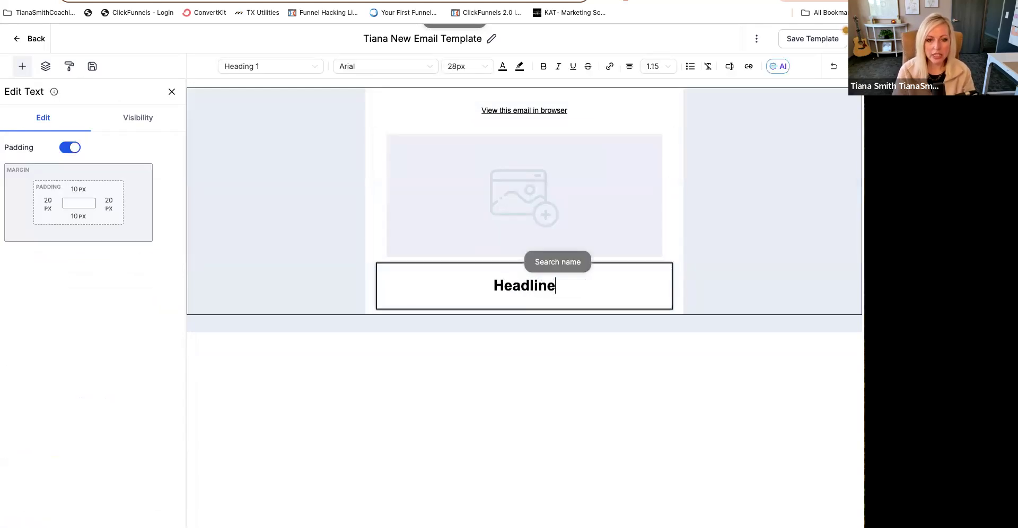
click(16, 43)
click(480, 73)
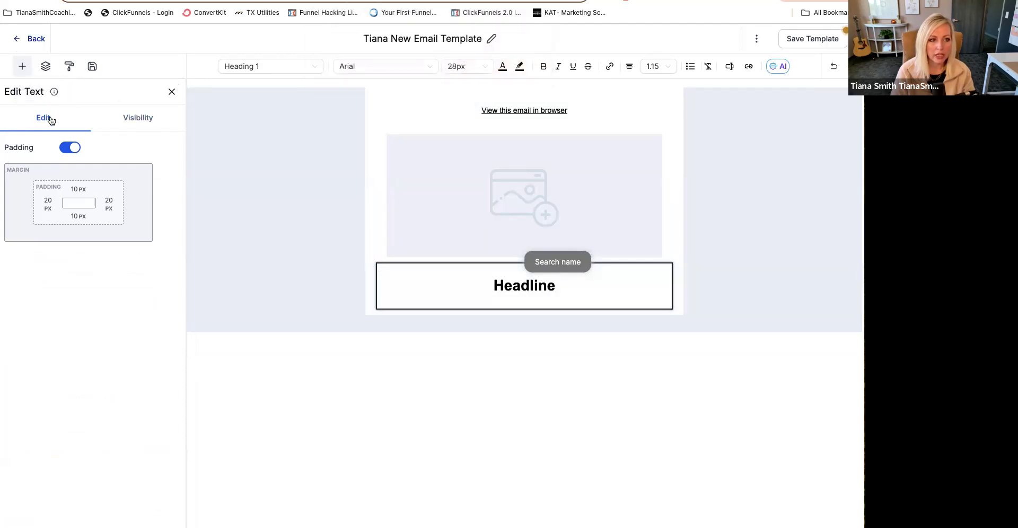
- Add a Text element below the "Headline" block and delete the "Headline" block above it
click(25, 72)
drag(48, 158, 450, 314)
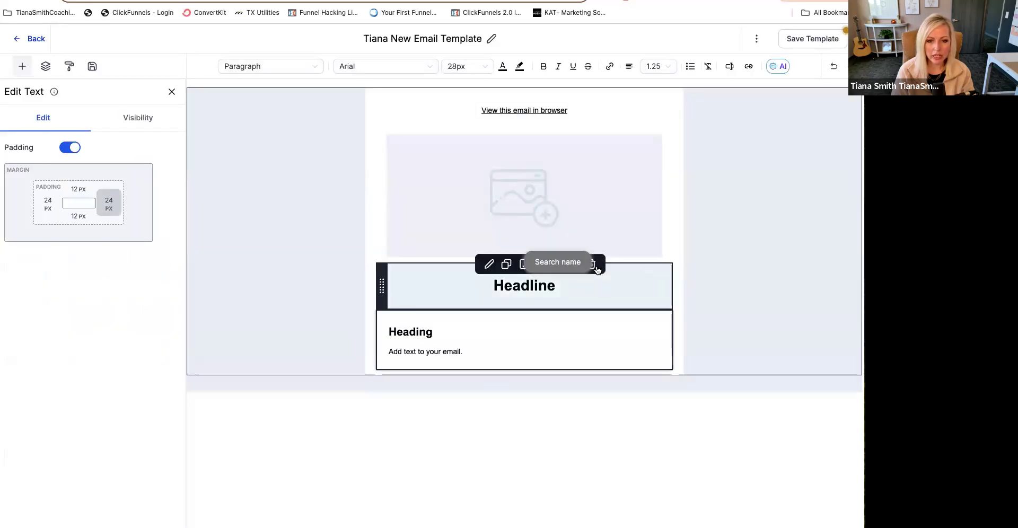
click(600, 270)
click(591, 264)
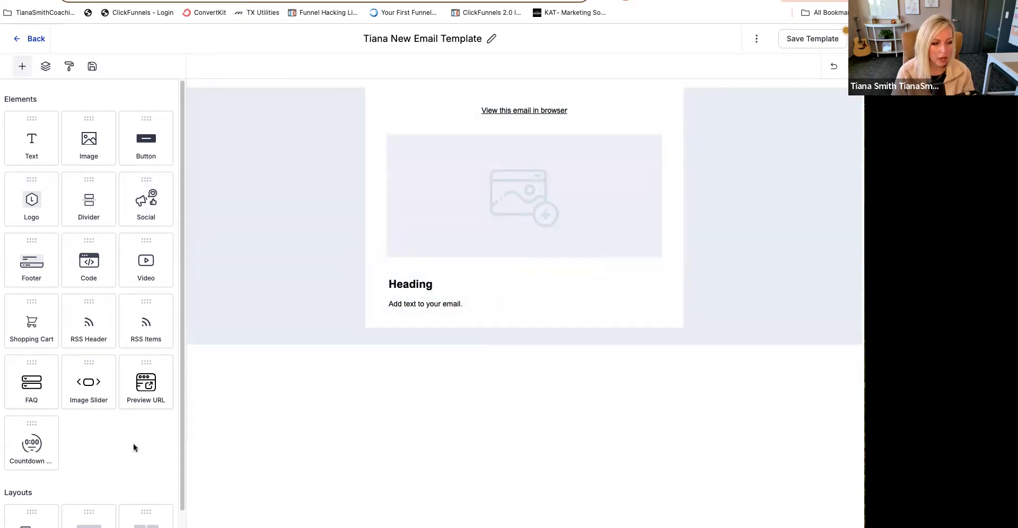
- Add a Footer element below the text block and save the template
drag(33, 260, 574, 321)
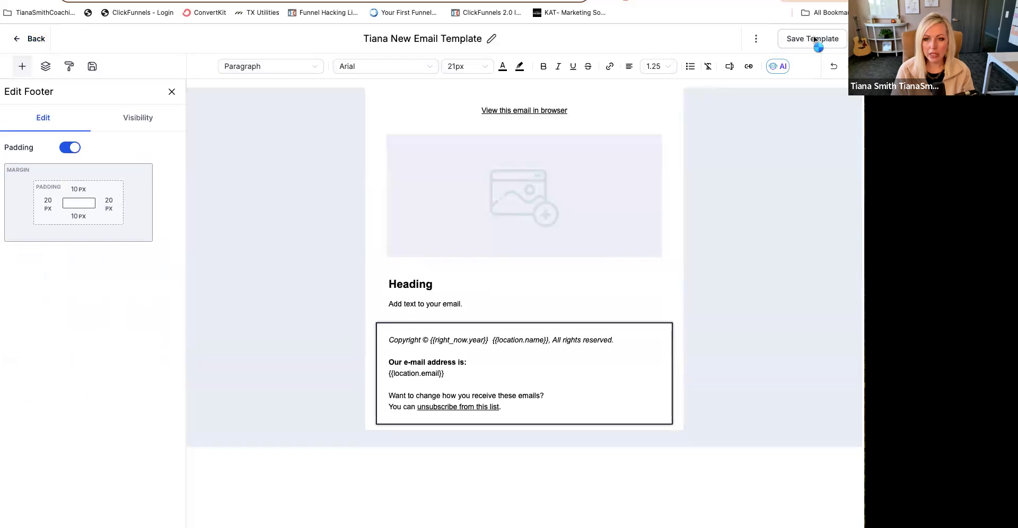
click(813, 37)
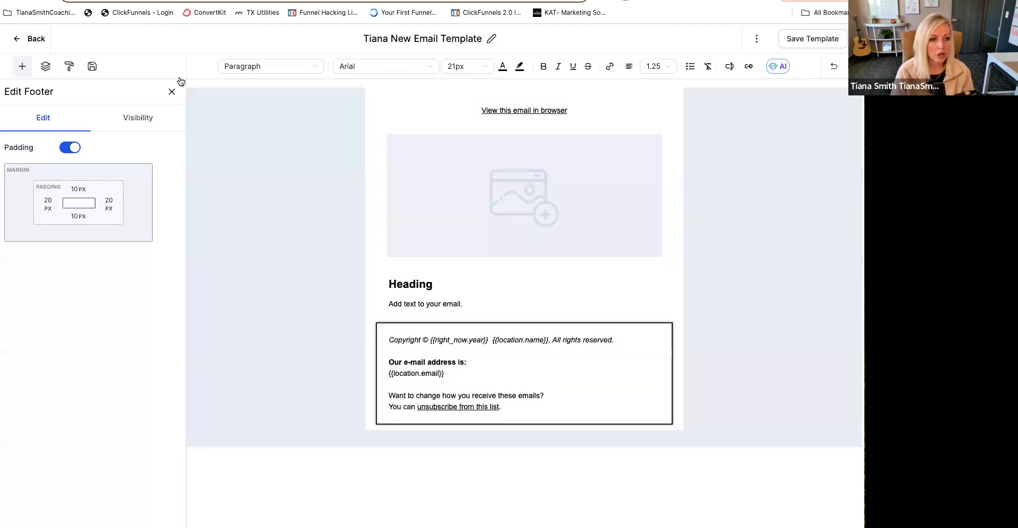
click(172, 92)
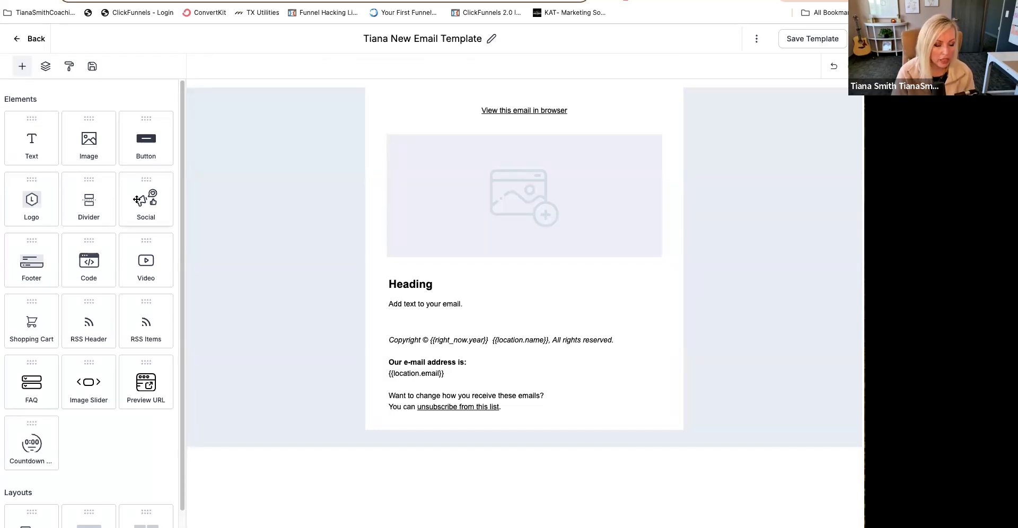
- Add a second Image element and place it between the text block and the footer
drag(89, 140, 438, 350)
click(432, 306)
click(488, 457)
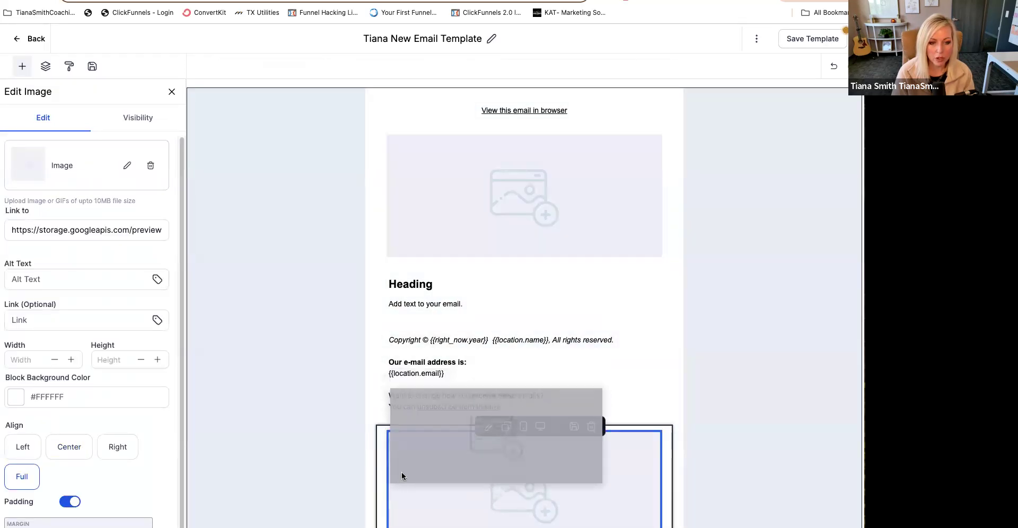
click(375, 484)
drag(376, 485, 523, 432)
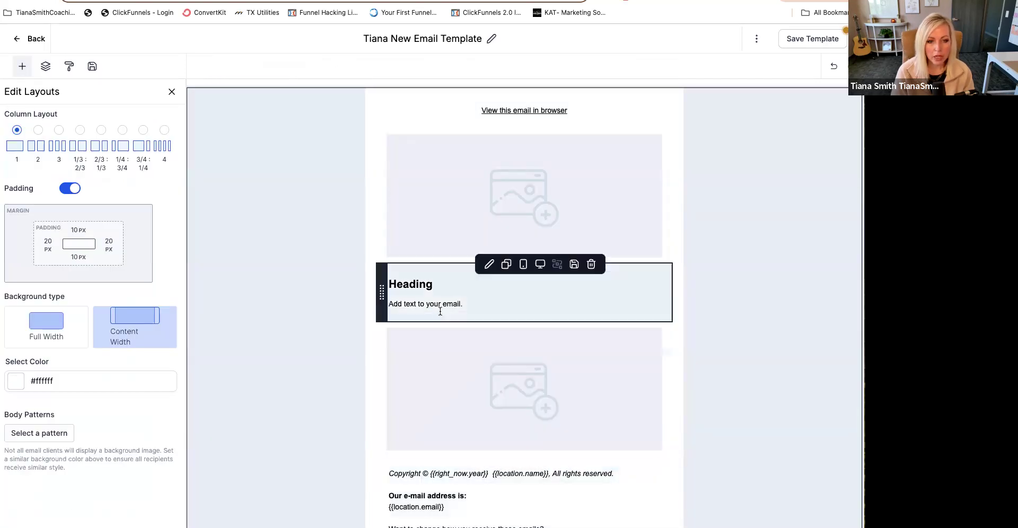
- Add a second Text element between the second image and the footer, and remove its "Heading" line
click(441, 311)
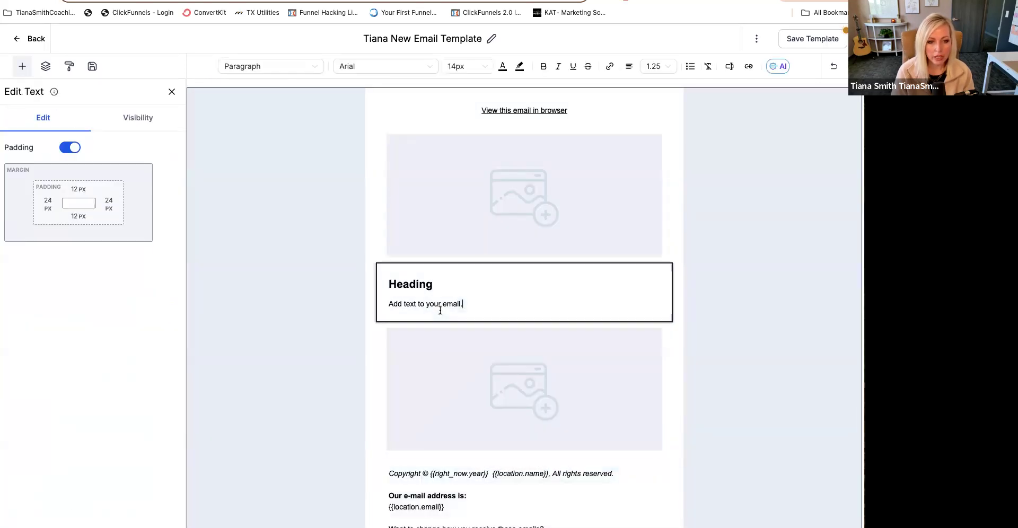
click(22, 66)
drag(27, 128, 508, 433)
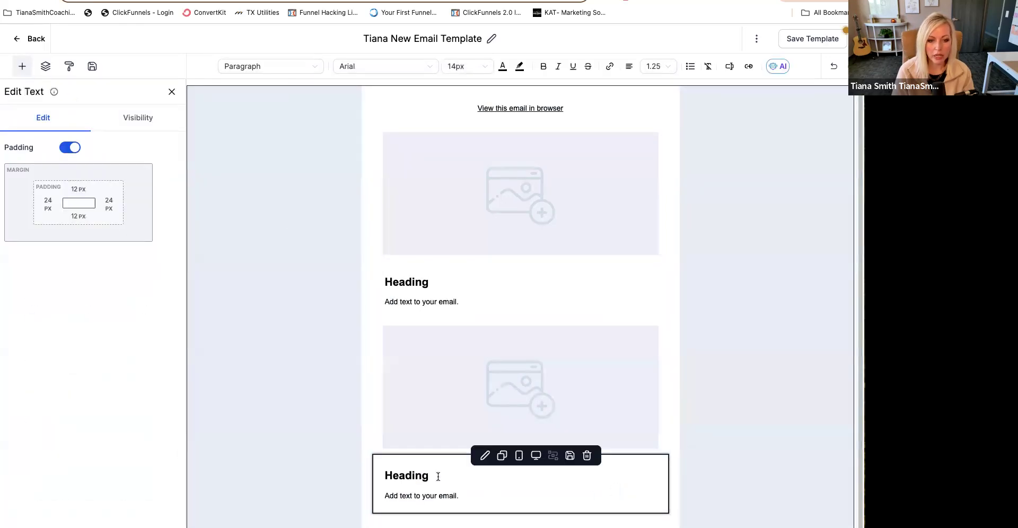
double_click(434, 476)
key(BackSpace)
click(300, 316)
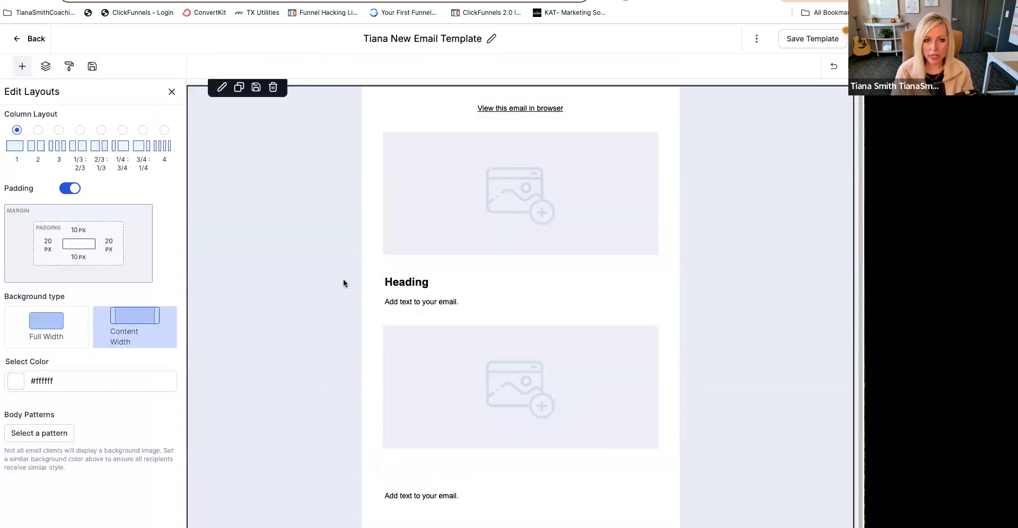
- Add a Button element between the second image and the text block below it
mouse_move(548, 241)
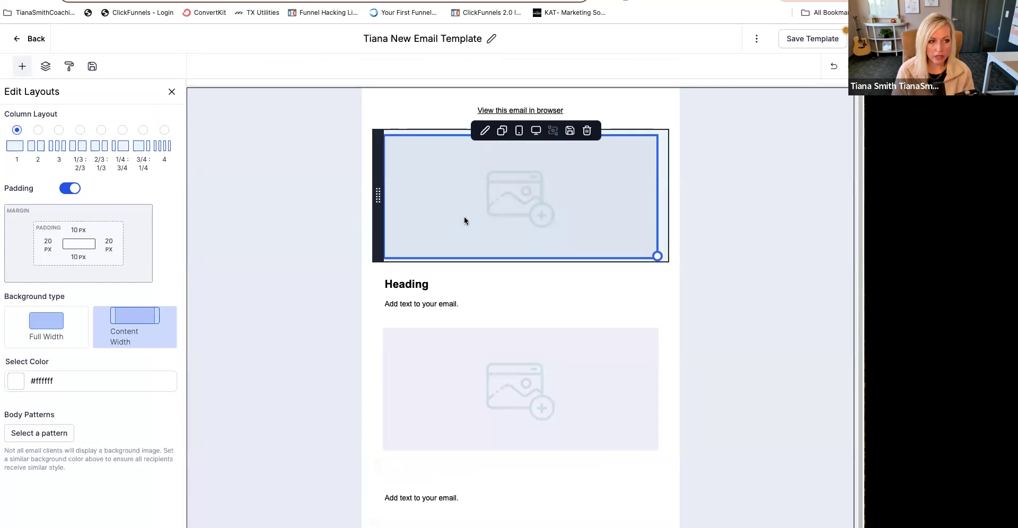
click(170, 93)
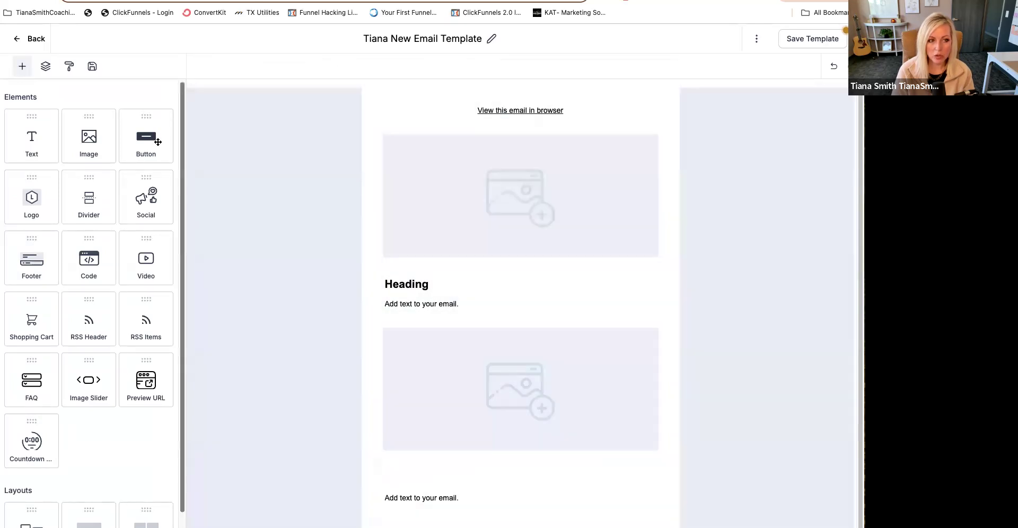
drag(146, 137, 591, 471)
scroll(160, 438, down, 2)
click(16, 359)
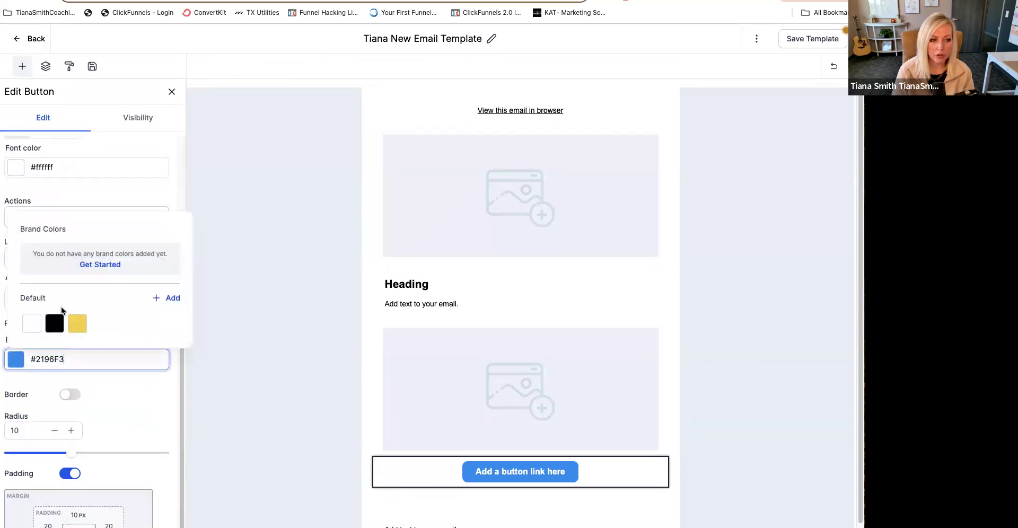
click(214, 242)
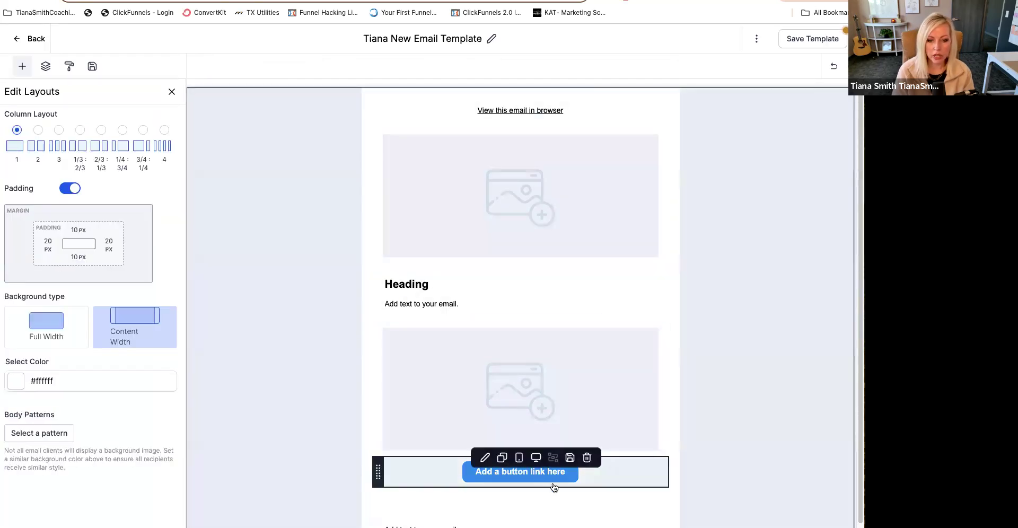
- Close the unneeded browser pages, keeping only the email builder, the 7-Figure Club custom project and the two Canva pages open
scroll(554, 488, down, 1)
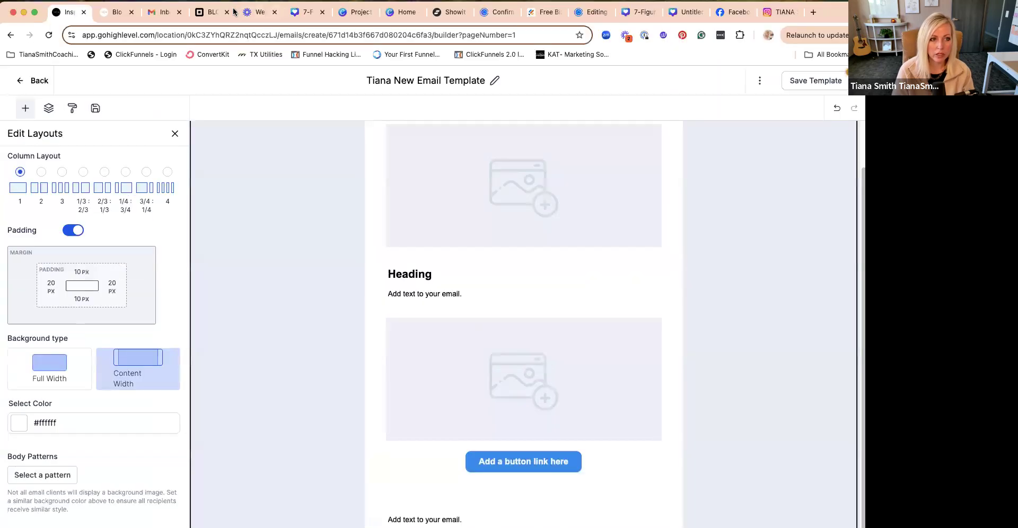
click(227, 14)
click(227, 13)
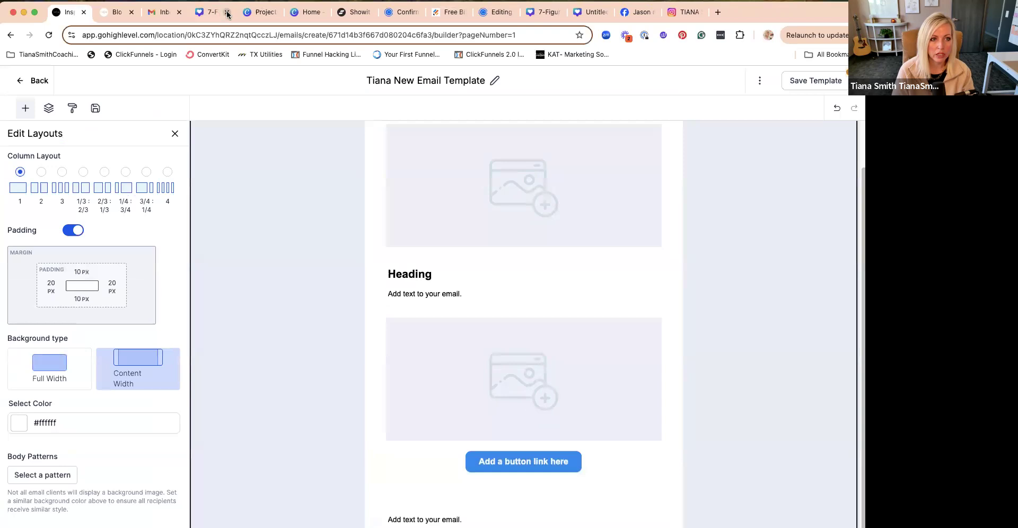
click(179, 12)
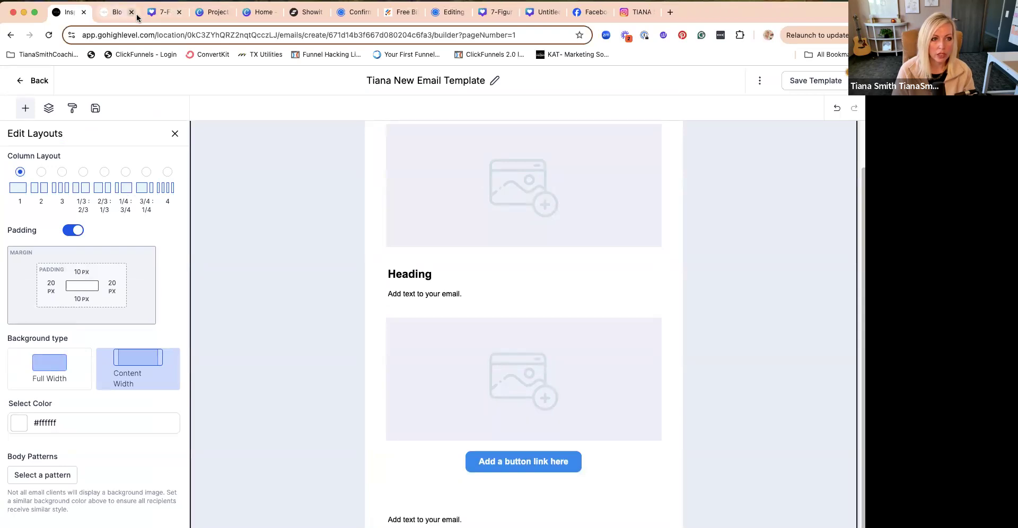
click(318, 11)
click(321, 12)
click(320, 12)
click(320, 12)
click(320, 12)
click(320, 12)
click(320, 11)
click(320, 12)
click(321, 12)
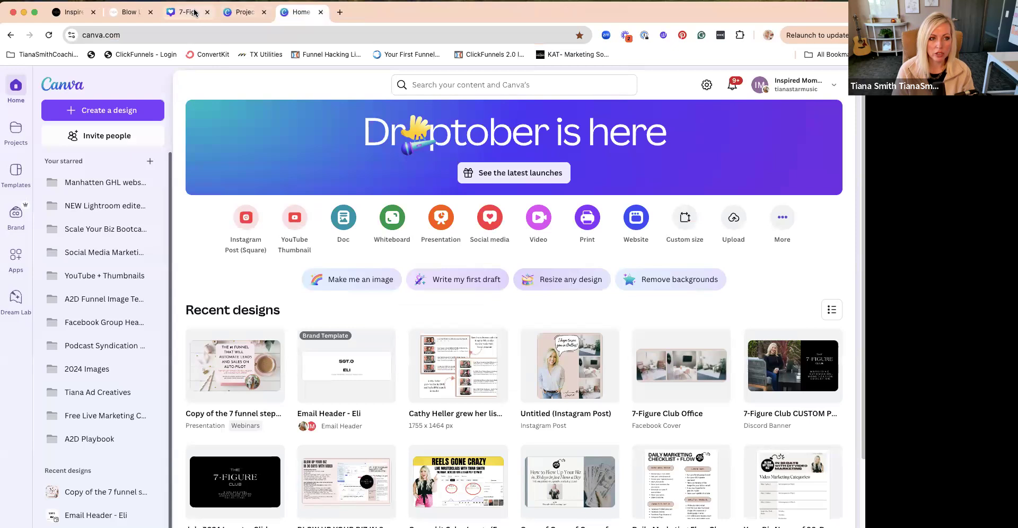
drag(125, 14, 57, 13)
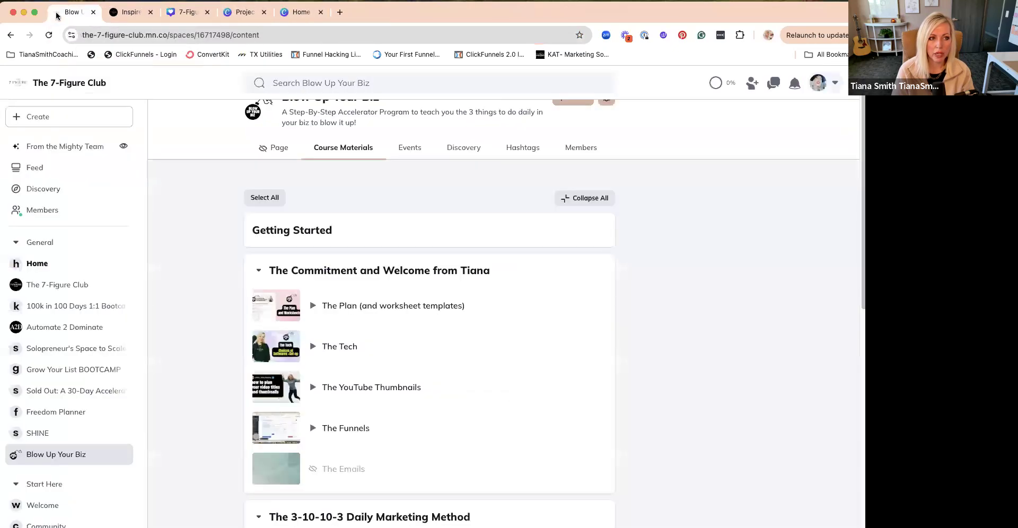
click(93, 12)
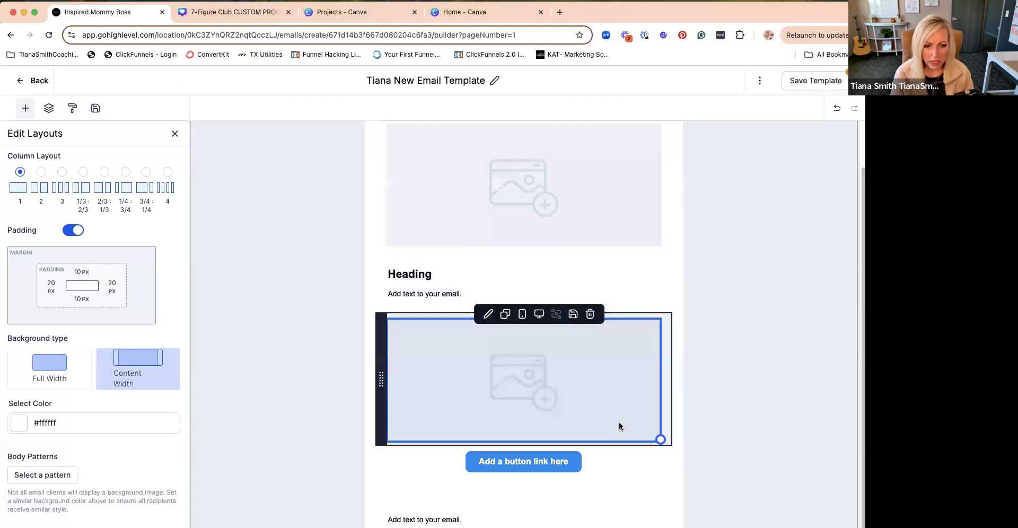
- Review the template's two image placeholders, the button and the text block below the button
scroll(663, 350, up, 1)
scroll(663, 352, up, 1)
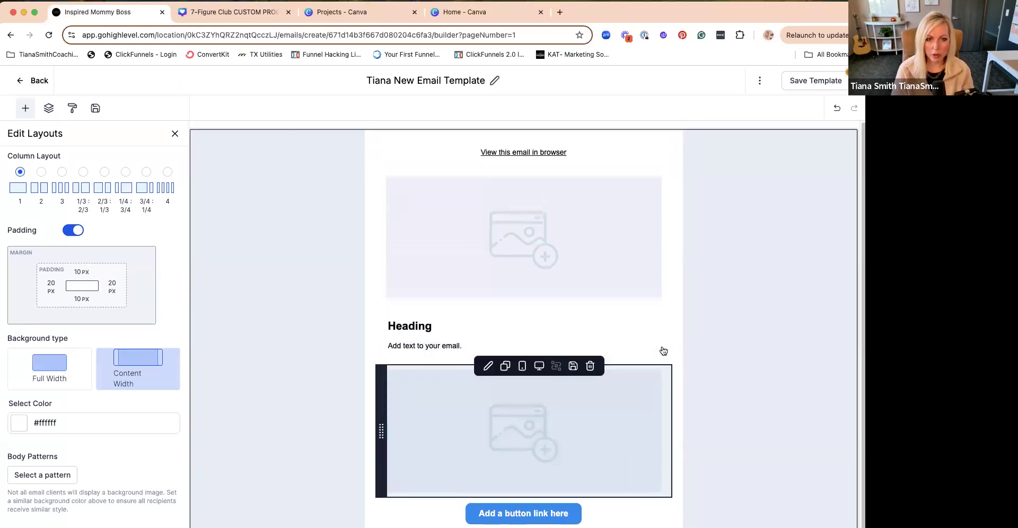
scroll(666, 361, down, 1)
scroll(666, 366, up, 1)
click(562, 222)
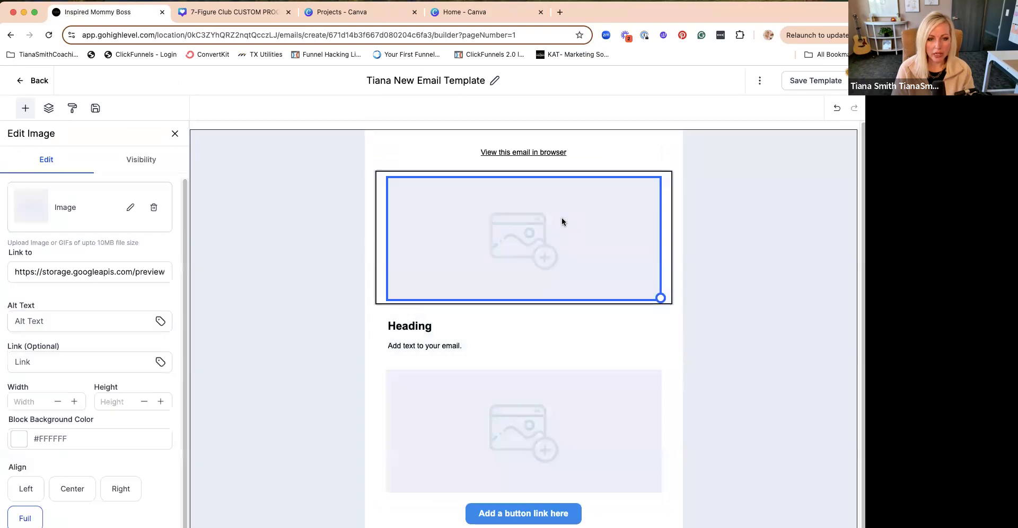
click(565, 420)
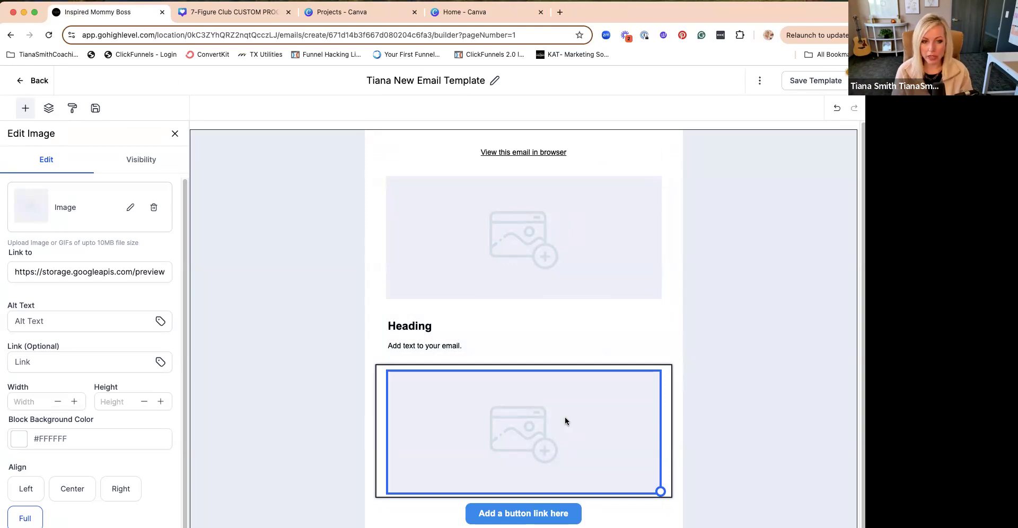
scroll(565, 420, down, 3)
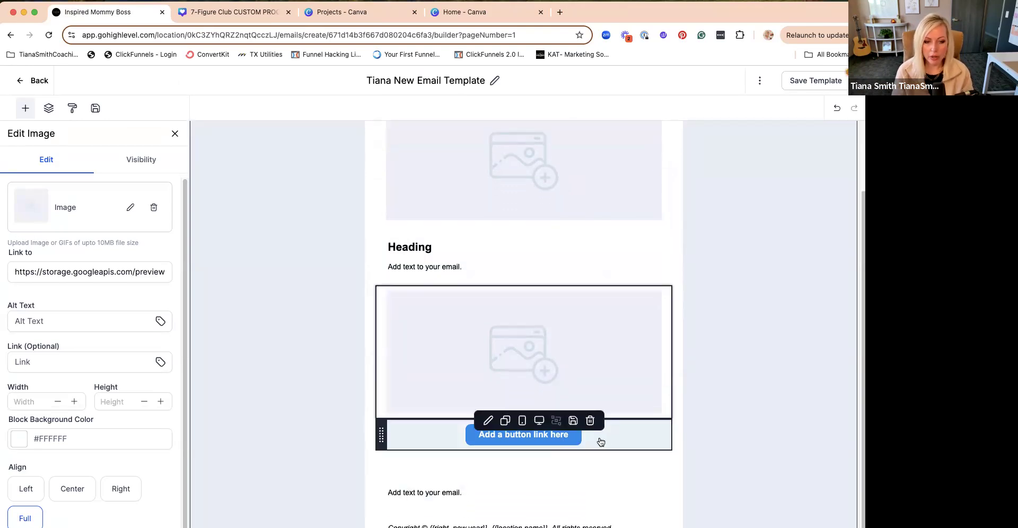
click(450, 489)
key(super+a)
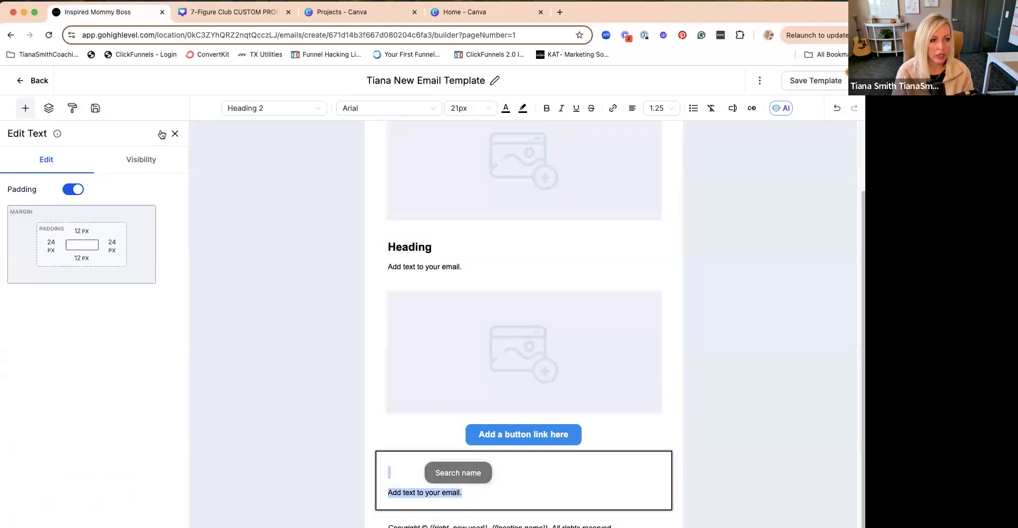
- Add a Text & Image layout in the Content Right arrangement to the template, below the footer
click(175, 134)
scroll(128, 299, down, 2)
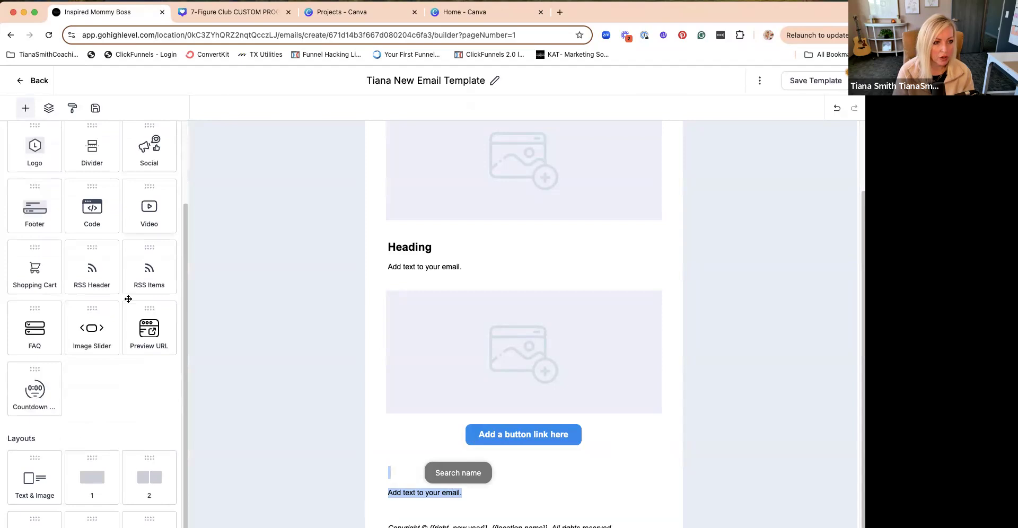
drag(35, 480, 409, 452)
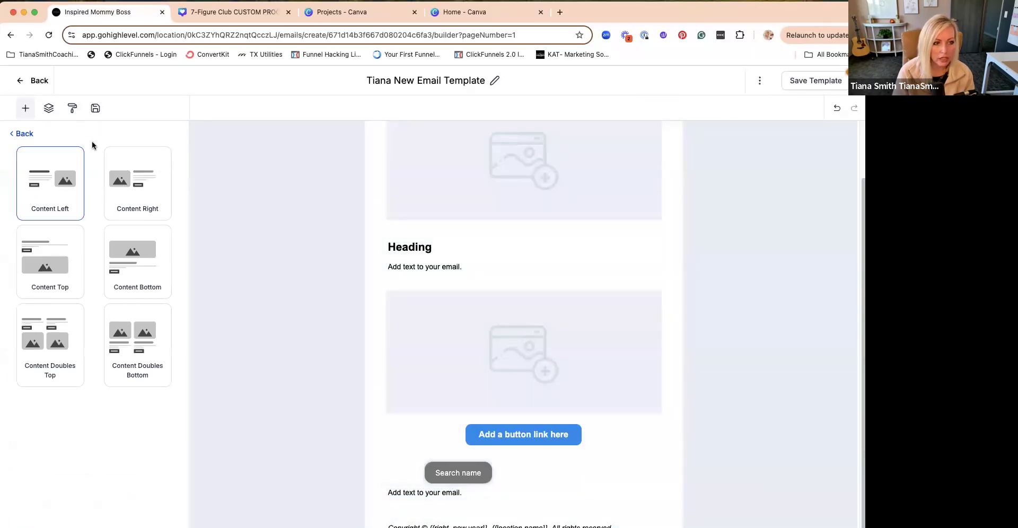
click(126, 186)
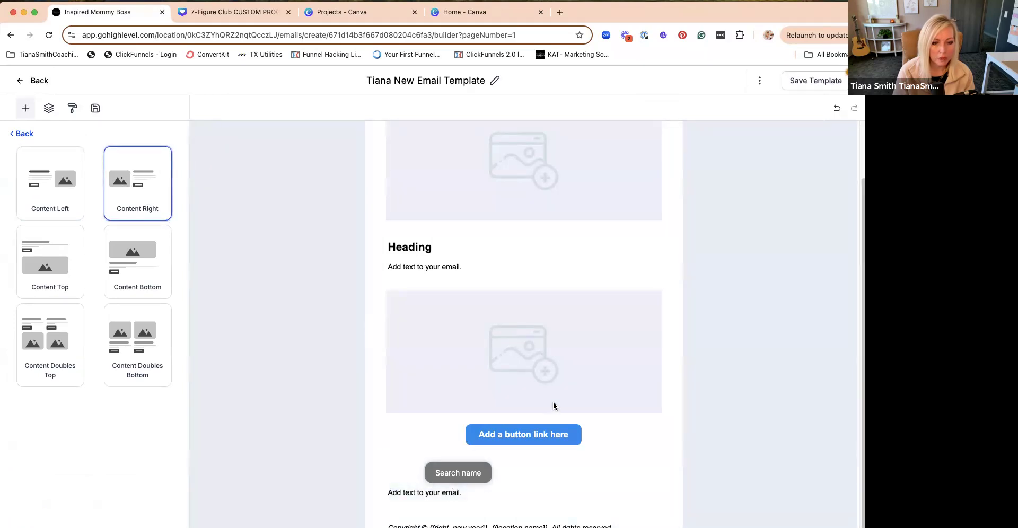
scroll(554, 402, down, 3)
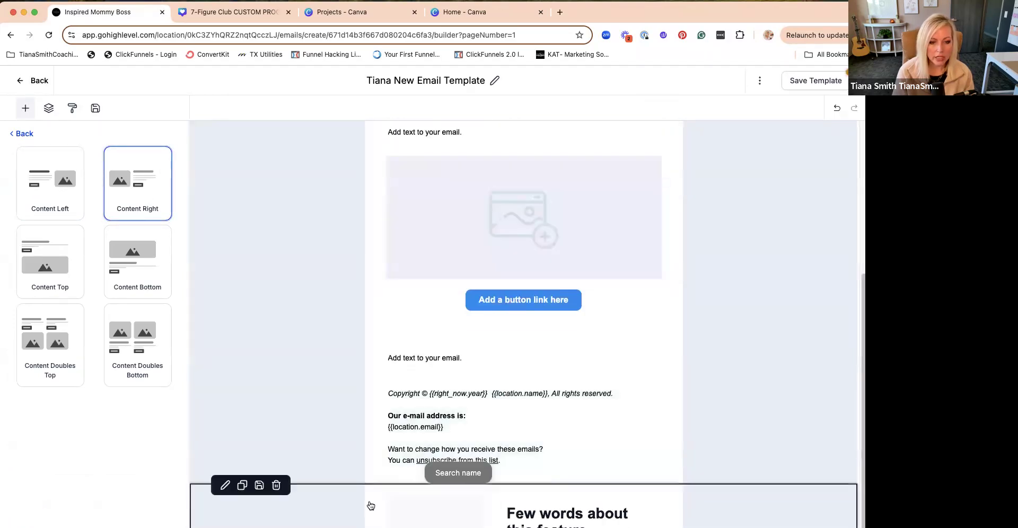
- Try to move the new layout's image placeholder between the text block and the footer, and undo the move
drag(320, 505, 357, 418)
drag(385, 502, 390, 342)
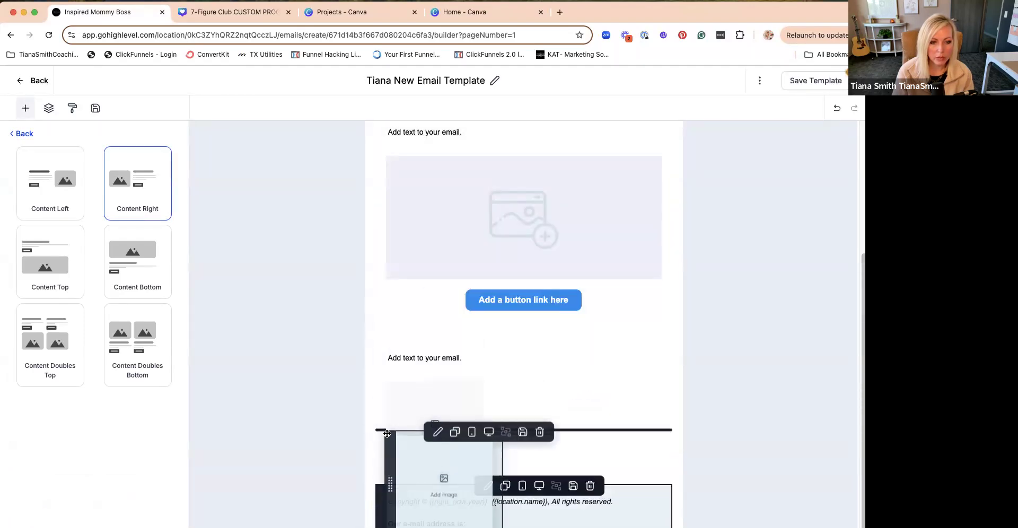
click(486, 442)
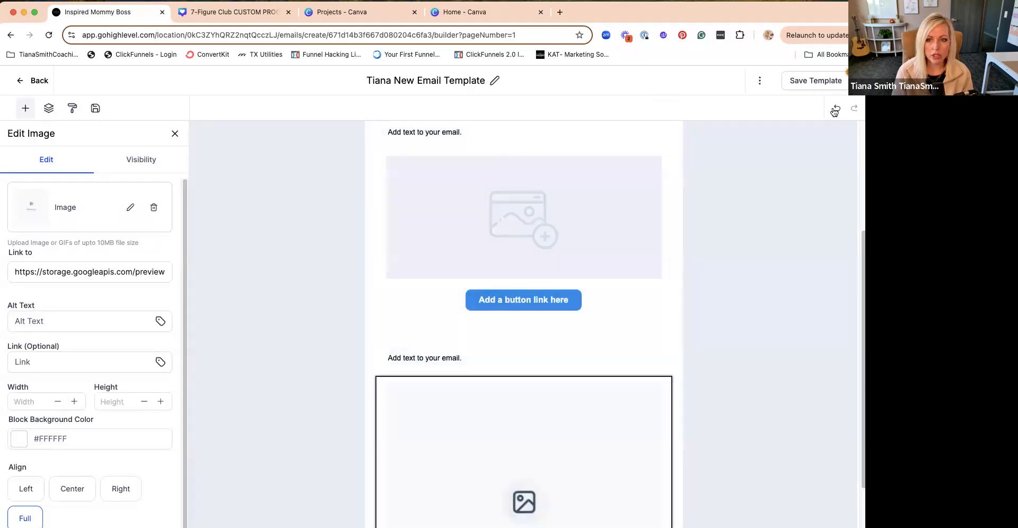
click(837, 108)
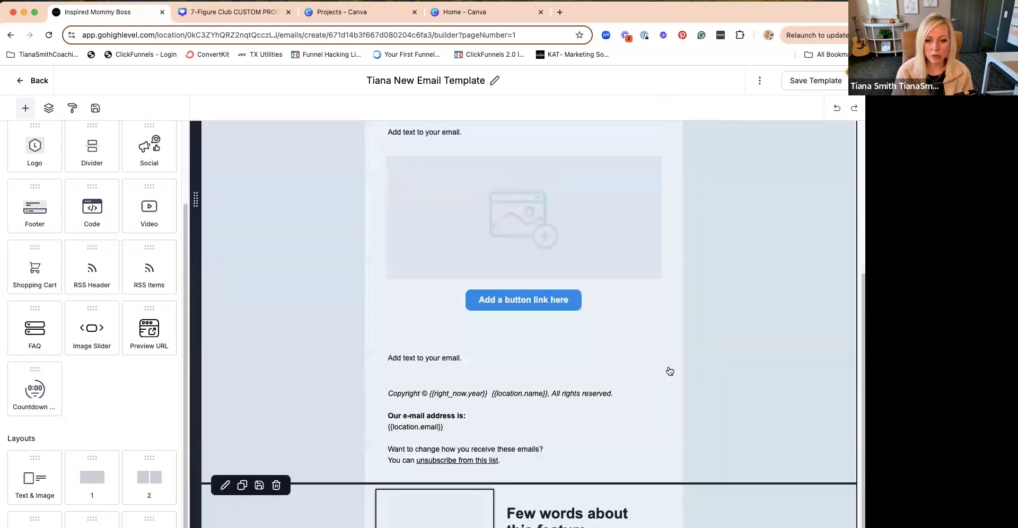
- Try to move the footer beneath the image placeholder of the new layout, and undo the move
click(734, 403)
drag(196, 507, 405, 496)
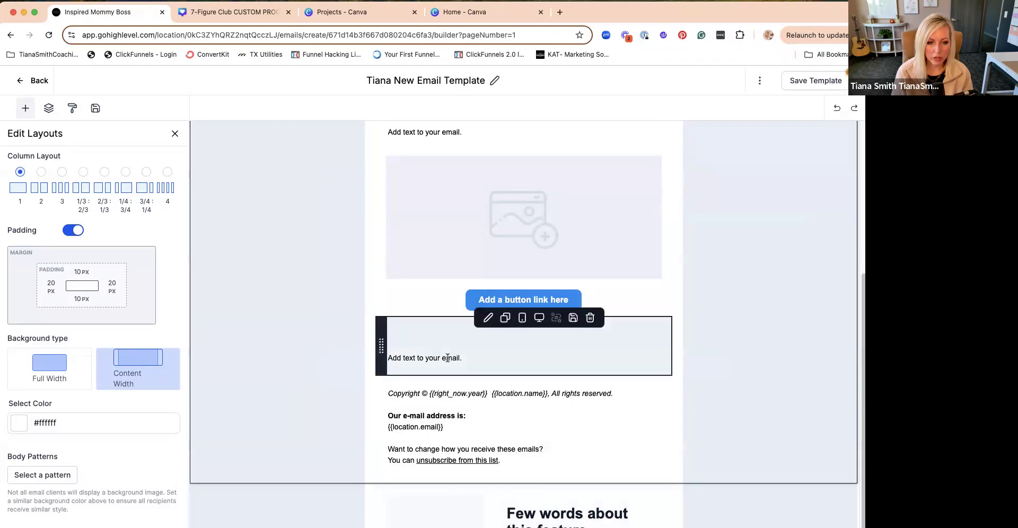
drag(381, 420, 381, 467)
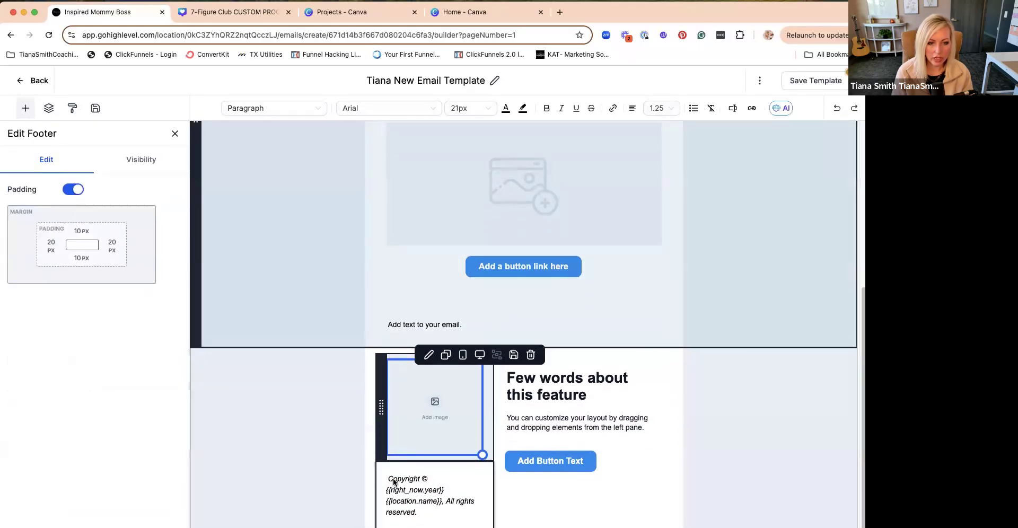
click(838, 108)
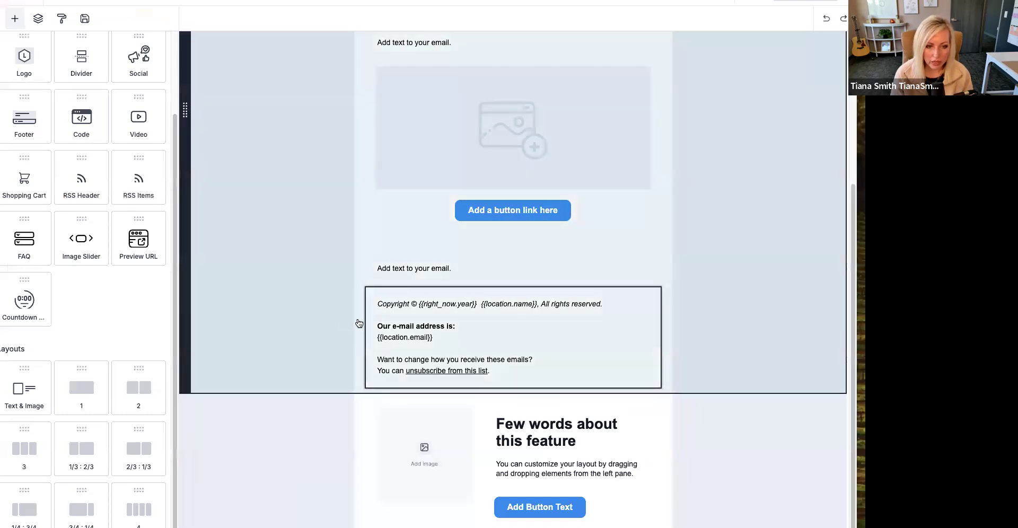
- Delete the footer block that sits above the new image-and-text layout
click(360, 322)
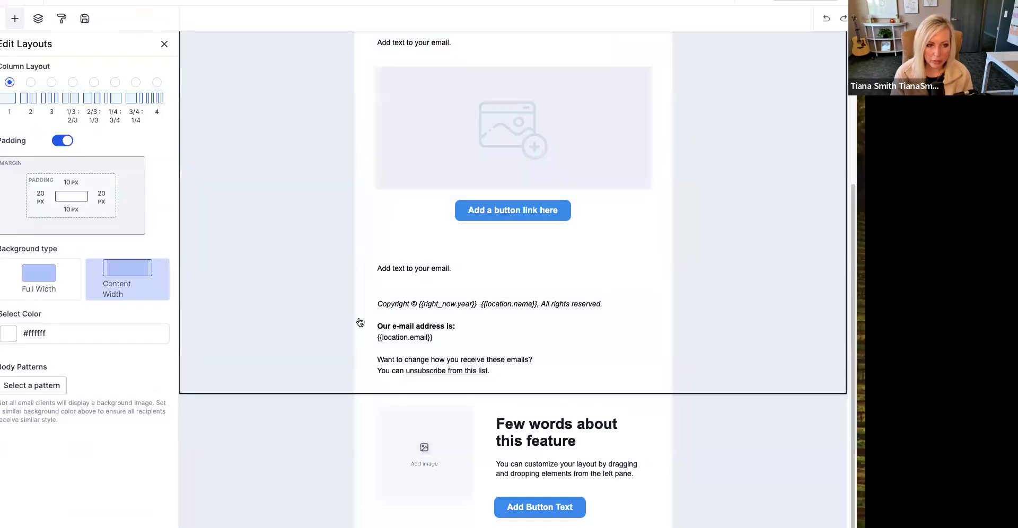
scroll(360, 322, up, 4)
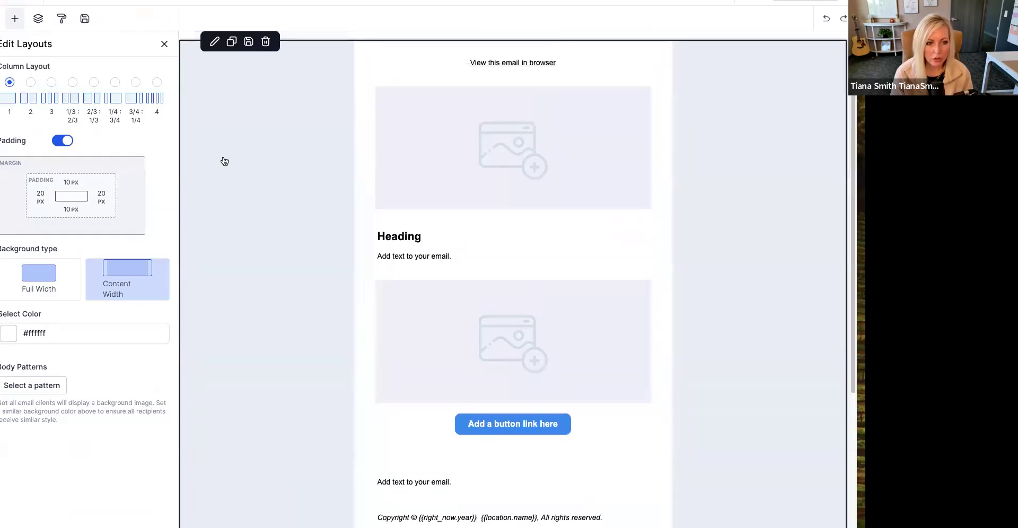
scroll(226, 167, down, 2)
scroll(225, 166, down, 3)
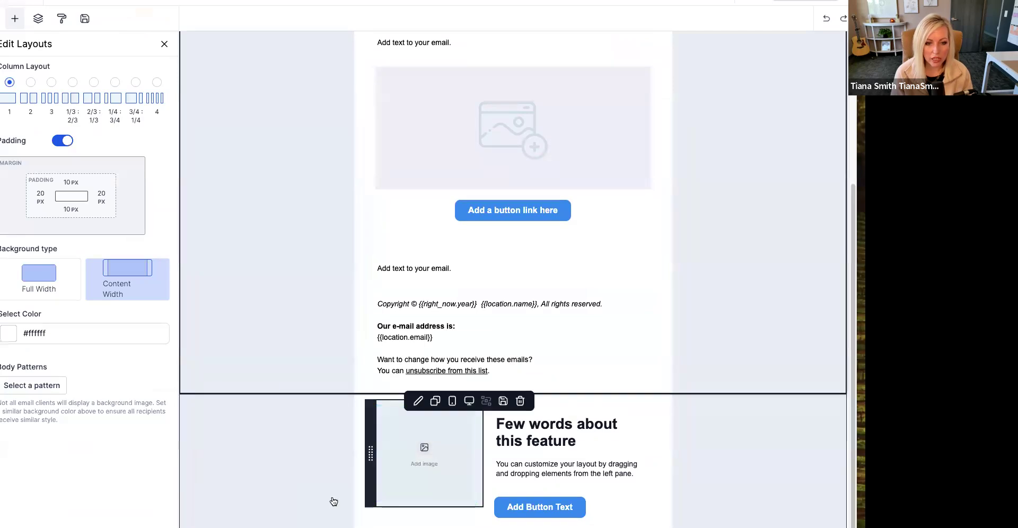
click(411, 472)
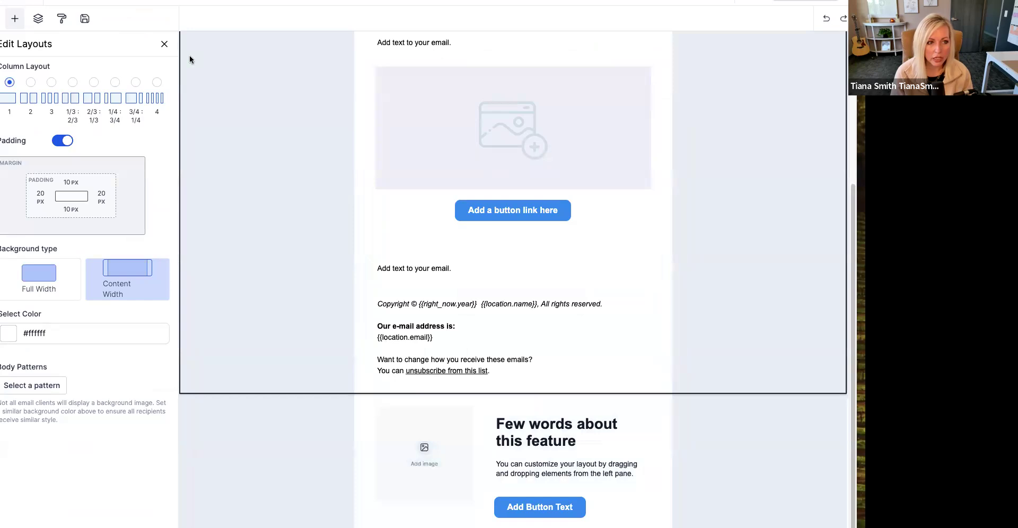
click(166, 45)
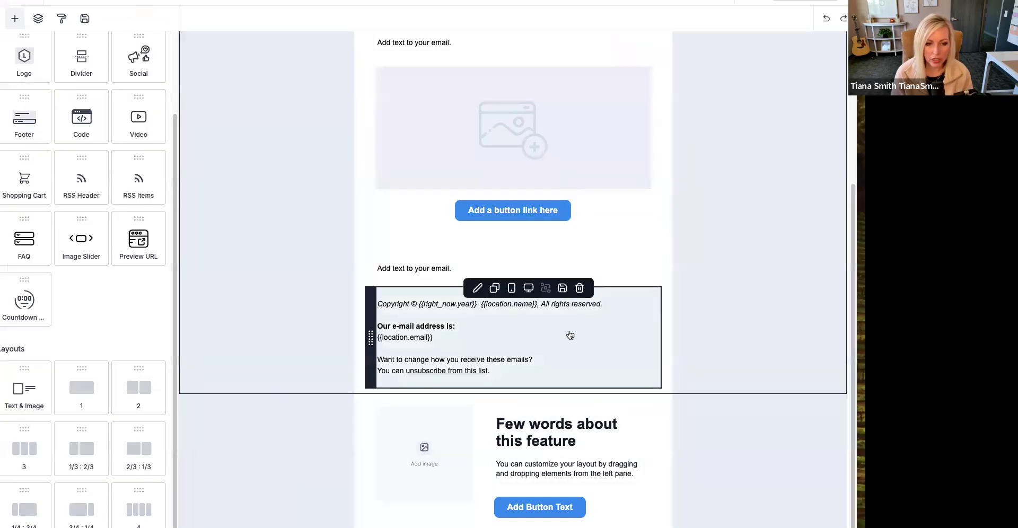
click(585, 288)
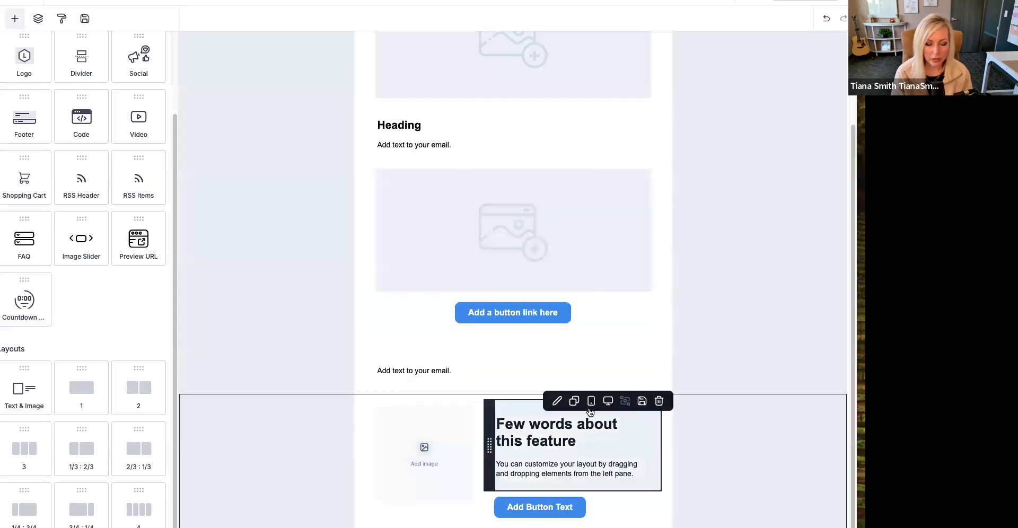
- Replace the placeholder line under "Heading" in the first text block with "Body of the email"
click(402, 370)
scroll(461, 150, up, 3)
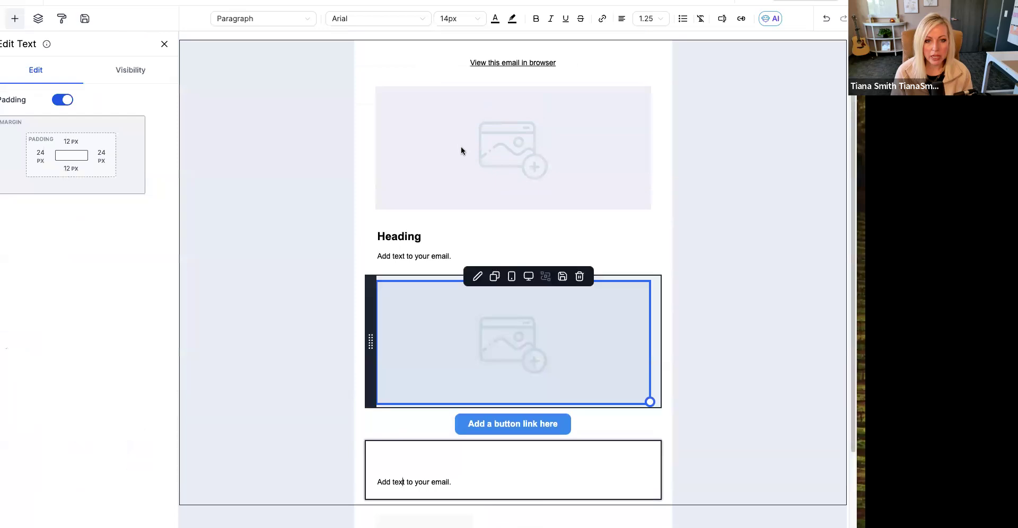
click(390, 236)
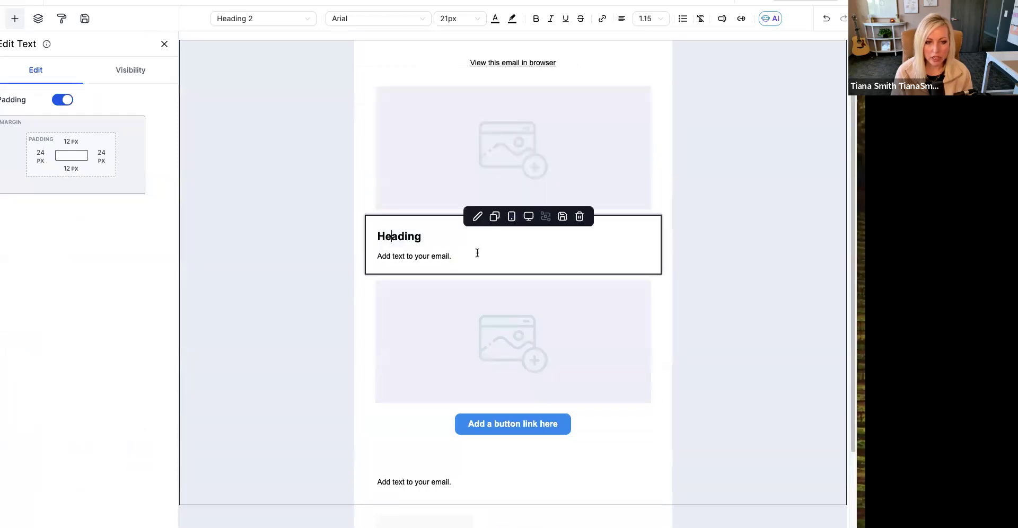
drag(478, 254, 373, 251)
text(Body of the em)
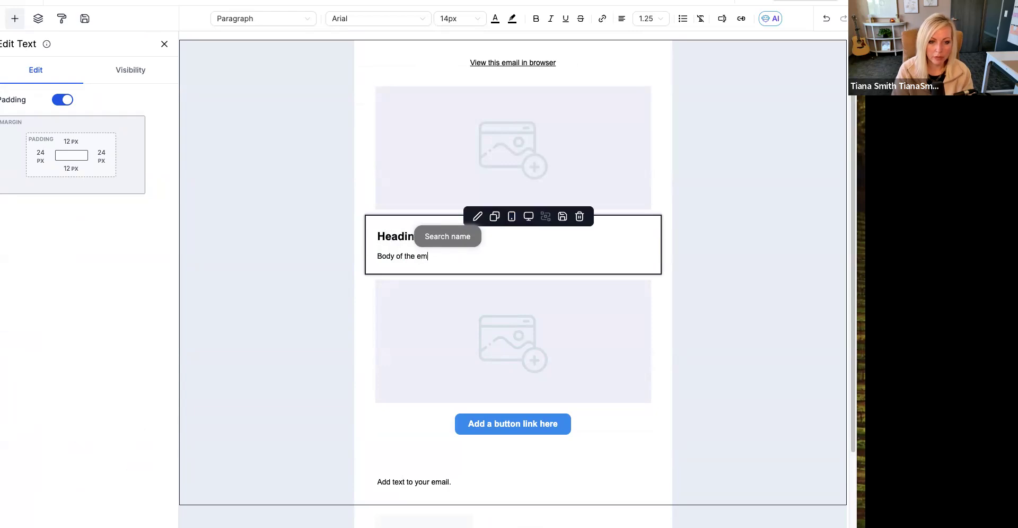
text(ail)
- Fill the second image placeholder with the "Screenshot 2024-09-23" picture from the media library
click(529, 346)
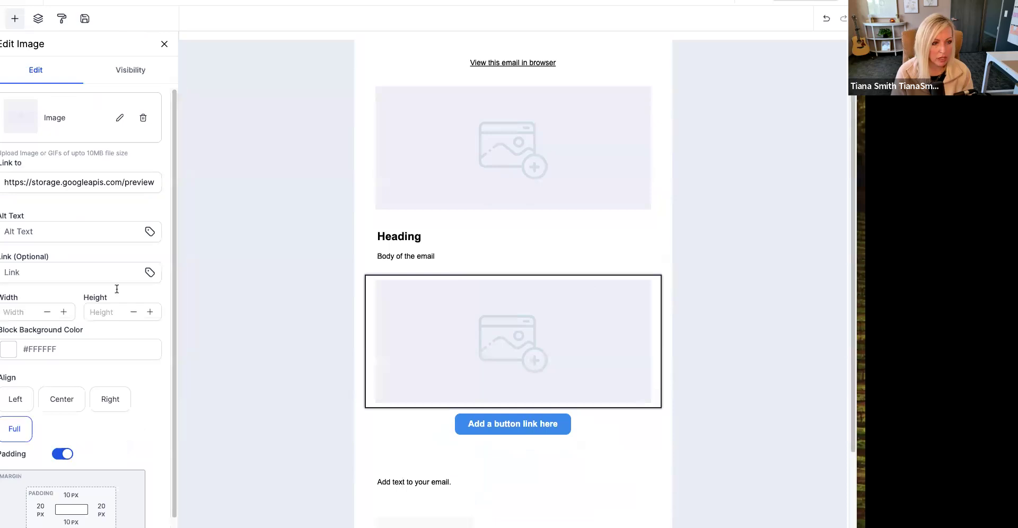
click(118, 118)
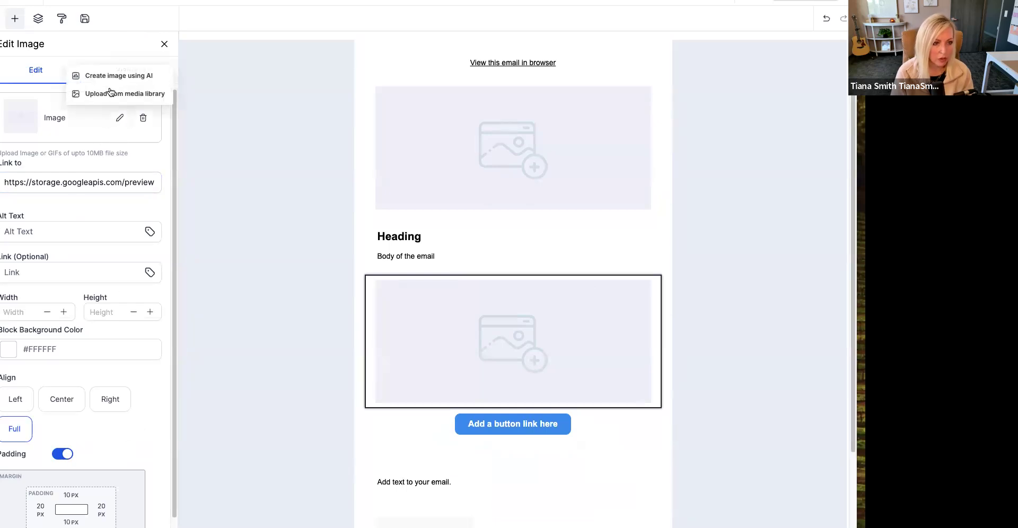
click(112, 93)
scroll(590, 351, down, 4)
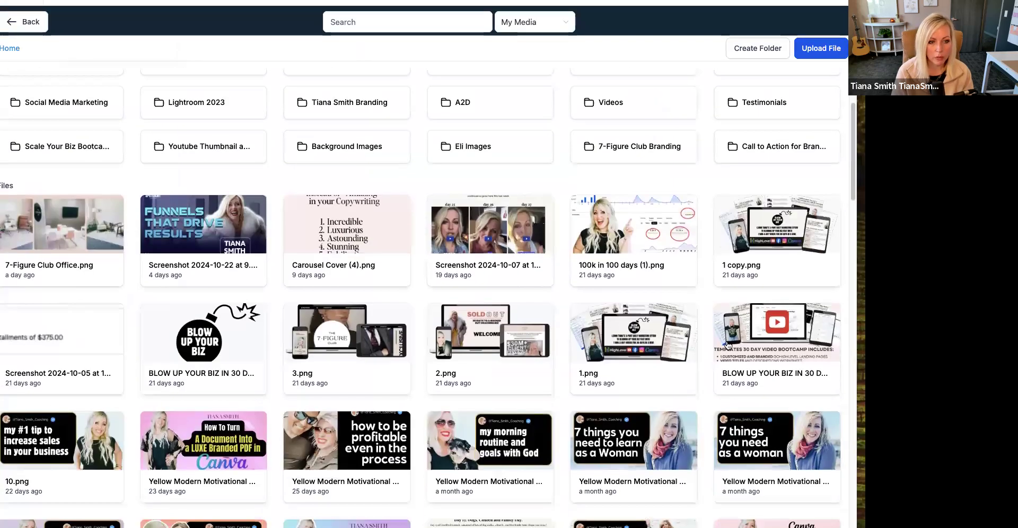
scroll(684, 352, down, 3)
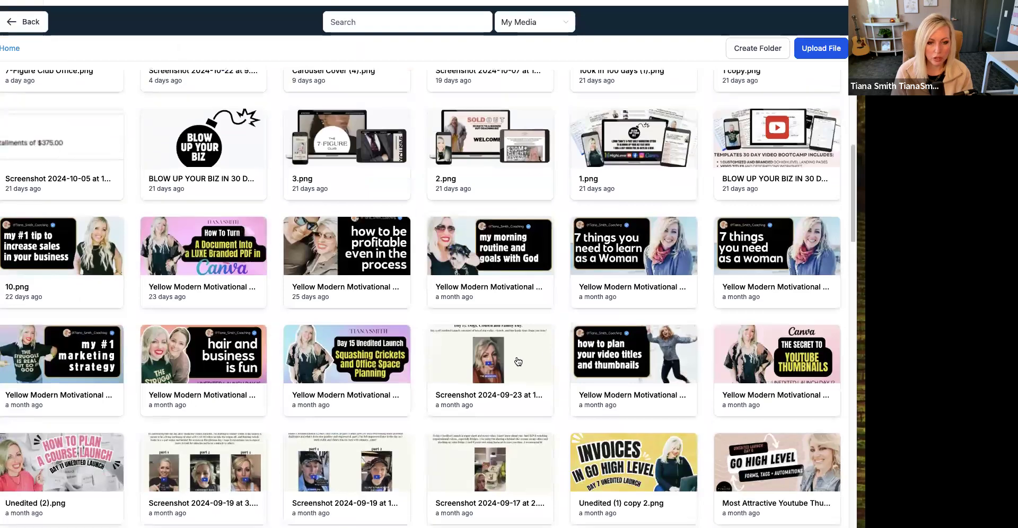
click(517, 358)
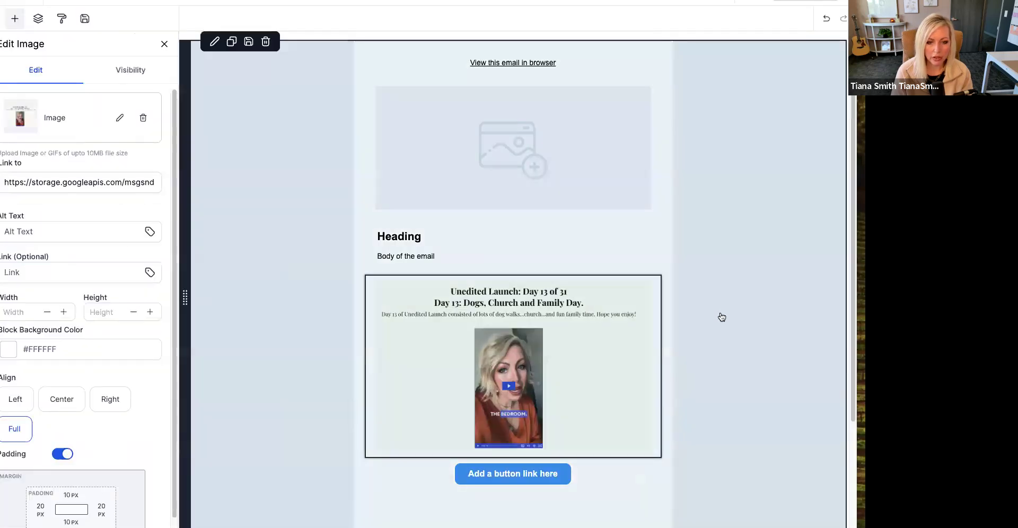
click(655, 235)
click(627, 396)
click(684, 415)
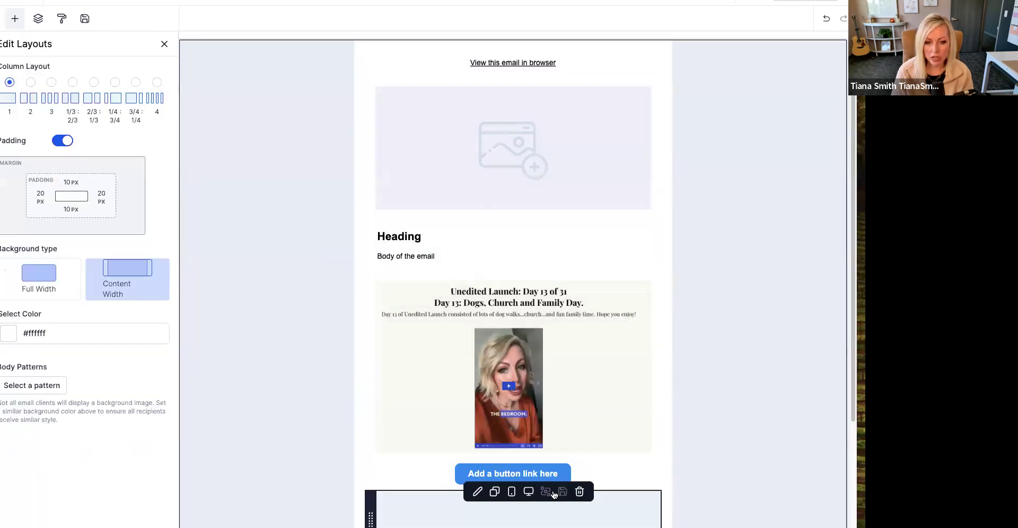
- Replace the picture in the second image block with a "Screenshot 2024-09-19" picture from the media library
mouse_move(548, 478)
click(613, 384)
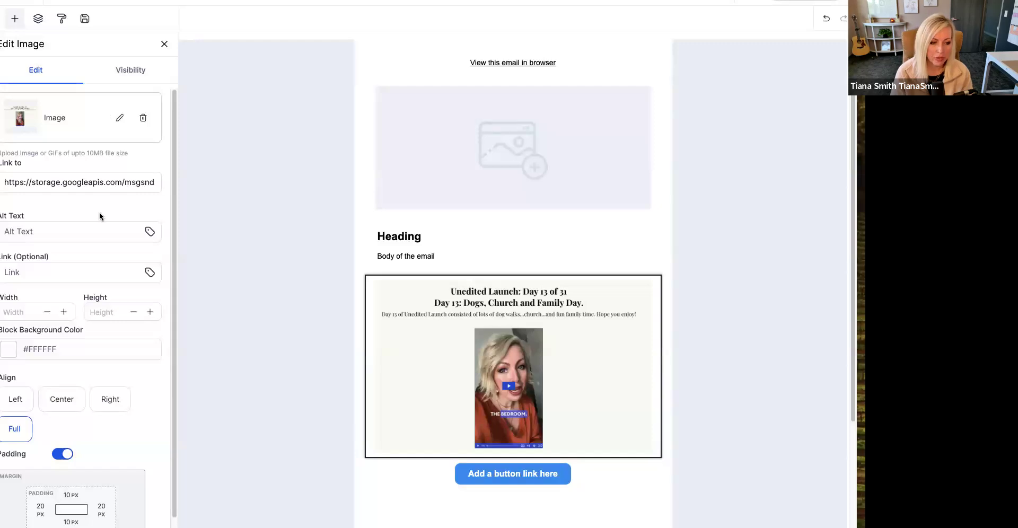
scroll(100, 213, down, 1)
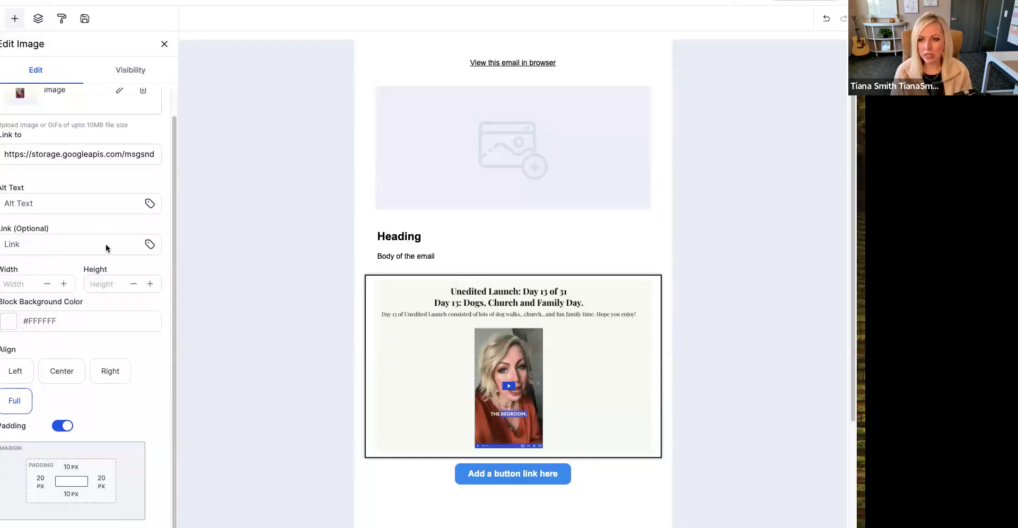
scroll(106, 248, up, 1)
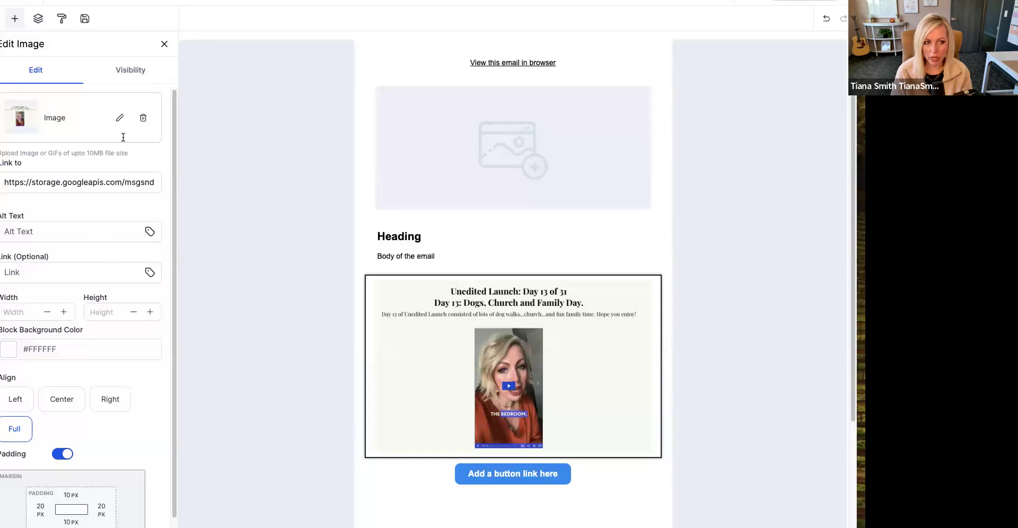
click(118, 118)
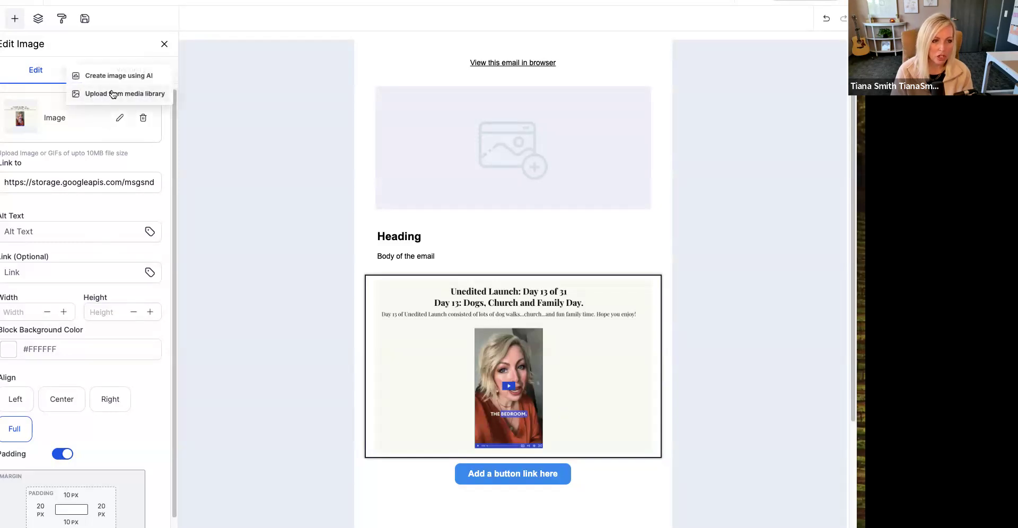
click(113, 93)
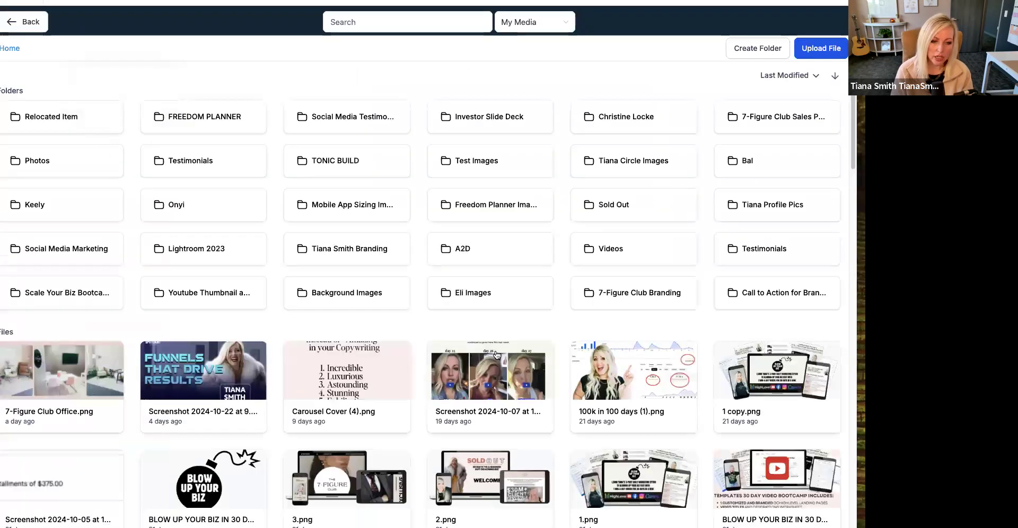
scroll(497, 356, down, 8)
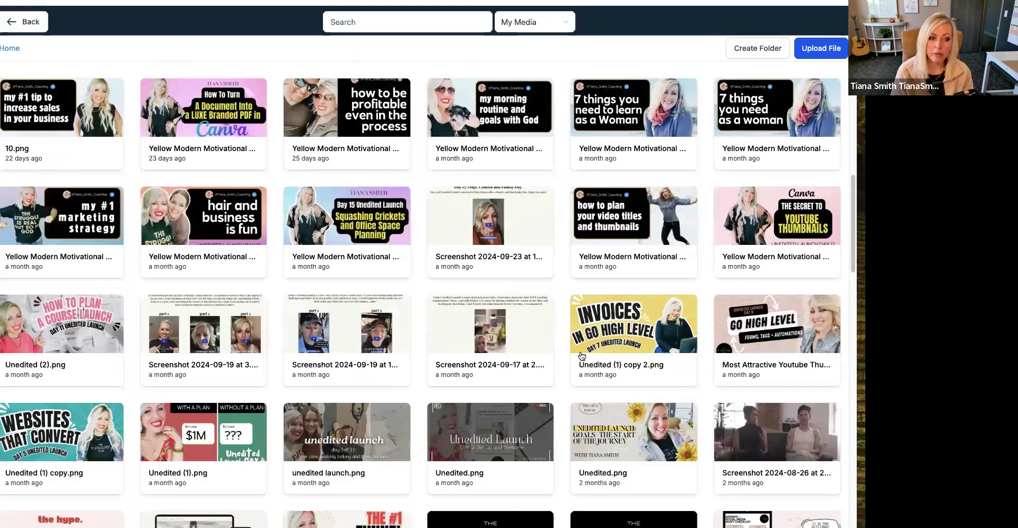
click(346, 332)
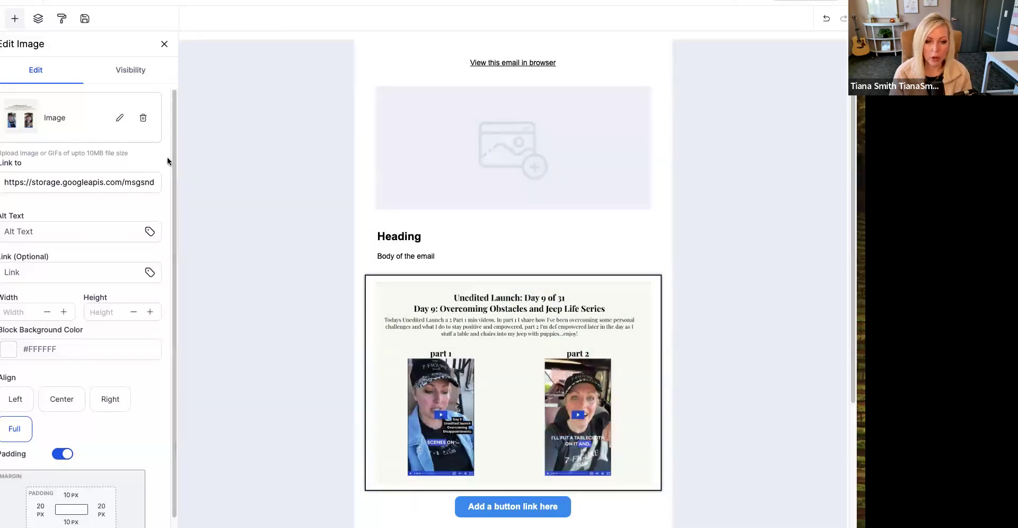
- Swap the second image block's picture for the "Screenshot 2024-09-23" file from the media library
click(121, 120)
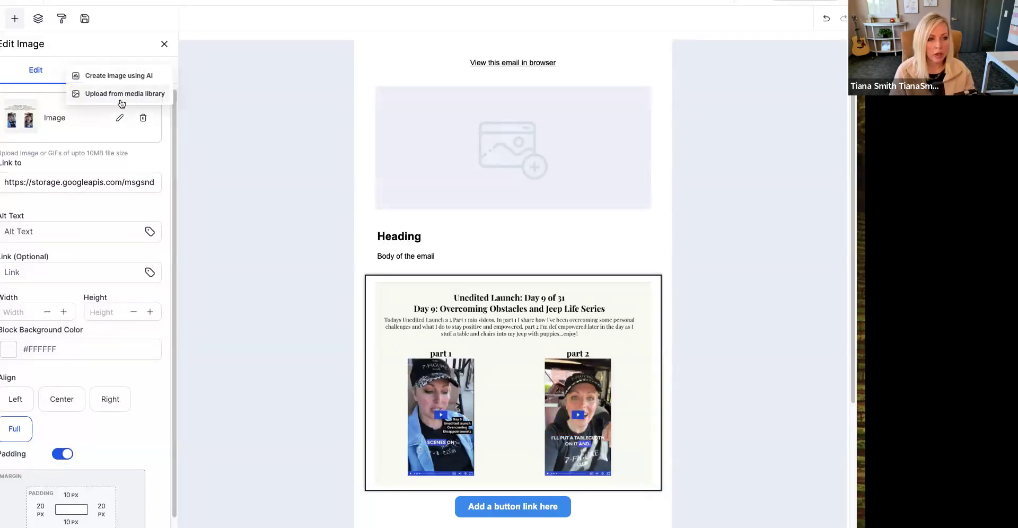
click(122, 93)
click(490, 223)
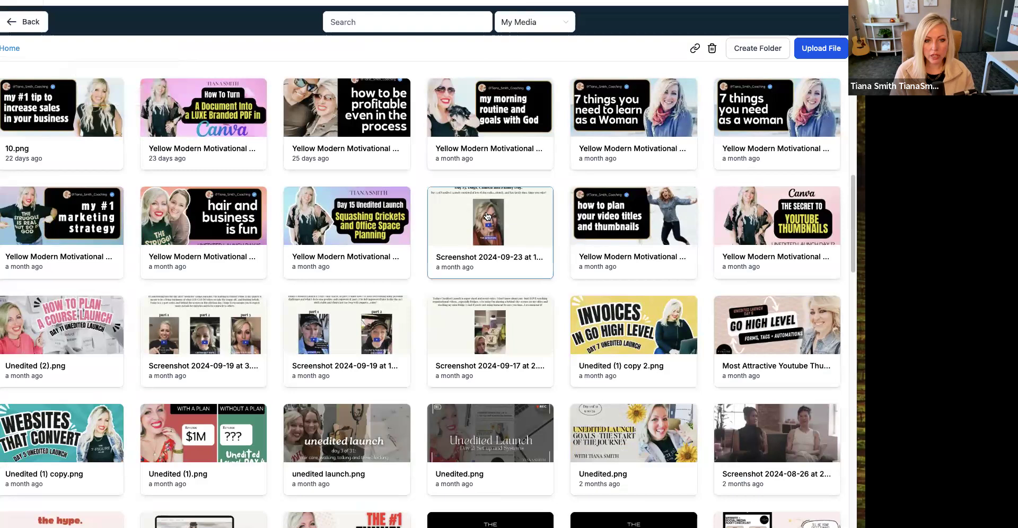
click(731, 281)
- Delete the "Few words about this feature" text block and the rest of the image-and-text layout that contains it
scroll(670, 311, down, 3)
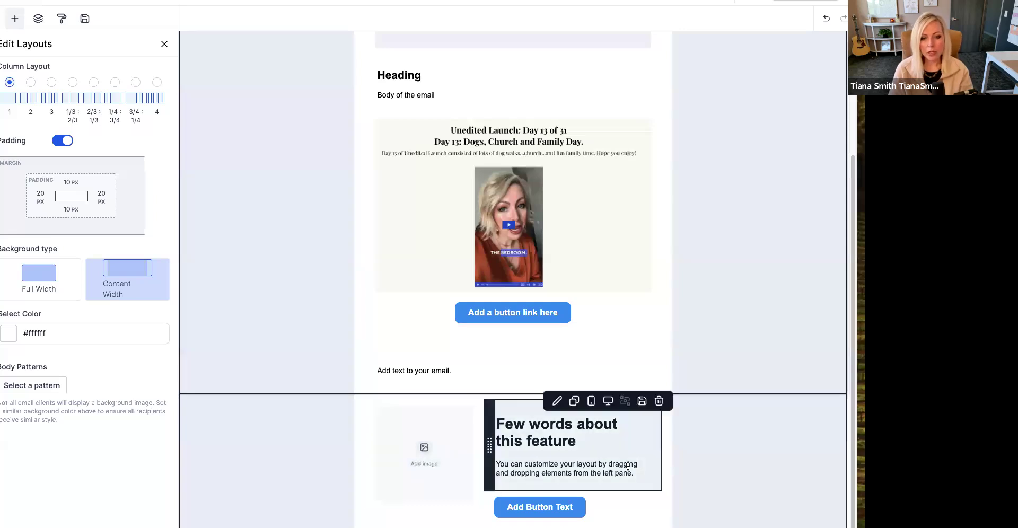
click(660, 401)
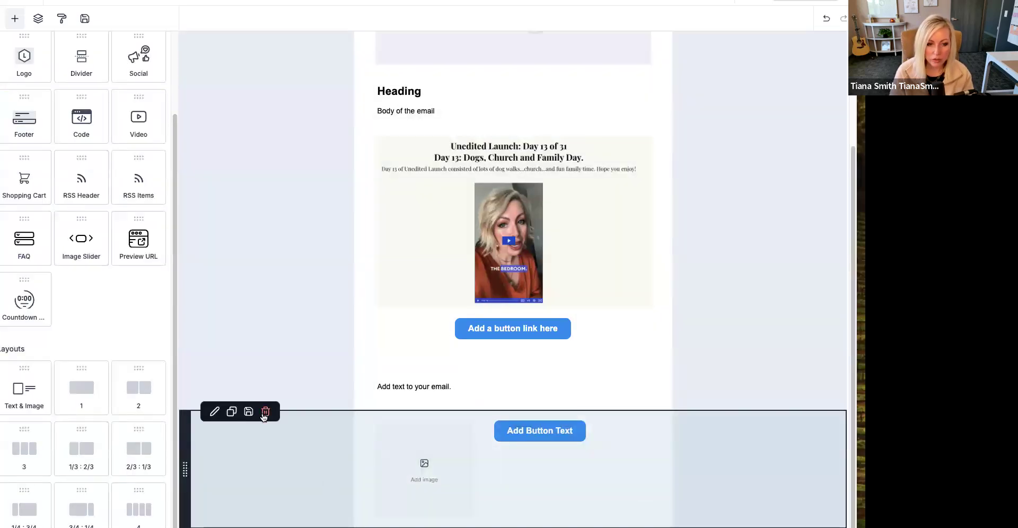
click(263, 412)
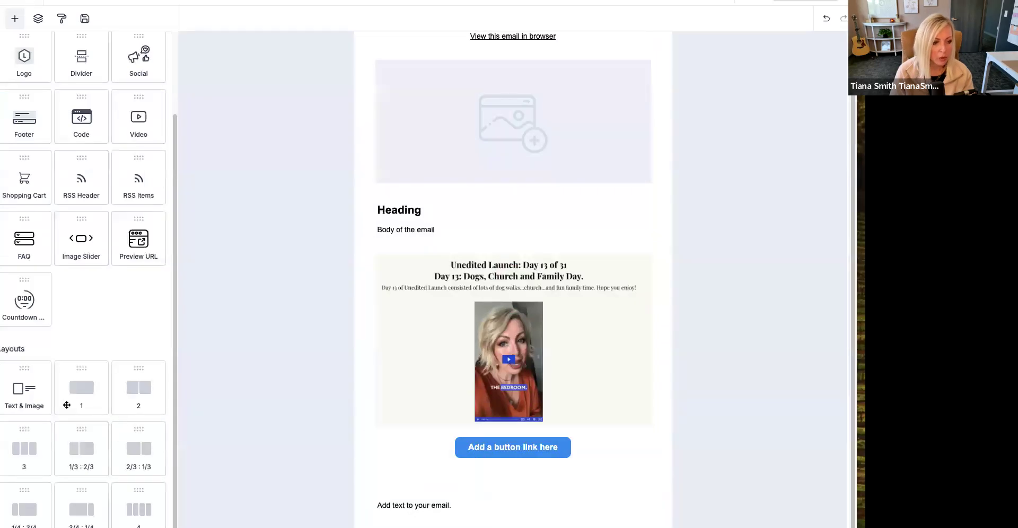
- Add a Text & Image layout in the Content Right arrangement beneath "Add text to your email." and delete its button
drag(32, 401, 429, 511)
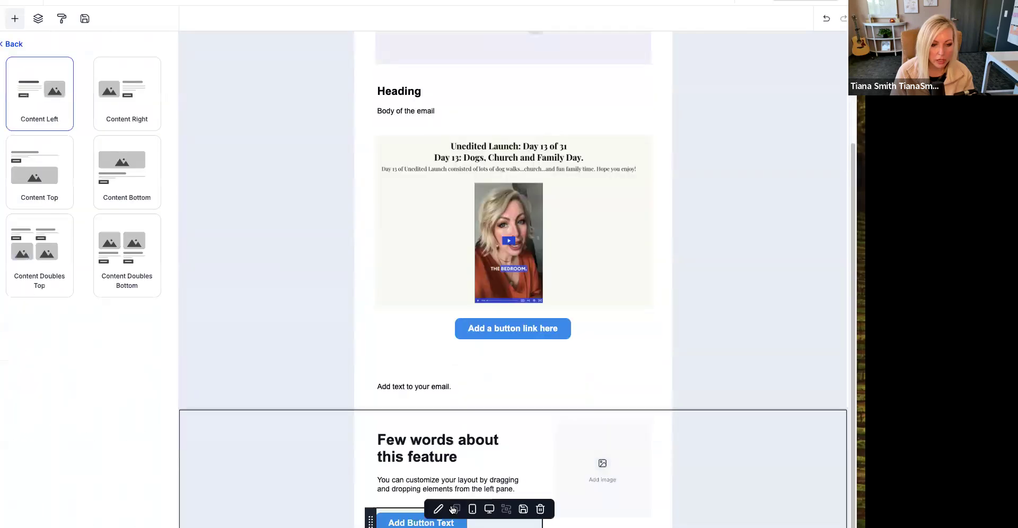
click(126, 106)
click(644, 516)
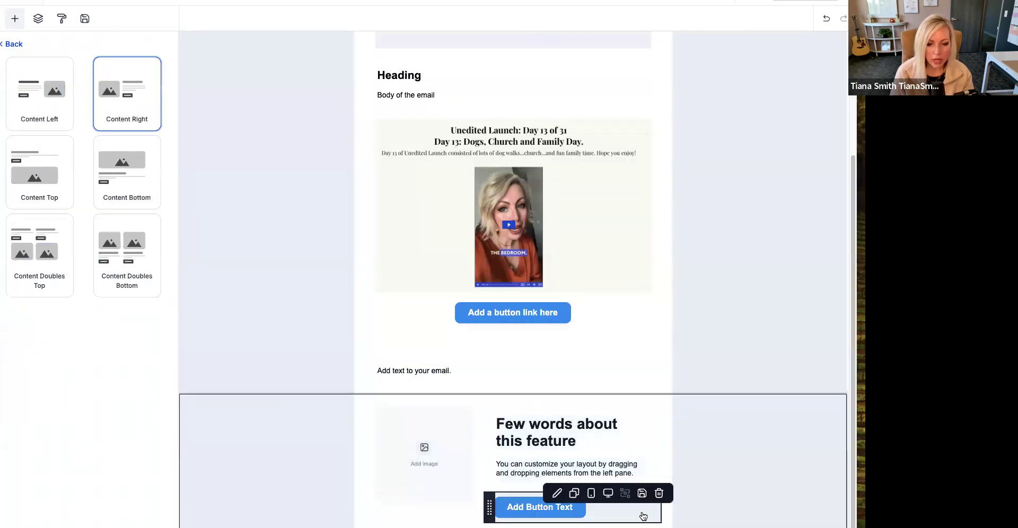
click(660, 495)
- Fill the new layout's image placeholder with the circular portrait "6.png" from the media library
click(447, 459)
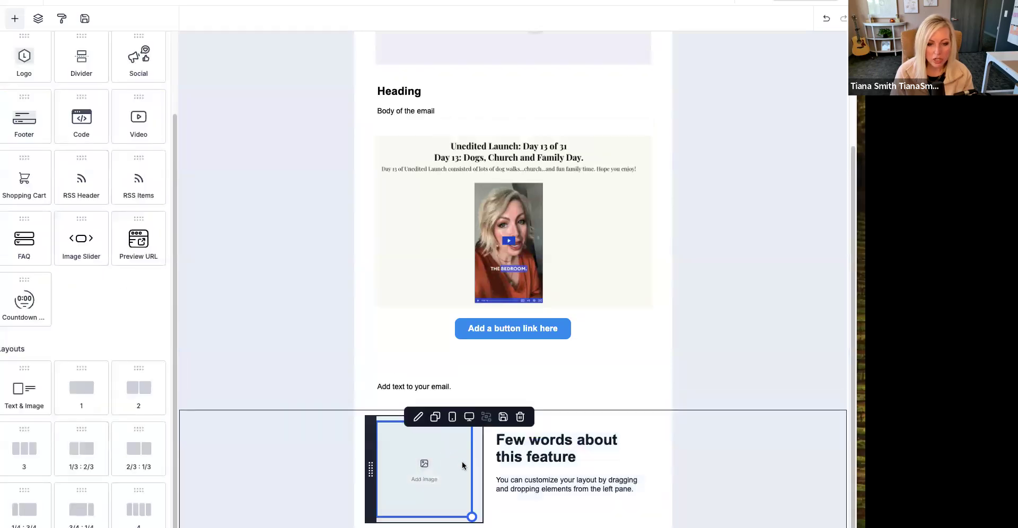
click(463, 466)
click(117, 120)
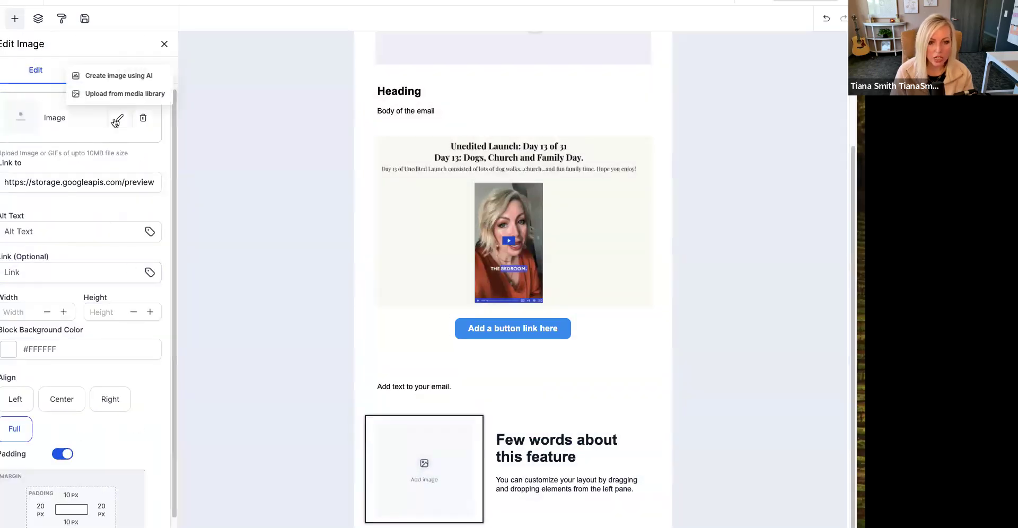
click(114, 96)
scroll(548, 329, down, 1)
scroll(548, 329, down, 20)
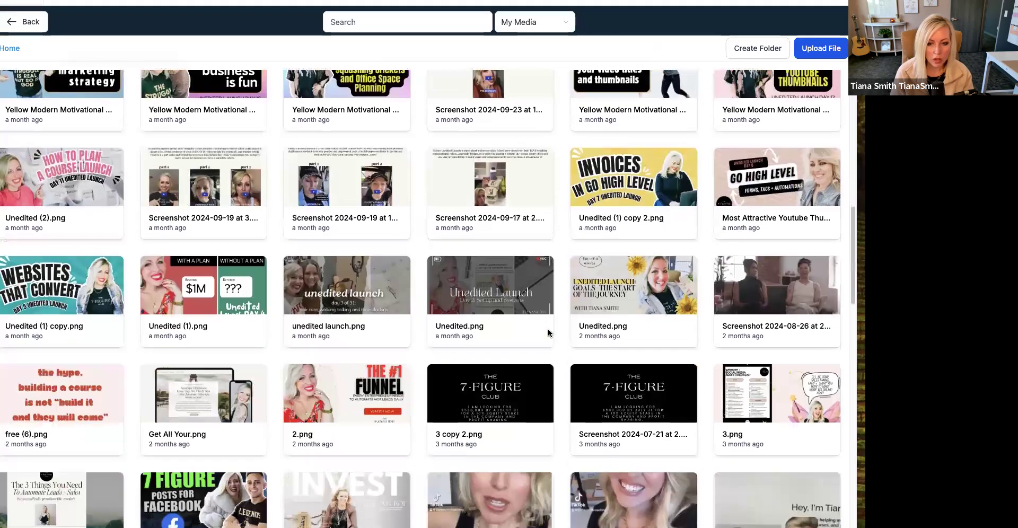
scroll(549, 329, down, 15)
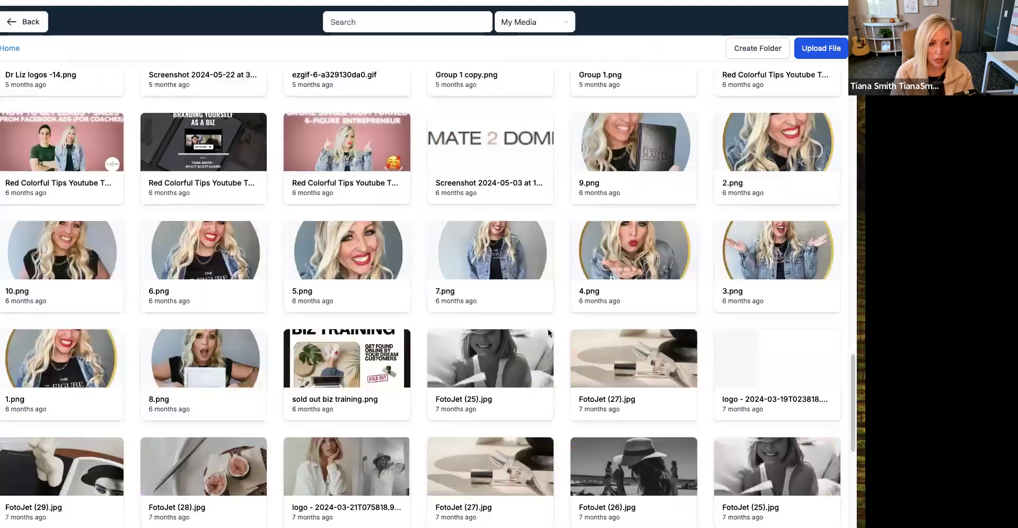
scroll(541, 338, up, 3)
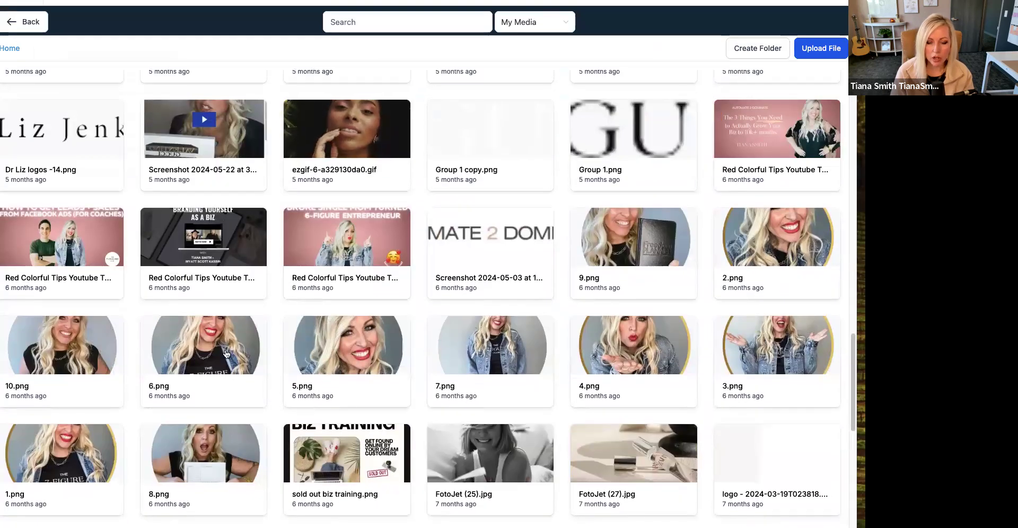
click(226, 353)
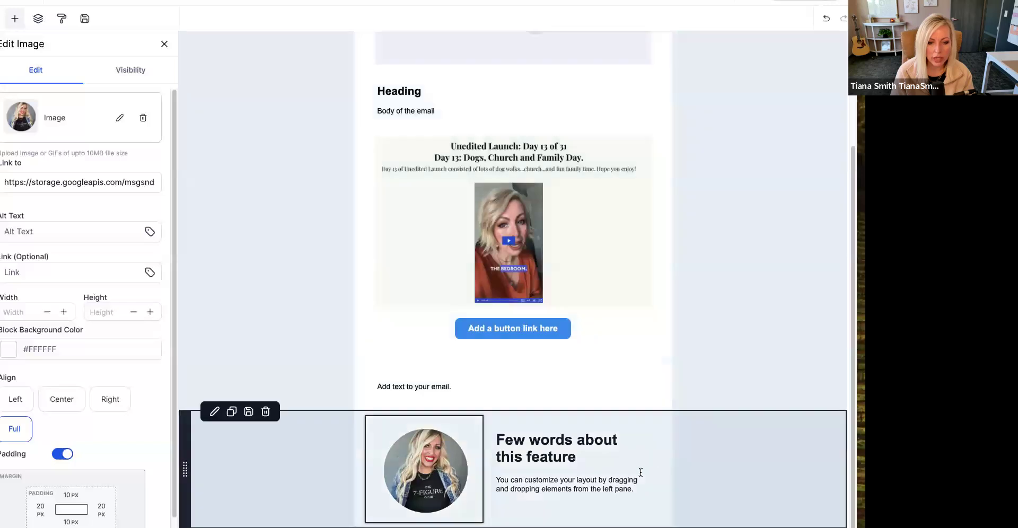
- Replace the heading "Few words about this feature" beside the portrait with the sender's full name
double_click(604, 444)
drag(584, 459, 472, 441)
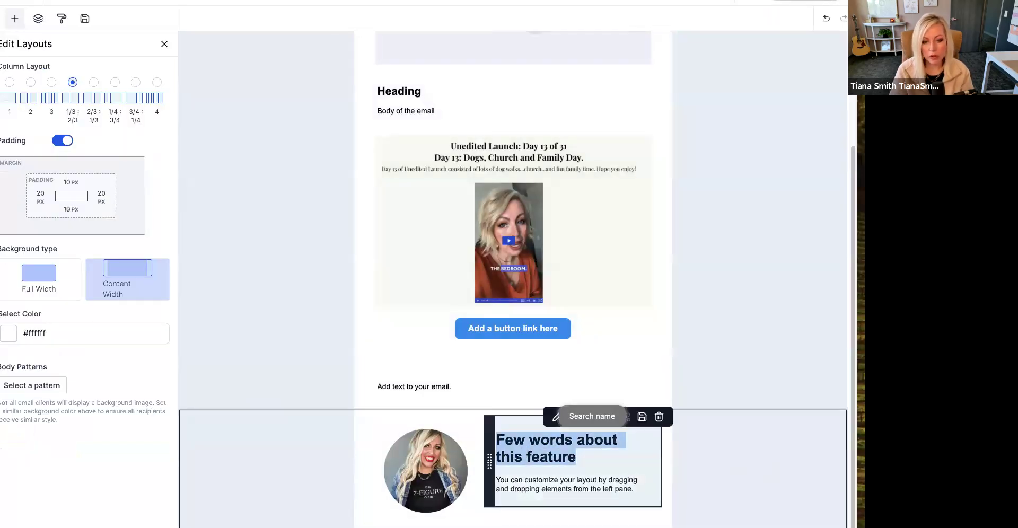
text(Tiana Smith)
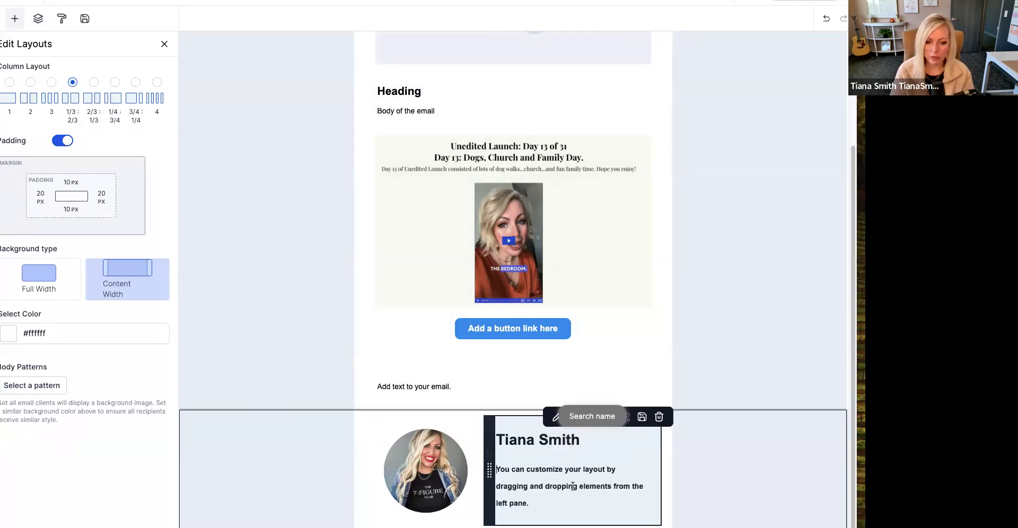
- Replace the paragraph under the sender's name with "Click Here to Book a Free Funnel Strategy call with" and the sender's first name
drag(539, 499, 494, 473)
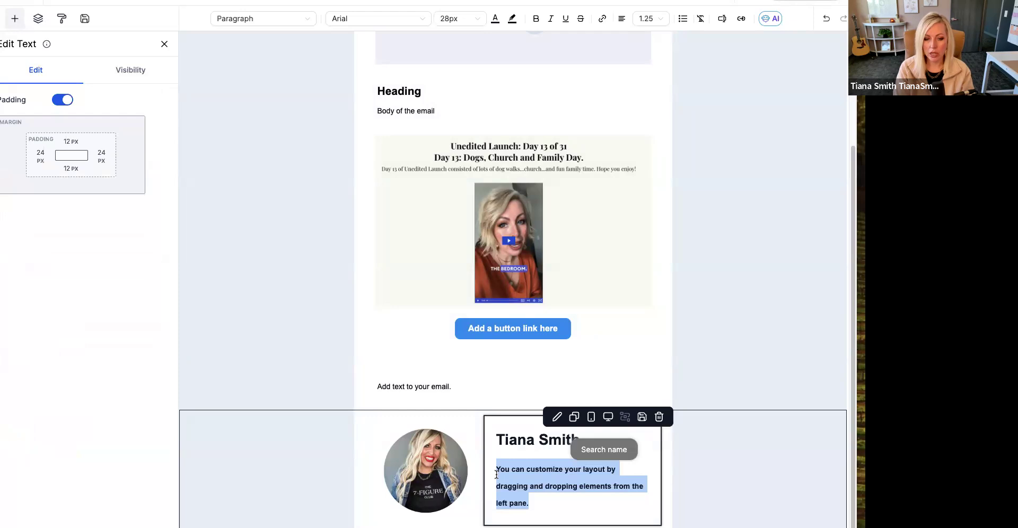
text(Cli)
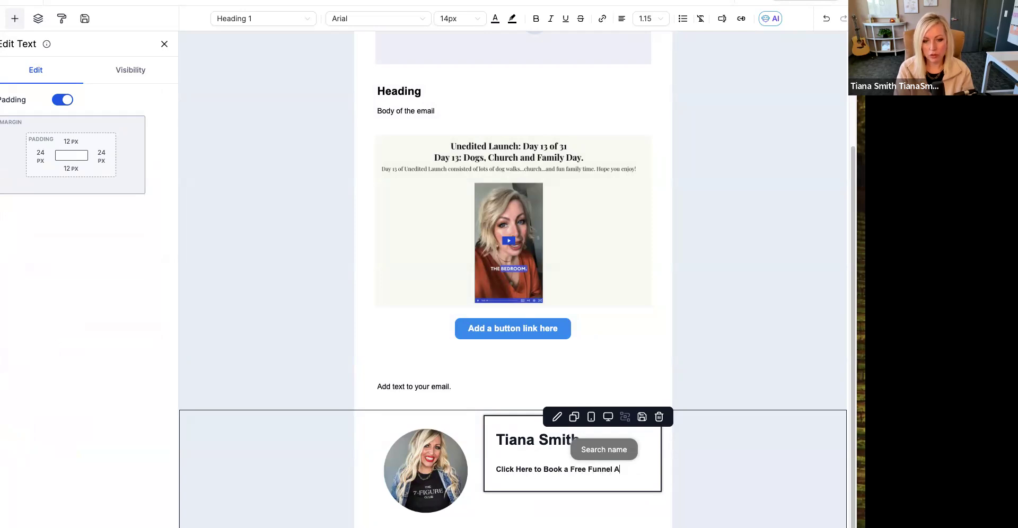
text(ck Here to Book a Free Funnel Strategy)
key(Return)
text(call with Tiana.)
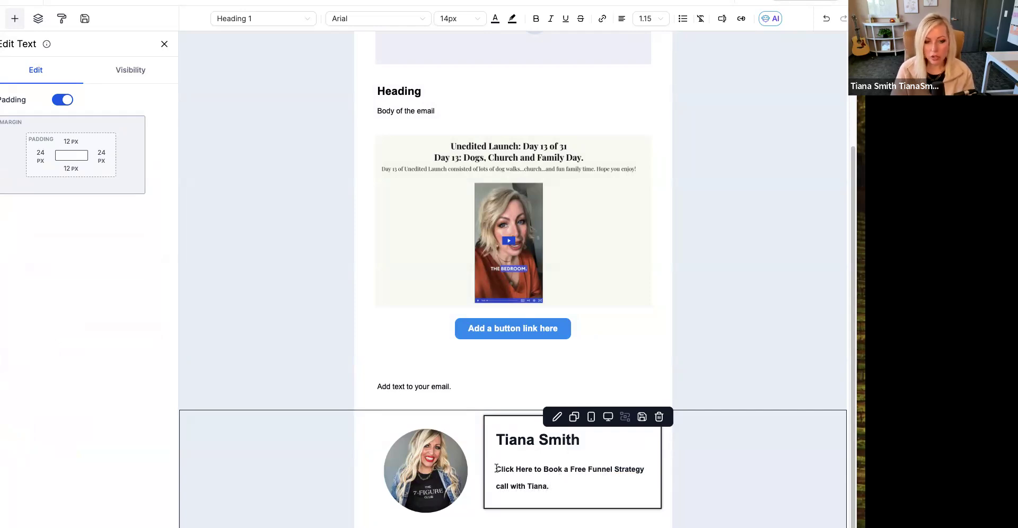
mouse_move(496, 439)
mouse_down()
mouse_move(597, 448)
mouse_move(494, 440)
mouse_up()
click(594, 483)
click(702, 338)
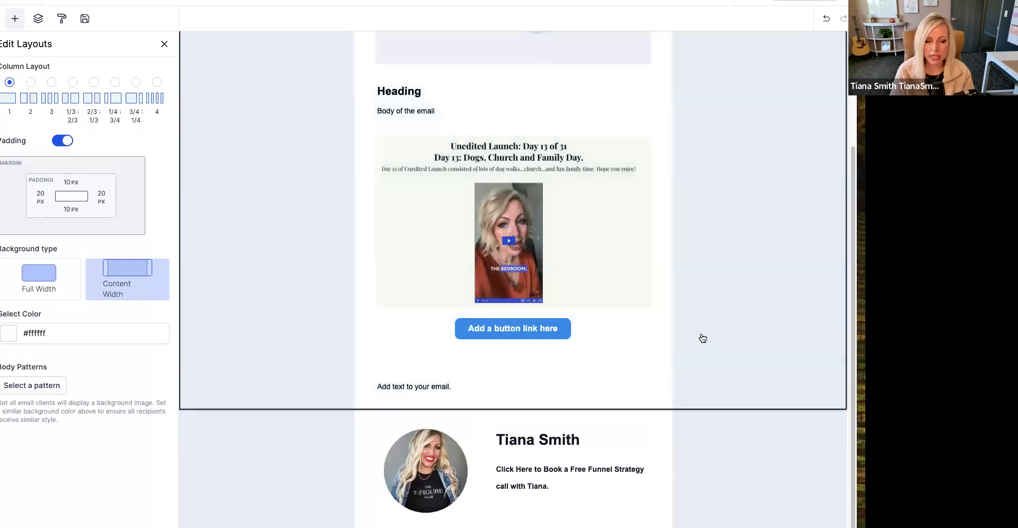
- Browse the fonts available for the "Body of the email" line and search them for "hu"
click(635, 386)
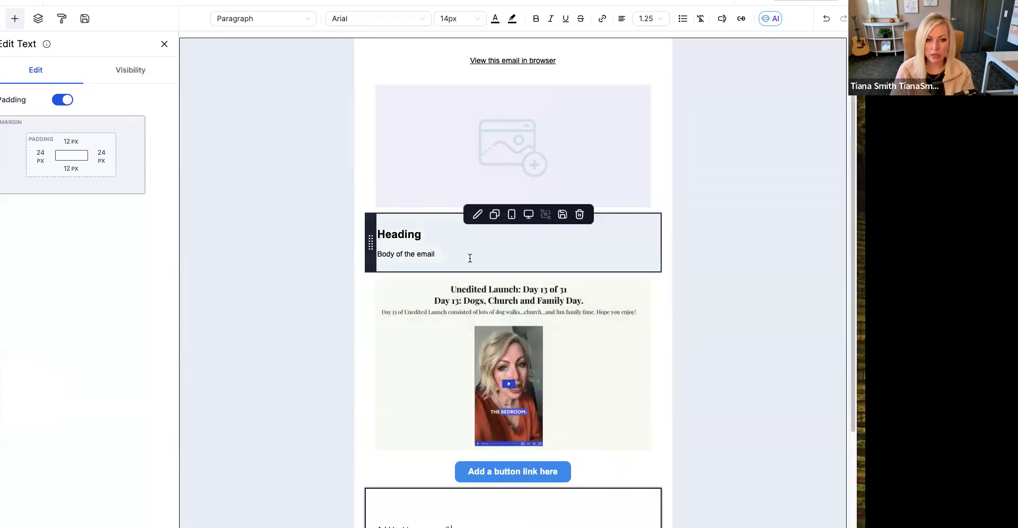
click(424, 232)
double_click(424, 232)
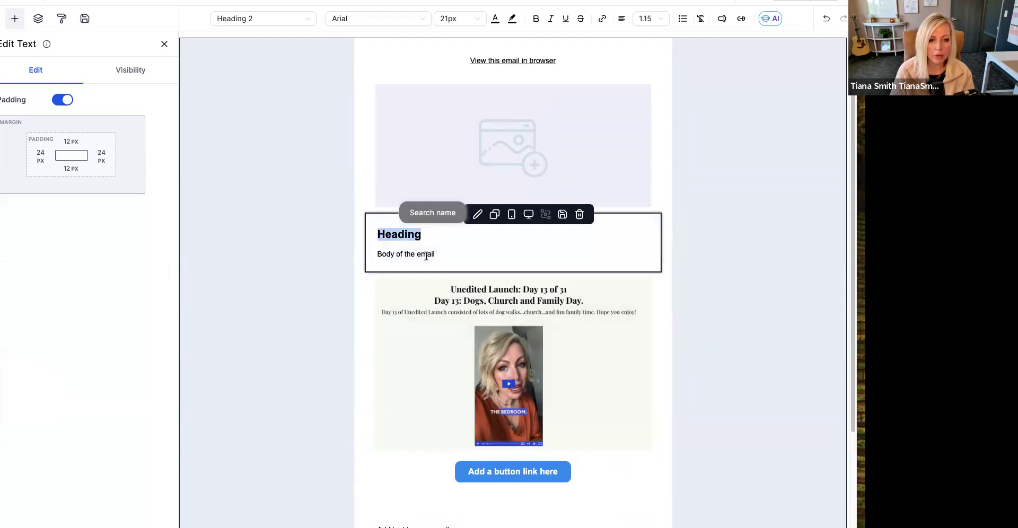
click(427, 255)
click(395, 23)
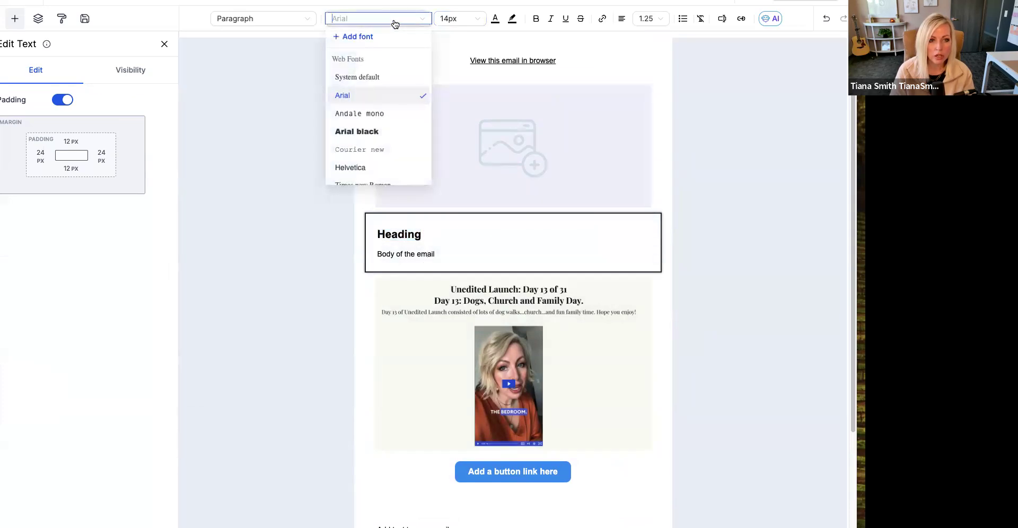
scroll(391, 111, down, 2)
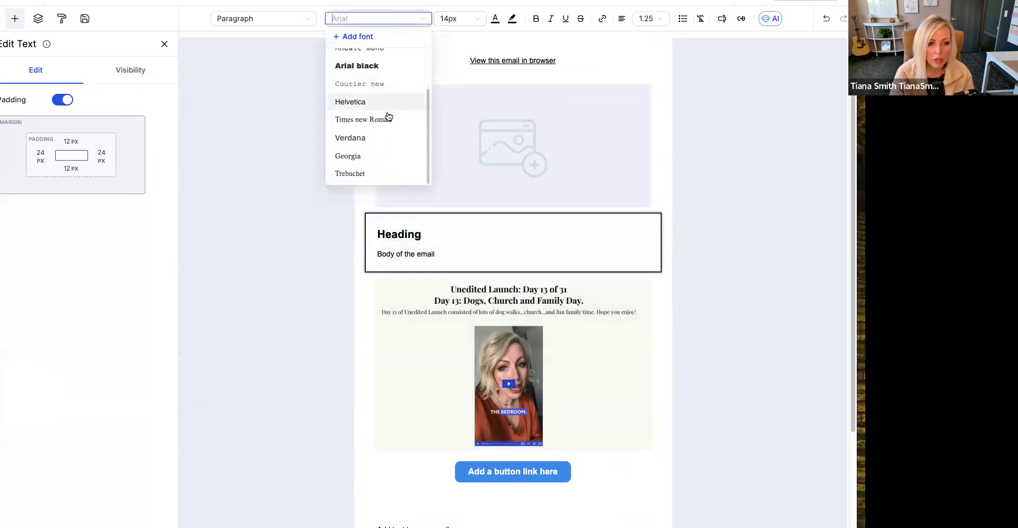
text(hu)
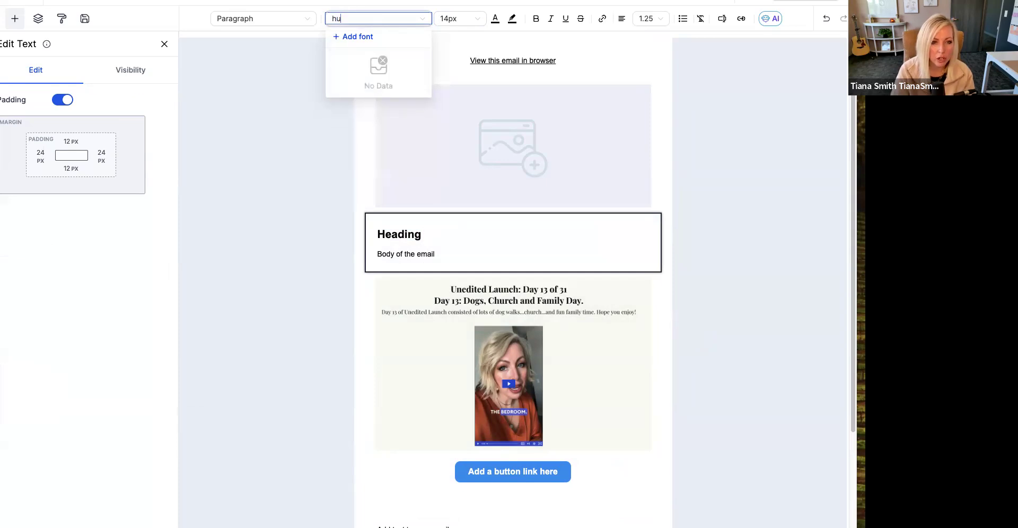
key(BackSpace)
key(BackSpace)
key(BackSpace)
key(BackSpace)
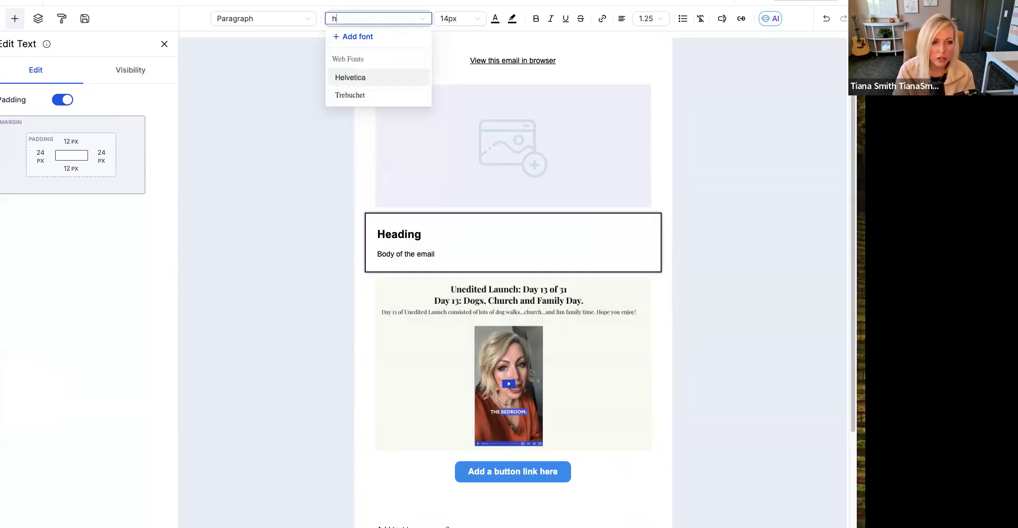
- Add the Google font Playfair Display to the editor's available fonts
click(357, 37)
click(284, 256)
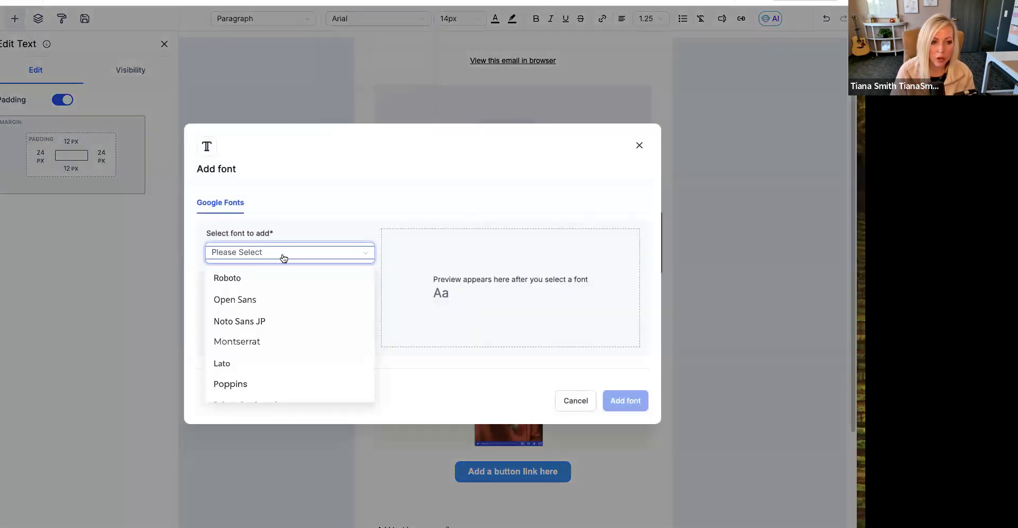
scroll(283, 350, down, 5)
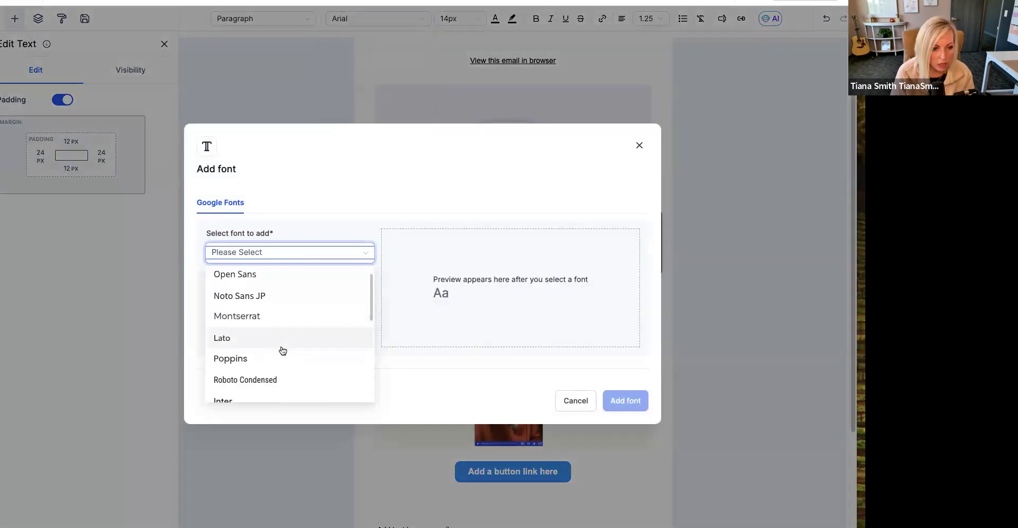
click(275, 359)
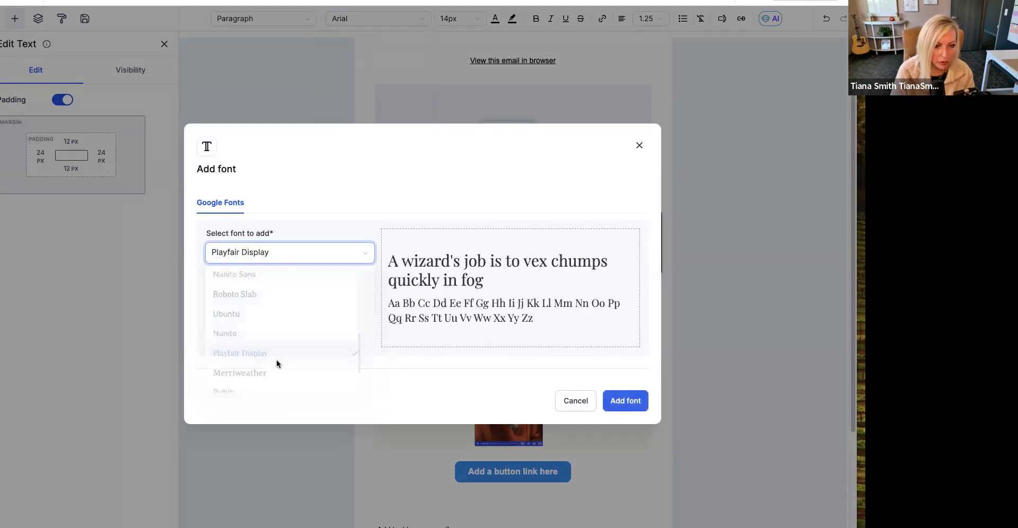
click(633, 399)
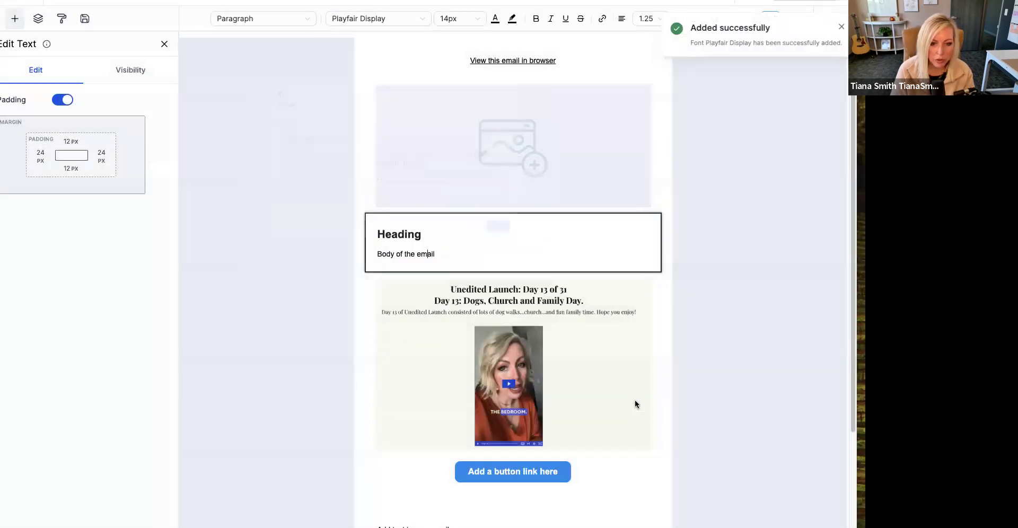
- Set the font of the sender's name heading beside the portrait to Playfair Display
scroll(612, 482, down, 3)
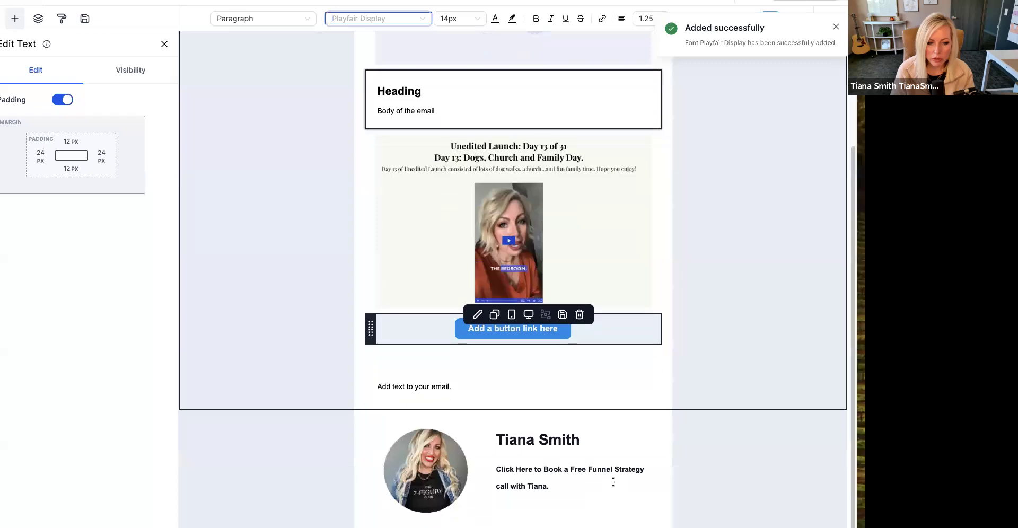
click(581, 441)
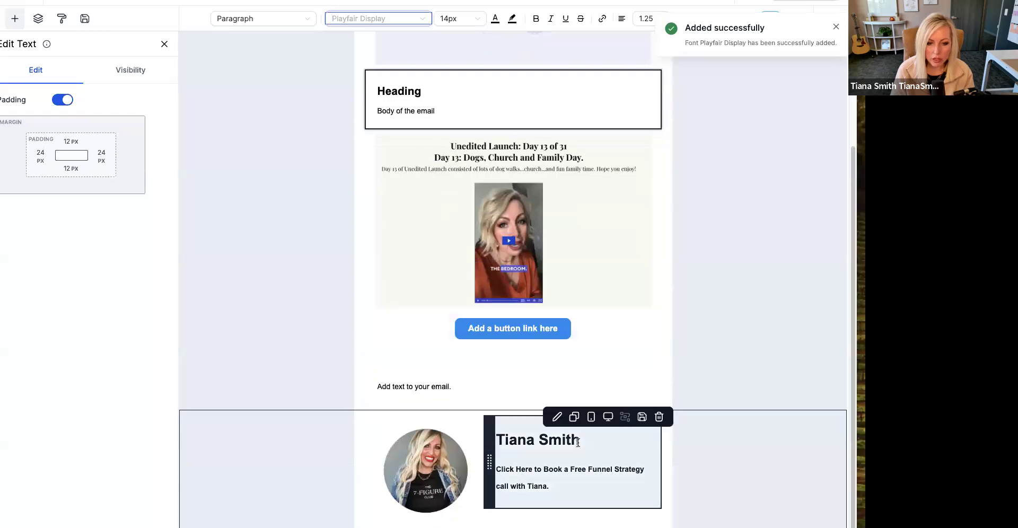
click(398, 20)
click(350, 78)
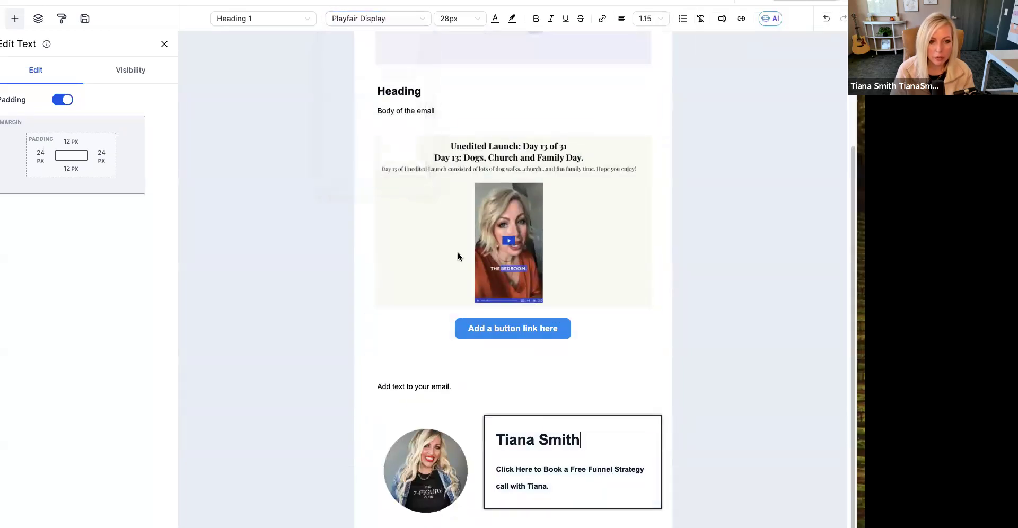
drag(579, 440, 495, 440)
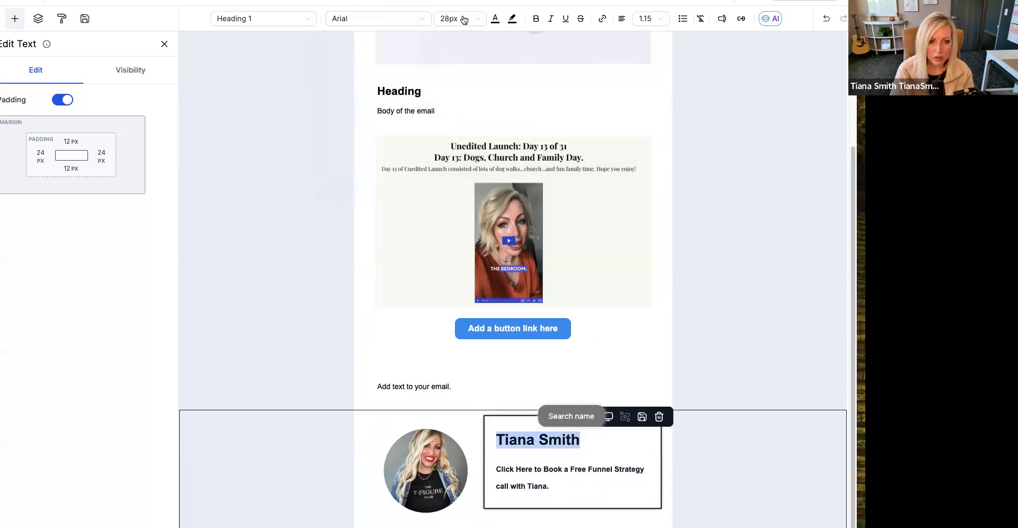
click(414, 19)
click(364, 78)
- Set the font size of the sender's name heading to 20px
drag(581, 489, 579, 442)
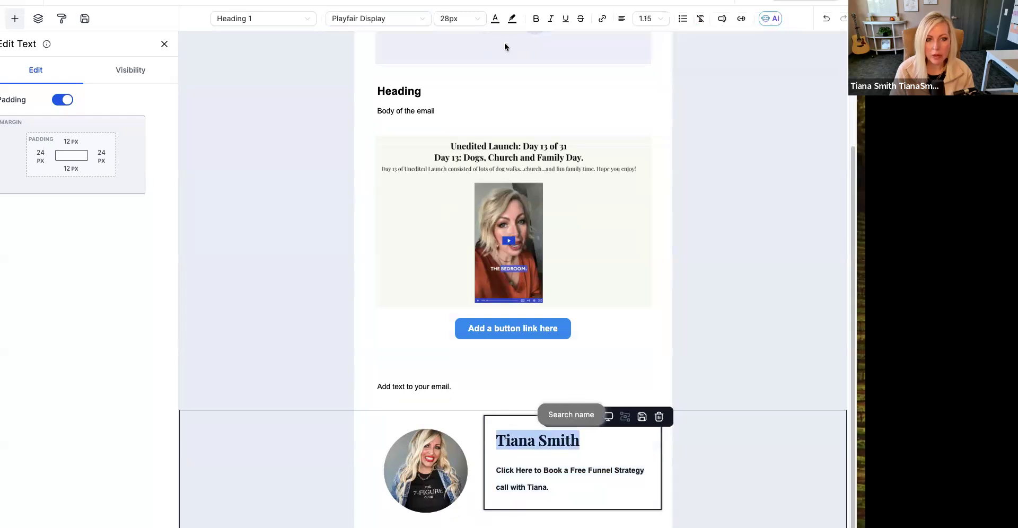
click(459, 19)
click(455, 80)
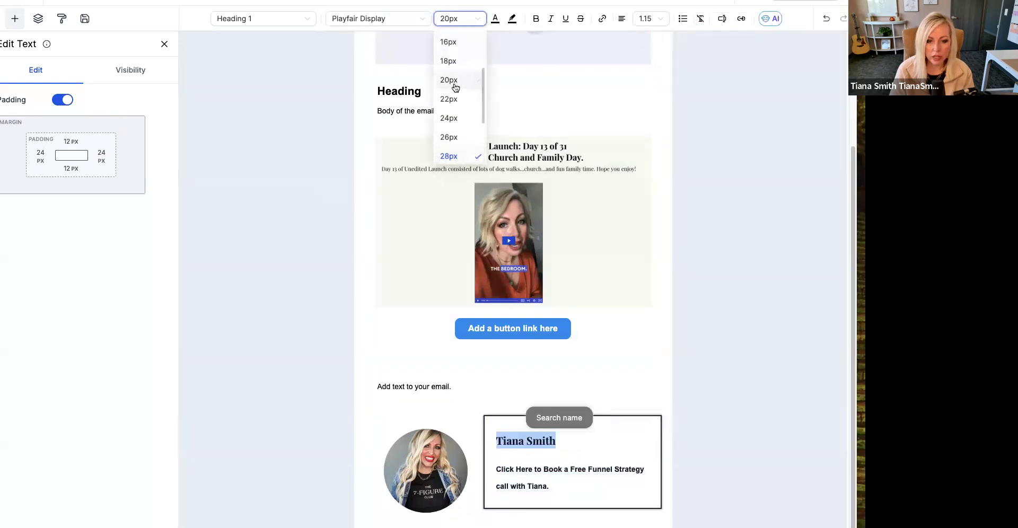
click(552, 486)
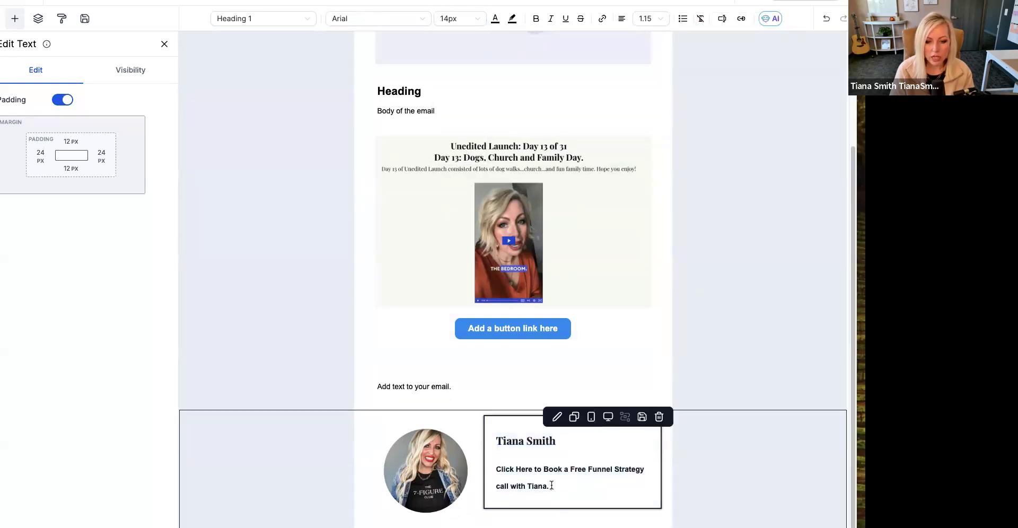
- Go from the sender's name text color options to the brand color setup and create a brand board from blank
triple_click(508, 440)
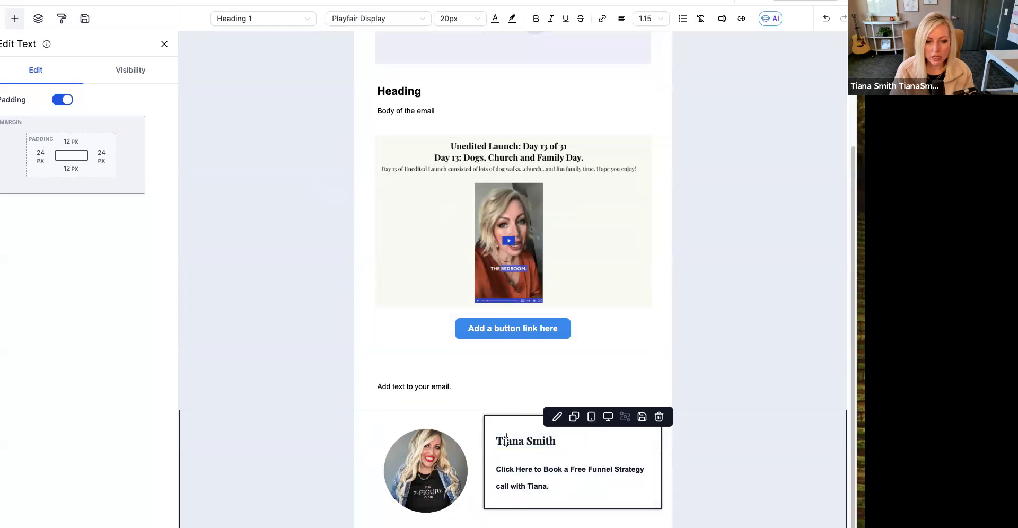
click(496, 20)
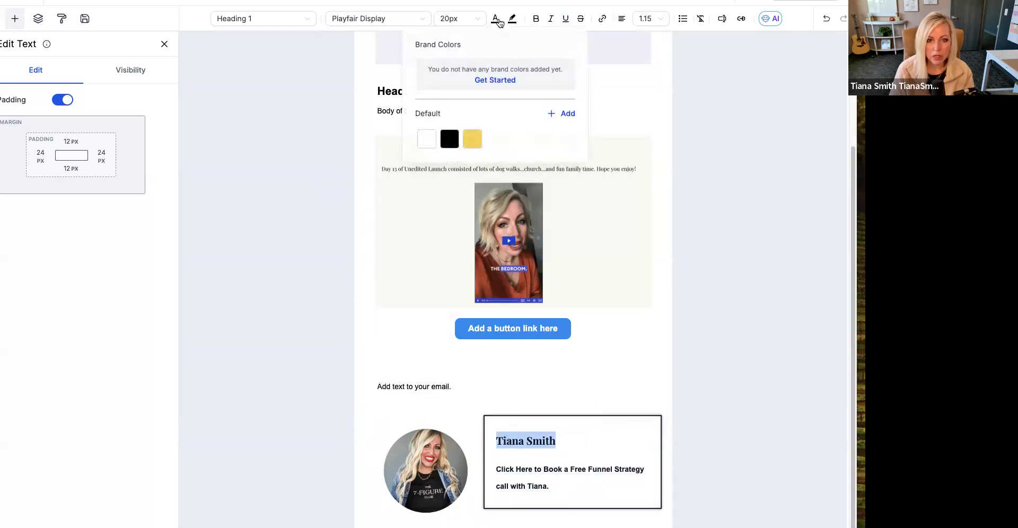
click(501, 81)
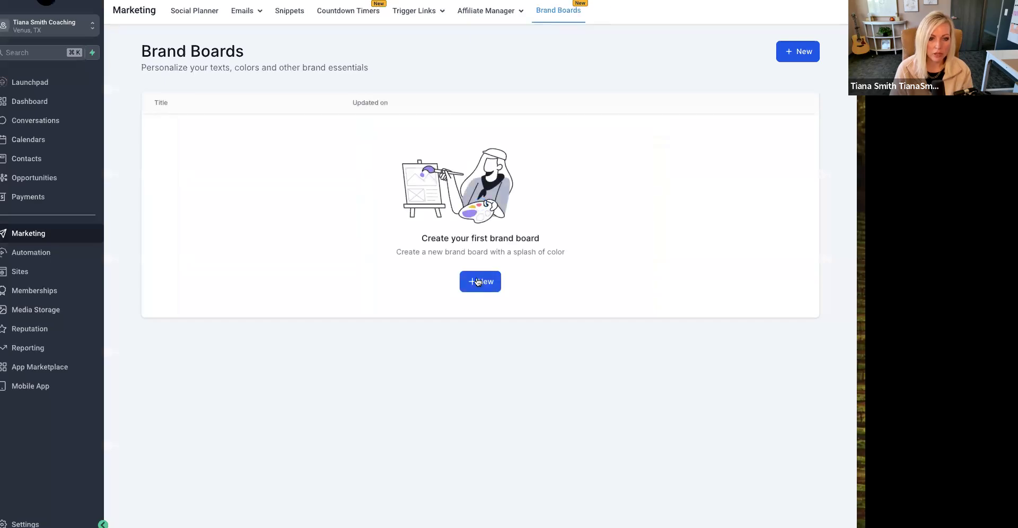
click(478, 281)
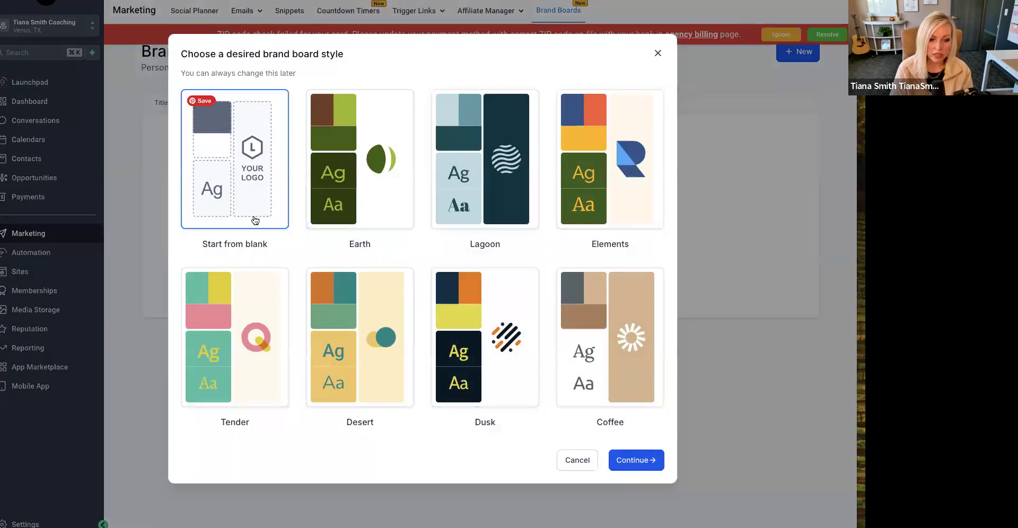
click(642, 460)
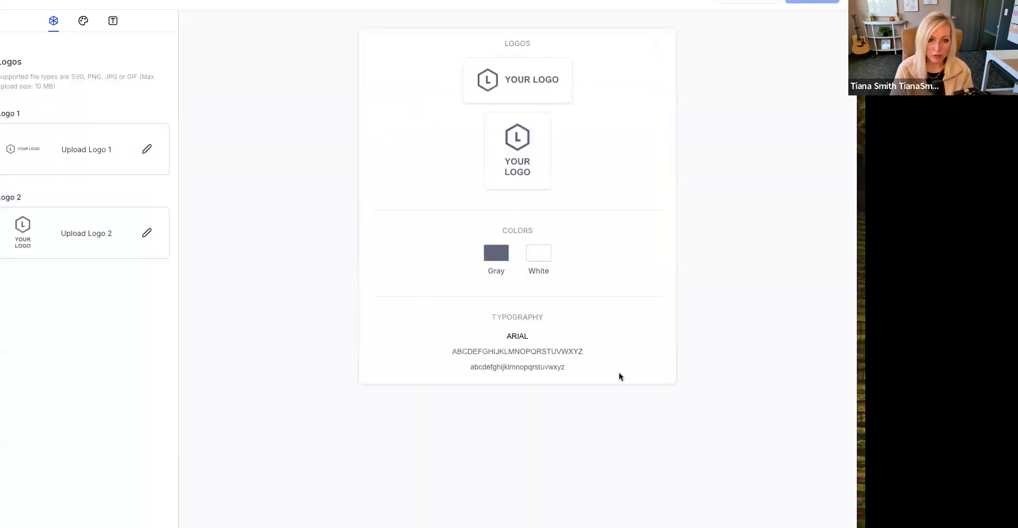
- Set Logo 1 of the brand board to the beige name logo from the "7-Figure Club Branding" media folder
click(143, 151)
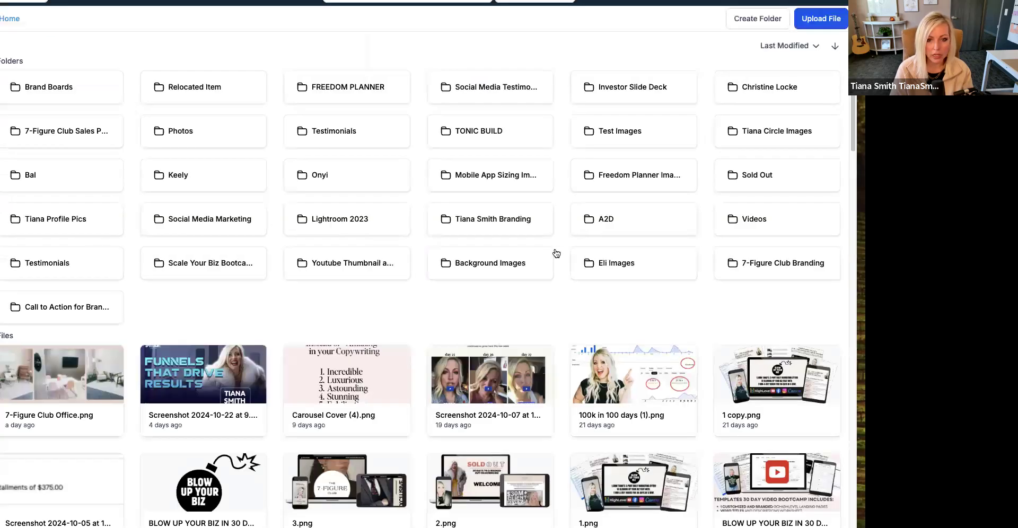
click(806, 262)
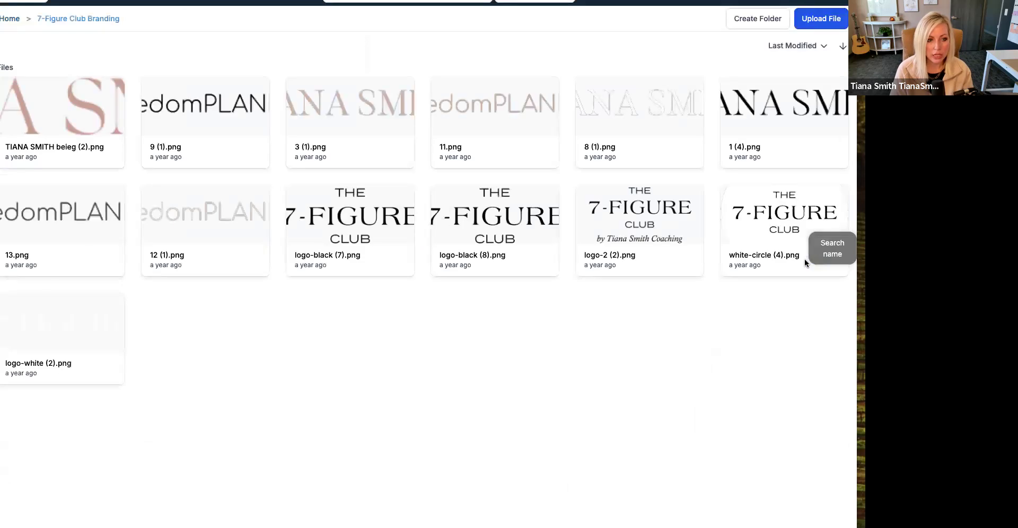
click(777, 106)
click(102, 138)
double_click(74, 128)
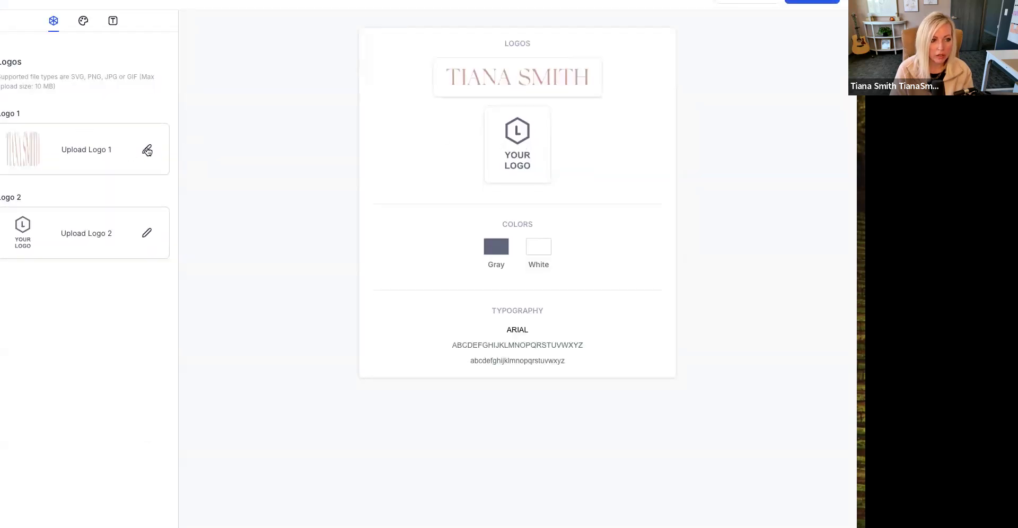
- Set Logo 2 of the brand board to "logo-black (7).png" from the "7-Figure Club Branding" media folder
click(147, 232)
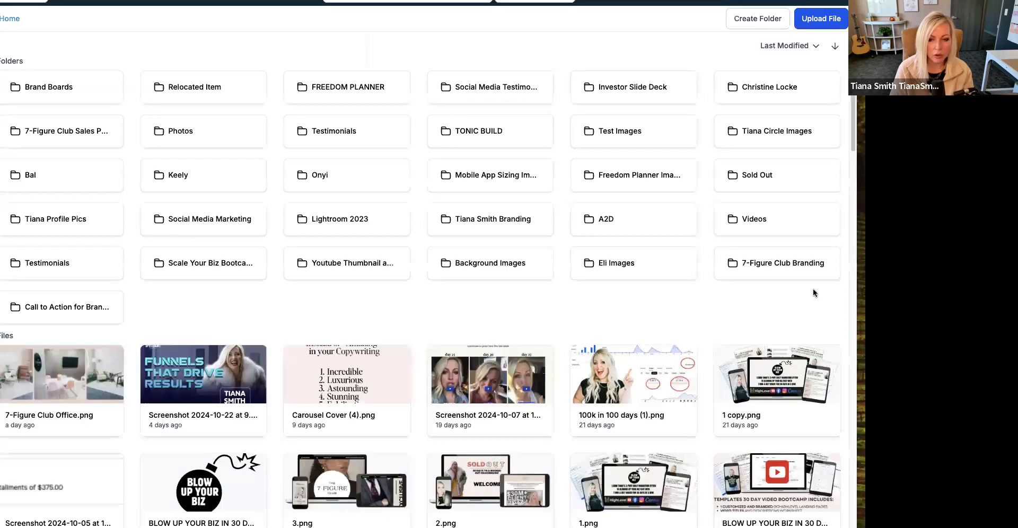
click(782, 271)
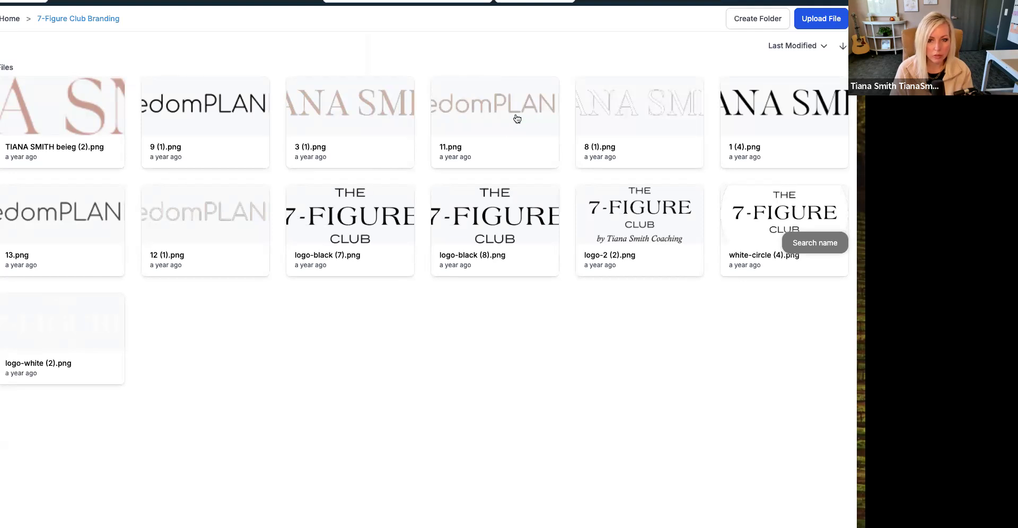
click(370, 226)
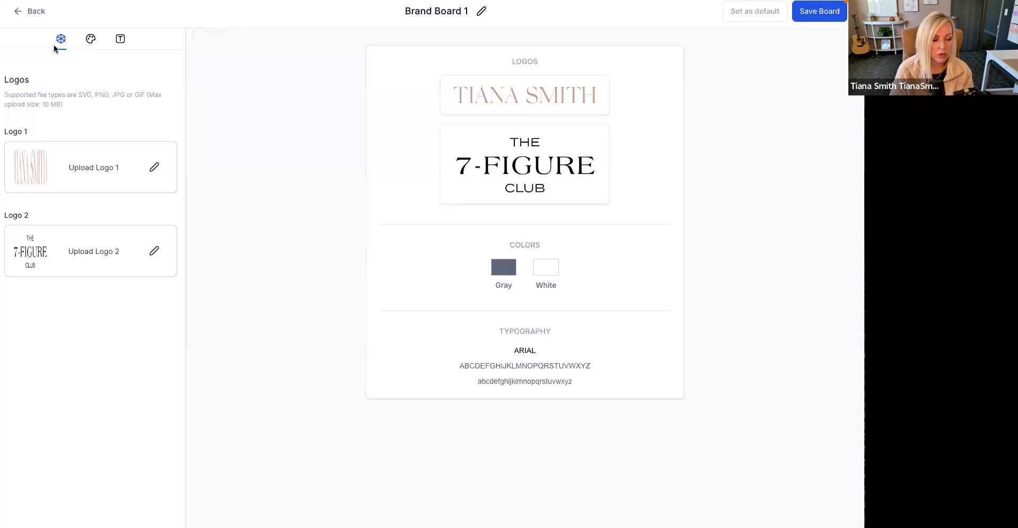
- Change the brand board's Gray color swatch to black and add one more color to the palette
click(90, 40)
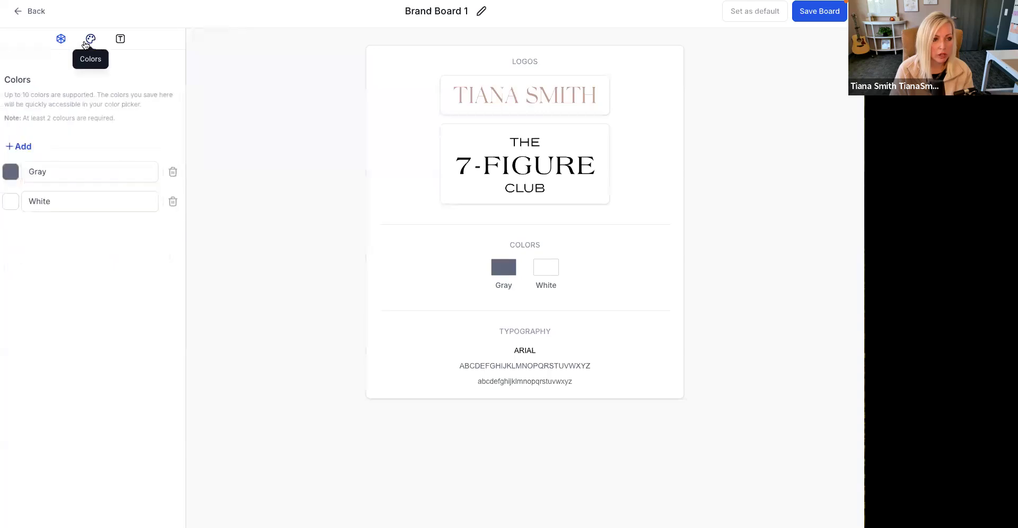
click(10, 171)
drag(40, 218, 9, 273)
click(107, 146)
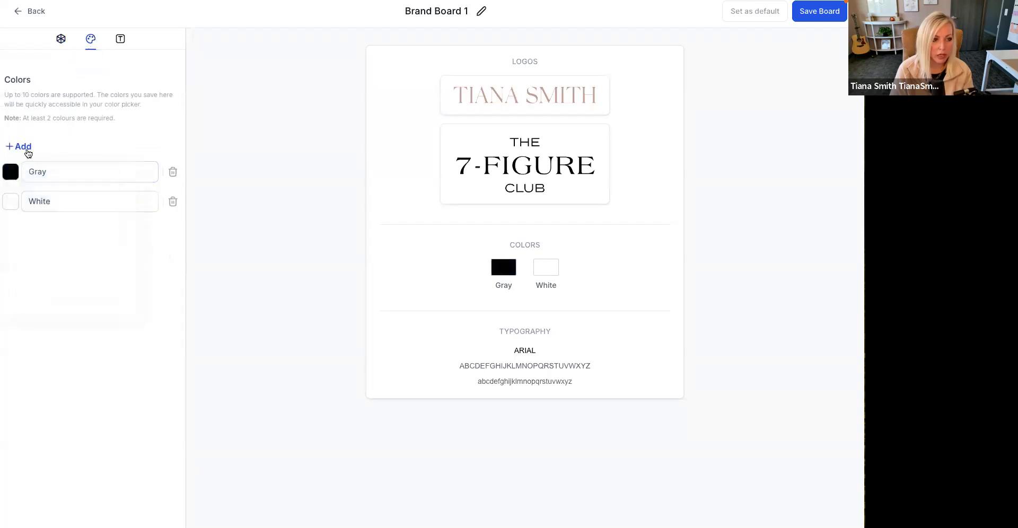
click(24, 147)
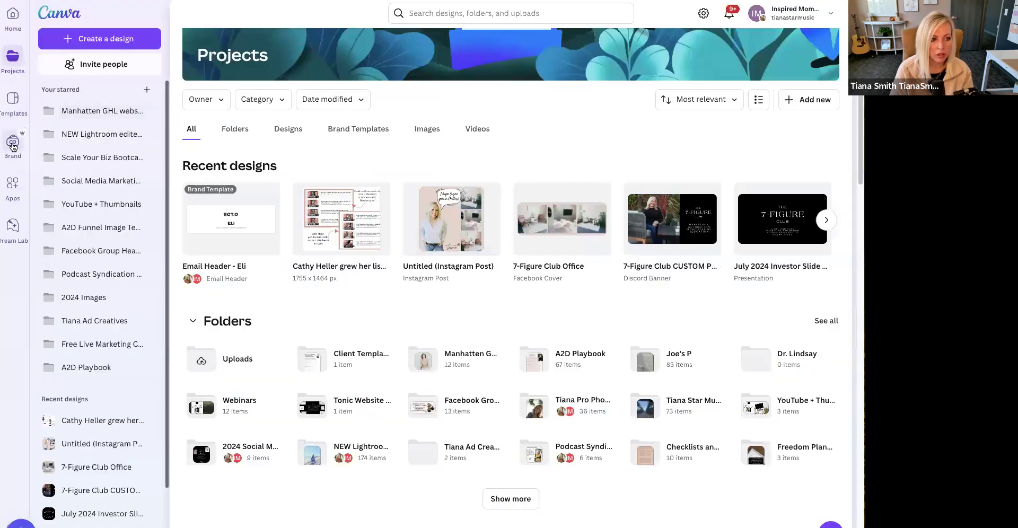
- In Canva's 6-Figure Club brand kit, copy the first "2022 TS Website" color, #ECD9D1, and return to the email template
click(13, 144)
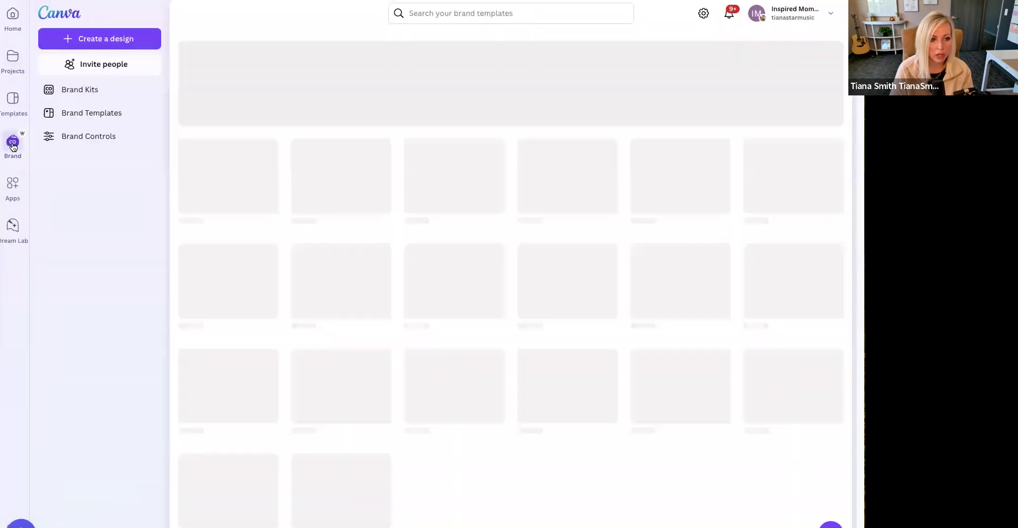
click(81, 89)
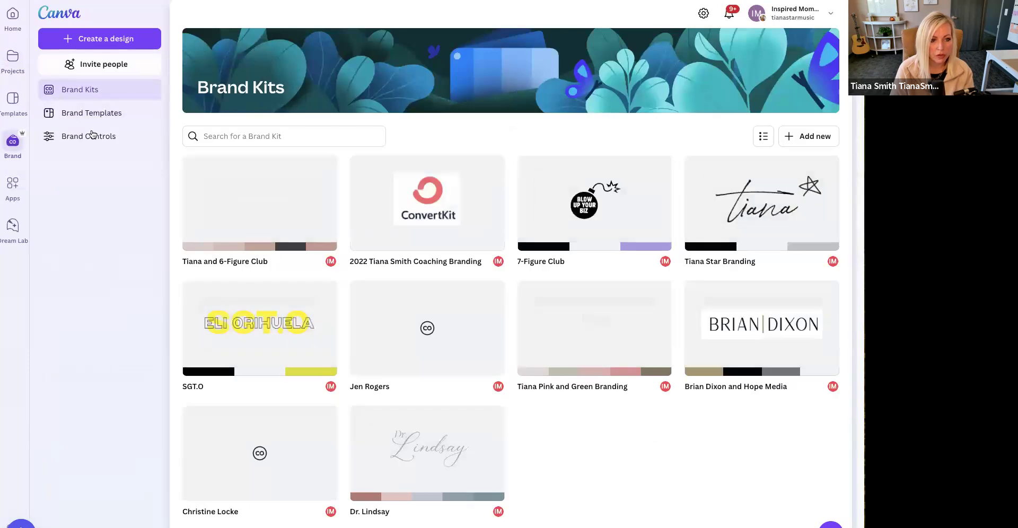
click(254, 248)
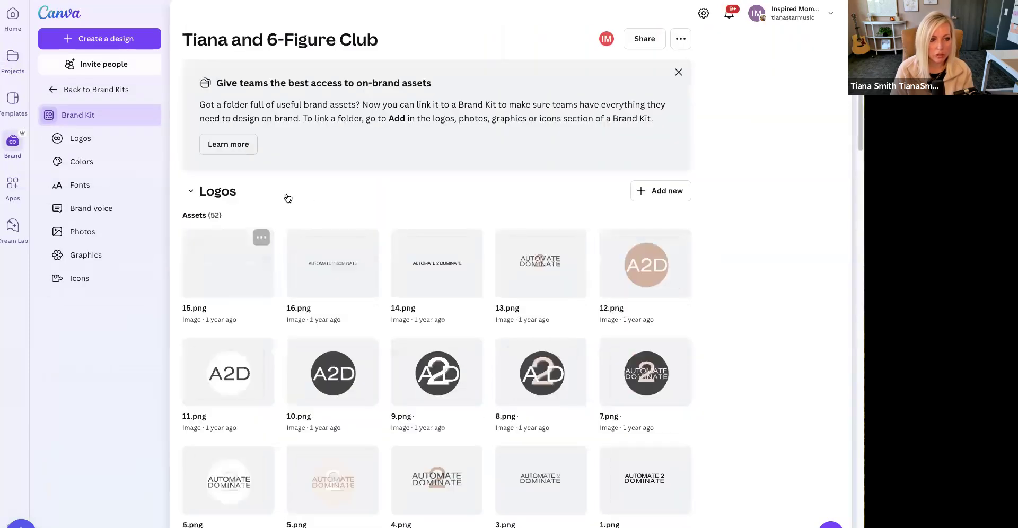
scroll(265, 223, down, 8)
click(249, 253)
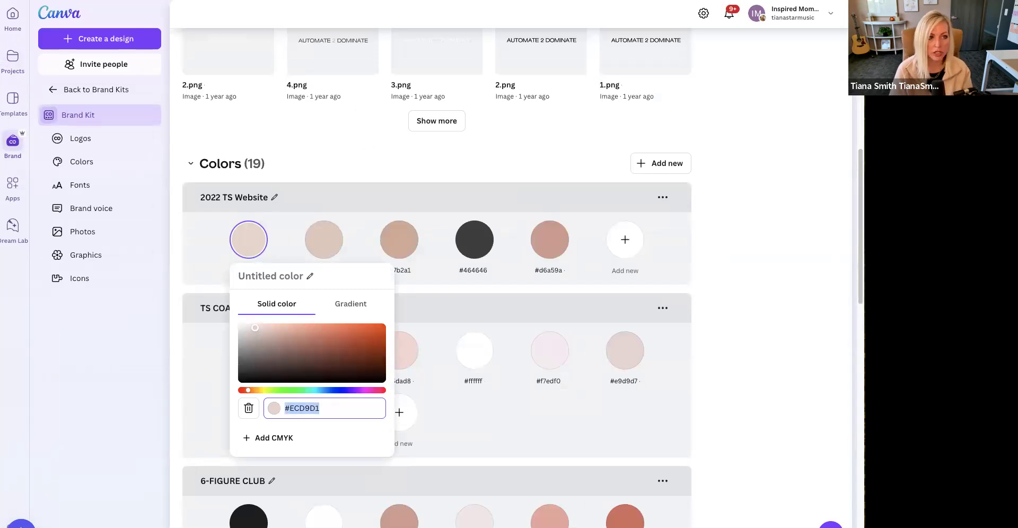
key(alt+Tab)
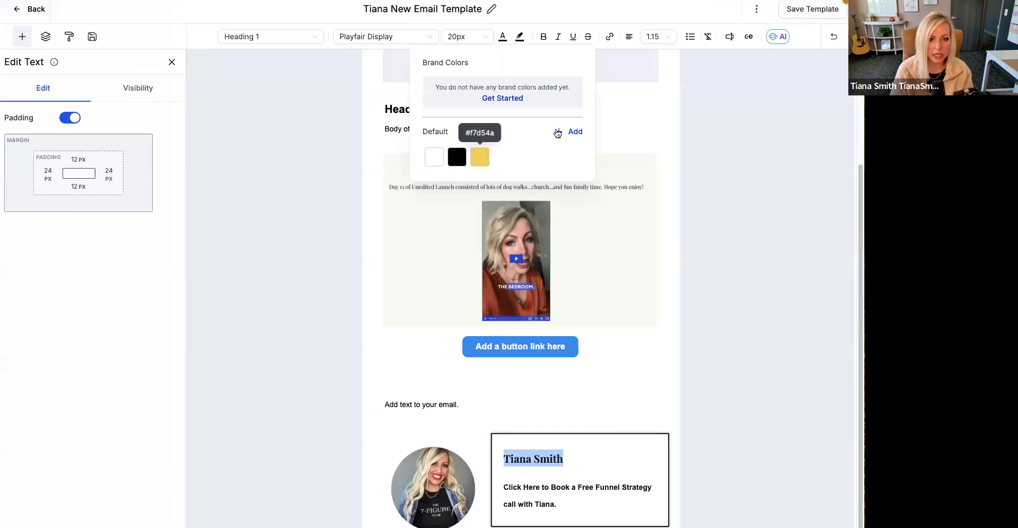
- Try the yellow #f7d54a on the sender's name heading and set it back to black
click(481, 159)
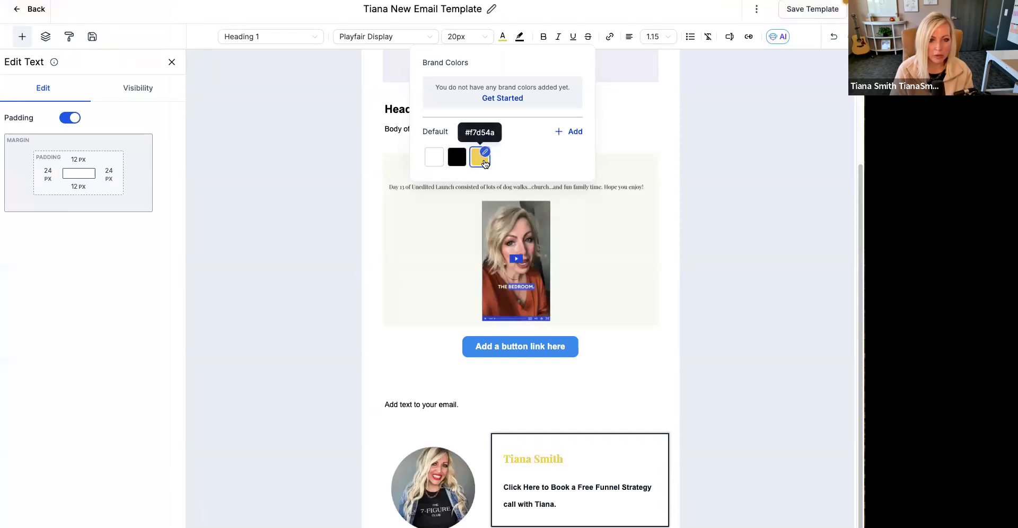
click(457, 157)
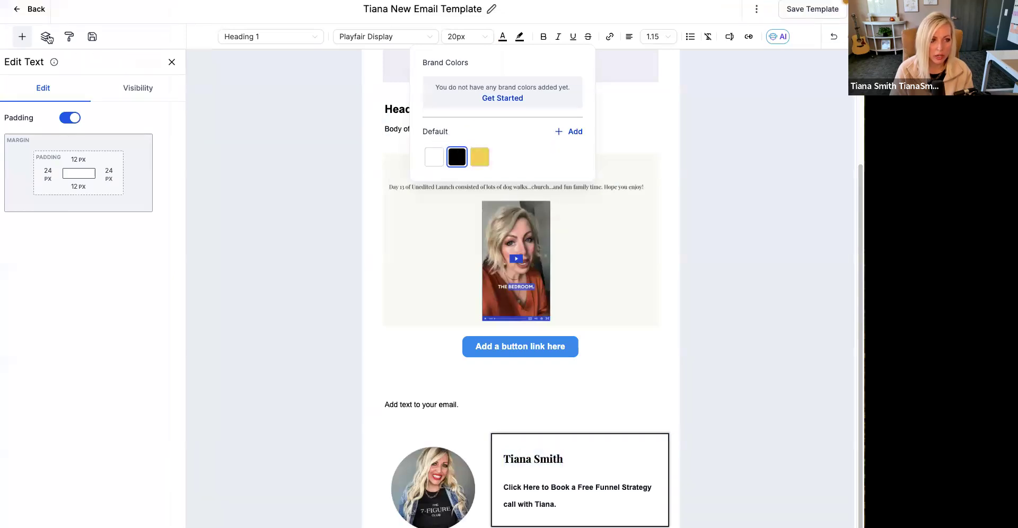
- Add the custom text color #ecd9d1 and apply it to the sender's name heading
click(567, 130)
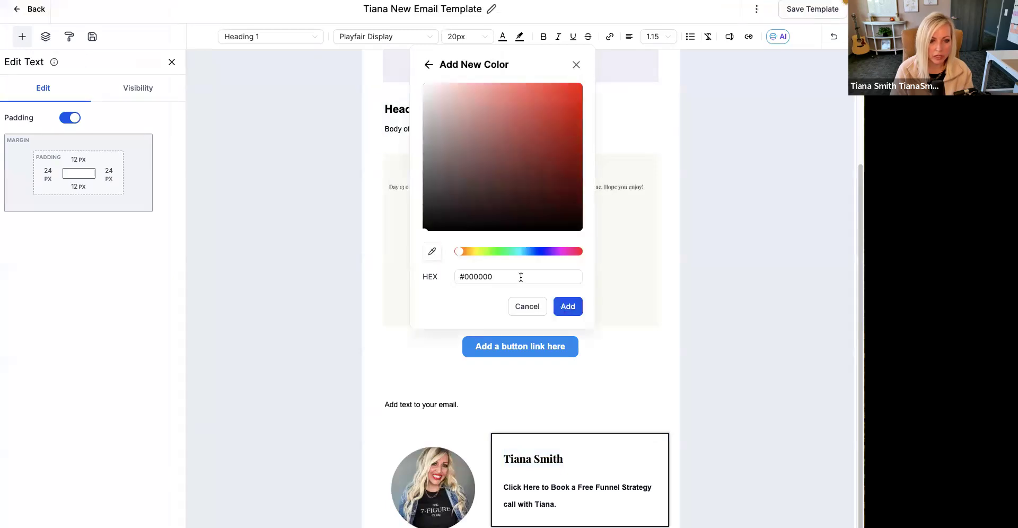
triple_click(521, 277)
text(#ecd9d1)
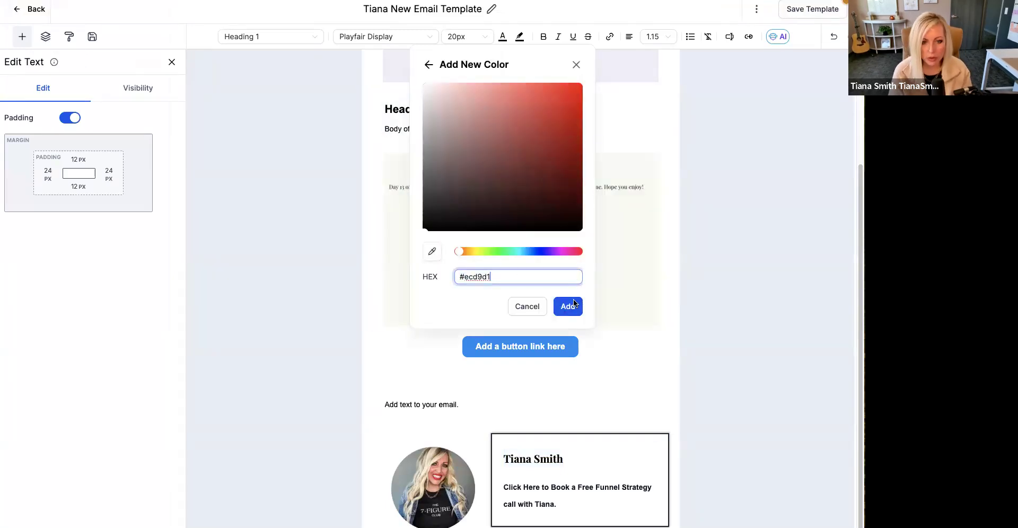
click(568, 306)
- Apply the new #ecd9d1 color to the sender's name heading and copy the second "2022 TS Website" color, #E5CDC2, from Canva's brand kit
click(567, 131)
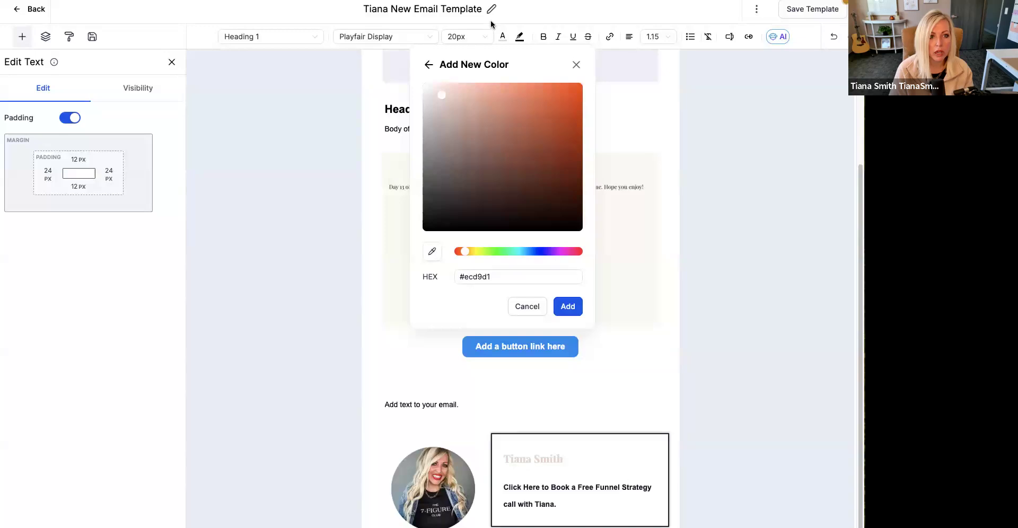
click(462, 1)
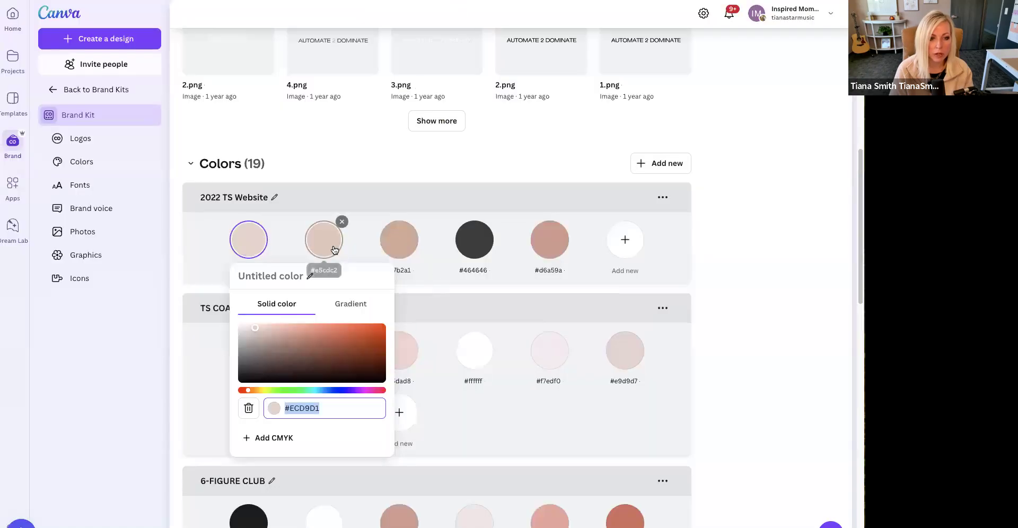
click(333, 249)
drag(394, 406, 415, 411)
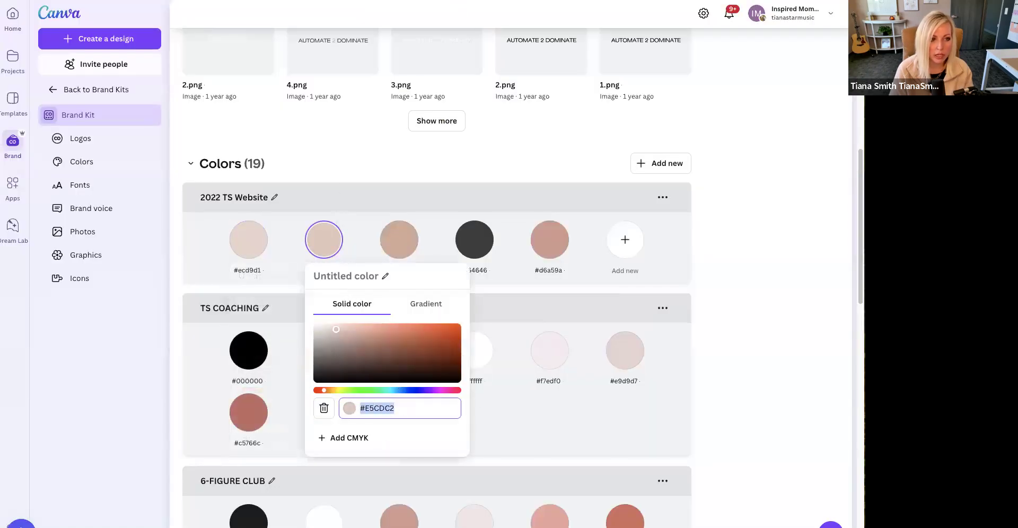
- On the brand board, name the third palette color #e5cdc2 and set its swatch to #E5CDC2
key(ctrl+Tab)
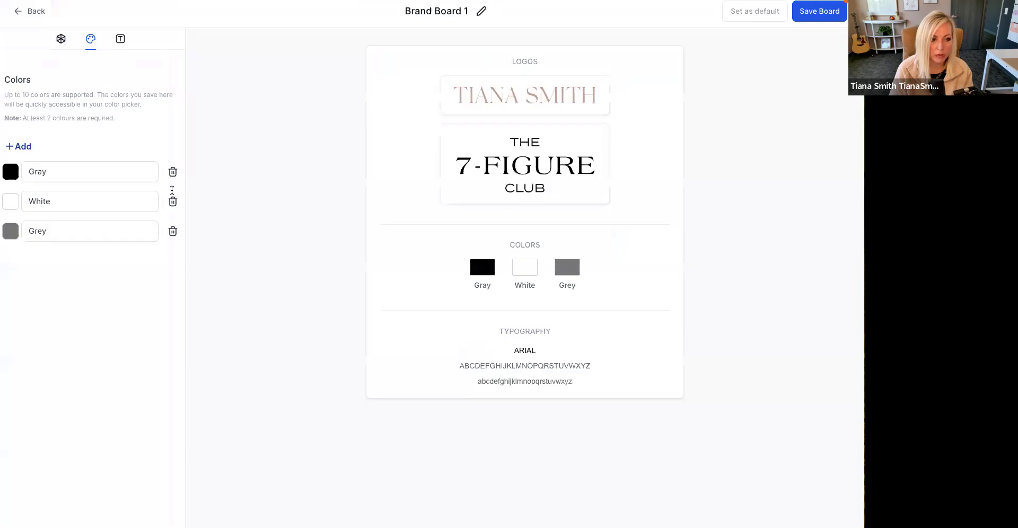
click(100, 230)
key(ctrl+a)
text(#e5cdc2)
click(125, 299)
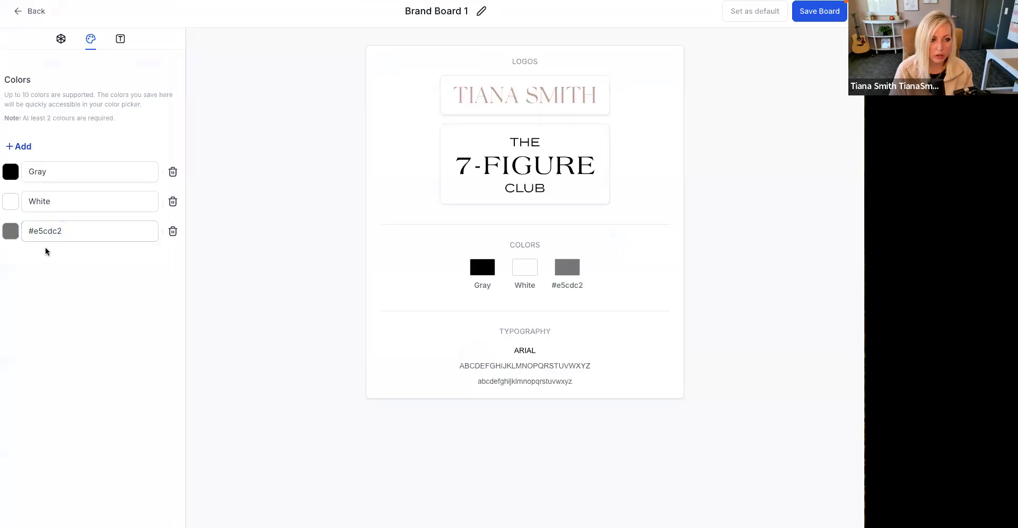
click(94, 234)
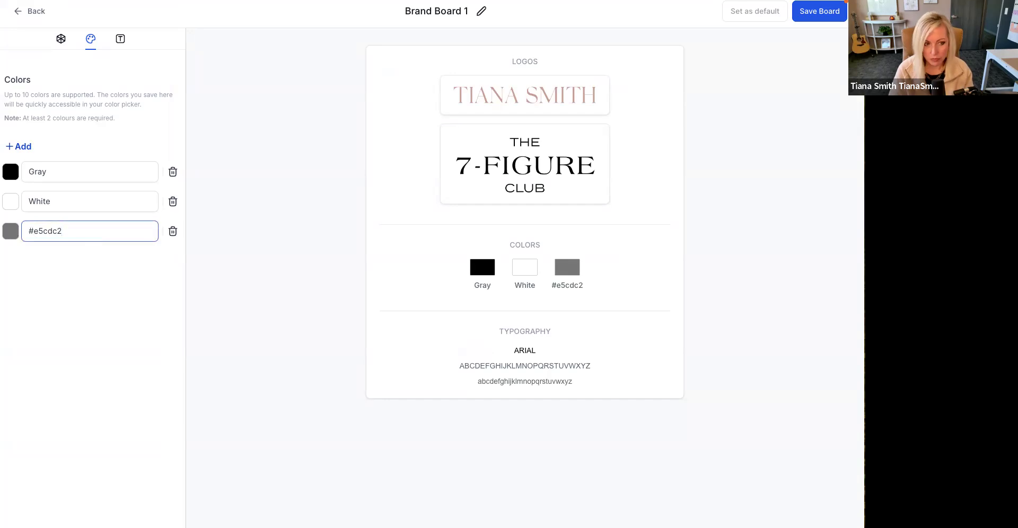
click(10, 240)
click(10, 232)
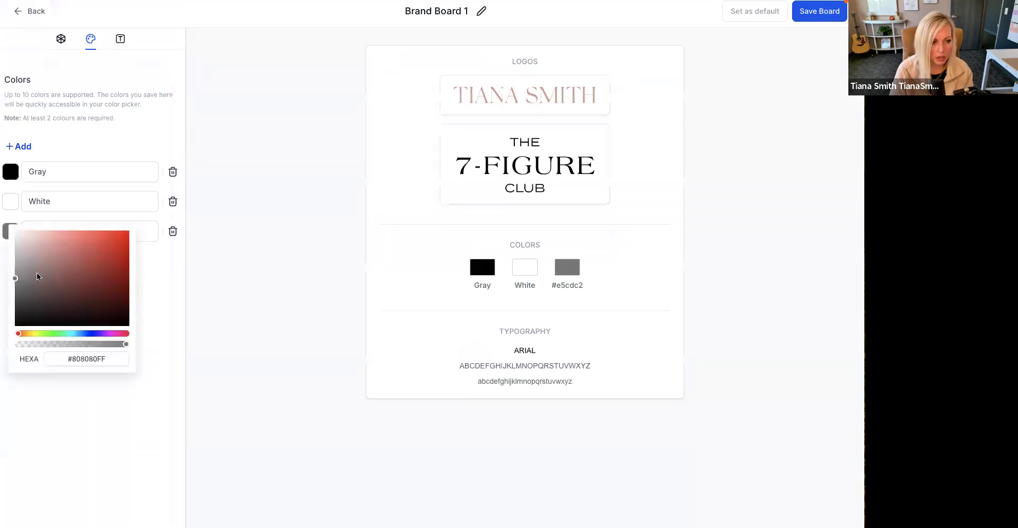
click(97, 353)
text(#e5cdc2)
click(100, 428)
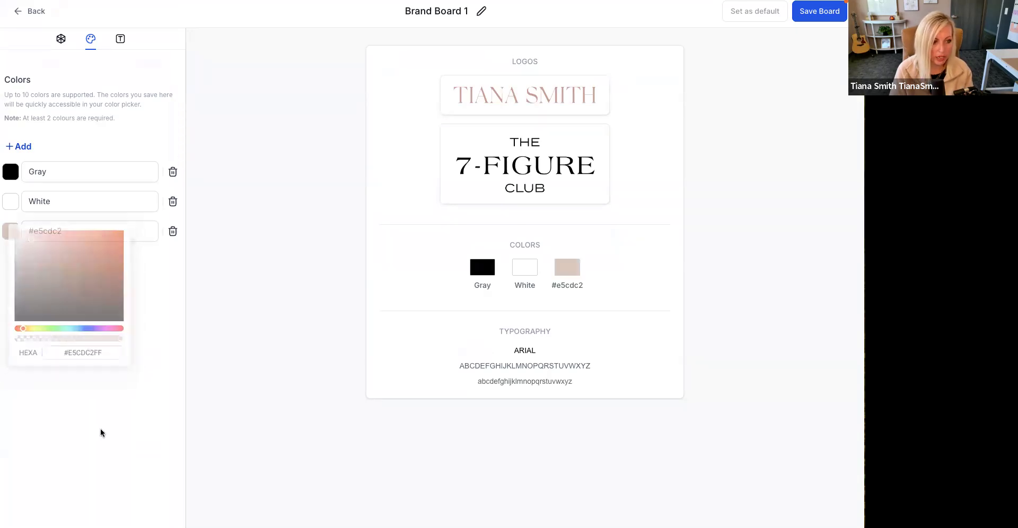
- Add a fourth brand board color and set it to #ECD9D1, copied from the first "2022 TS Website" color in Canva
click(28, 148)
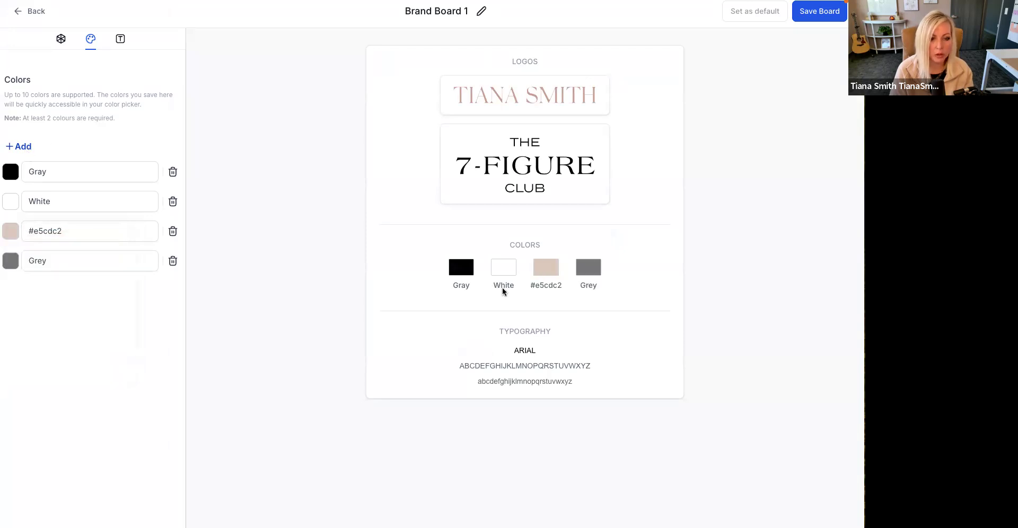
key(ctrl+Tab)
key(ctrl+Tab)
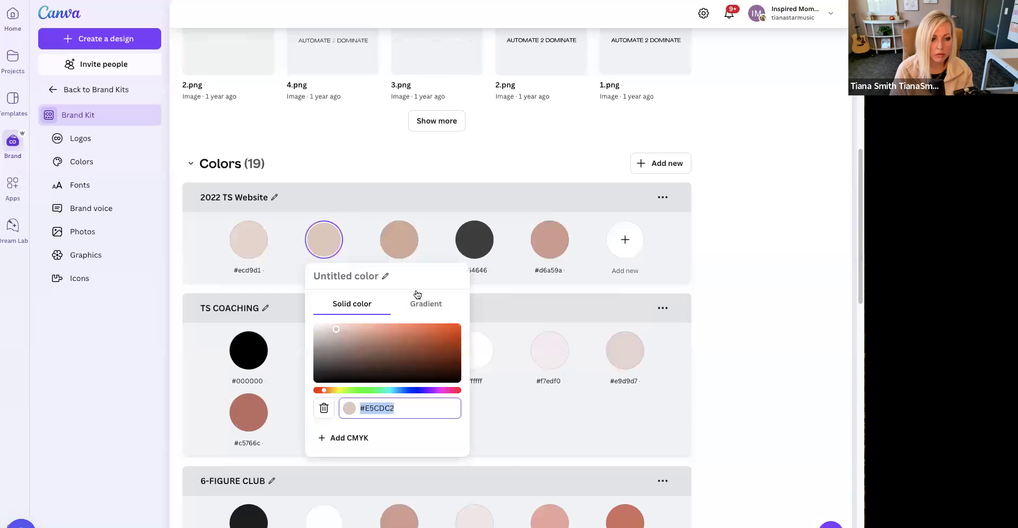
click(249, 240)
click(327, 409)
key(ctrl+c)
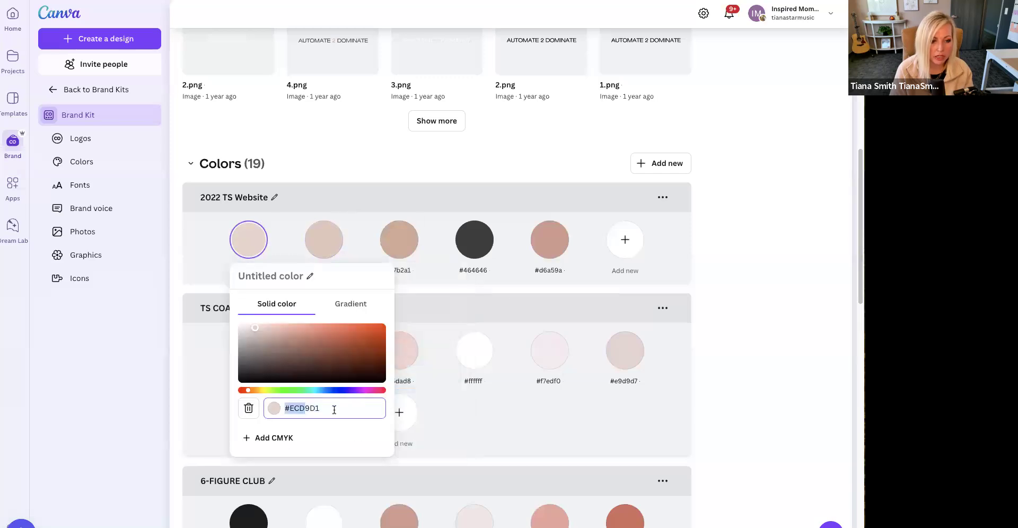
key(ctrl+Tab)
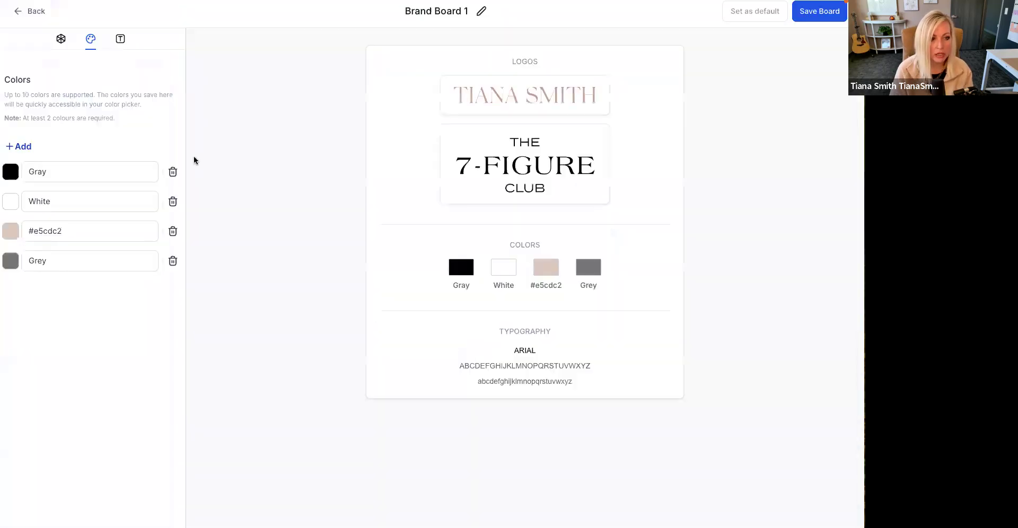
click(11, 260)
click(101, 389)
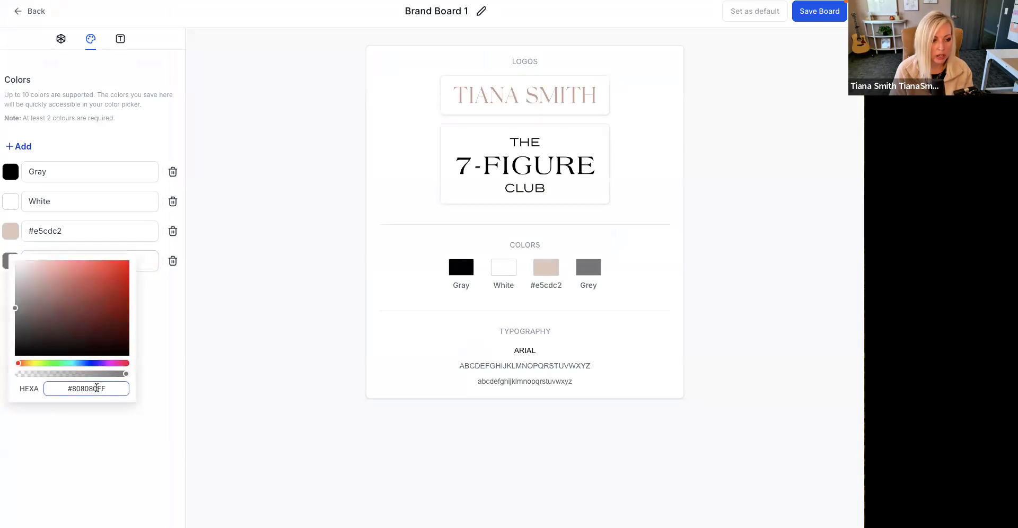
key(ctrl+v)
click(130, 428)
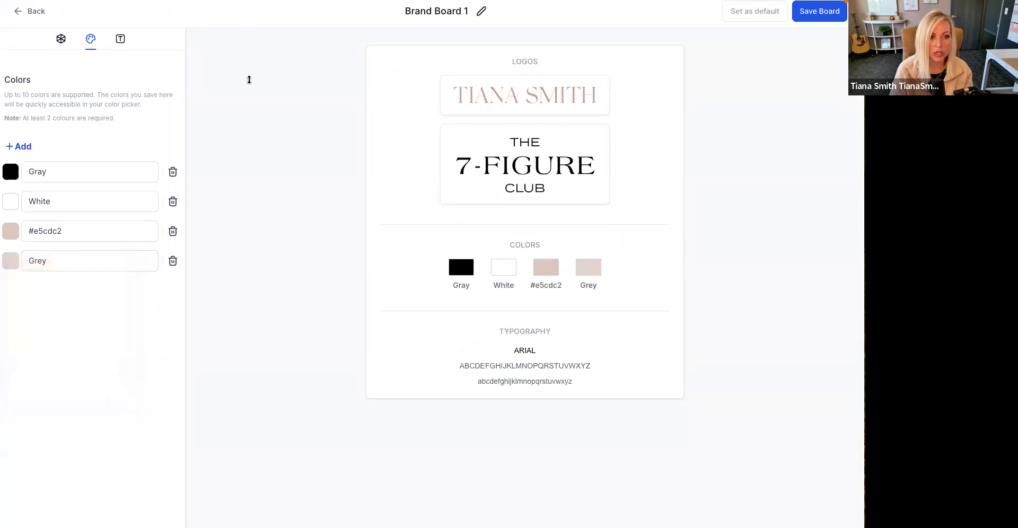
- Add a fifth brand board color and set it to #D7B2A1, copied from the third "2022 TS Website" color in Canva
click(23, 147)
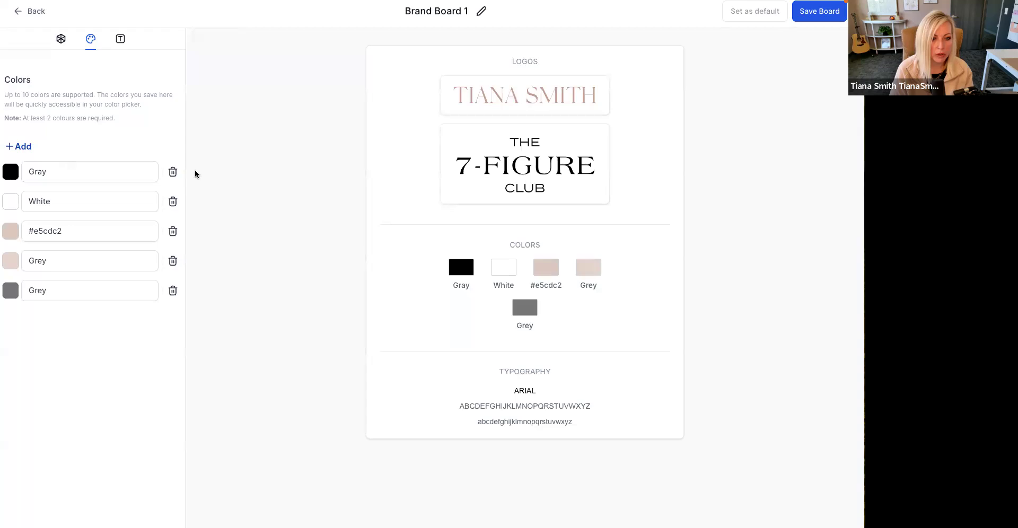
key(alt+Tab)
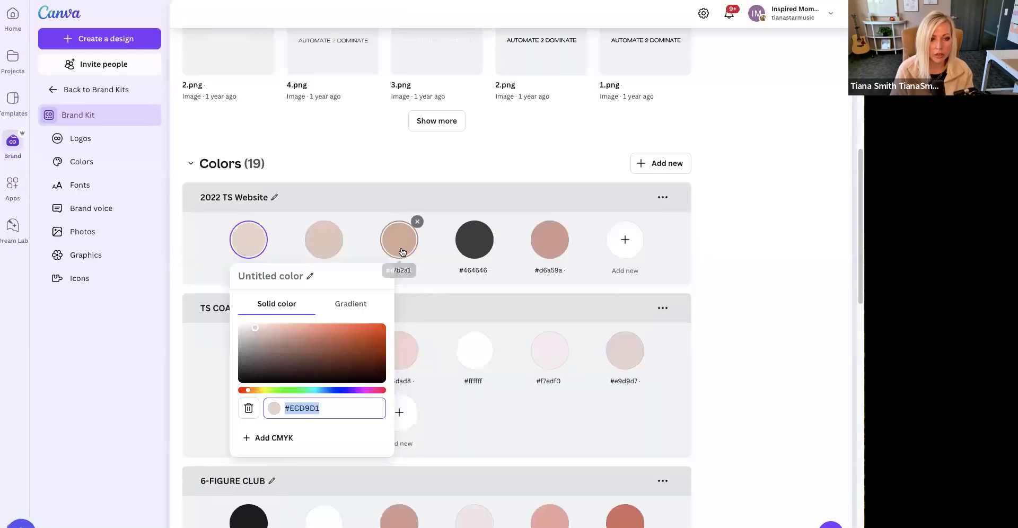
click(399, 240)
double_click(437, 407)
key(ctrl+c)
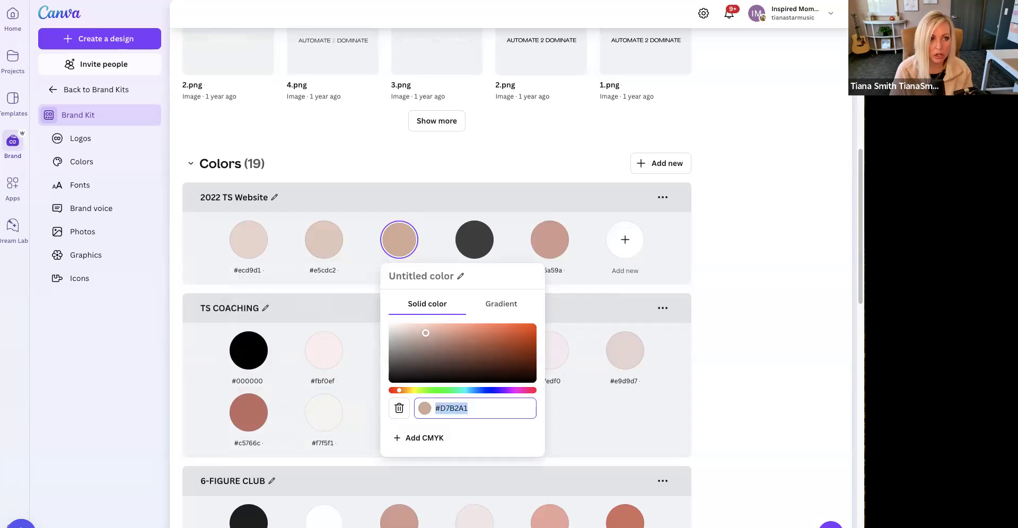
key(alt+Tab)
click(11, 290)
double_click(81, 424)
key(ctrl+v)
click(95, 452)
click(55, 264)
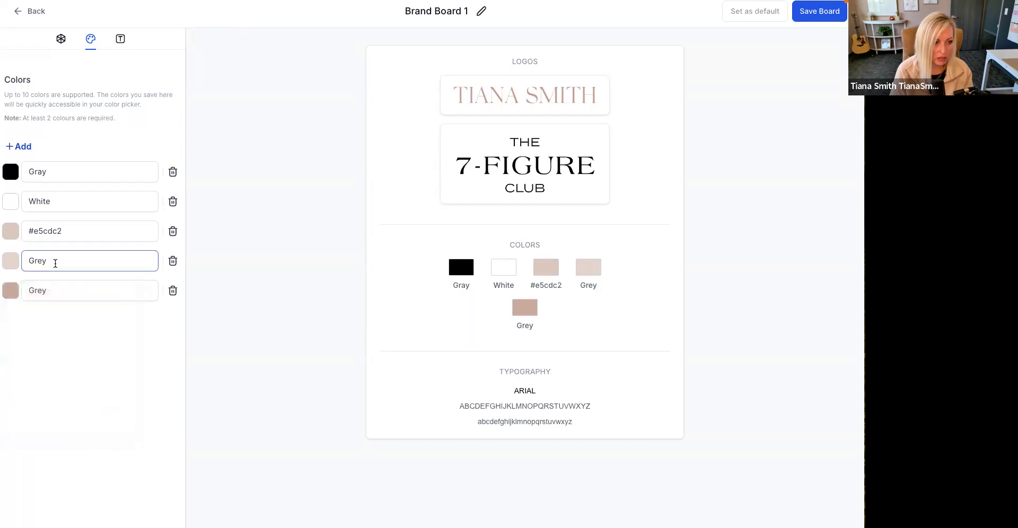
double_click(30, 258)
click(78, 326)
- Add a sixth brand board color and set it to #d6a59a, copied from the fifth "2022 TS Website" color in Canva
key(ctrl+Tab)
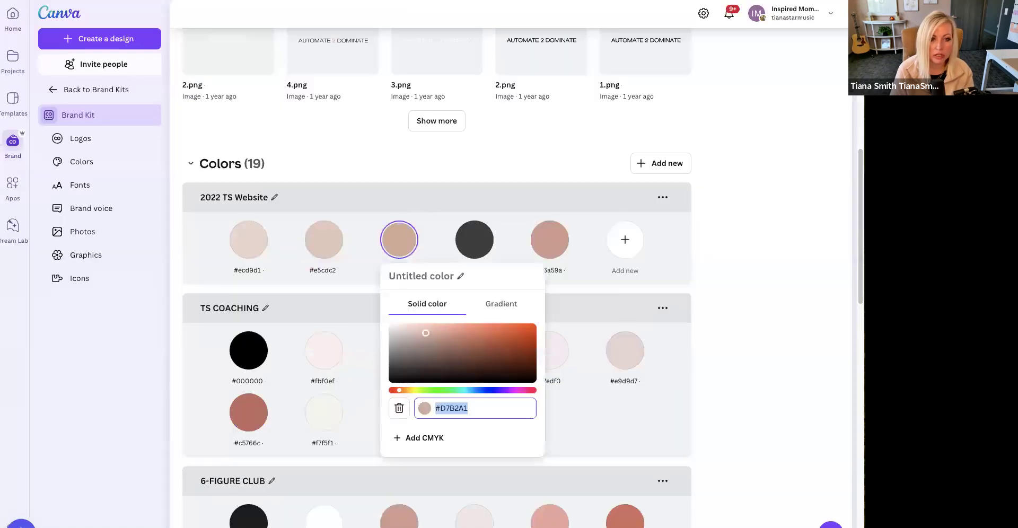
click(475, 240)
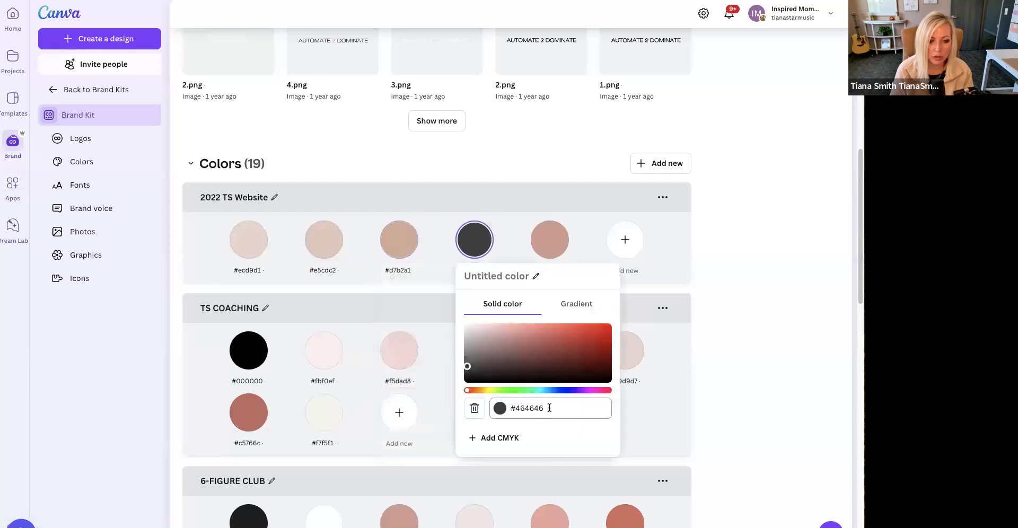
click(550, 240)
click(633, 411)
key(ctrl+Tab)
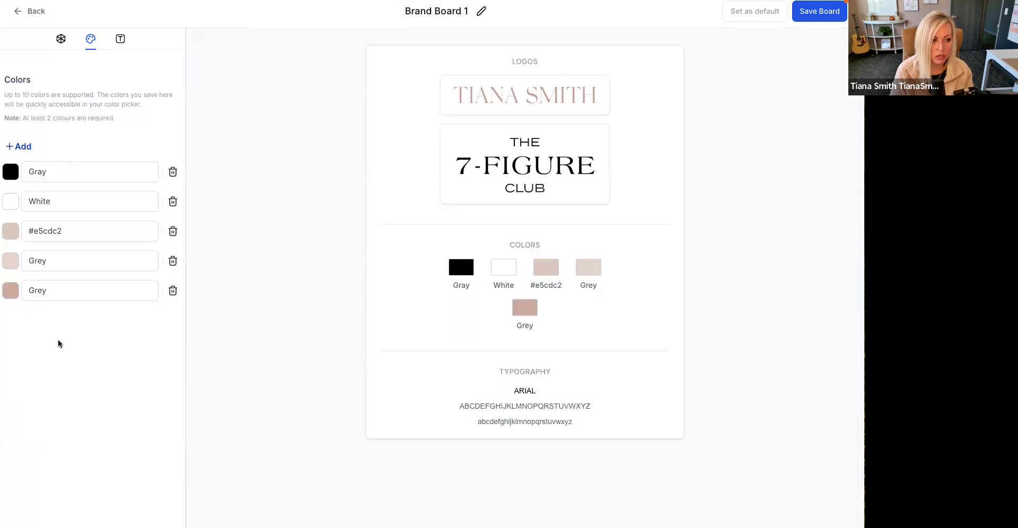
click(21, 146)
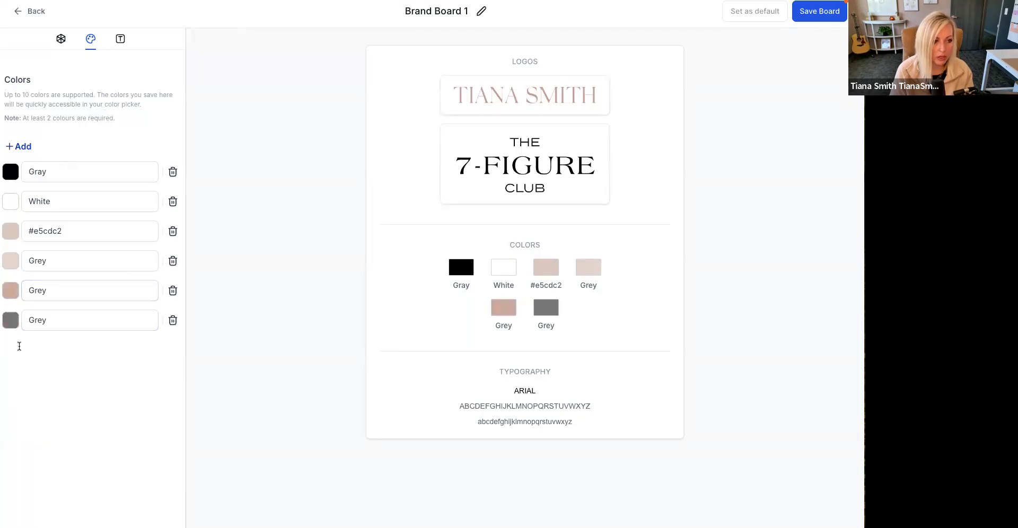
click(10, 320)
click(101, 449)
triple_click(101, 449)
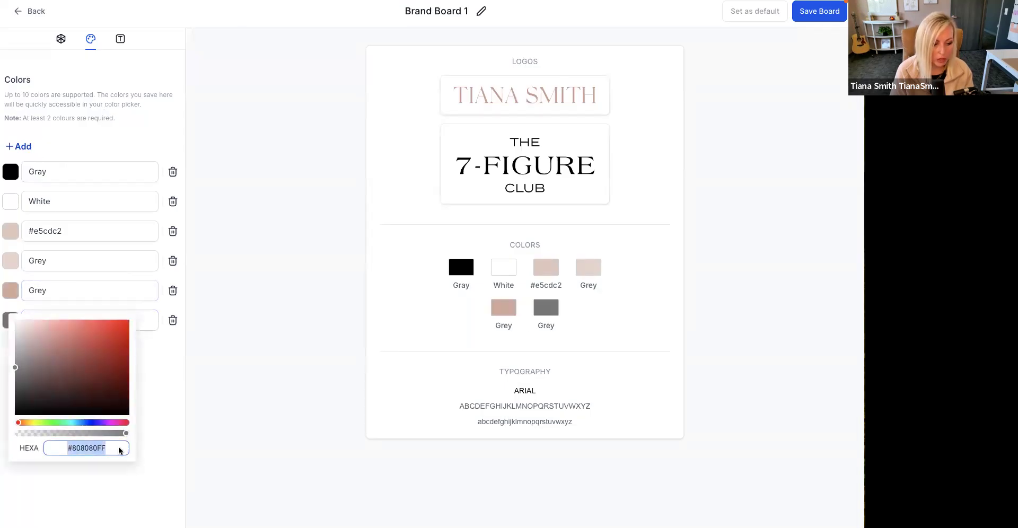
key(ctrl+v)
click(171, 469)
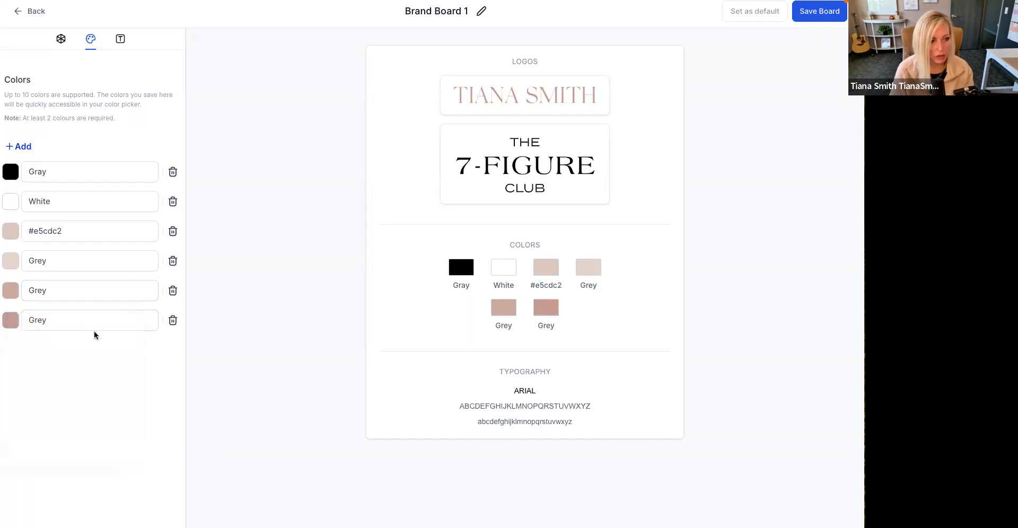
- Add a seventh brand board color and set it to #464646, copied from the dark "2022 TS Website" color in Canva
click(16, 147)
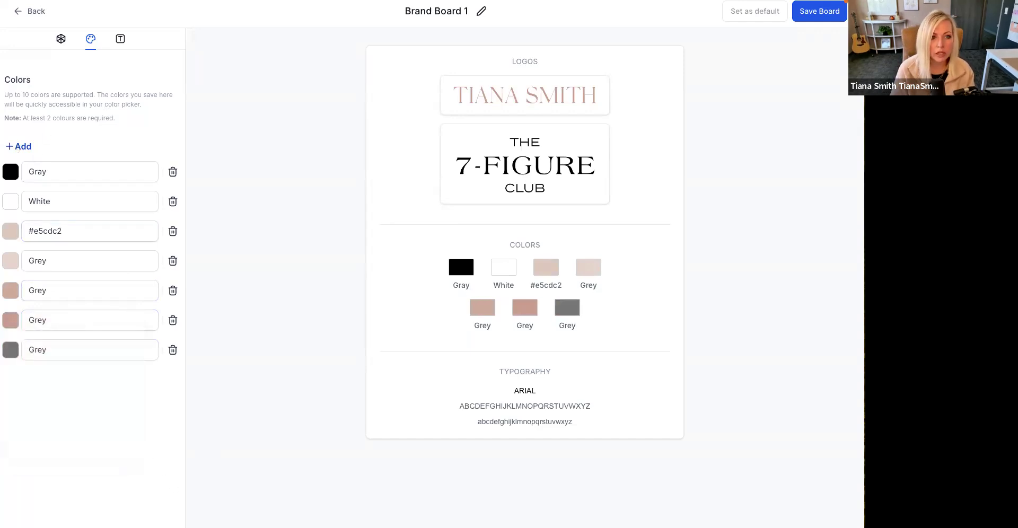
key(alt+Tab)
click(478, 444)
click(474, 239)
triple_click(555, 414)
key(ctrl+c)
key(alt+Tab)
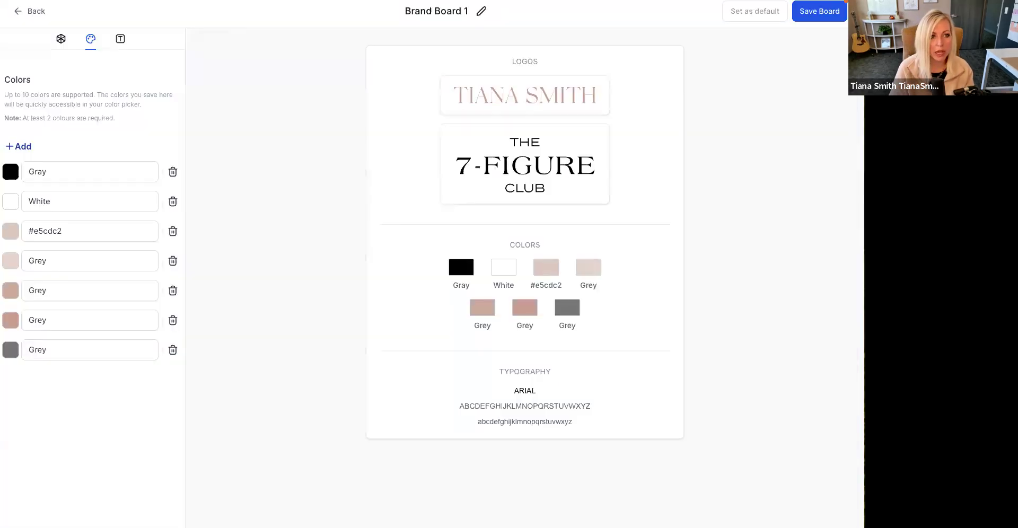
click(10, 354)
click(102, 474)
key(ctrl+a)
key(ctrl+v)
click(170, 478)
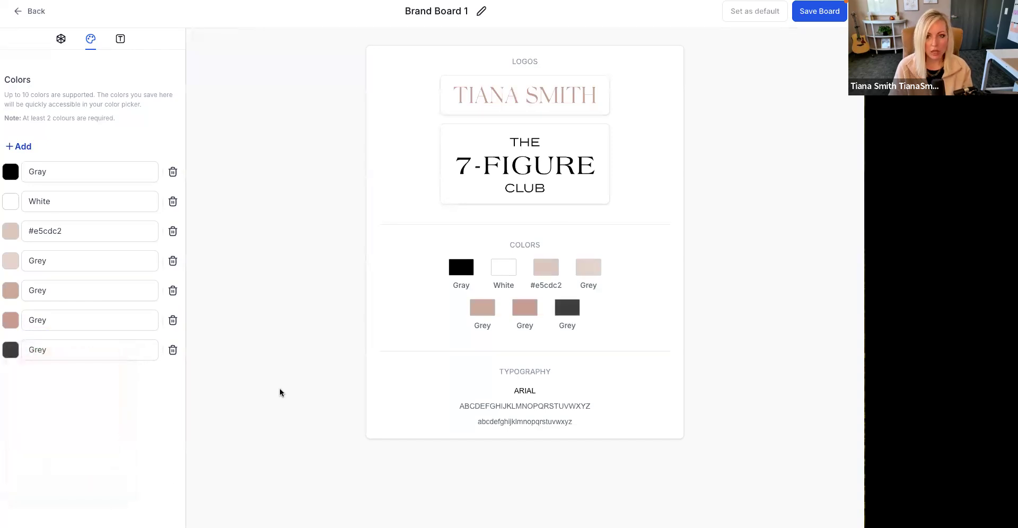
- Add a second font to the brand board's typography and set Font 1 to Playfair Display
click(121, 40)
click(77, 180)
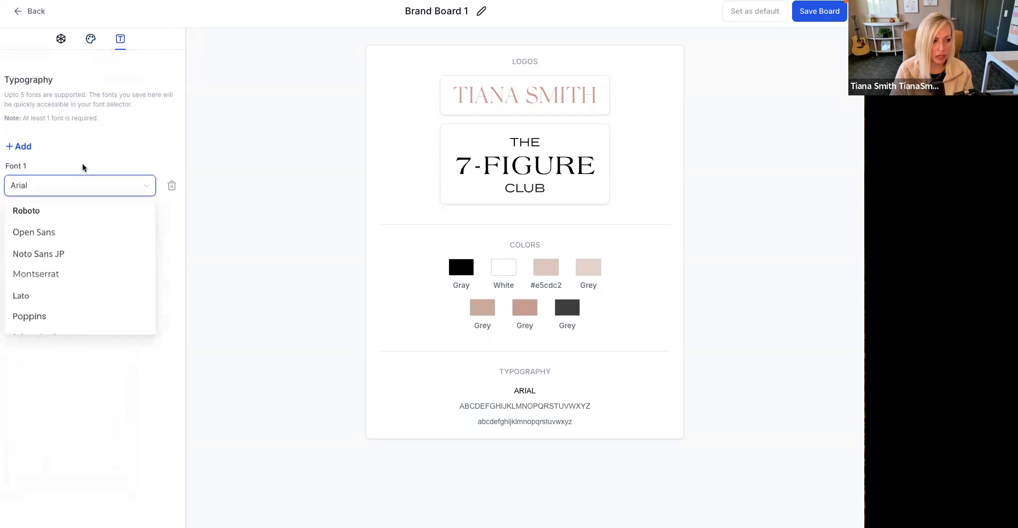
click(82, 168)
click(19, 147)
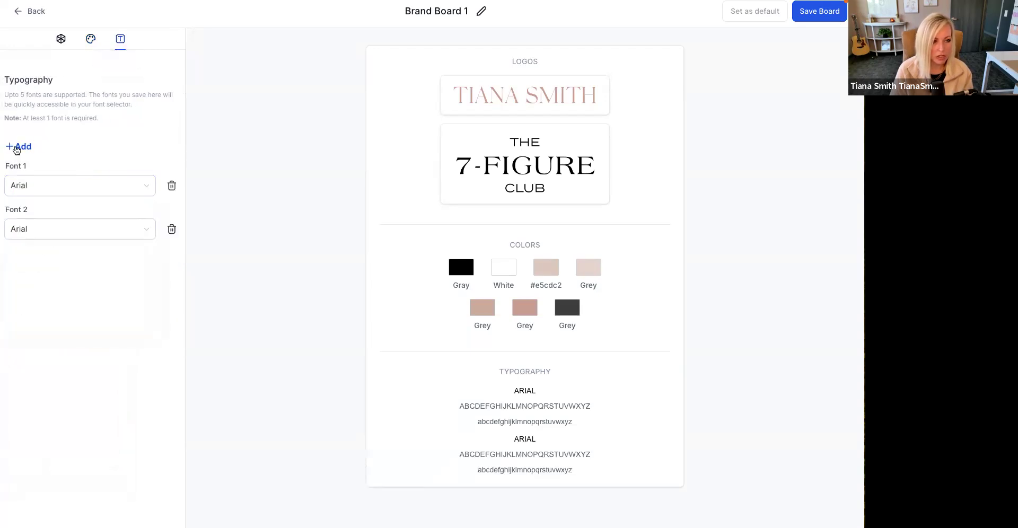
click(42, 191)
click(92, 167)
click(83, 191)
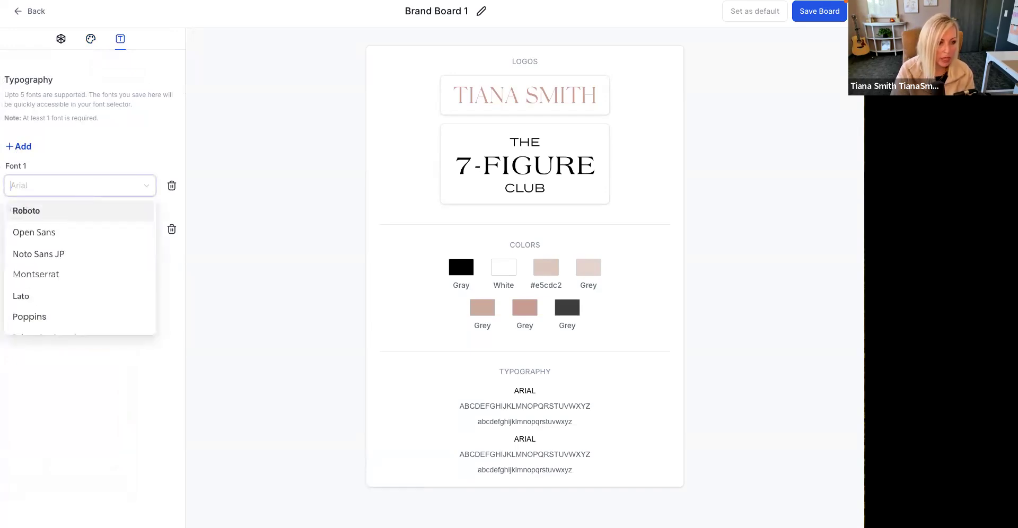
text(Playfair Display)
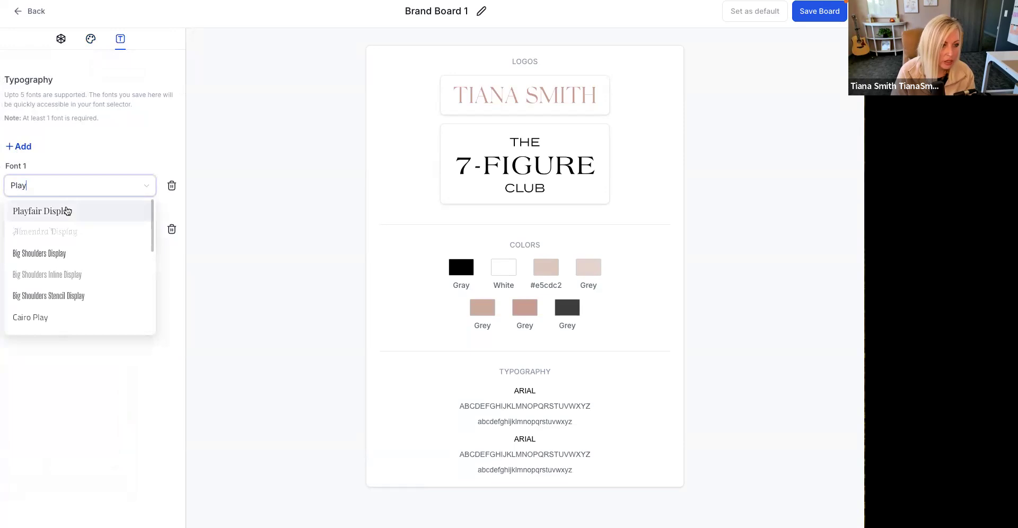
click(67, 211)
- Set Font 2 to Poppins and save the brand board
click(55, 234)
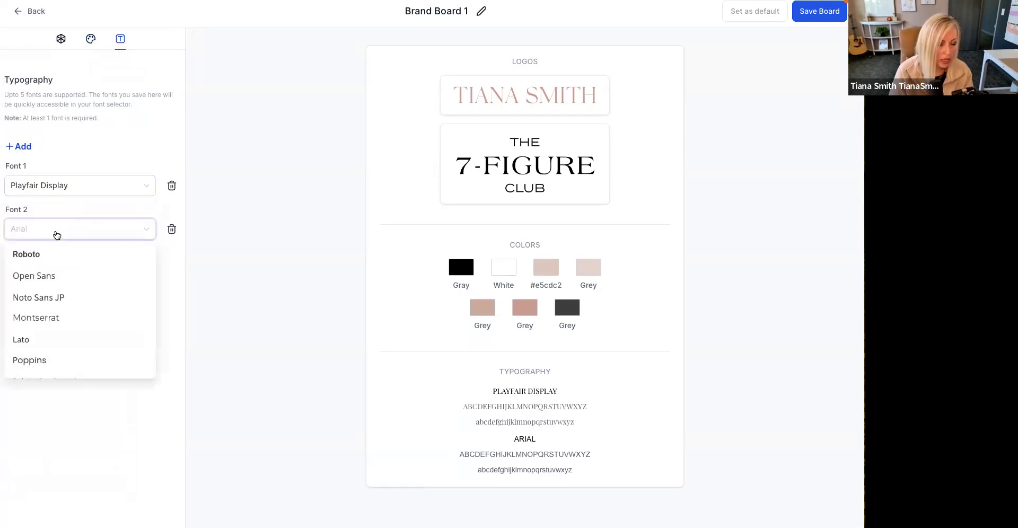
click(43, 362)
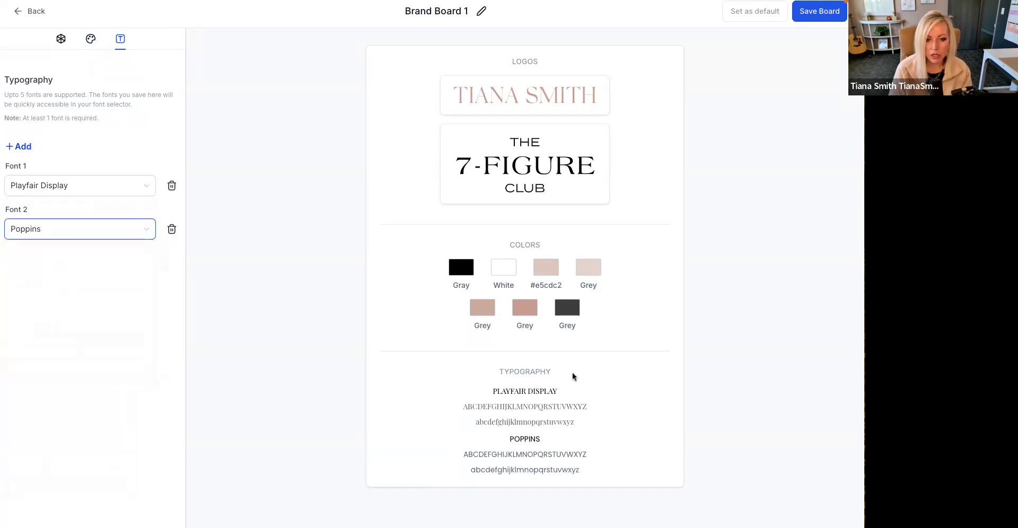
click(807, 11)
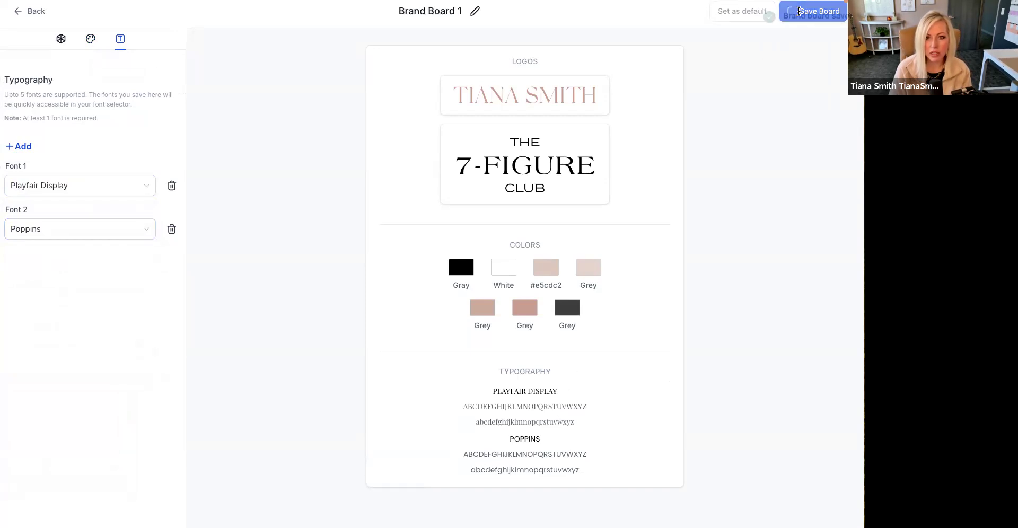
- Rename the brand board to the coach's first name followed by "and 7-Figure Club Board", and save it
triple_click(454, 13)
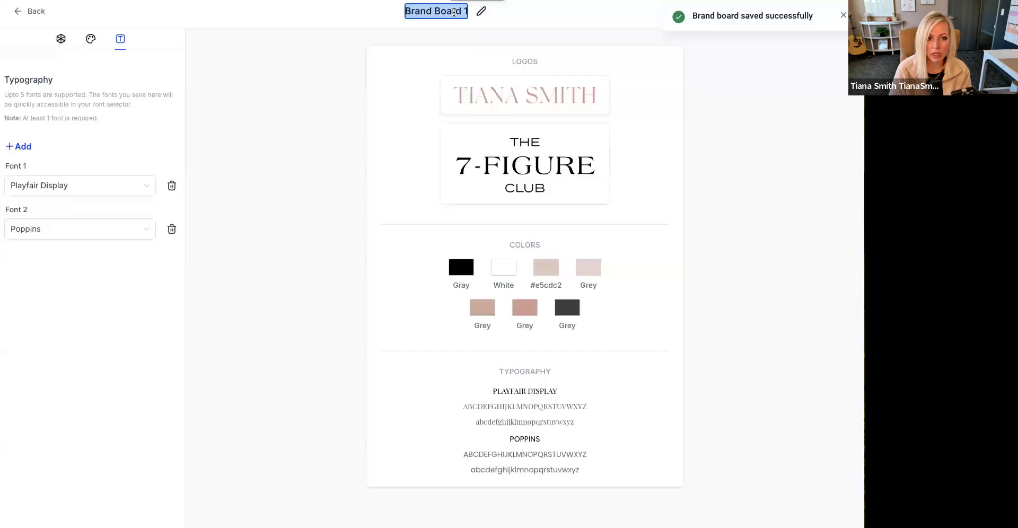
text(Tiana and)
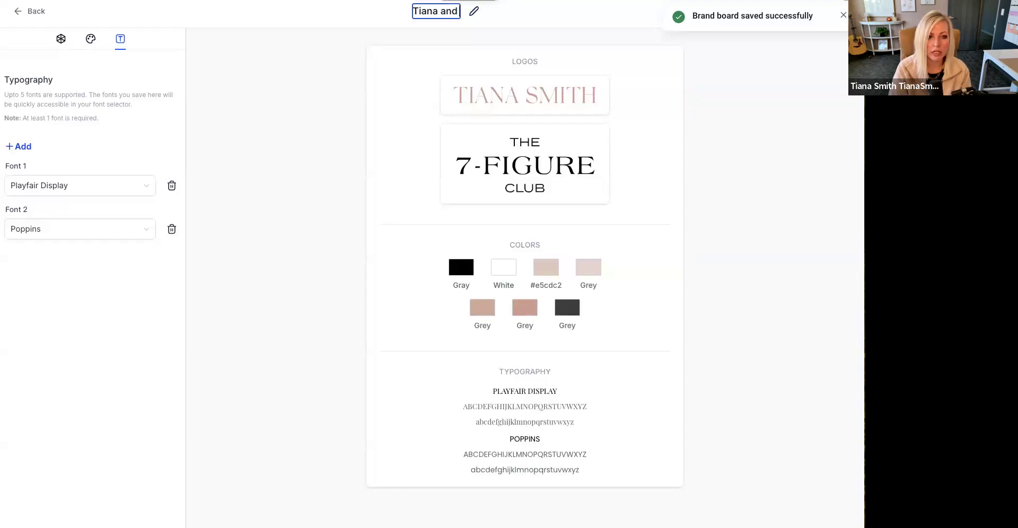
text( 7-Figure Club Board)
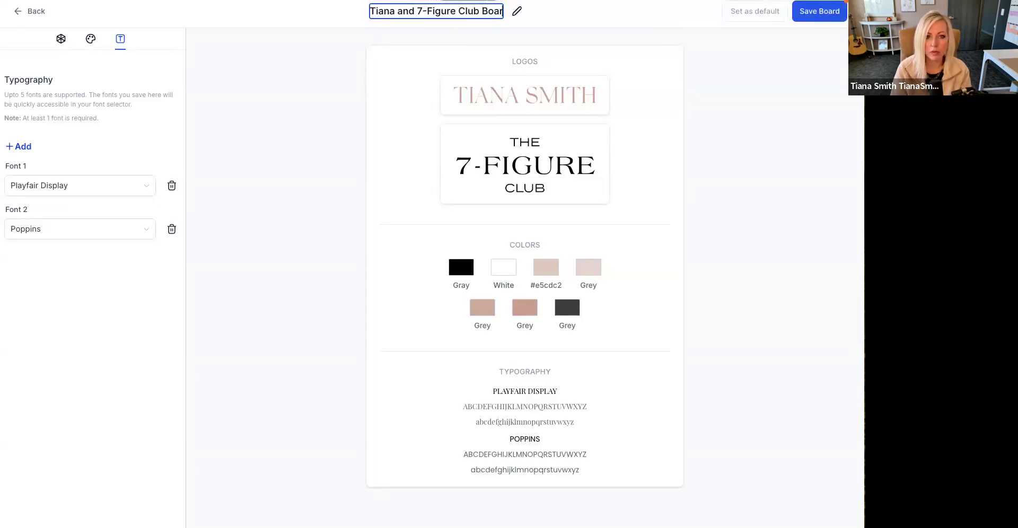
click(814, 12)
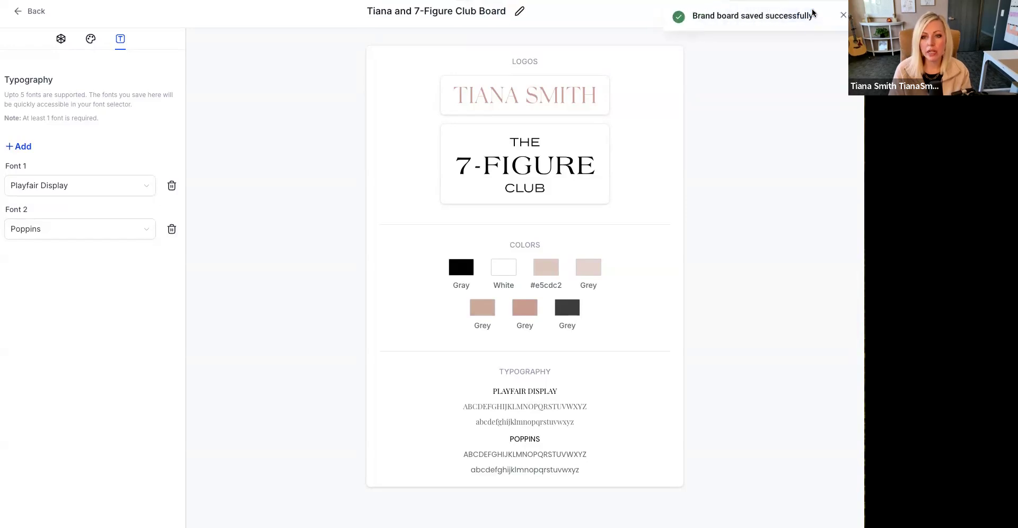
- Return to the email template, dismiss the unfinished new color, and save the template
click(35, 14)
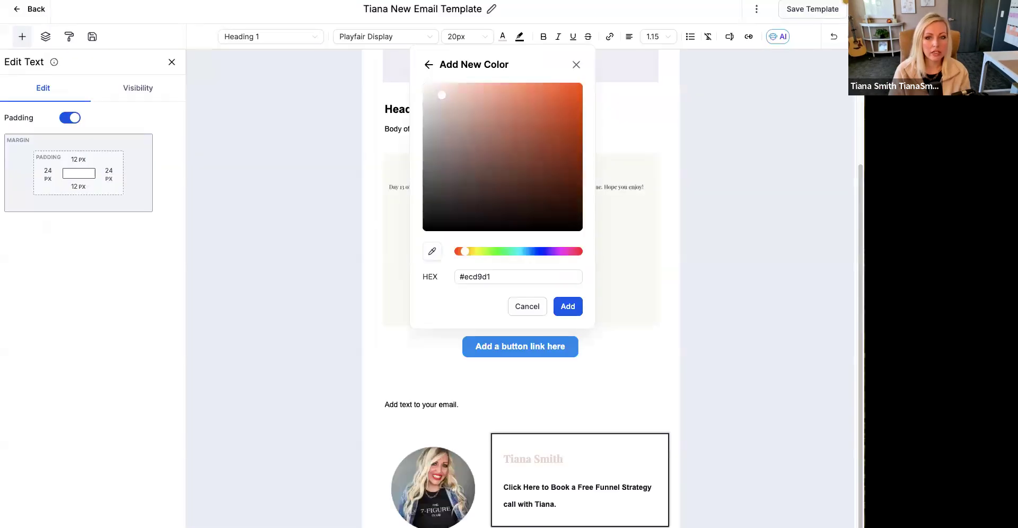
click(786, 220)
click(816, 11)
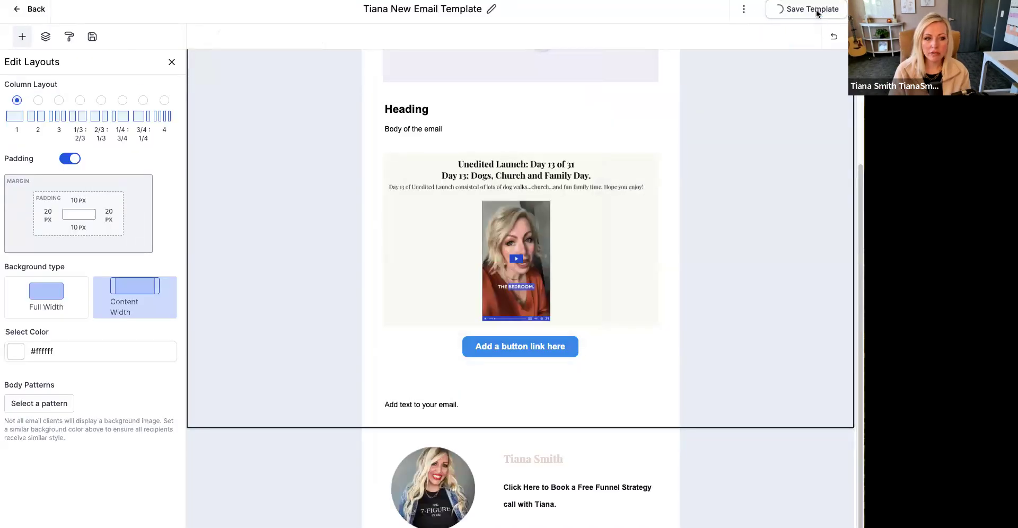
- Check the text color choices of the signature name for the saved brand colors
click(730, 266)
click(575, 465)
click(570, 463)
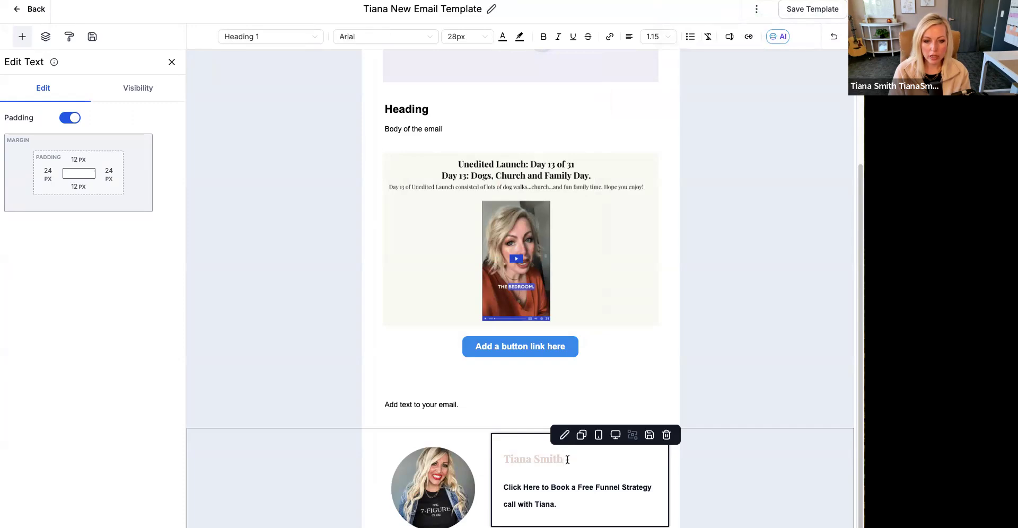
triple_click(566, 459)
click(502, 37)
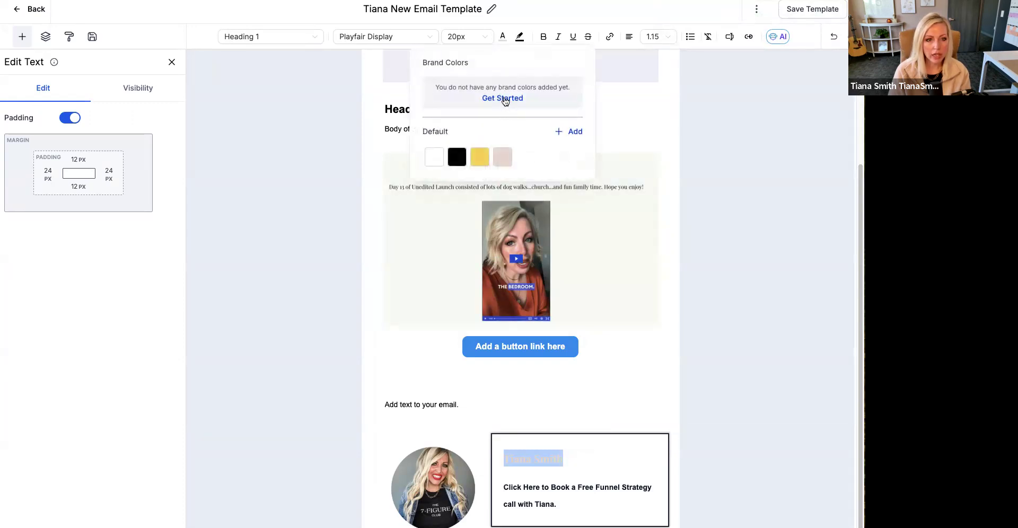
click(297, 213)
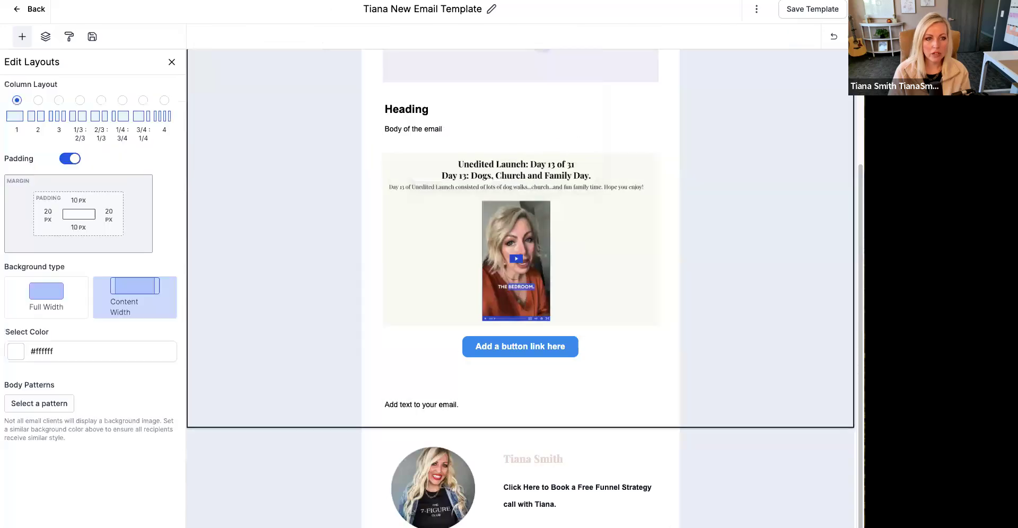
- Save the email template and reload the editor page
click(802, 69)
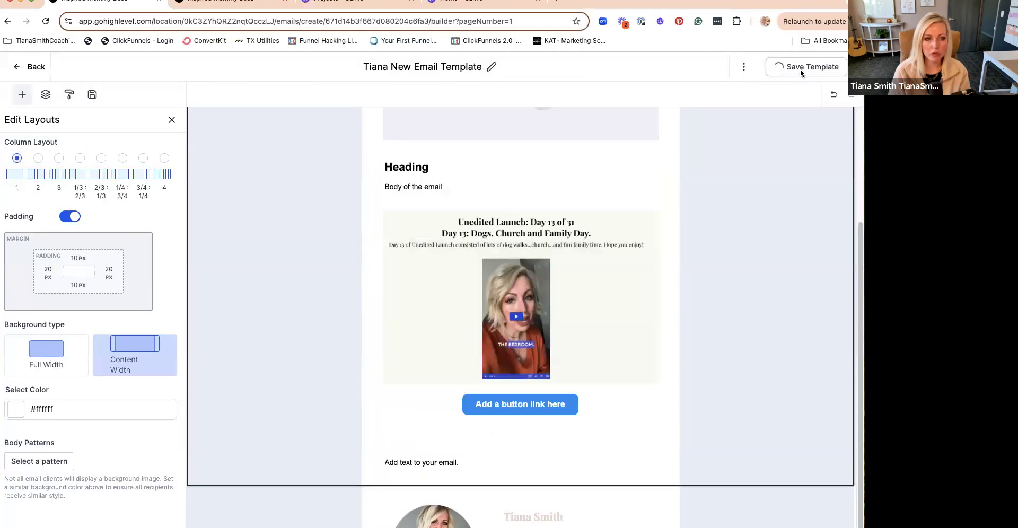
click(389, 20)
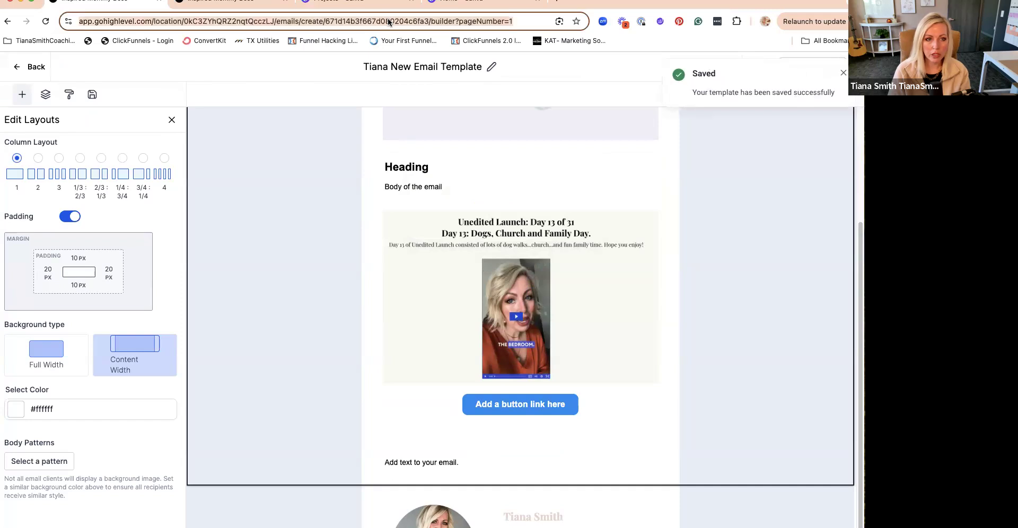
key(Return)
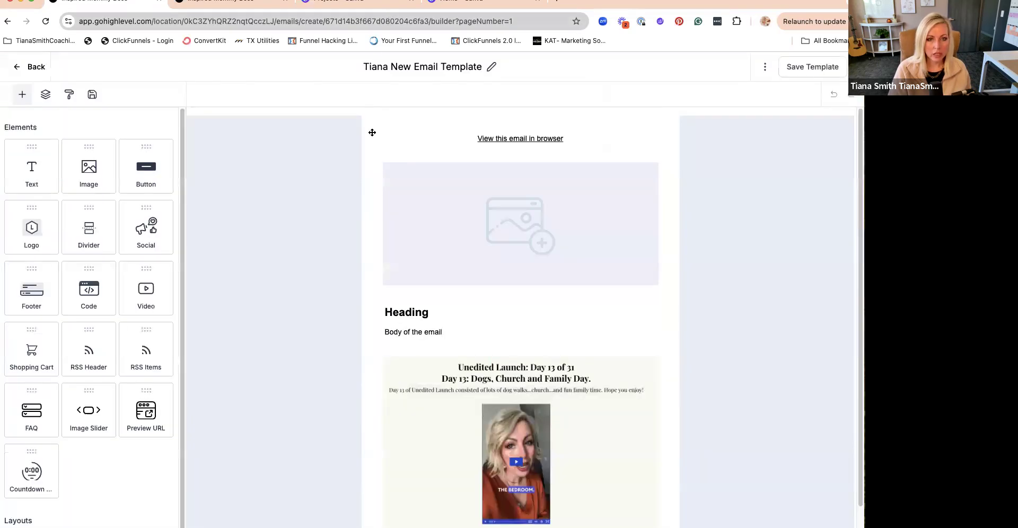
- Set the background color of the "Add a button link here" button to the brand color #d6a59a
click(618, 233)
scroll(610, 246, down, 3)
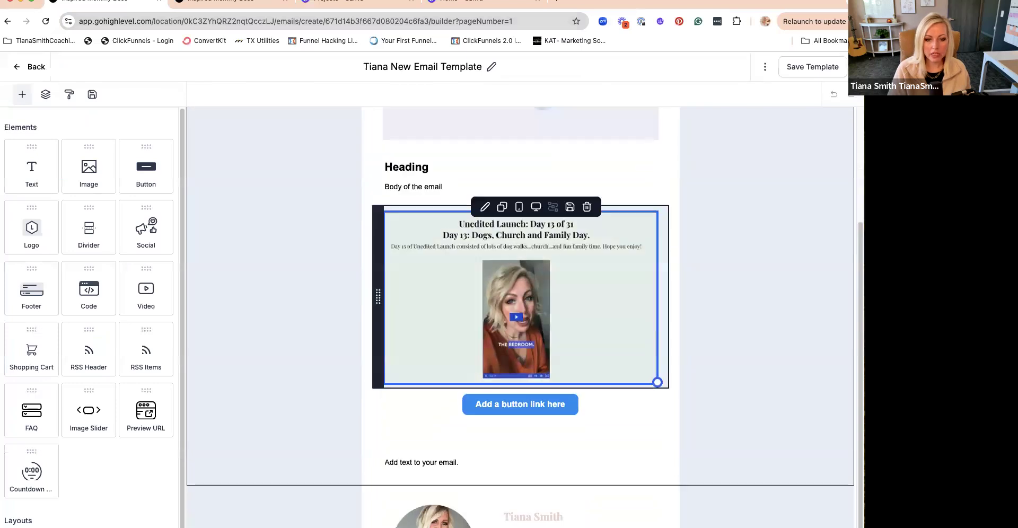
click(563, 408)
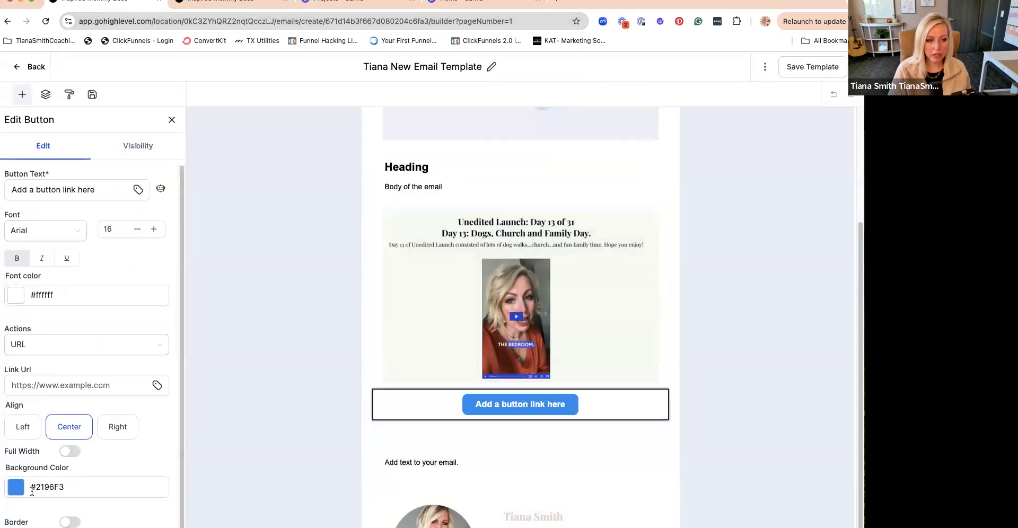
click(16, 491)
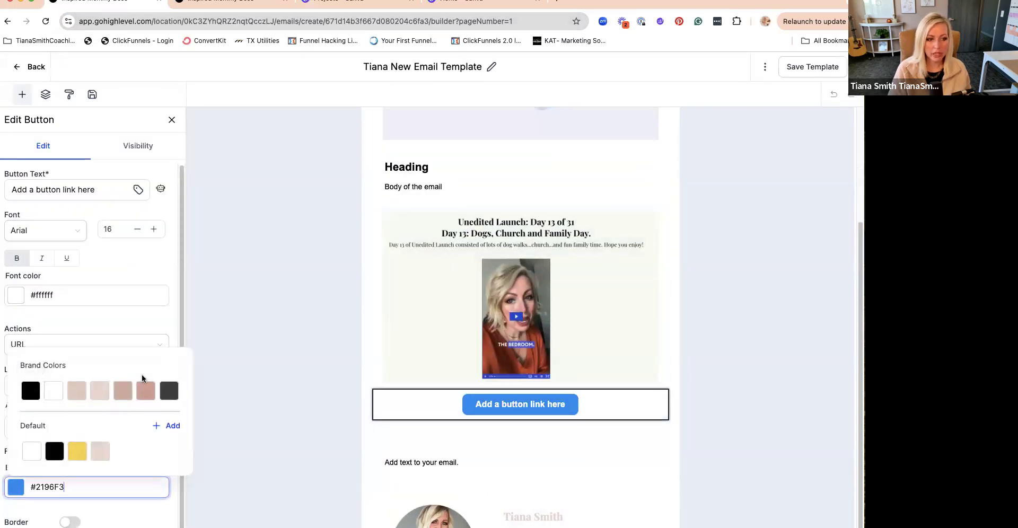
click(144, 391)
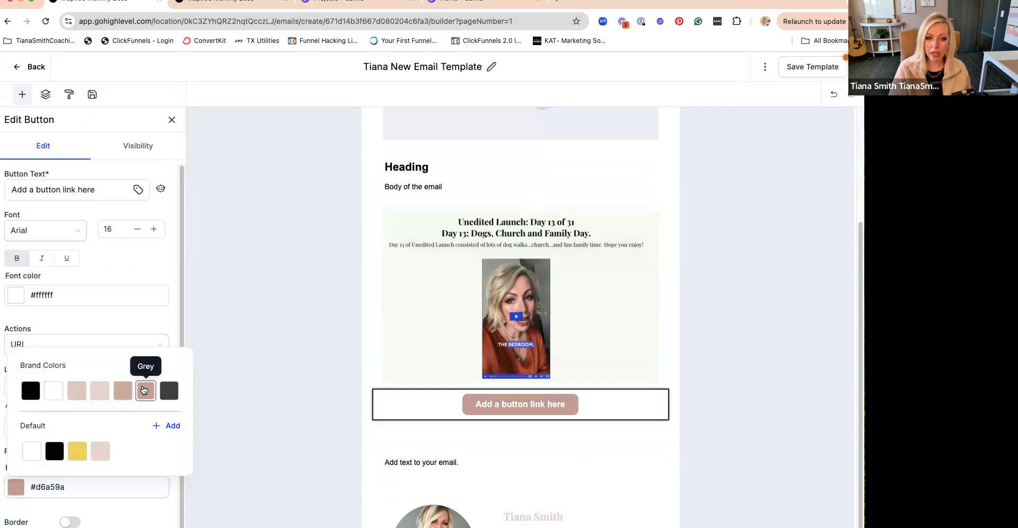
- Recolor the signature name with the sixth brand color, #d6a59a
triple_click(544, 514)
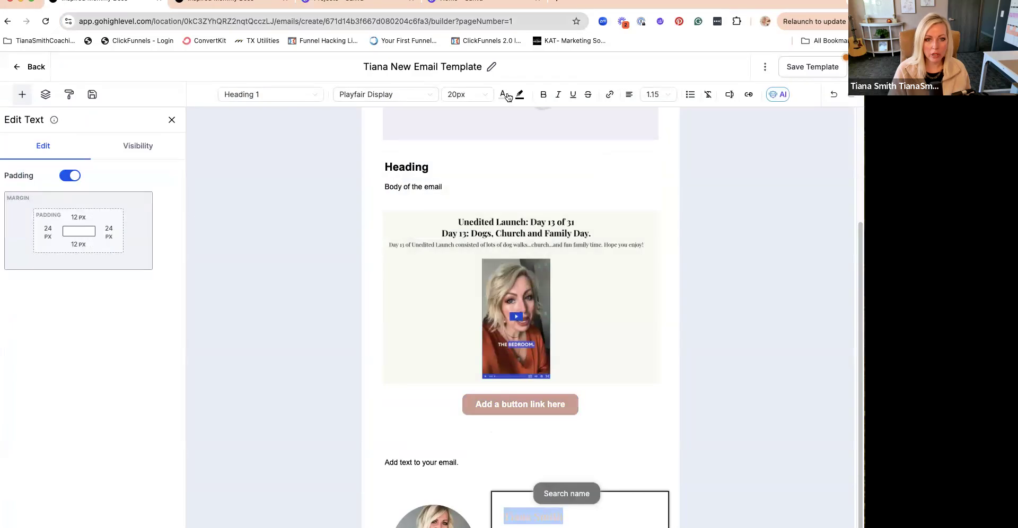
click(508, 97)
click(548, 145)
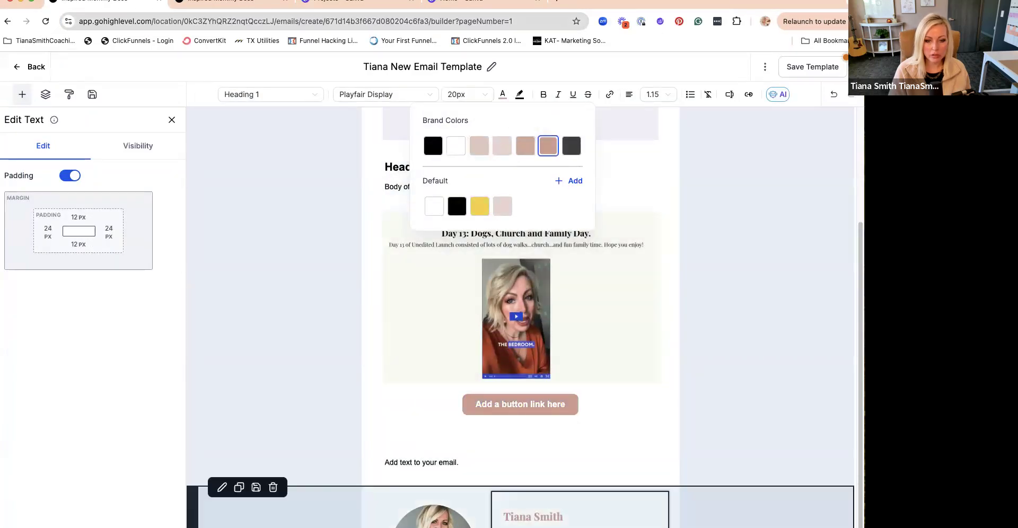
- Start a link on the signature's website address and give it the title "Official Website"
click(589, 521)
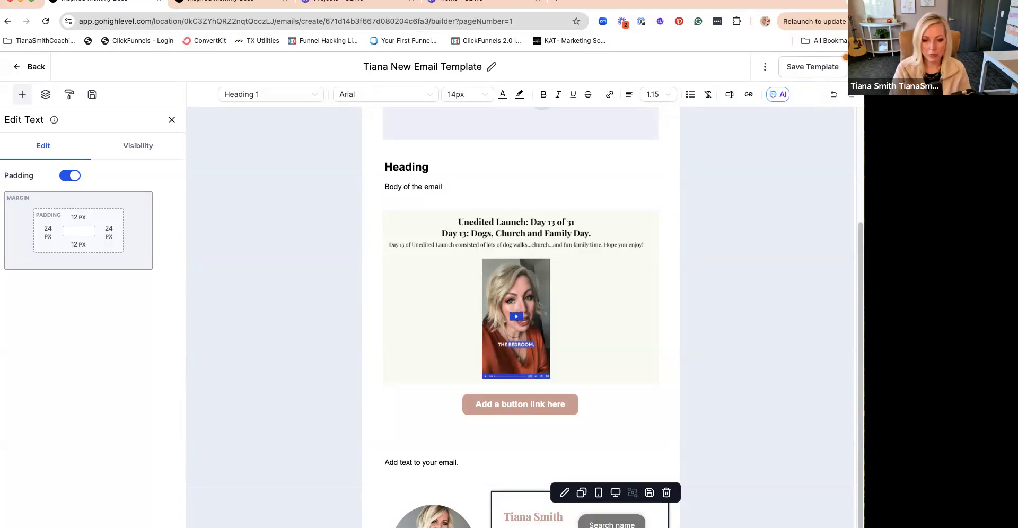
click(581, 522)
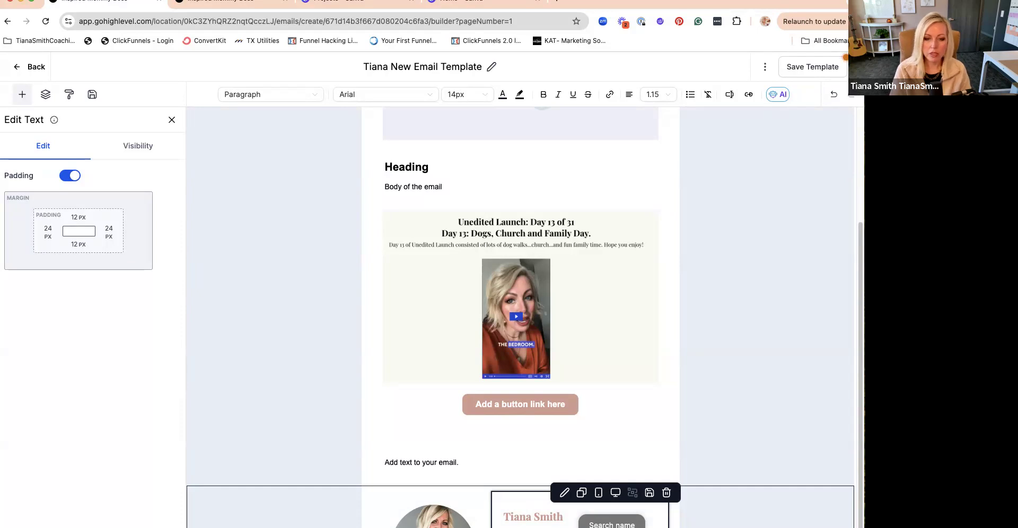
click(674, 521)
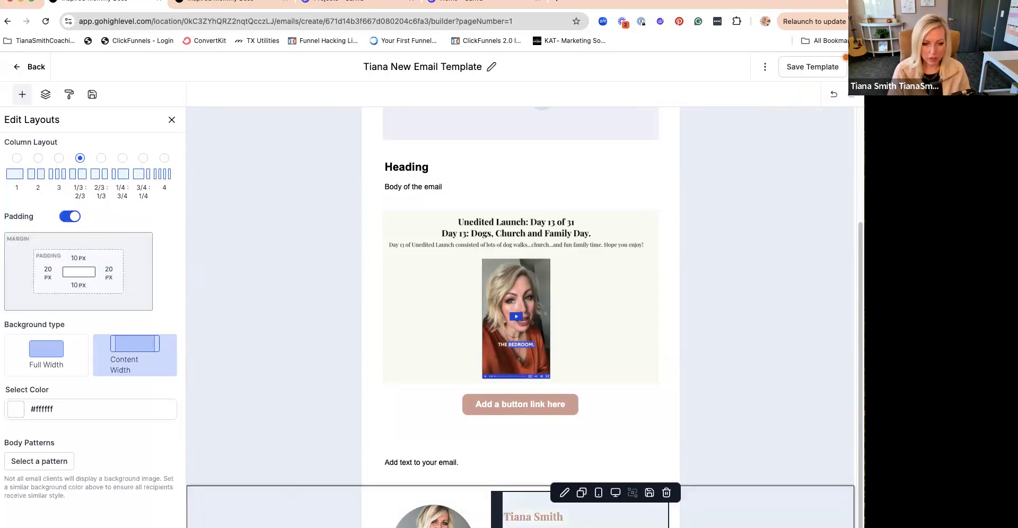
click(584, 521)
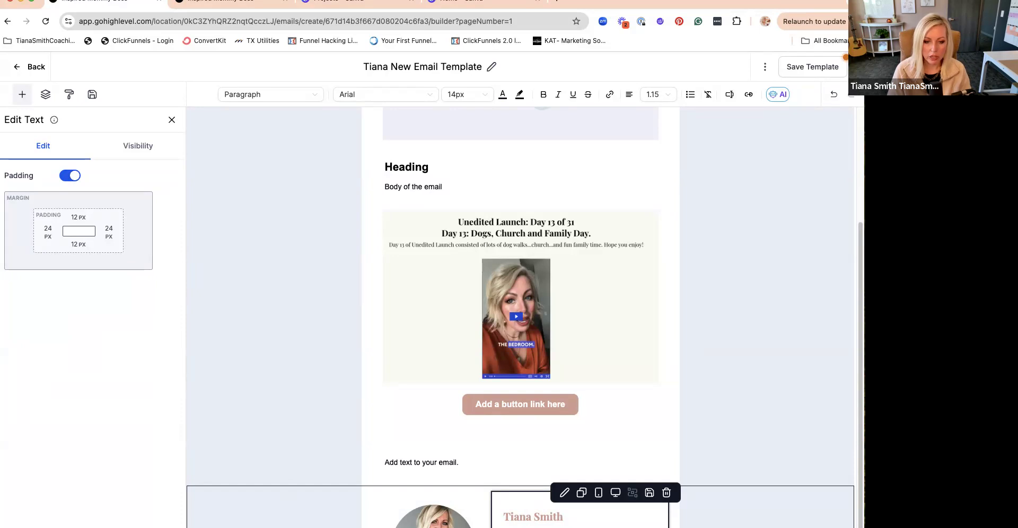
click(610, 95)
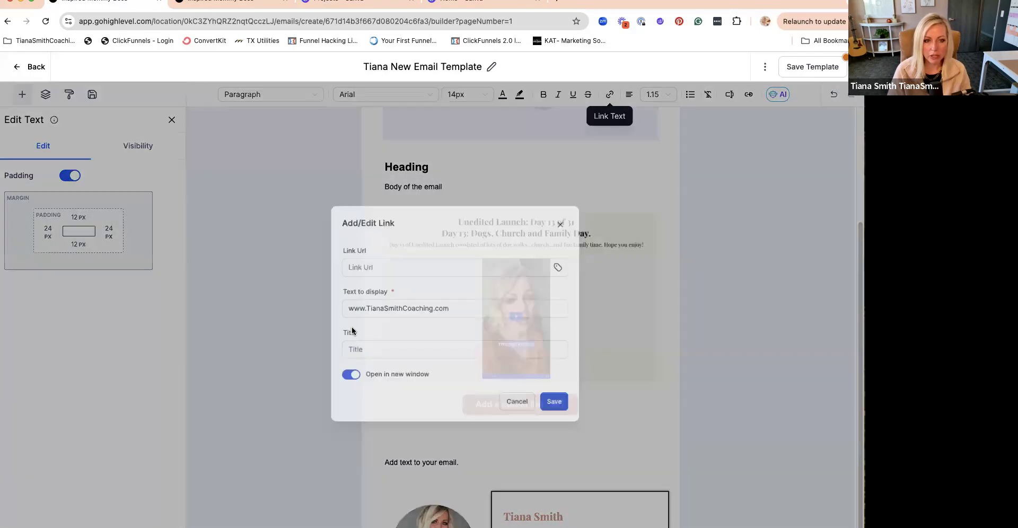
click(372, 390)
text(Official Website)
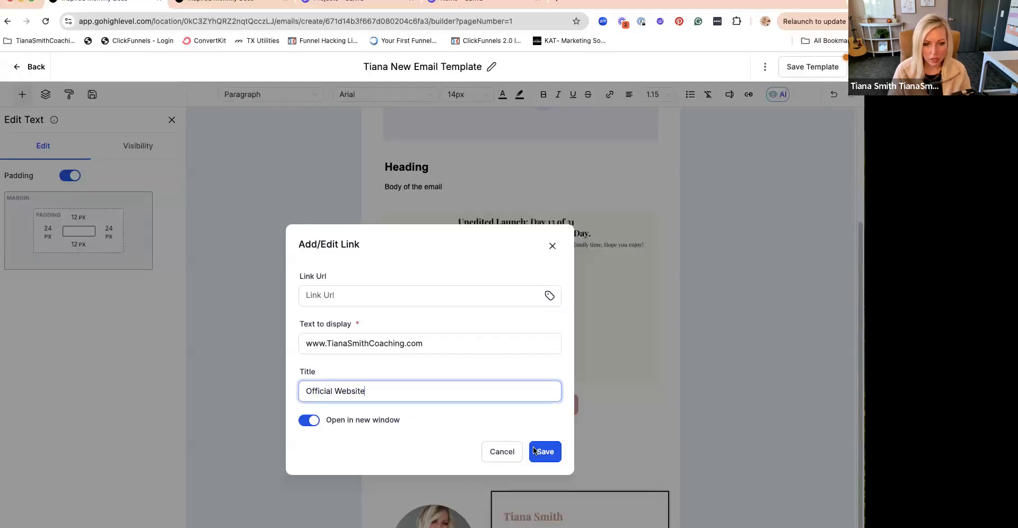
drag(439, 343, 303, 345)
key(super+c)
click(346, 293)
key(super+v)
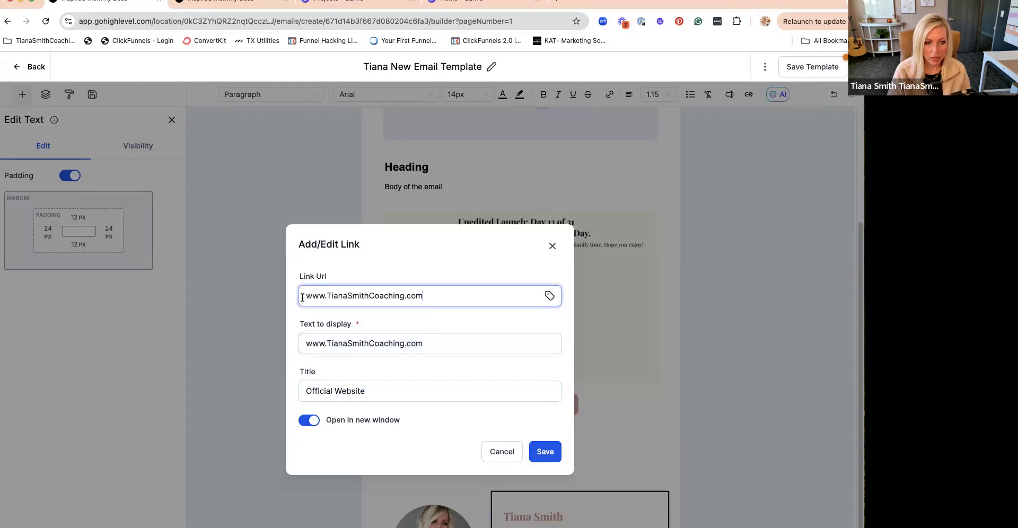
text(http://)
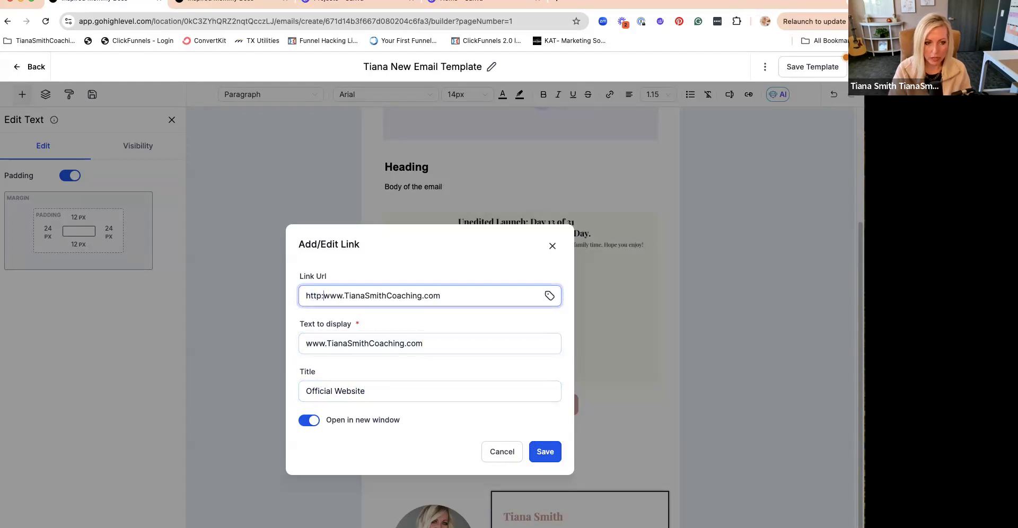
click(544, 460)
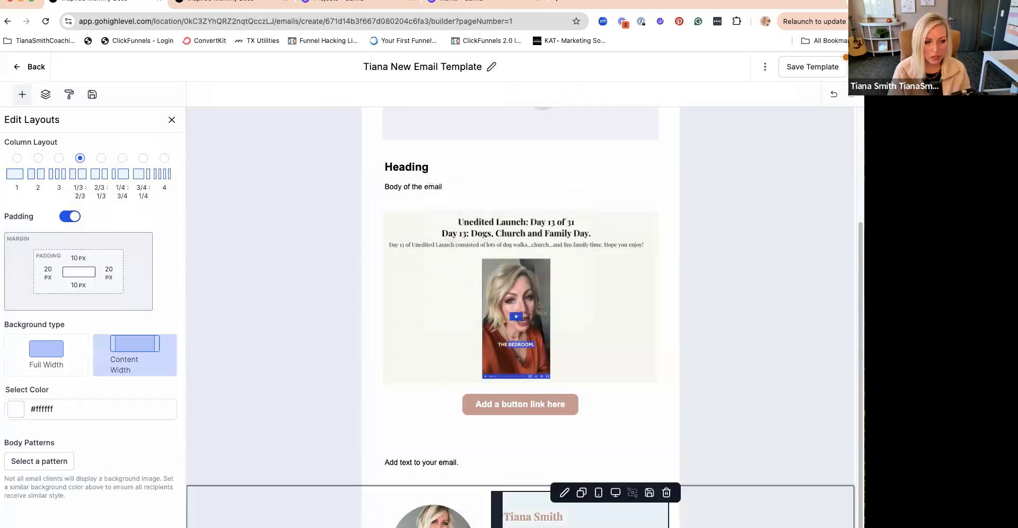
- Change the font of the "Add text to your email." text to Poppins
click(743, 411)
scroll(746, 414, up, 3)
scroll(746, 414, up, 1)
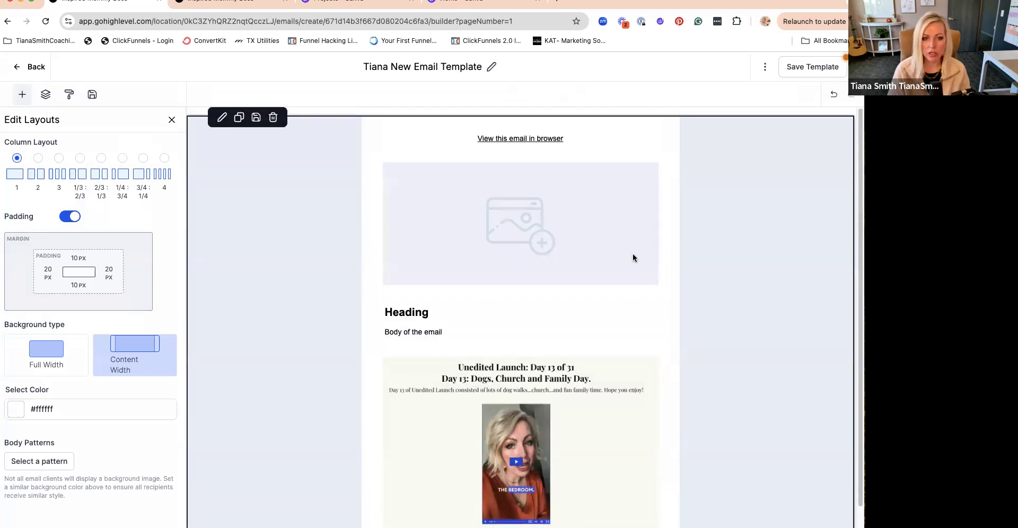
scroll(709, 348, down, 3)
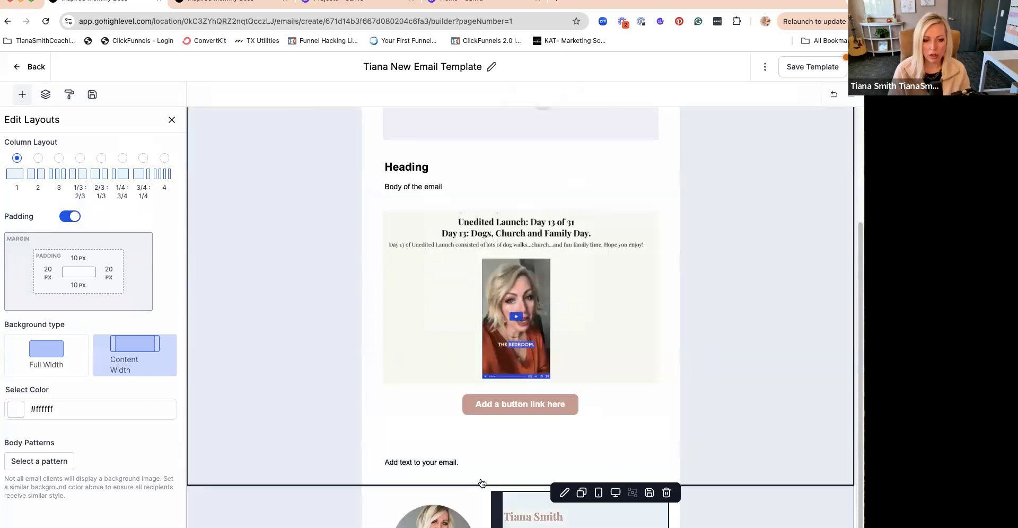
click(461, 471)
drag(460, 465, 430, 339)
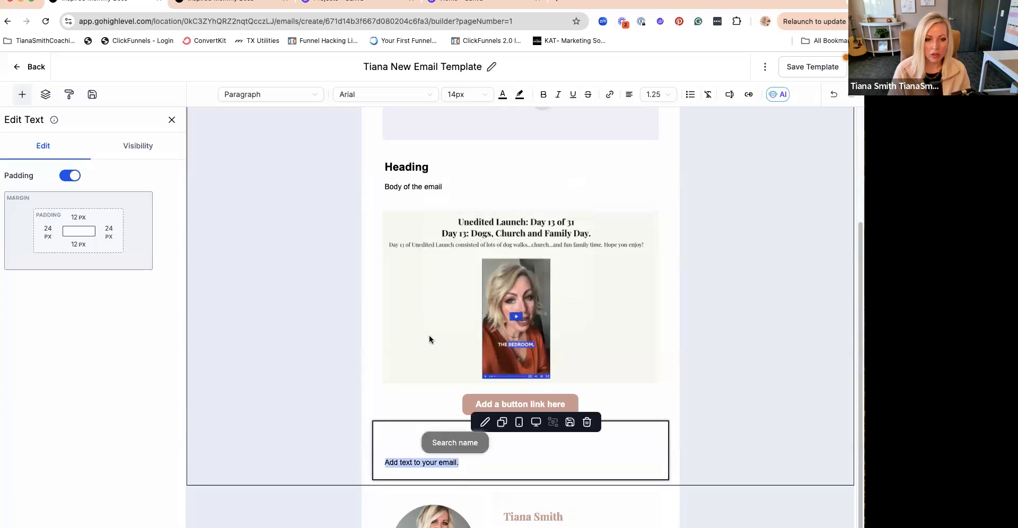
click(381, 95)
click(356, 161)
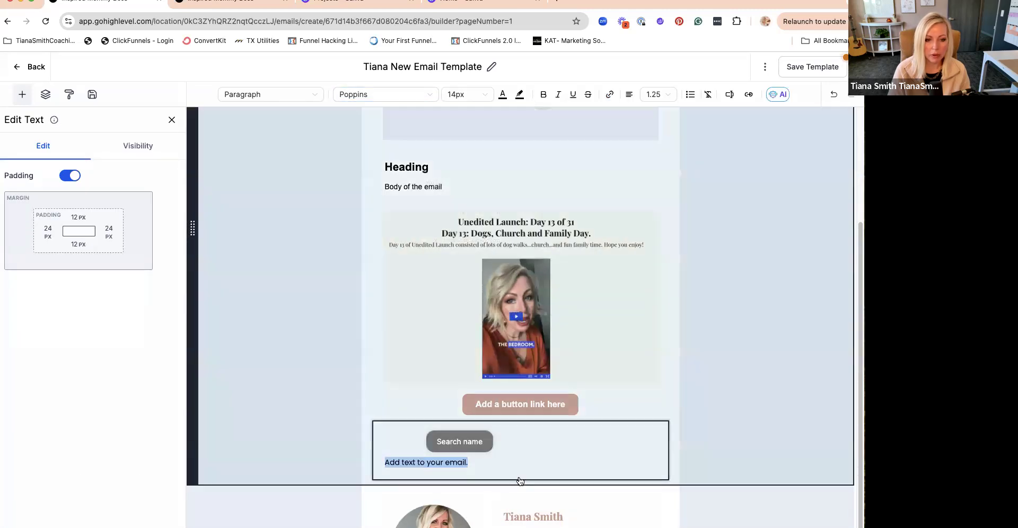
- Change the font of the 14px signature text below the name to Poppins, keeping its size
click(417, 96)
click(374, 144)
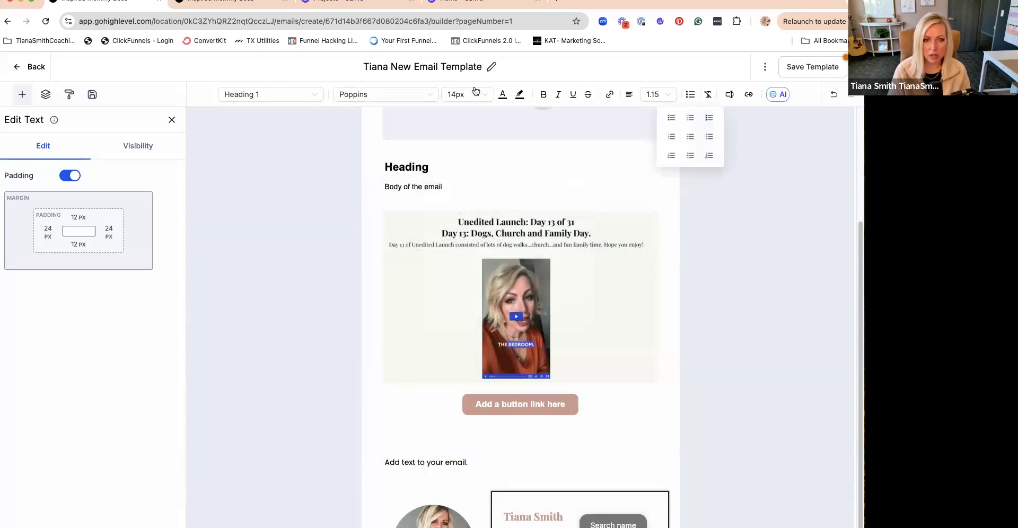
click(476, 93)
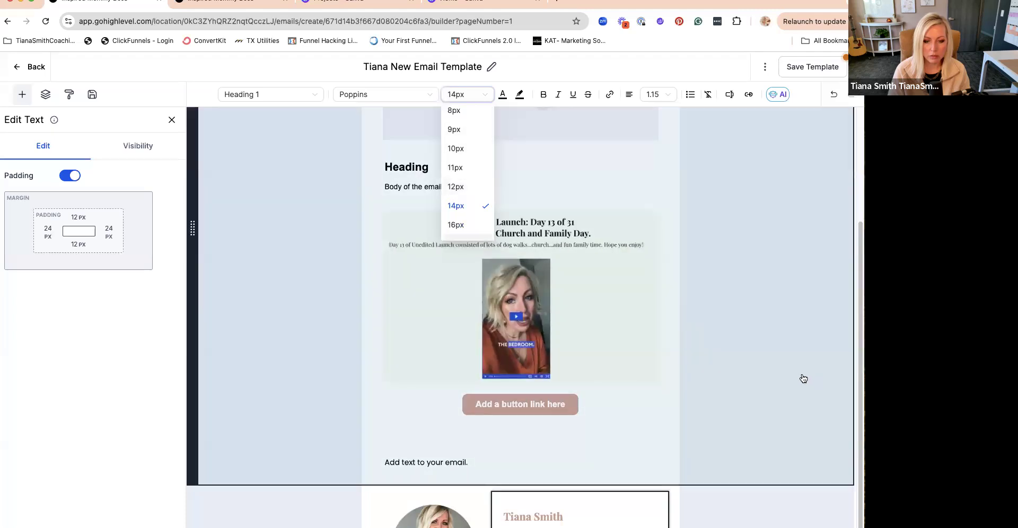
click(738, 393)
click(563, 517)
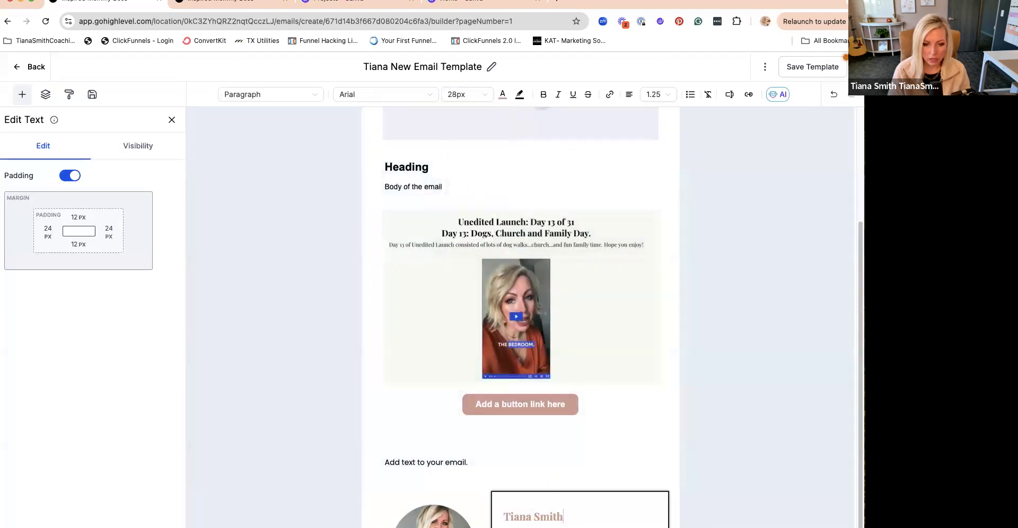
click(532, 463)
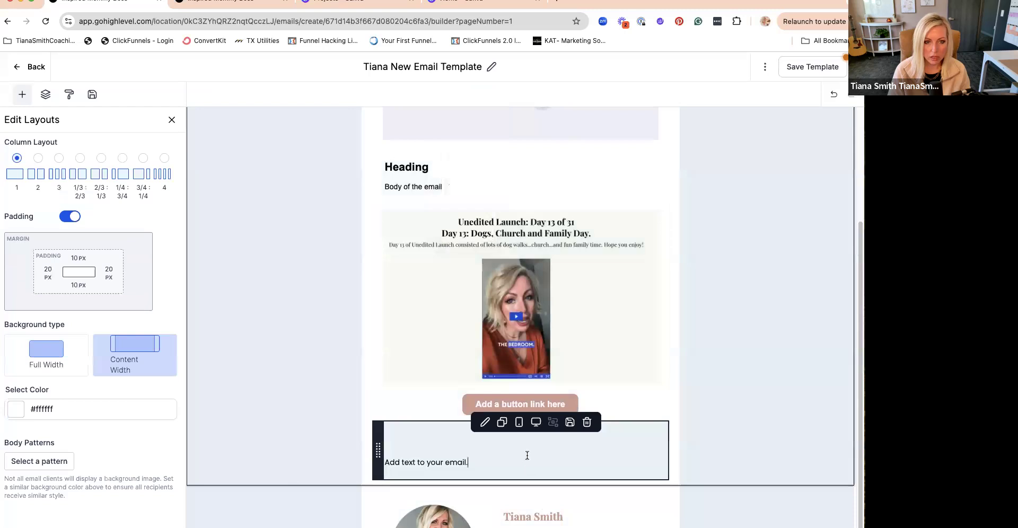
- Try to change the font of the "Heading" text to Playfair Display
click(438, 168)
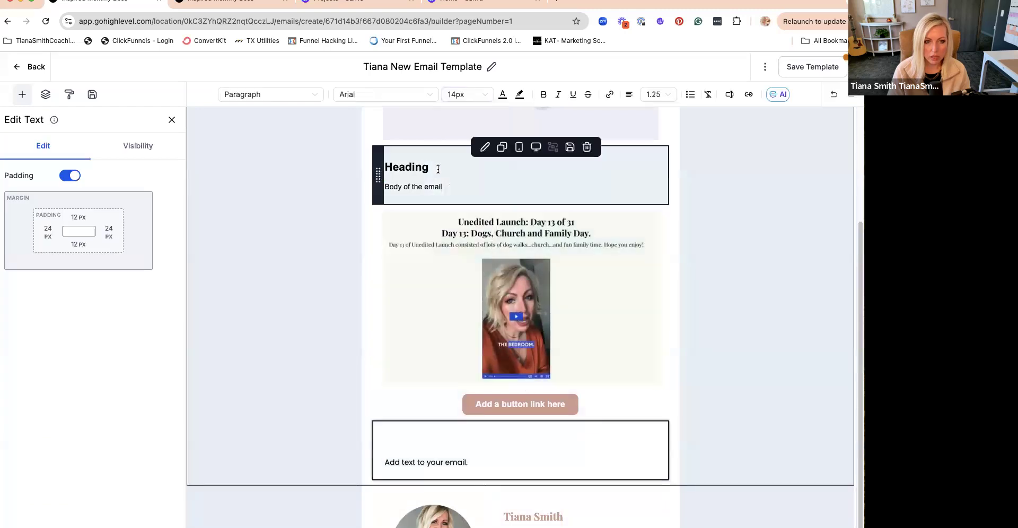
click(385, 95)
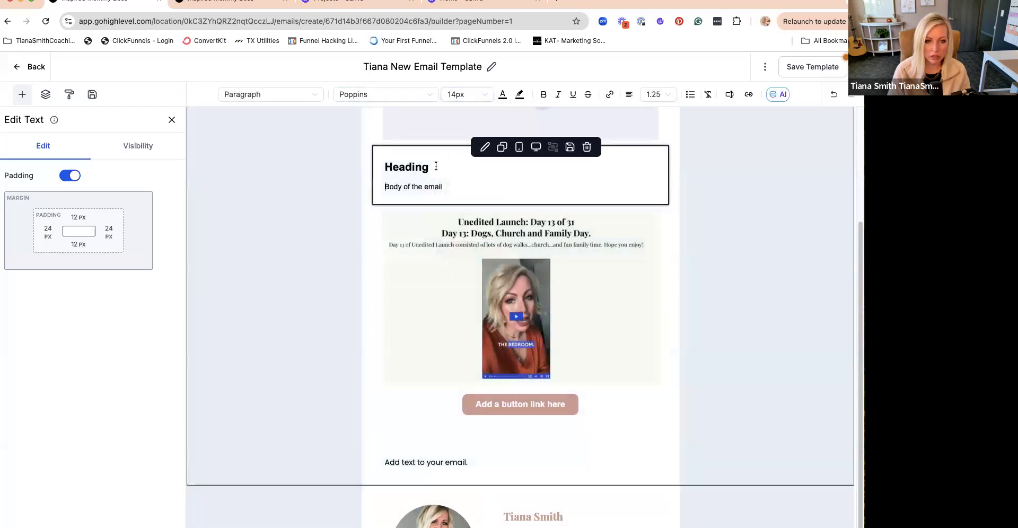
click(434, 165)
click(393, 95)
click(377, 129)
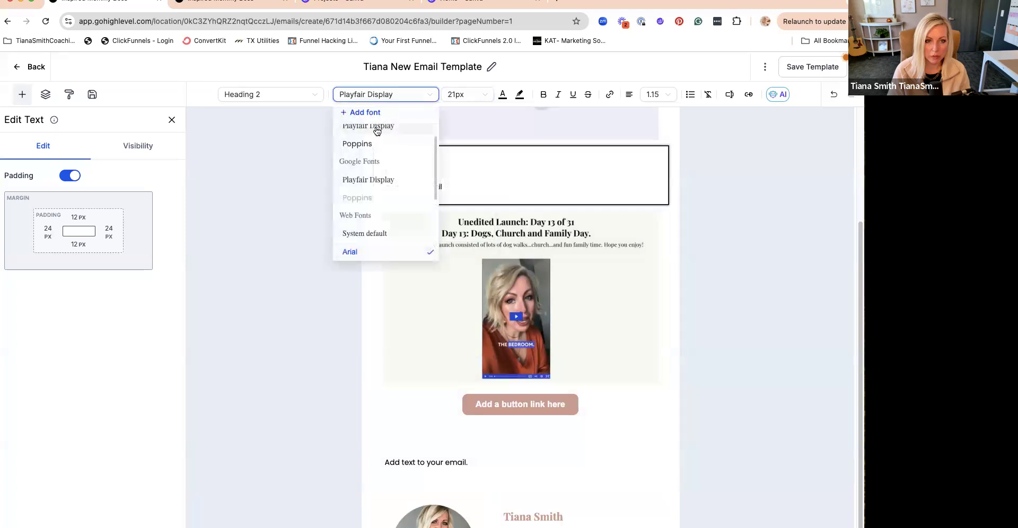
drag(435, 166, 380, 163)
click(383, 138)
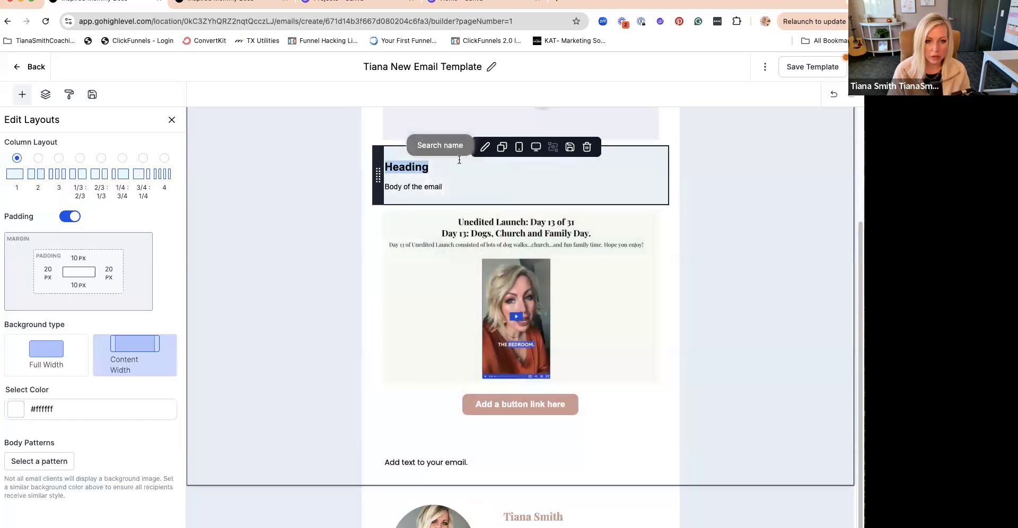
- Delete the heading line above "Body of the email"
key(BackSpace)
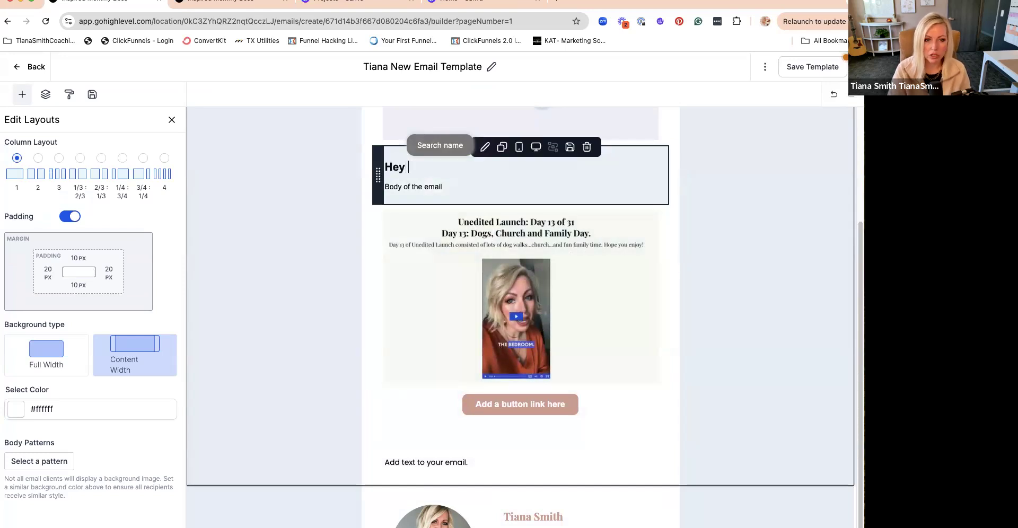
click(398, 177)
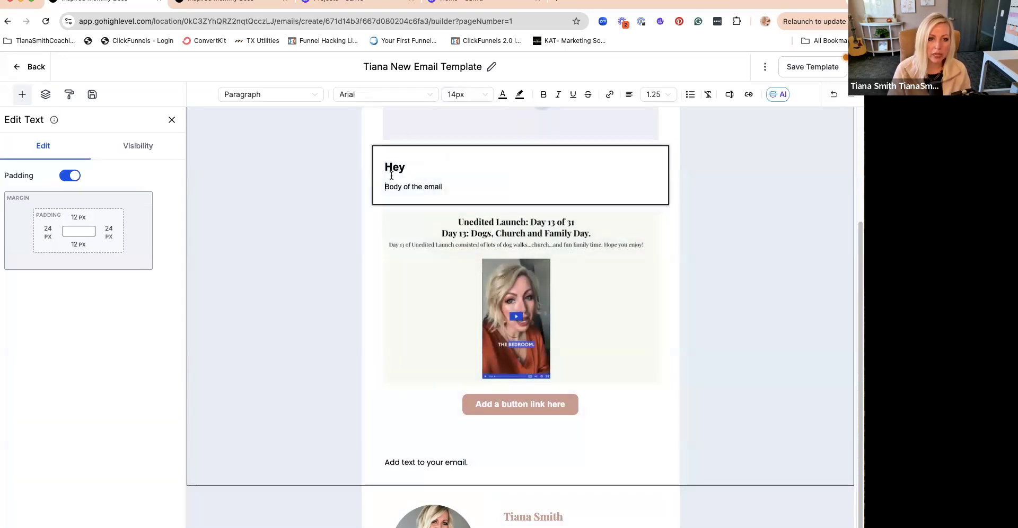
double_click(379, 167)
key(BackSpace)
key(BackSpace)
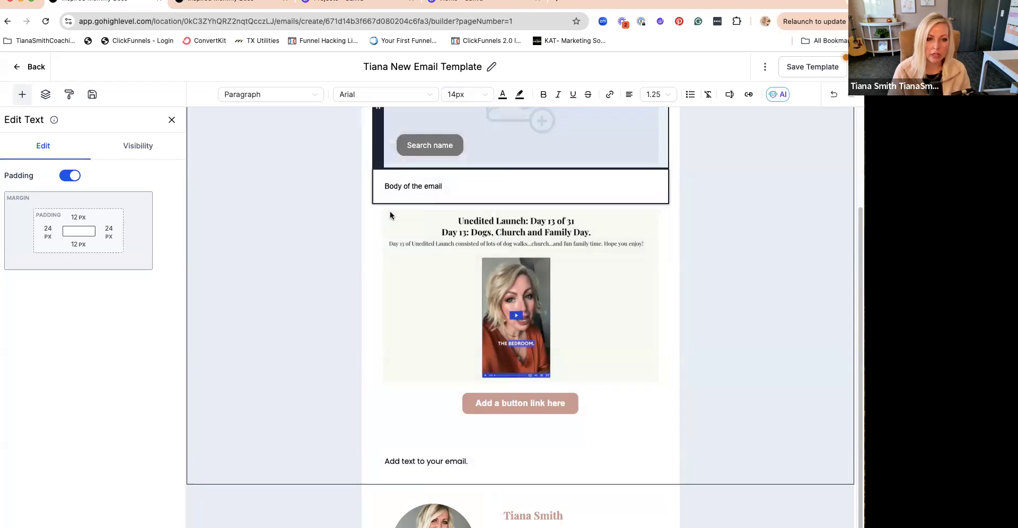
- Add the greeting "Hey" as a normal paragraph directly above "Body of the email", without a blank line between them
text(Hey)
key(Return)
key(Return)
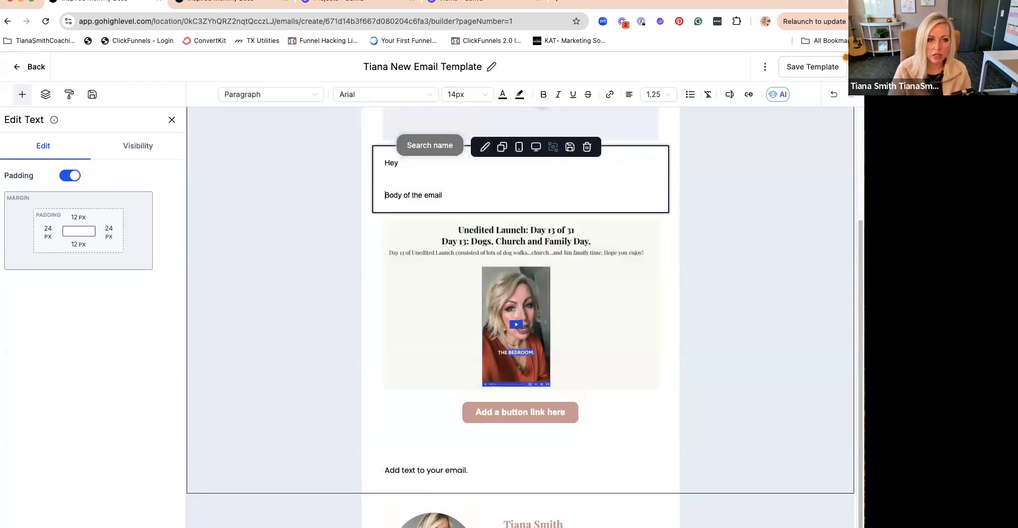
key(BackSpace)
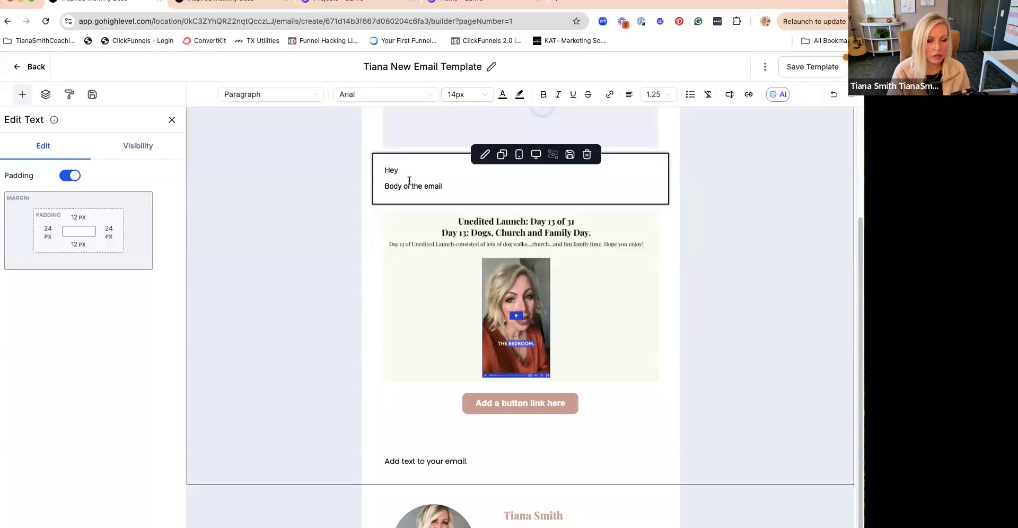
- Extend the greeting line to read "Hey (name),"
click(22, 95)
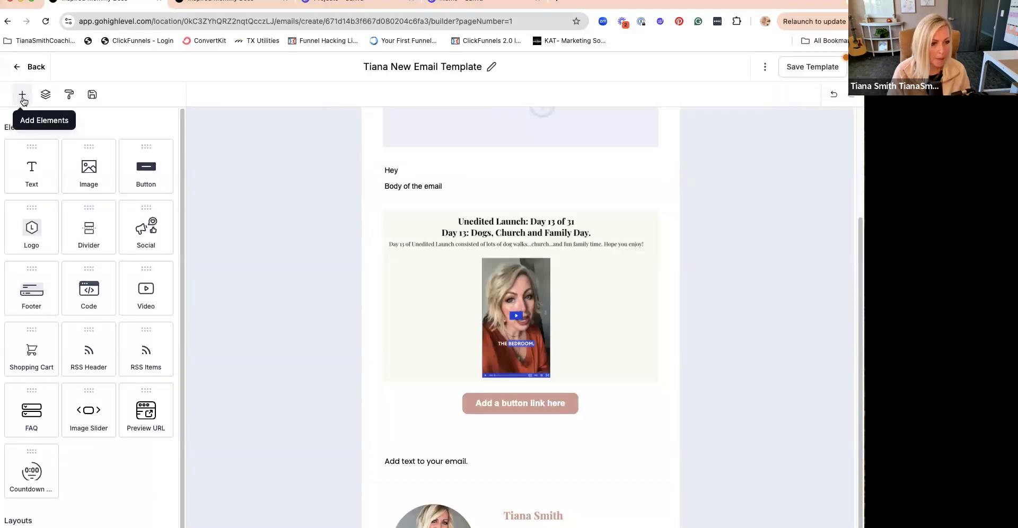
scroll(89, 267, down, 3)
scroll(89, 266, up, 3)
click(415, 169)
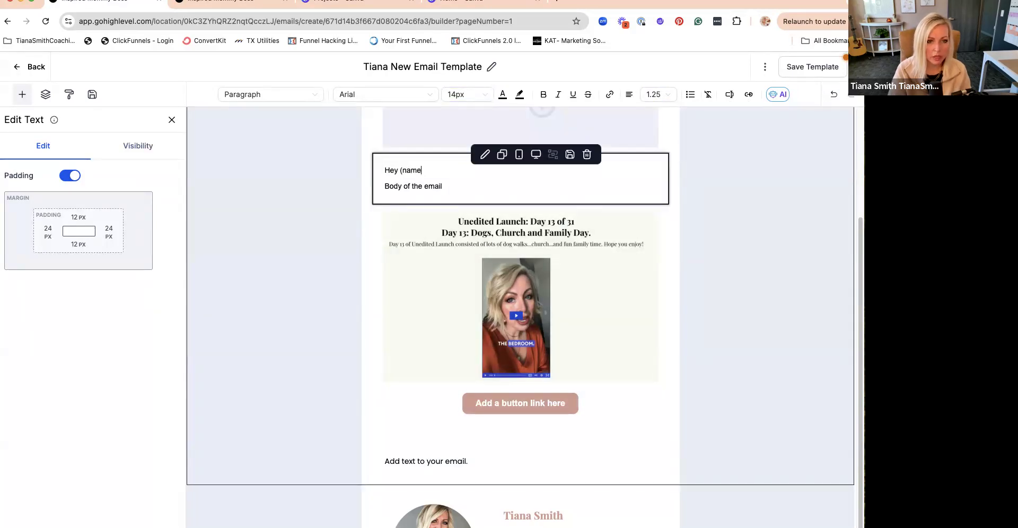
text(,)
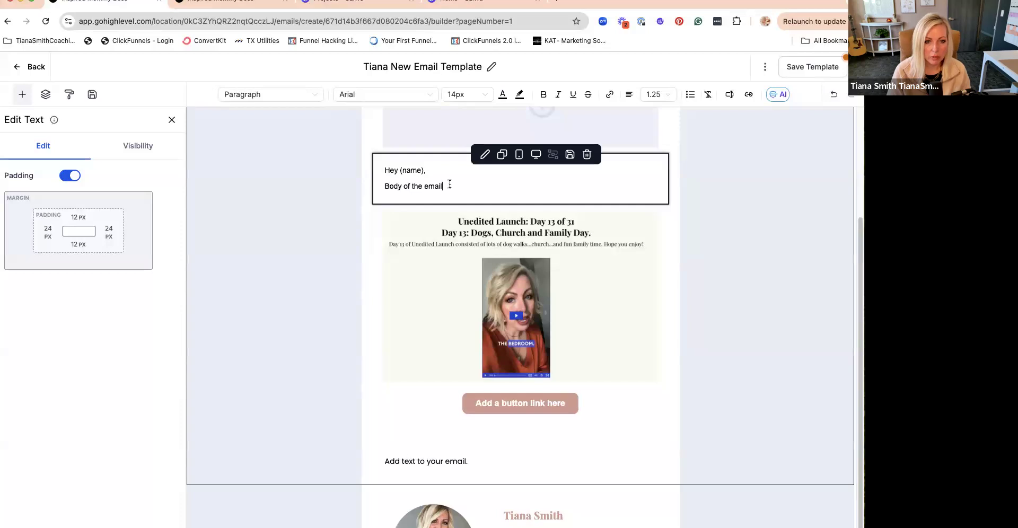
- Change the font of the "Add a button link here" button to Poppins
click(513, 416)
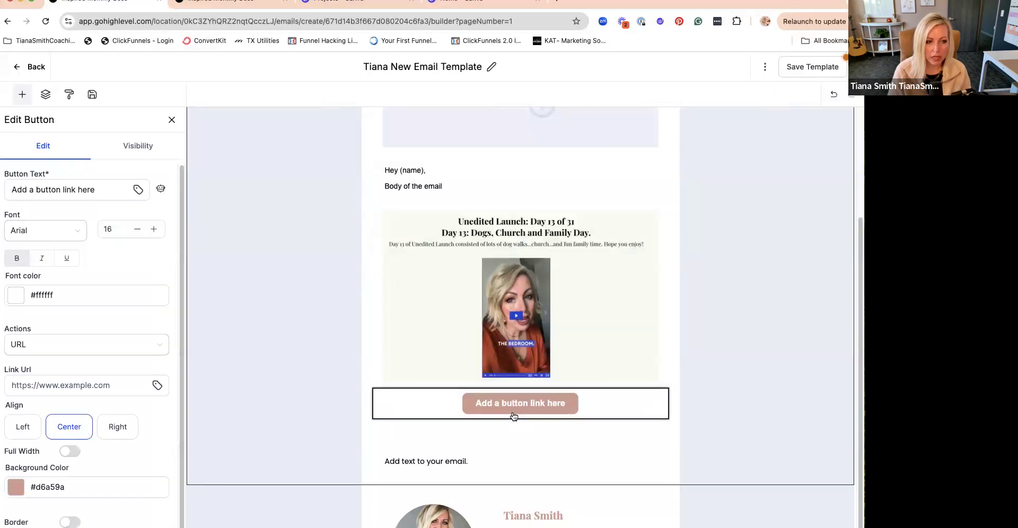
scroll(136, 461, down, 2)
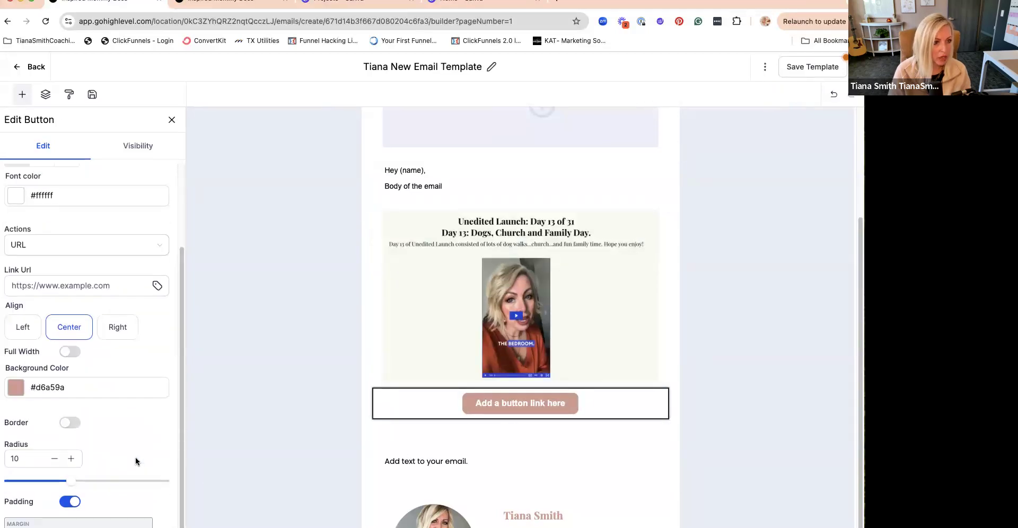
scroll(136, 462, up, 2)
click(37, 230)
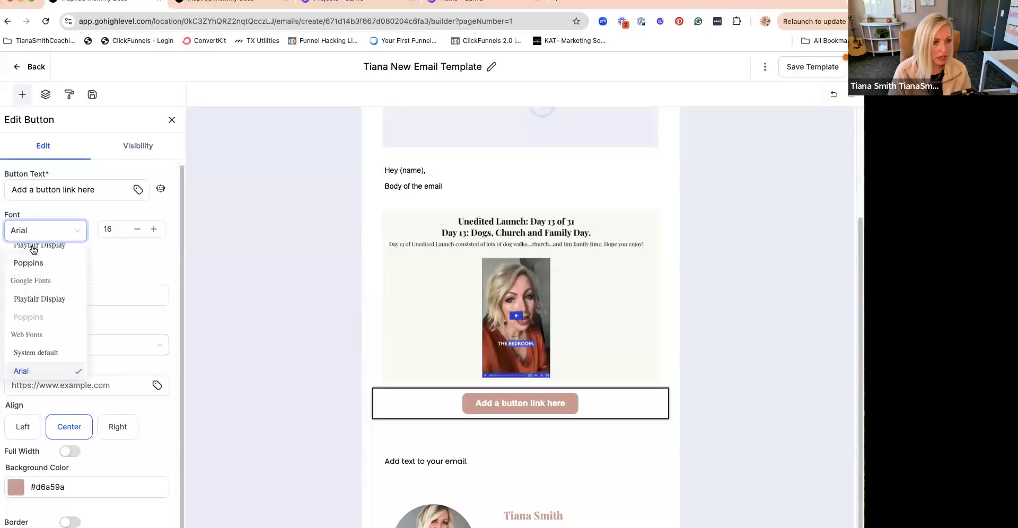
click(28, 263)
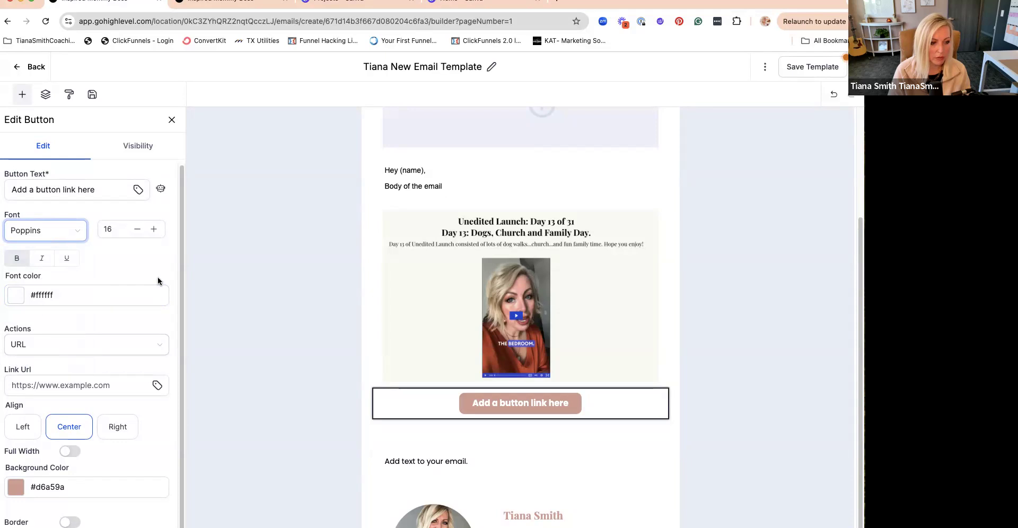
scroll(158, 282, down, 3)
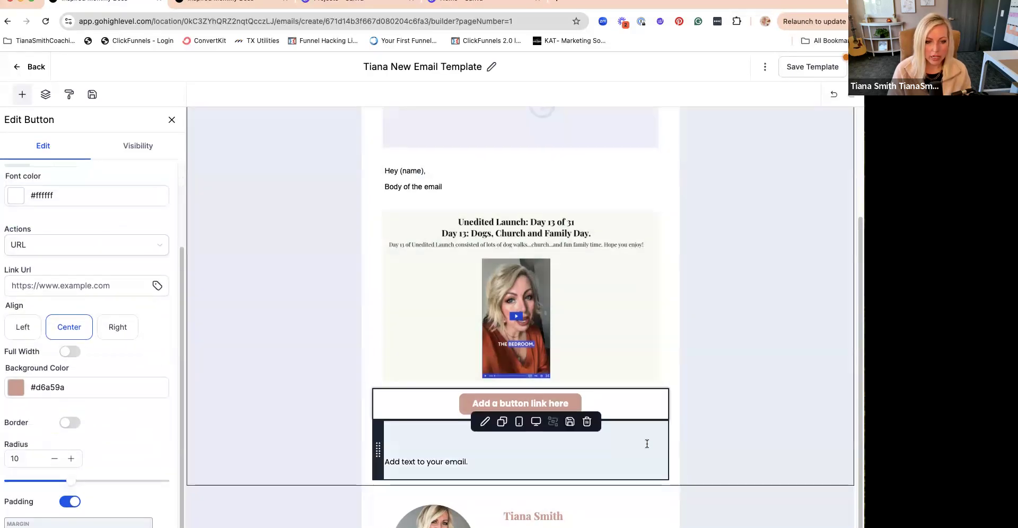
- Remove the blank line above "Add text to your email."
click(642, 474)
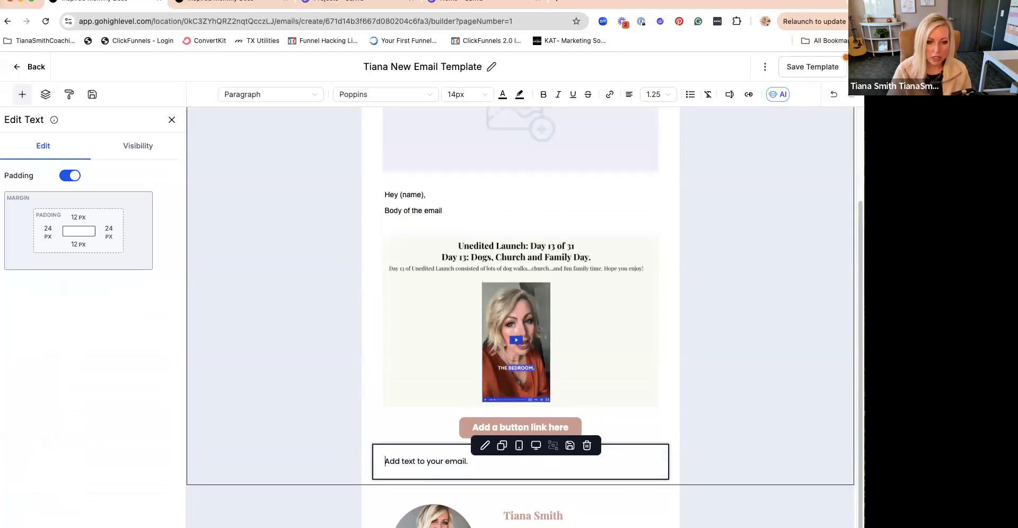
scroll(514, 263, up, 2)
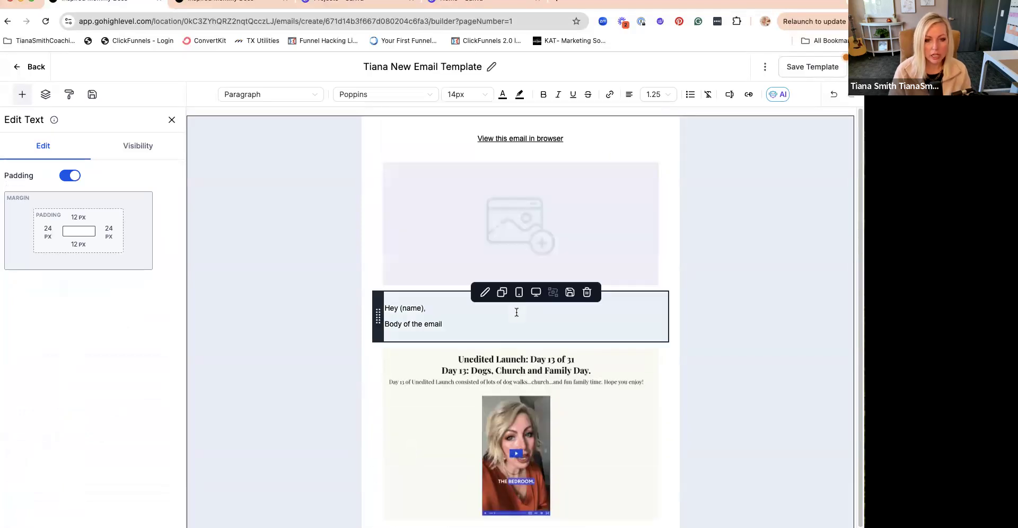
scroll(516, 312, down, 2)
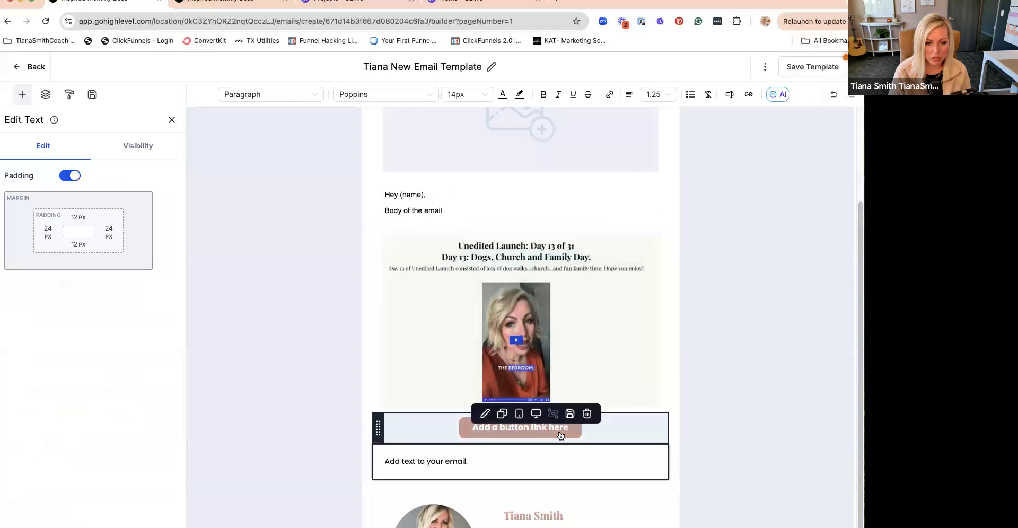
- Change the button's text to "CLICK HERE TO WATCH NOW"
click(532, 432)
click(64, 344)
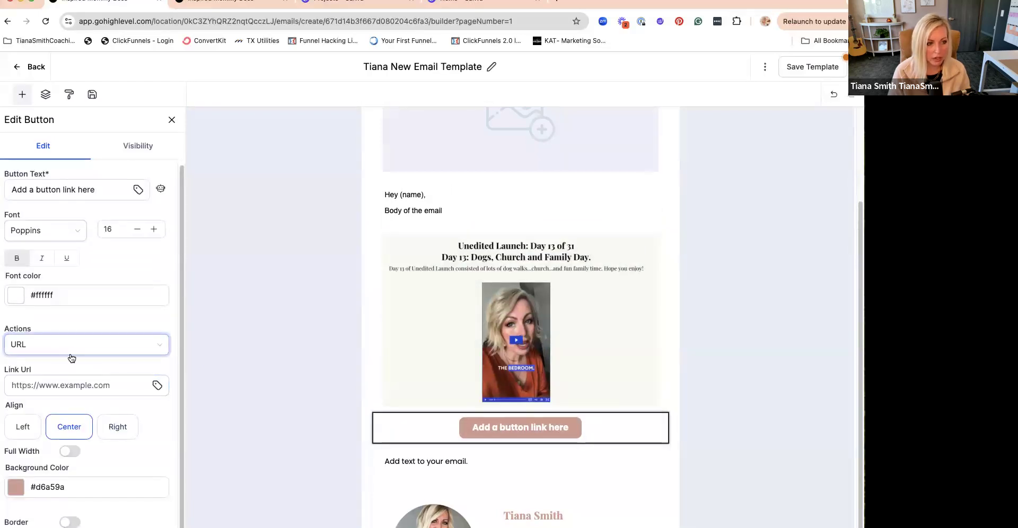
triple_click(56, 189)
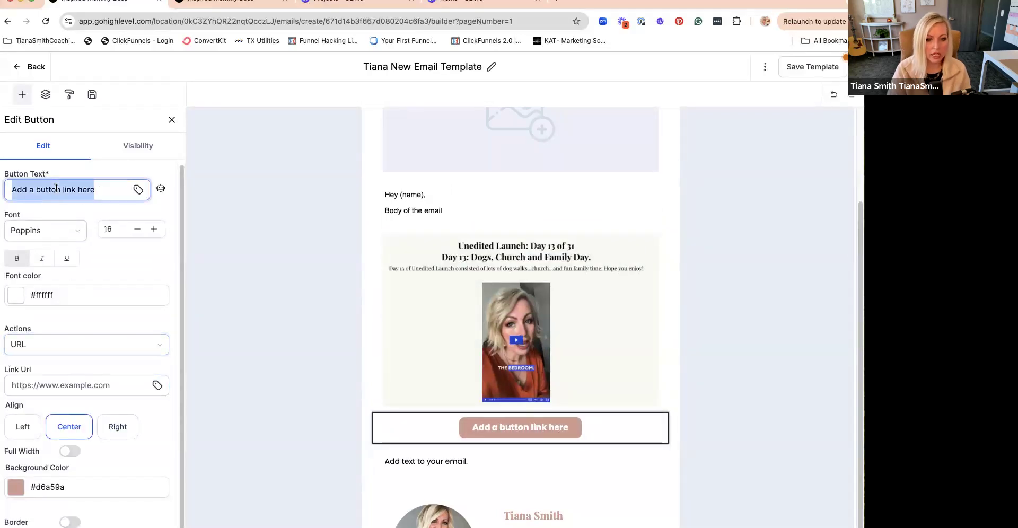
text(CLICK HERE TO WATCH )
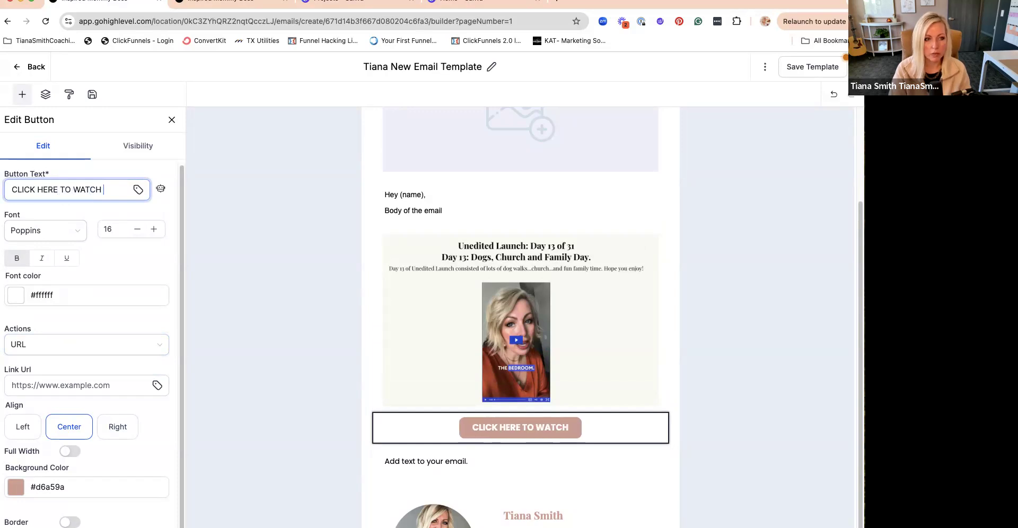
text(NOW)
- Open the button's link URL and the launch video image's optional link for editing
click(109, 385)
click(106, 384)
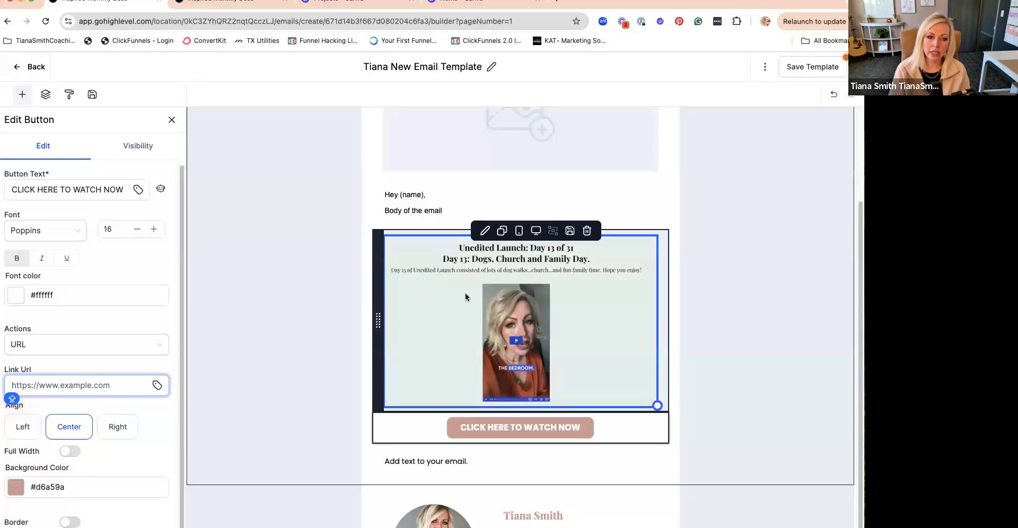
click(86, 385)
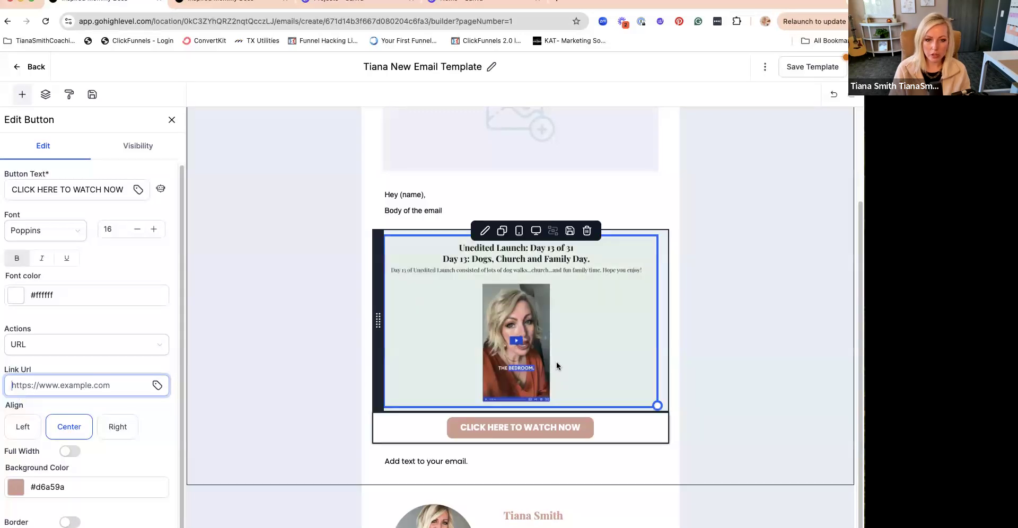
click(556, 365)
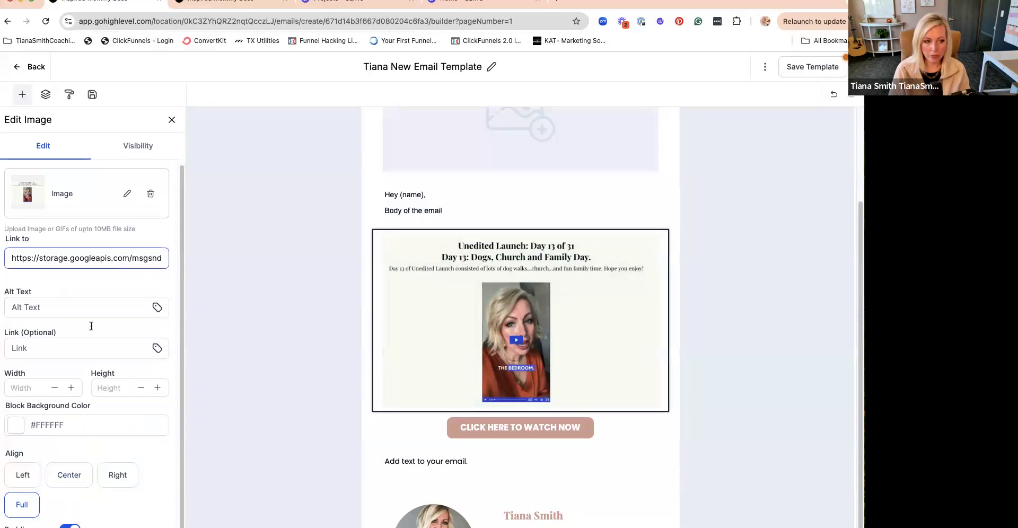
scroll(84, 371, down, 1)
click(56, 348)
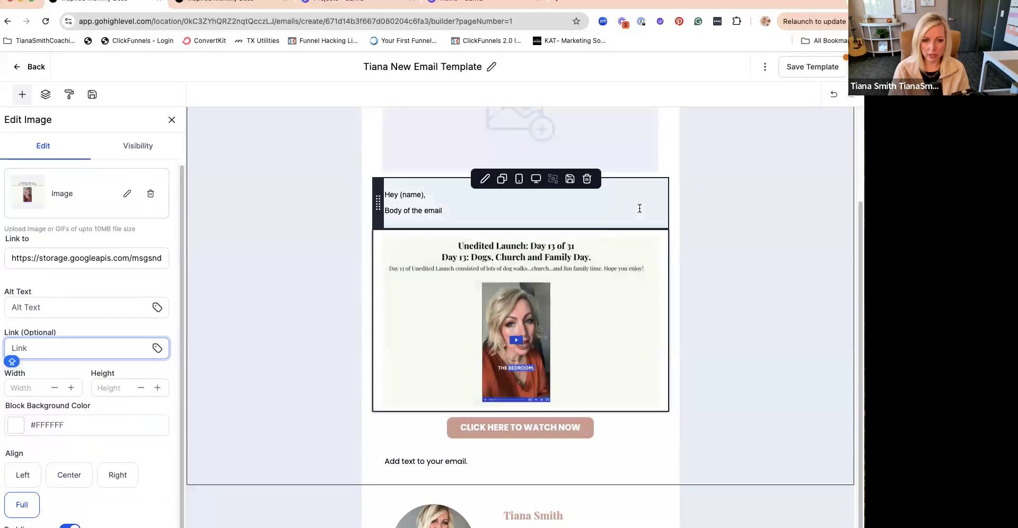
- Replace "Body of the email" with "Welcome to Day 1 of my 30 Day Series on (Series Name)"
click(635, 217)
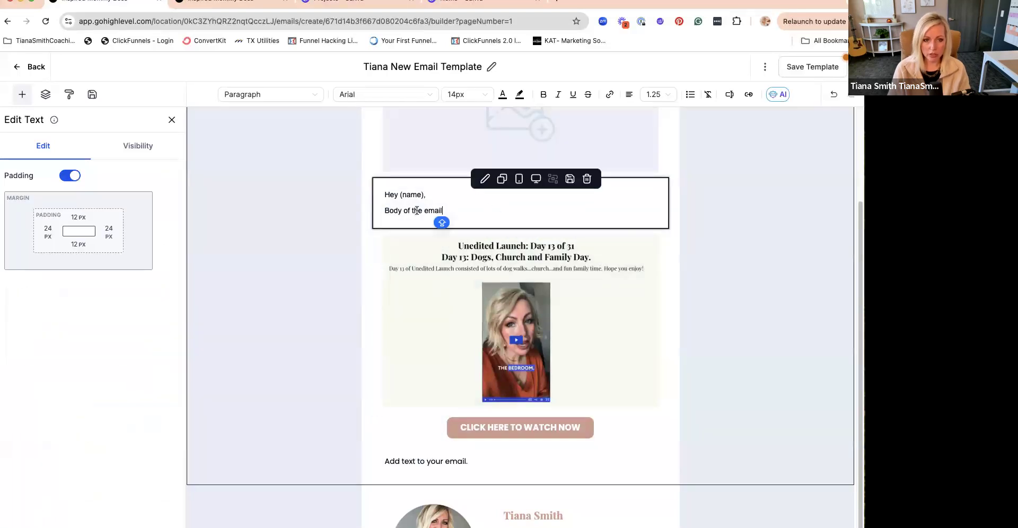
click(380, 210)
drag(384, 211, 442, 211)
text(WELCOM)
key(BackSpace)
key(BackSpace)
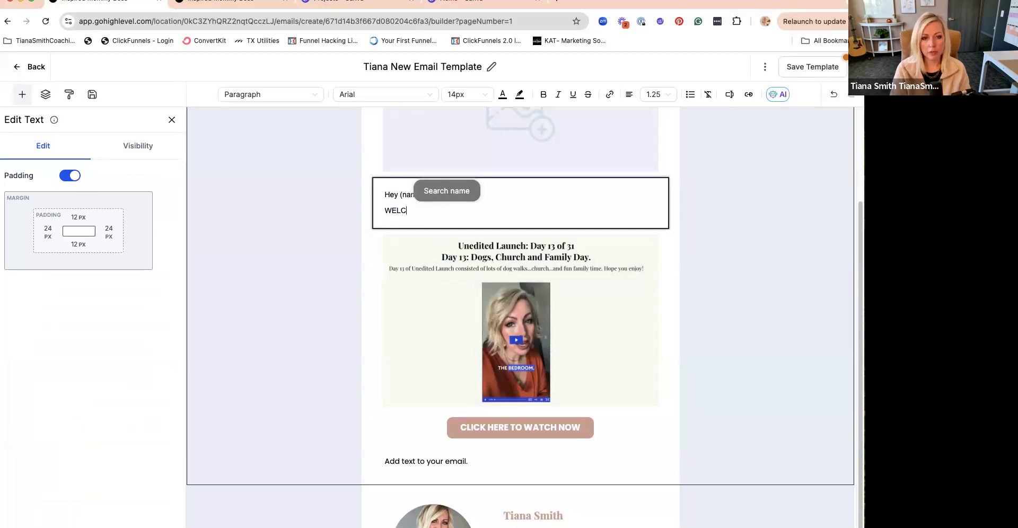
text(ome to )
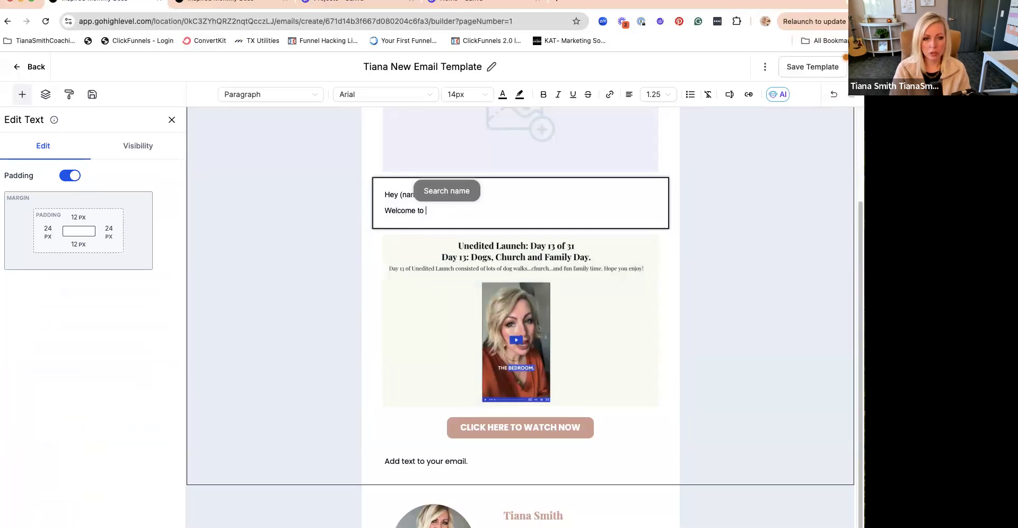
text(Day 1 of my 30 Day Series on (Series n)
key(BackSpace)
text(Name))
- Add a new paragraph reading "I will be sharing with you 30 Daily Bite-Size Tips on (your series name- explain it)"
key(Return)
text(I')
text(will be sharing with you)
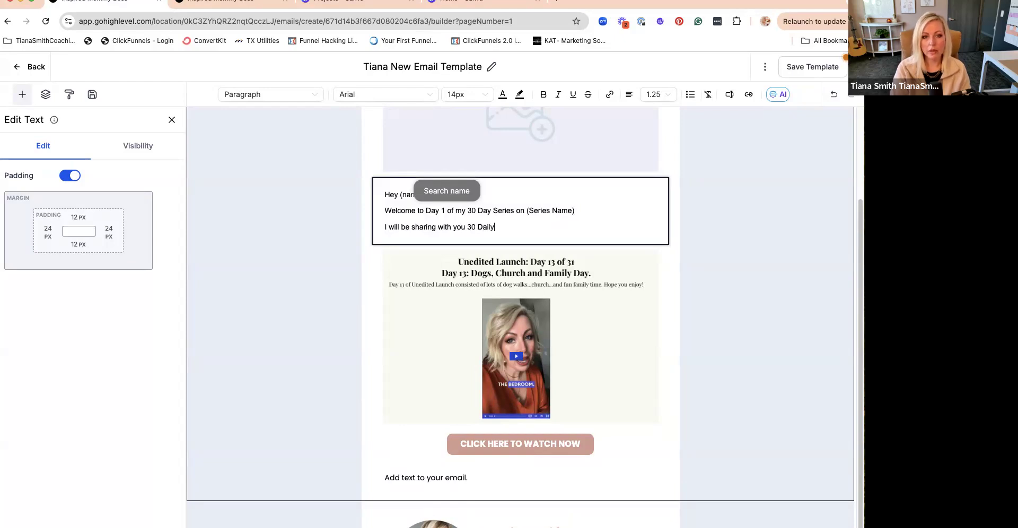
text(30 Daily Bite-Size Tips on (your series name- explain it))
- Add a paragraph reading "I will also be going live on YouTube, Instagram and Facebook every day...so make sure to follow me over there as well!"
key(Return)
text(I will also be going live on Y)
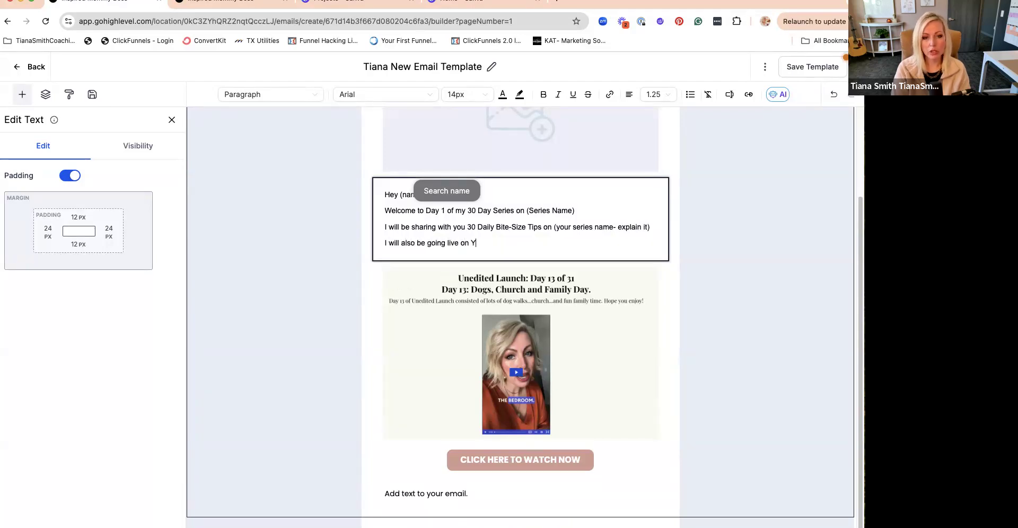
text(ouTube, Instagr)
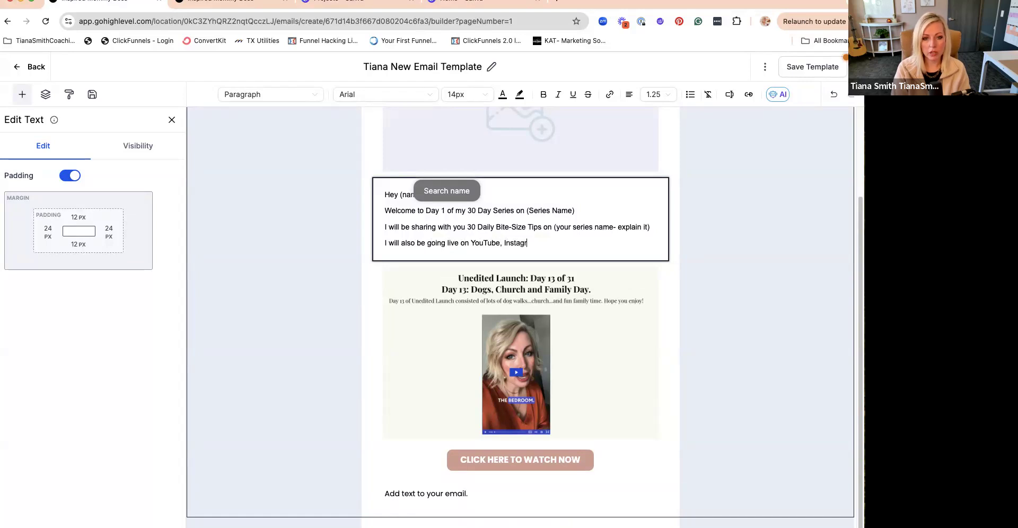
text(am and Facebook every)
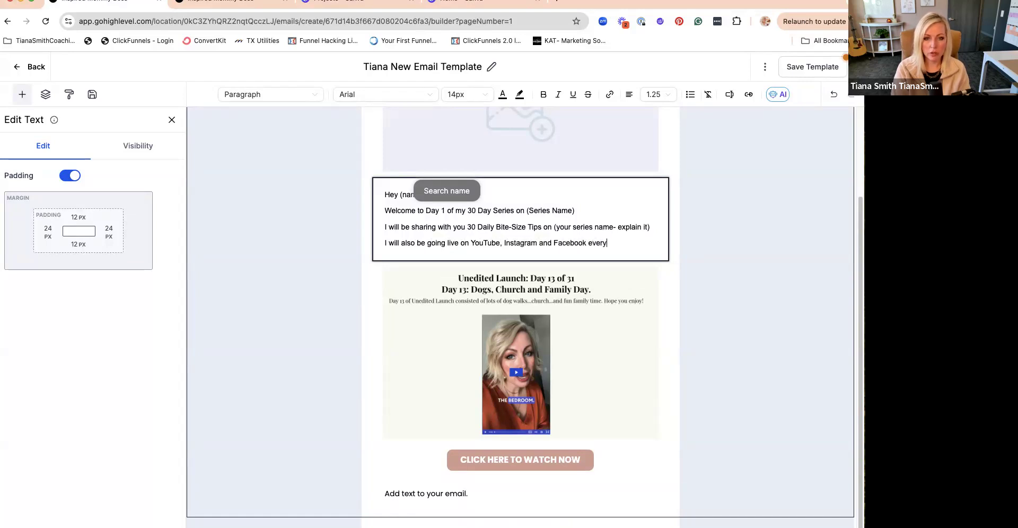
text( day...so ma)
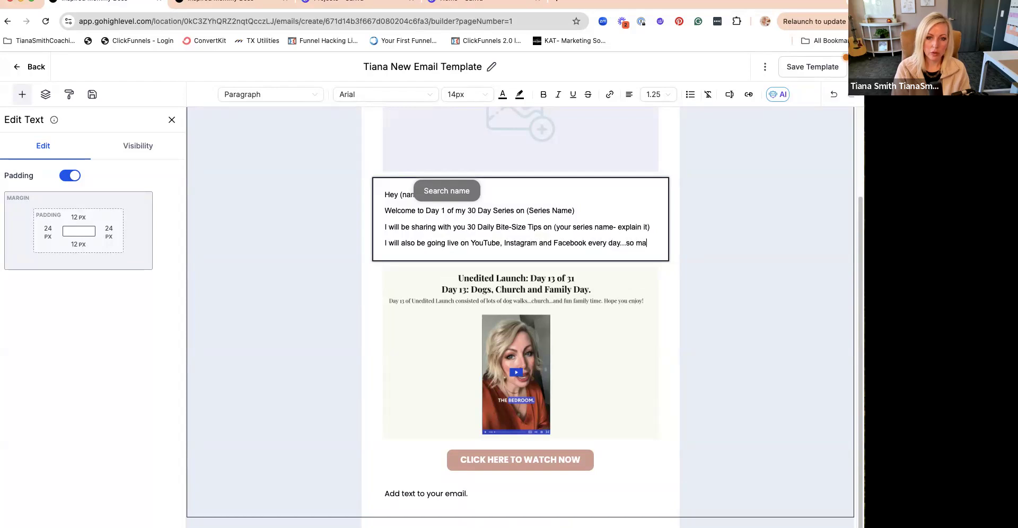
text(make s)
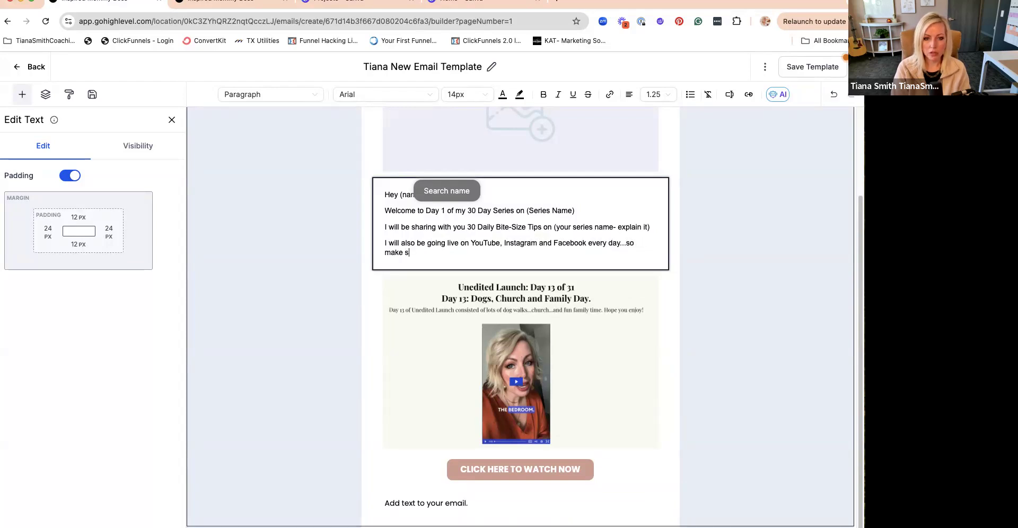
text(ure to follow me over there as )
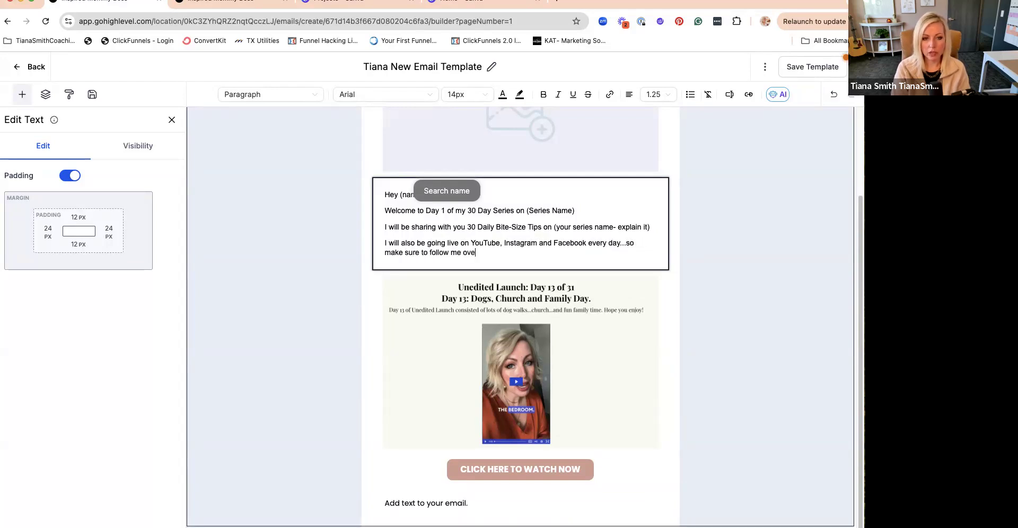
text(ewll)
key(BackSpace)
key(BackSpace)
text(well!)
key(Return)
text(This)
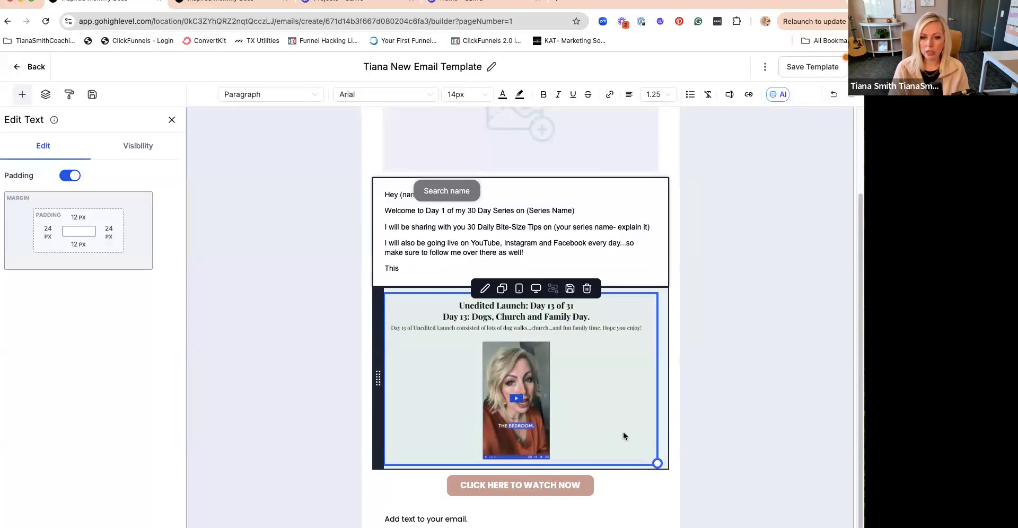
key(BackSpace)
key(BackSpace)
key(BackSpace)
key(BackSpace)
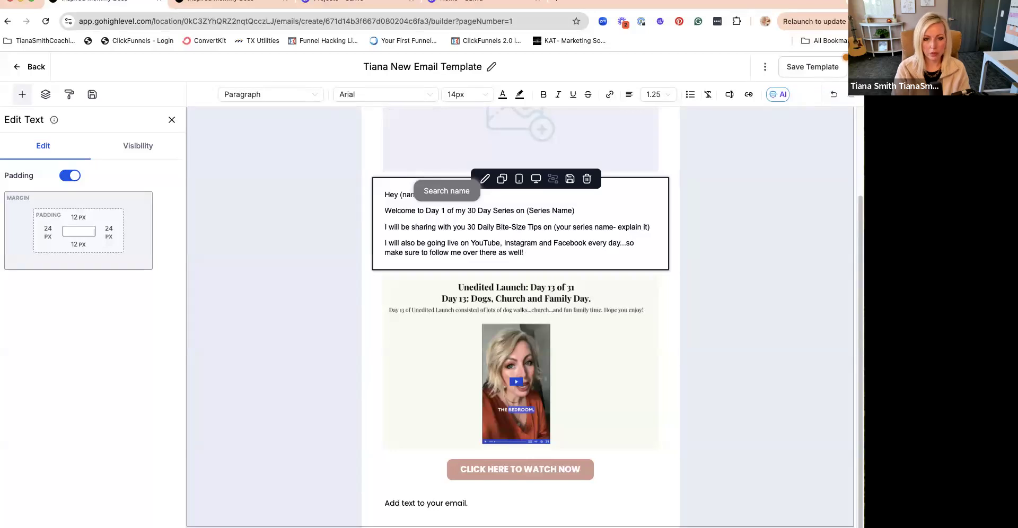
- Add a paragraph reading "For Day 1- the focus is on an overview of what we will be covering the next 30 days."
key(Return)
text(For Day 1- the focus is on an overview of wehat we will be coverin)
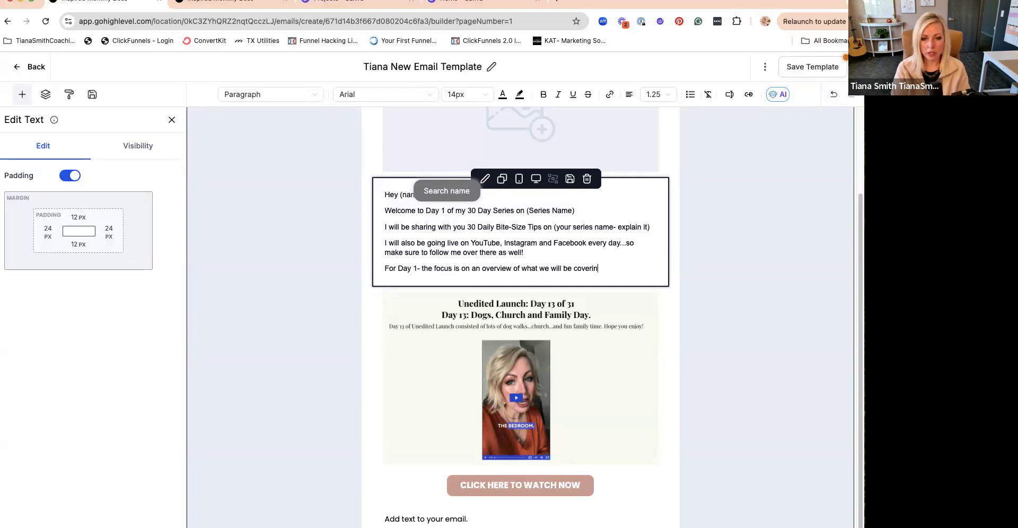
text(g the next 30 days.)
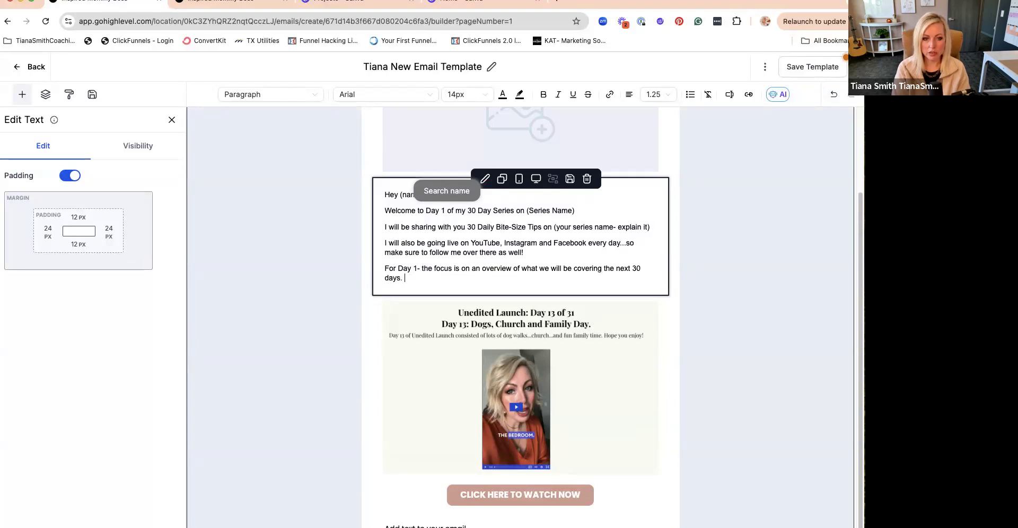
- Add a call-to-action line reading "CLICK HERE TO WATCH DAY 1 NOW" below the Day 1 overview paragraph
key(Return)
text(You can)
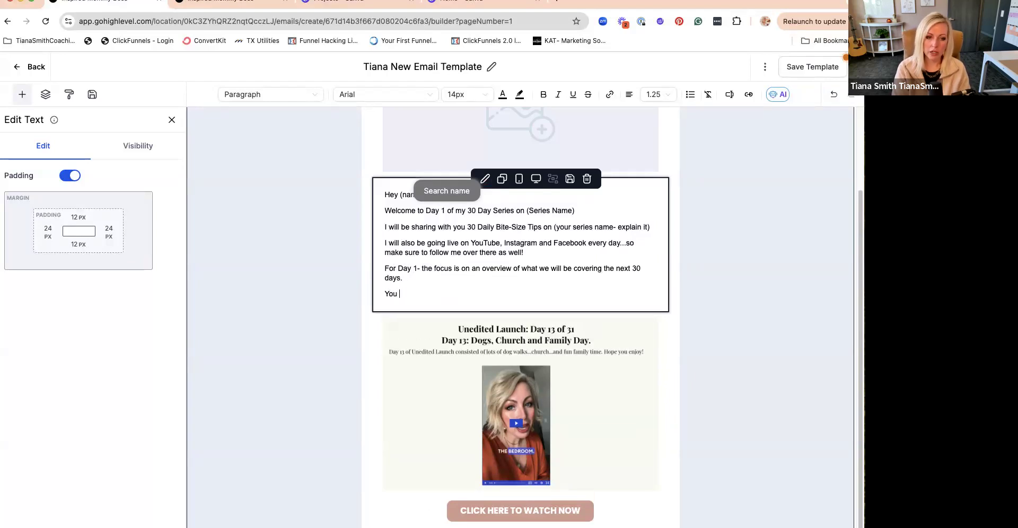
key(BackSpace)
text(CLICK HERE TO WATCH DAY 1 NOW)
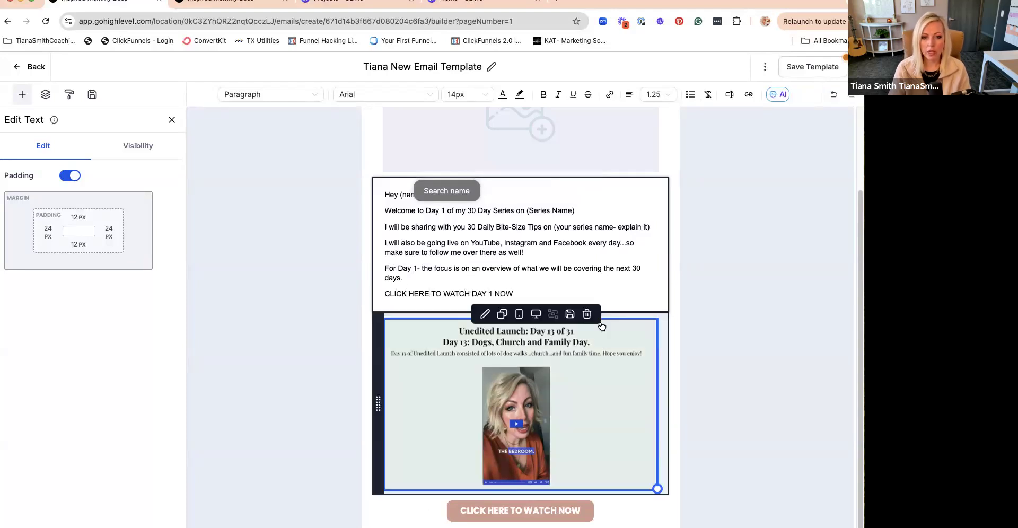
drag(527, 294, 380, 296)
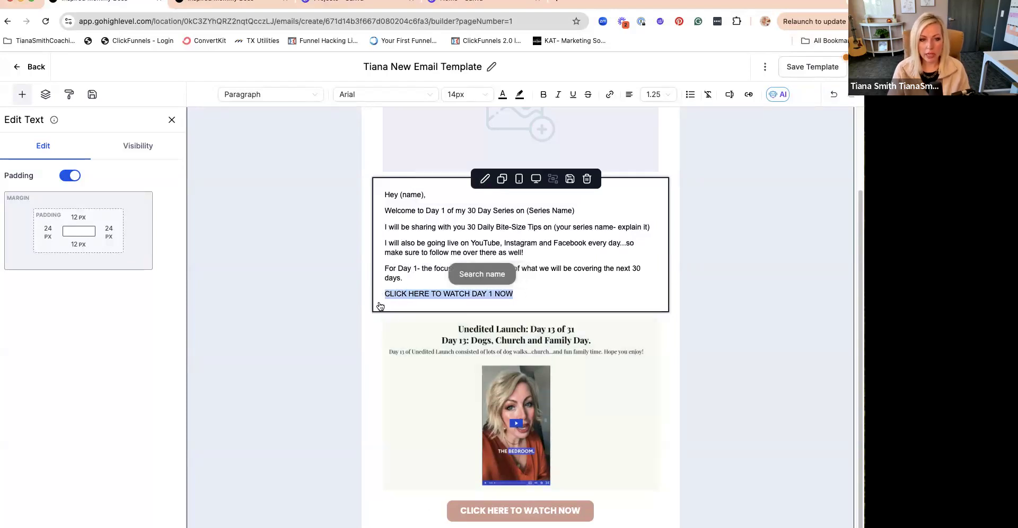
click(543, 95)
click(610, 95)
click(377, 295)
text(http)
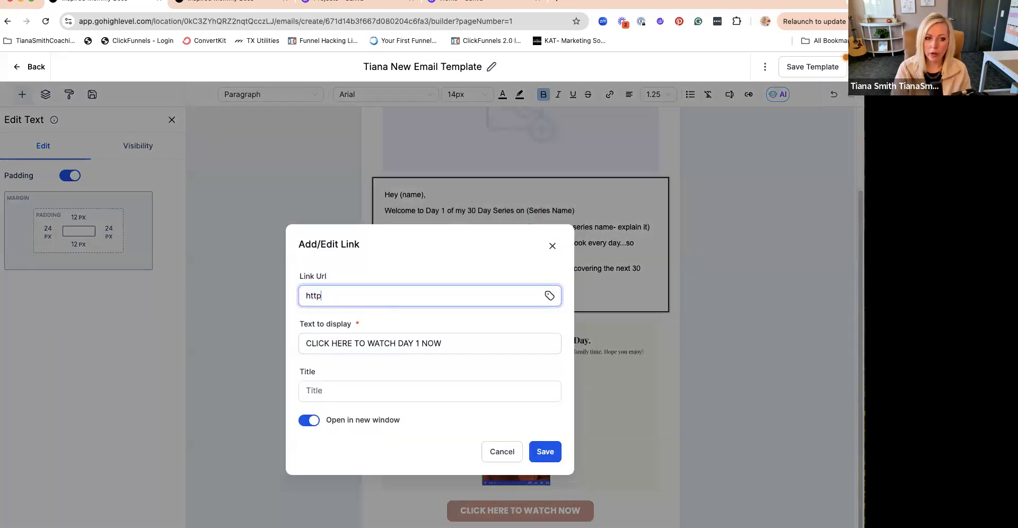
text(://www.scale)
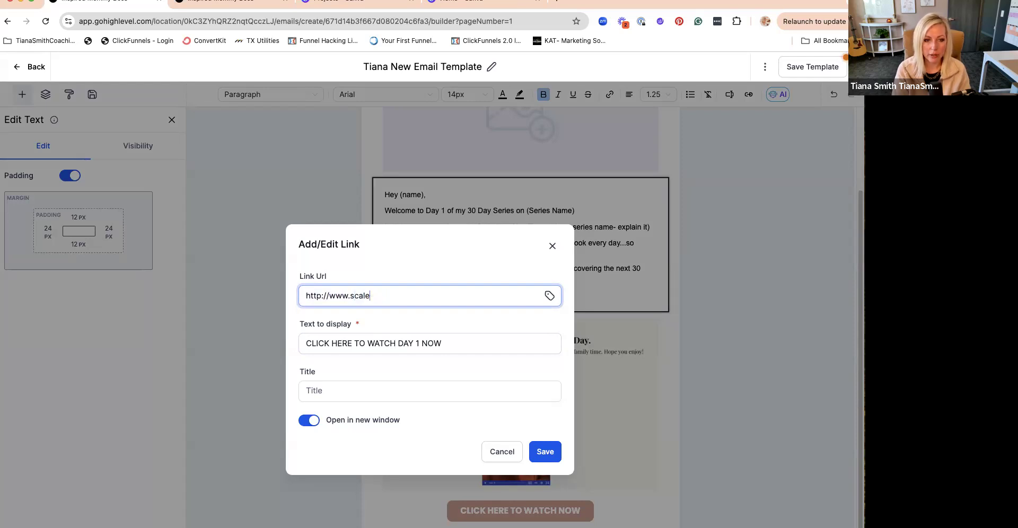
text(withtianasmithcoaching.com)
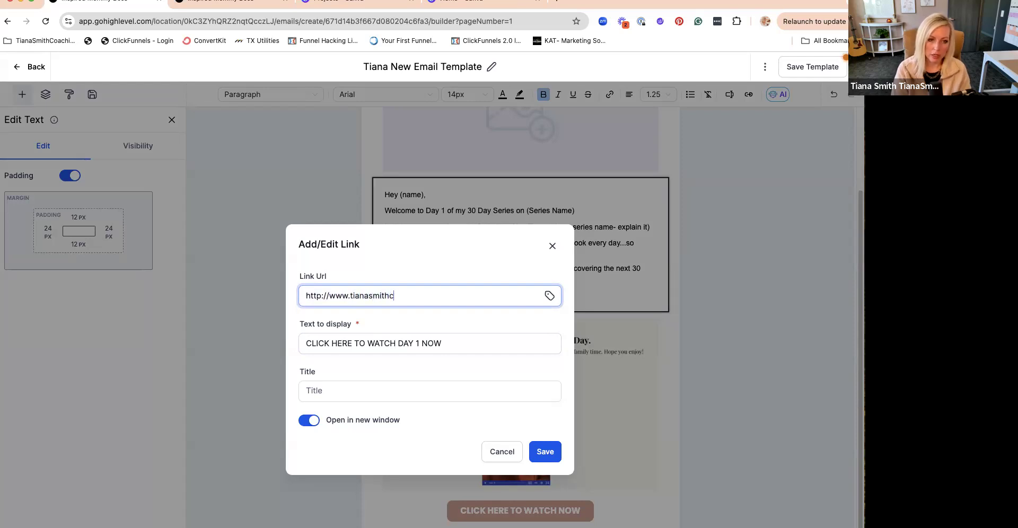
triple_click(378, 305)
key(ctrl+c)
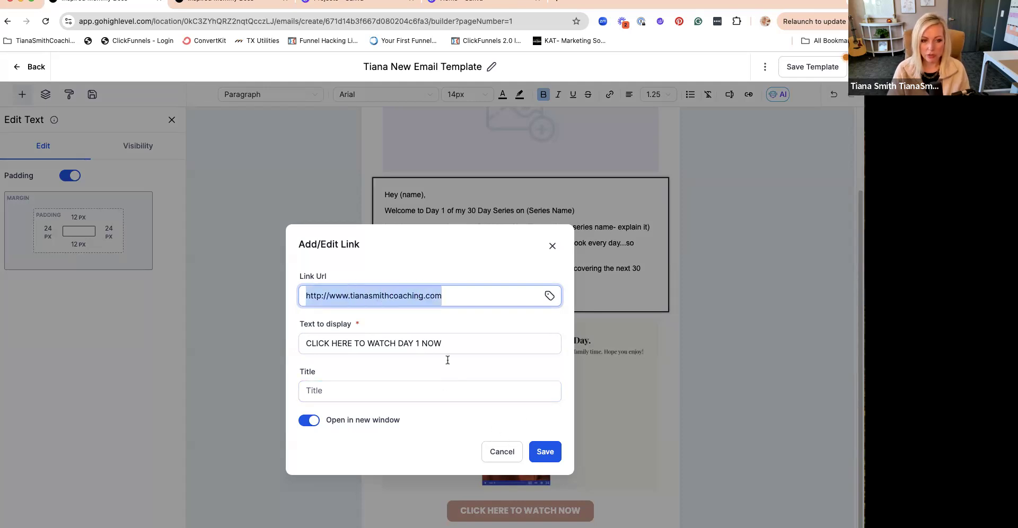
click(557, 455)
click(596, 417)
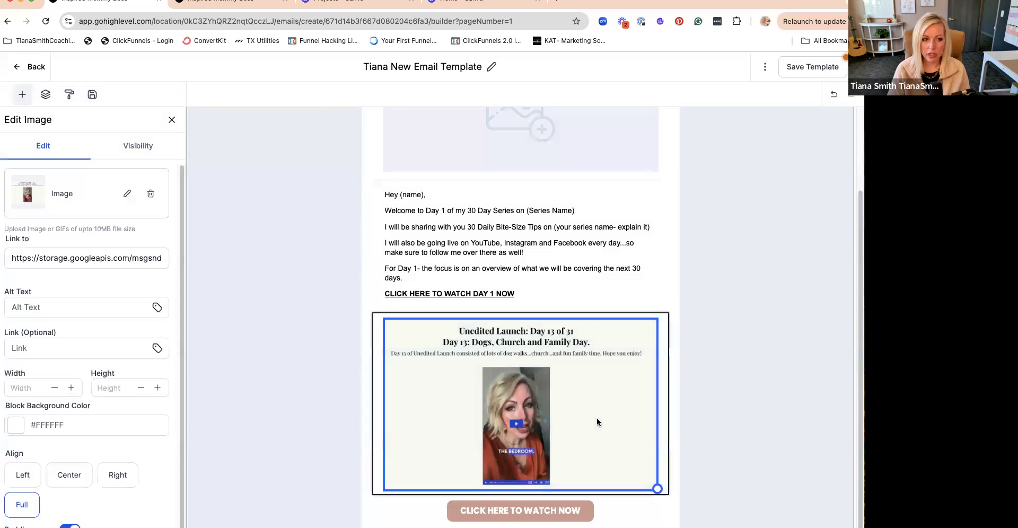
click(37, 348)
key(ctrl+v)
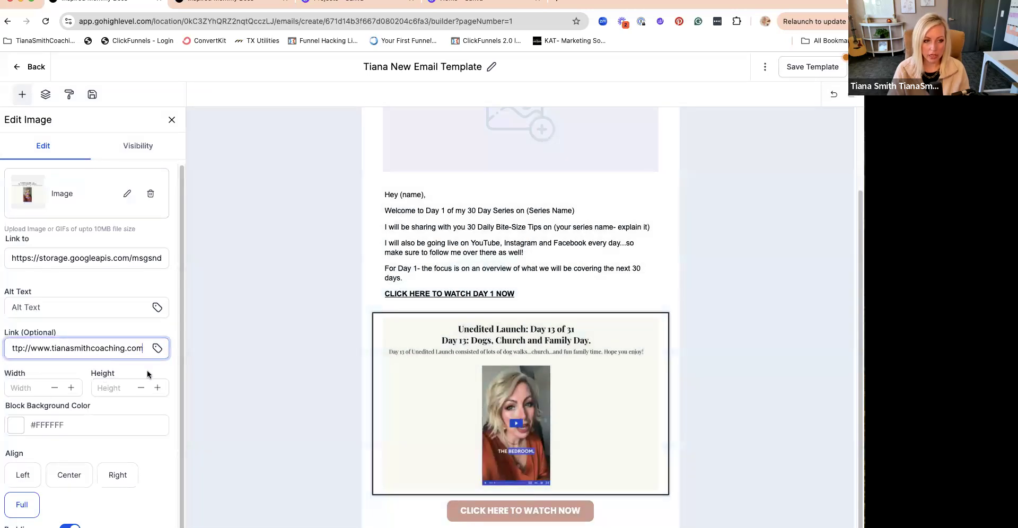
click(161, 364)
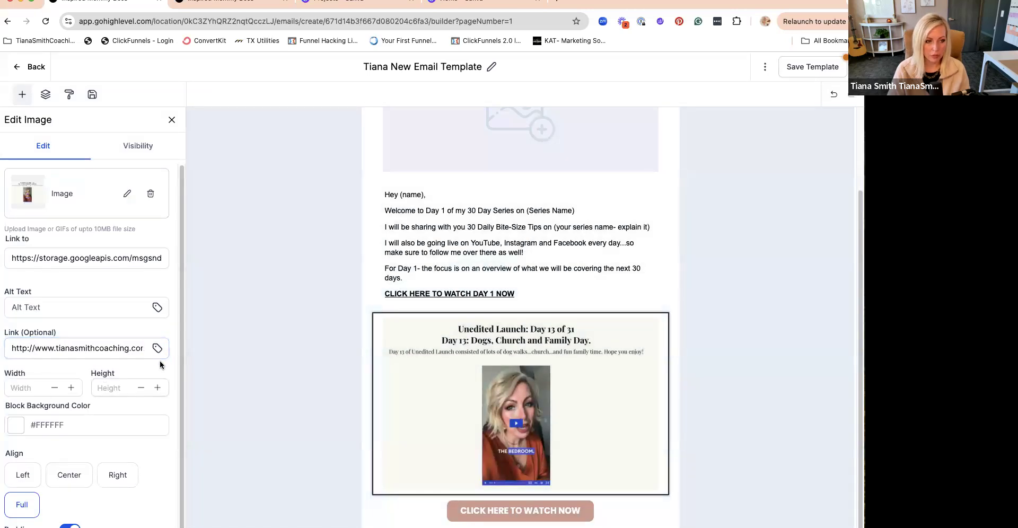
scroll(537, 442, down, 2)
click(537, 437)
click(101, 386)
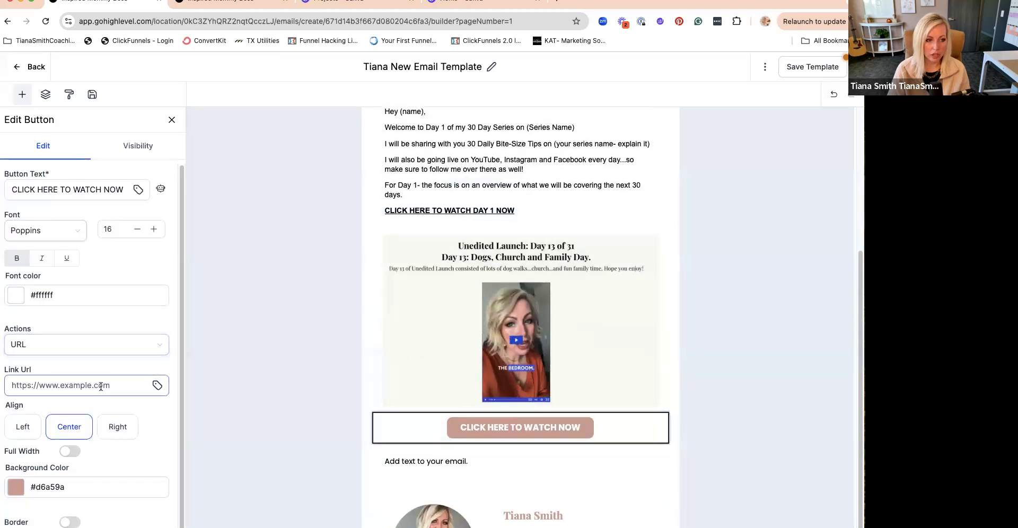
key(ctrl+v)
scroll(103, 384, down, 1)
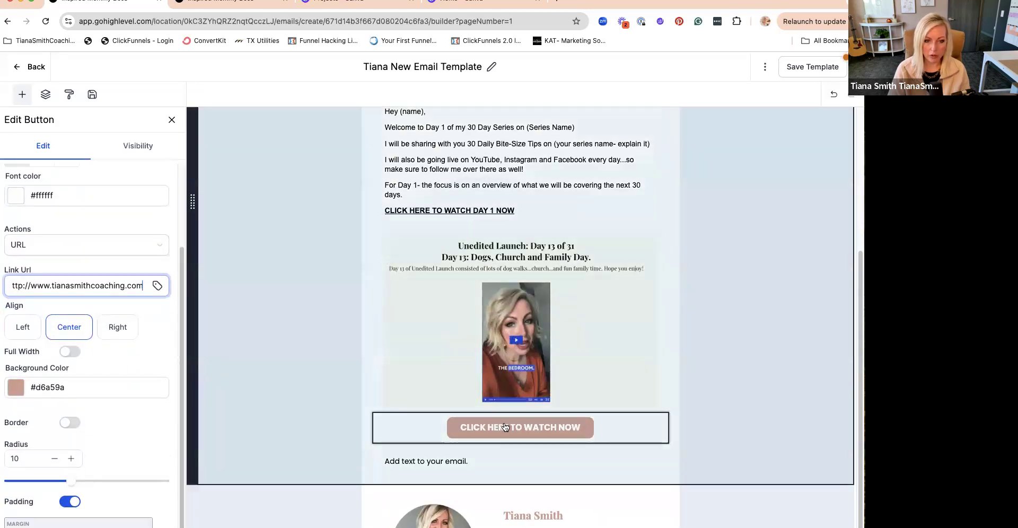
- Replace the placeholder text below the button with "I can't wait to hear what you think of the series."
click(421, 467)
triple_click(421, 467)
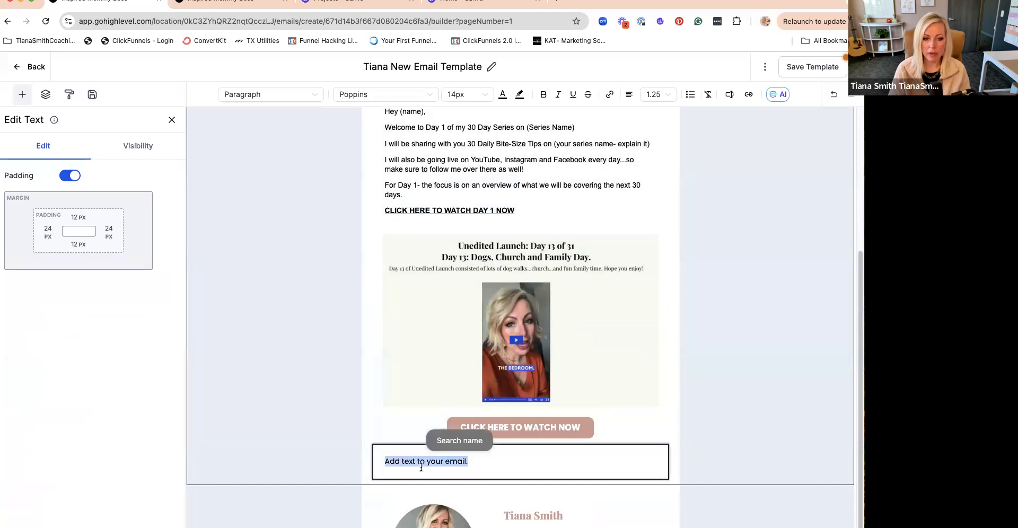
text(I can't wait to hear what you think of )
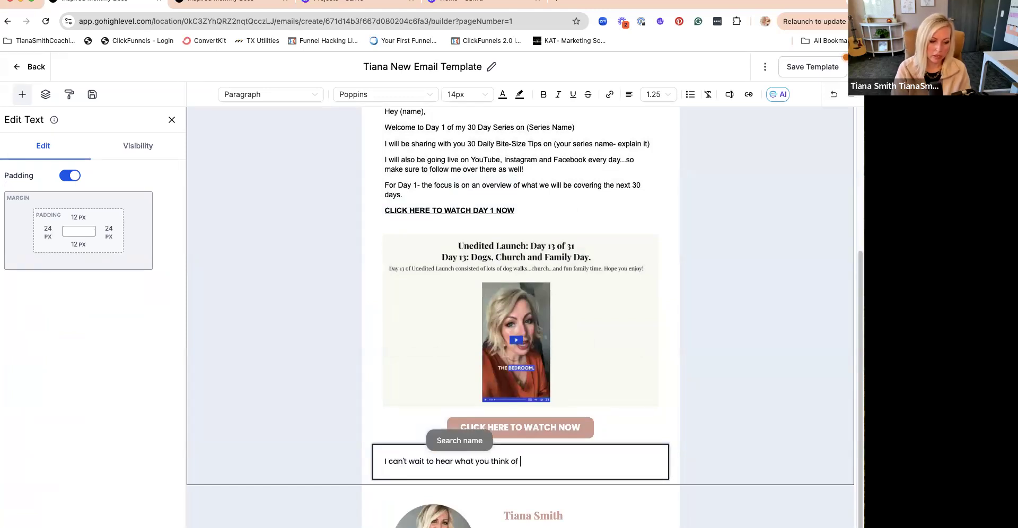
text(the srie)
key(BackSpace)
text(ies.)
- Add a closing paragraph reading "Please hit reply with any questions, thoughts or comments."
key(Return)
text(Please hit reply with any questions, though)
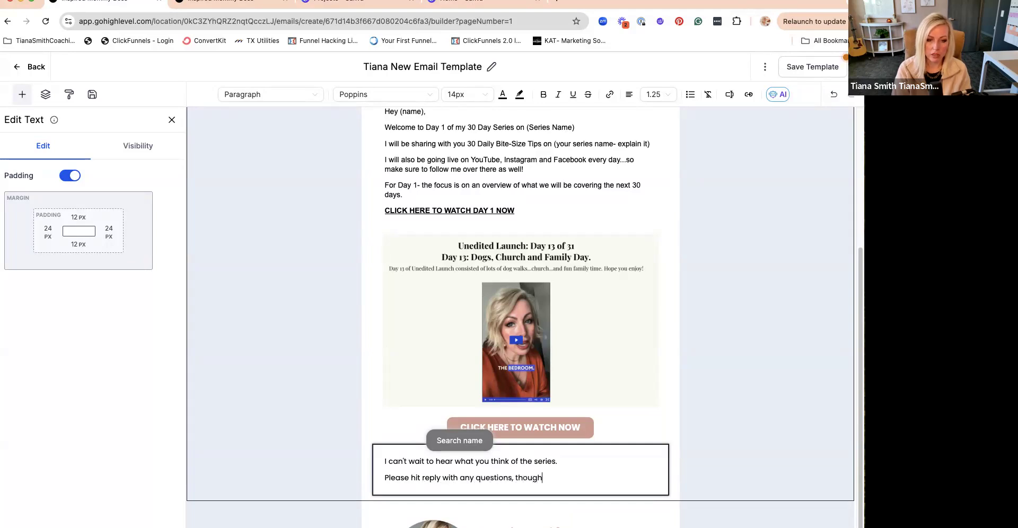
text(ts or comments.)
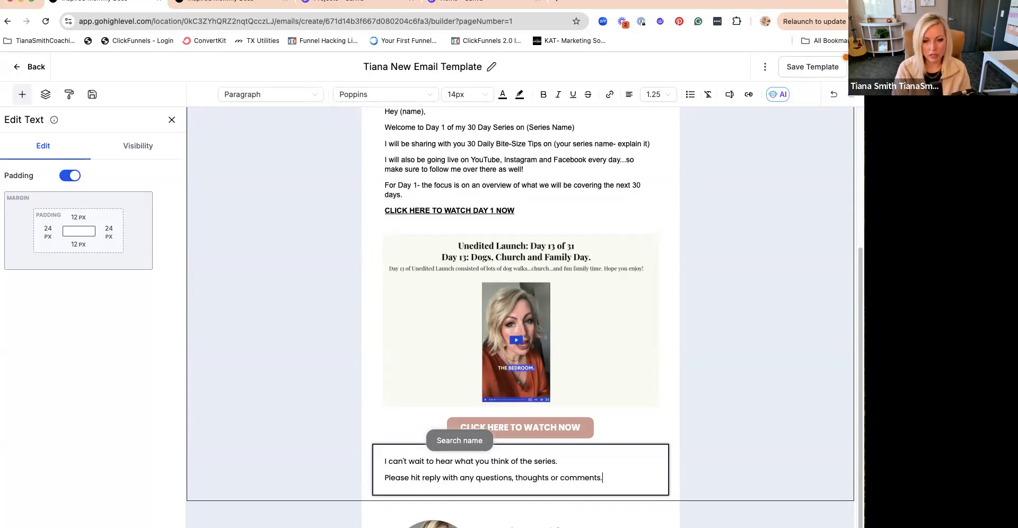
- Finish the closing text with two more paragraphs, "I read each email personally!" and "See you tomorrow!"
key(Return)
text(I real)
text( each email peron)
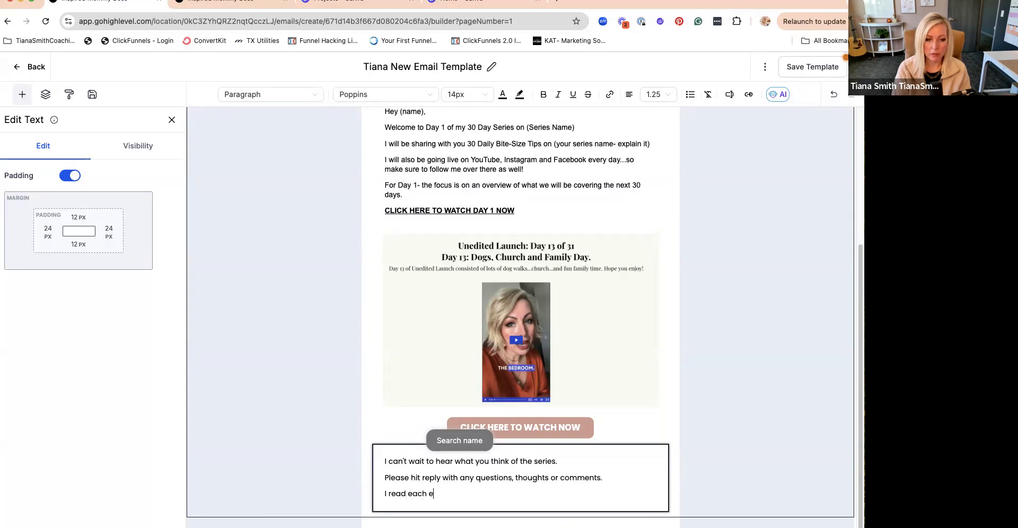
key(BackSpace)
key(BackSpace)
text(sonally!)
key(Return)
text(I l)
text(e you tomorrow!)
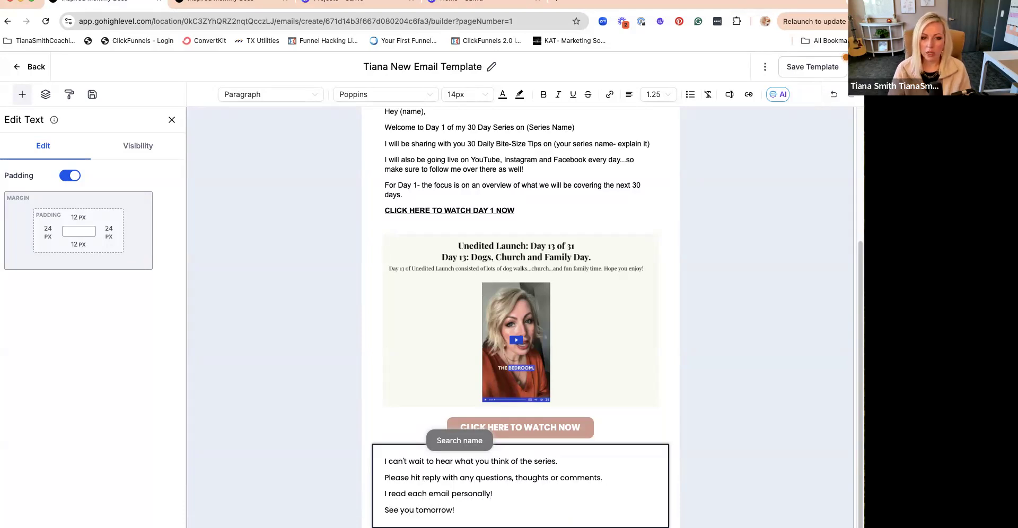
- Save the email template with its completed sample copy and links
scroll(765, 201, up, 4)
scroll(765, 201, down, 5)
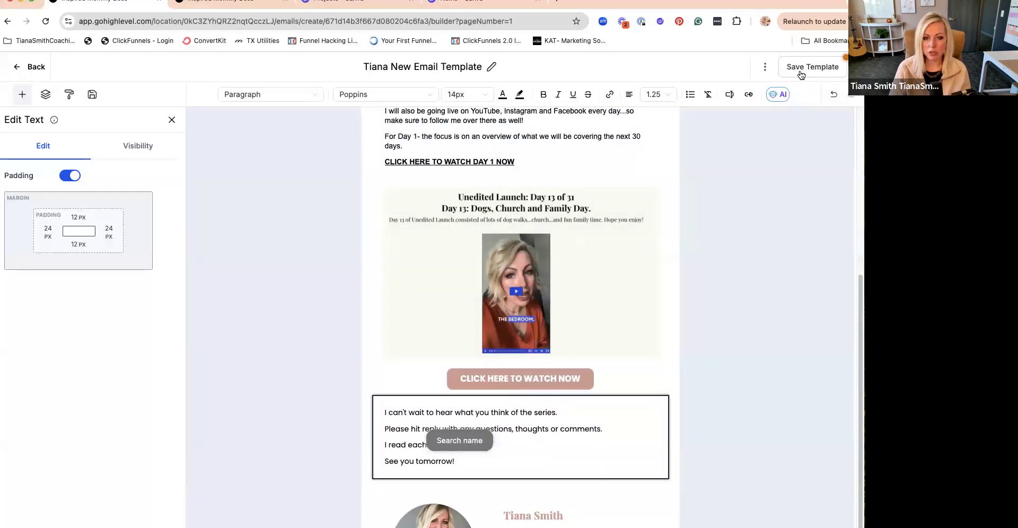
click(801, 68)
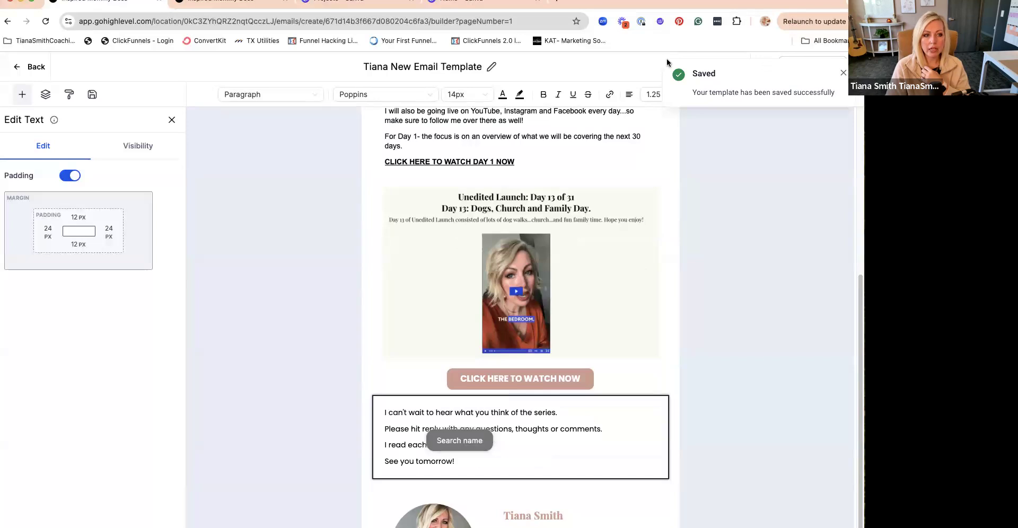
scroll(626, 308, up, 5)
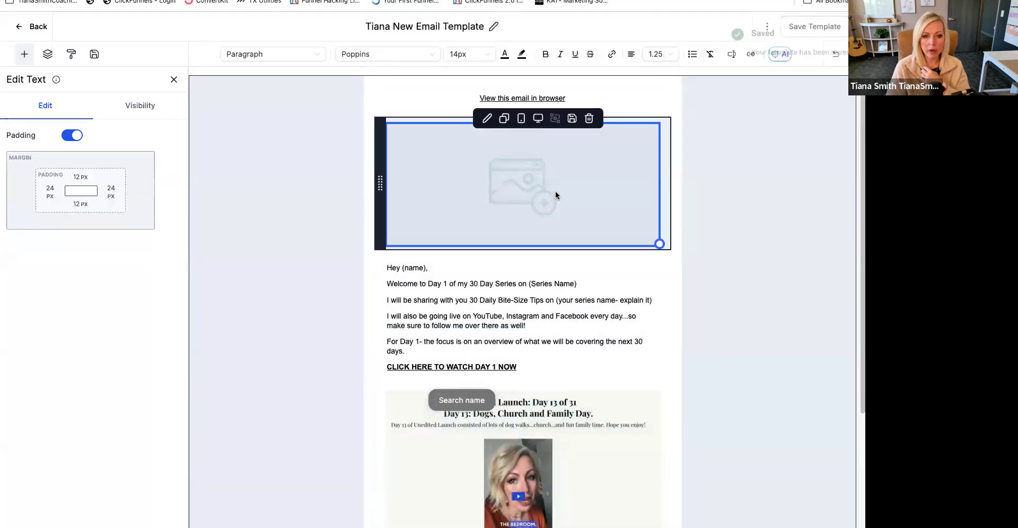
scroll(549, 198, down, 5)
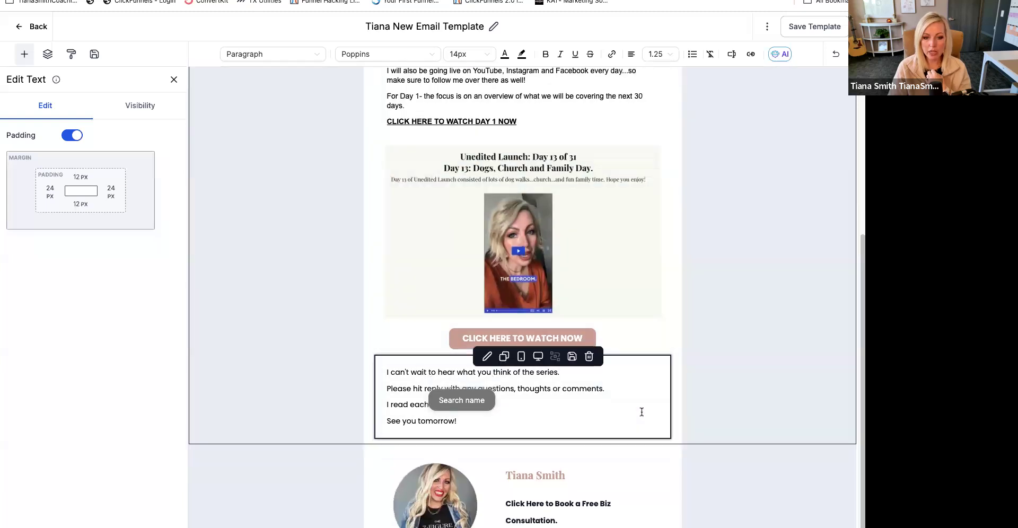
scroll(518, 175, up, 5)
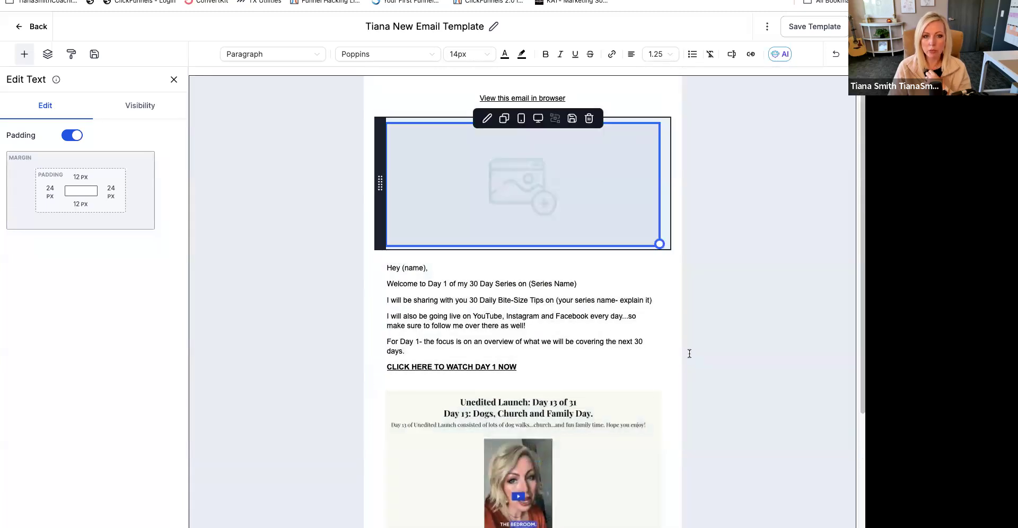
scroll(639, 343, down, 5)
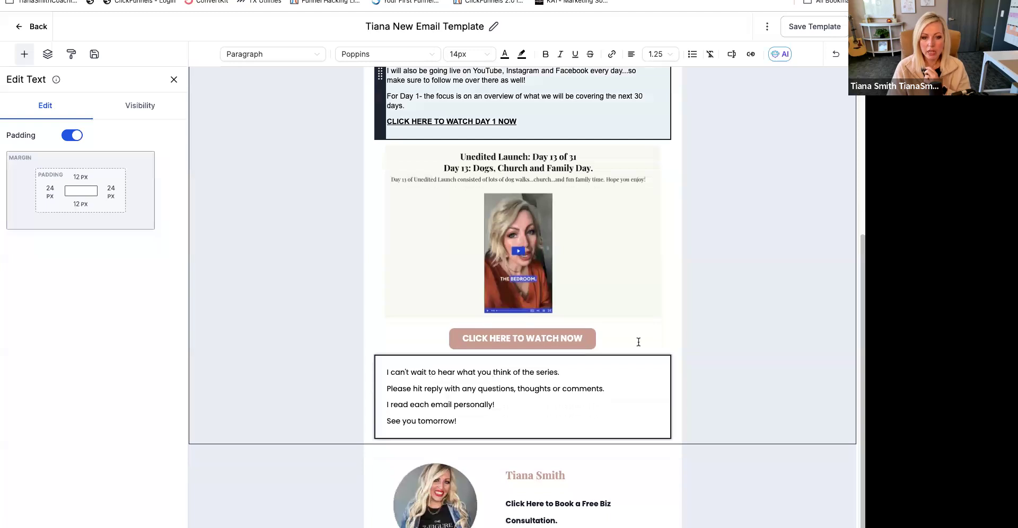
scroll(530, 238, up, 1)
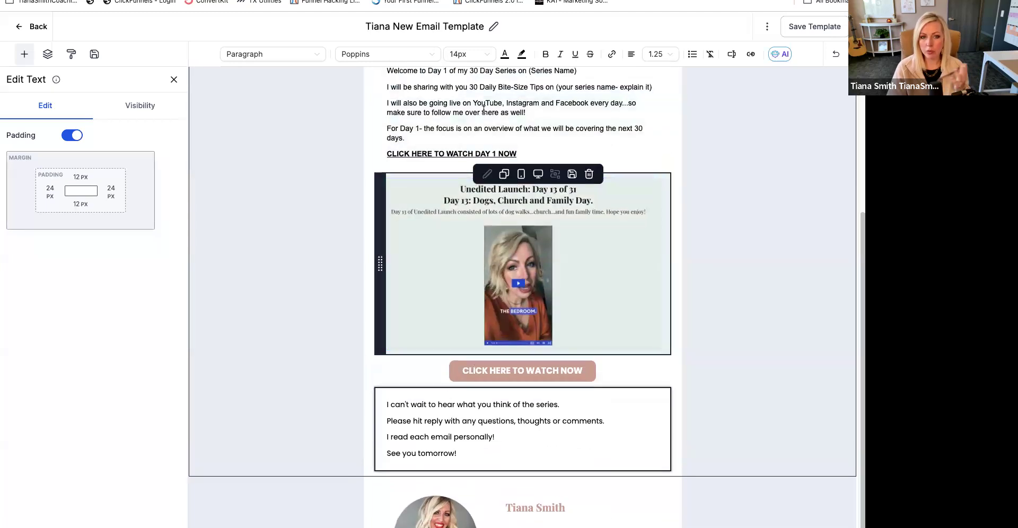
triple_click(545, 153)
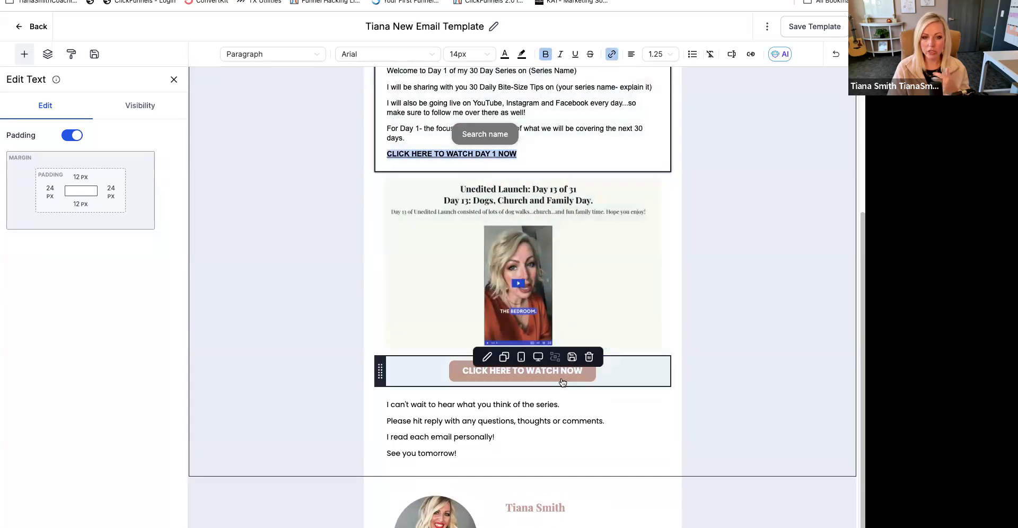
- Return to the email's empty header image block and switch to Canva to find a header design
scroll(631, 365, up, 4)
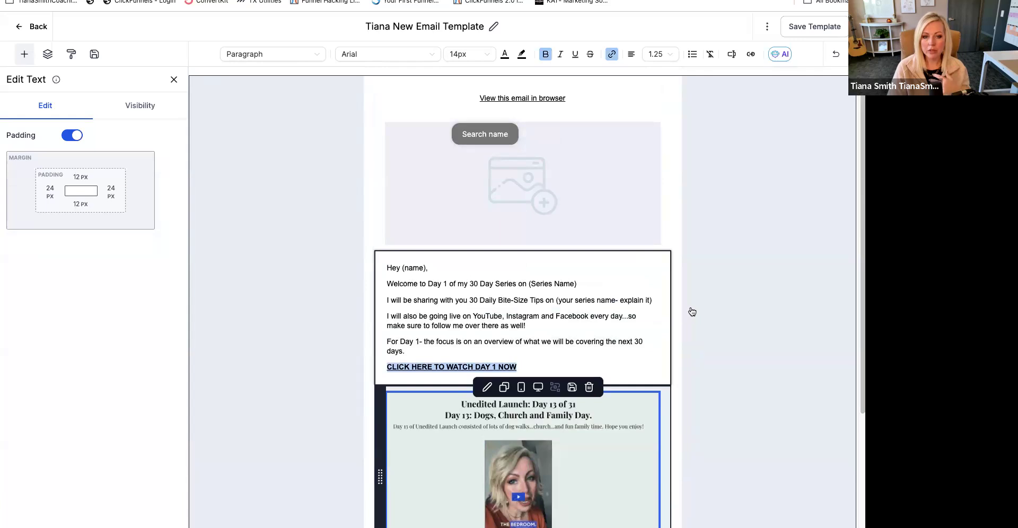
click(654, 321)
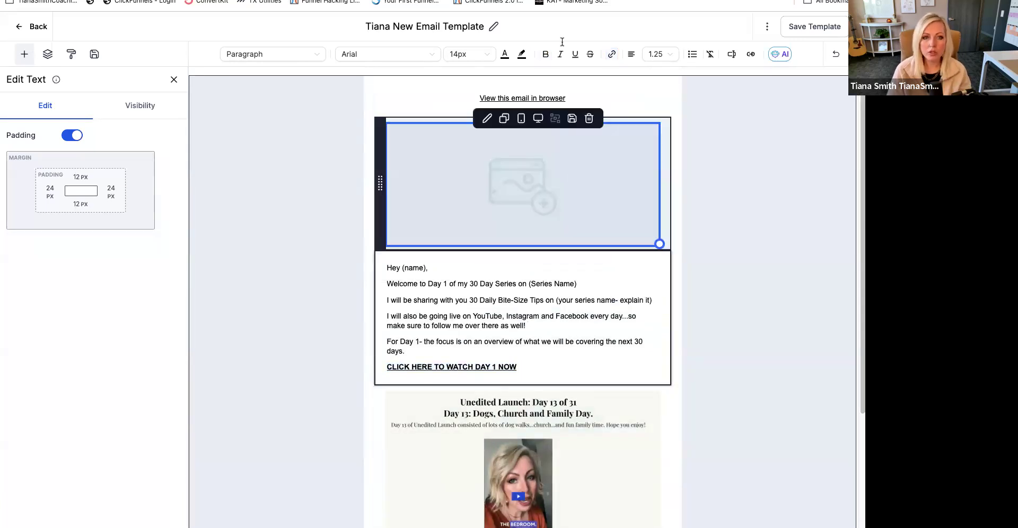
click(657, 1)
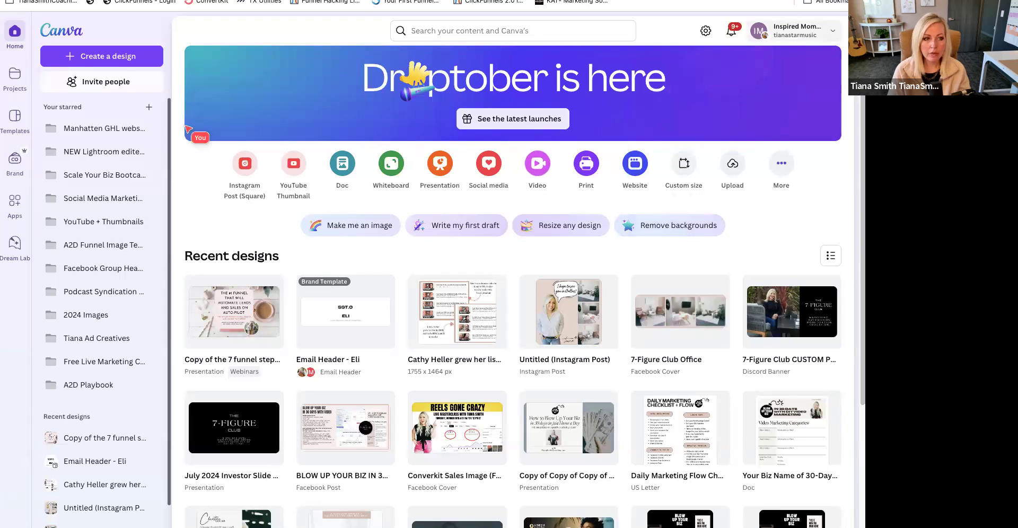
- Search the new-design formats for "newsletter header" and try the Email Newsletter format
click(104, 55)
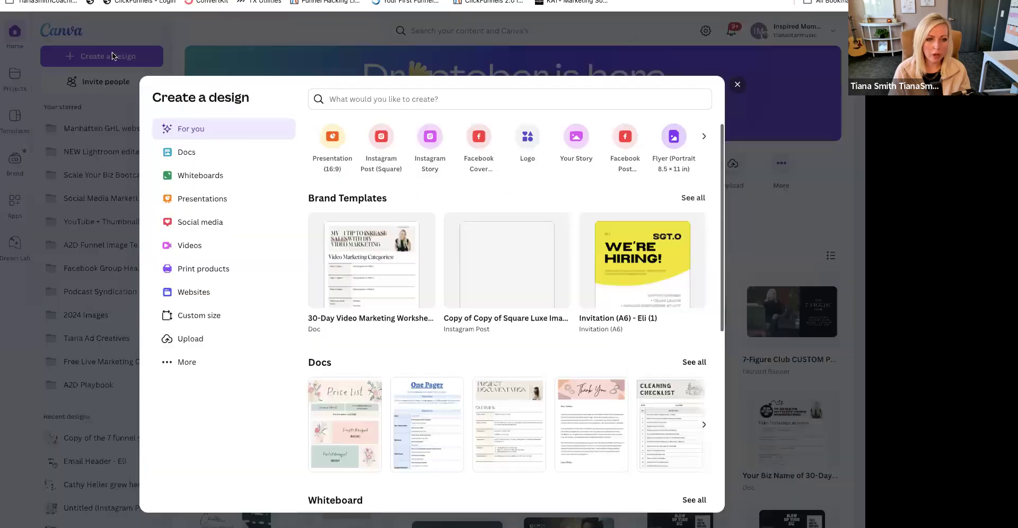
text(newsletter header)
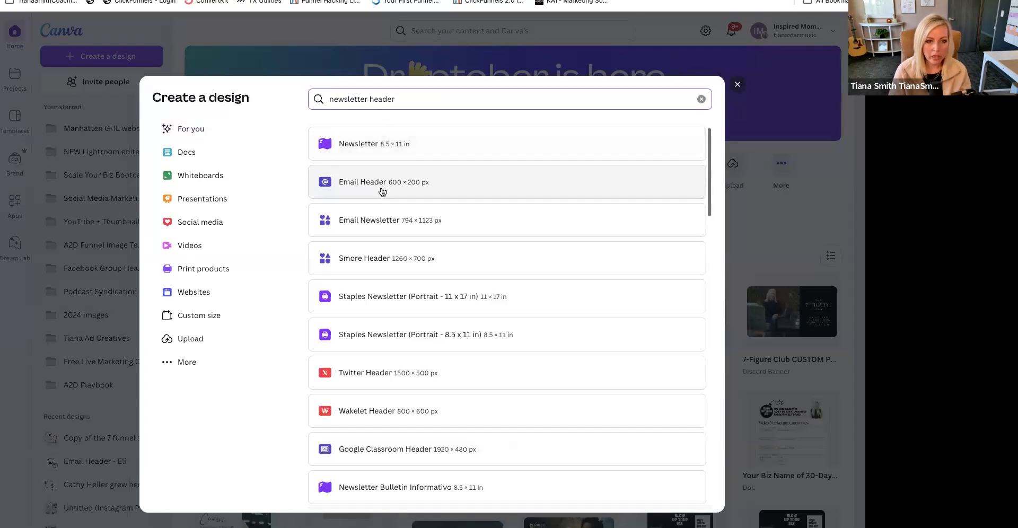
click(382, 228)
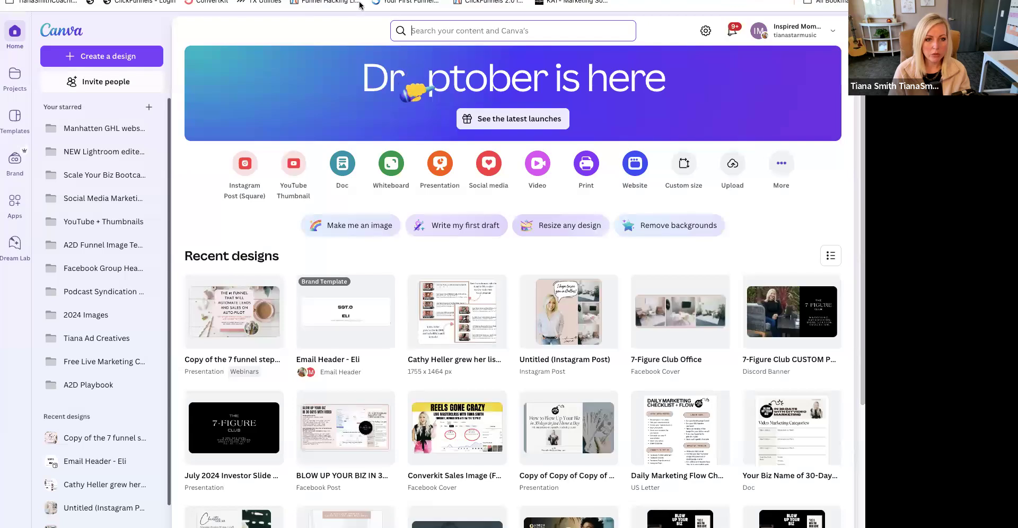
- Search for "email header" and limit the search to Canva Templates
text(email head)
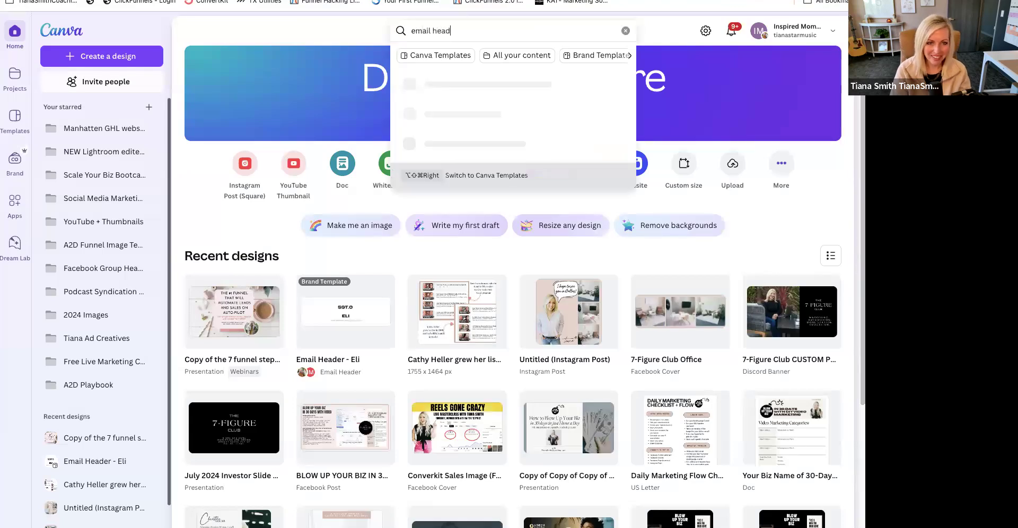
text(er)
key(Return)
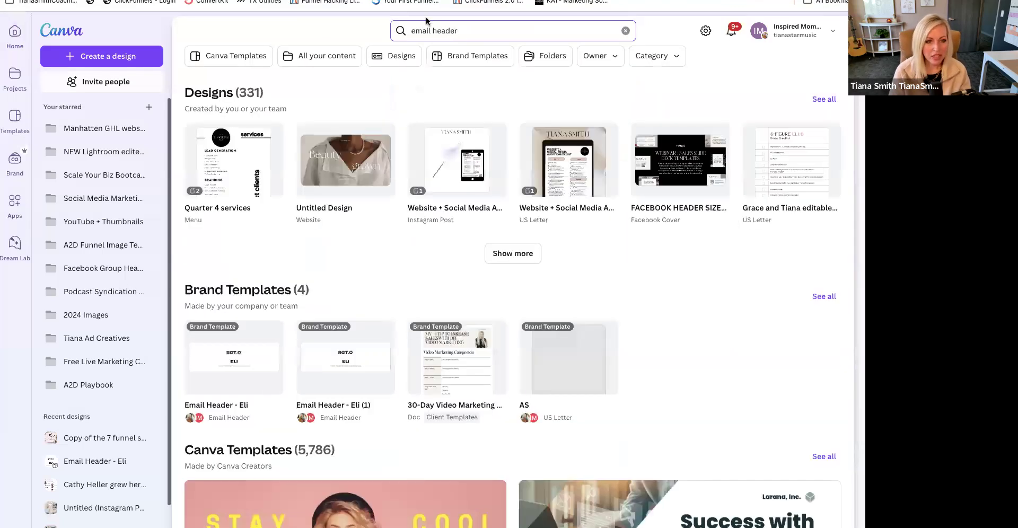
click(503, 33)
click(448, 57)
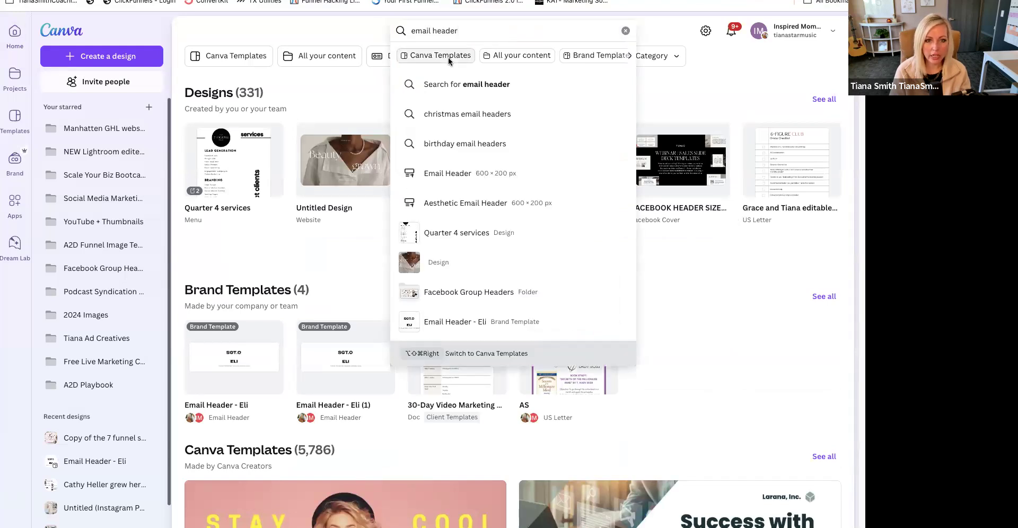
click(497, 89)
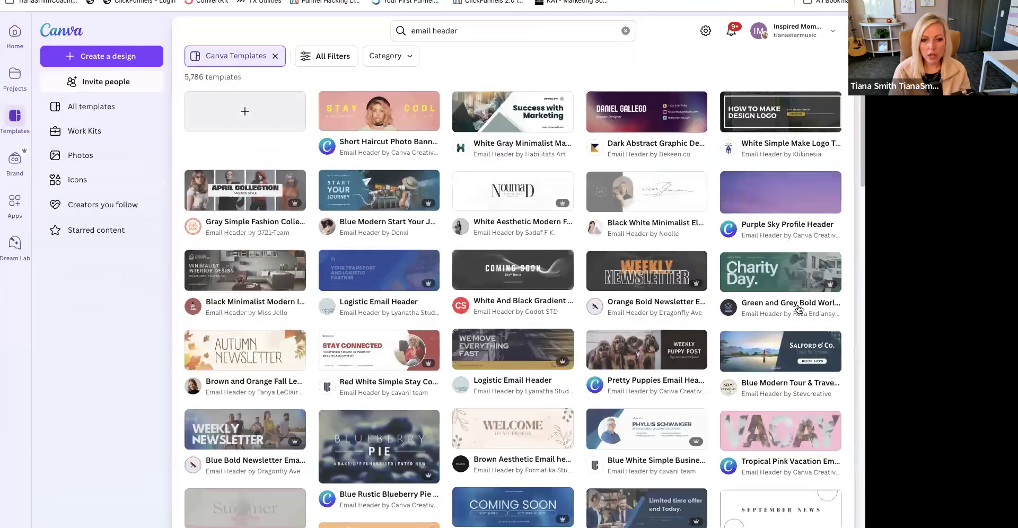
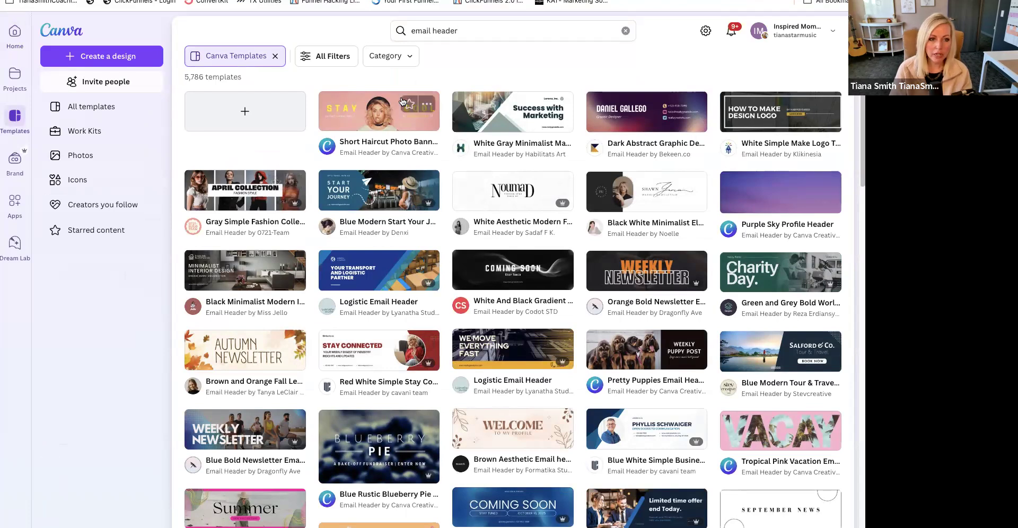
- Start a design from the Short Haircut Photo Banner email header template and duplicate its page
click(408, 117)
click(640, 198)
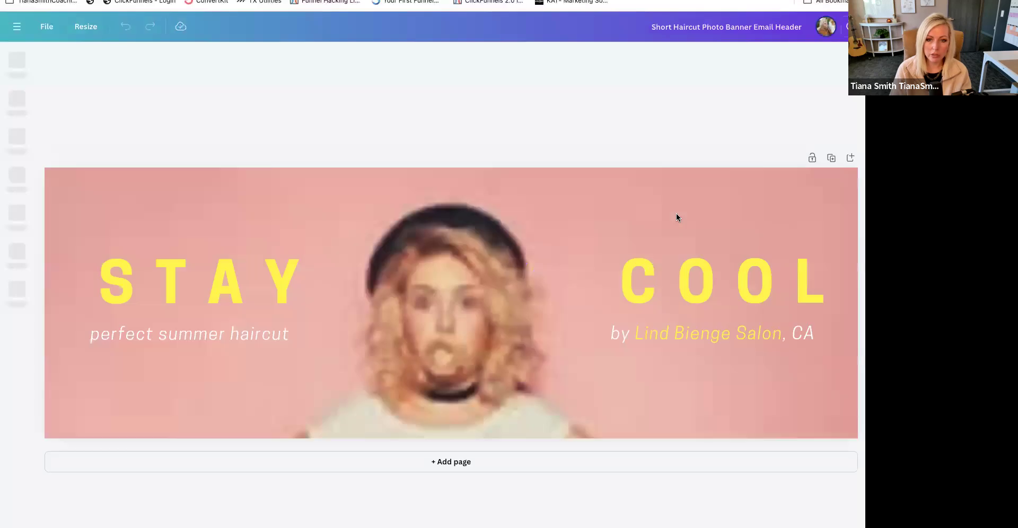
click(832, 157)
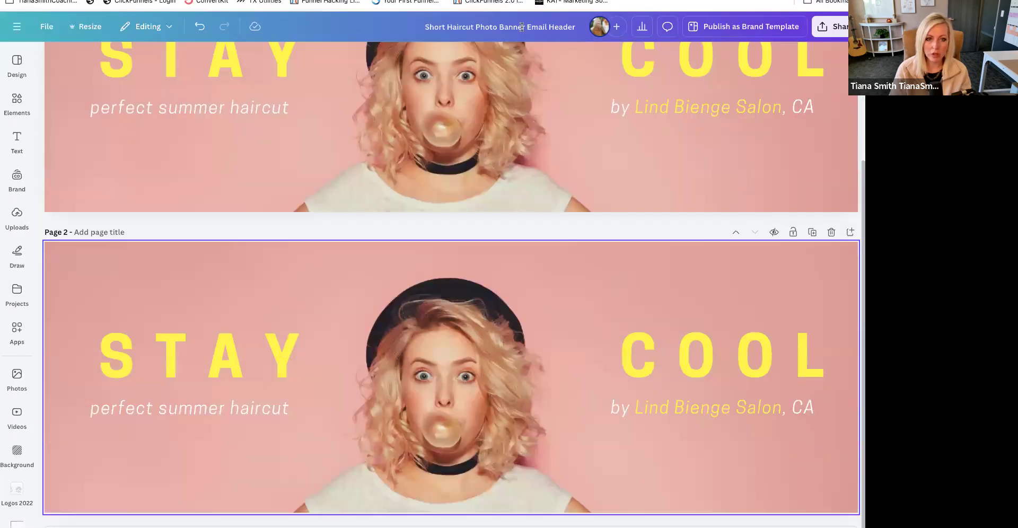
- Rename the design as "GHL Email Header Templates"
click(522, 26)
text(GHL E)
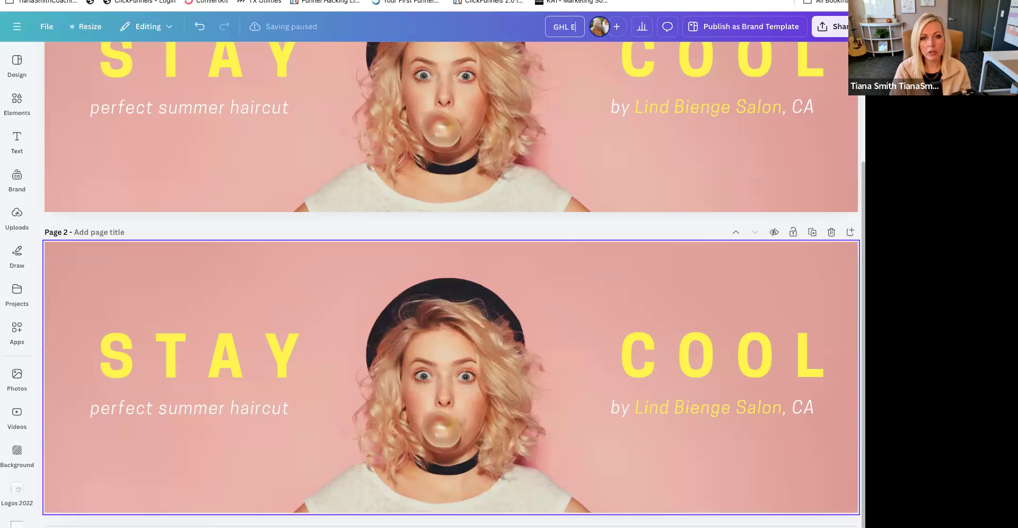
text(mail Header TEmplates)
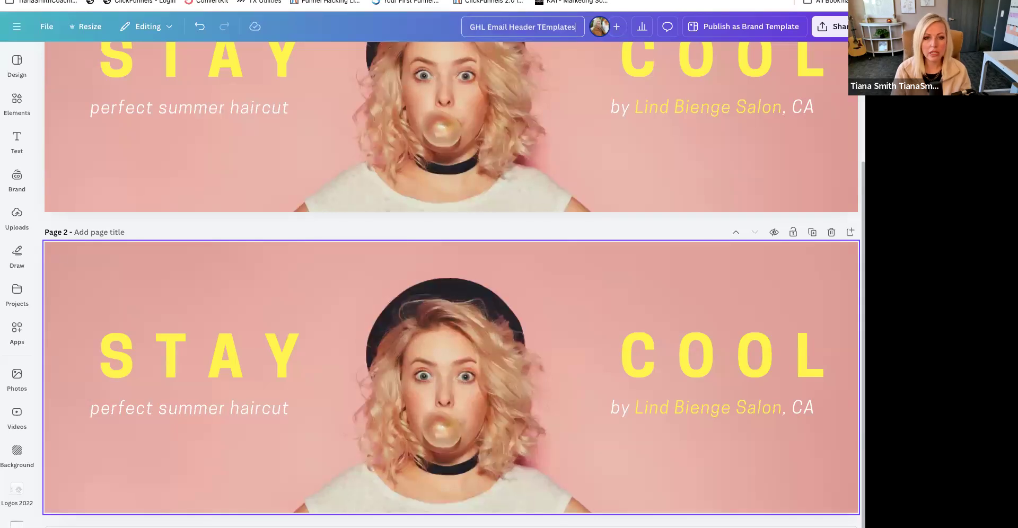
key(BackSpace)
key(BackSpace)
key(BackSpace)
text(emplates)
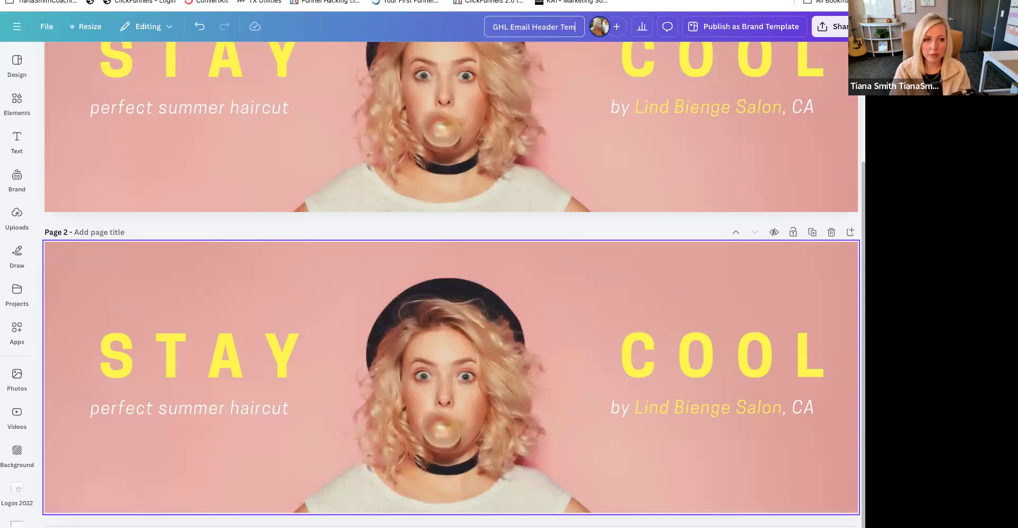
click(470, 327)
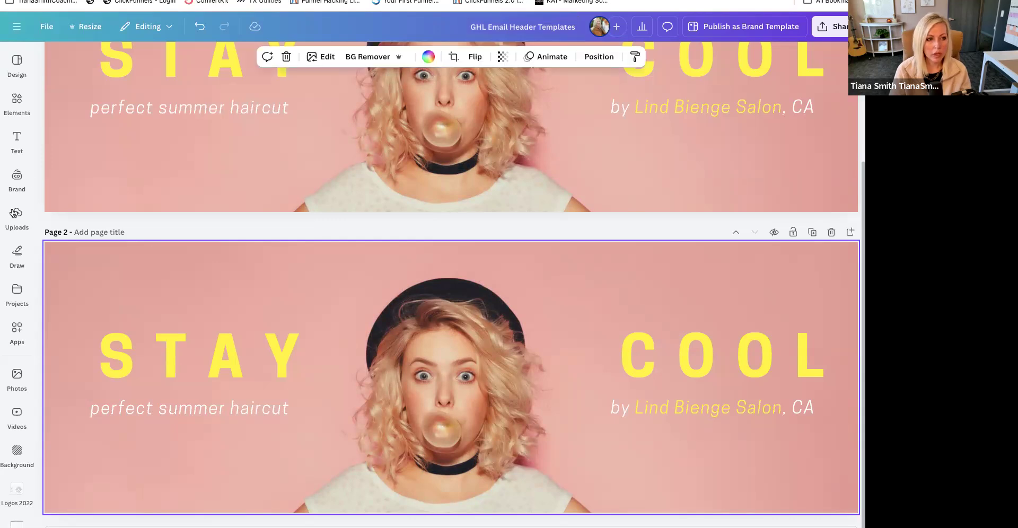
- Apply the Yellow Bold and Professional Business Newsletter Email Header template to page 2
click(17, 66)
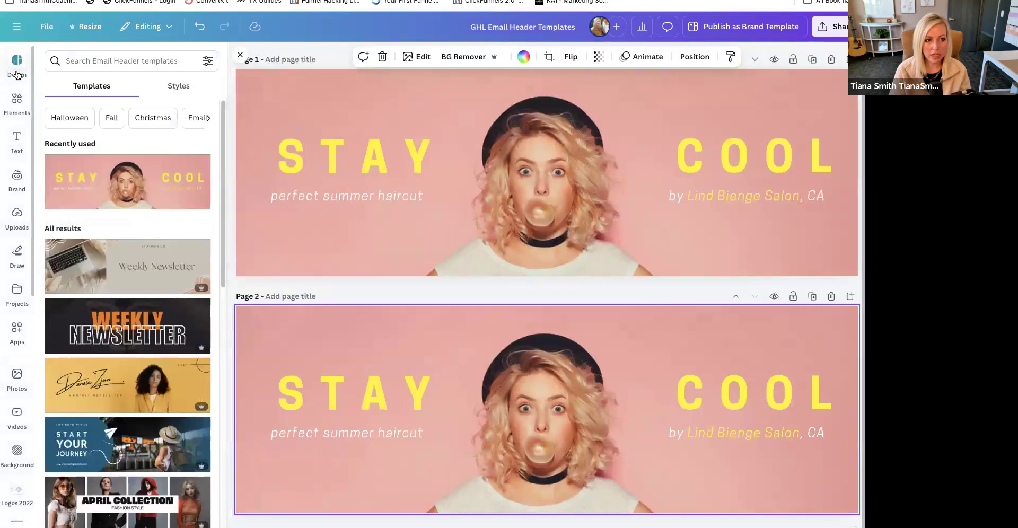
scroll(150, 235, down, 2)
click(116, 338)
click(398, 322)
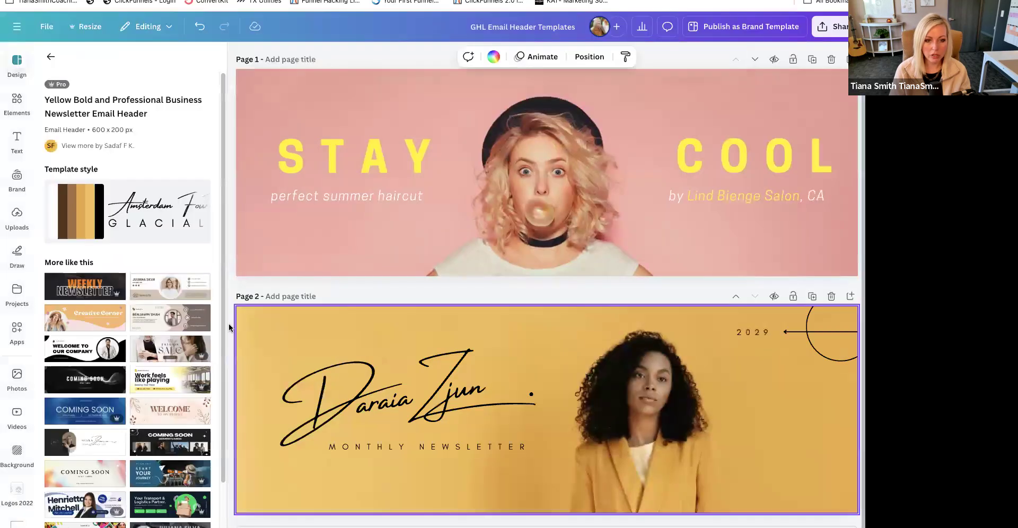
scroll(638, 410, up, 1)
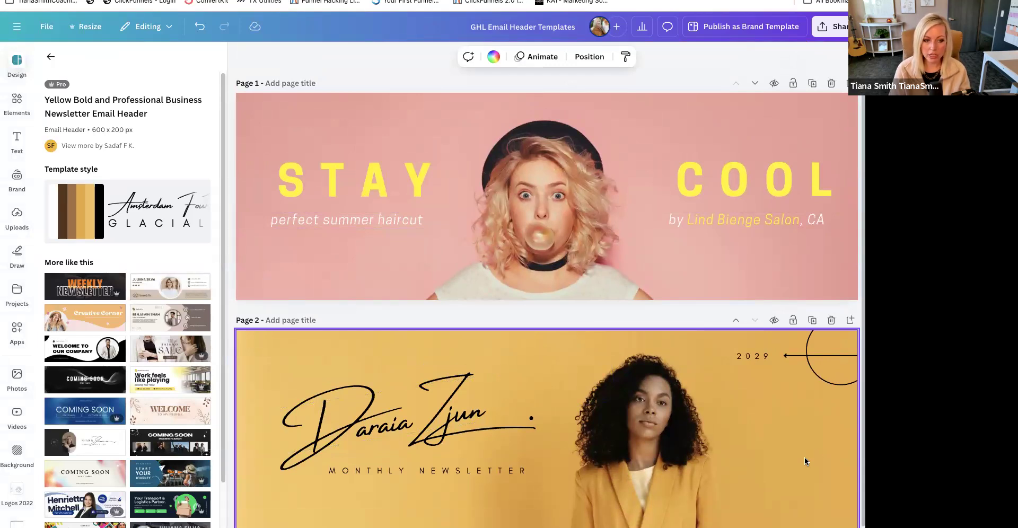
click(610, 267)
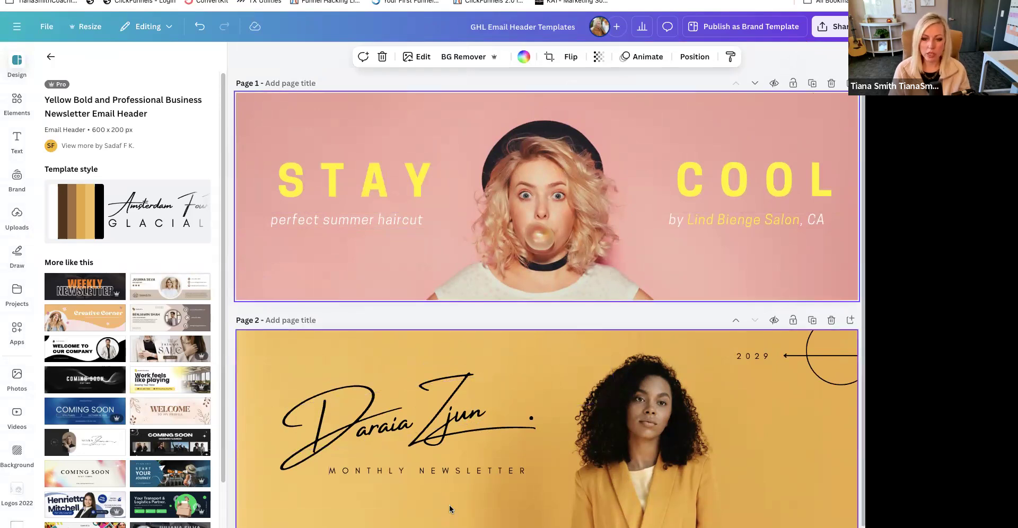
scroll(462, 500, down, 1)
scroll(462, 500, up, 1)
click(529, 310)
click(545, 259)
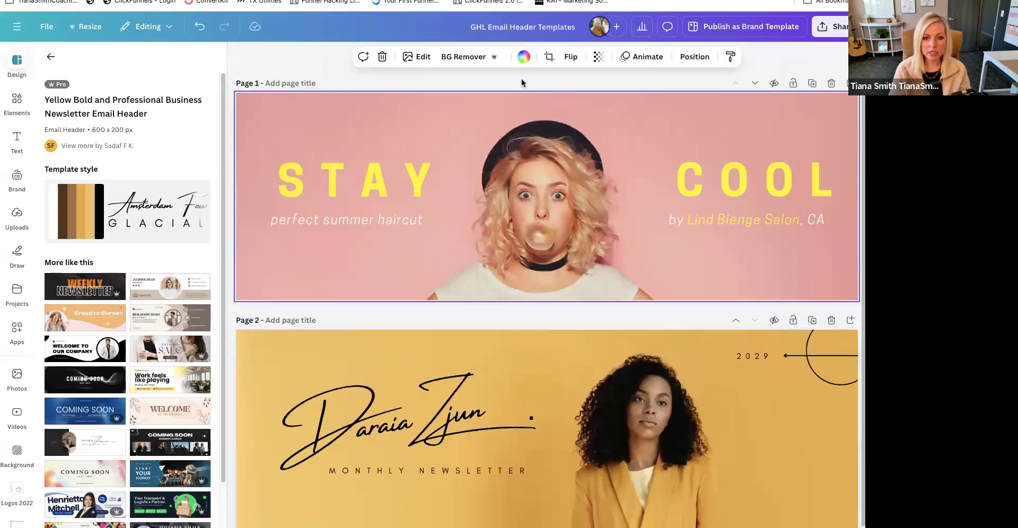
click(639, 444)
mouse_move(647, 449)
mouse_down()
mouse_move(603, 449)
mouse_move(643, 450)
mouse_up()
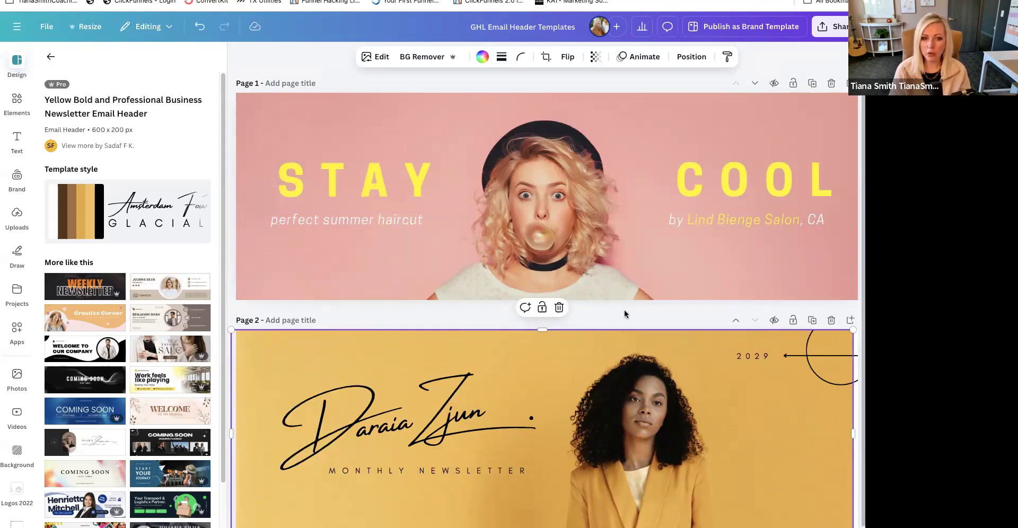
- Duplicate the pink header page and the yellow header page, and return to page 1
click(812, 84)
click(816, 320)
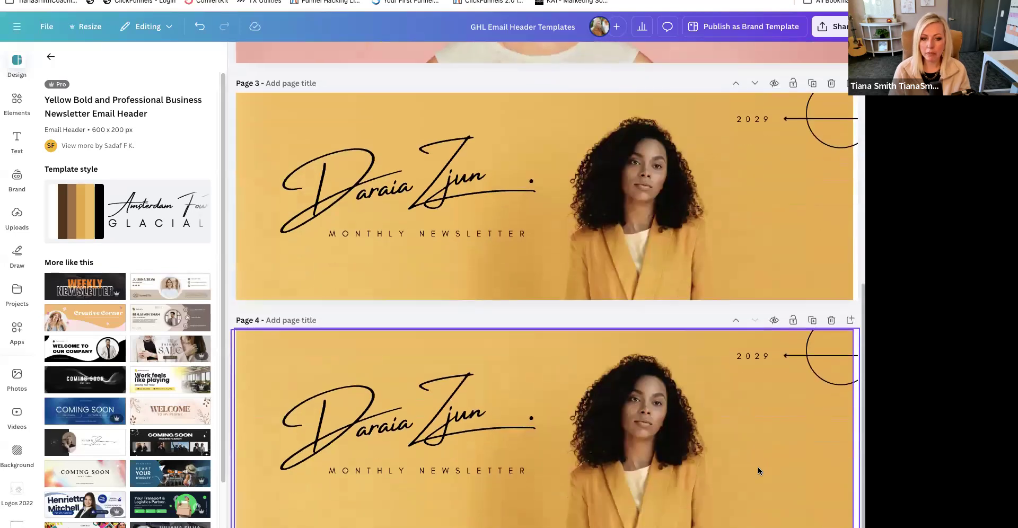
scroll(758, 468, up, 10)
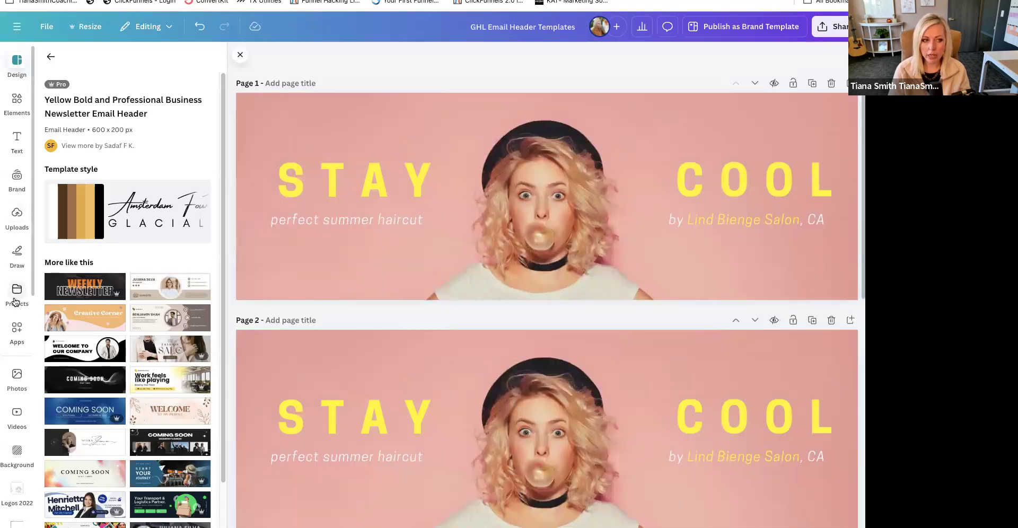
- Look through the uploaded images and search the stock photos for "pink ombre background"
click(15, 214)
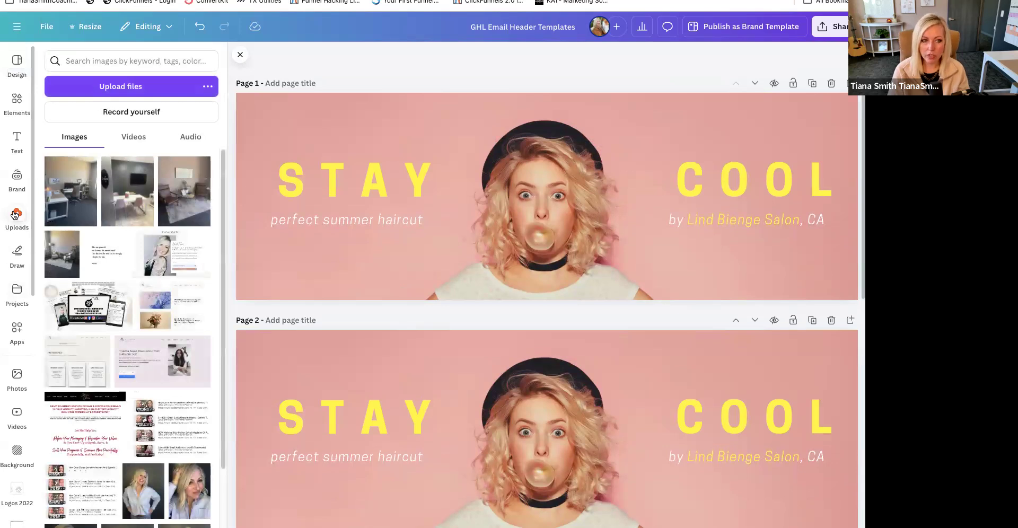
scroll(93, 350, down, 3)
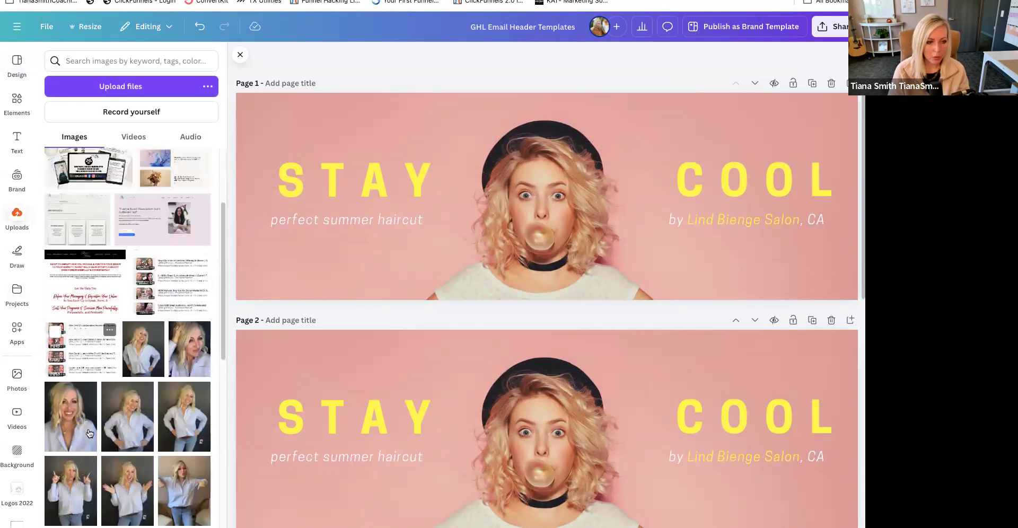
click(391, 363)
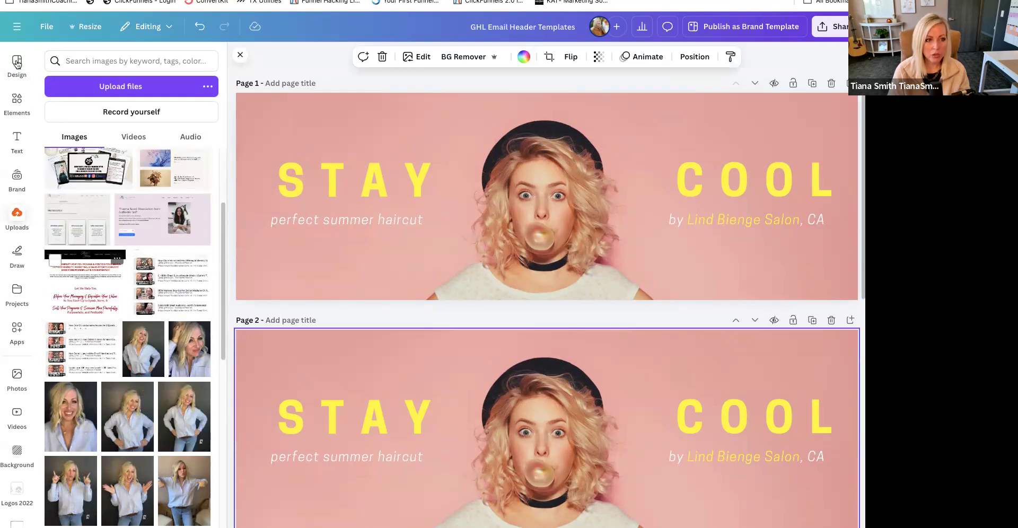
click(17, 377)
click(137, 60)
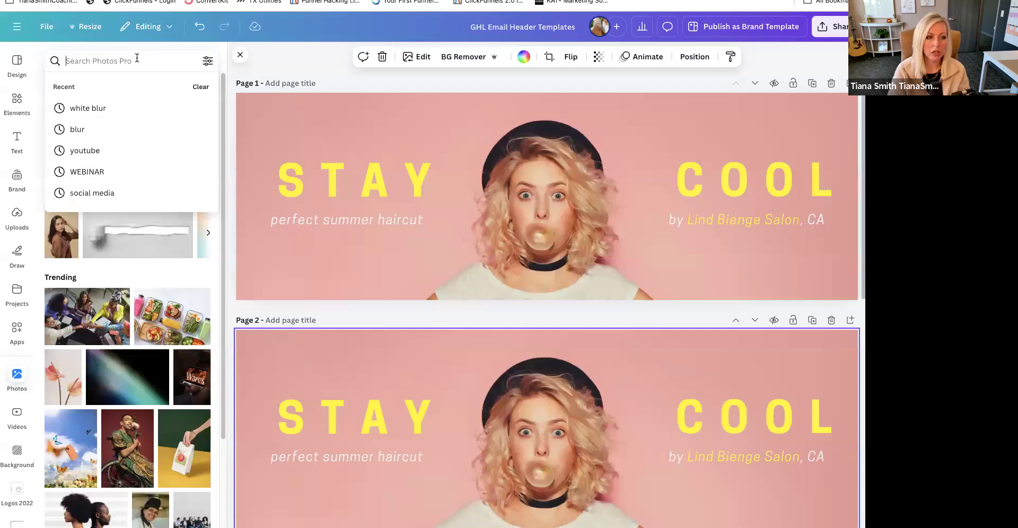
text(pink)
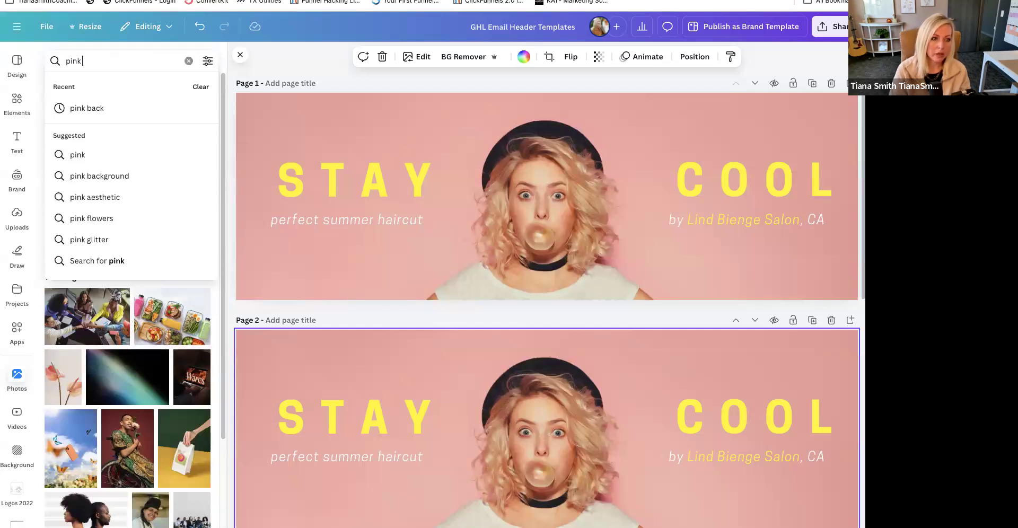
text( ombre)
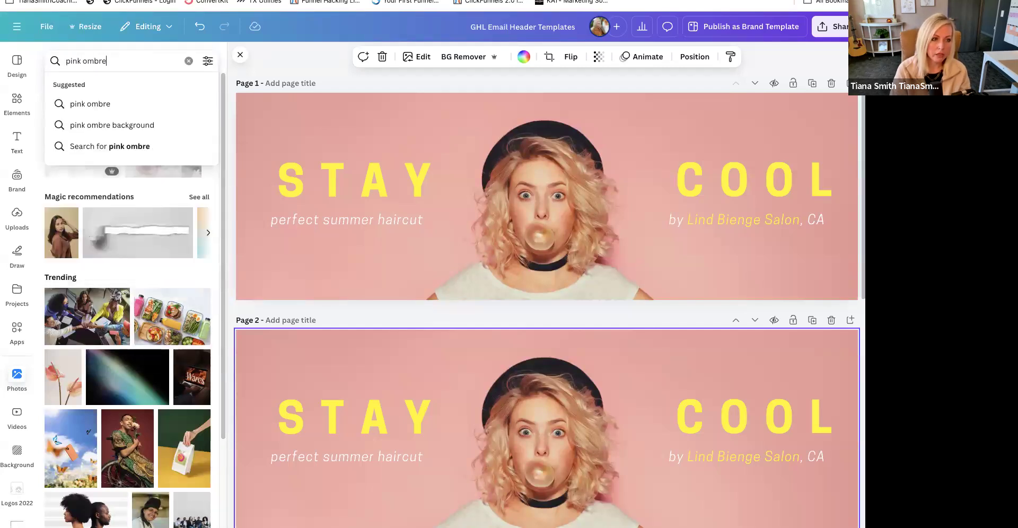
click(126, 125)
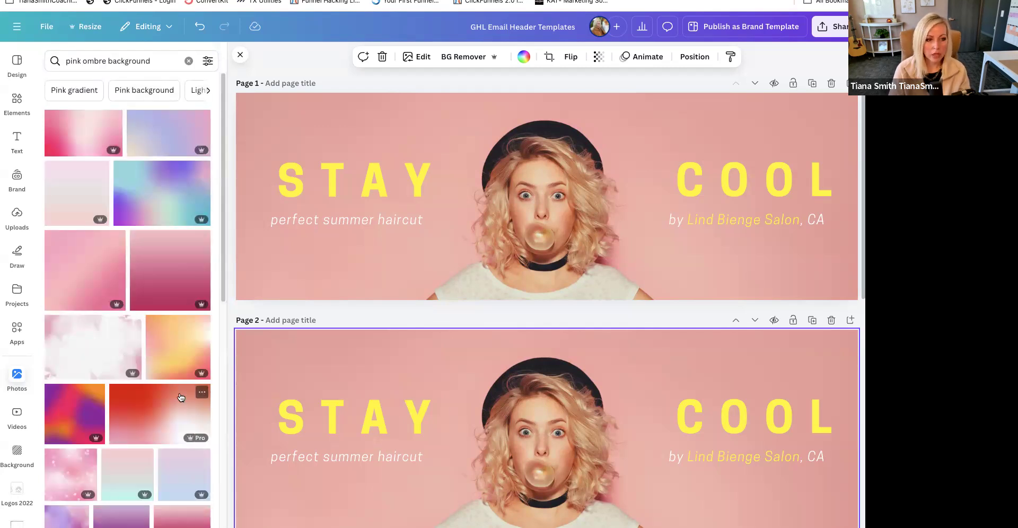
- Try a soft dusty-pink gradient photo as the background of page 2 and make it more transparent
scroll(181, 403, down, 1)
scroll(180, 402, down, 4)
drag(155, 443, 243, 367)
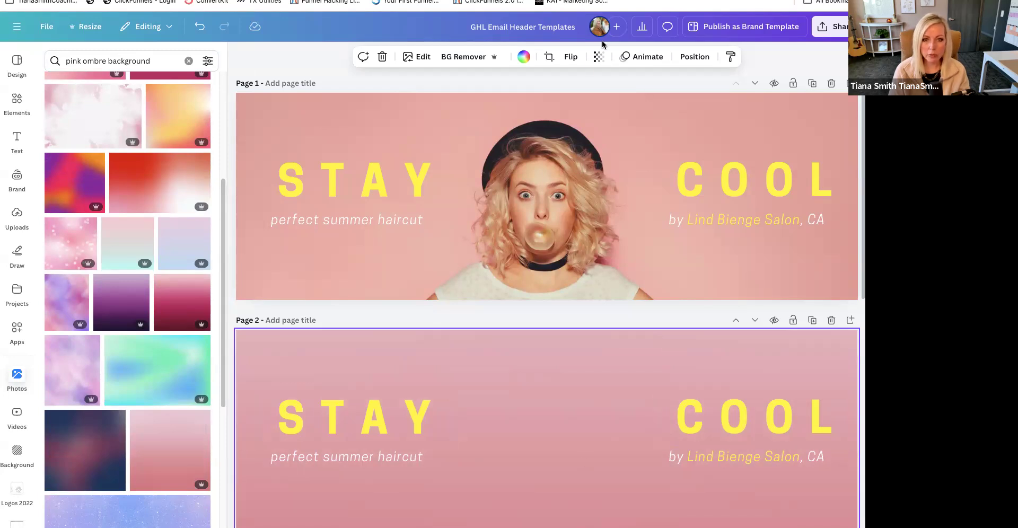
click(598, 57)
mouse_move(620, 100)
mouse_down()
mouse_move(595, 105)
mouse_move(630, 107)
mouse_move(607, 106)
mouse_up()
- Replace the background of page 2 with the red-to-white gradient photo and set its transparency to 40
drag(201, 162, 310, 337)
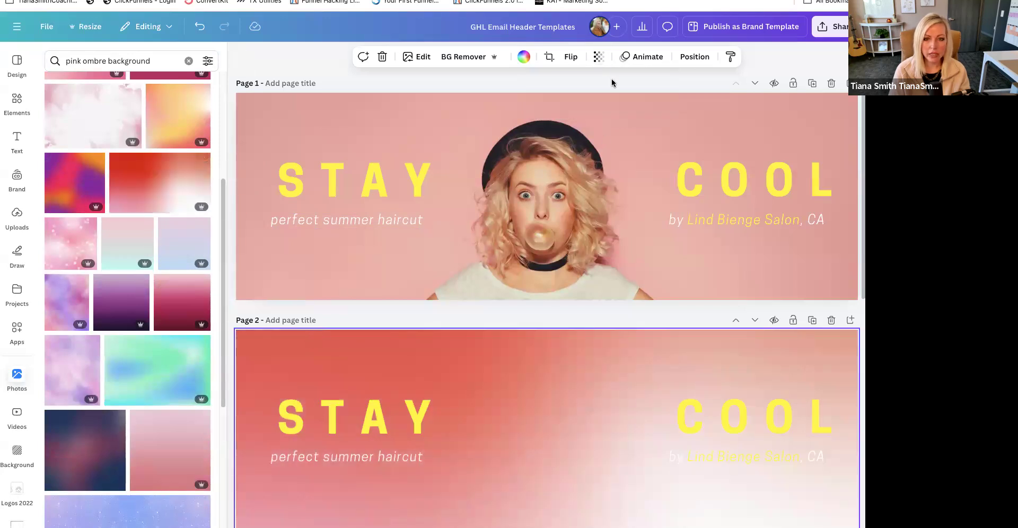
click(606, 63)
drag(603, 100, 577, 103)
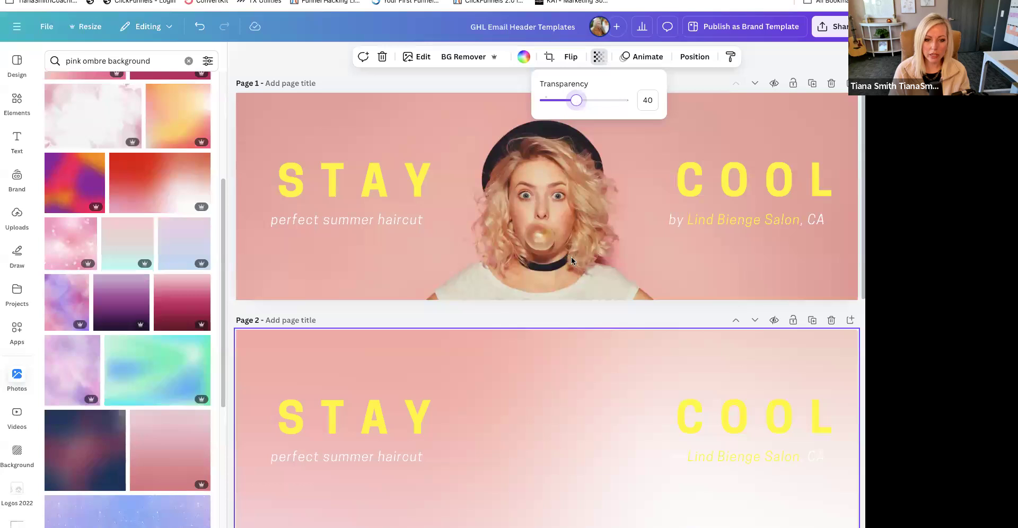
click(631, 427)
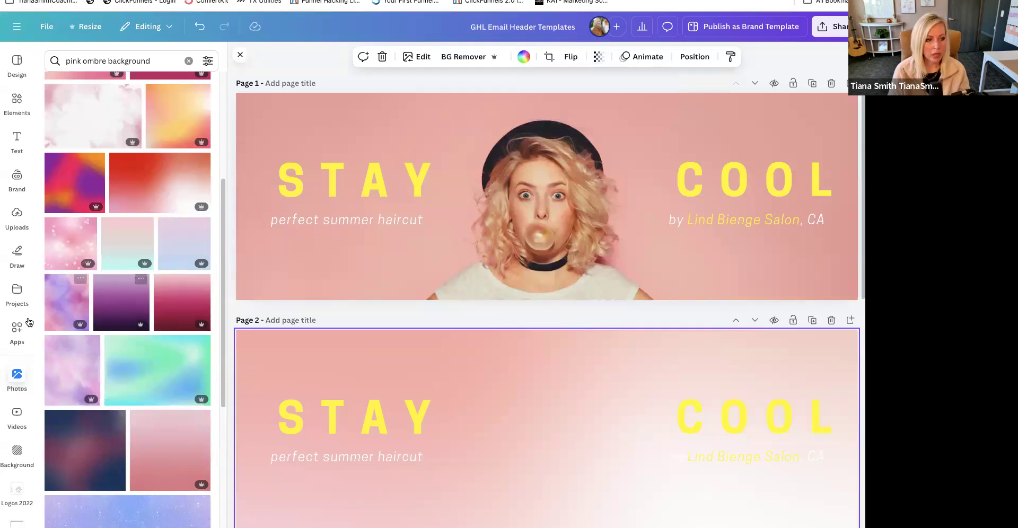
- Try the uploaded close-up portrait, enlarged, over the woman on page 1, and undo its placement
click(17, 215)
scroll(150, 443, down, 1)
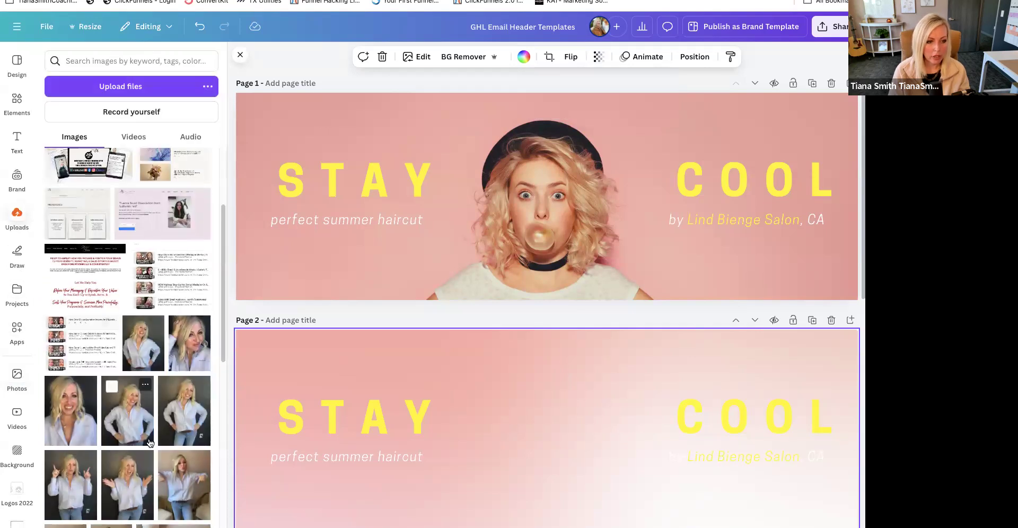
scroll(150, 444, down, 1)
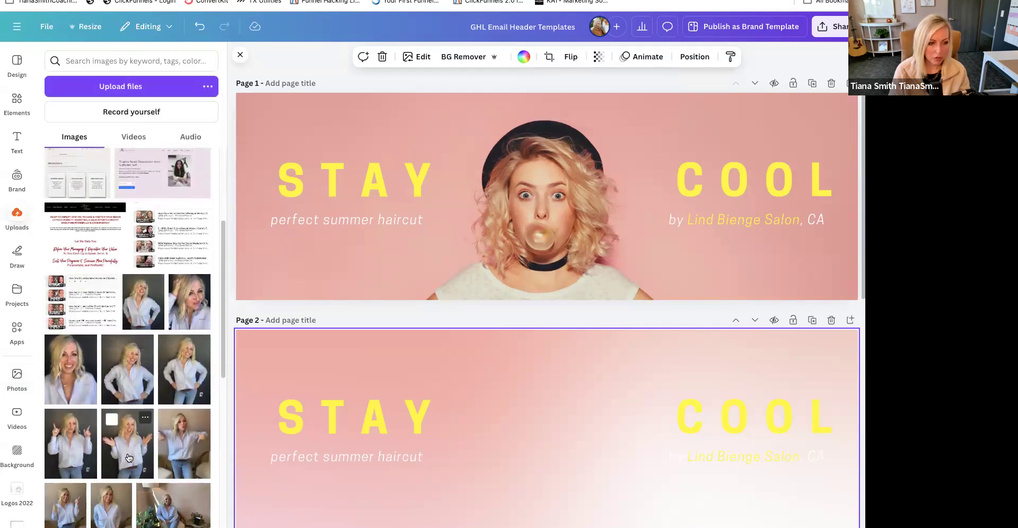
click(72, 382)
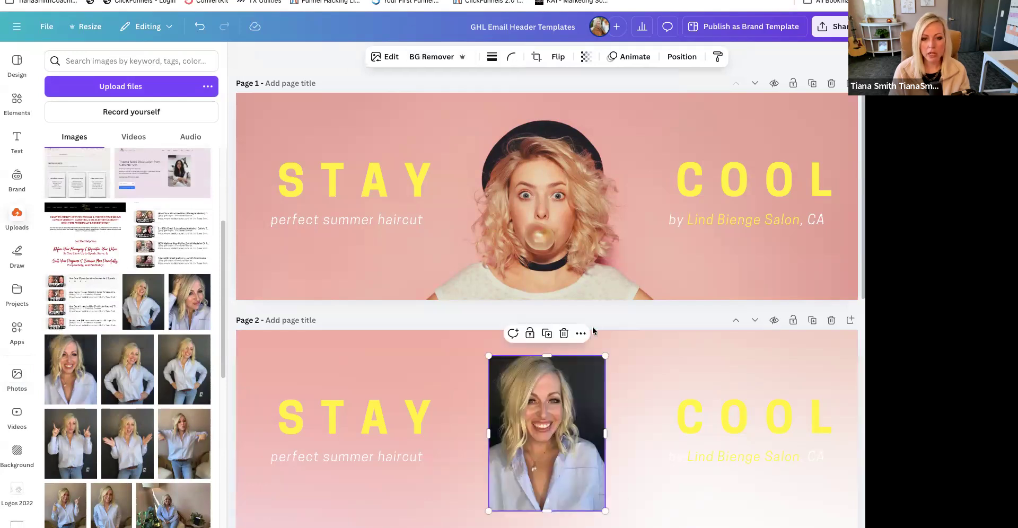
drag(552, 429, 602, 255)
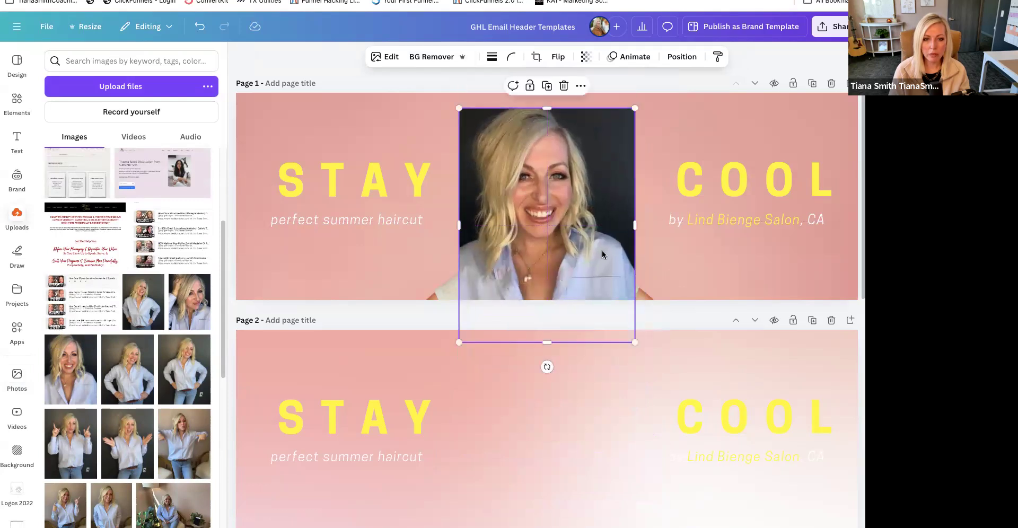
drag(635, 110, 648, 91)
mouse_move(568, 216)
mouse_down()
mouse_move(575, 239)
mouse_move(570, 220)
mouse_up()
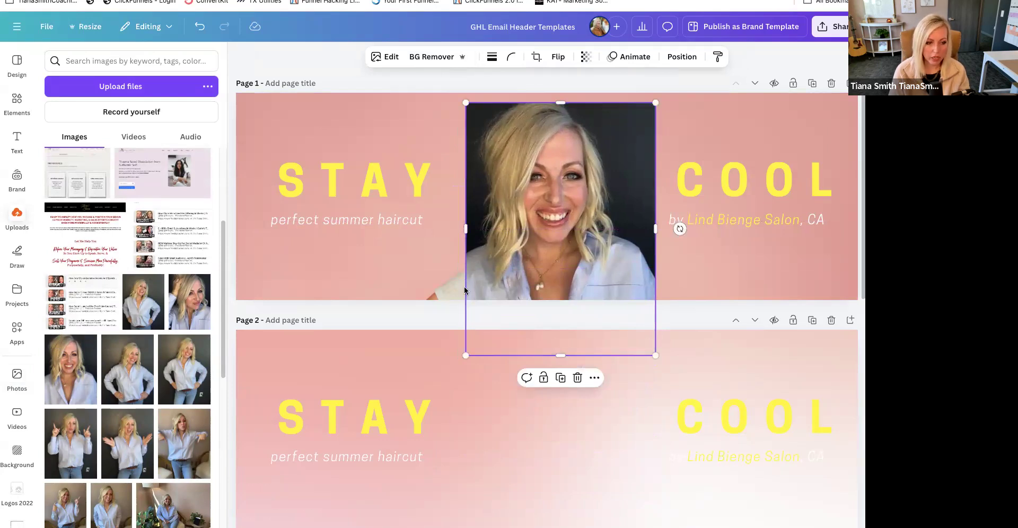
scroll(128, 340, down, 3)
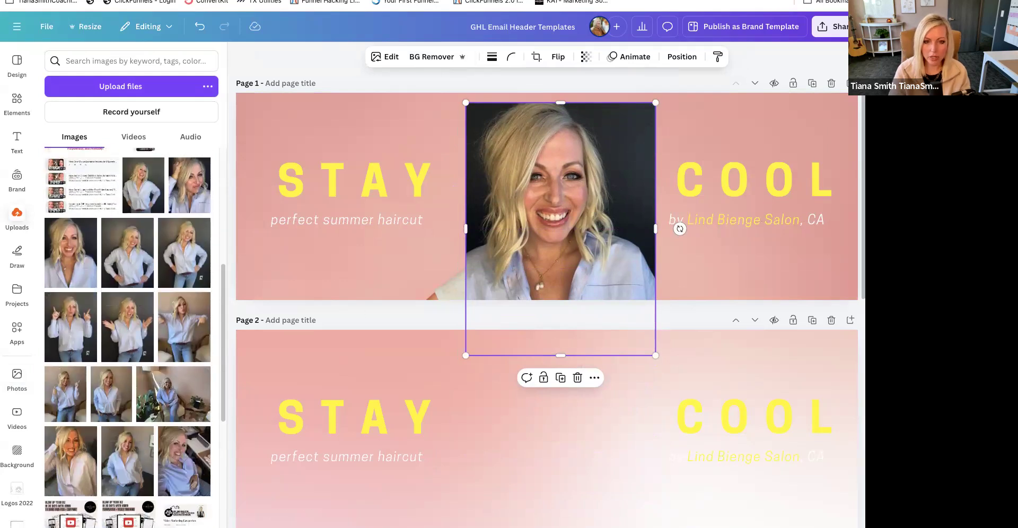
key(ctrl+z)
- Try two uploaded waist-up portraits in a light blue shirt on page 1 and delete both
click(131, 464)
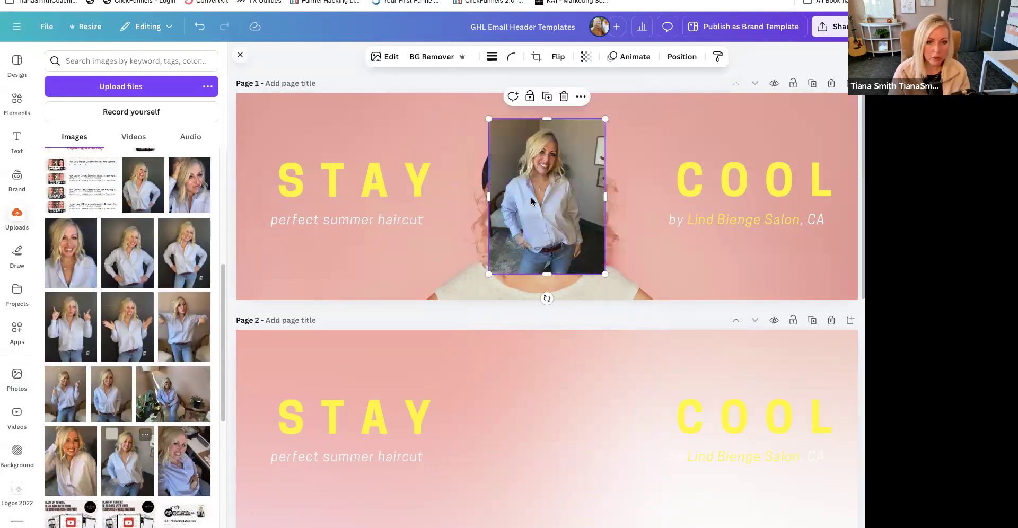
click(99, 405)
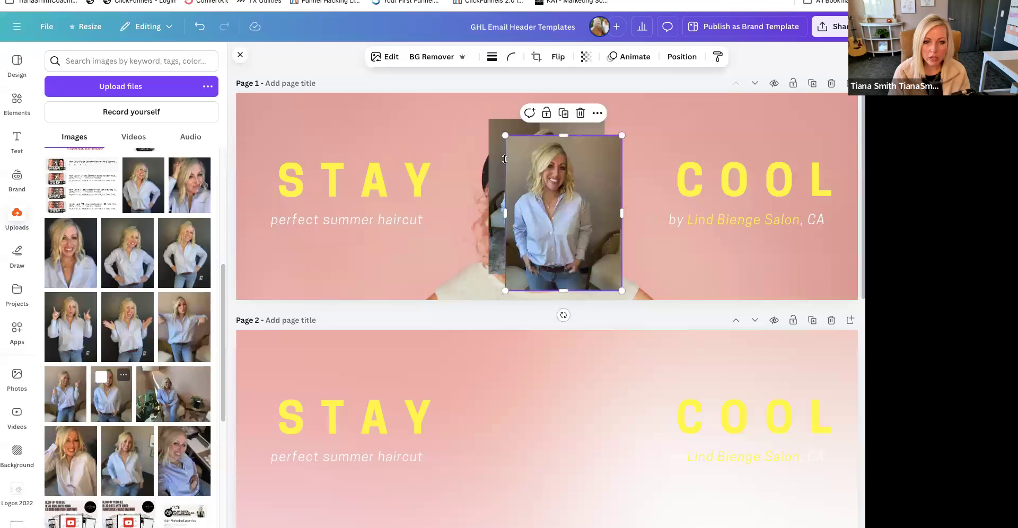
key(Delete)
click(503, 156)
key(Delete)
- Place an uploaded waist-up portrait in a light blue shirt on page 1 and enlarge it over the woman
click(112, 392)
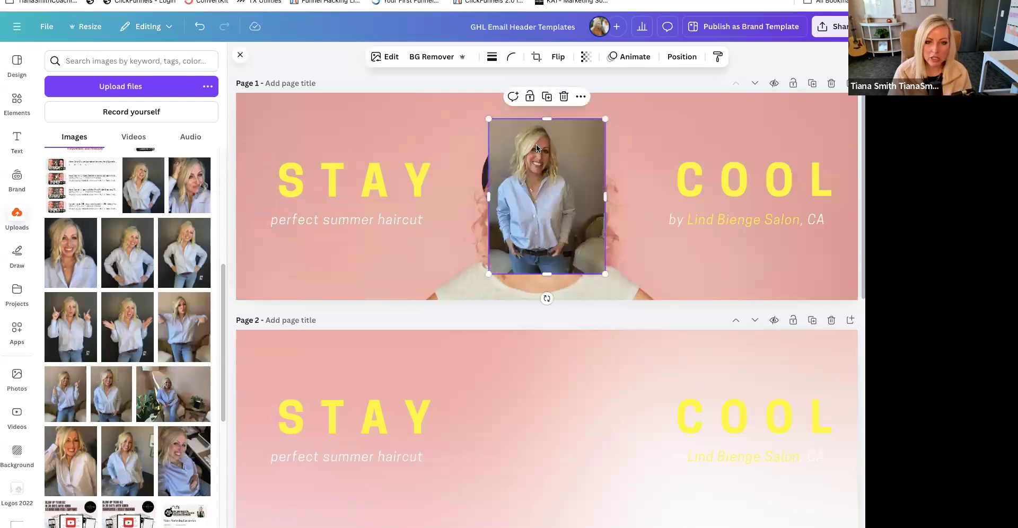
drag(605, 119, 553, 237)
drag(648, 136, 752, 43)
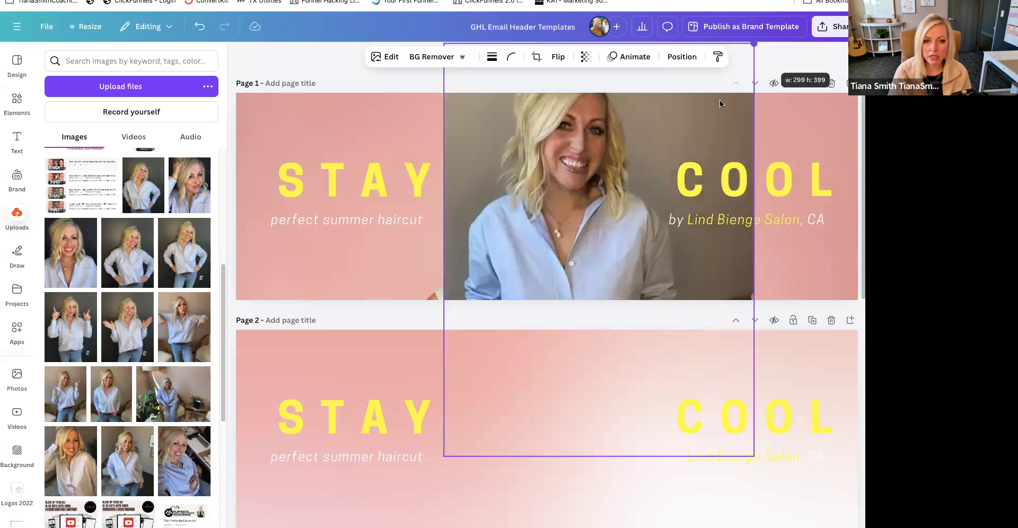
drag(555, 273, 565, 267)
- Remove the background of the page 1 portrait, then enlarge and reposition it to cover the woman
click(433, 57)
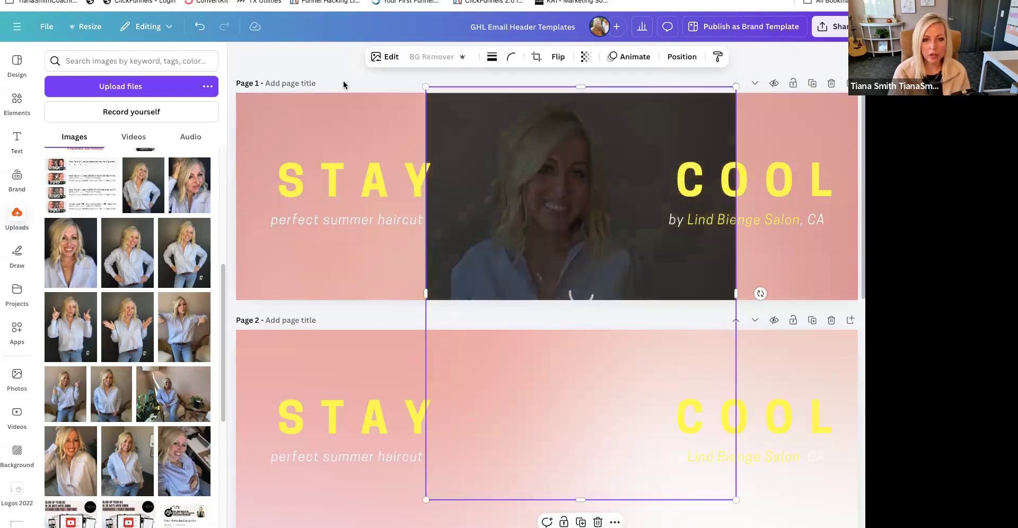
mouse_move(539, 230)
mouse_down()
mouse_move(522, 239)
mouse_move(530, 244)
mouse_up()
drag(727, 100, 761, 57)
mouse_move(541, 228)
mouse_down()
mouse_move(535, 248)
mouse_move(528, 241)
mouse_up()
drag(530, 248, 531, 245)
- Apply the first Vintage filter to the cut-out portrait and nudge it slightly down
click(380, 58)
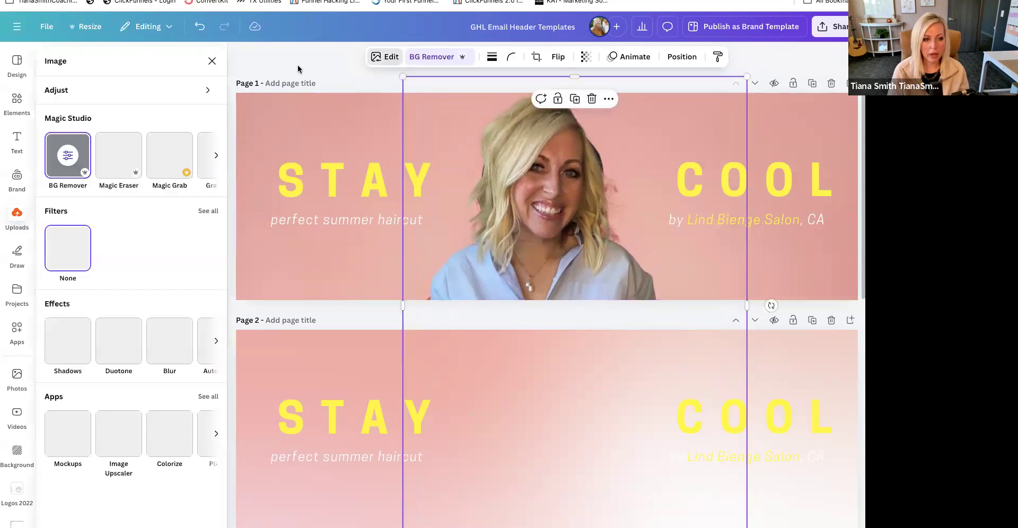
click(208, 212)
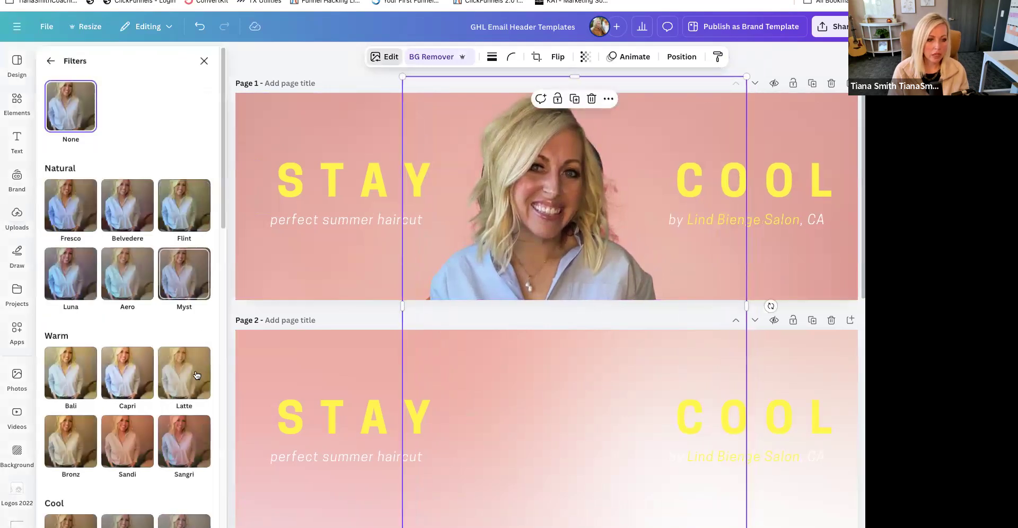
scroll(134, 407, down, 10)
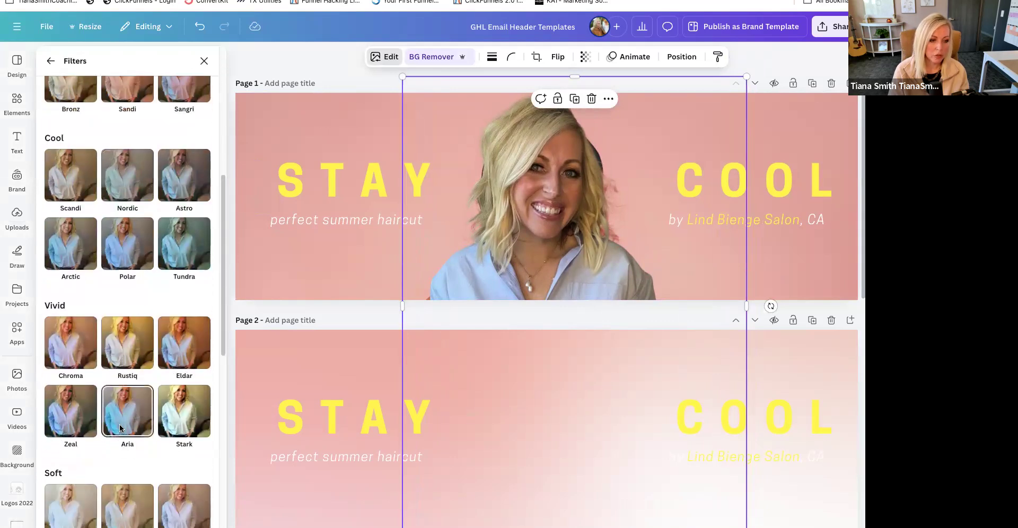
click(72, 493)
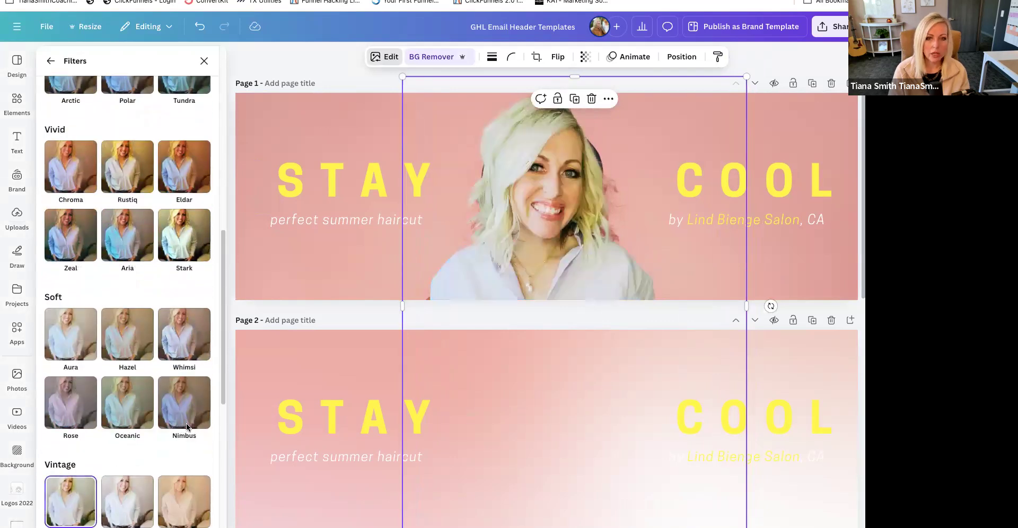
click(525, 239)
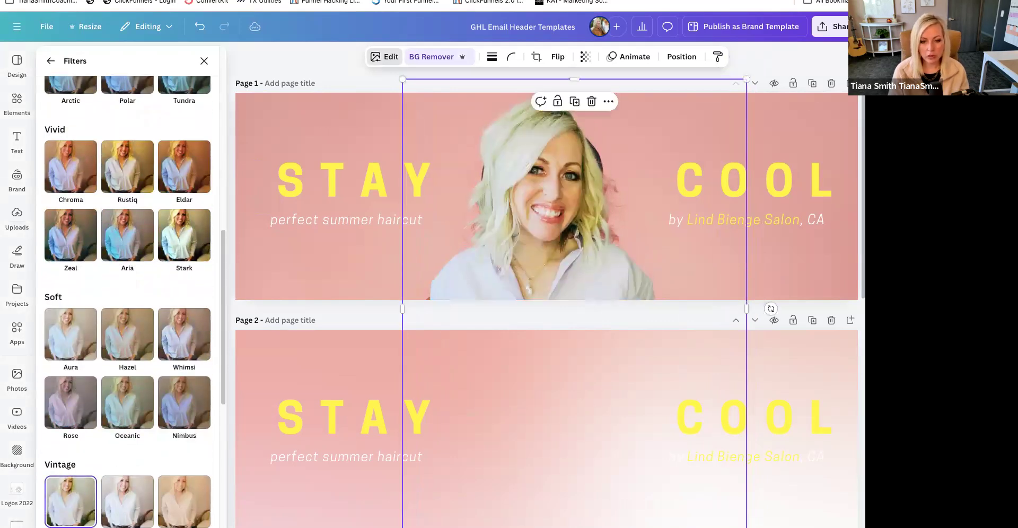
- Crop the portrait on all four sides to fit closely around the figure and the page height
drag(577, 353, 574, 311)
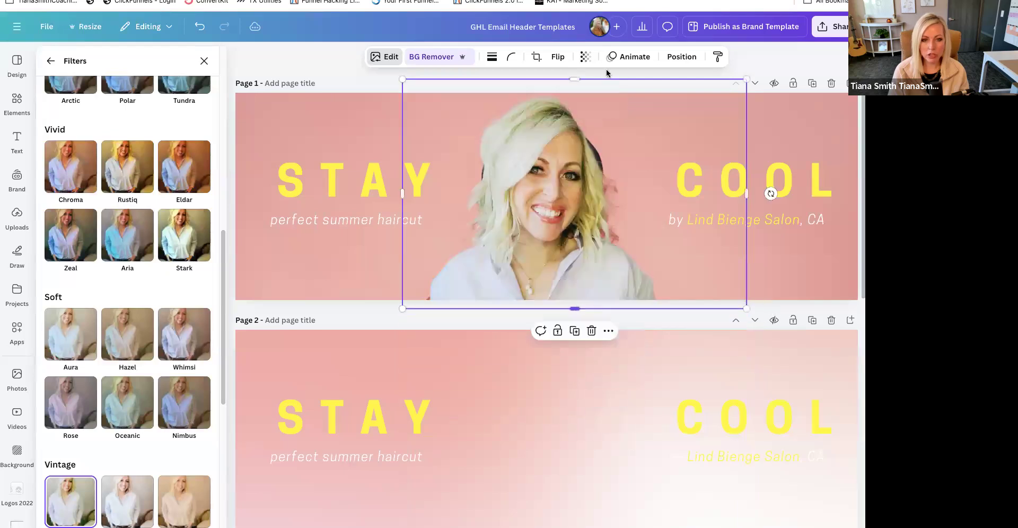
drag(574, 78, 574, 93)
drag(404, 196, 417, 200)
drag(746, 200, 655, 210)
- Move the cropped portrait to page 2 and position it between STAY and COOL
drag(564, 273, 571, 483)
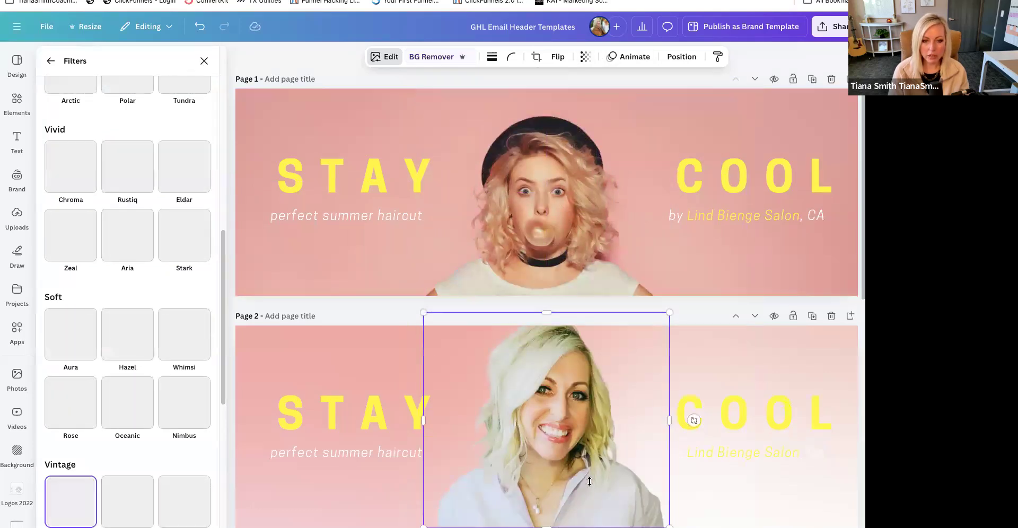
scroll(565, 440, down, 1)
drag(564, 439, 567, 456)
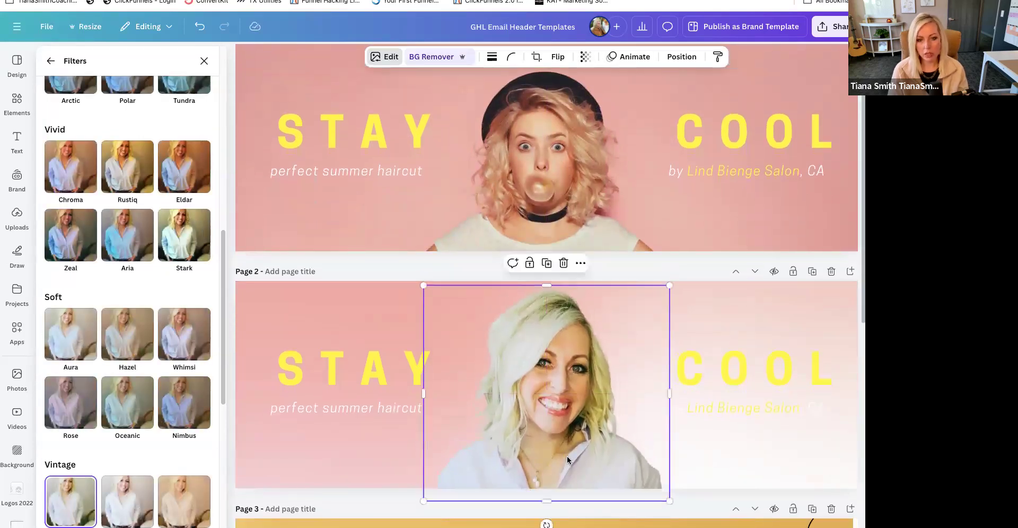
click(388, 375)
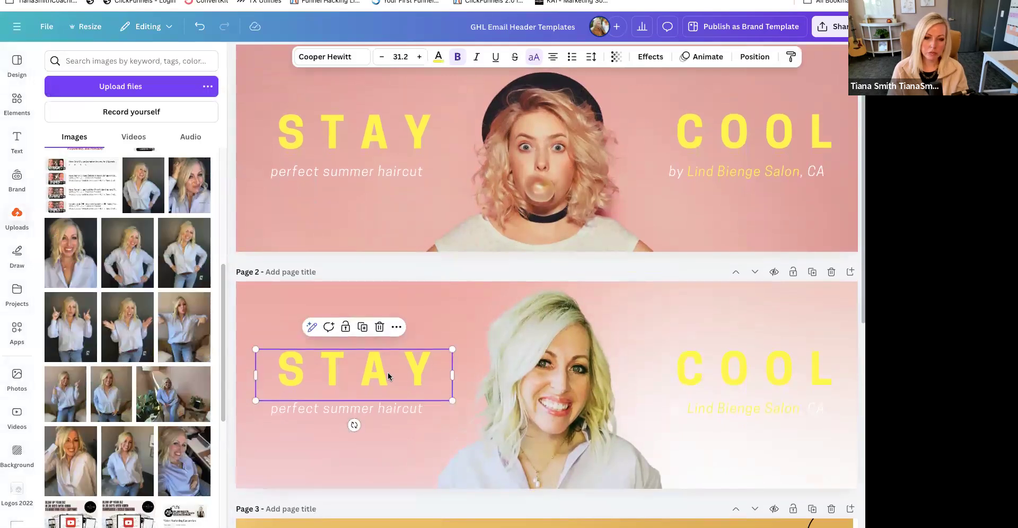
- Copy the cut-out portrait from page 2 onto page 3
scroll(387, 372, down, 8)
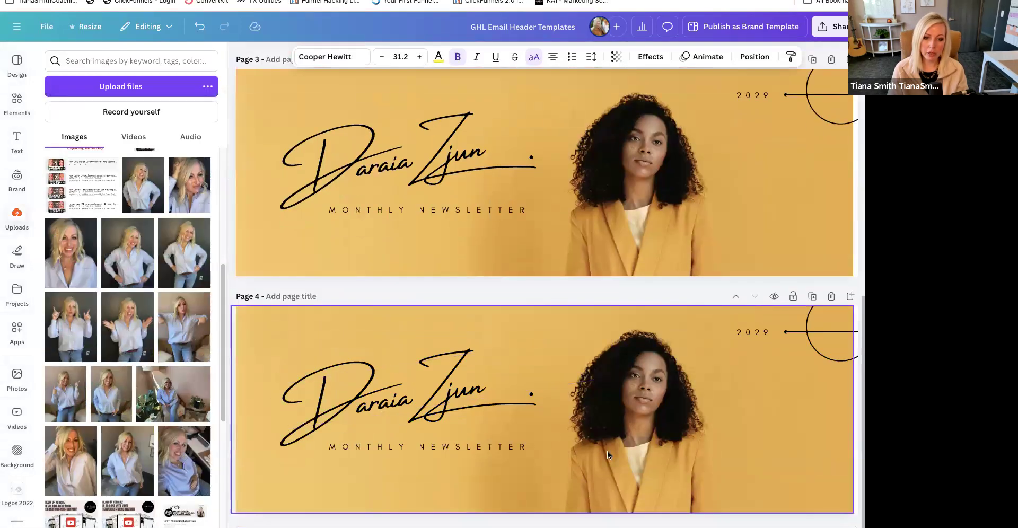
scroll(612, 461, up, 5)
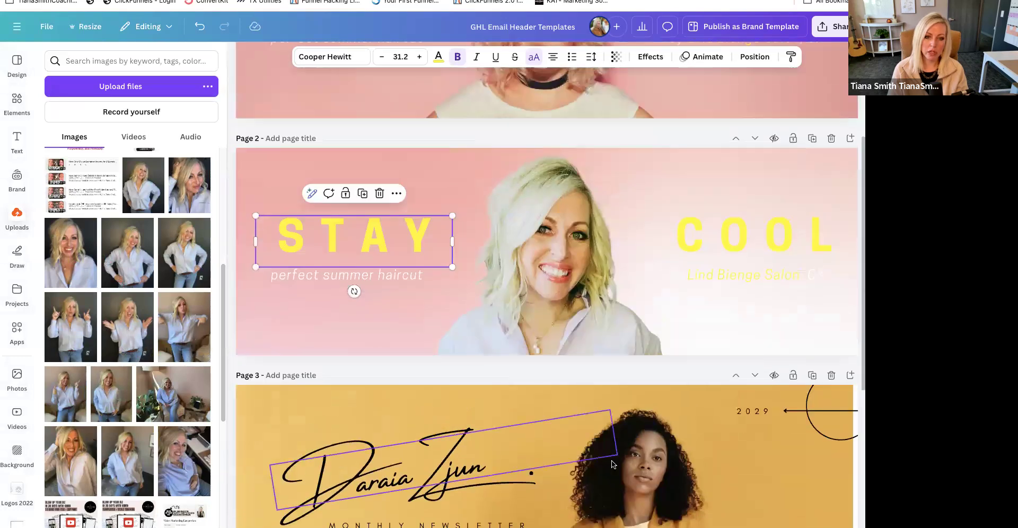
scroll(612, 465, down, 5)
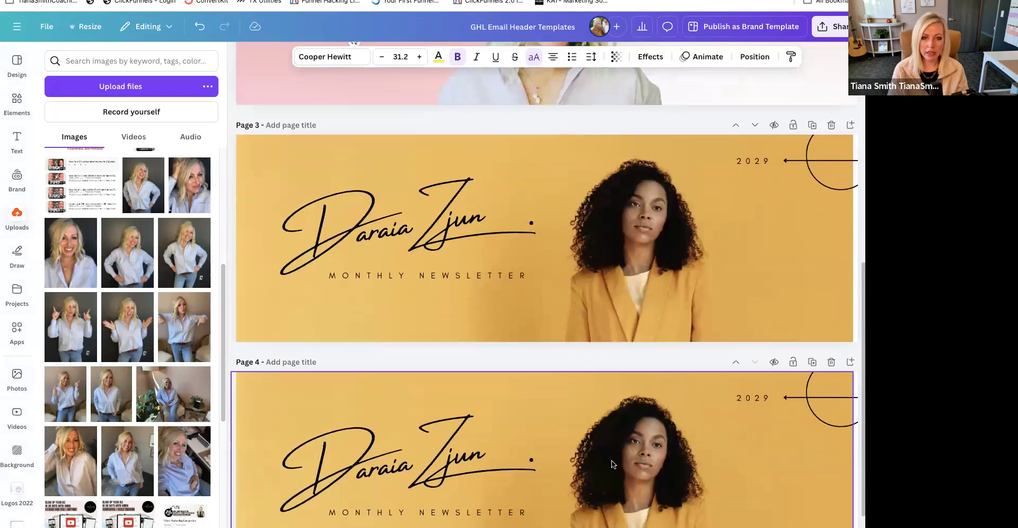
scroll(739, 297, up, 4)
click(578, 221)
key(super+c)
scroll(577, 229, down, 5)
key(super+v)
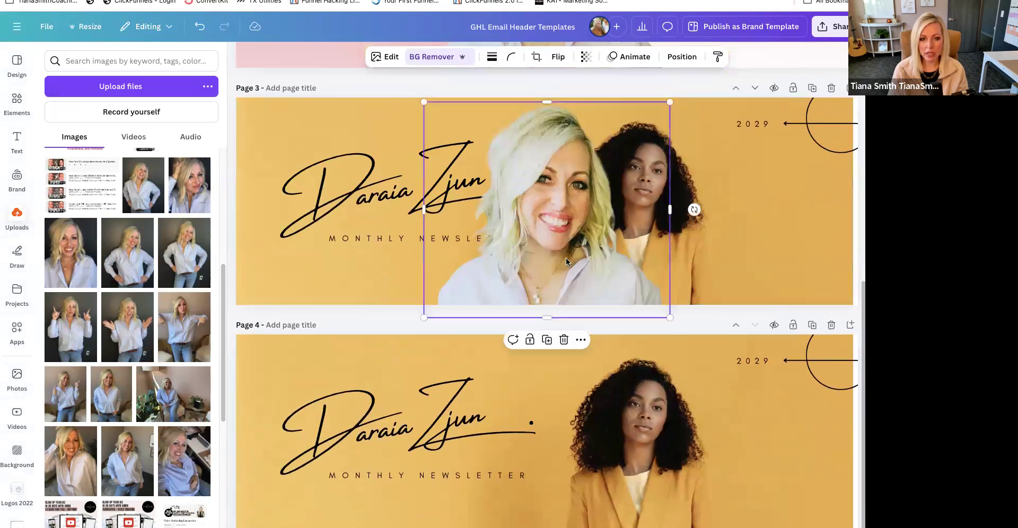
- Scale down the portrait on page 3, extend its cropped lower edge, and move it over the woman
drag(670, 317, 578, 237)
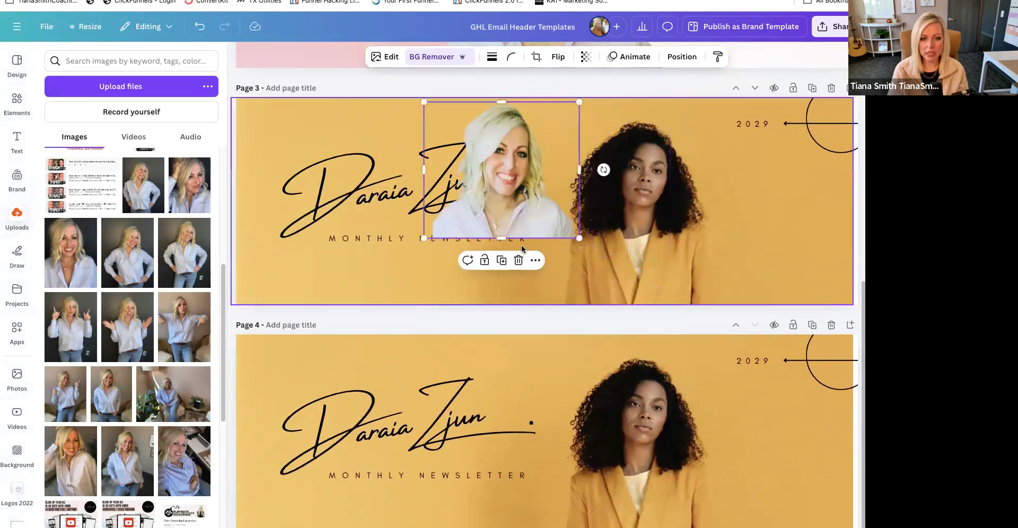
drag(501, 237, 657, 277)
key(super+z)
drag(526, 266, 687, 323)
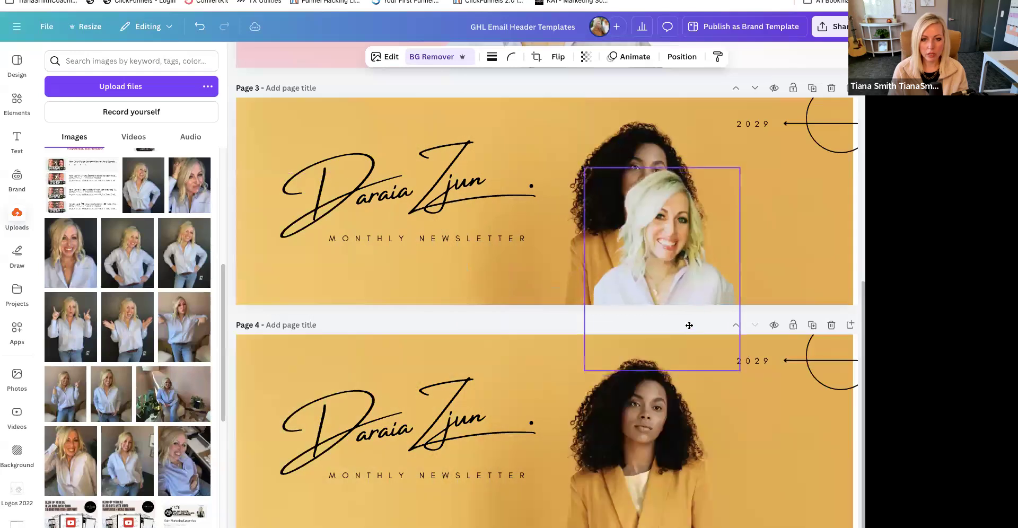
- Move the portrait aside and delete the yellow background photo and its empty frame from page 3
click(510, 287)
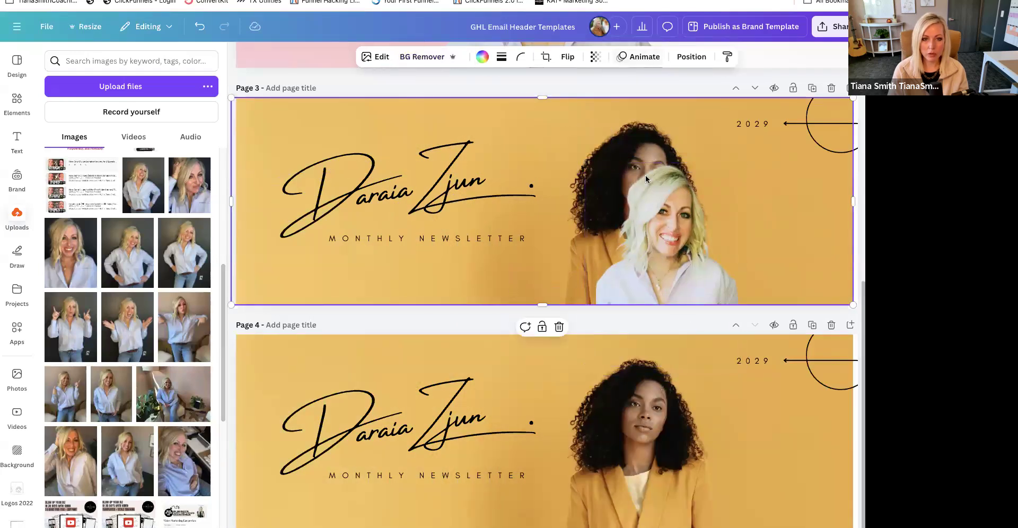
drag(674, 257, 731, 318)
click(691, 290)
click(596, 278)
key(Delete)
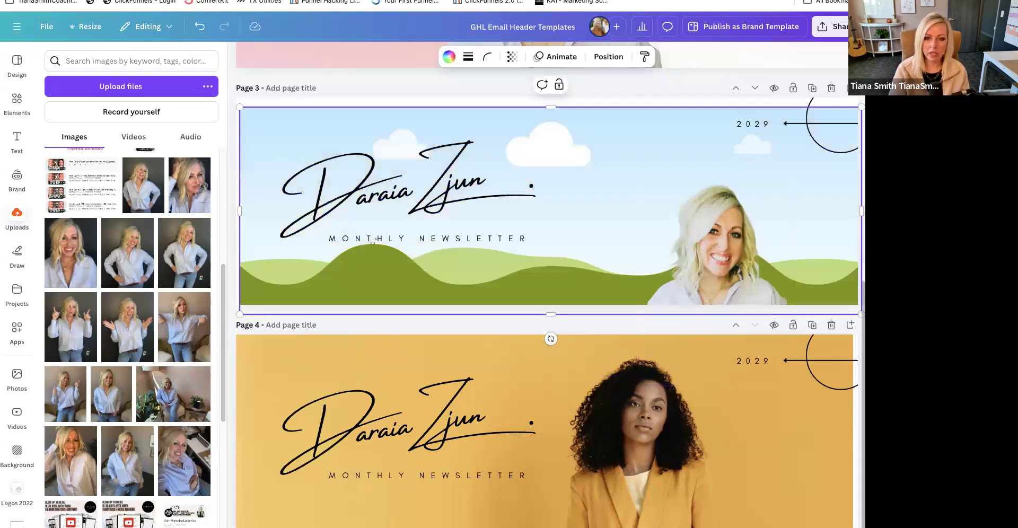
key(Delete)
- Resize and position the page 3 portrait between the signature heading and the 2029 text
drag(738, 251, 685, 197)
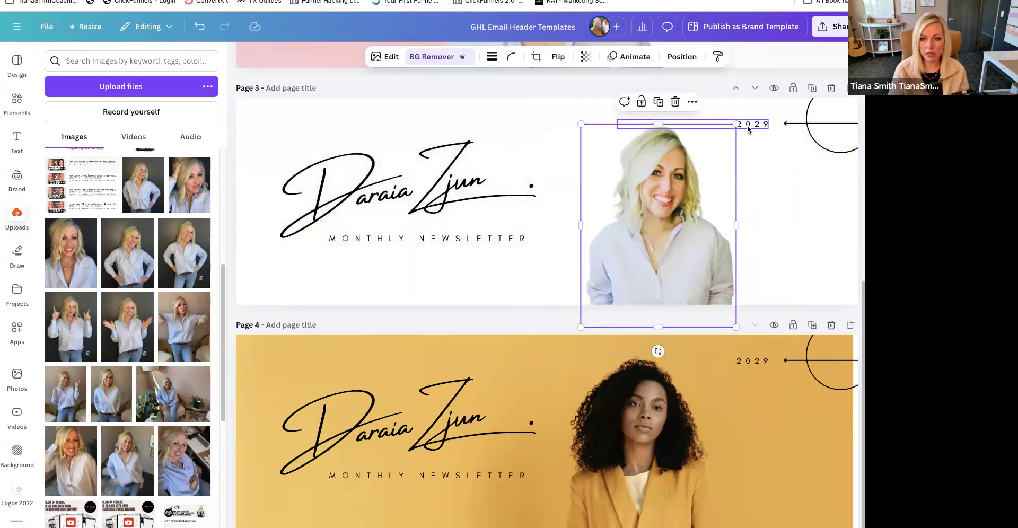
drag(737, 119, 747, 110)
drag(671, 203, 665, 203)
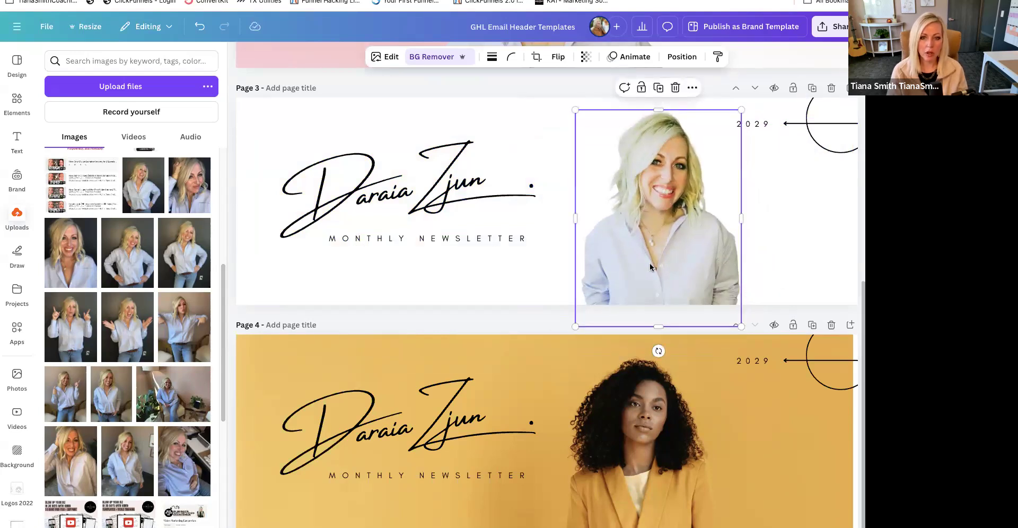
mouse_move(696, 268)
mouse_down()
mouse_move(683, 213)
mouse_move(684, 290)
mouse_move(686, 241)
mouse_move(685, 254)
mouse_up()
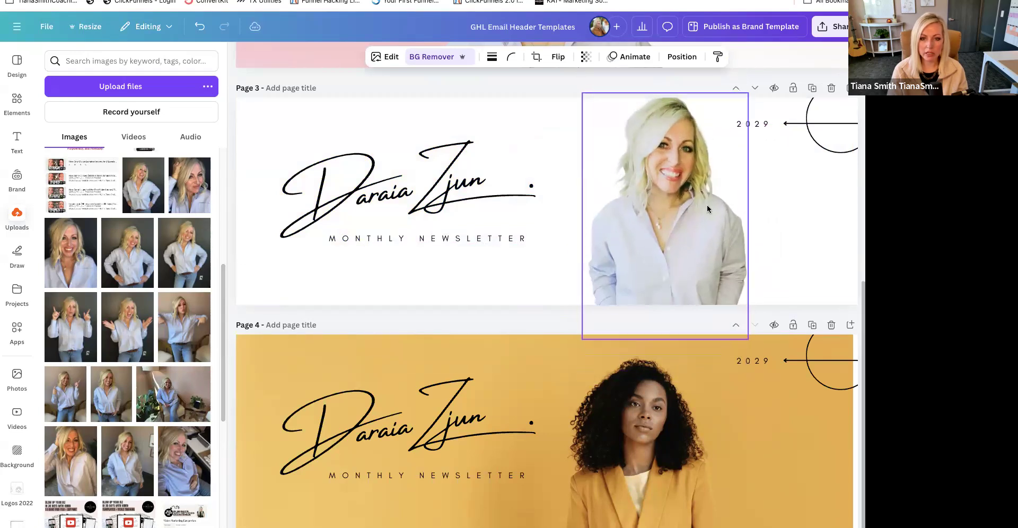
drag(748, 98, 739, 111)
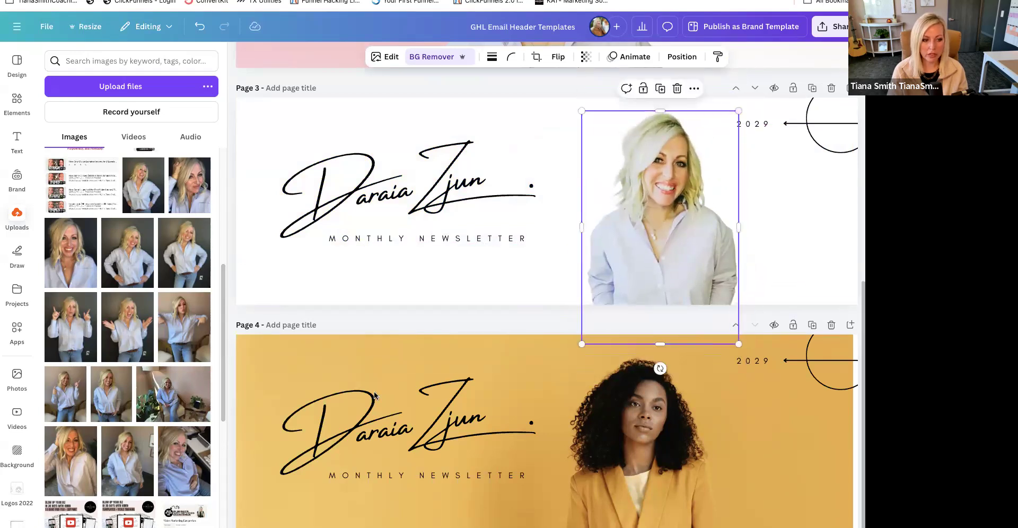
- Replace the page 3 portrait with another uploaded waist-up photo, remove its background, and enlarge it to fill the page height
drag(131, 480, 737, 196)
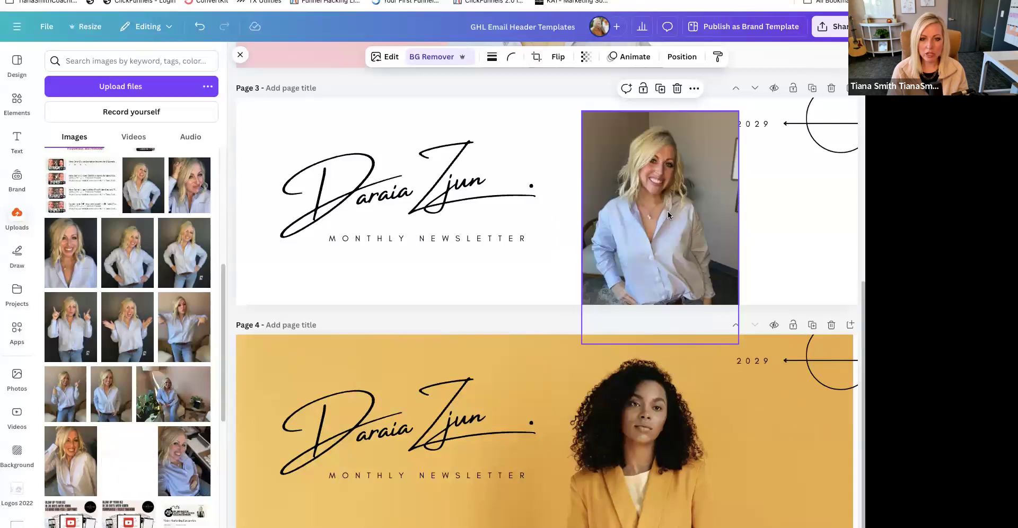
drag(668, 213, 668, 213)
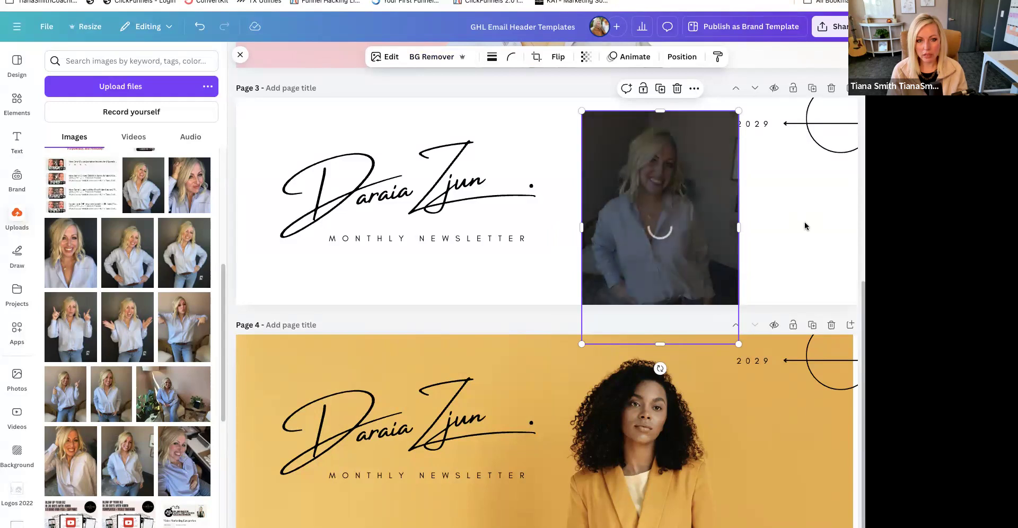
drag(690, 285, 689, 271)
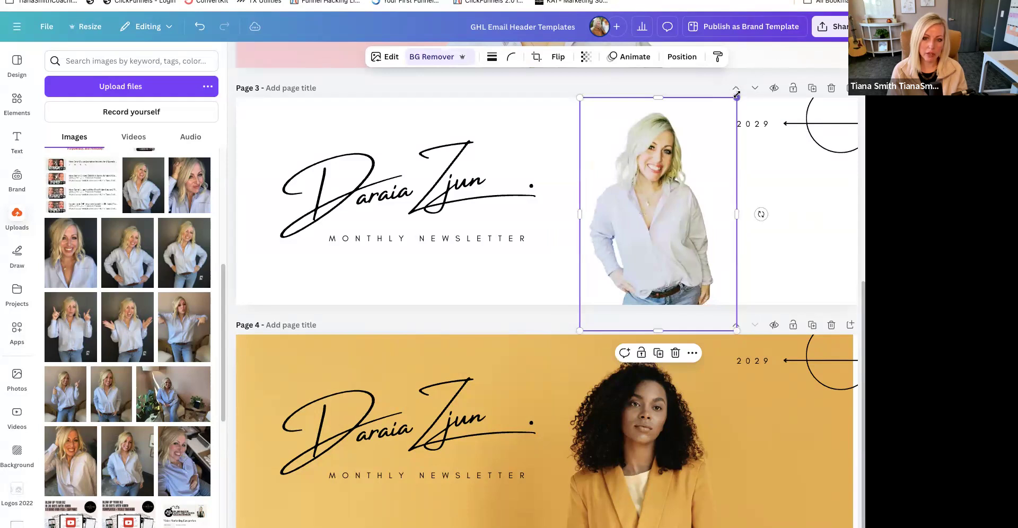
drag(736, 96, 753, 76)
drag(673, 187, 675, 189)
click(809, 244)
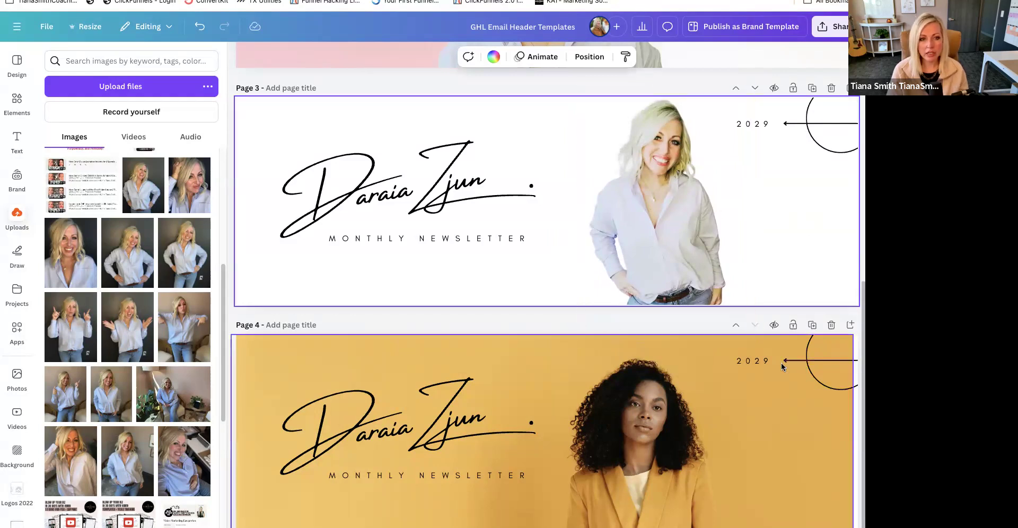
- Add the red-to-white gradient photo across page 3 and send it behind the portrait and text
scroll(784, 367, up, 1)
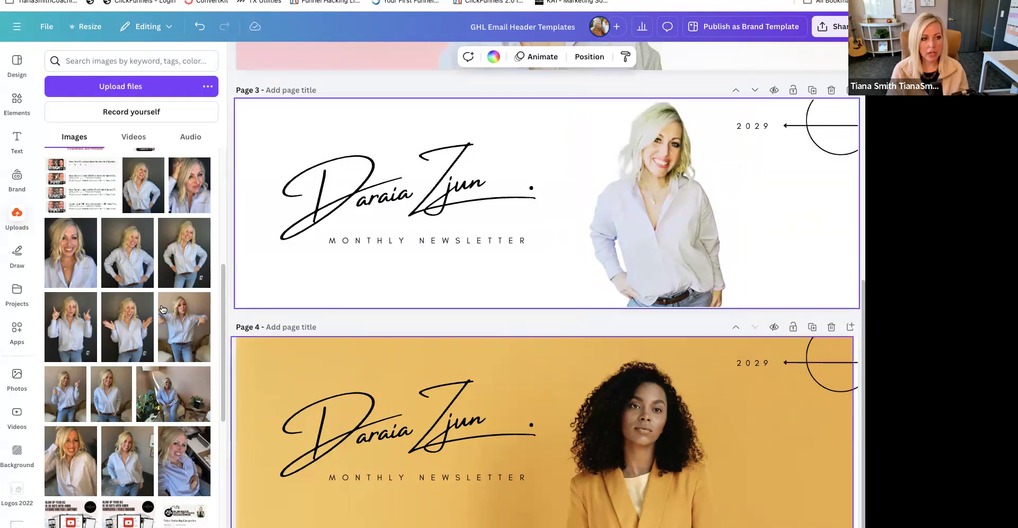
click(16, 377)
drag(143, 190, 246, 136)
right_click(246, 136)
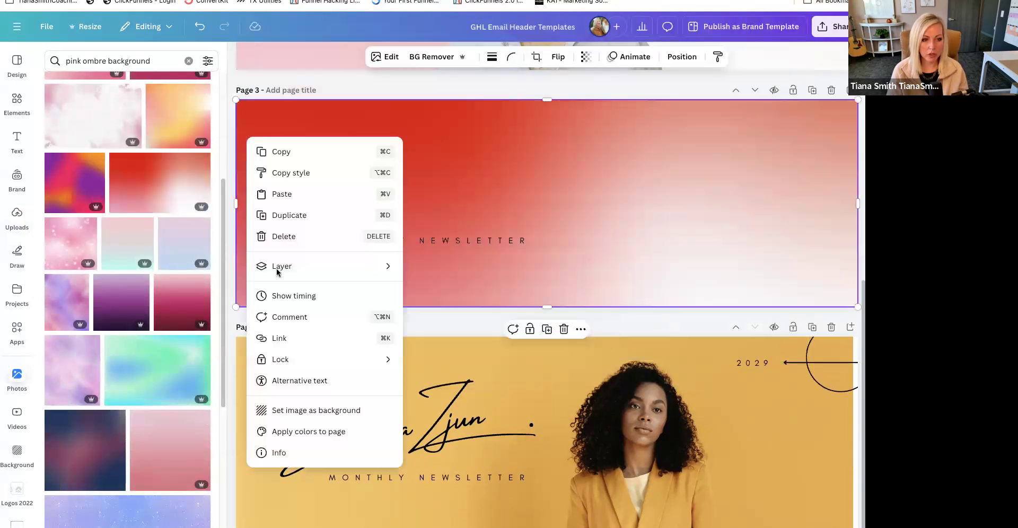
mouse_move(276, 270)
click(461, 328)
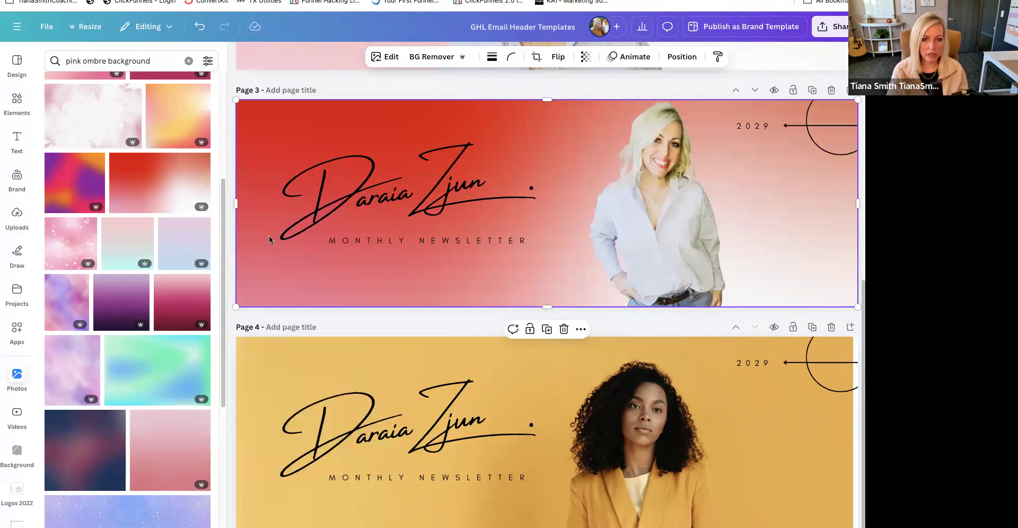
- Set the page 3 gradient's transparency to 18 and nudge the portrait slightly toward the signature heading
click(586, 55)
drag(610, 101, 546, 111)
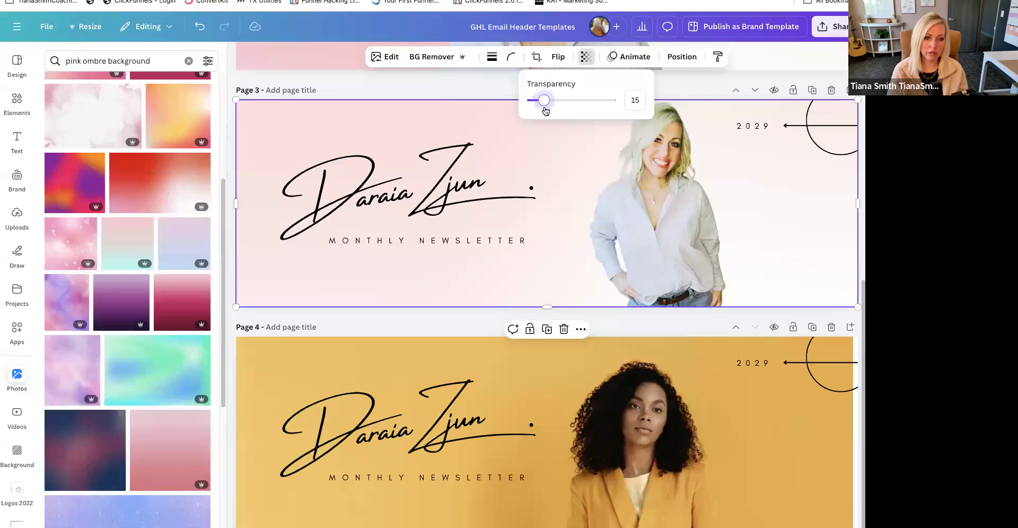
click(765, 231)
drag(668, 226, 673, 234)
mouse_move(515, 267)
mouse_down()
mouse_move(493, 268)
mouse_move(502, 255)
mouse_up()
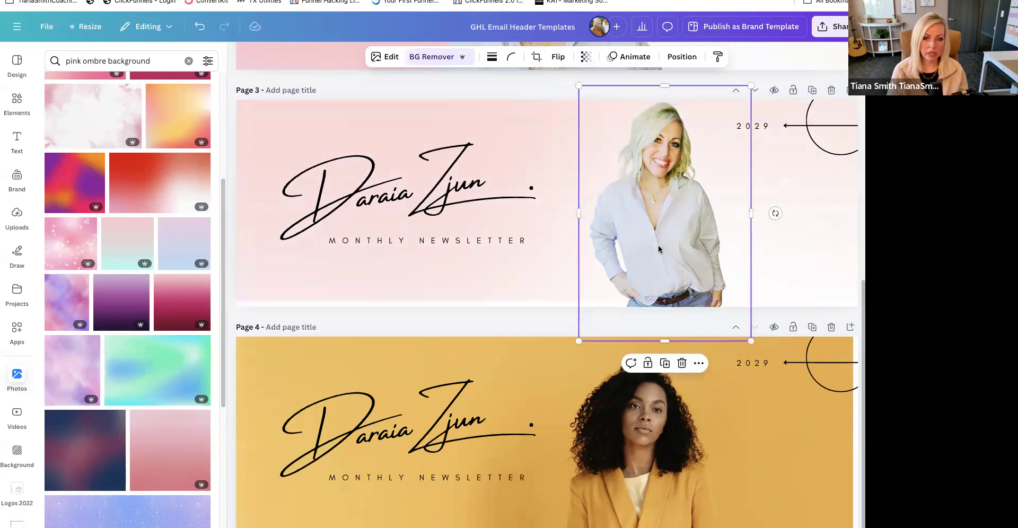
- Add the round black 7-Figure Club brand logo to page 3 and place it over the corner circle beside the 2029 text
click(425, 177)
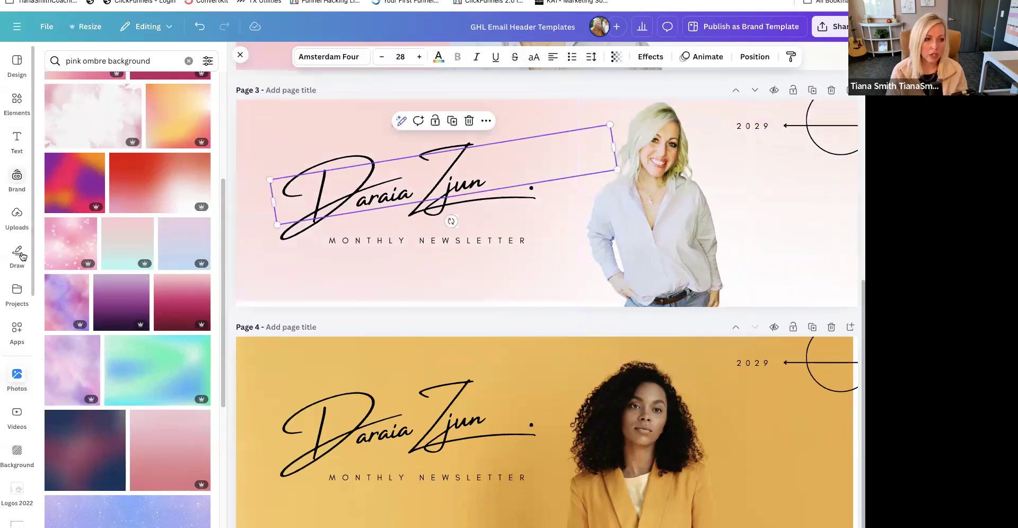
click(28, 185)
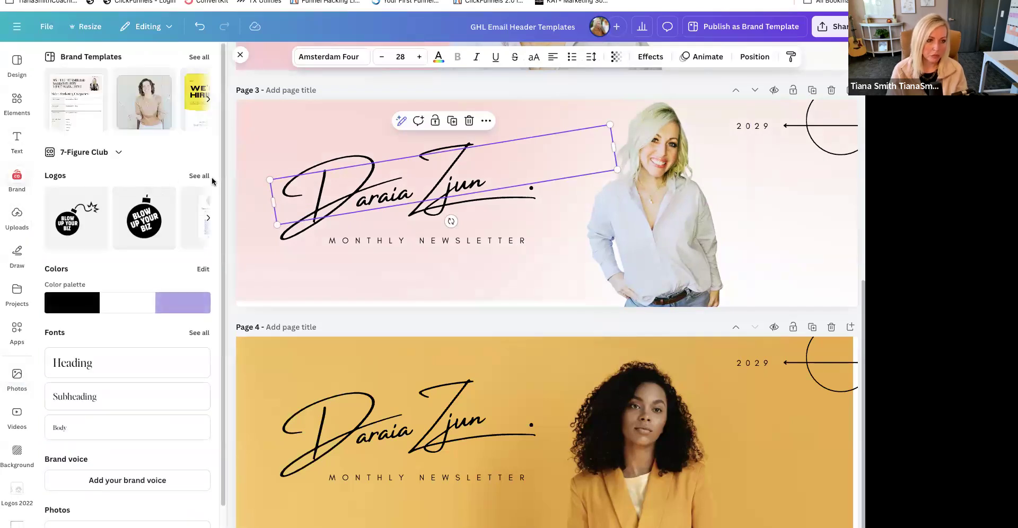
click(188, 175)
scroll(162, 393, down, 3)
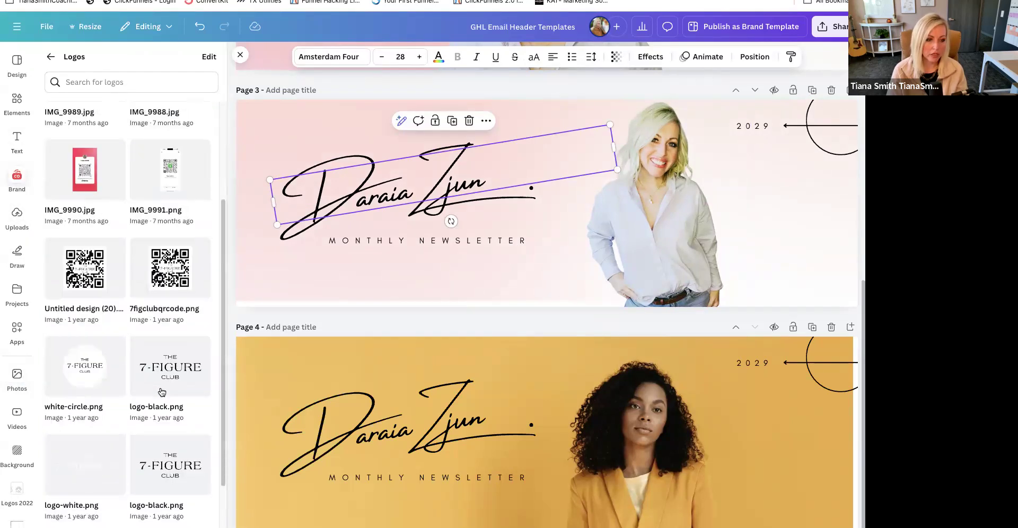
scroll(90, 508, down, 3)
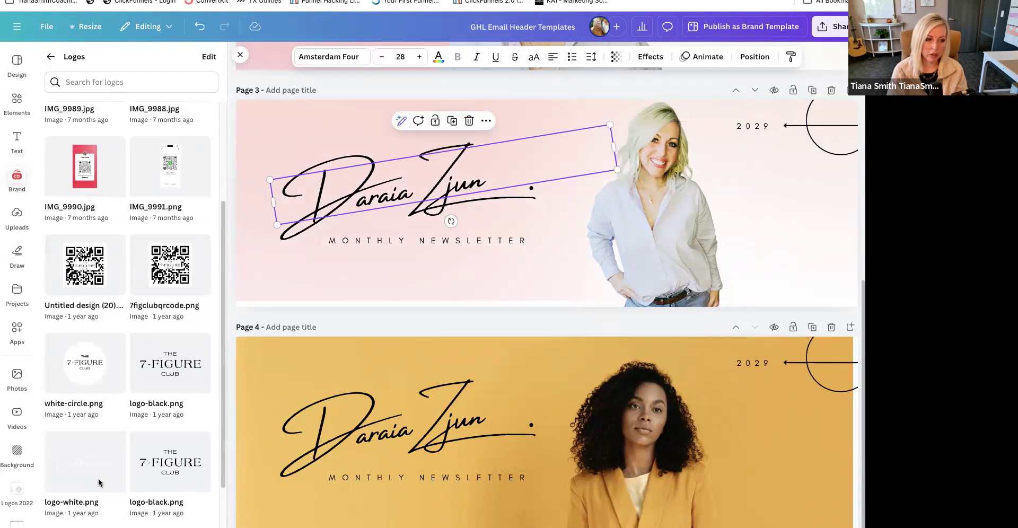
click(90, 508)
drag(603, 258, 824, 145)
- Delete the circle outline, the arrow line and the 2029 text from page 3
click(846, 126)
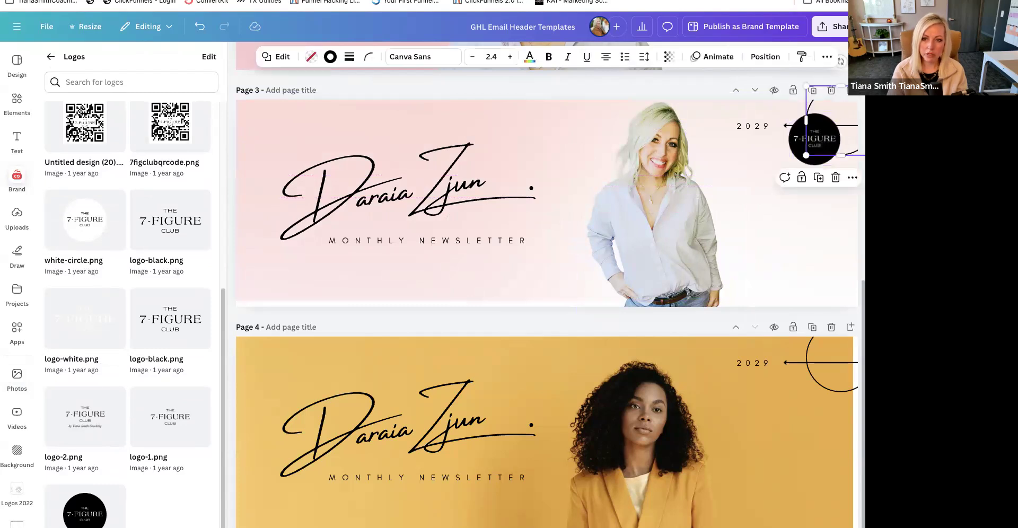
key(Delete)
click(850, 127)
key(Delete)
click(764, 130)
key(Delete)
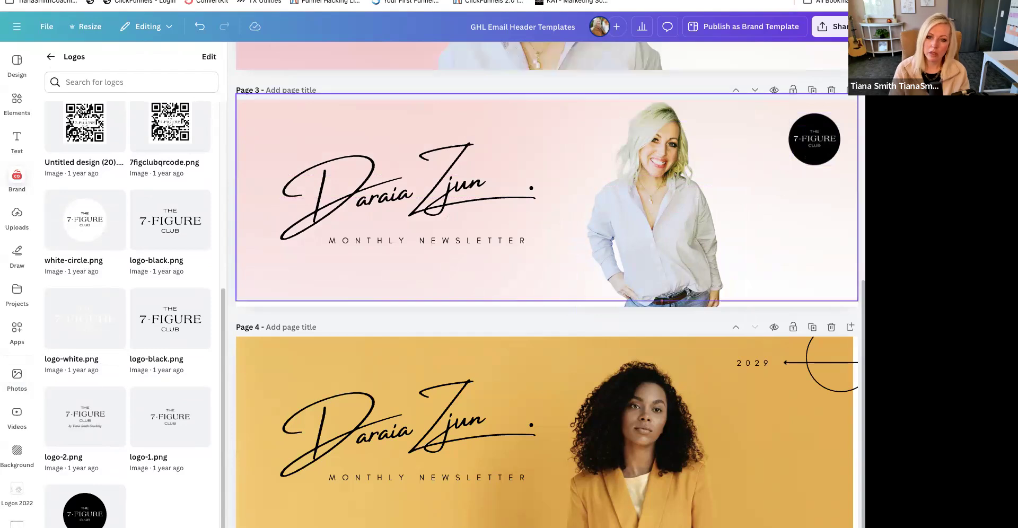
- Enlarge the 7-Figure Club logo in the page 3 corner and move the gradient down to cover the page's lower edge
click(801, 139)
drag(788, 114, 793, 161)
click(768, 226)
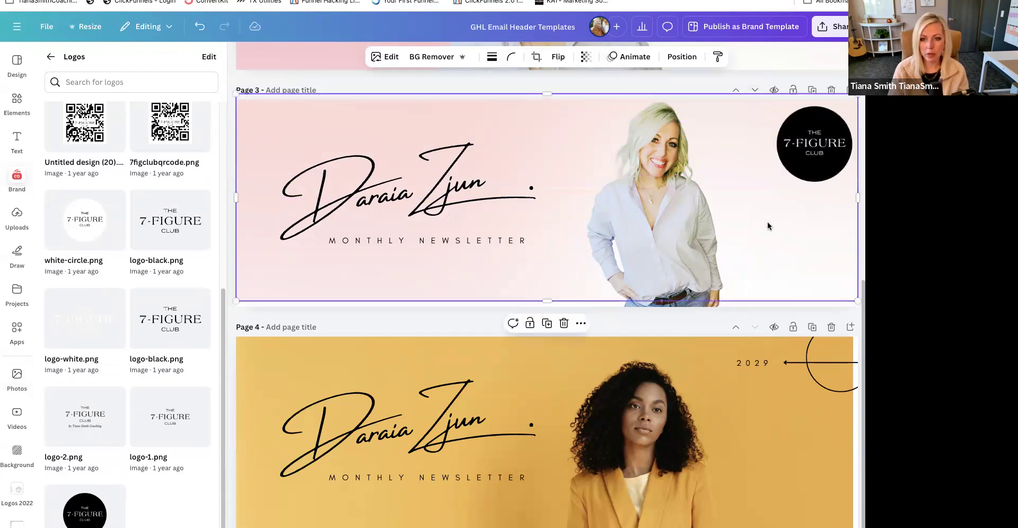
drag(500, 286, 501, 292)
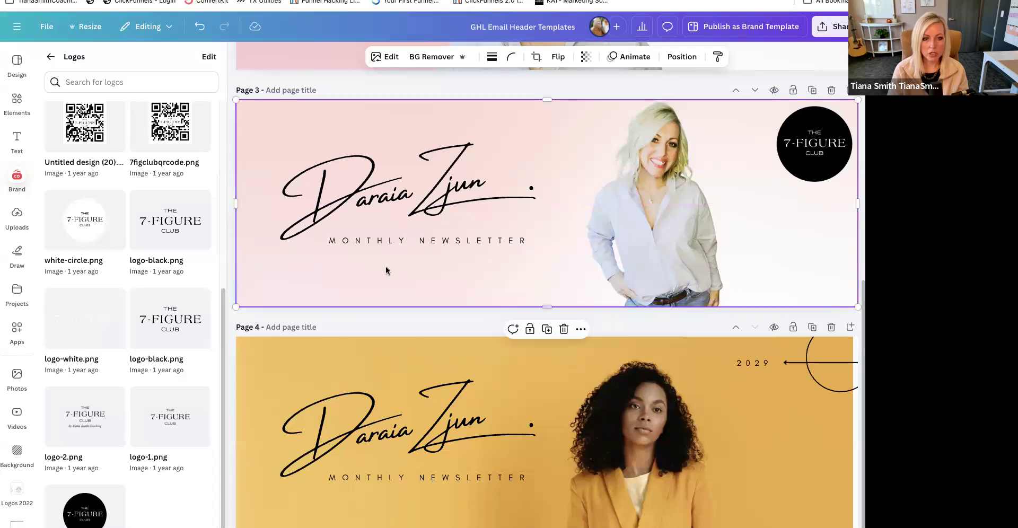
- Switch to the brand kit with the handwritten star signature and replace page 3's signature heading with that logo, scaled to sit above the subtitle
scroll(146, 395, up, 5)
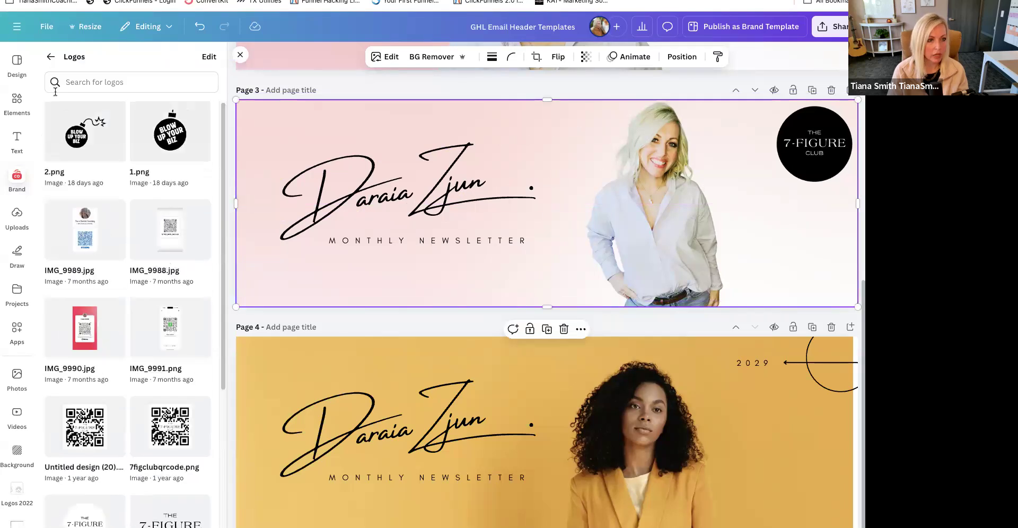
click(52, 58)
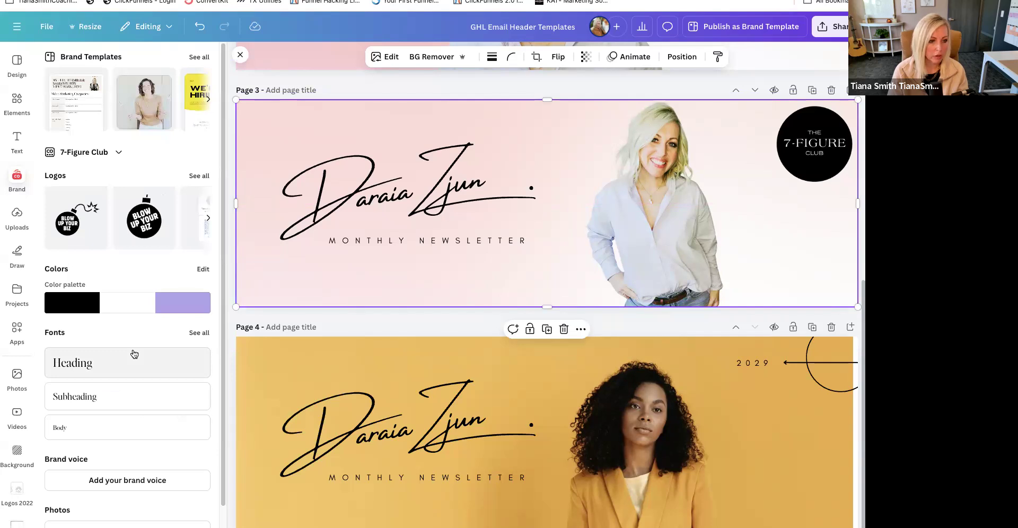
click(118, 153)
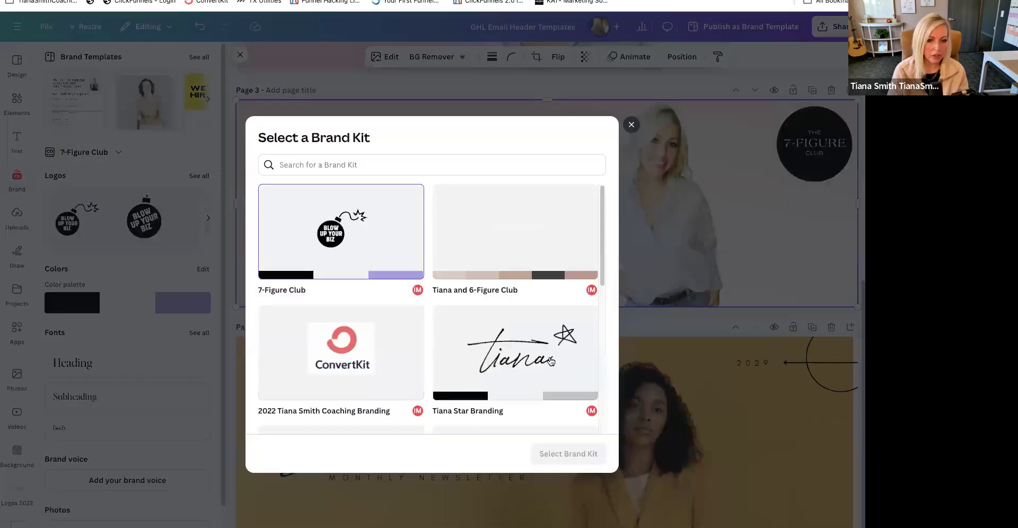
click(567, 454)
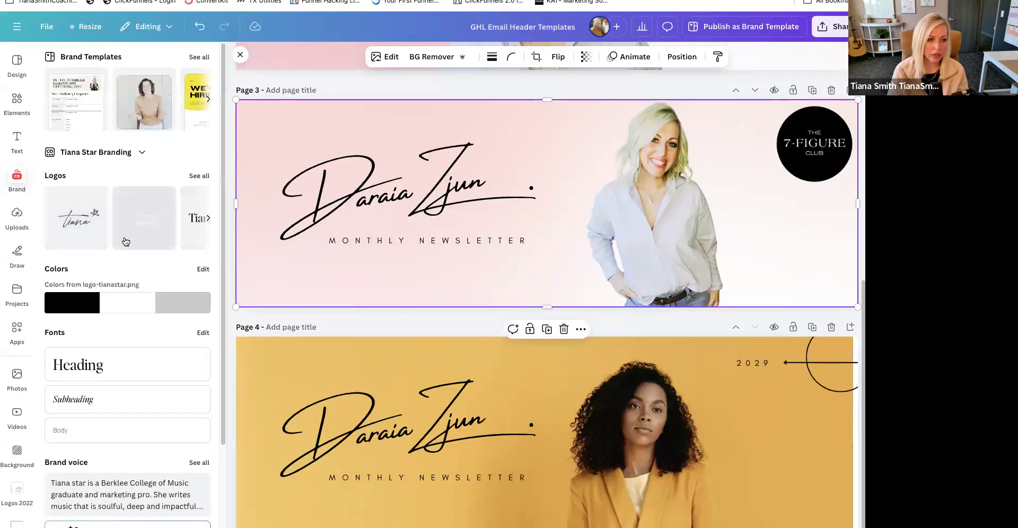
drag(95, 227, 314, 209)
mouse_move(432, 201)
mouse_down()
mouse_move(423, 202)
mouse_move(440, 194)
mouse_up()
drag(534, 135, 501, 148)
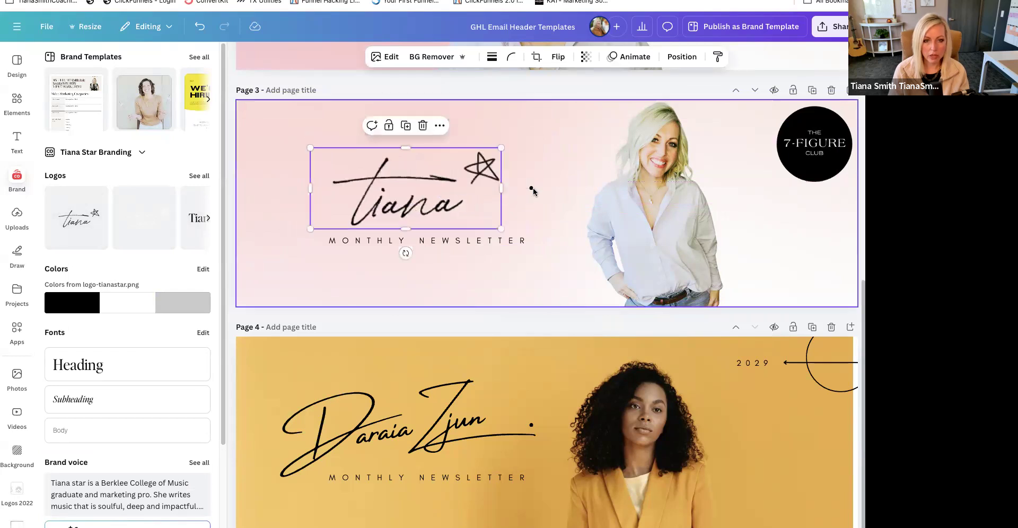
- Delete the leftover dot beside the star signature logo and shift the logo toward the portrait
click(531, 189)
key(Delete)
drag(419, 177, 443, 177)
- Replace the page 3 subtitle with "MARKETING + FUNNEL" and "NEWSLETTER" on two lines
click(509, 240)
click(509, 240)
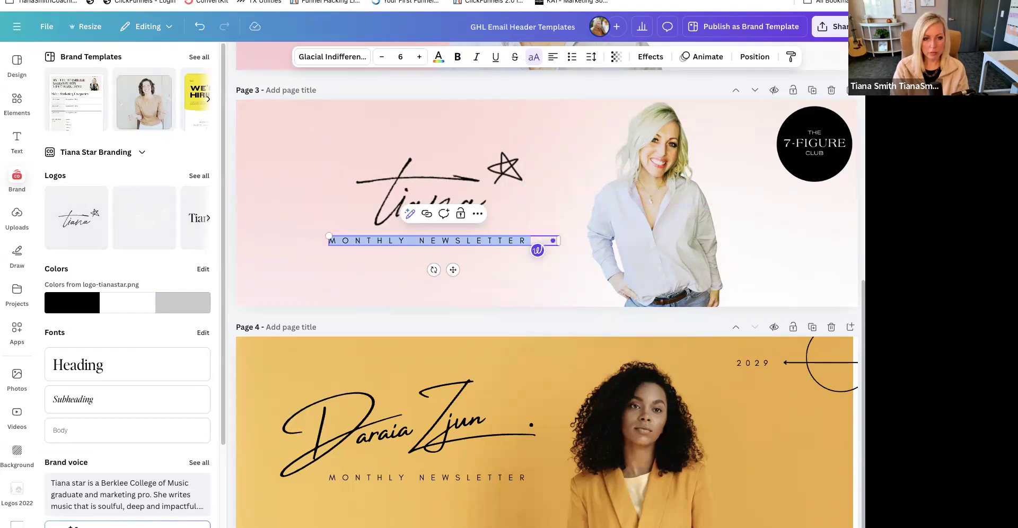
text(MARKETING + FUNN)
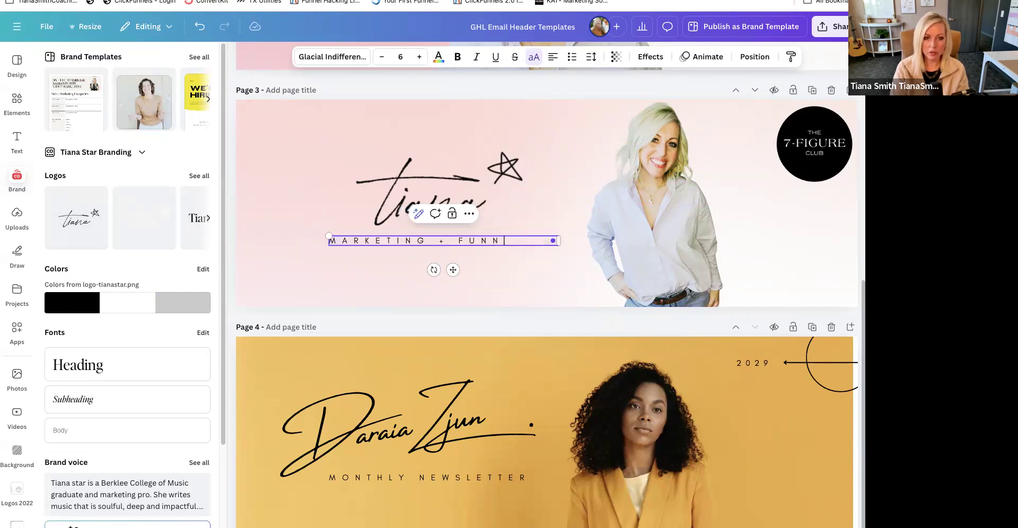
text(EL)
key(Return)
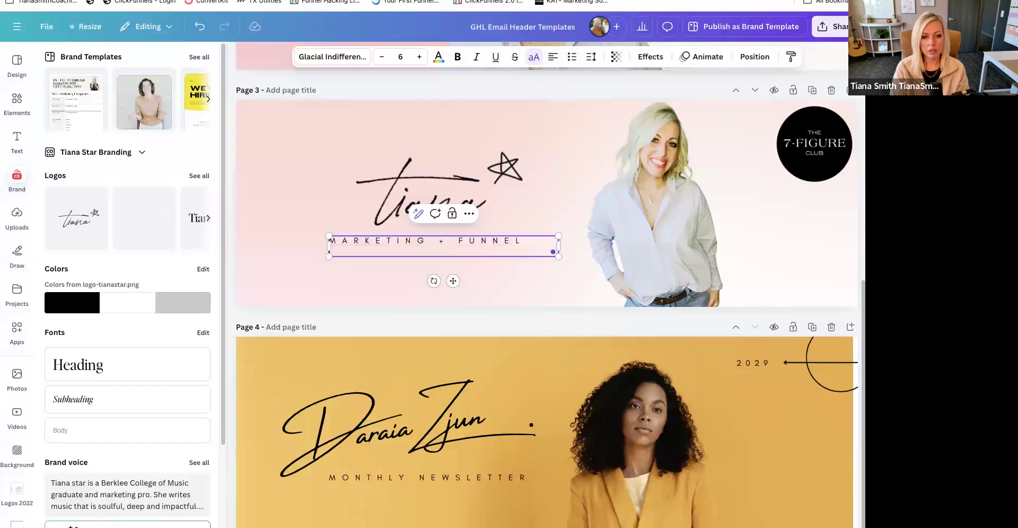
text(NEWSLETTER)
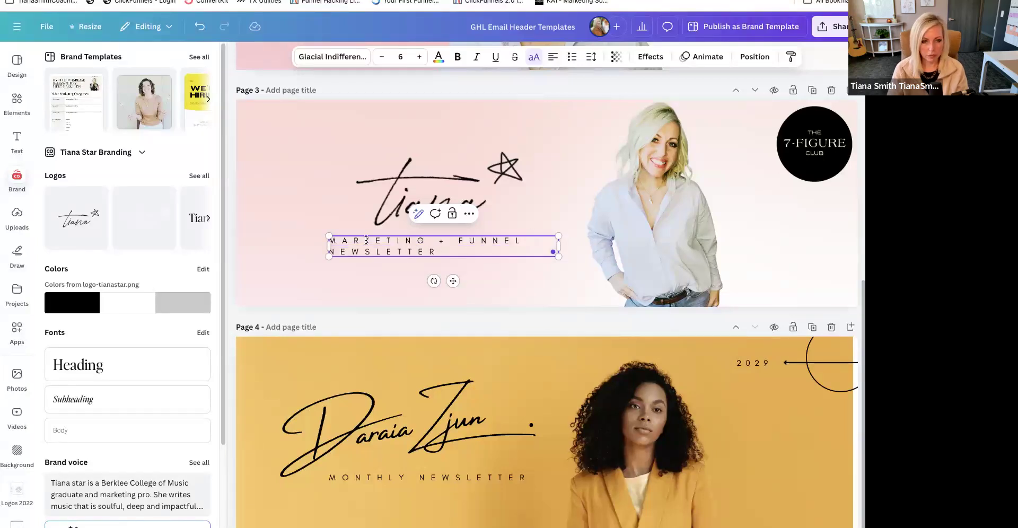
- Change the subtitle's first line to "SCALE YOUR BIZ" and widen its text box toward the portrait
triple_click(501, 241)
text(SCALE YOUR BIZ)
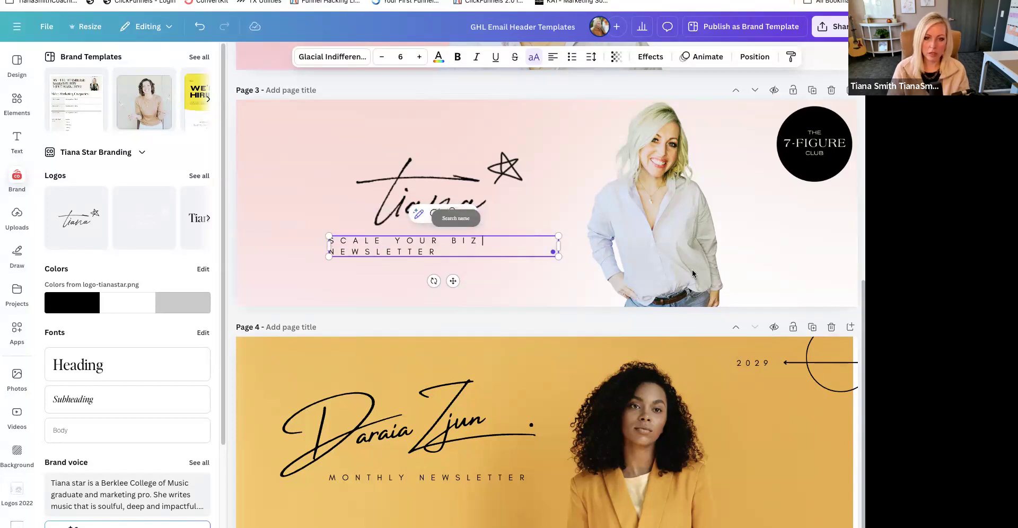
drag(558, 246, 623, 246)
- Replace the subtitle with "MINDSET. MARKETING. FUNNELS.", widen its box to fit one line, and reposition it beside the portrait
click(340, 251)
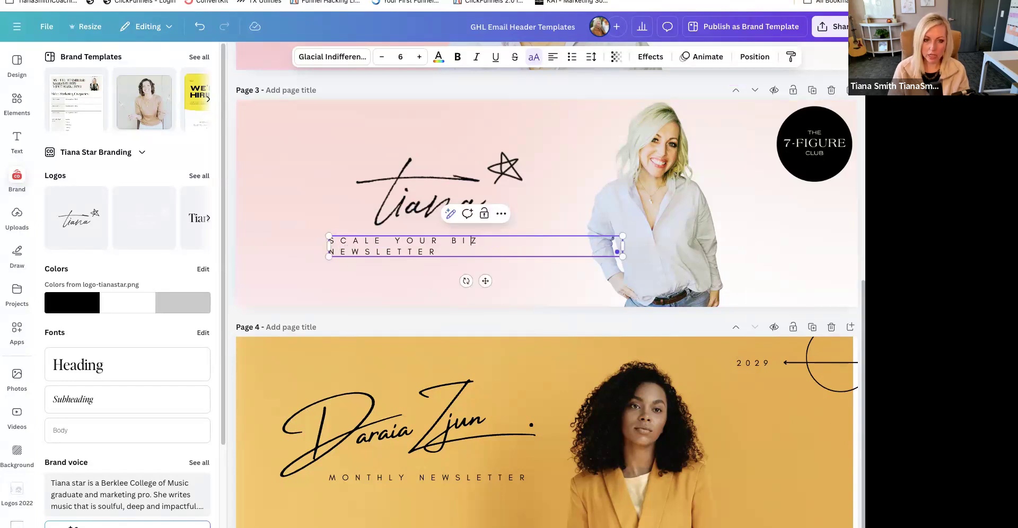
key(ctrl+a)
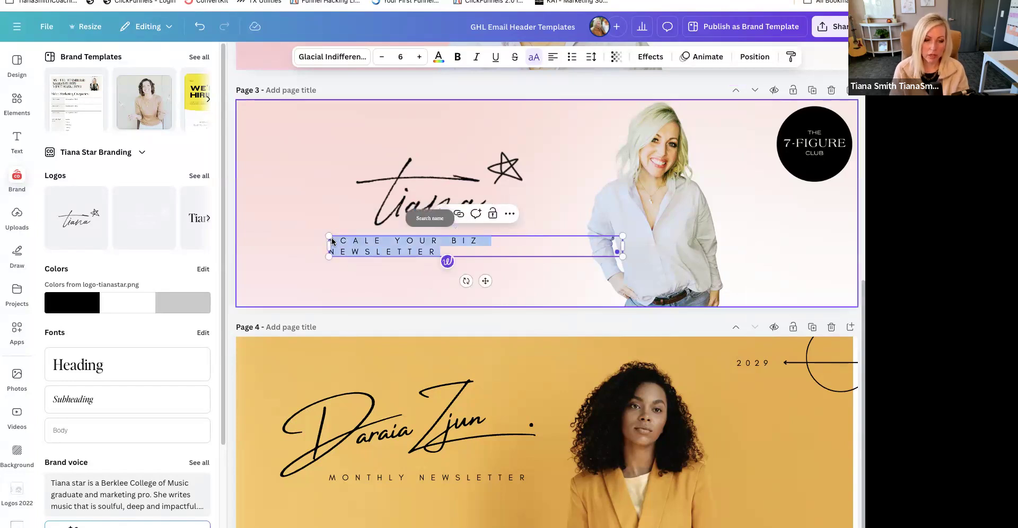
text(MINDSET. MARKETING.)
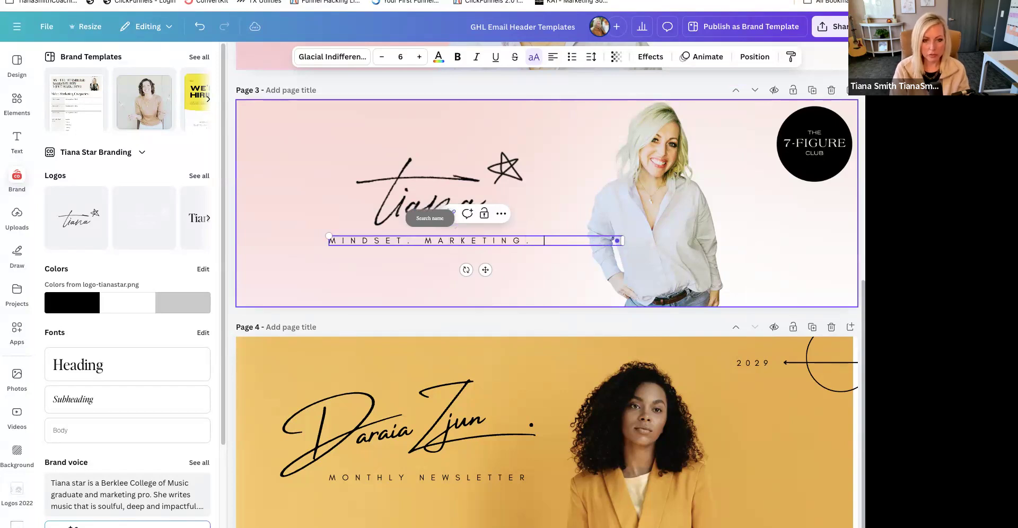
text( FUNNELS.)
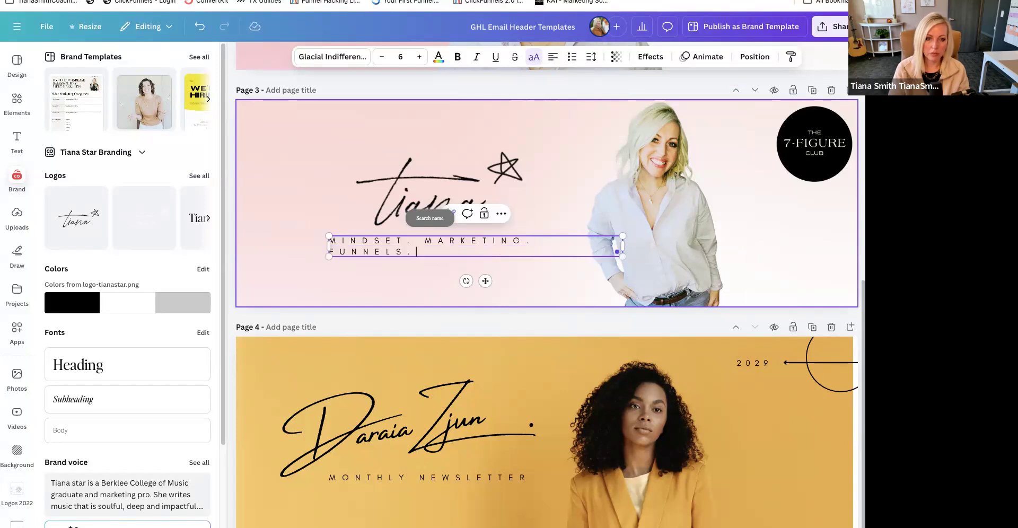
drag(328, 247, 243, 246)
click(467, 286)
drag(469, 243, 517, 257)
- Delete the star signature logo from page 3 and switch to the brand kit that contains the 6-Figure Club palette
click(443, 193)
key(Escape)
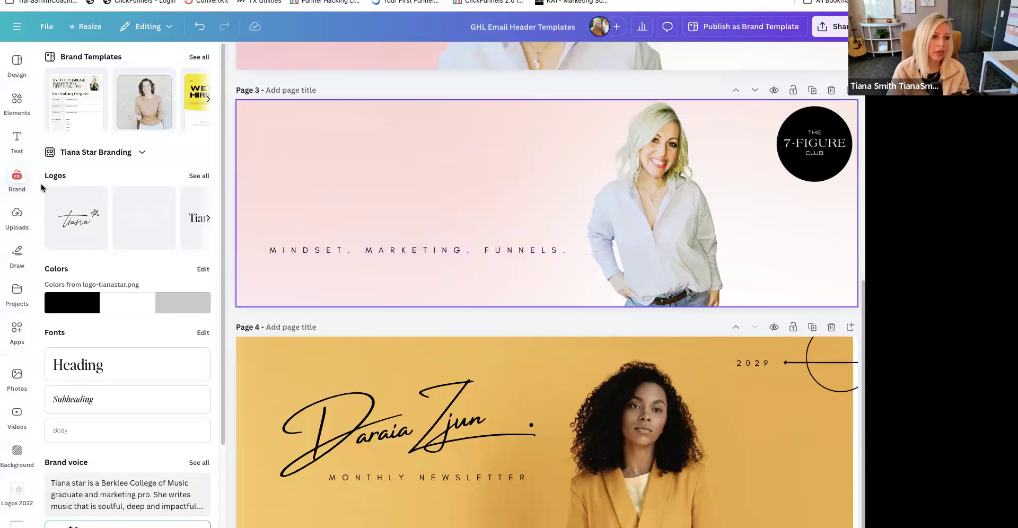
click(120, 153)
click(501, 244)
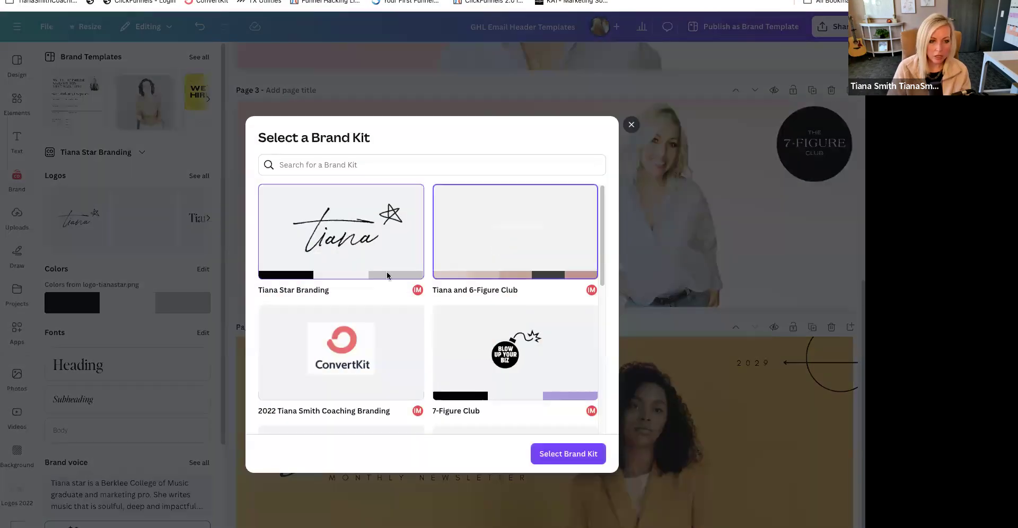
click(568, 454)
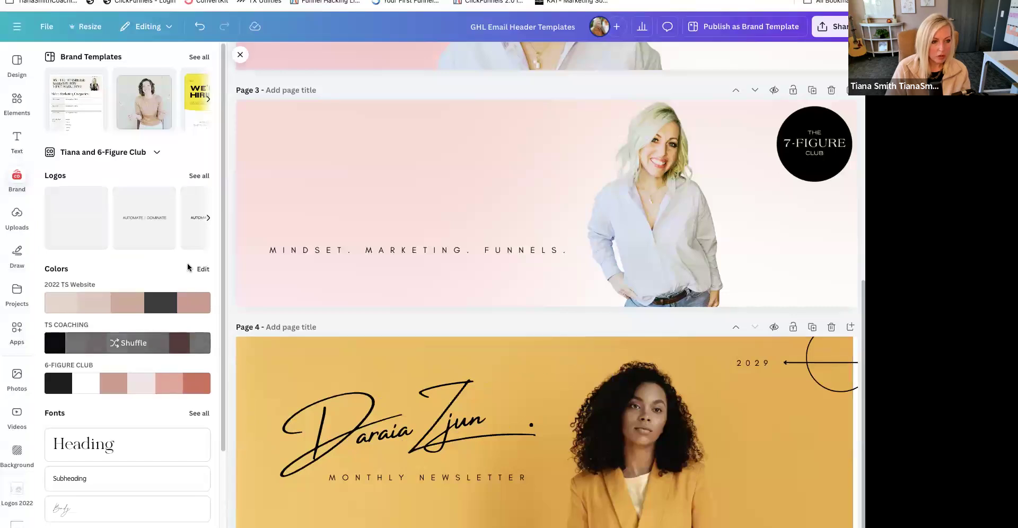
- Add the black serif name wordmark from the brand logos above the tagline and shrink it to roughly the tagline's width
click(197, 176)
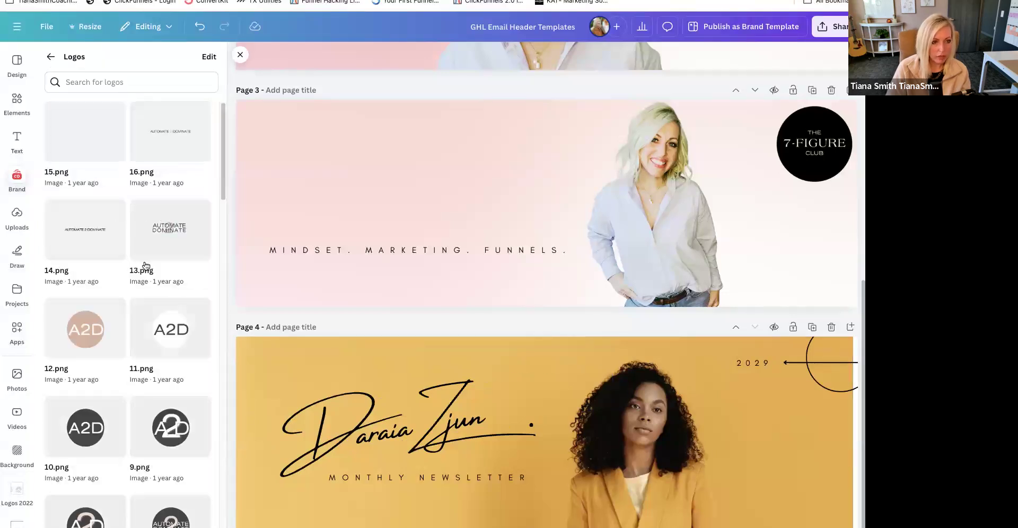
scroll(146, 265, down, 10)
scroll(146, 265, down, 5)
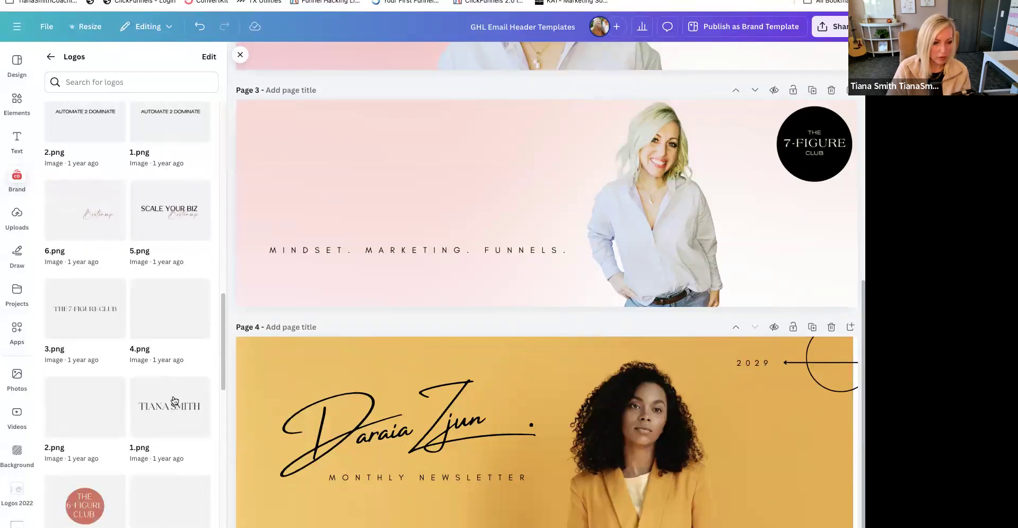
click(169, 406)
drag(506, 217, 402, 227)
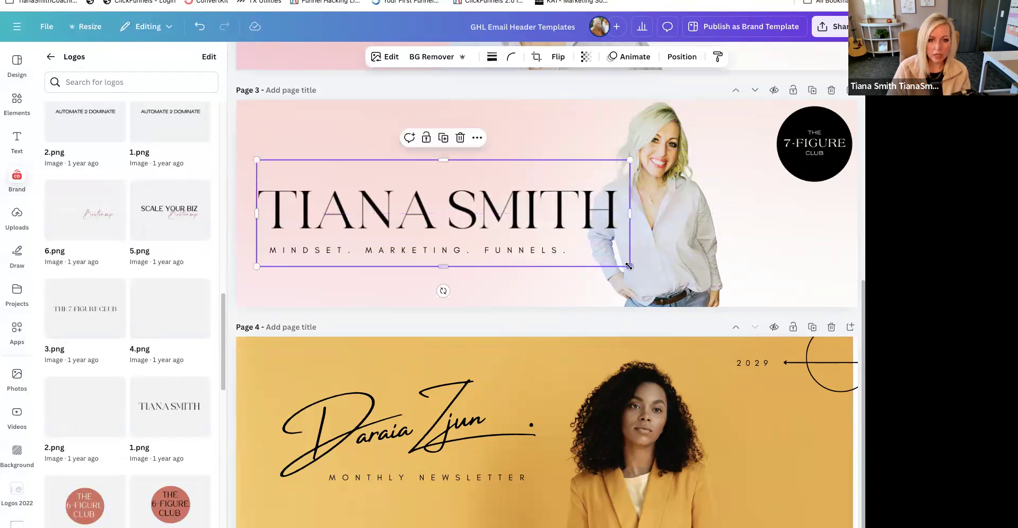
drag(629, 265, 563, 248)
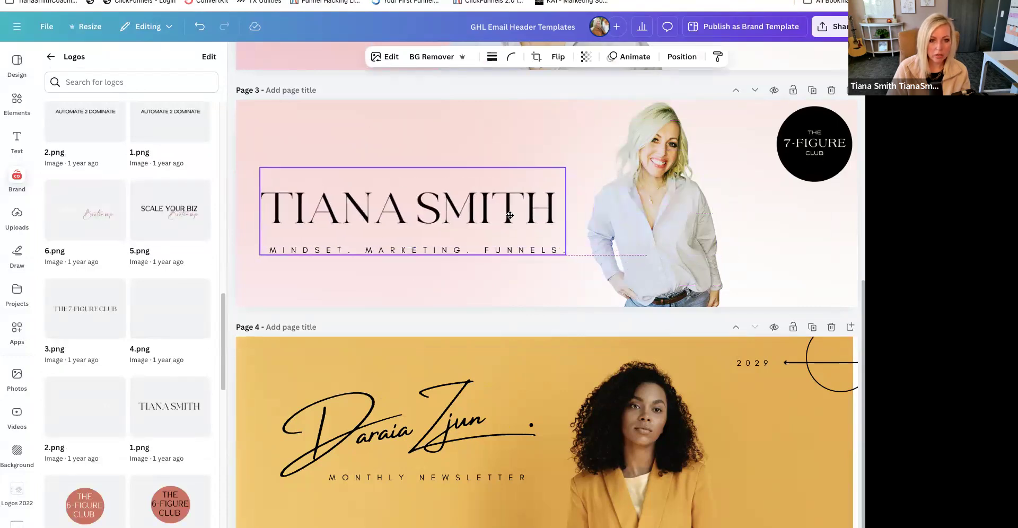
- Move the name wordmark and the tagline higher on page 3 and nudge the wordmark slightly away from the portrait
click(523, 246)
drag(524, 246, 524, 243)
click(533, 271)
drag(505, 208, 506, 180)
drag(479, 243, 478, 213)
click(765, 244)
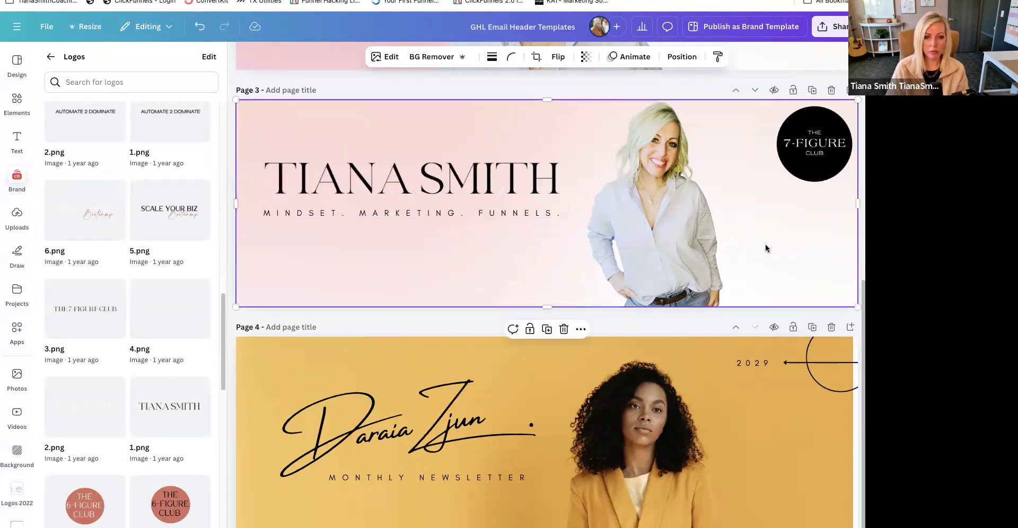
click(447, 216)
drag(468, 180, 462, 180)
click(483, 249)
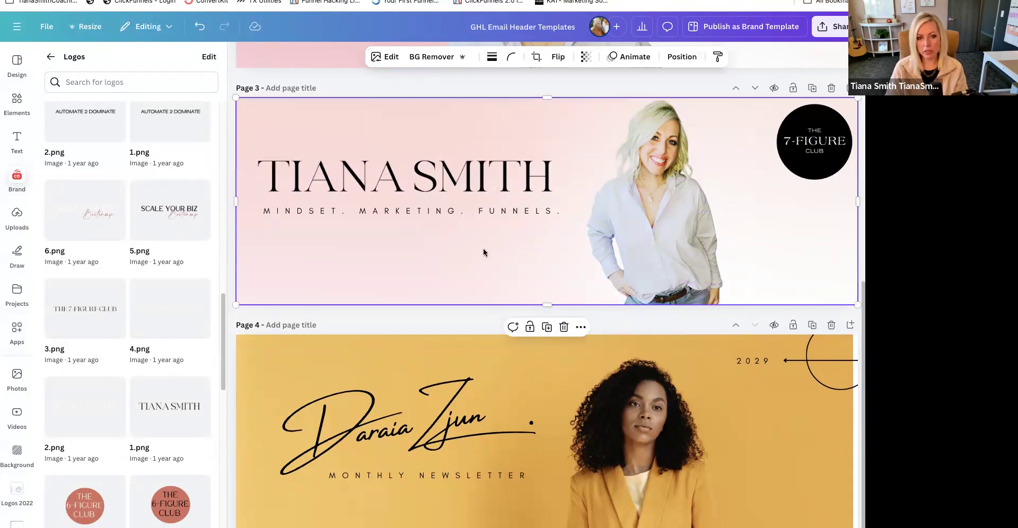
- Shrink the round 7-Figure Club logo slightly within the page 3 corner
scroll(484, 249, down, 1)
click(795, 117)
drag(777, 150, 783, 144)
click(756, 211)
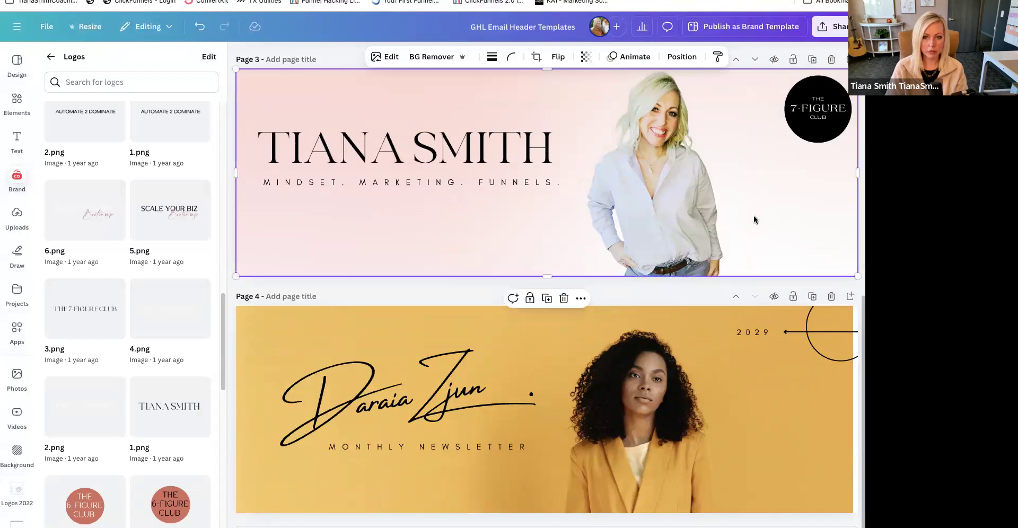
scroll(757, 216, up, 3)
mouse_move(787, 314)
mouse_down()
mouse_move(787, 306)
mouse_move(783, 314)
mouse_up()
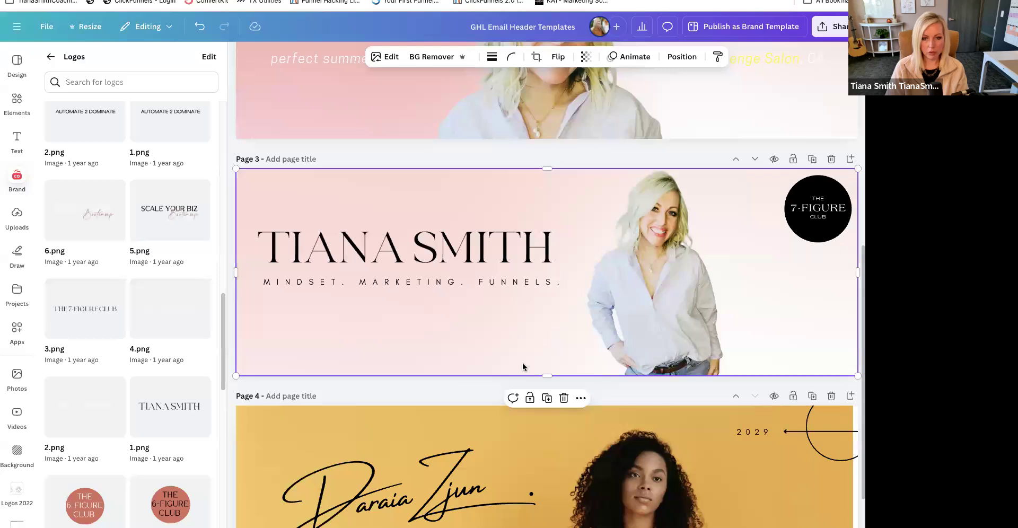
click(695, 157)
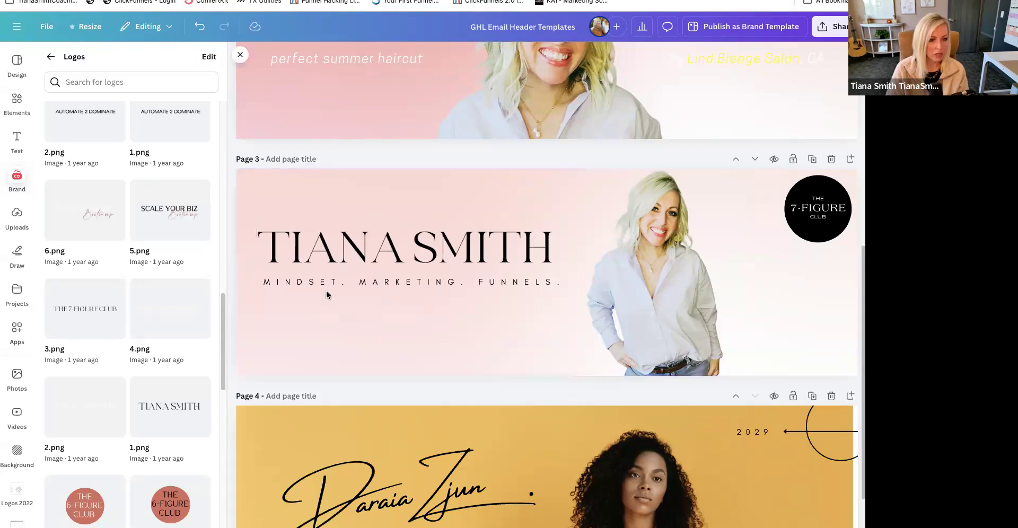
- Duplicate the tagline on page 3, replace the copy's text with the website address, then shrink it and place it near the page's lower edge
click(345, 283)
key(super+d)
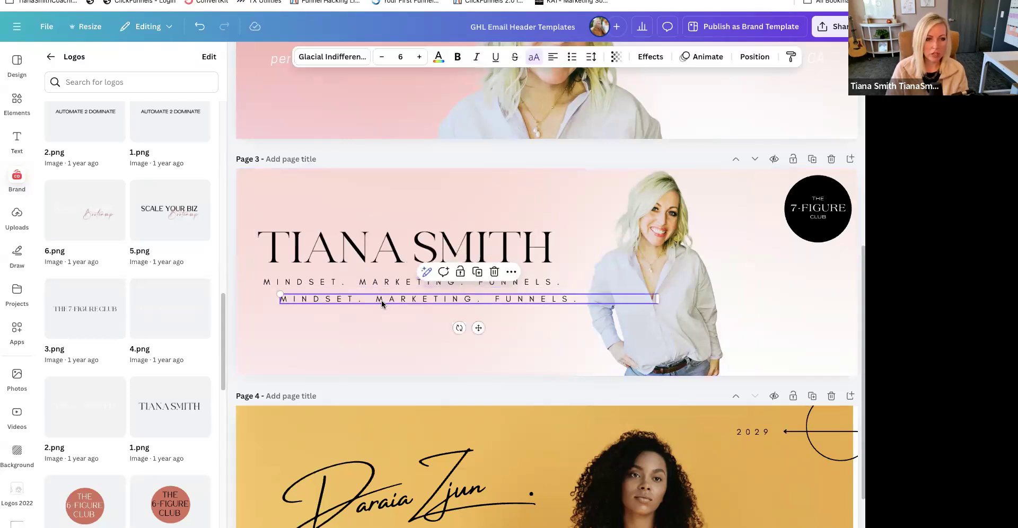
drag(382, 301, 383, 344)
double_click(382, 343)
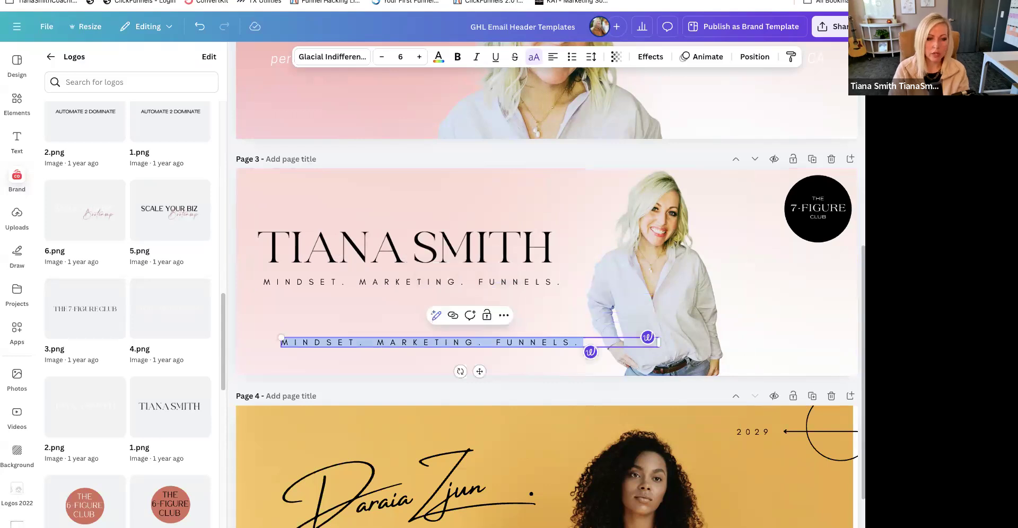
text(TIANASMITHCOACHING.COM)
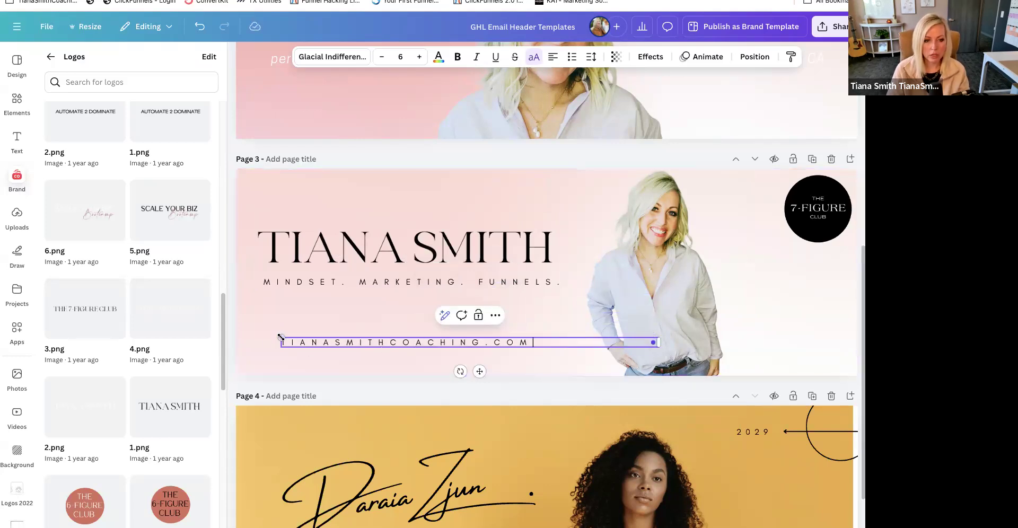
drag(281, 337, 484, 343)
drag(583, 371, 397, 394)
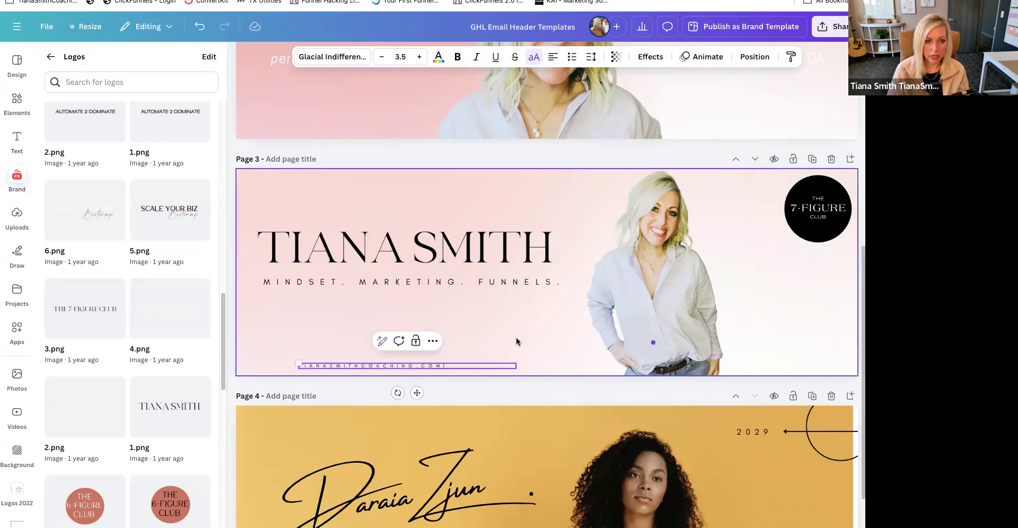
- Set the website line's font size to 12 and delete the line from page 3
click(400, 57)
text(12)
key(Return)
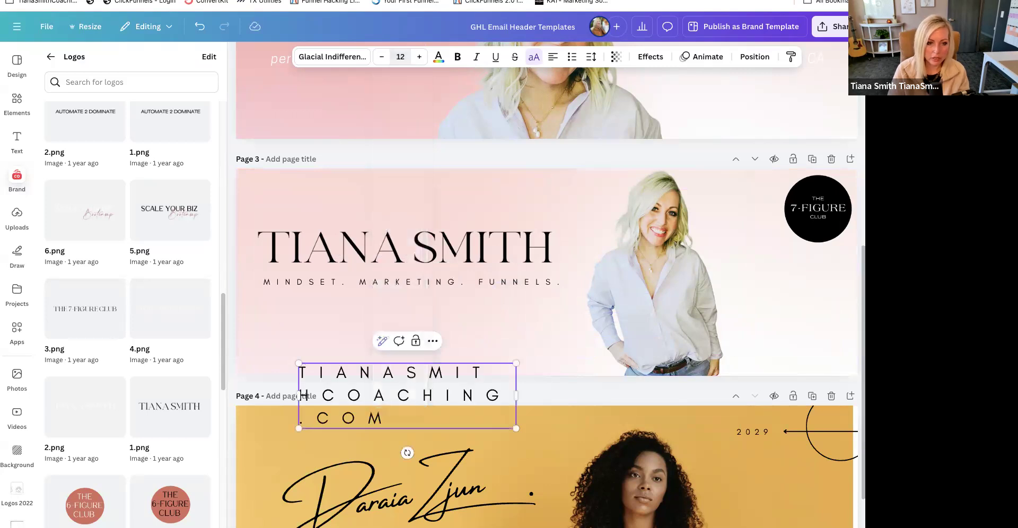
key(BackSpace)
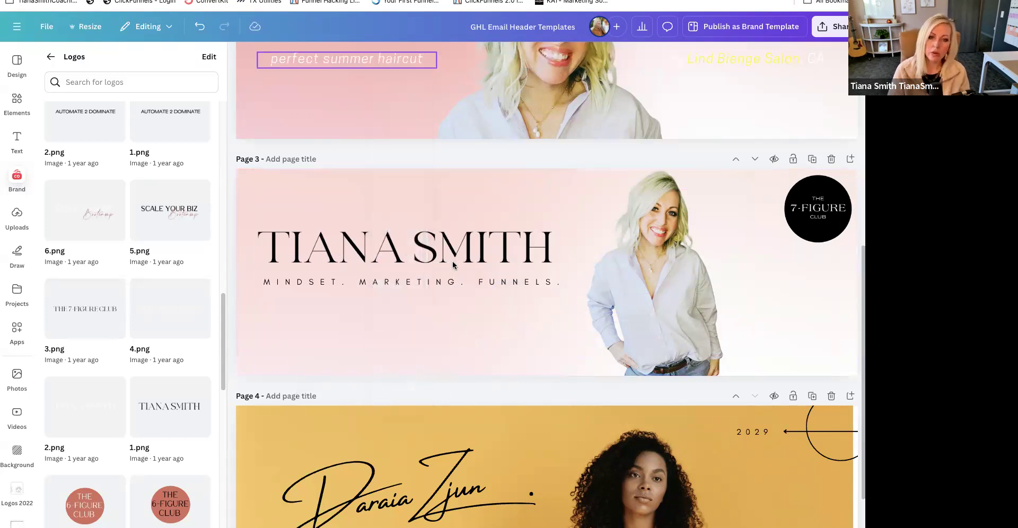
click(426, 357)
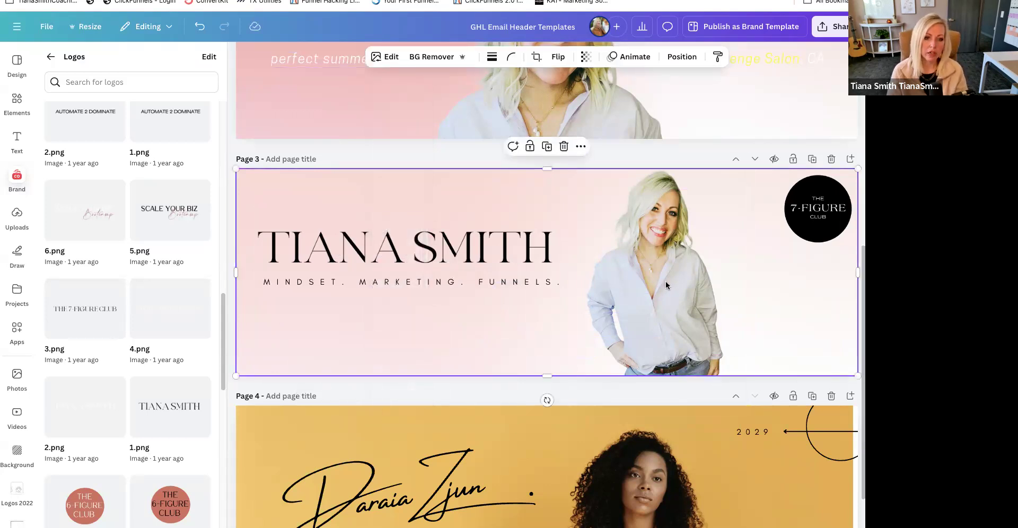
- Enlarge the portrait on page 3 and shift it away from the tagline
click(487, 283)
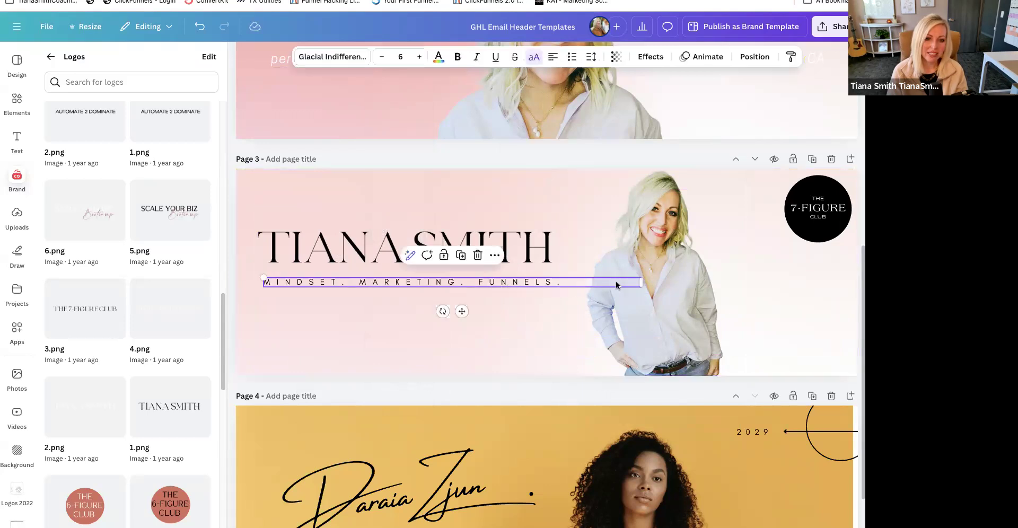
click(676, 299)
drag(669, 297, 684, 310)
drag(765, 175, 796, 133)
- Enlarge the page 3 tagline until its text runs slightly wider than the name wordmark
click(537, 291)
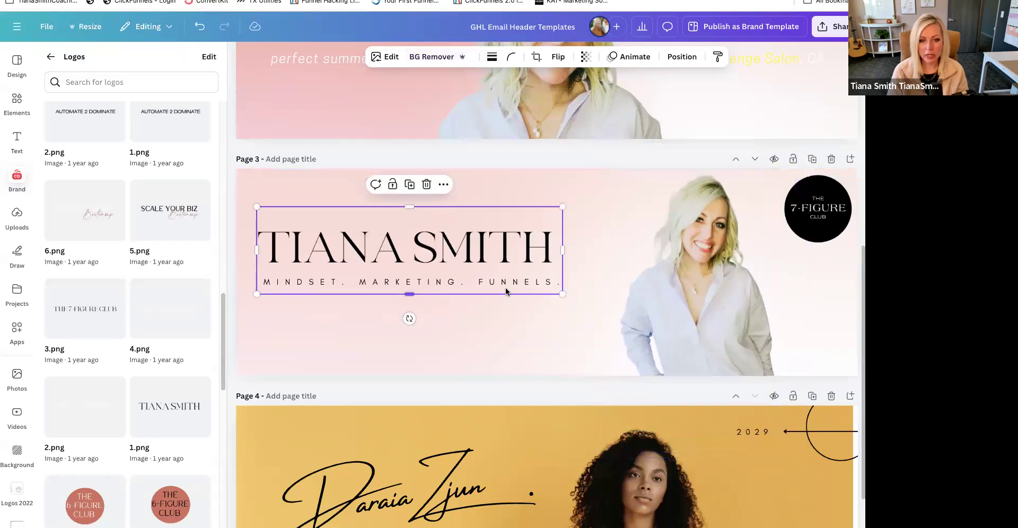
click(432, 286)
click(428, 283)
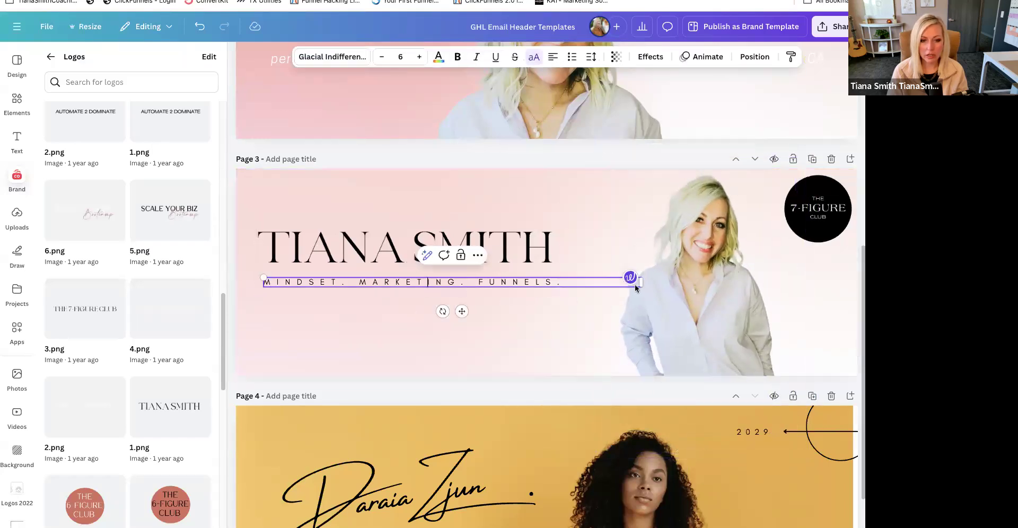
drag(695, 256, 729, 253)
click(457, 248)
click(528, 283)
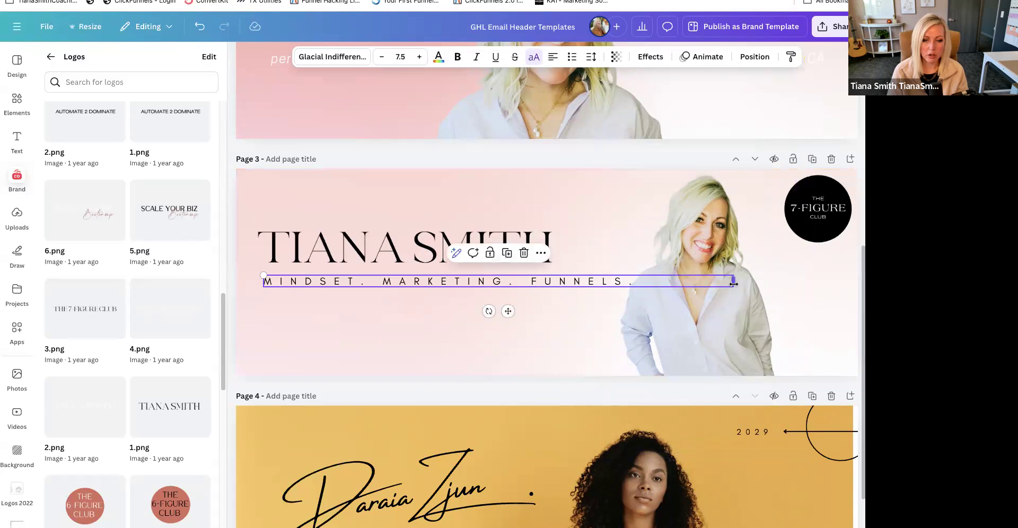
drag(734, 276, 671, 276)
click(584, 325)
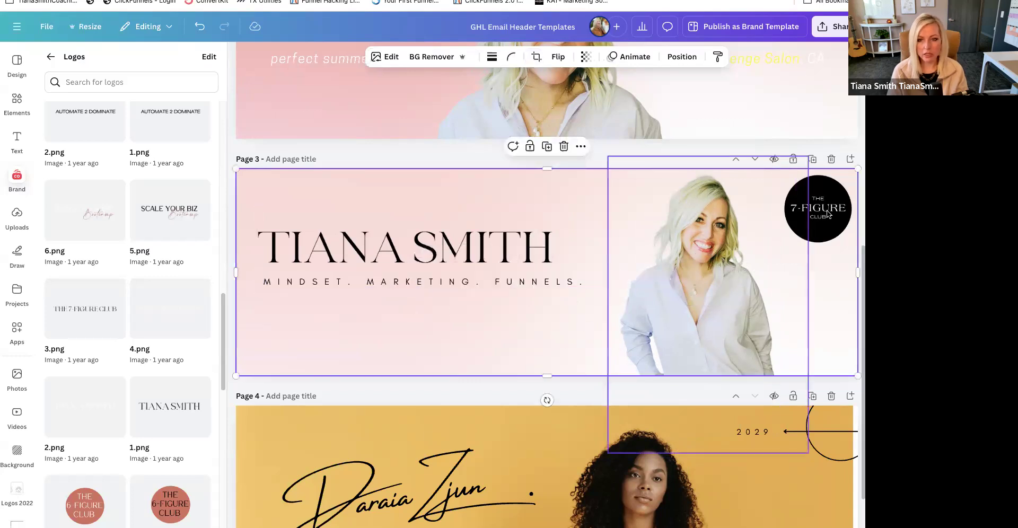
- Shrink the page 3 portrait slightly and move it closer to the tagline, clear of the round 7-Figure Club logo
click(741, 227)
drag(808, 152, 797, 170)
drag(716, 281, 702, 266)
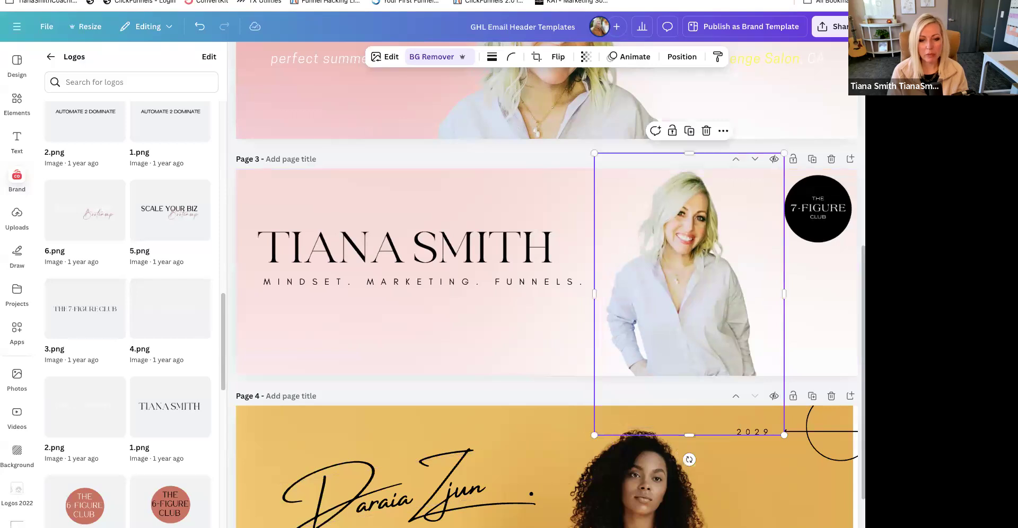
- Duplicate the finished page 3 header as a new page directly below it
scroll(562, 492, down, 3)
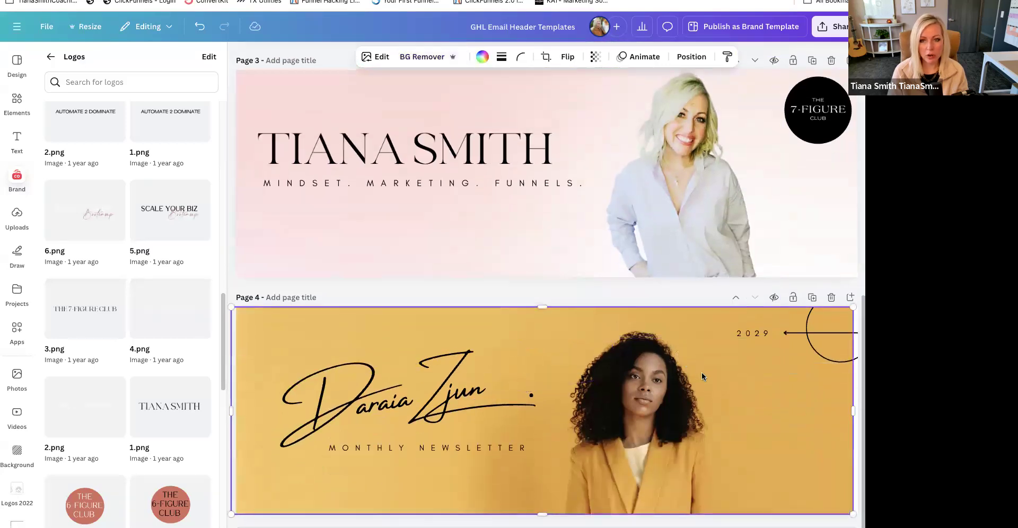
scroll(822, 305, up, 5)
click(813, 315)
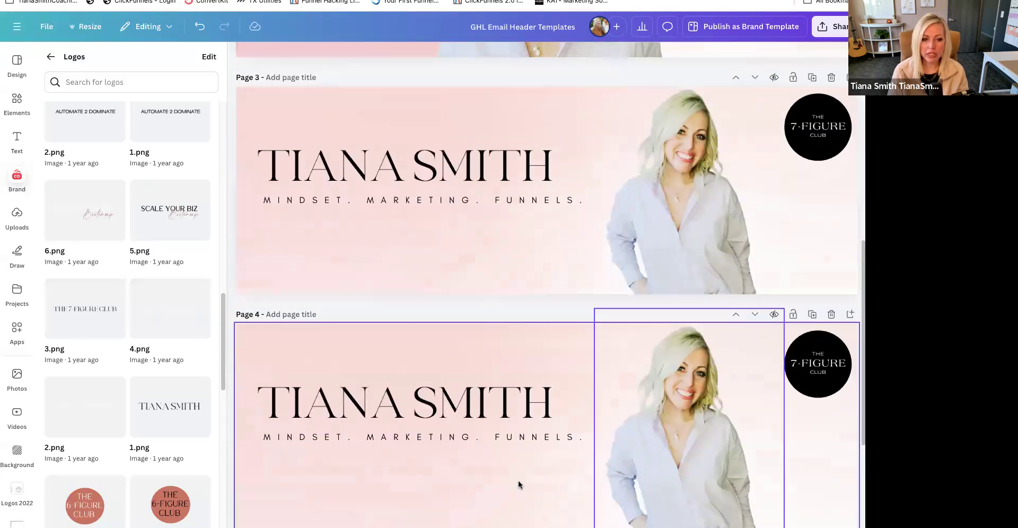
scroll(676, 433, down, 4)
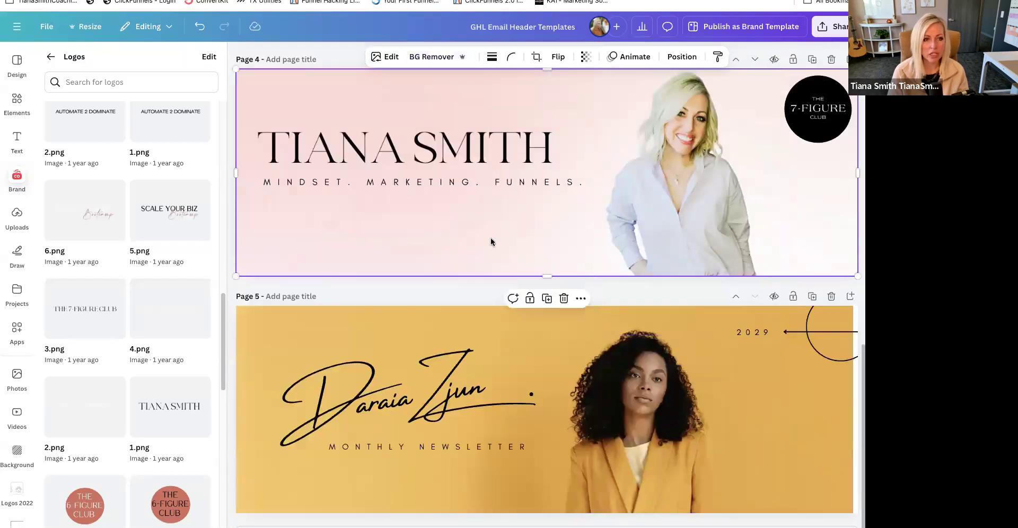
- Replace page 4's background with the pink-to-mint gradient photo and set its transparency to 62
click(17, 379)
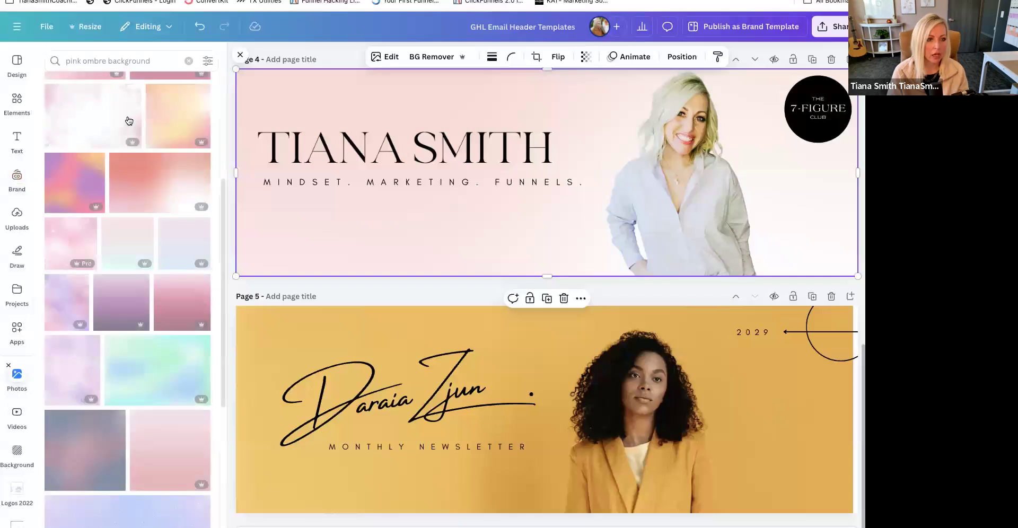
drag(115, 244, 255, 218)
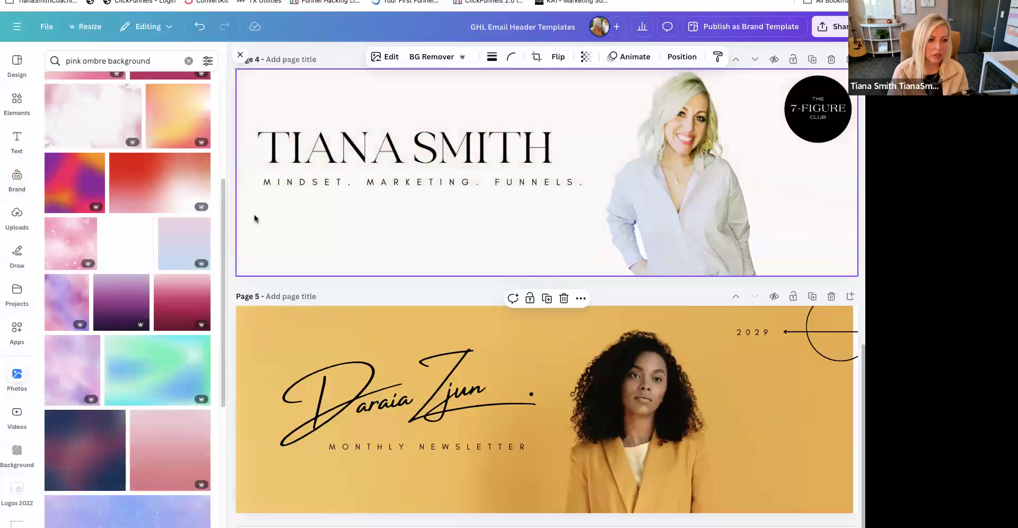
click(586, 58)
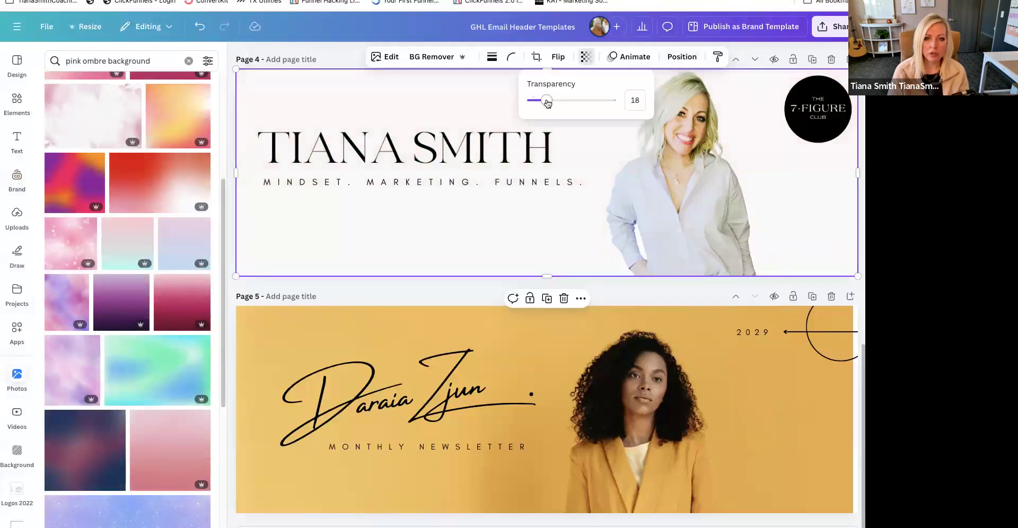
drag(567, 101, 582, 101)
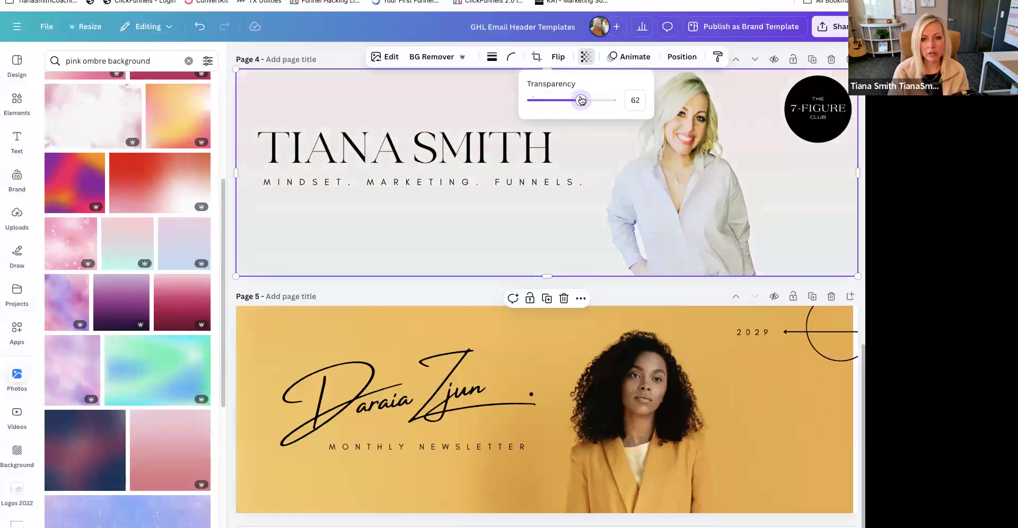
click(436, 251)
- Search the photo library for "blue ombre background"
scroll(435, 247, up, 6)
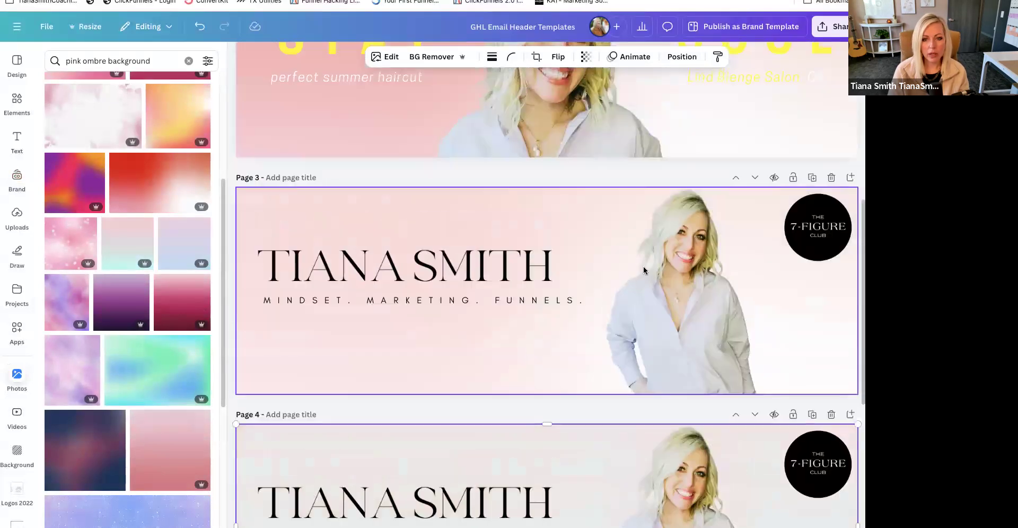
scroll(556, 371, down, 5)
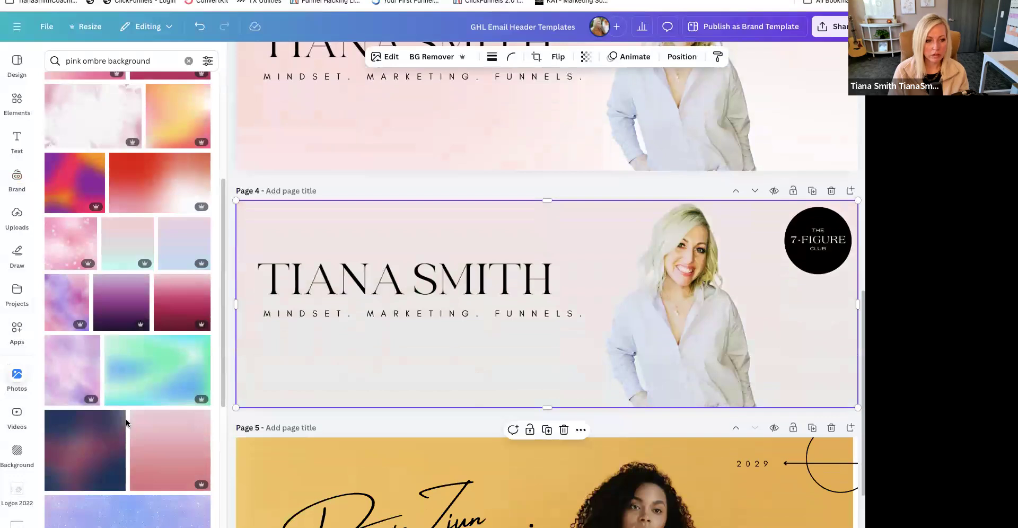
scroll(154, 410, down, 6)
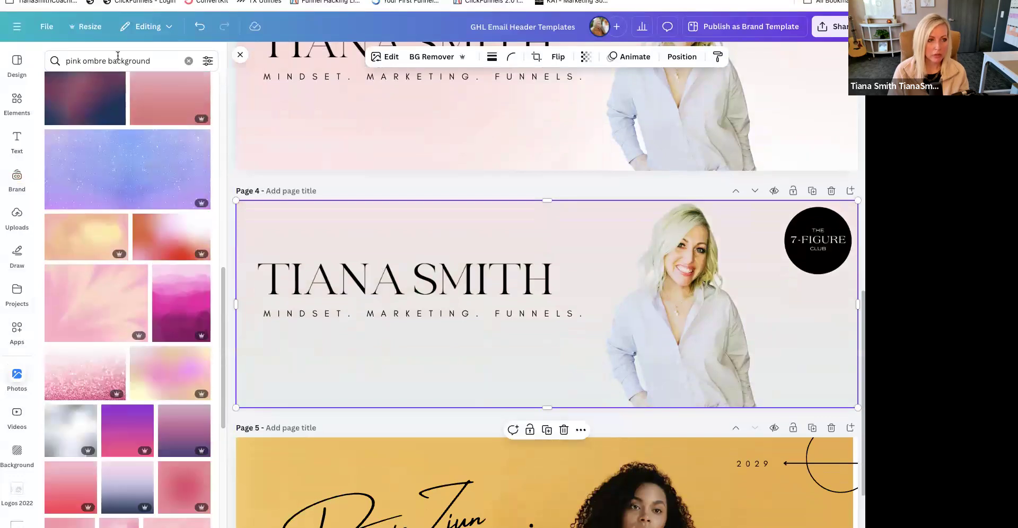
click(85, 60)
key(BackSpace)
key(BackSpace)
key(BackSpace)
key(BackSpace)
text(blue)
key(Return)
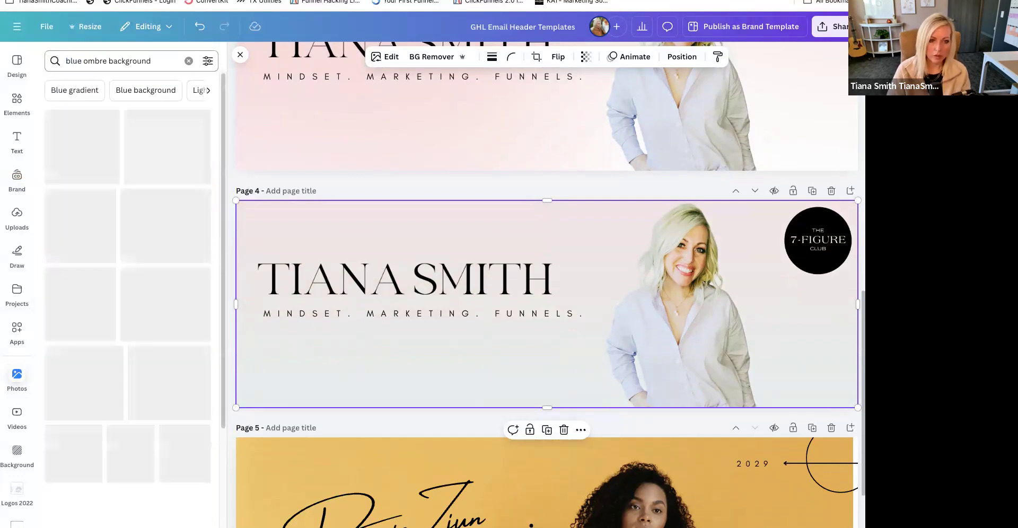
- Try the light-blue watercolour photo as page 4's background, and replace it with the navy-to-white gradient
drag(275, 232, 281, 250)
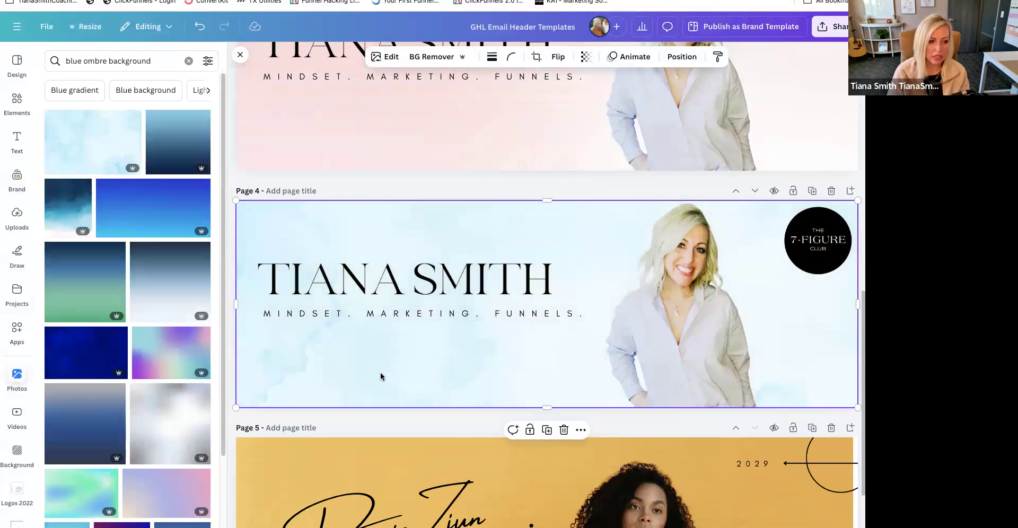
drag(164, 282, 236, 244)
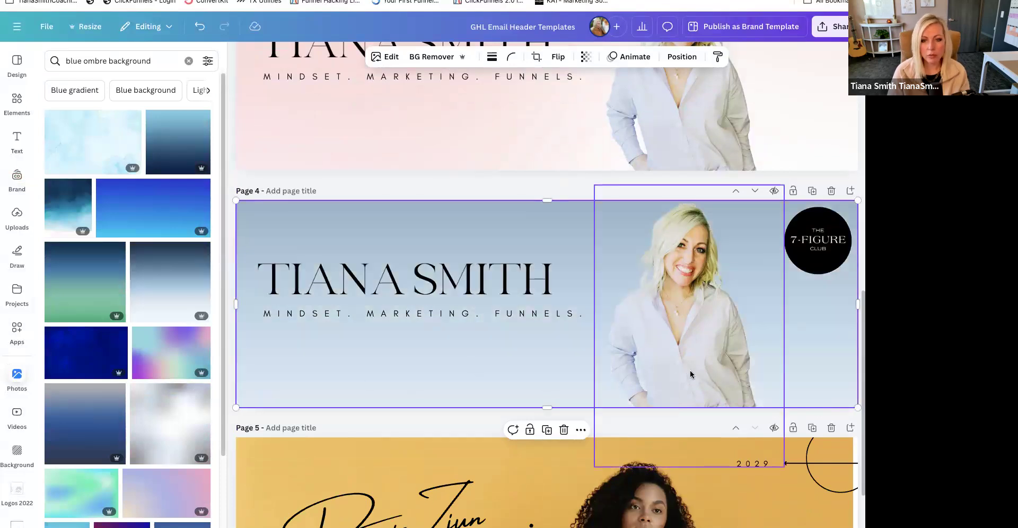
scroll(692, 374, up, 5)
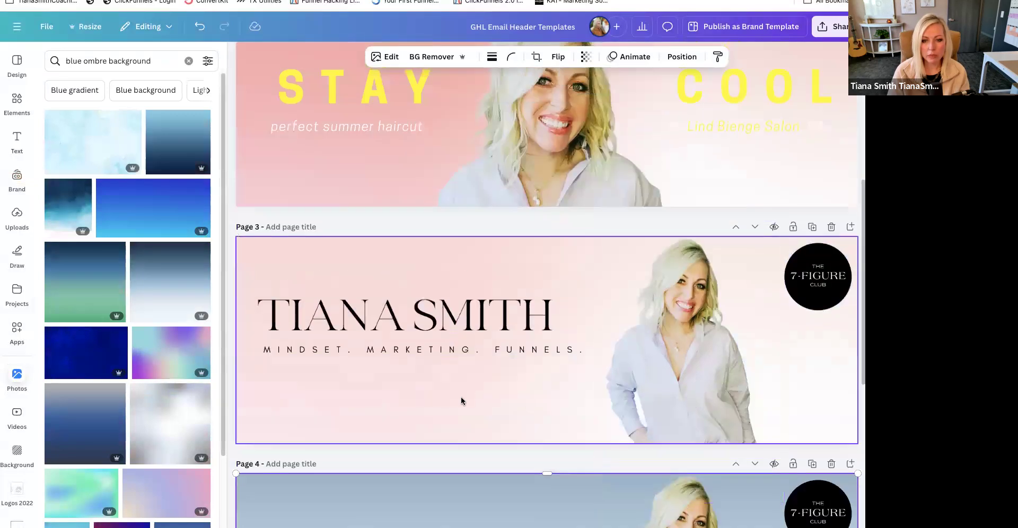
scroll(461, 397, down, 4)
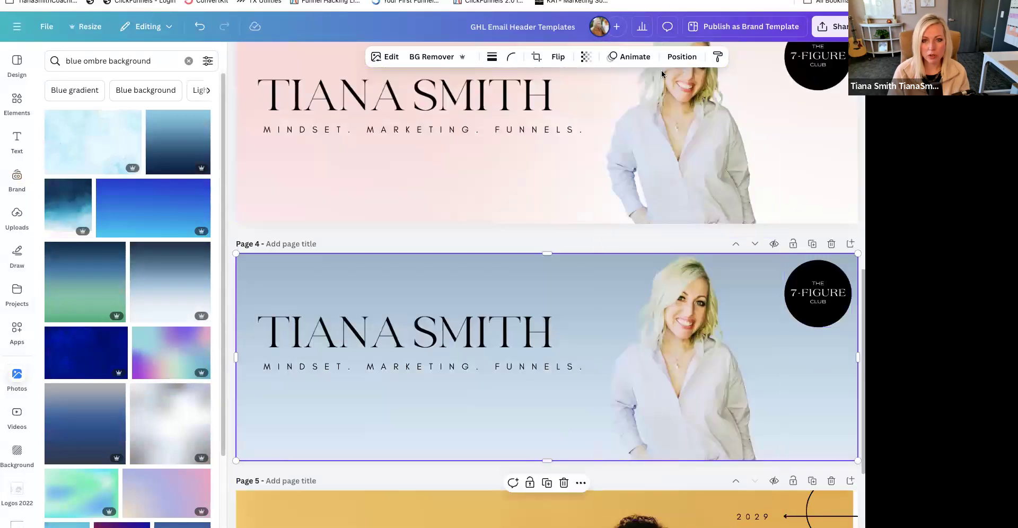
- Flip page 4's blue gradient background vertically and set its transparency to 18
click(558, 57)
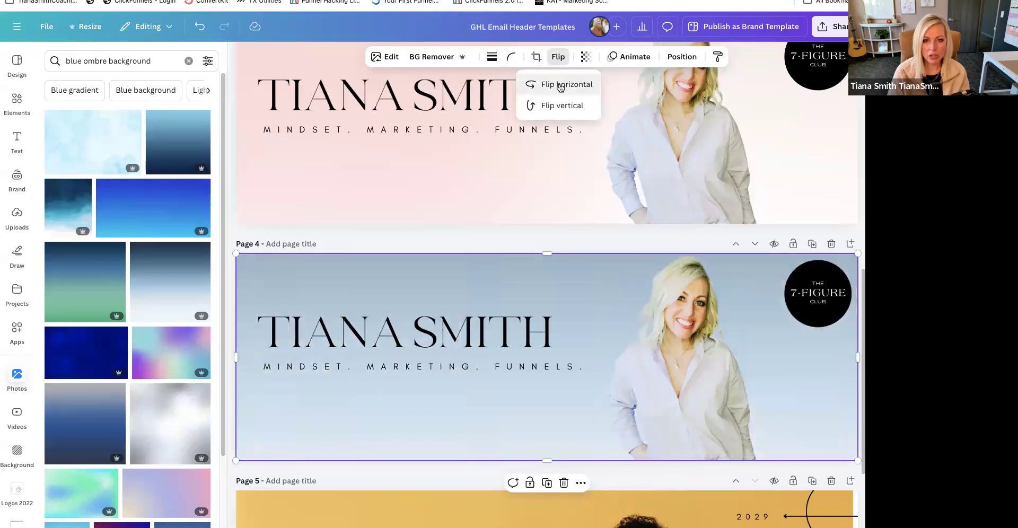
click(566, 106)
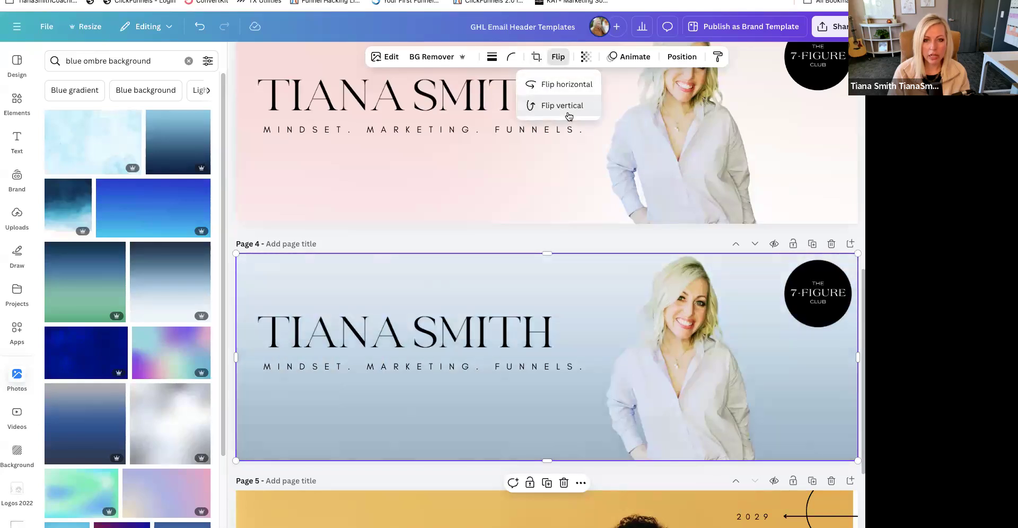
click(585, 57)
drag(575, 101, 546, 109)
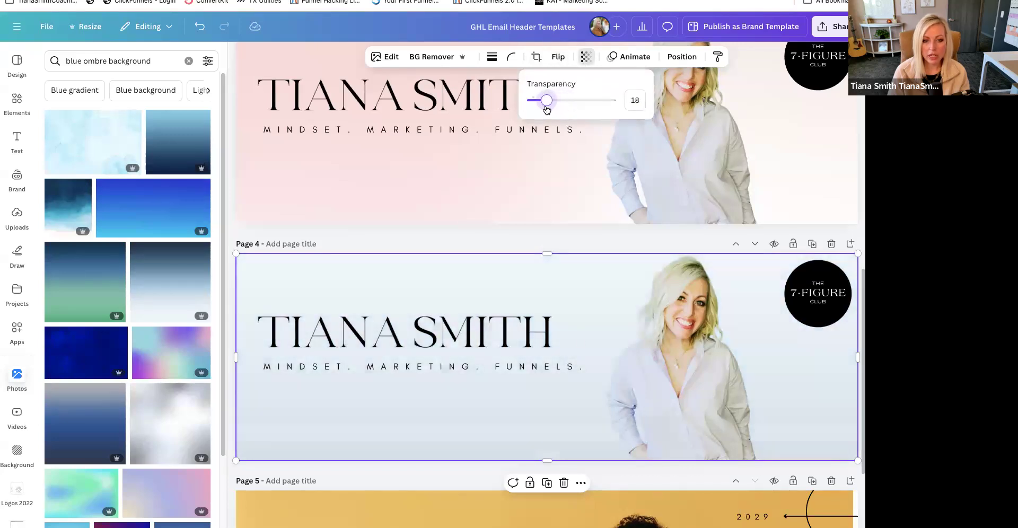
click(498, 407)
- Recolour page 2's STAY and COOL headings with the dark grey from the 2022 TS Website brand palette
scroll(498, 407, up, 5)
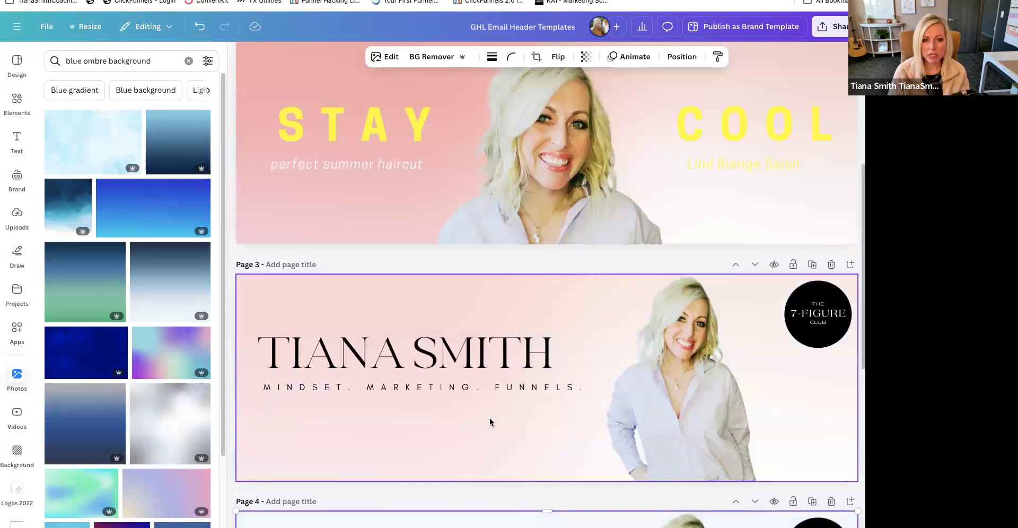
click(452, 366)
click(472, 459)
scroll(472, 461, up, 3)
click(561, 299)
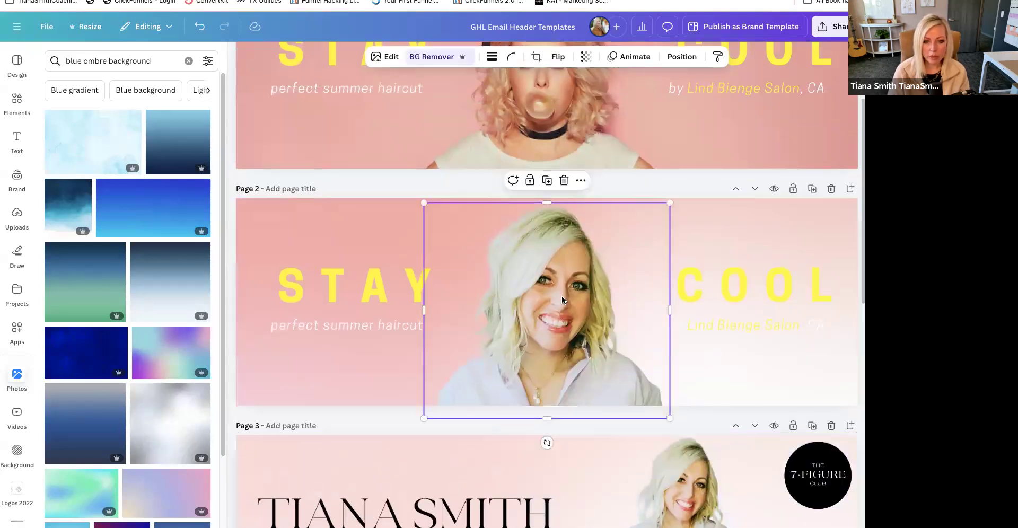
click(402, 288)
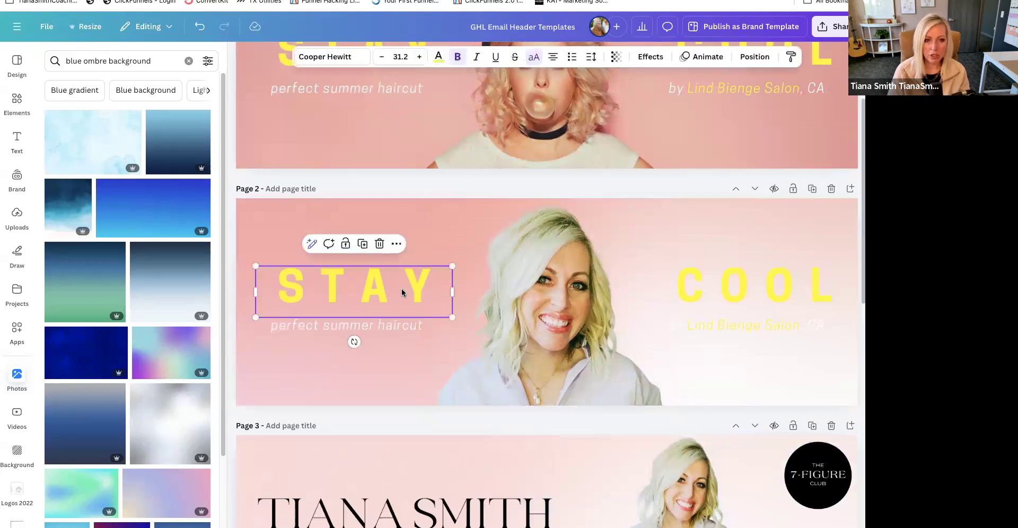
click(446, 61)
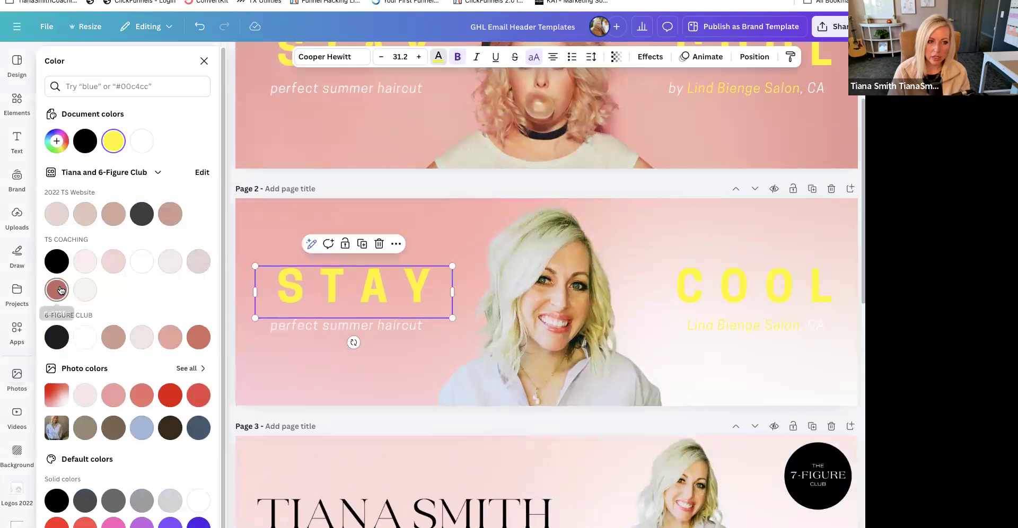
click(141, 214)
click(794, 280)
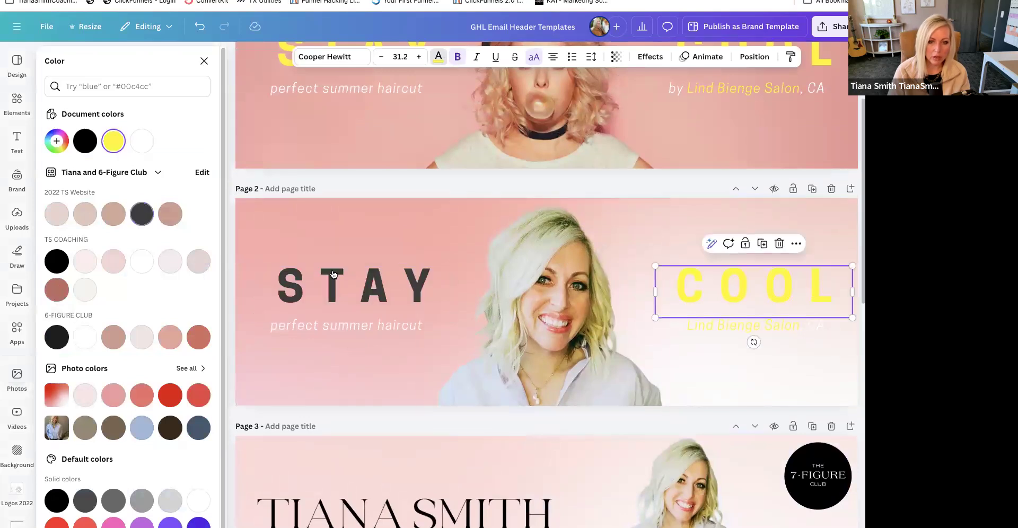
click(142, 213)
click(345, 325)
scroll(415, 349, down, 4)
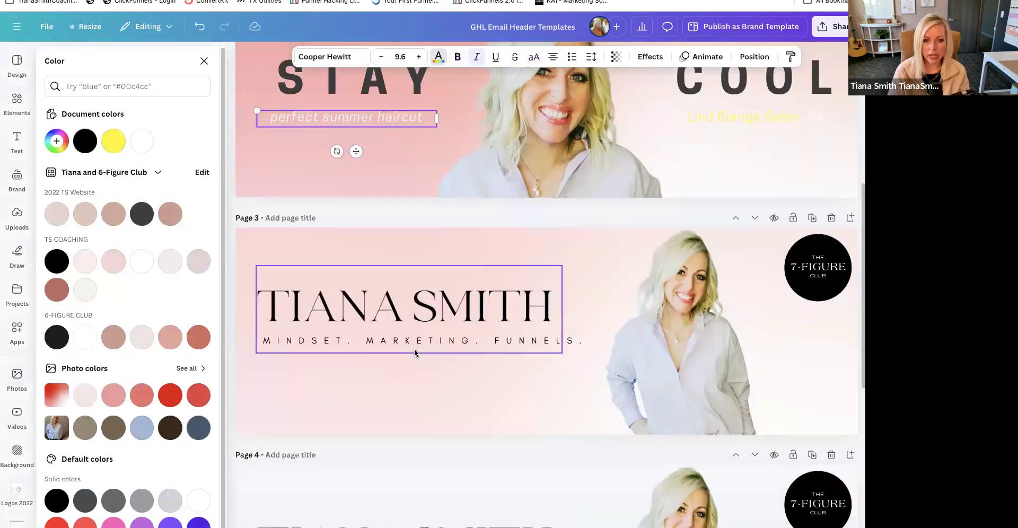
scroll(414, 349, up, 3)
click(350, 260)
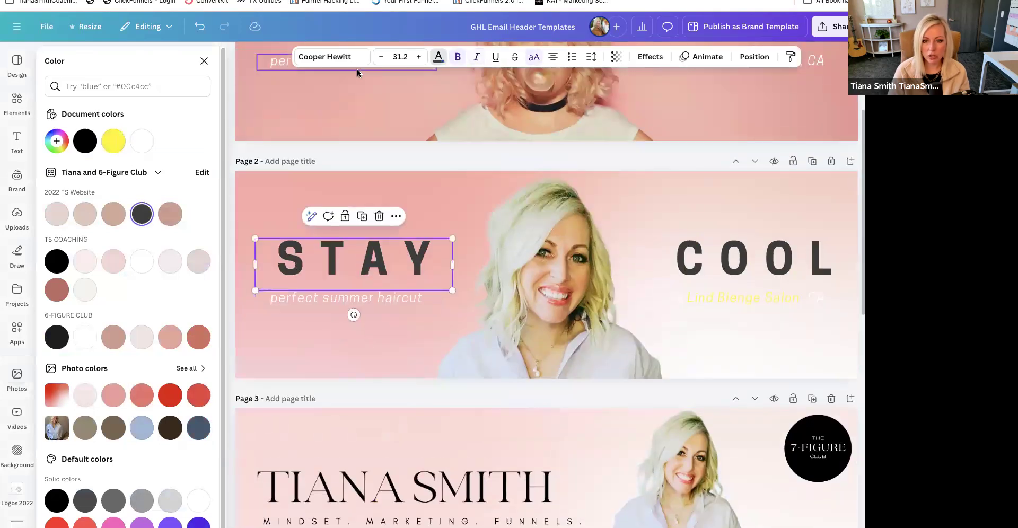
scroll(670, 387, up, 3)
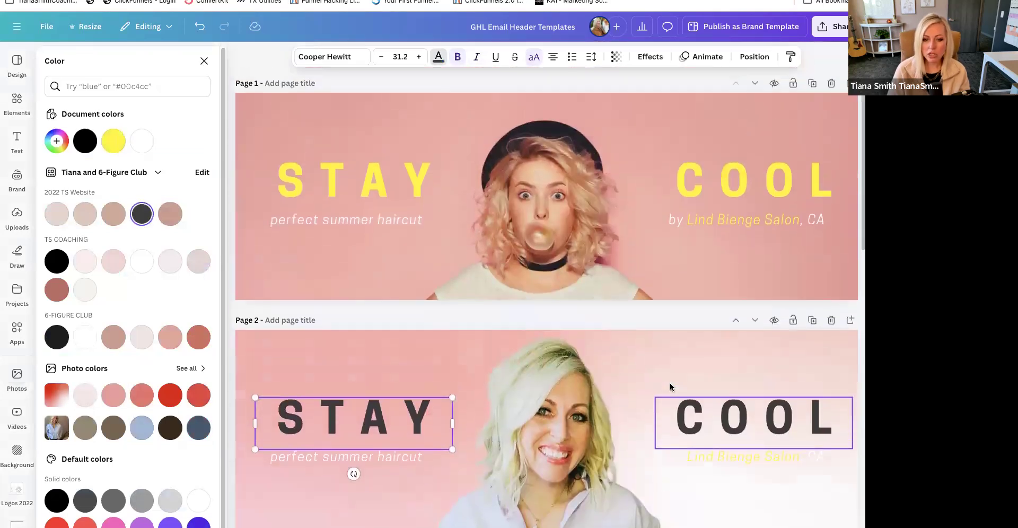
scroll(670, 384, down, 14)
scroll(658, 390, up, 10)
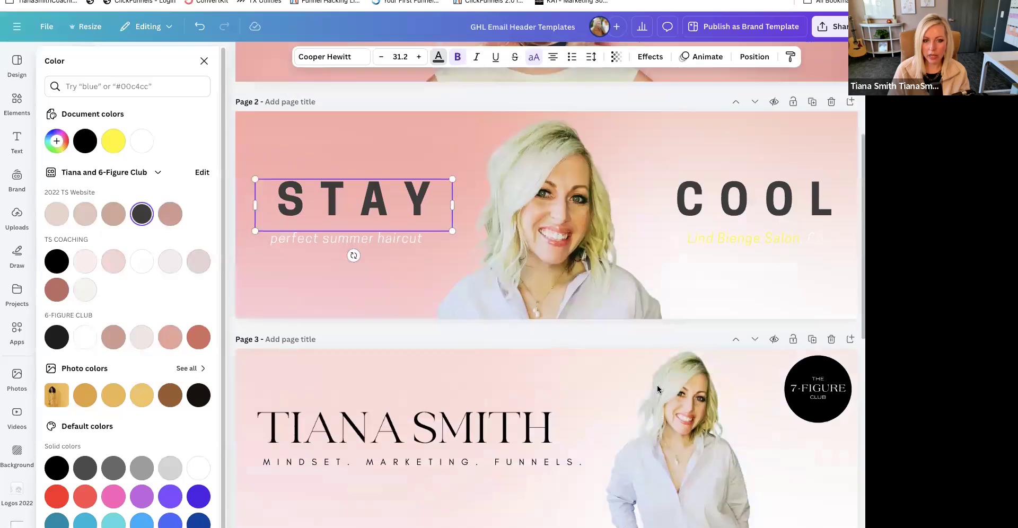
scroll(658, 390, up, 4)
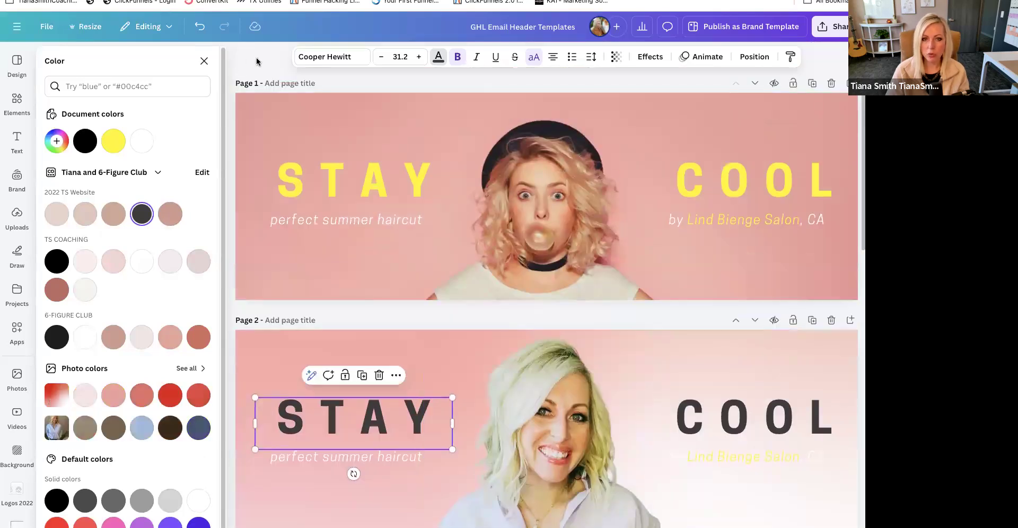
key(Escape)
click(821, 28)
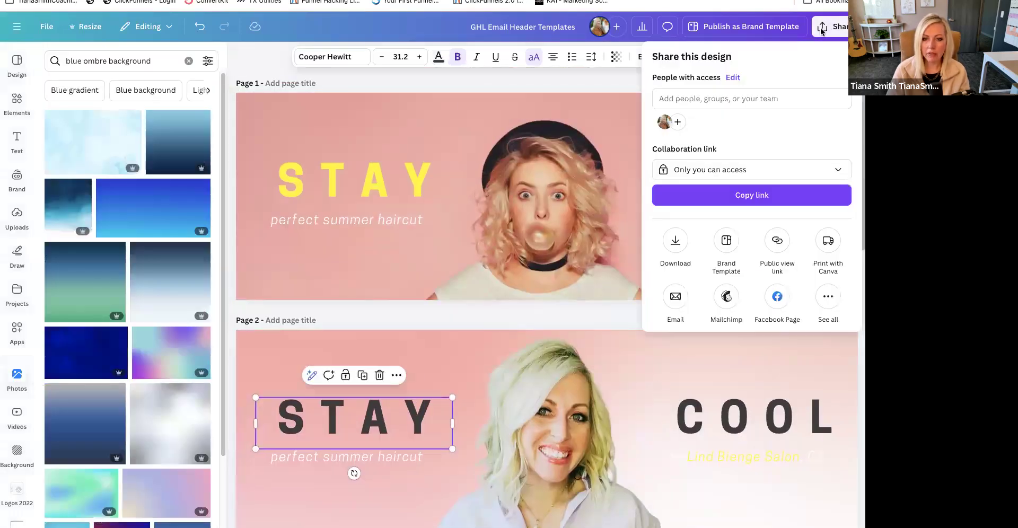
click(371, 312)
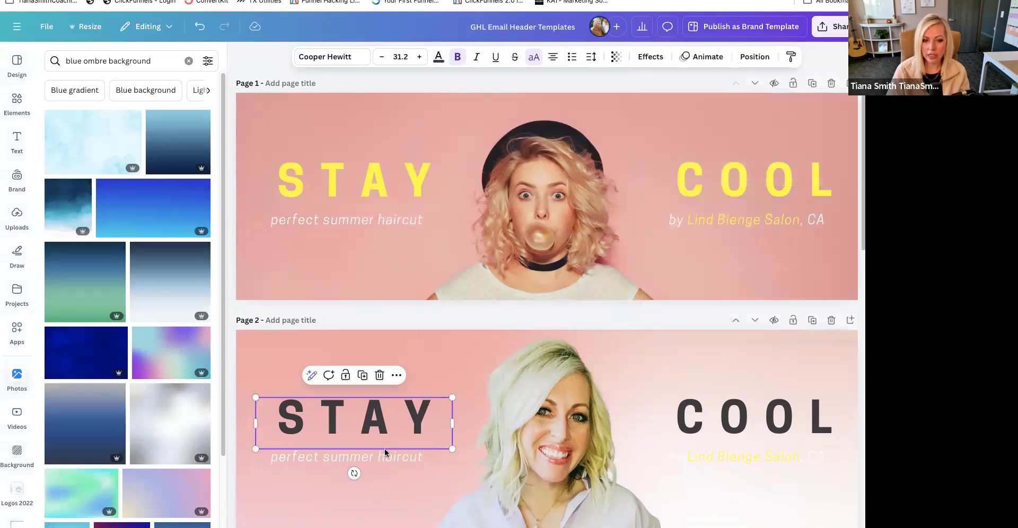
- Replace page 2's STAY heading with the brand owner's first name in capitals and widen its text box to fit one line
key(Return)
text(TIANA)
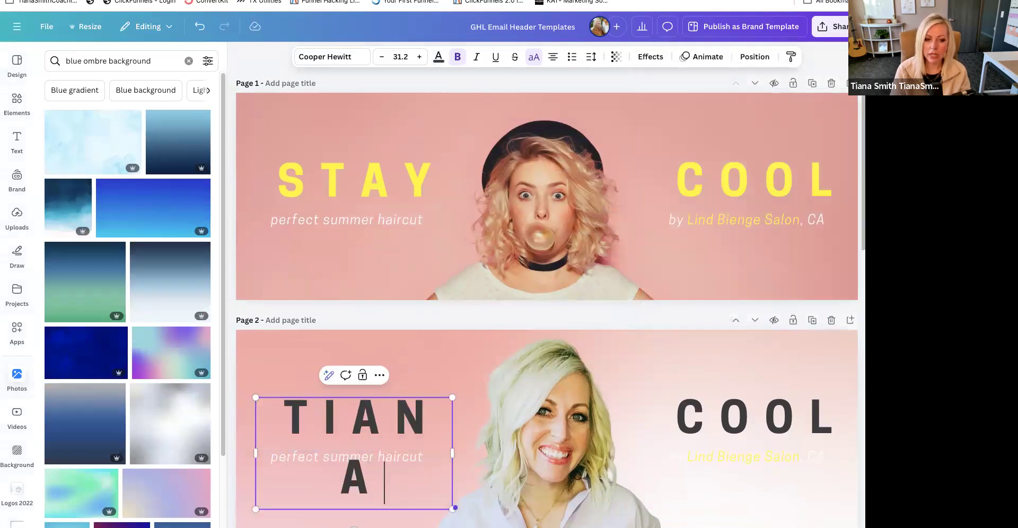
drag(452, 442, 484, 443)
- Replace page 2's COOL heading with the owner's last name on one line, and shift the first-name heading slightly left
click(753, 419)
key(Return)
text(SMIKTH)
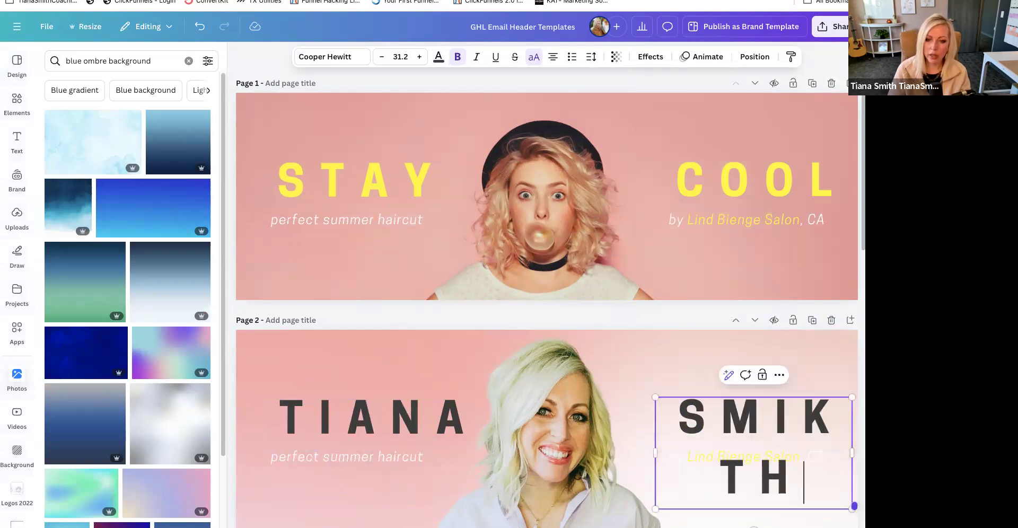
key(BackSpace)
key(BackSpace)
key(BackSpace)
text(TH)
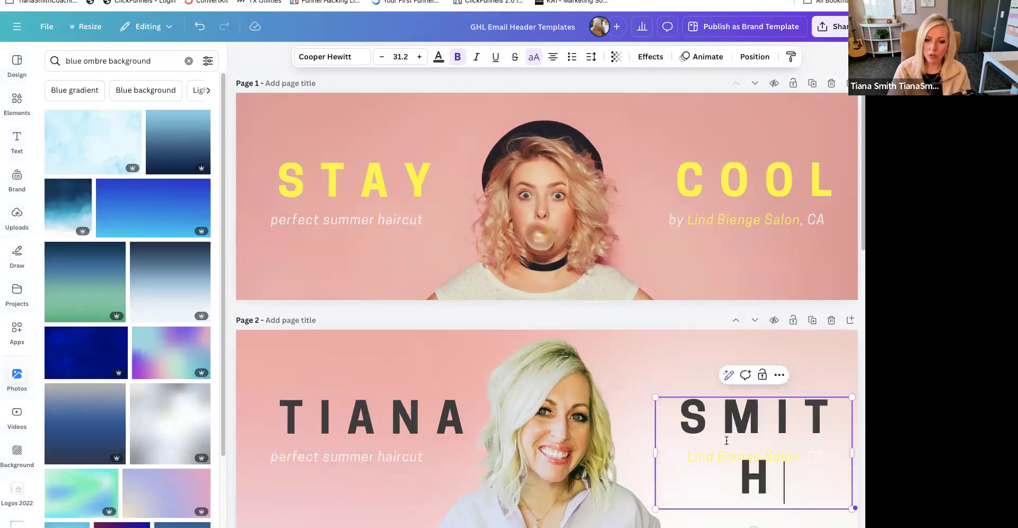
drag(642, 453, 617, 453)
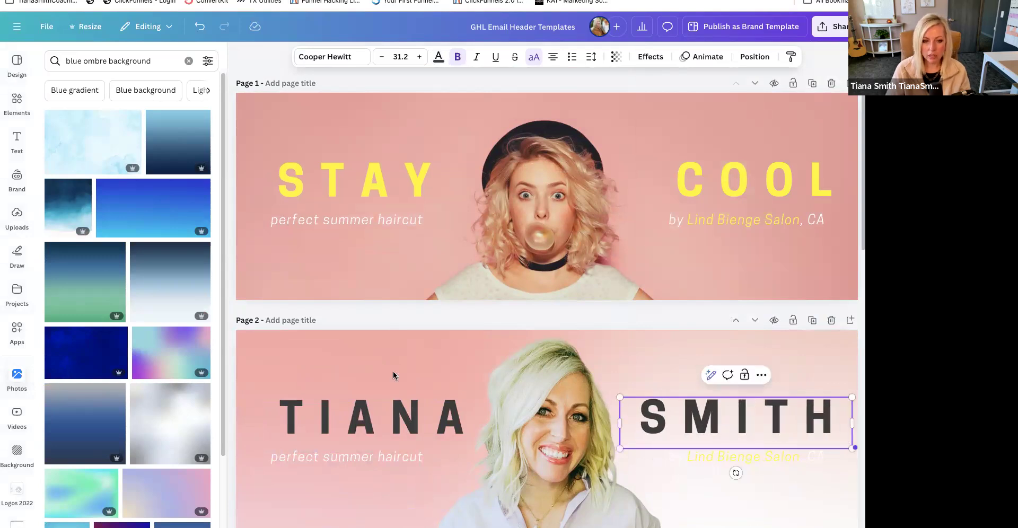
drag(380, 415, 377, 418)
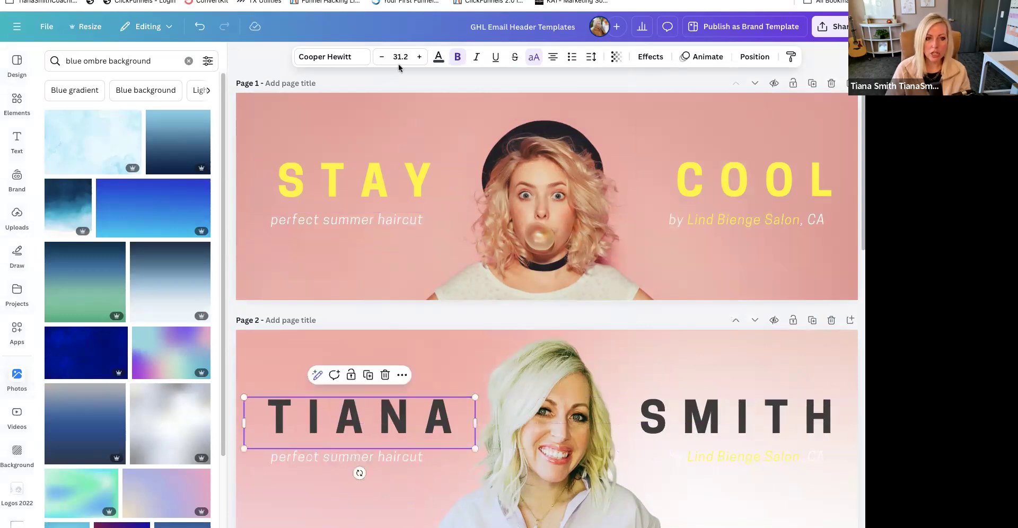
- Switch the brand kit offered for the heading's fonts to 7-Figure Club
click(362, 60)
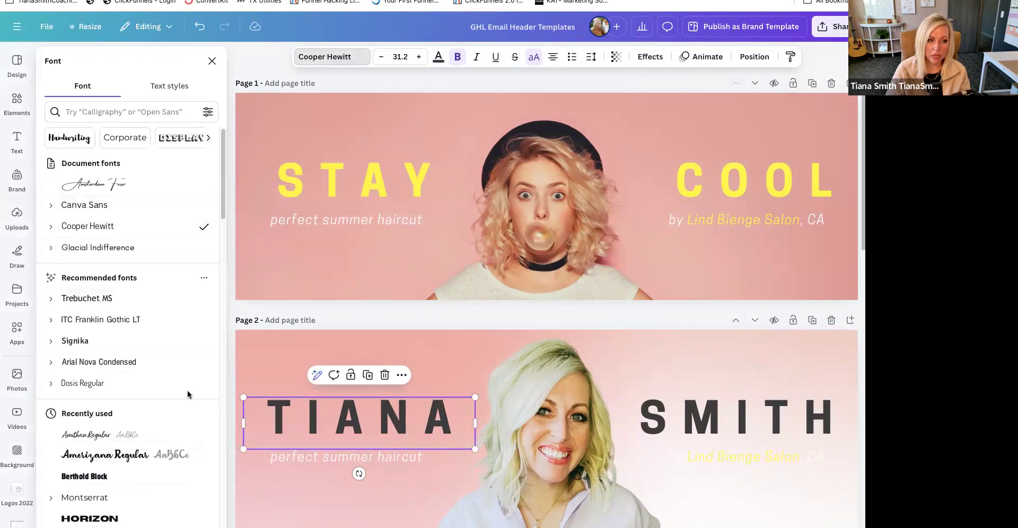
scroll(154, 365, down, 8)
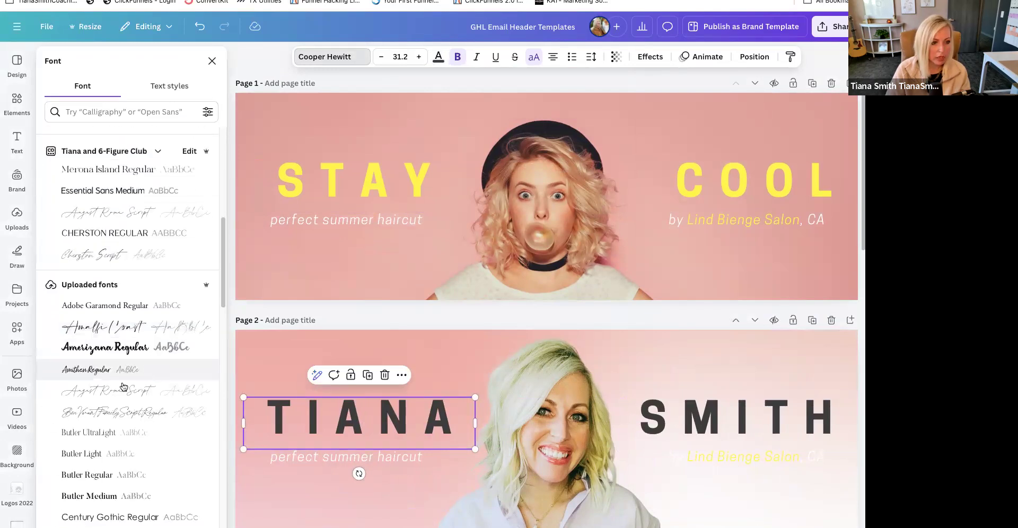
click(117, 153)
click(350, 369)
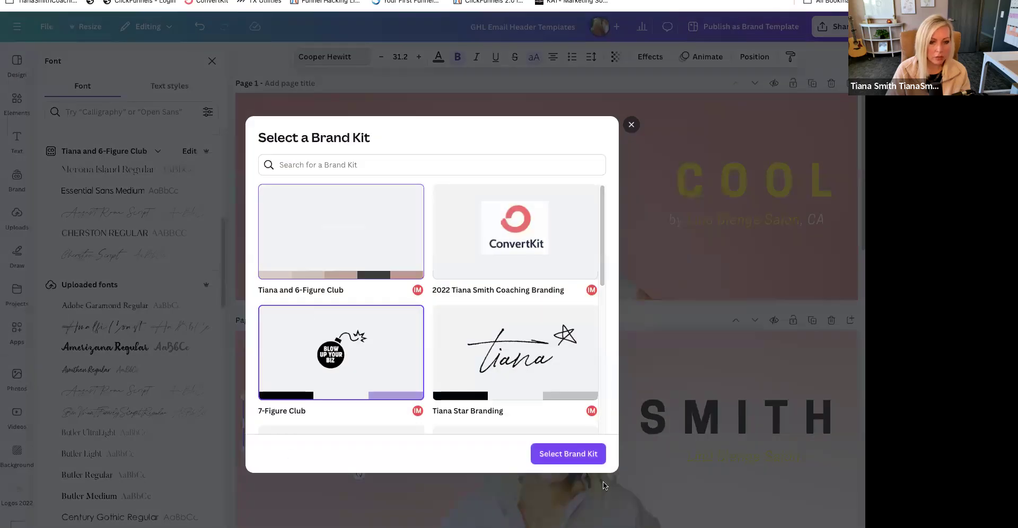
click(570, 454)
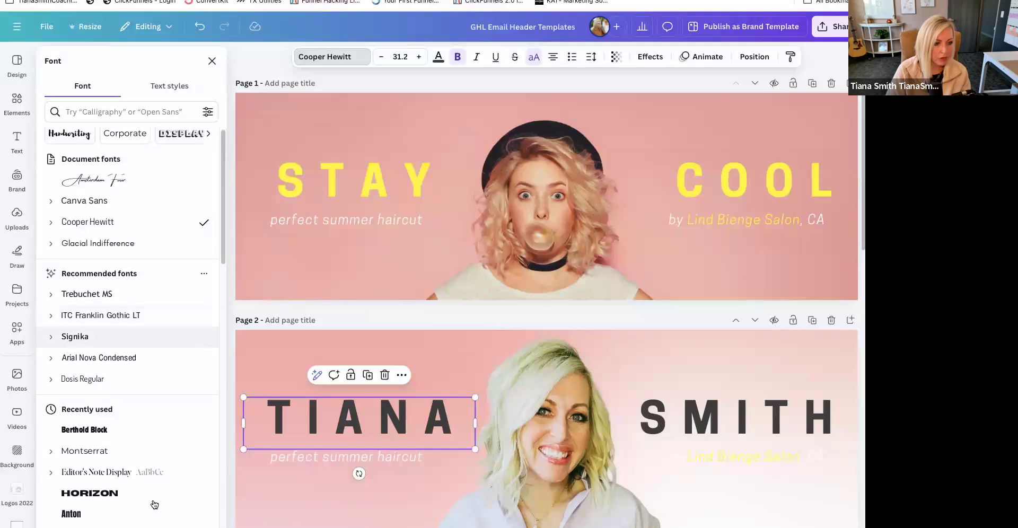
- Set the font of both name headings on page 2 to Editor's Note Display
click(106, 475)
click(687, 416)
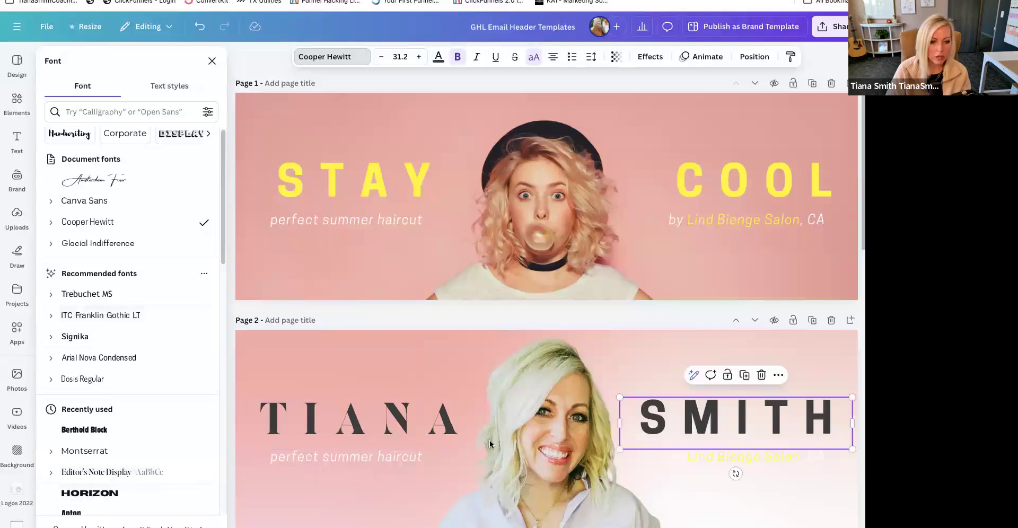
click(124, 475)
click(336, 503)
- Change page 2's haircut tagline to "marketing + funnels" and the salon line to "by" followed by the owner's full name
click(339, 460)
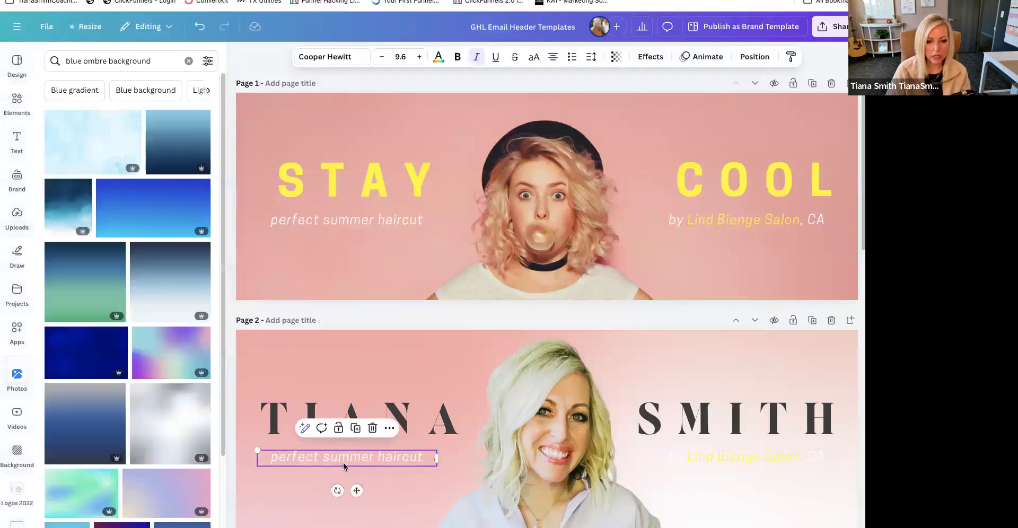
scroll(351, 460, down, 1)
double_click(351, 408)
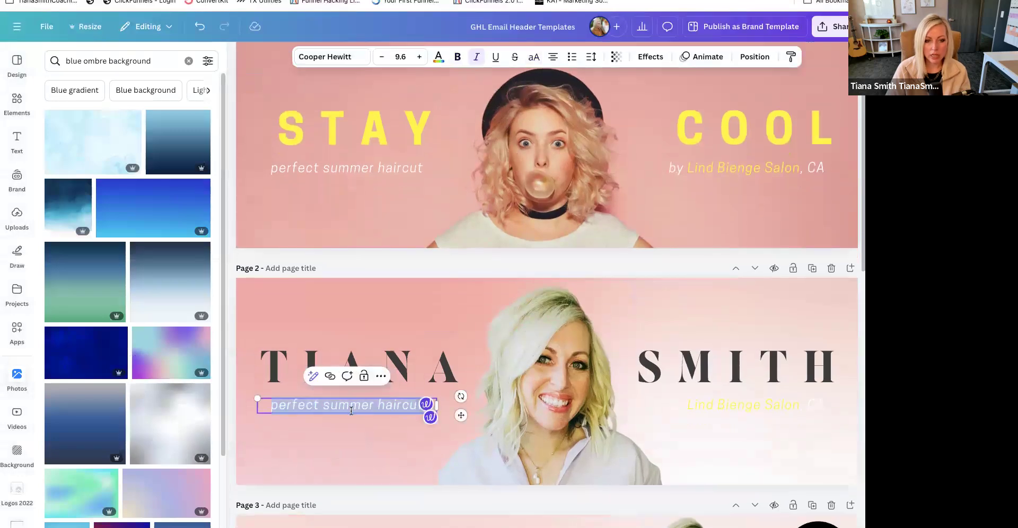
text(marketing + funnel)
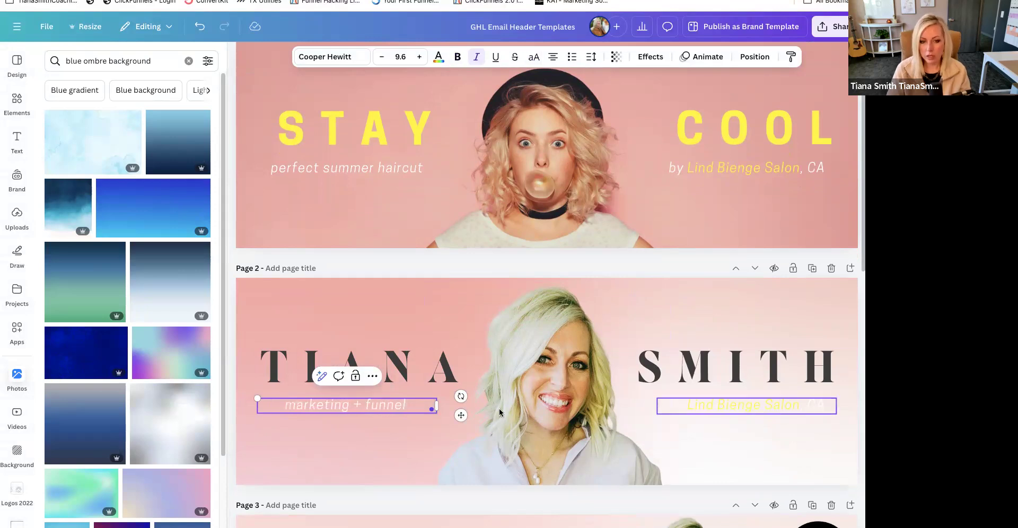
text(s)
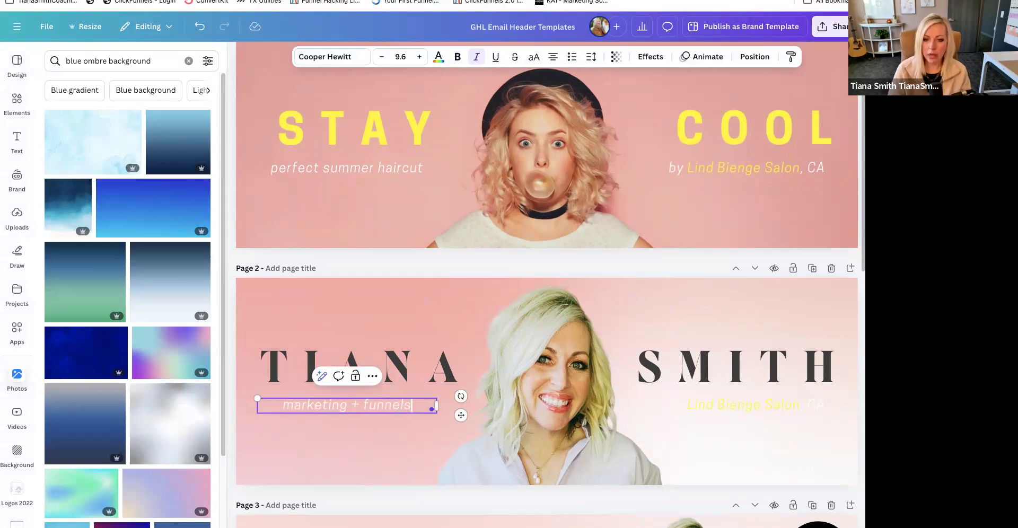
double_click(747, 404)
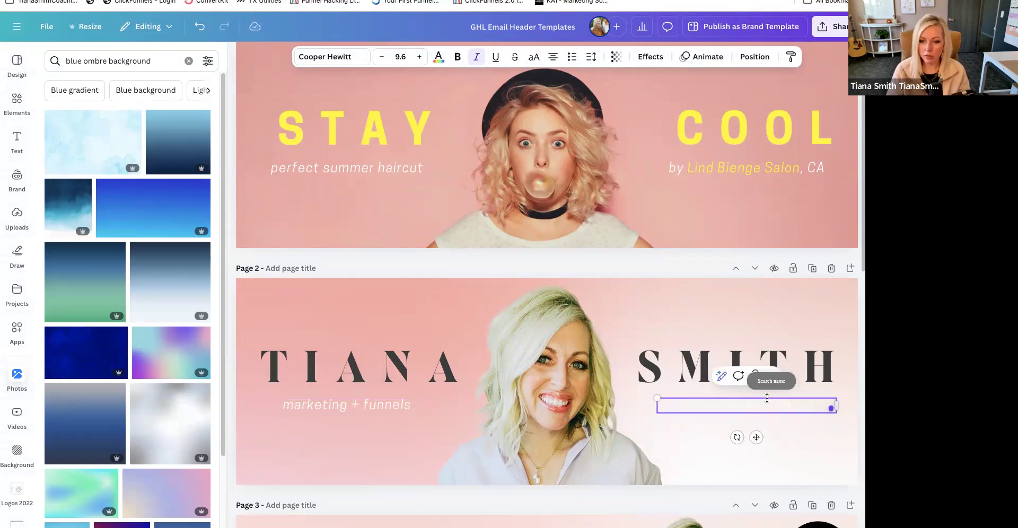
scroll(758, 355, down, 1)
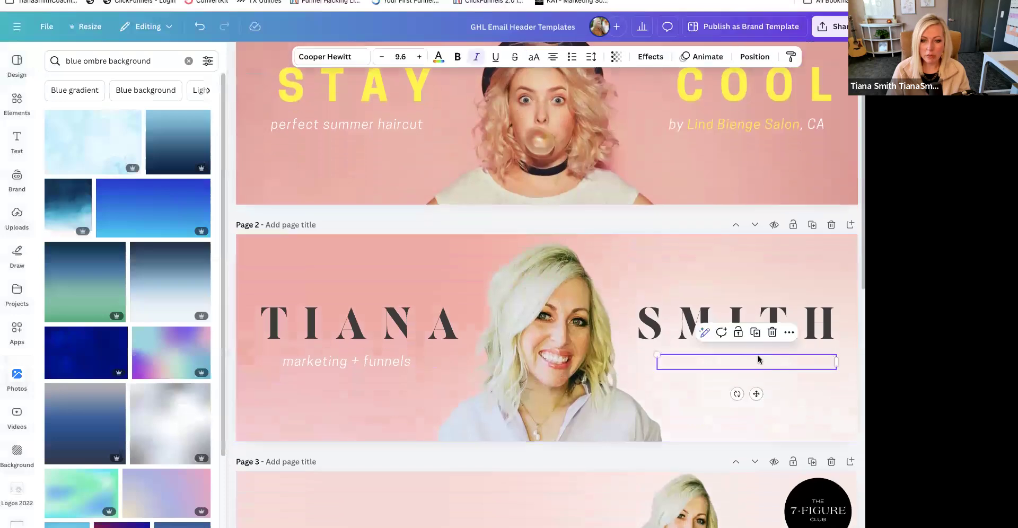
- Colour both small text lines under page 2's headings black from the 7-Figure Club palette
click(434, 57)
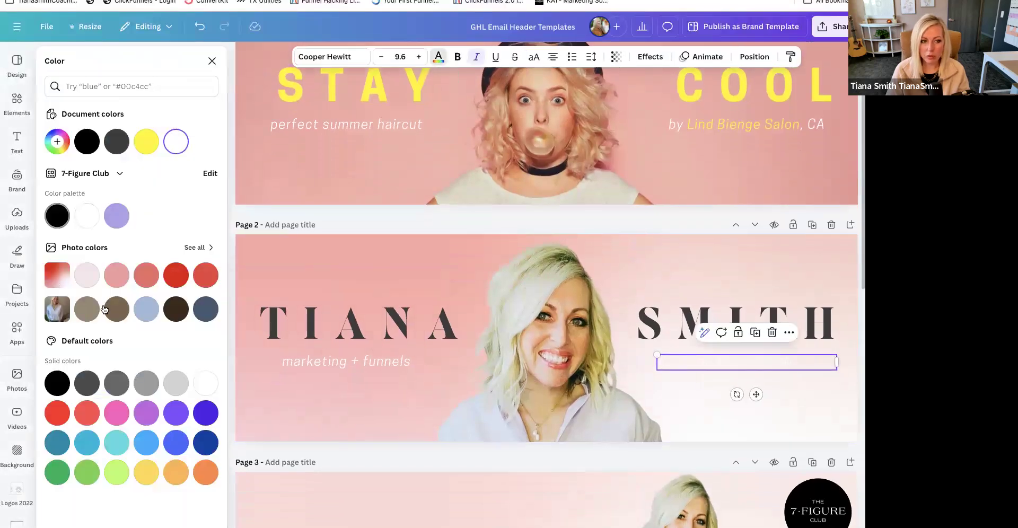
click(57, 216)
click(295, 368)
click(57, 222)
click(851, 410)
- Download only page 3, the name header with the 7-Figure Club logo, as a PNG
scroll(709, 408, up, 2)
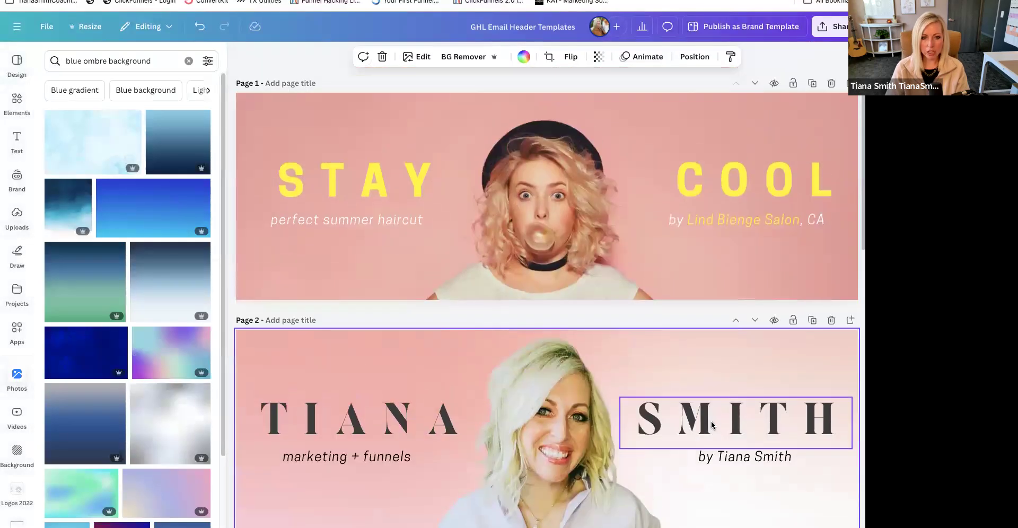
scroll(717, 425, down, 3)
scroll(530, 371, down, 1)
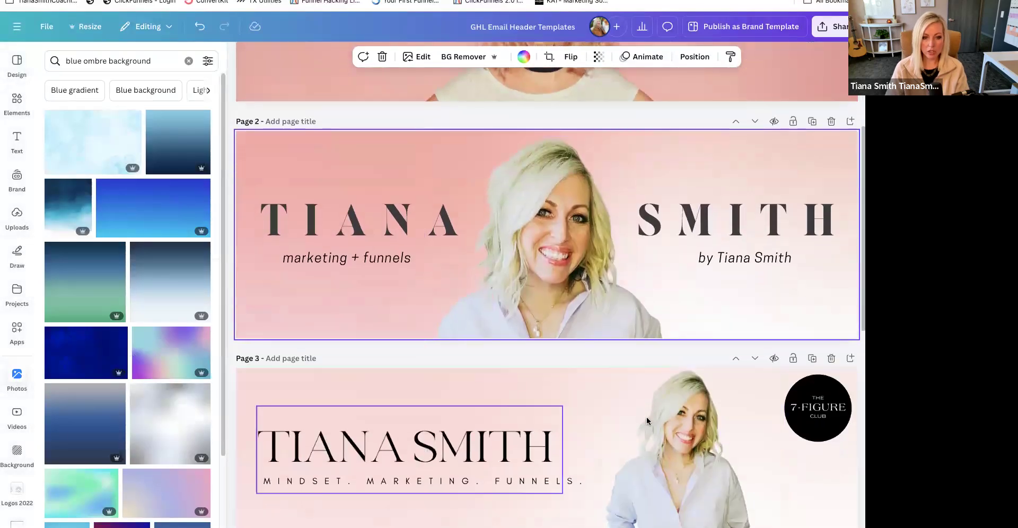
scroll(779, 482, down, 3)
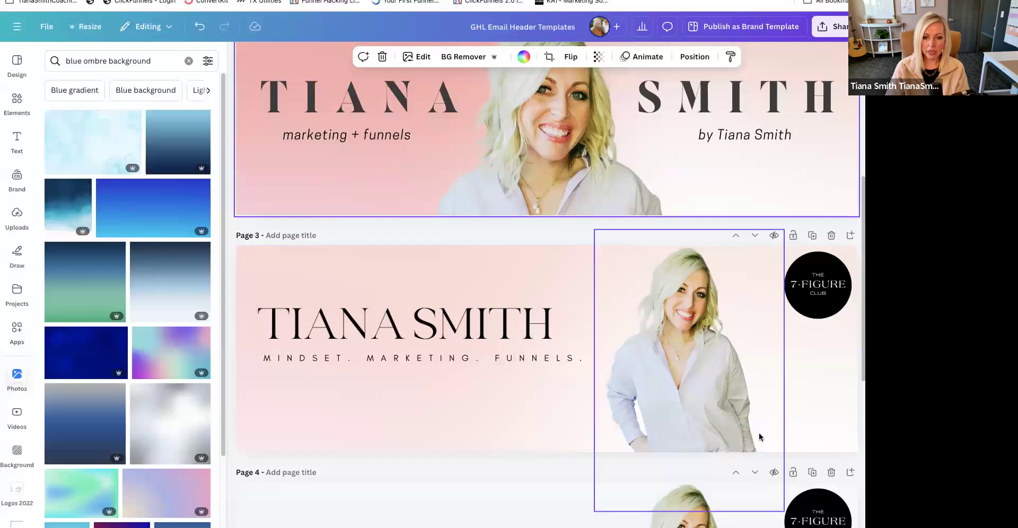
click(705, 401)
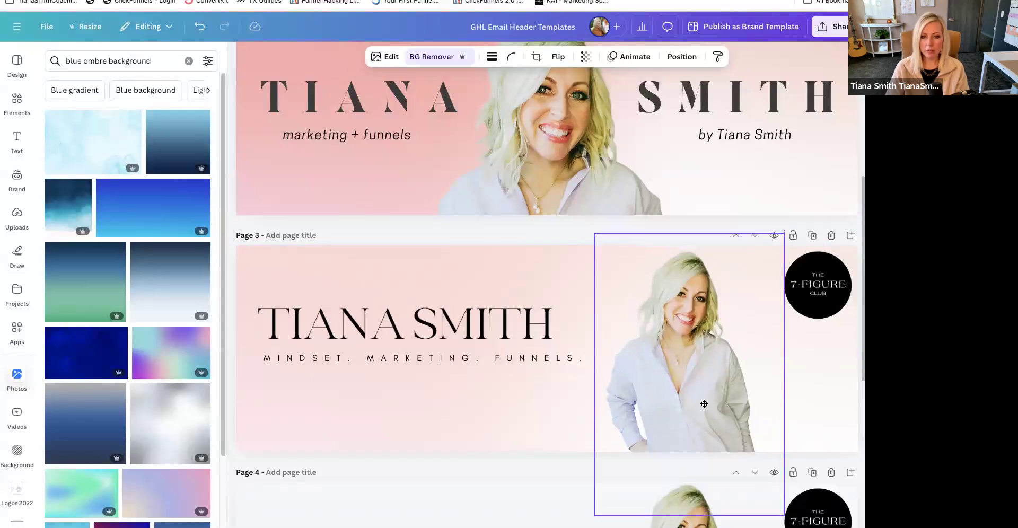
click(462, 429)
click(832, 27)
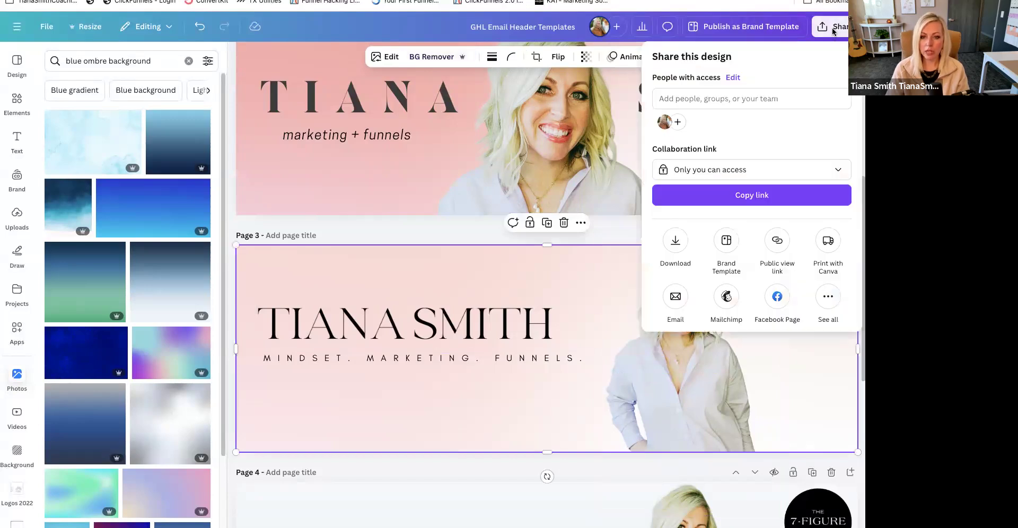
click(676, 240)
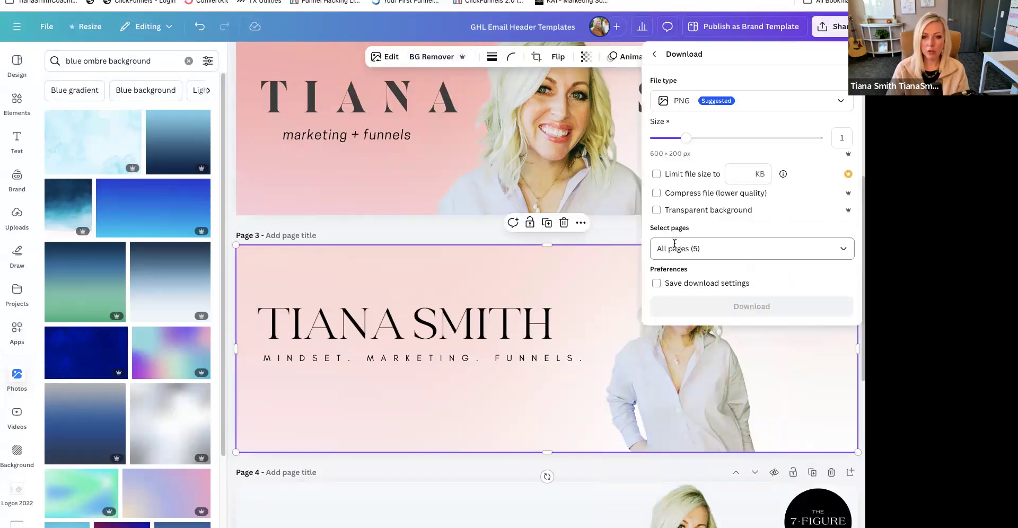
click(840, 250)
click(837, 279)
click(836, 304)
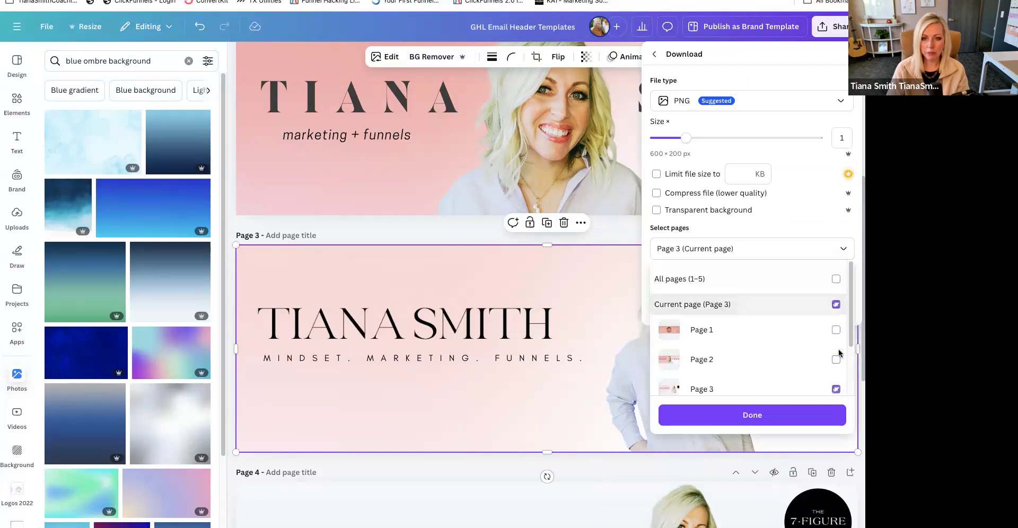
click(764, 418)
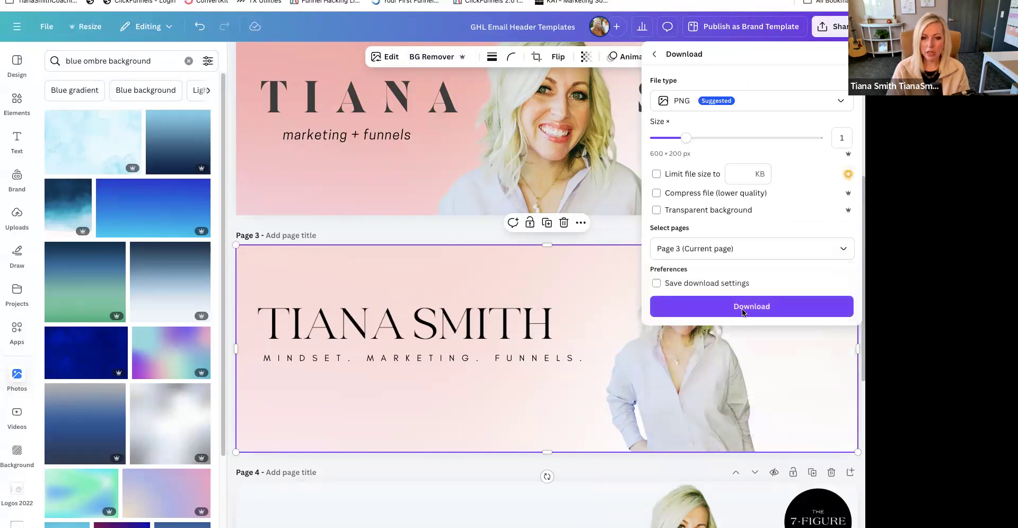
click(731, 318)
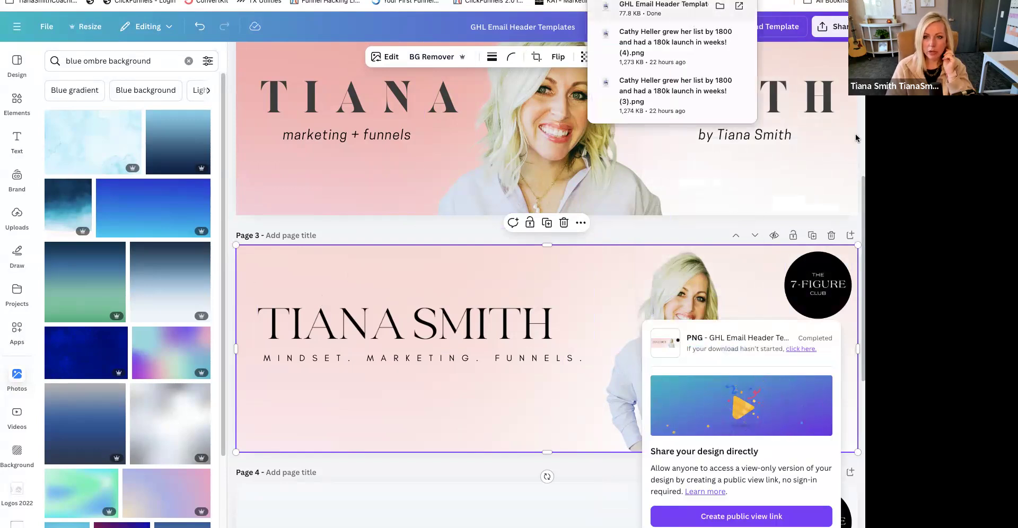
- Switch to the HighLevel email template and open the media library for the empty image block above the greeting
click(228, 0)
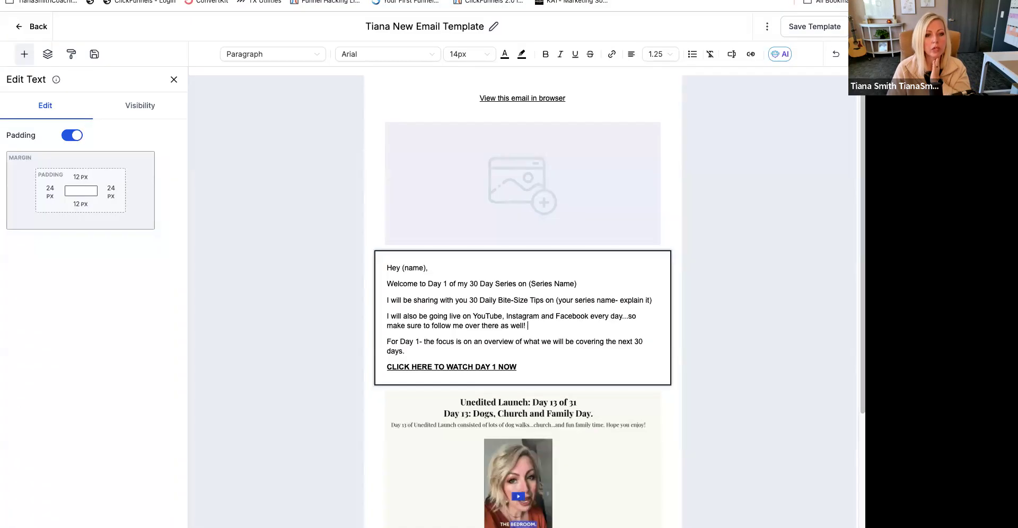
click(488, 121)
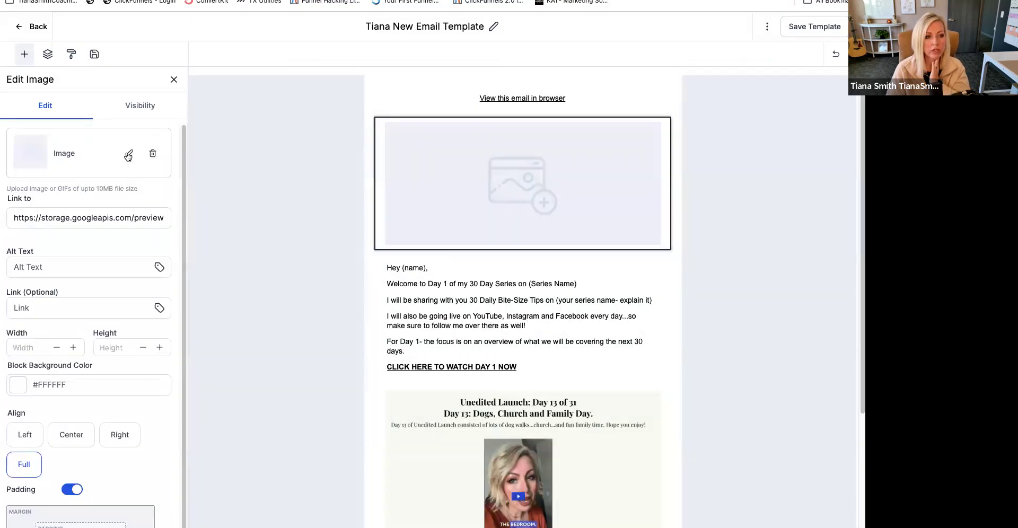
click(130, 156)
click(126, 135)
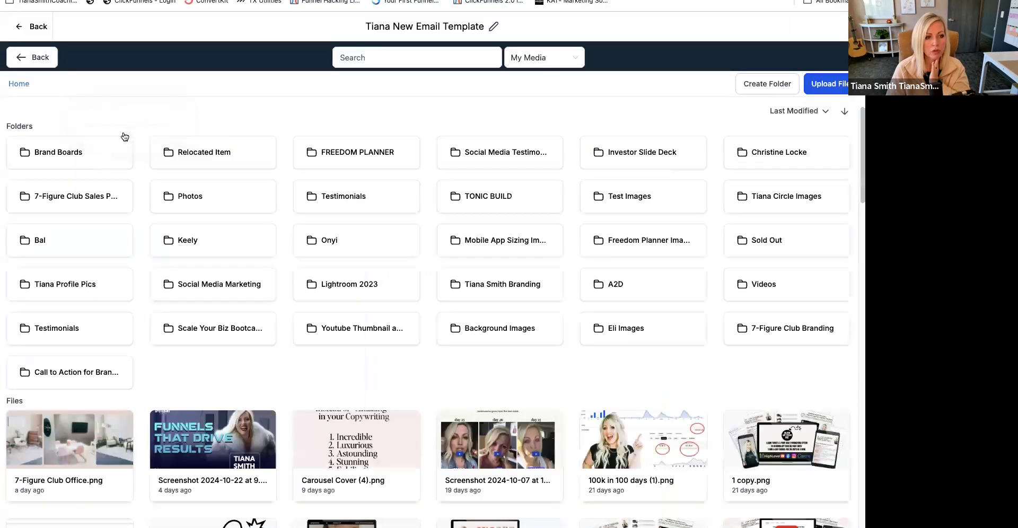
- Upload GHL Email Header Templates.png from the Desktop and insert it as the email's header image
click(834, 86)
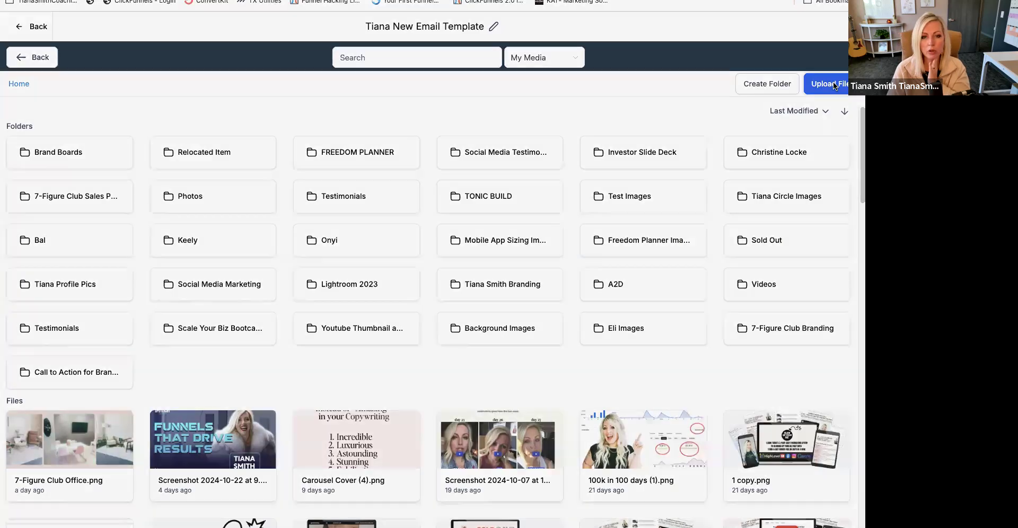
click(349, 239)
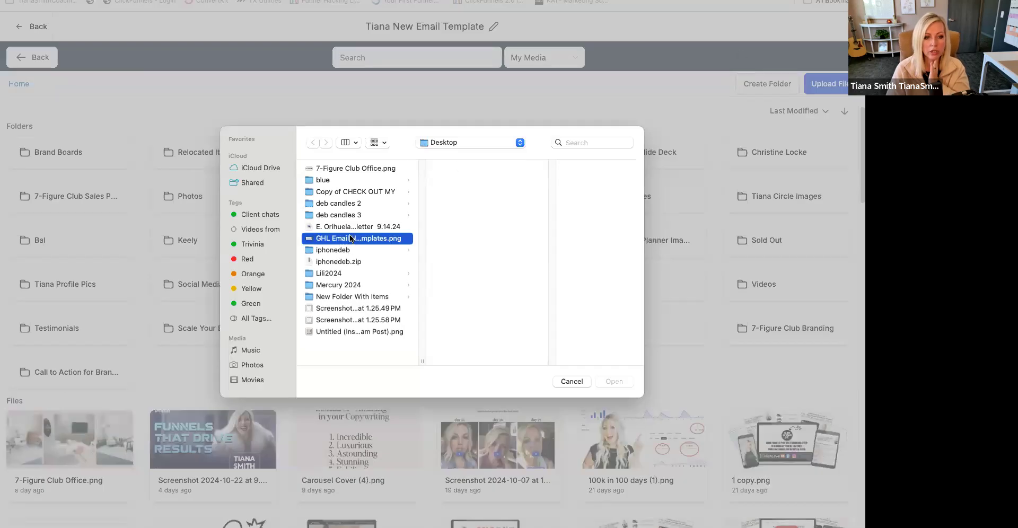
click(615, 382)
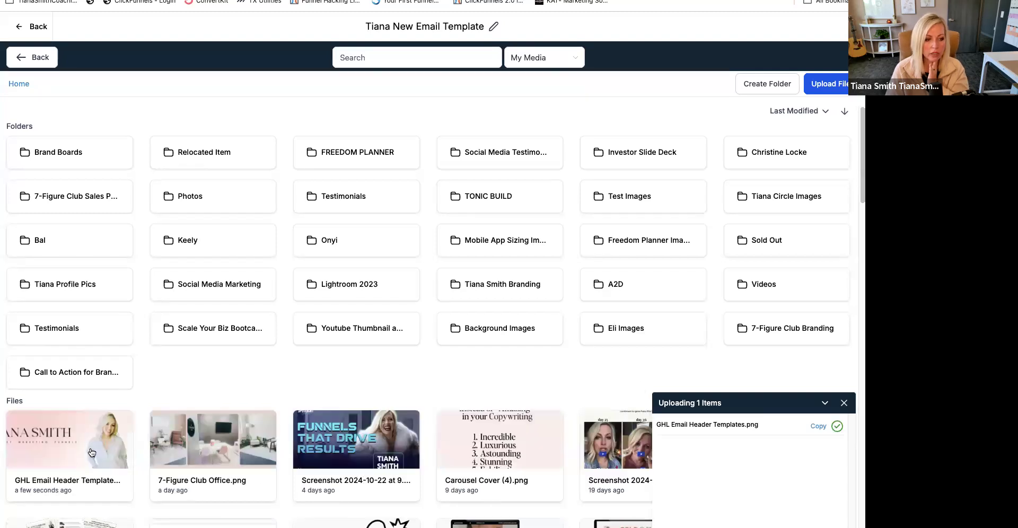
click(92, 451)
click(686, 373)
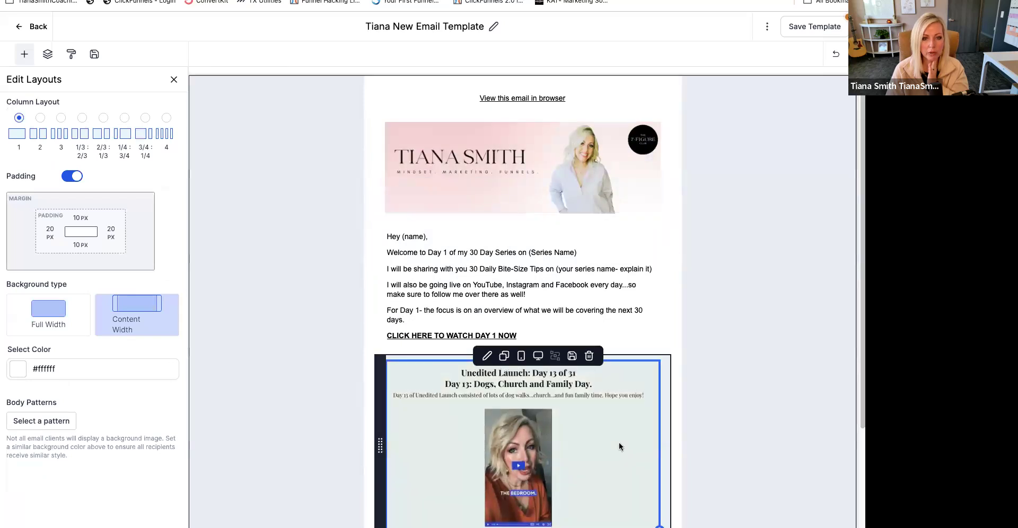
- Compare the email's new header image with the body content and the photo signature block below
scroll(620, 448, down, 4)
scroll(622, 452, up, 4)
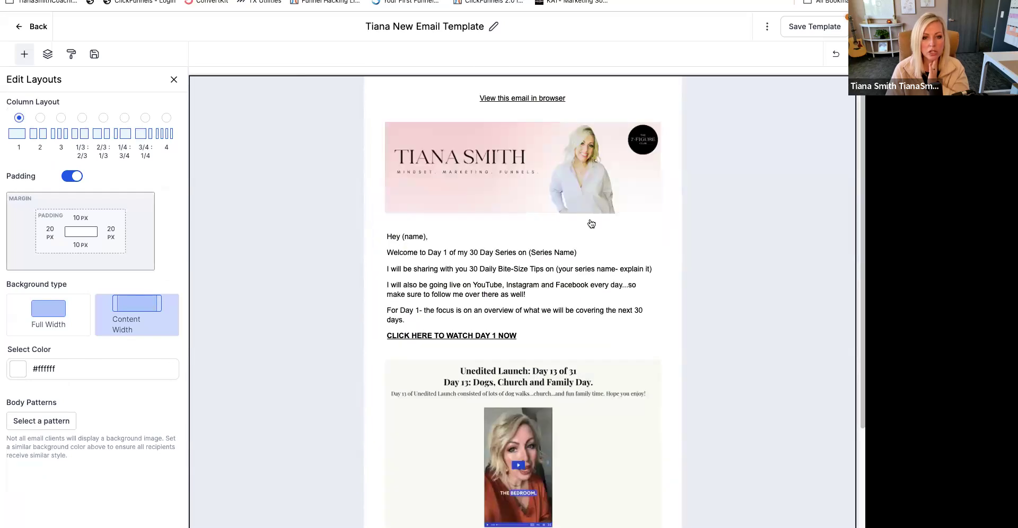
scroll(633, 452, down, 4)
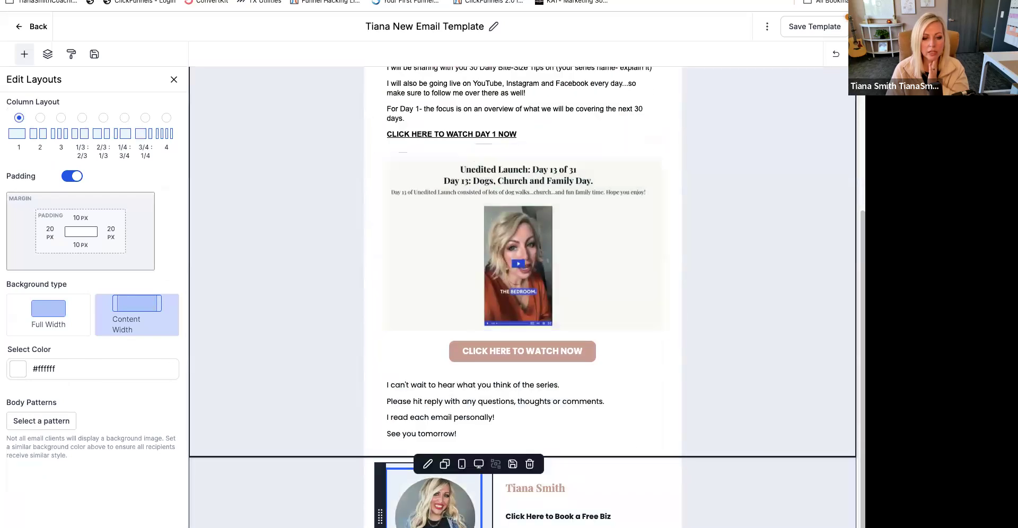
click(433, 498)
scroll(522, 297, up, 4)
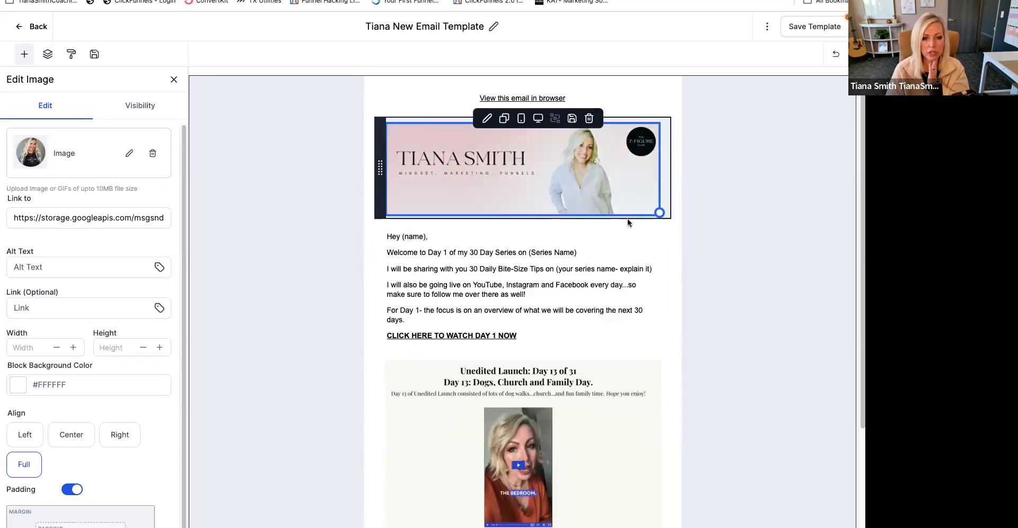
scroll(627, 223, down, 4)
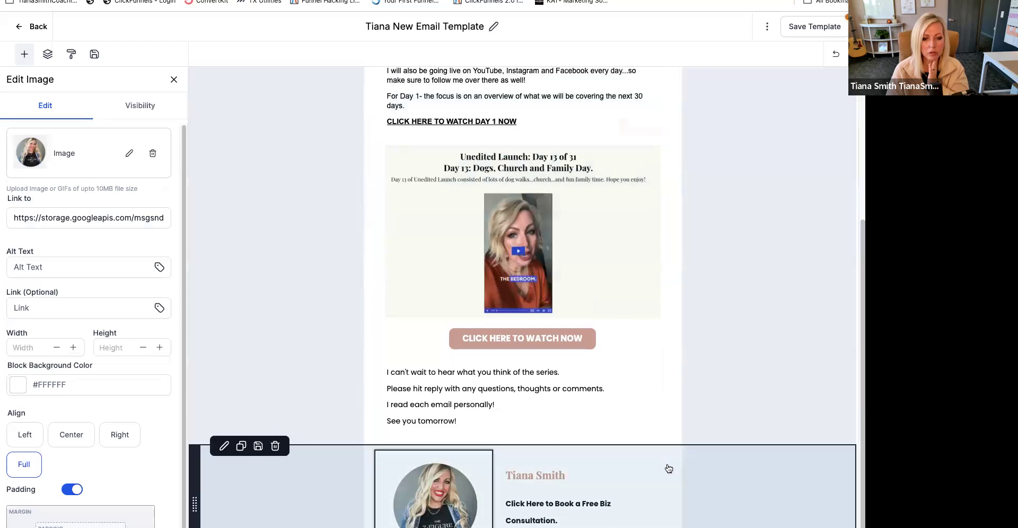
click(688, 479)
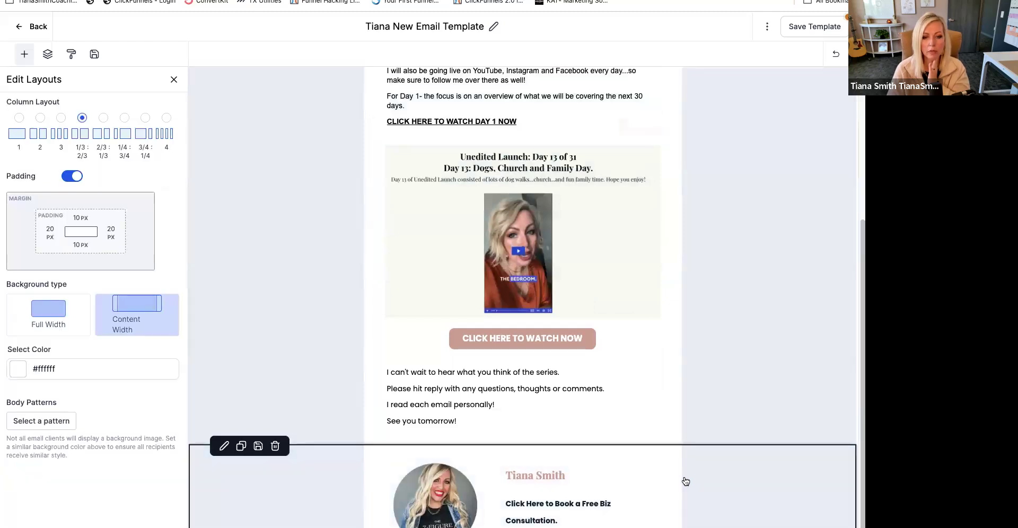
scroll(686, 481, up, 4)
scroll(685, 481, down, 4)
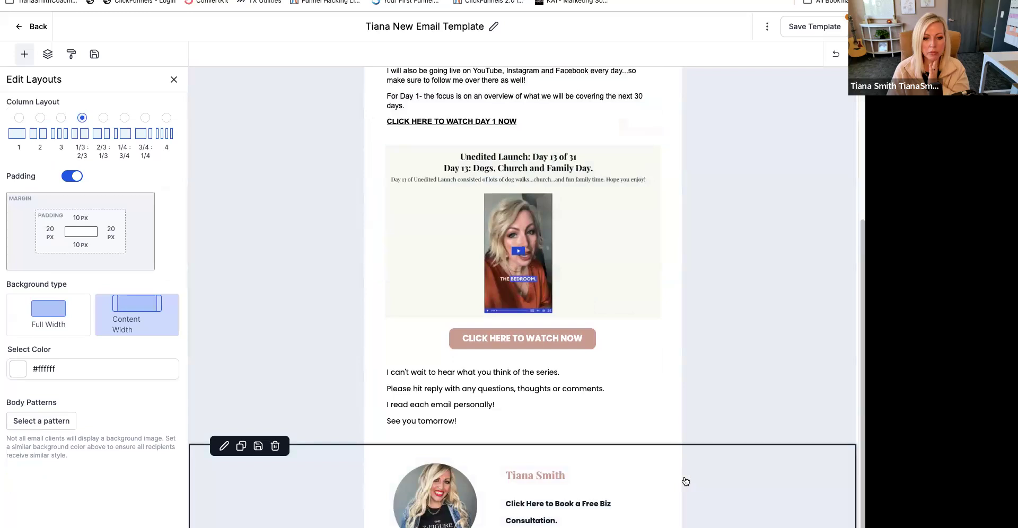
click(681, 475)
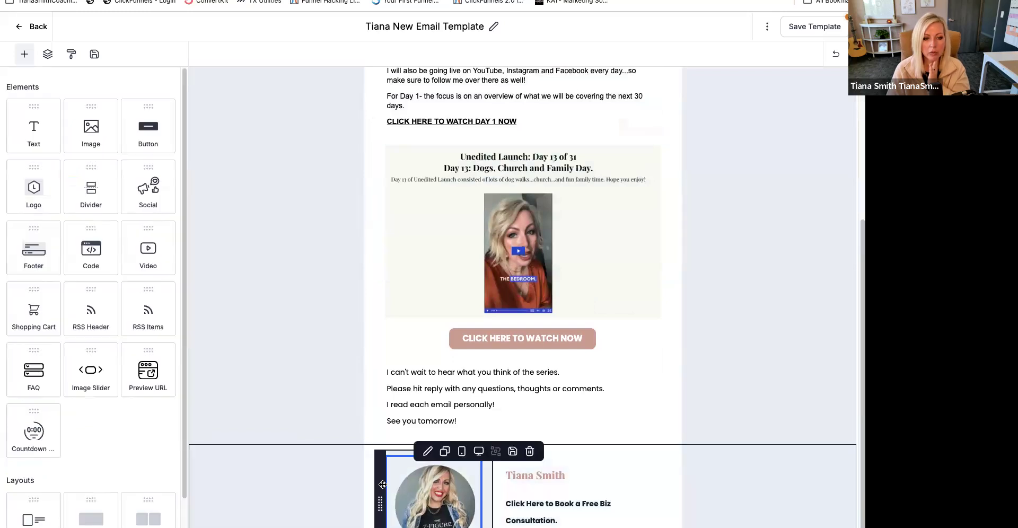
- Try brand colour #ecd9d1 as the signature section's background and settle on the brand grey #464646
click(371, 471)
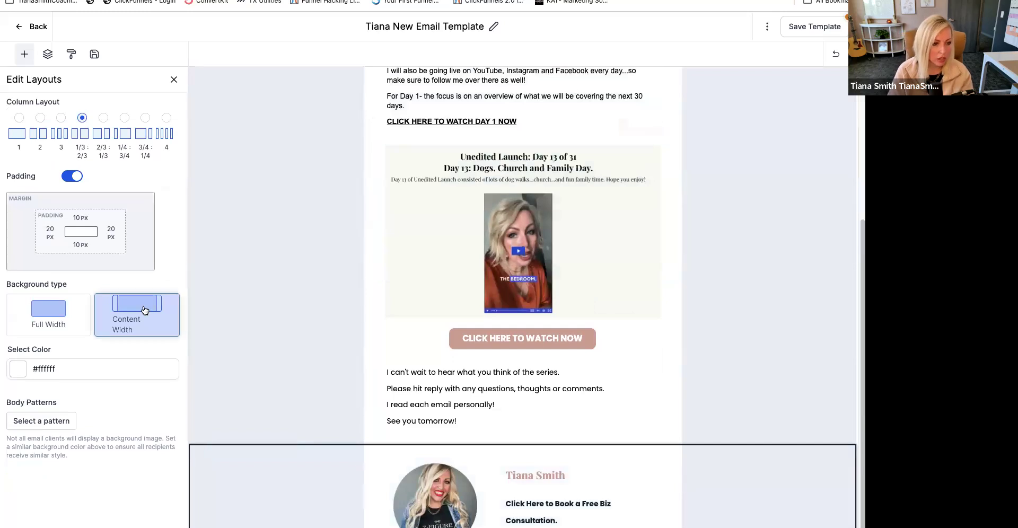
click(16, 371)
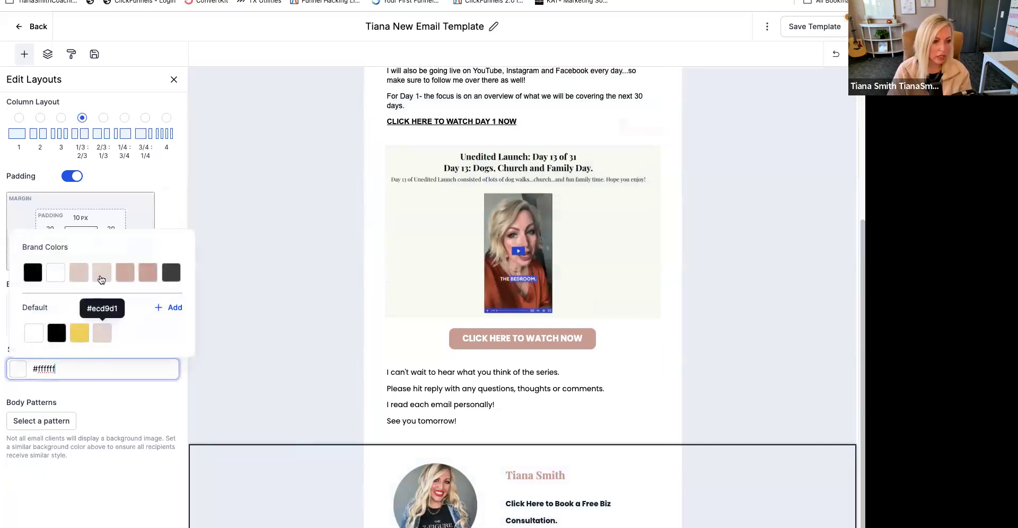
click(101, 277)
scroll(596, 416, up, 4)
scroll(651, 415, down, 4)
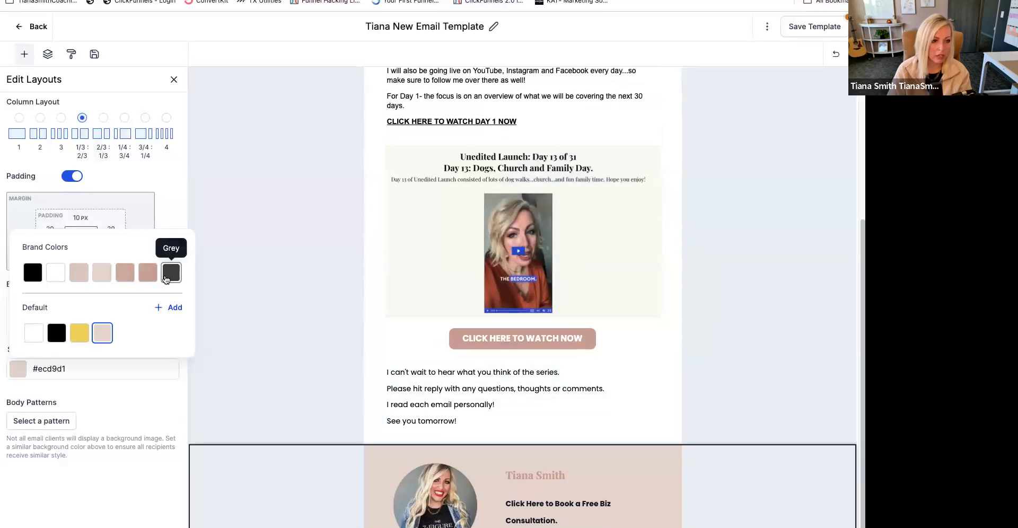
click(171, 272)
scroll(548, 418, up, 4)
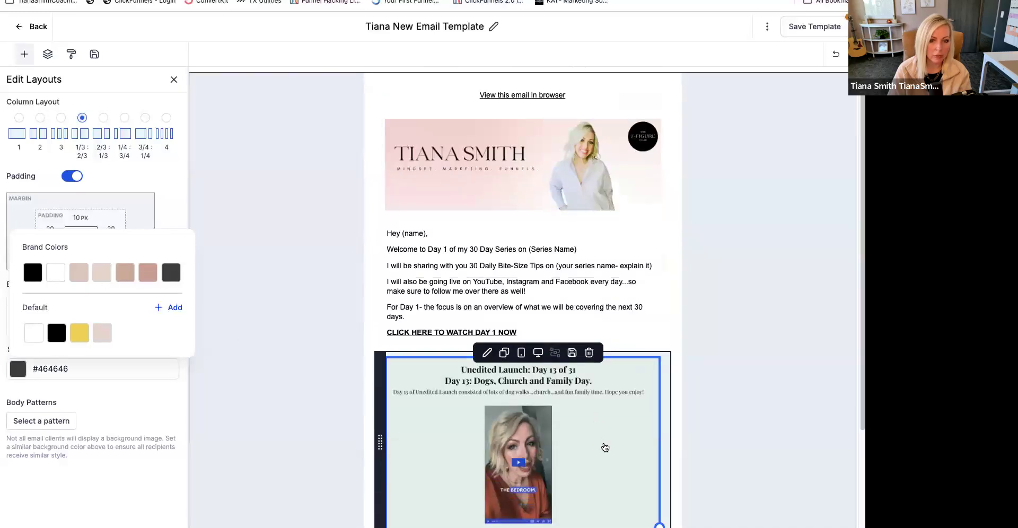
- Colour the name heading in the signature section white from the brand colours
scroll(602, 448, down, 4)
click(471, 486)
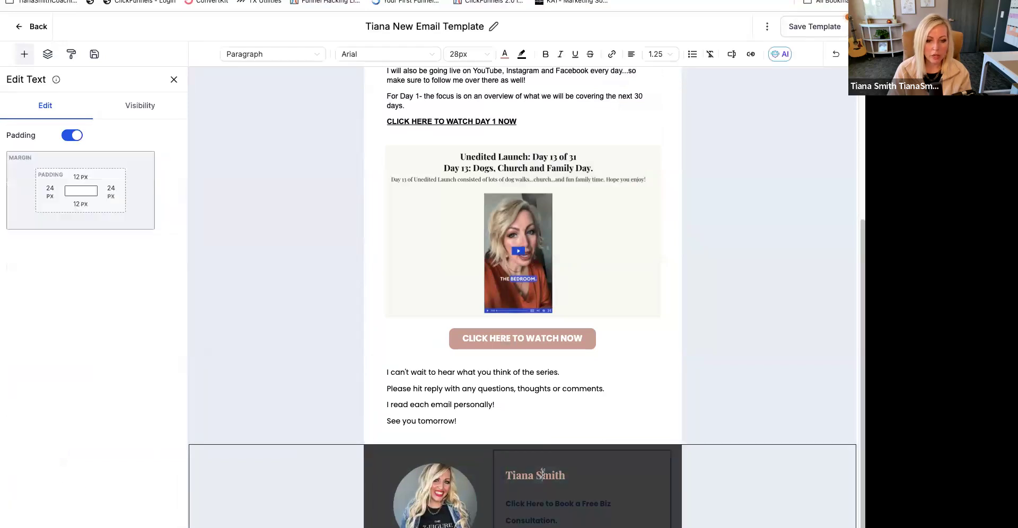
triple_click(541, 476)
click(505, 55)
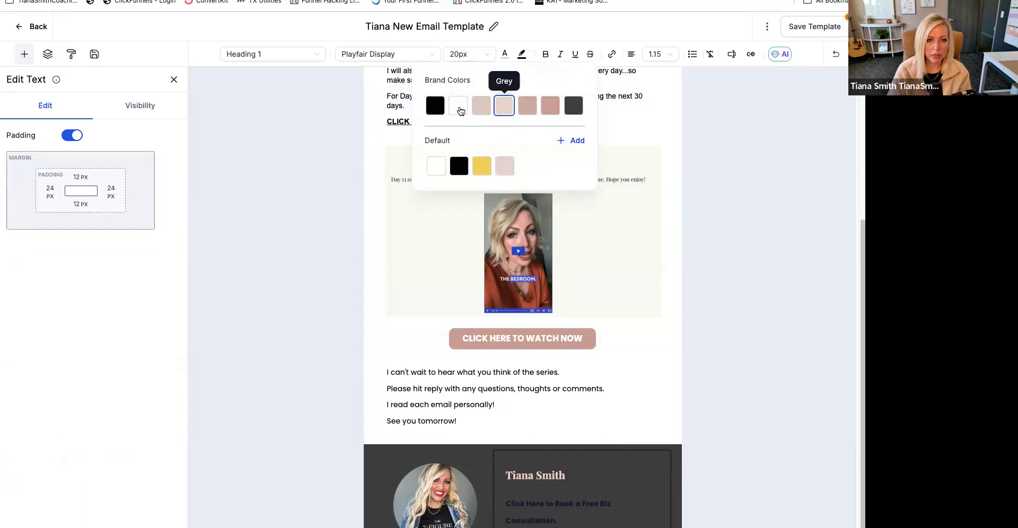
click(458, 106)
click(684, 431)
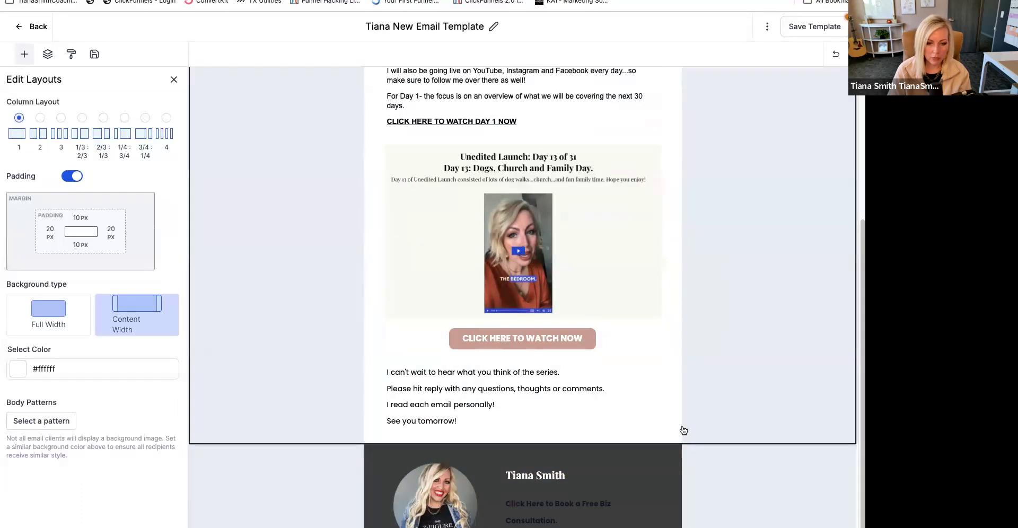
- Colour the signature's free consultation line and the website link below it white
triple_click(610, 507)
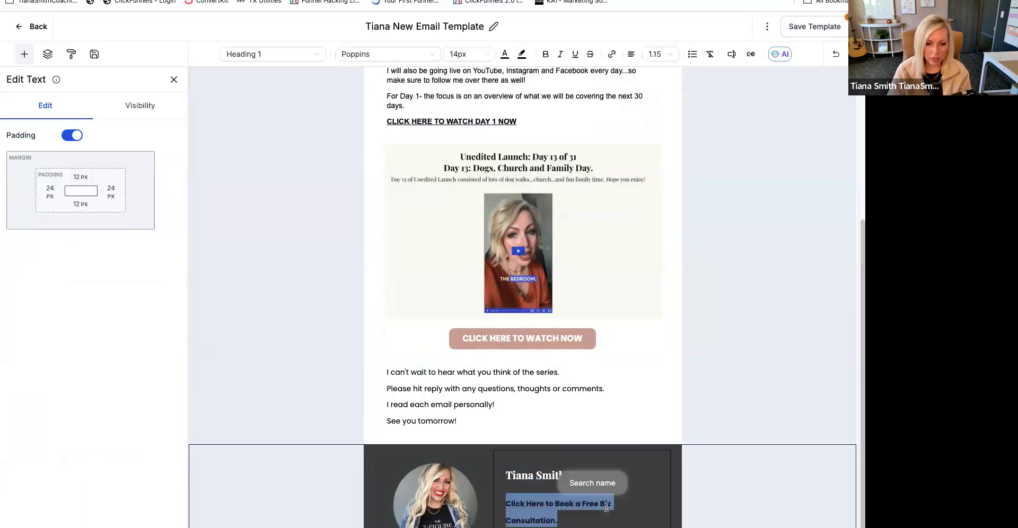
click(505, 54)
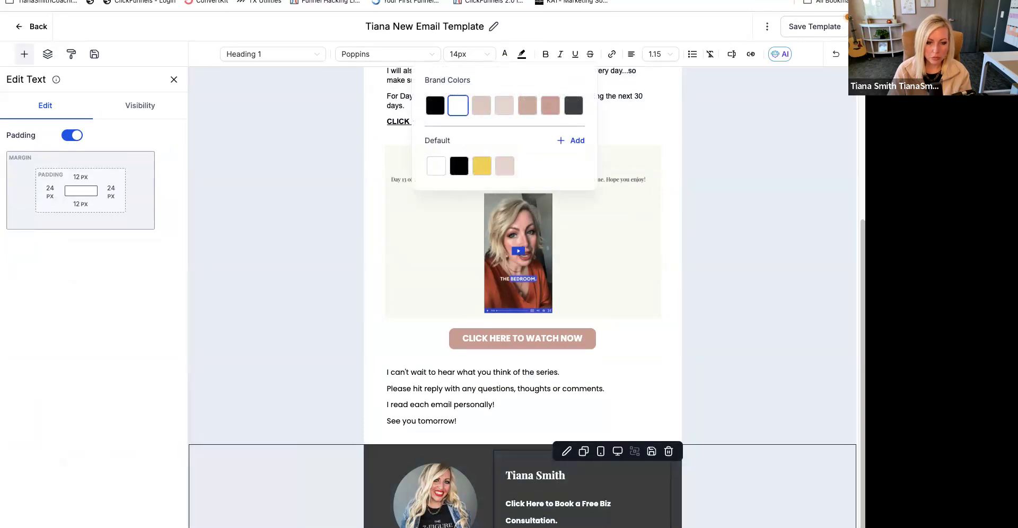
click(610, 507)
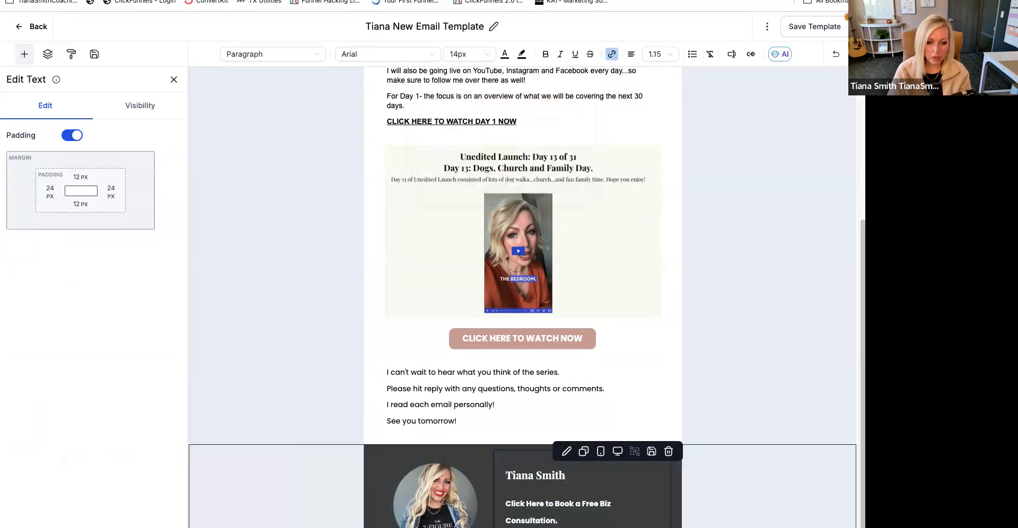
click(507, 55)
click(635, 483)
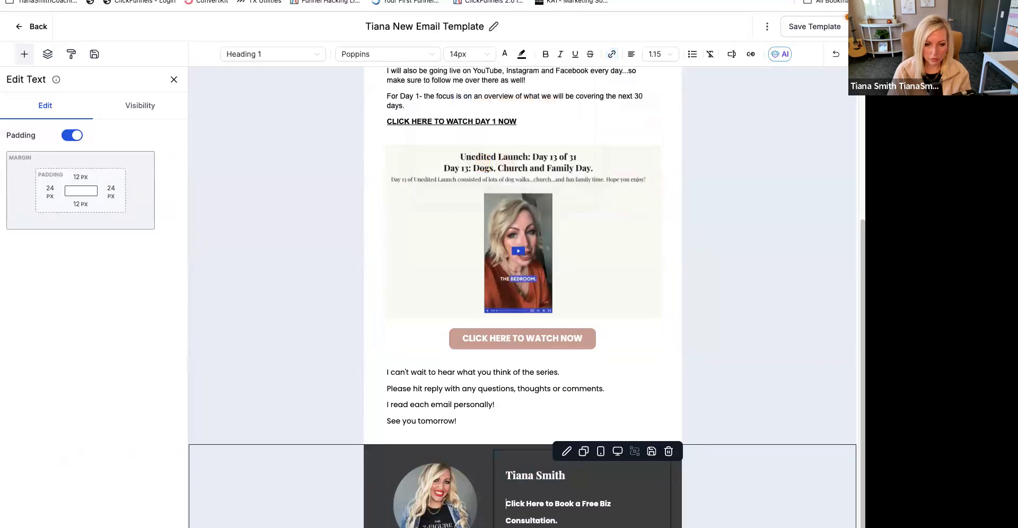
- Delete the "Click Here to Book a Free Biz Consultation." line from the signature section
drag(558, 521, 507, 502)
key(BackSpace)
key(BackSpace)
click(510, 477)
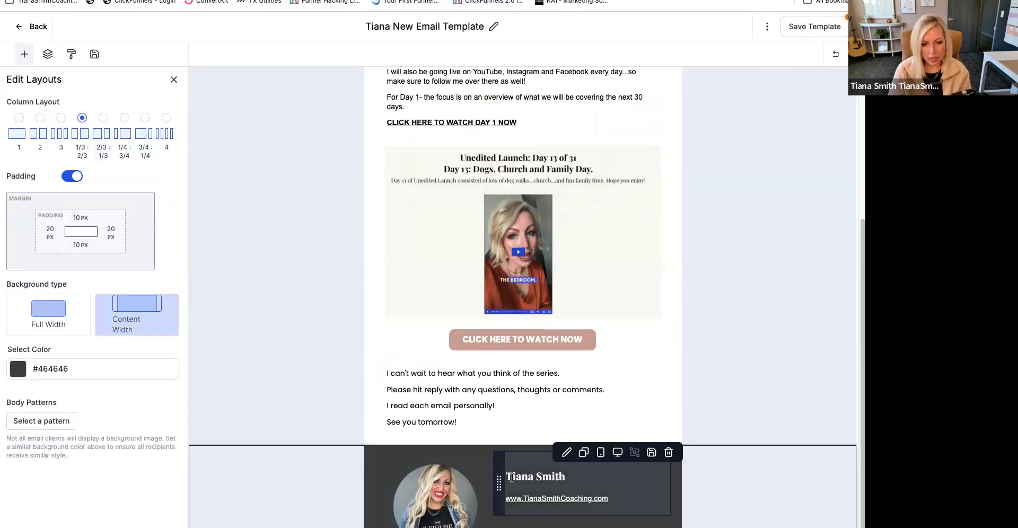
- Add the line "Click Here to book a Free Biz Strategy Call to Scale Your Biz." below the name heading in the signature section
click(498, 486)
click(614, 482)
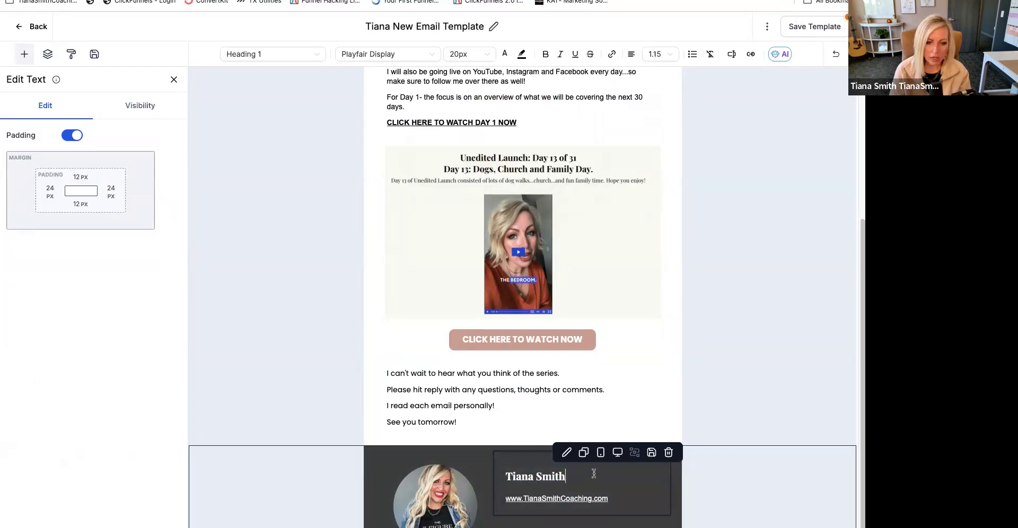
key(Return)
text(Click H)
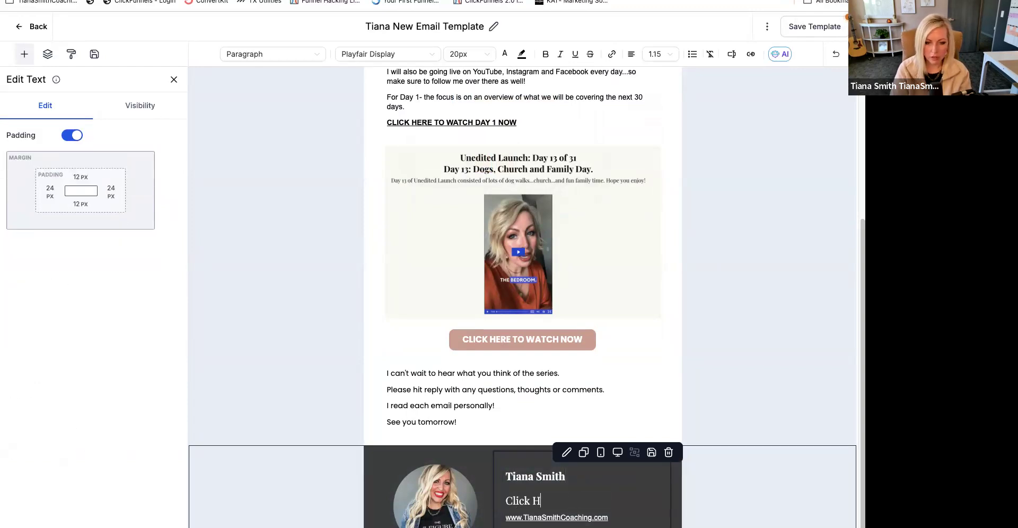
text(ere to book a F)
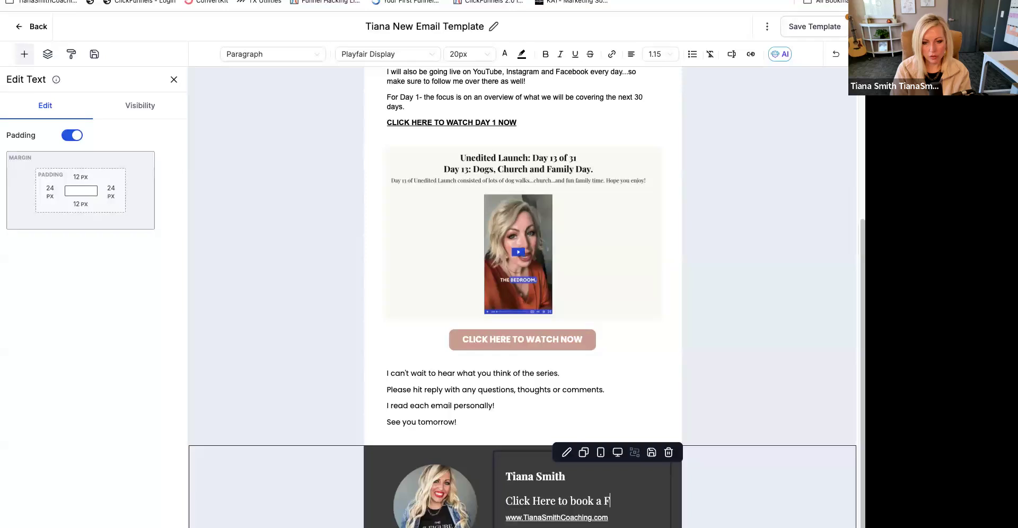
text(ree Biz S)
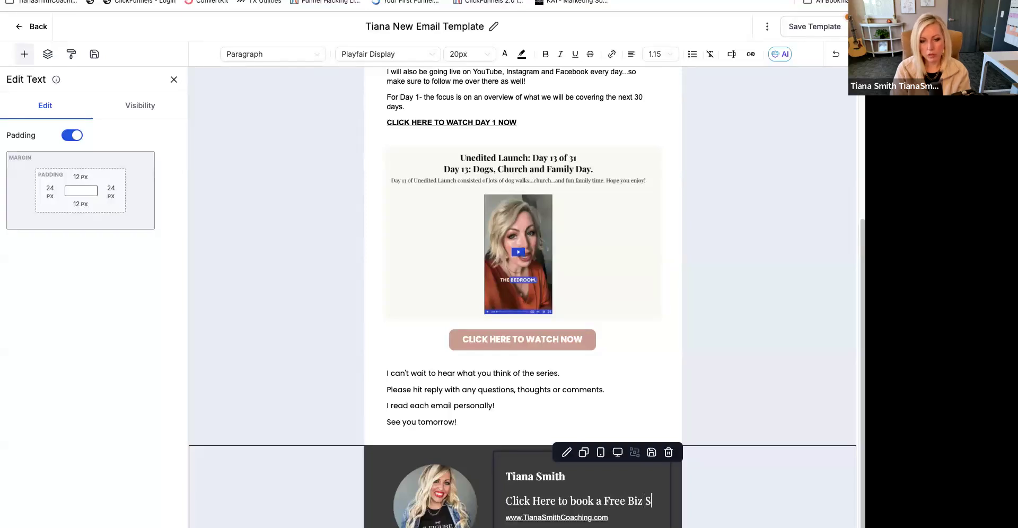
text(trategy Call to Scale Your Biz.)
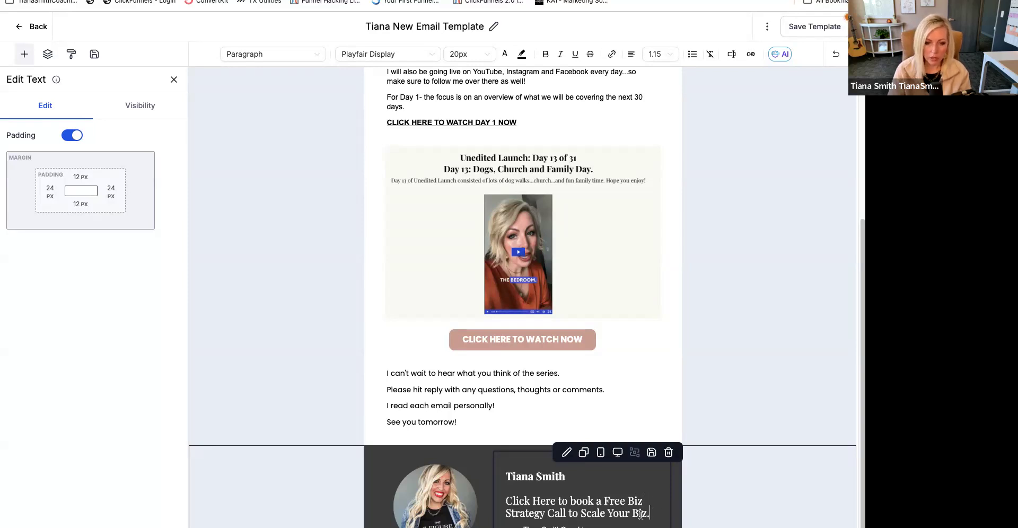
- Set the signature's strategy call line in the brand font Poppins at 14px
drag(641, 514, 492, 506)
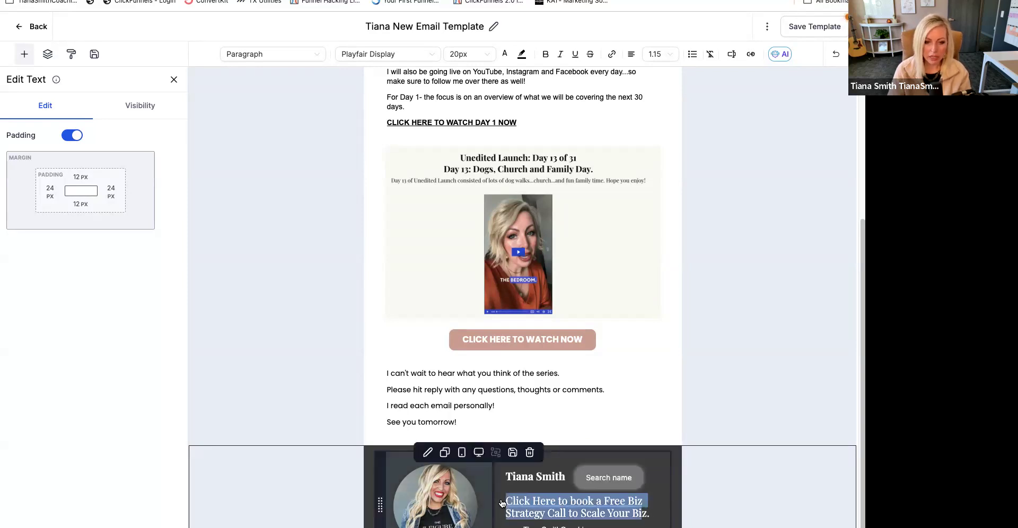
scroll(661, 473, up, 4)
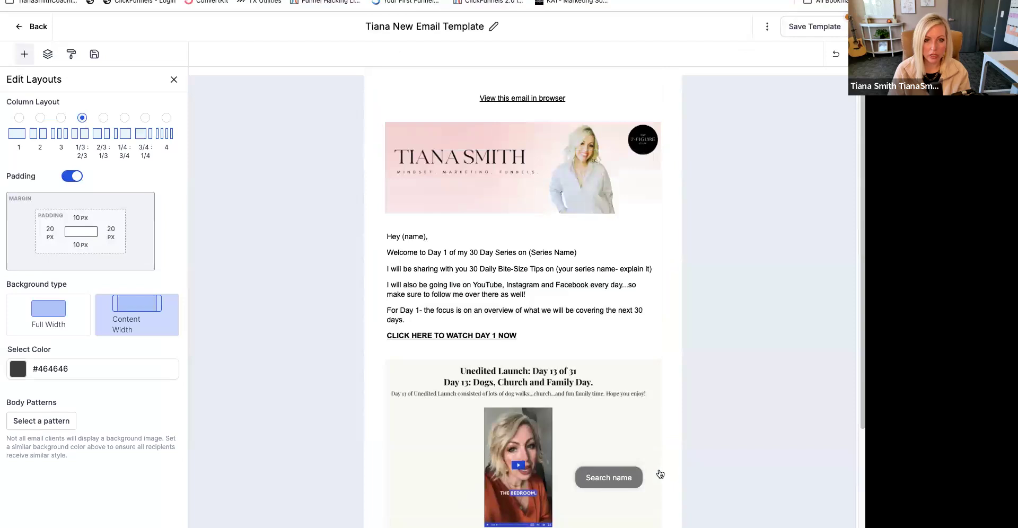
scroll(661, 475, down, 4)
click(608, 506)
triple_click(608, 506)
click(380, 54)
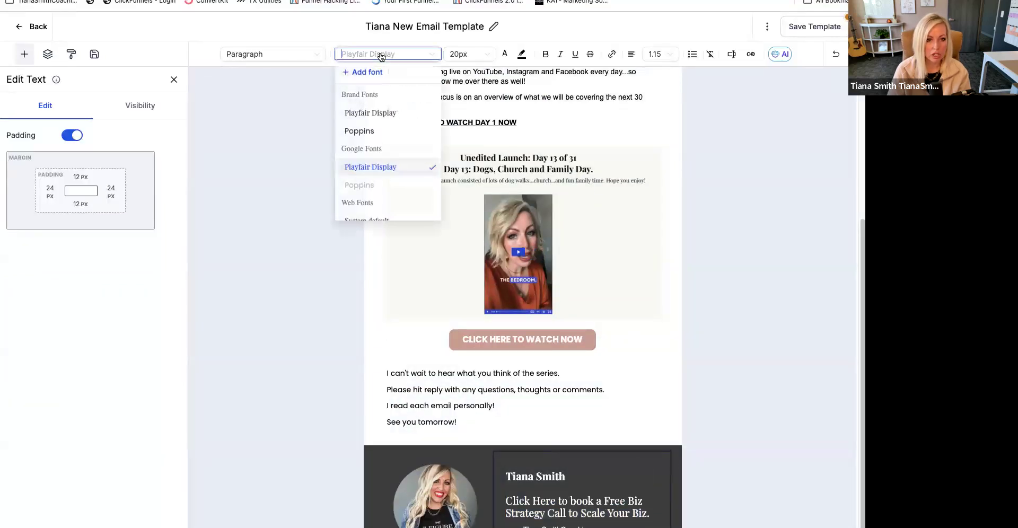
click(382, 127)
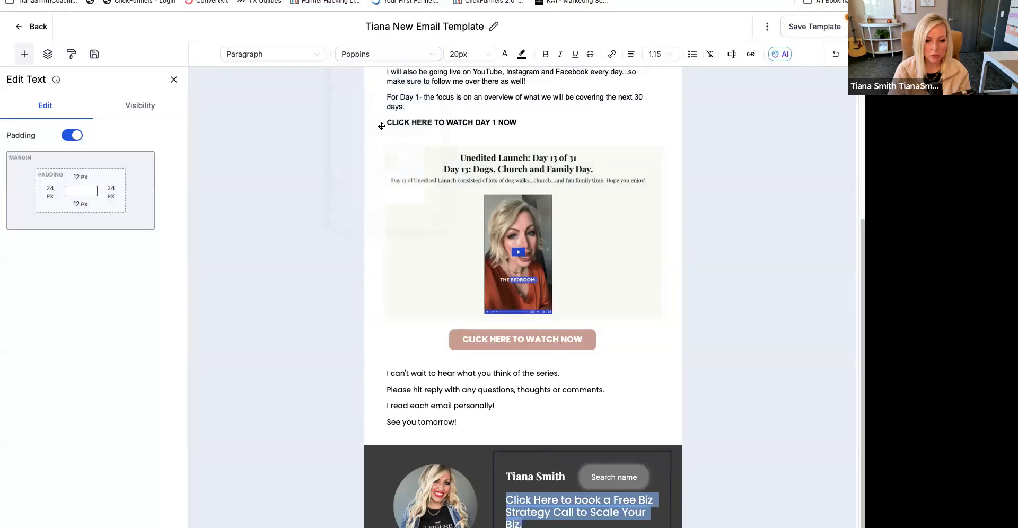
click(469, 54)
click(464, 139)
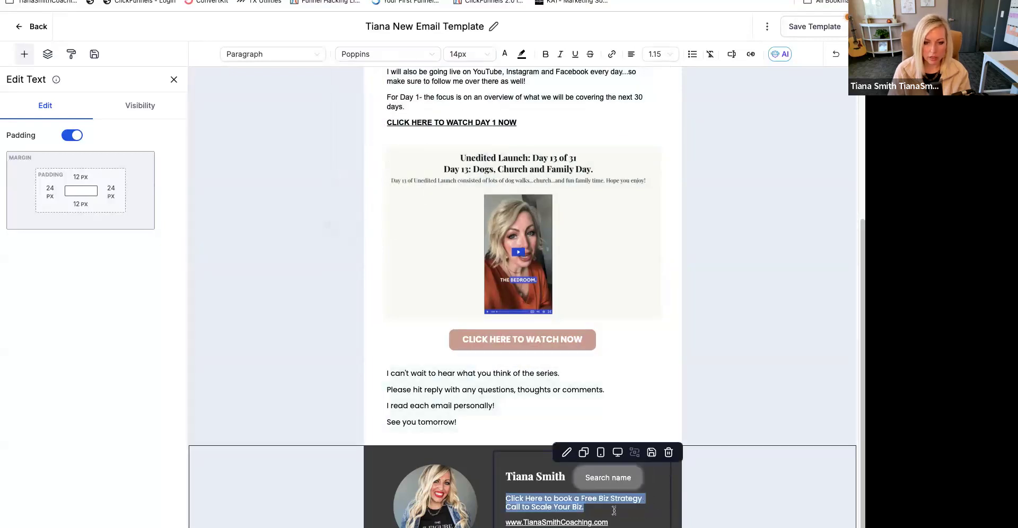
click(597, 509)
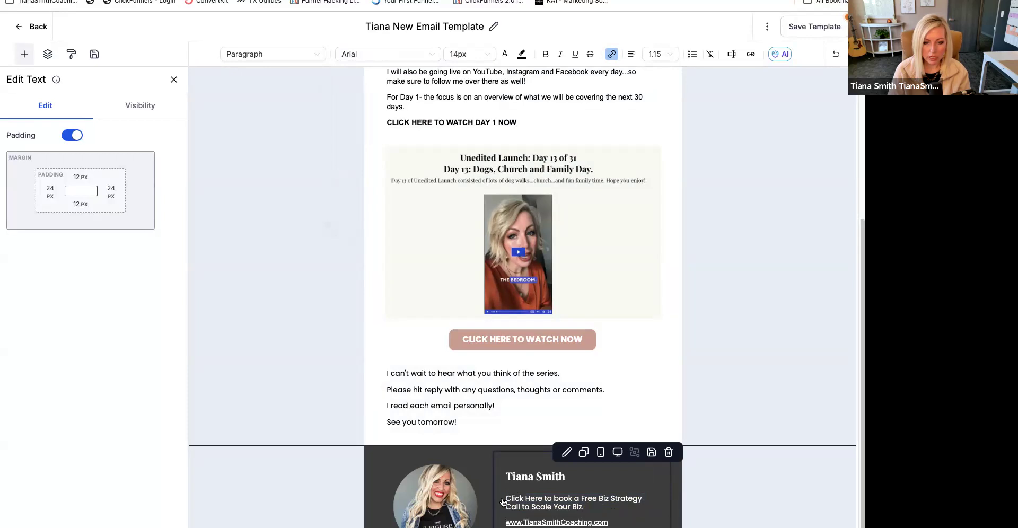
- Start a link on the words "Click Here" in the strategy call line, with "Click Here" as its display text
drag(504, 498, 541, 500)
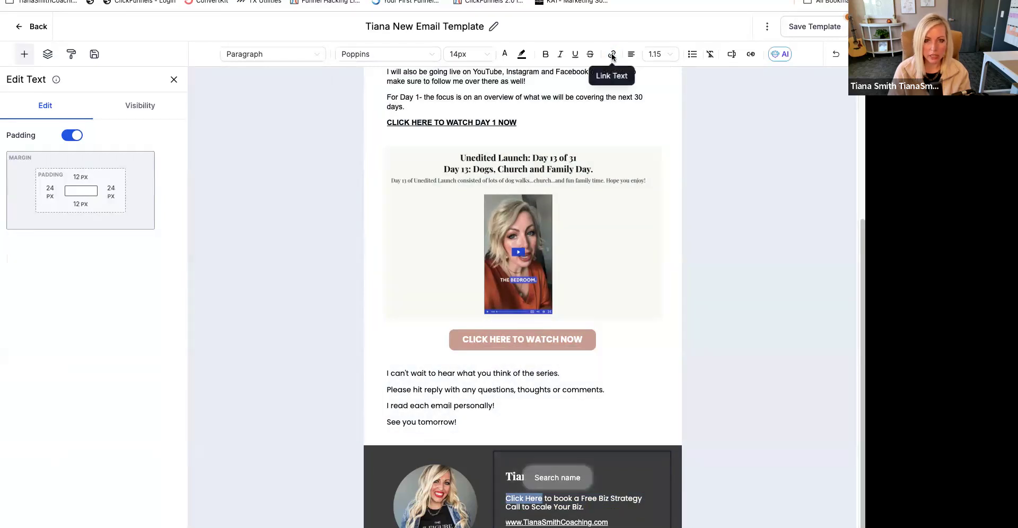
click(612, 54)
click(366, 295)
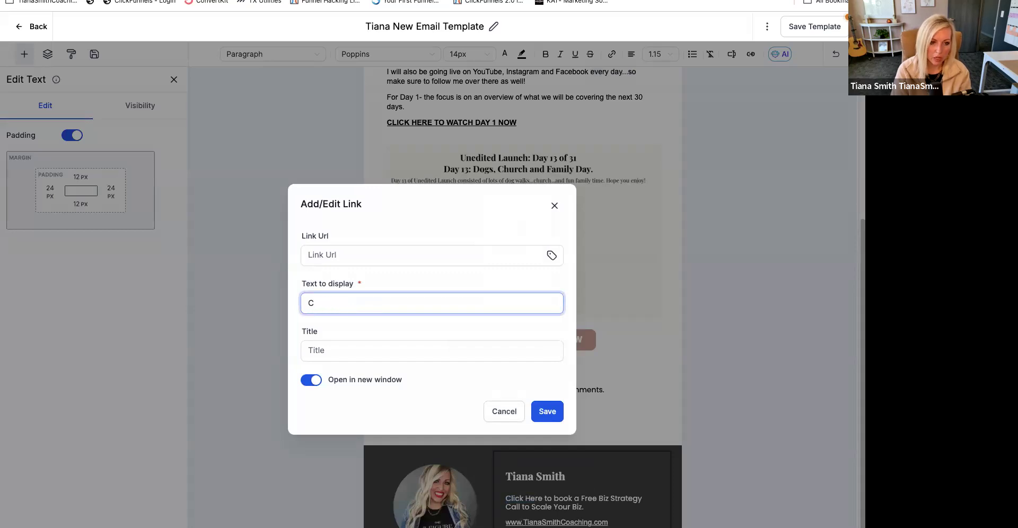
key(BackSpace)
text(C)
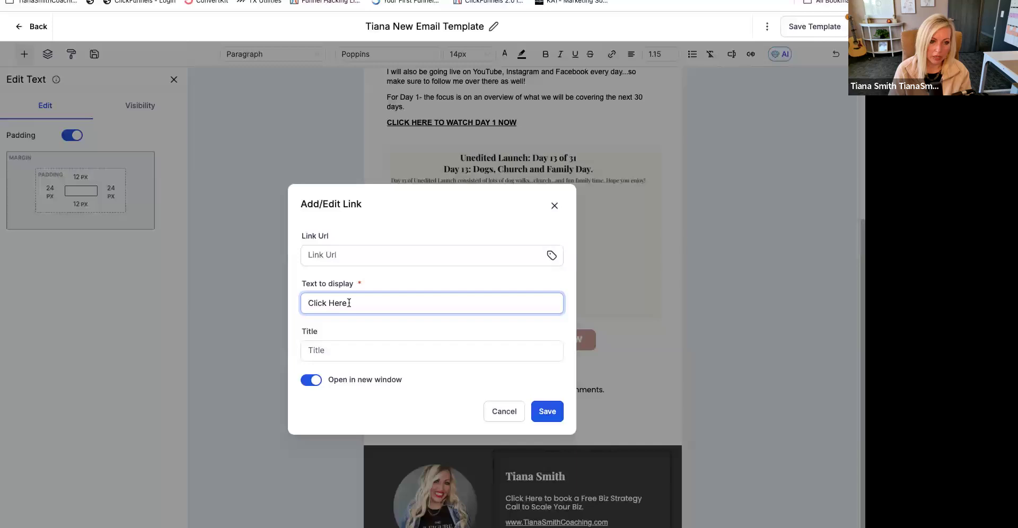
- Try the coaching website's "/apply" page address as the link URL
click(345, 255)
text(http://www.t)
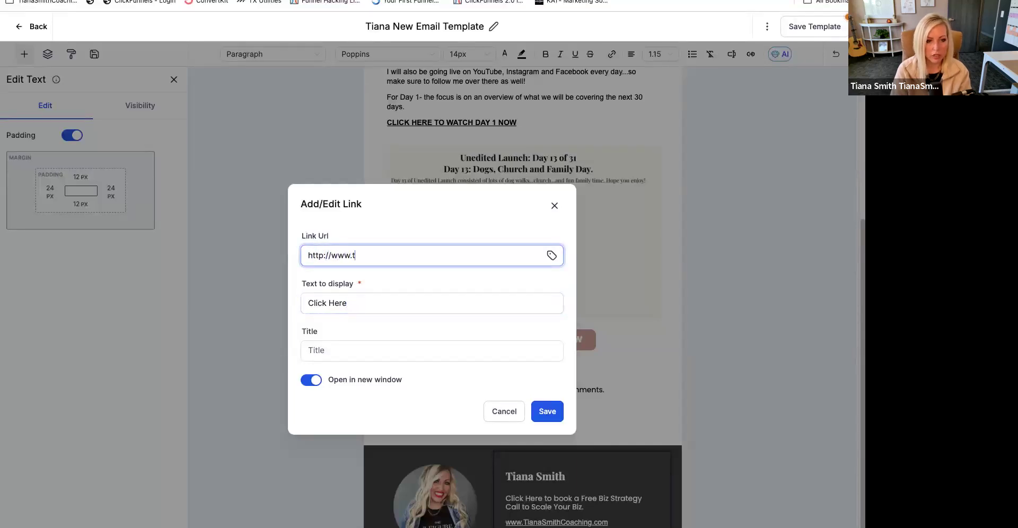
text(ianasmithcoaching.com/apply)
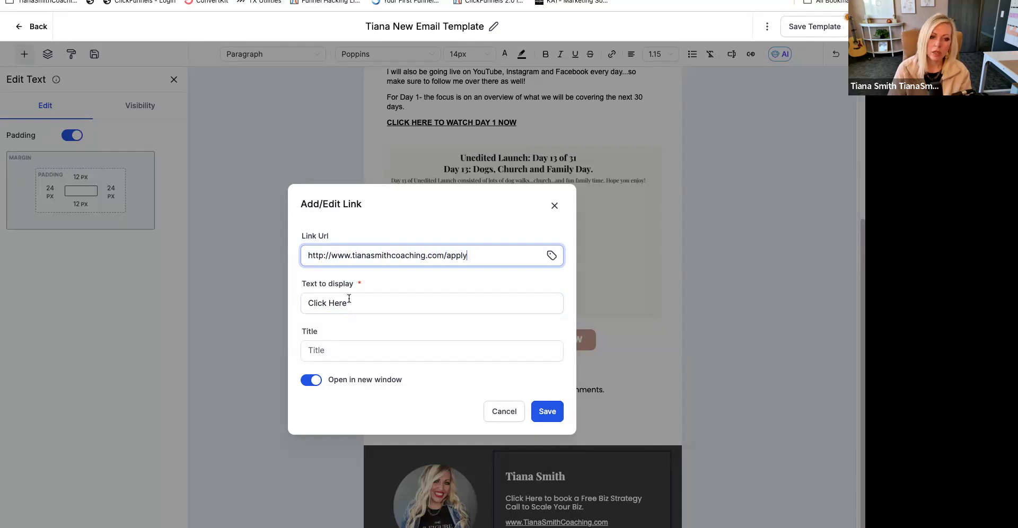
click(347, 348)
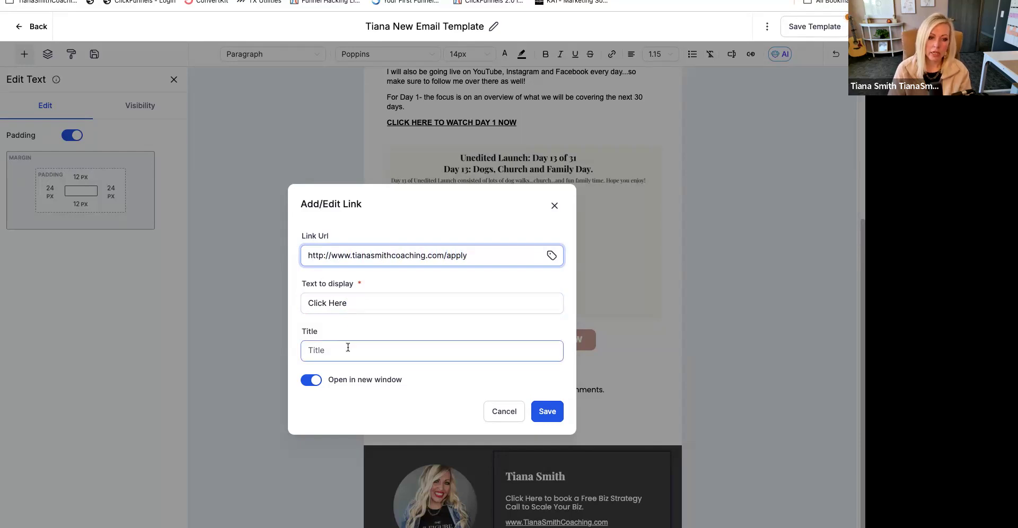
- Use the "Apply to Work with" trigger link as the link's URL and save the link
click(551, 257)
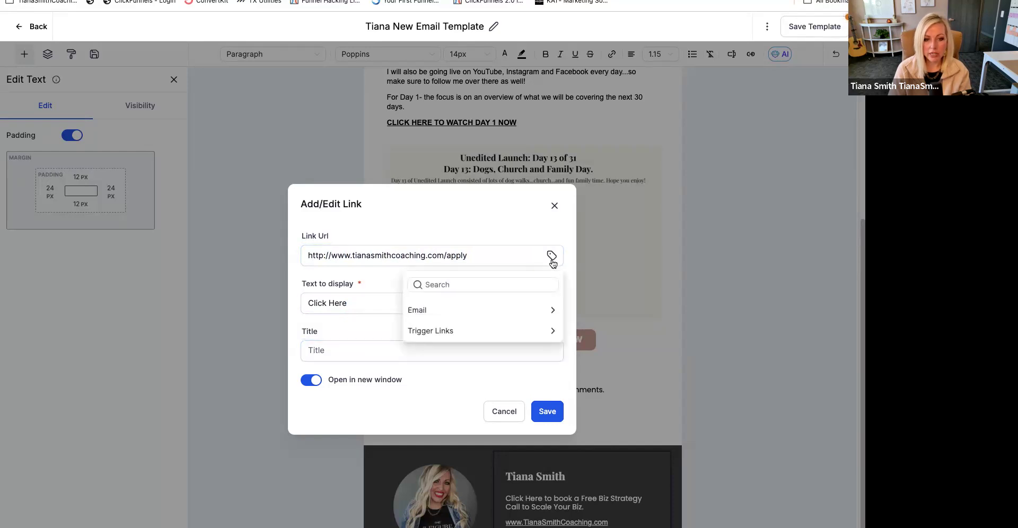
click(447, 331)
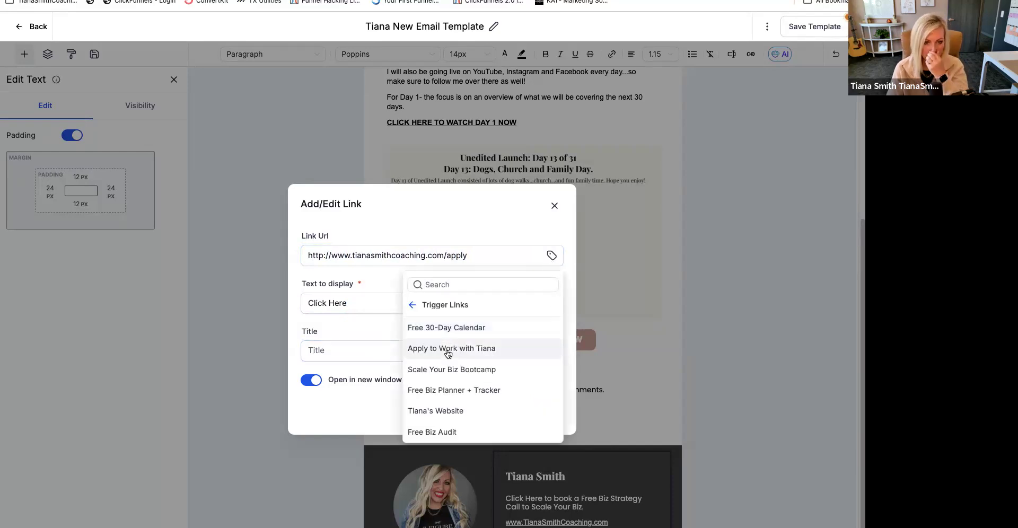
click(447, 349)
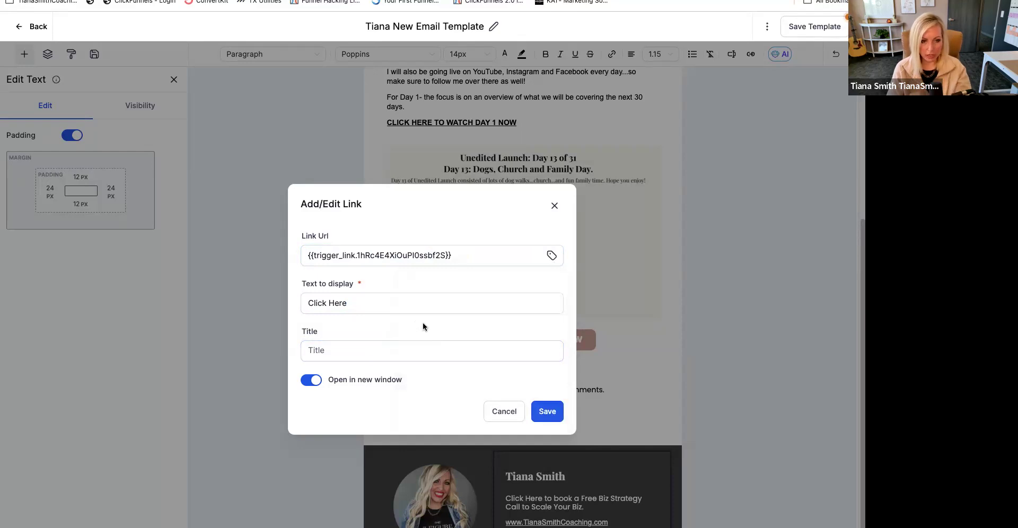
click(550, 410)
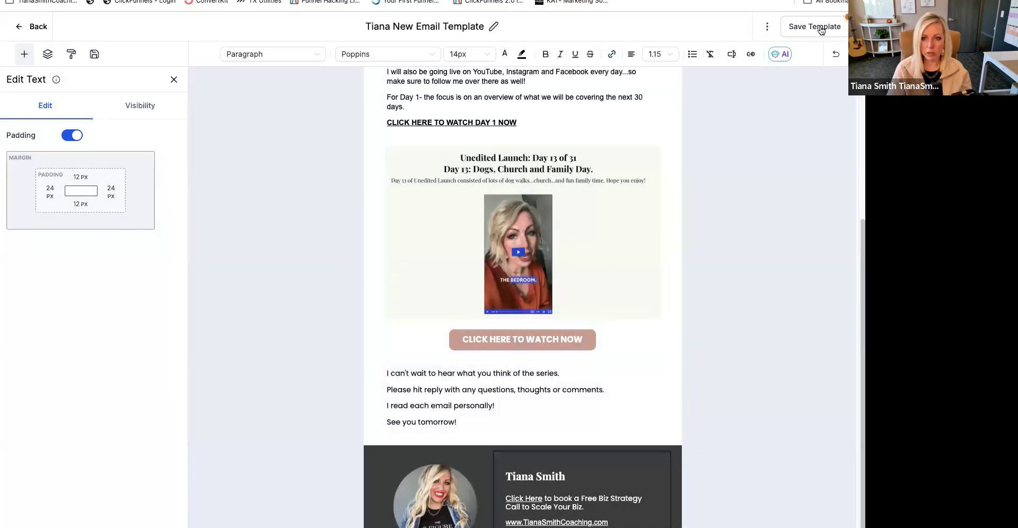
- Save the email template and open its preview
click(820, 29)
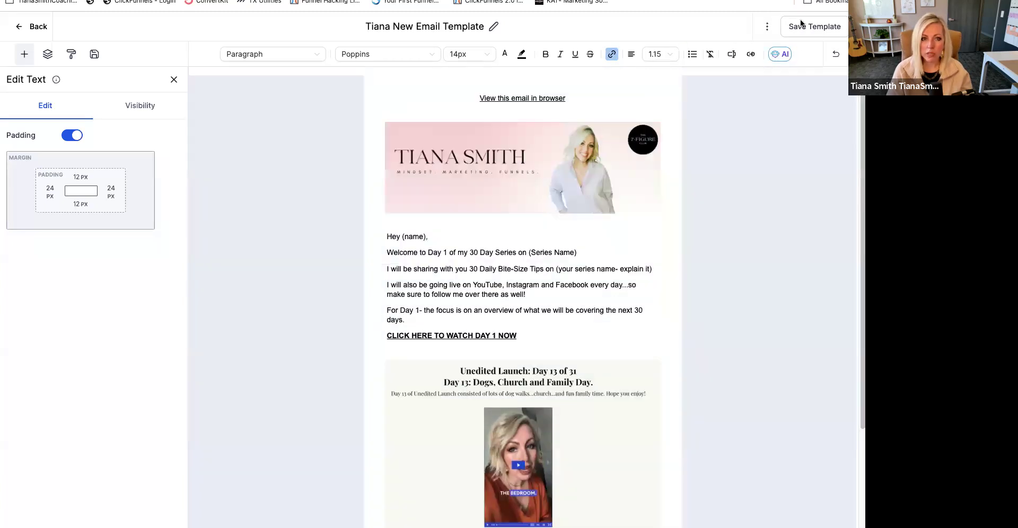
click(767, 26)
click(762, 74)
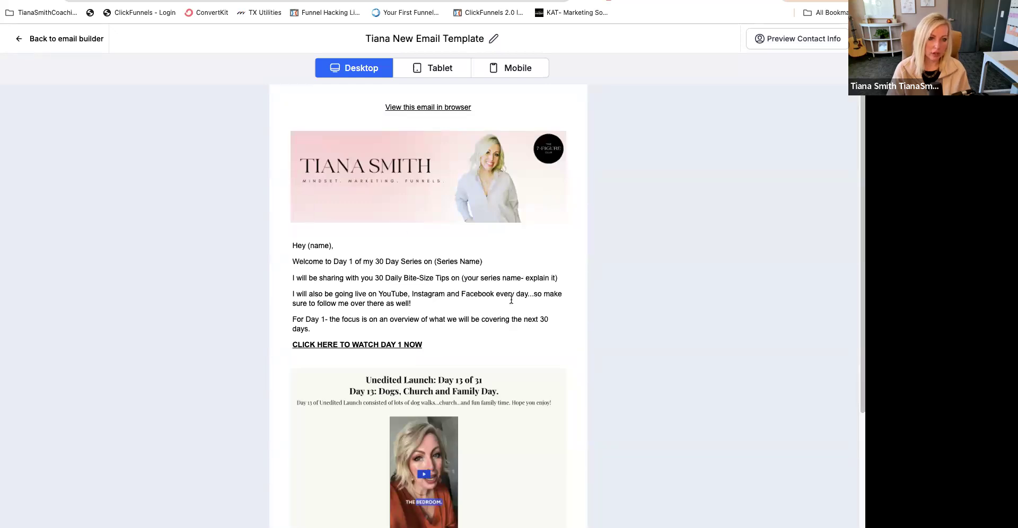
- Review the desktop preview of the email, from the header image through the body text and video to the signature section
scroll(511, 300, down, 4)
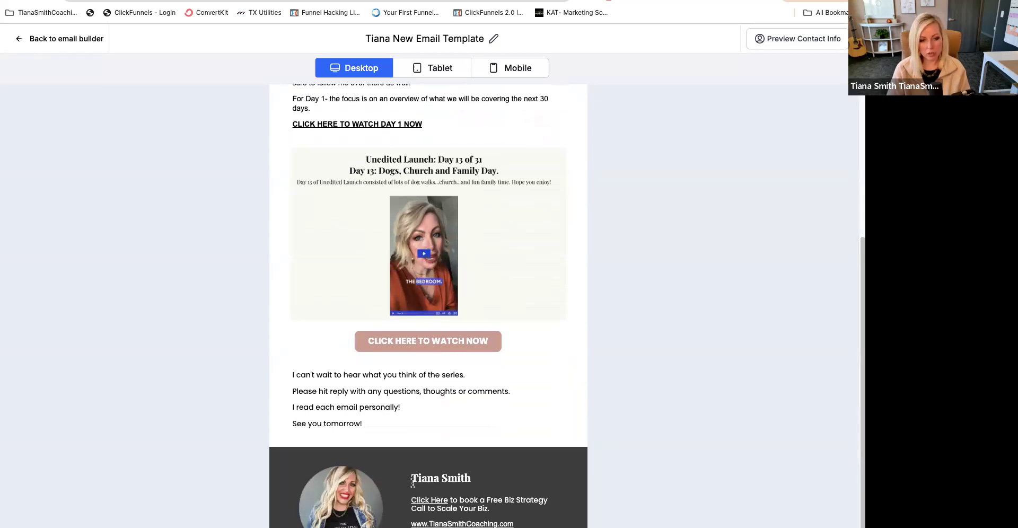
scroll(466, 497, up, 2)
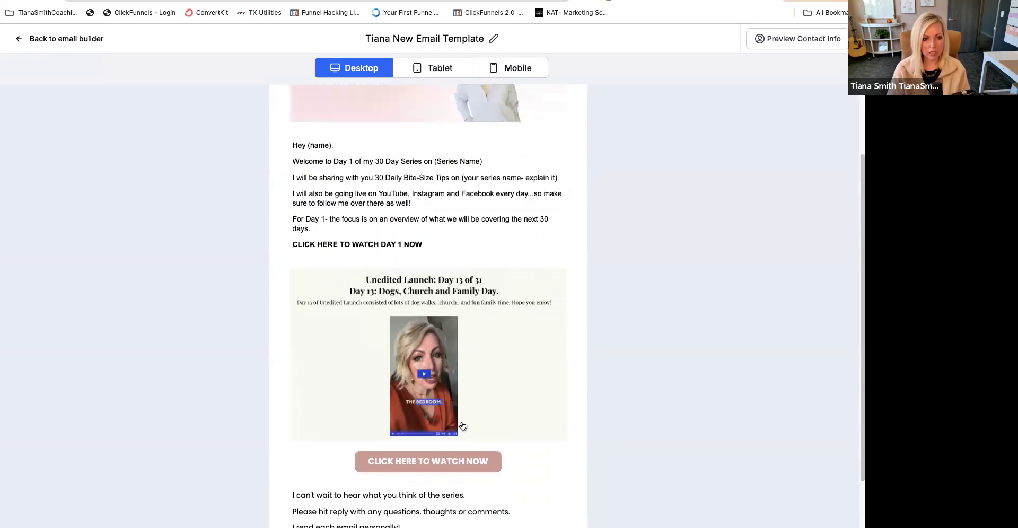
scroll(460, 376, up, 2)
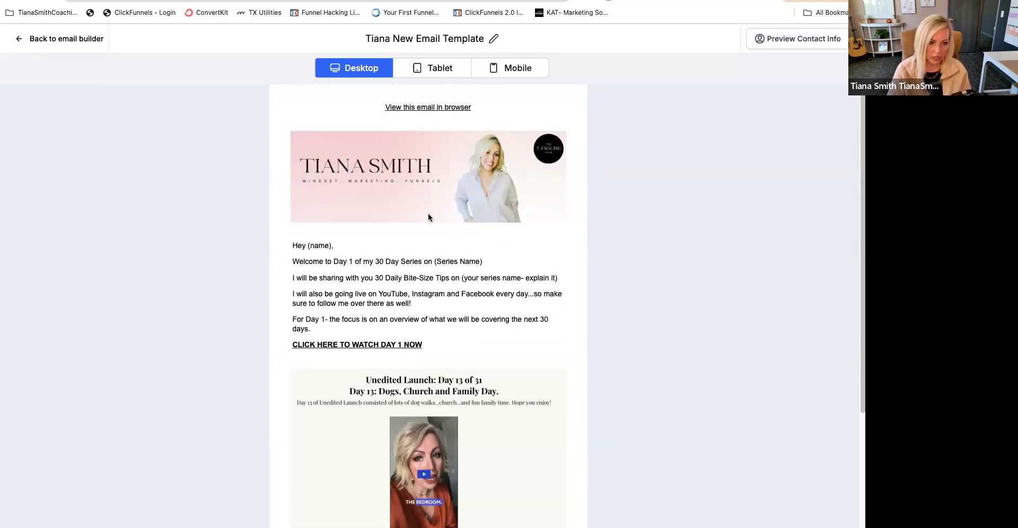
scroll(428, 218, down, 4)
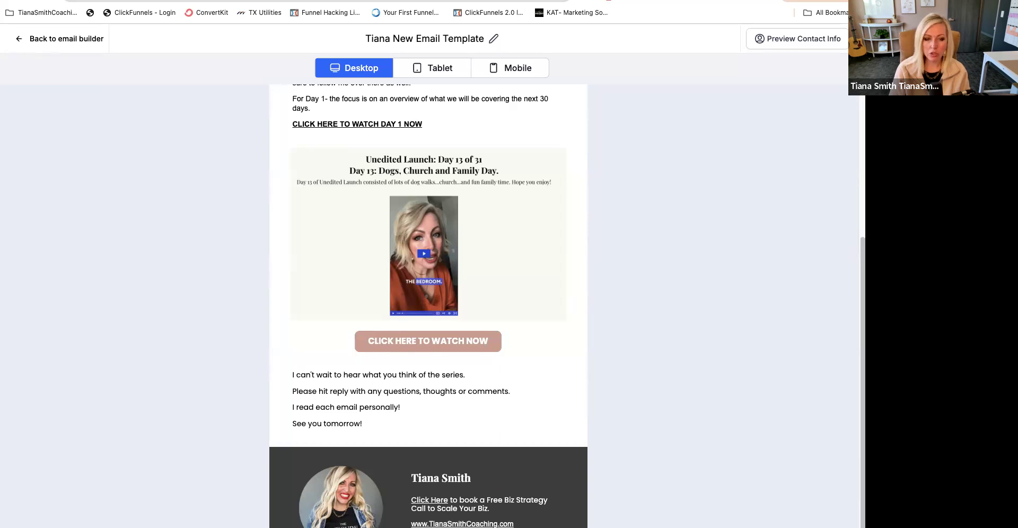
scroll(382, 197, up, 4)
scroll(382, 198, up, 1)
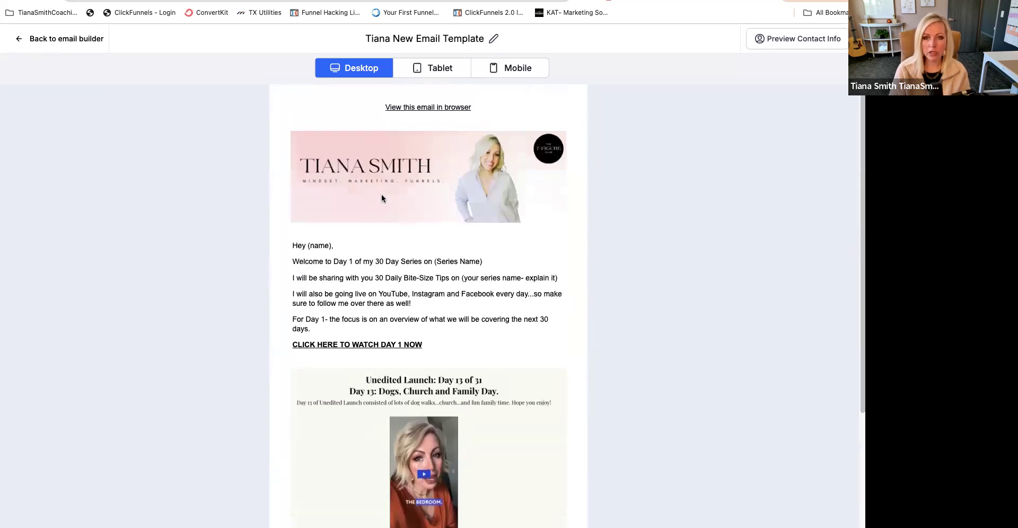
scroll(382, 198, down, 3)
scroll(382, 199, up, 3)
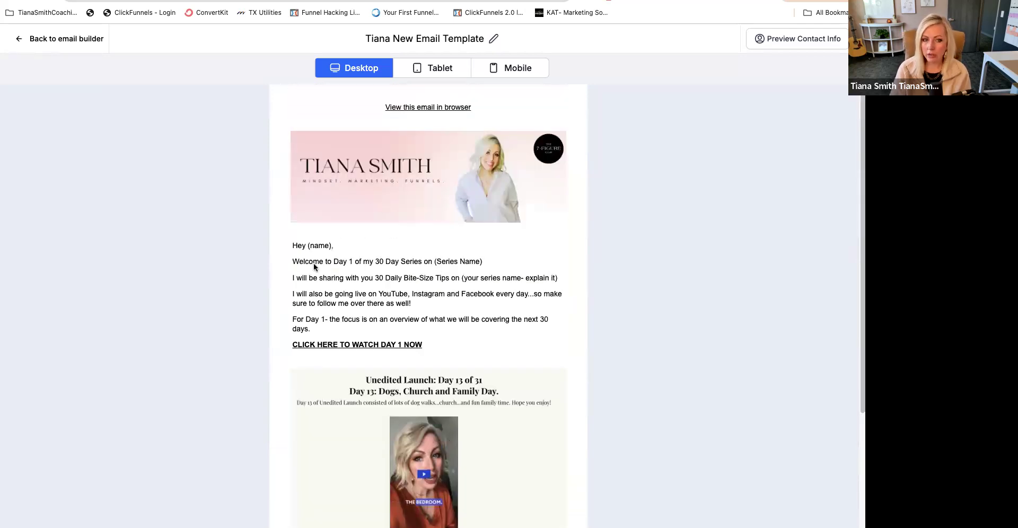
drag(437, 293, 466, 329)
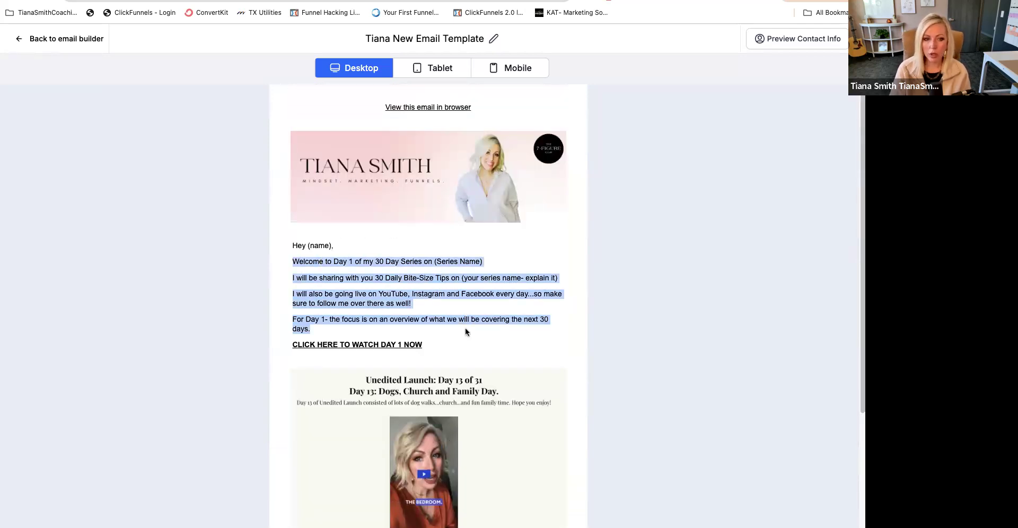
click(459, 304)
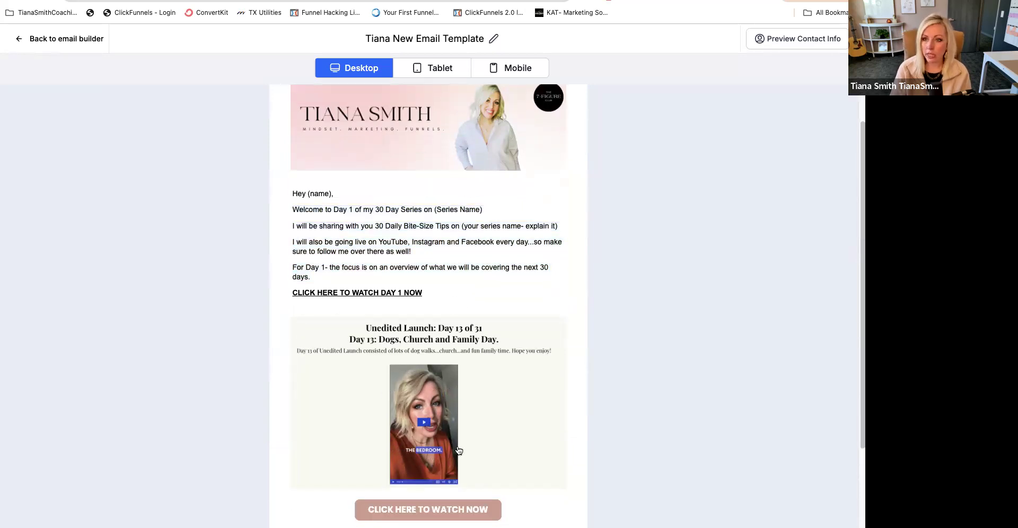
scroll(459, 450, down, 3)
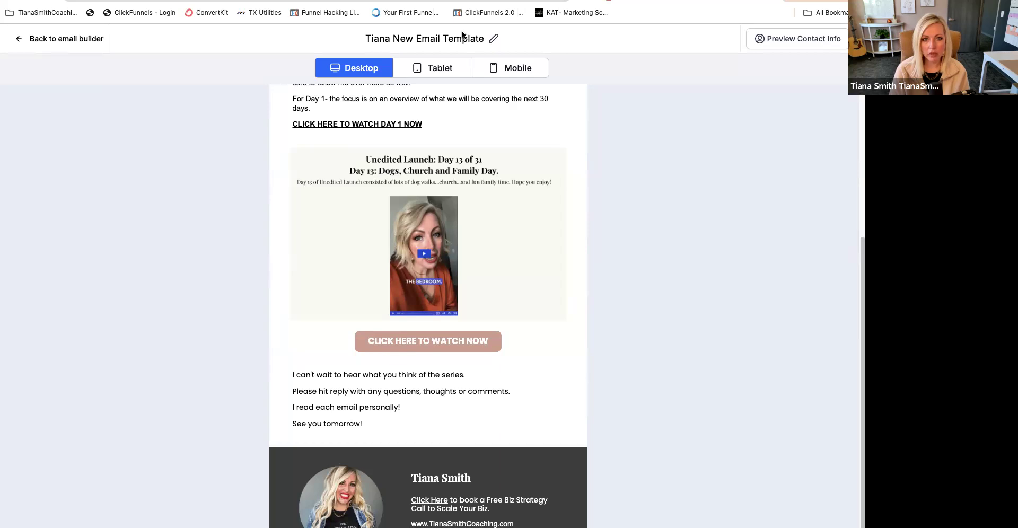
- Switch to Canva and create a blank Instagram Post (Square) design
key(ctrl+Tab)
click(808, 97)
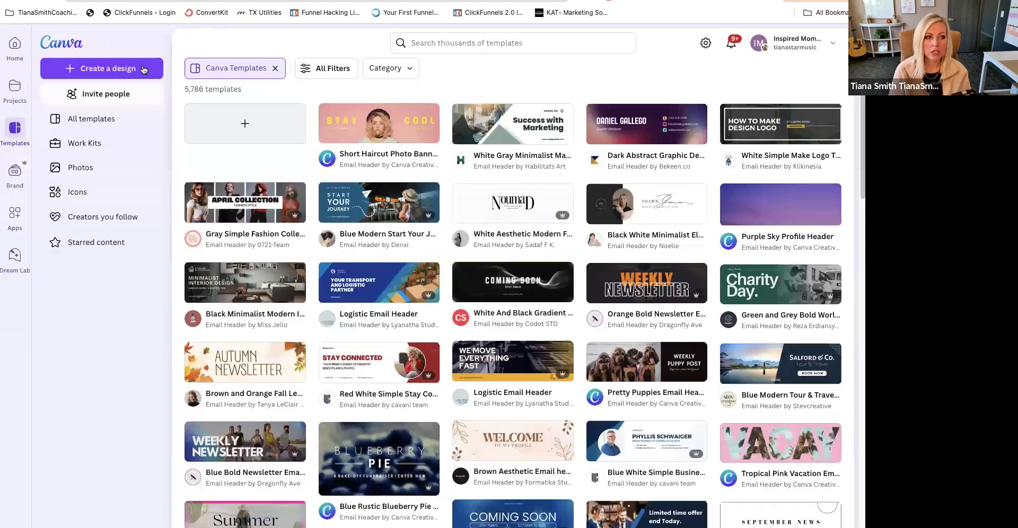
click(101, 68)
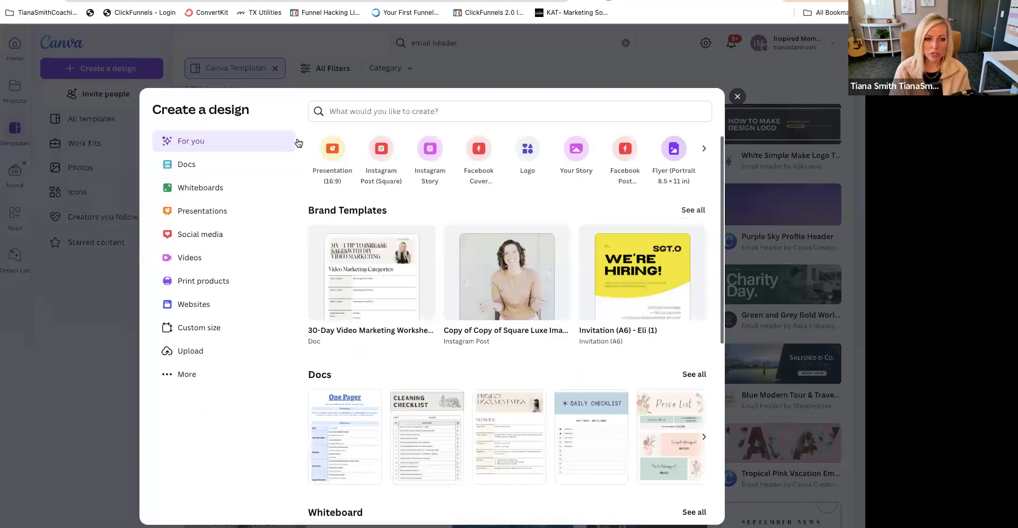
click(383, 150)
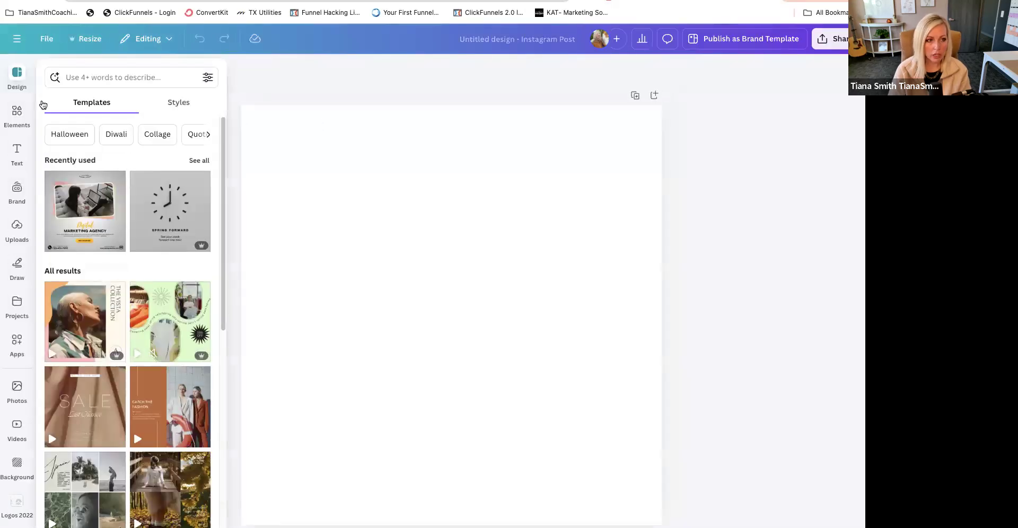
- Search the elements for "circle" and add the solid circle shape to the blank page
click(17, 114)
click(79, 73)
text(c)
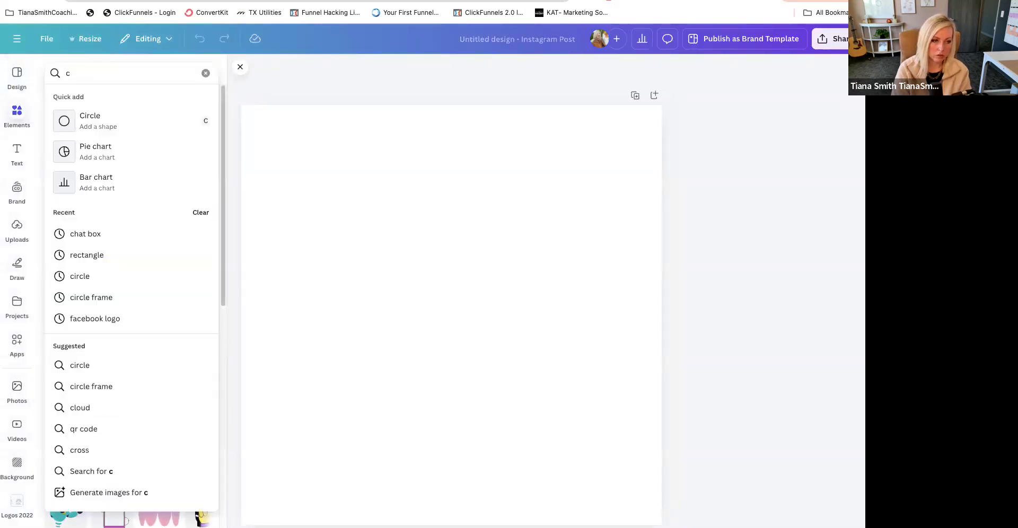
text(ircle)
key(Return)
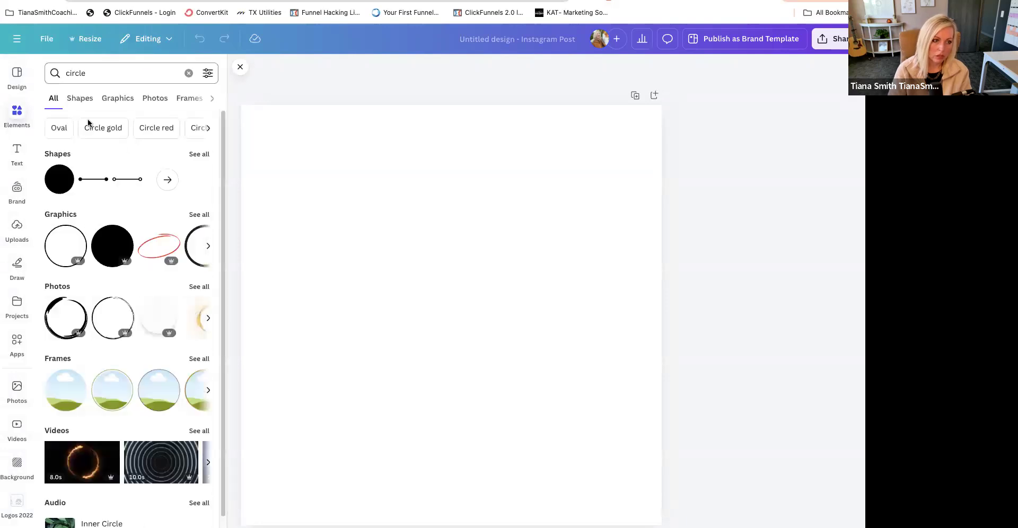
click(60, 176)
- Enlarge the circle until it nearly fills the square page and position it near the page's centre
drag(515, 253, 637, 129)
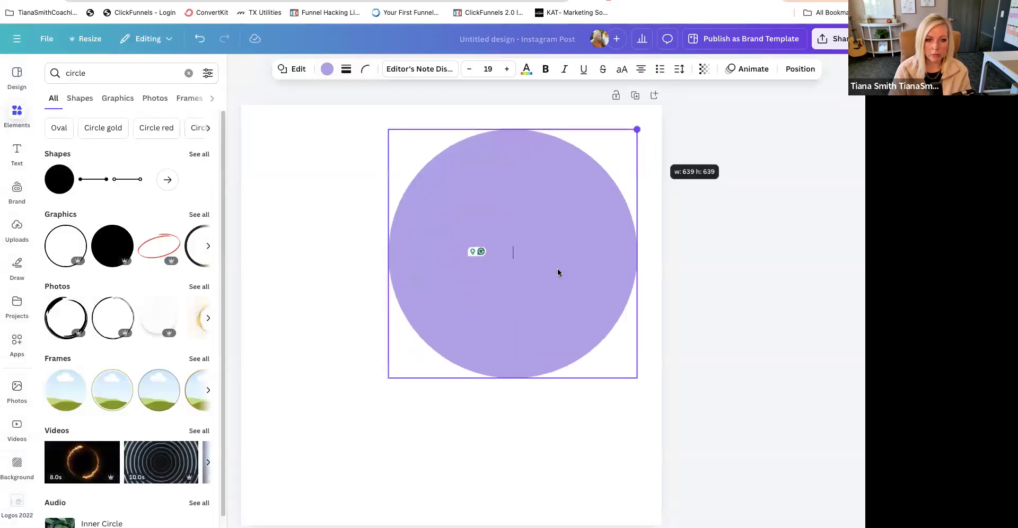
drag(638, 379, 765, 507)
drag(436, 387, 368, 381)
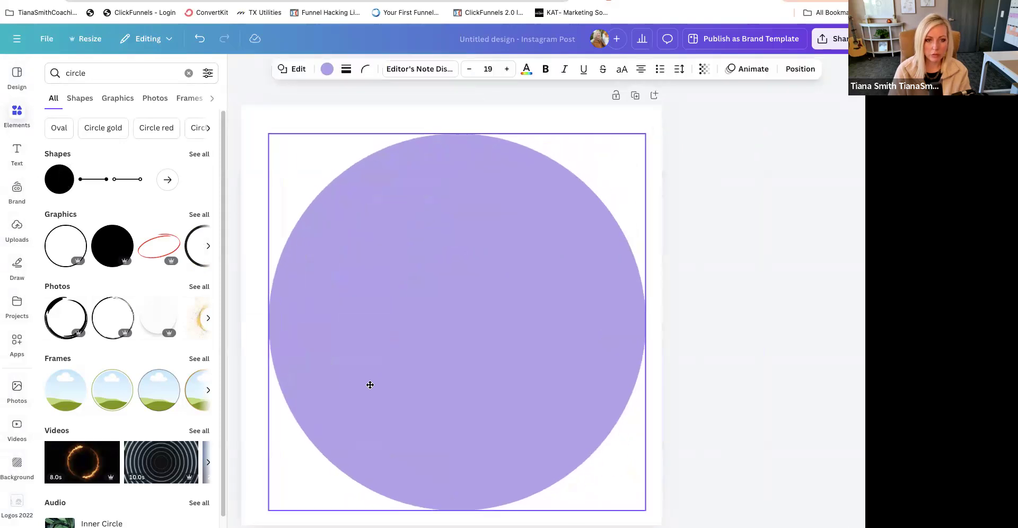
drag(644, 136, 659, 119)
drag(541, 240, 518, 256)
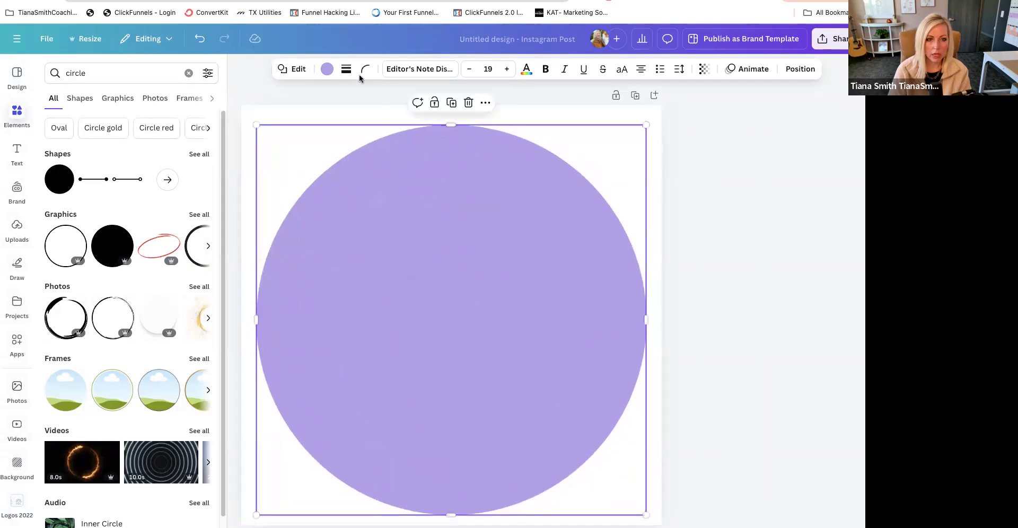
- Switch to the brand kit containing the 6-Figure Club palette and fill the circle with the first 2022 TS Website colour
click(327, 70)
click(96, 189)
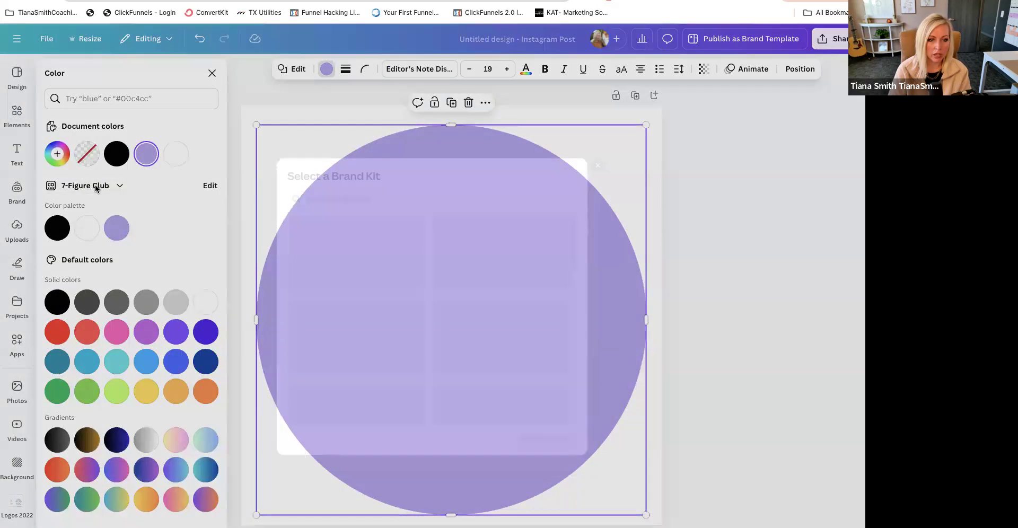
click(545, 281)
click(582, 466)
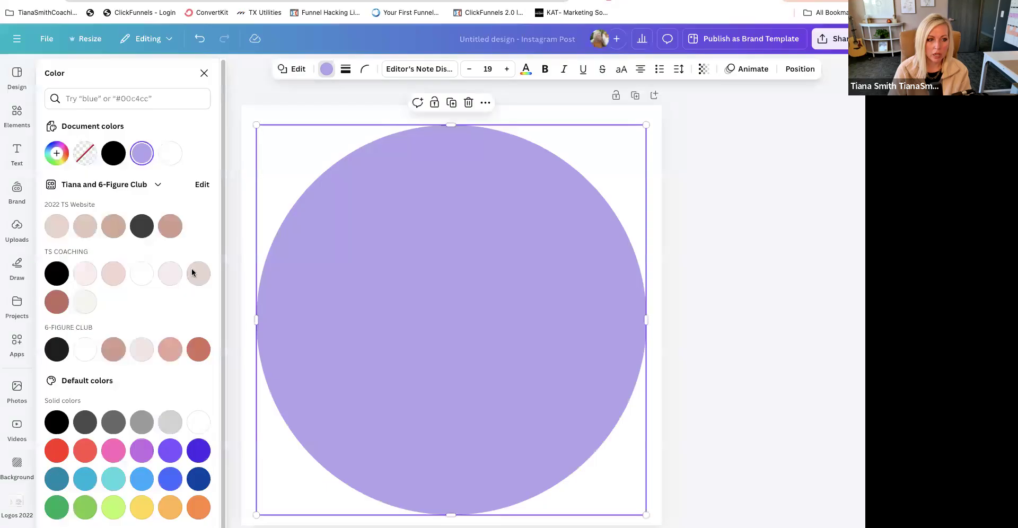
click(86, 233)
click(60, 231)
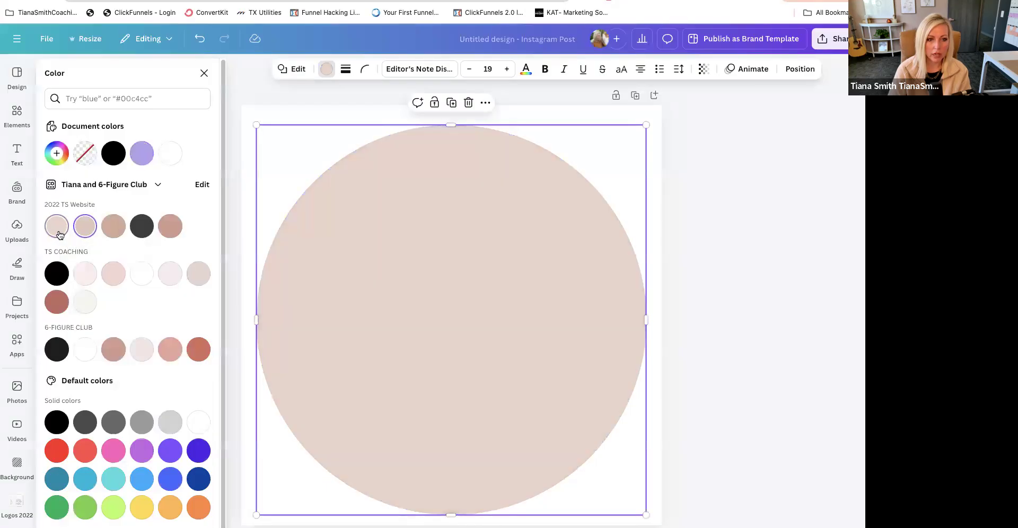
click(790, 298)
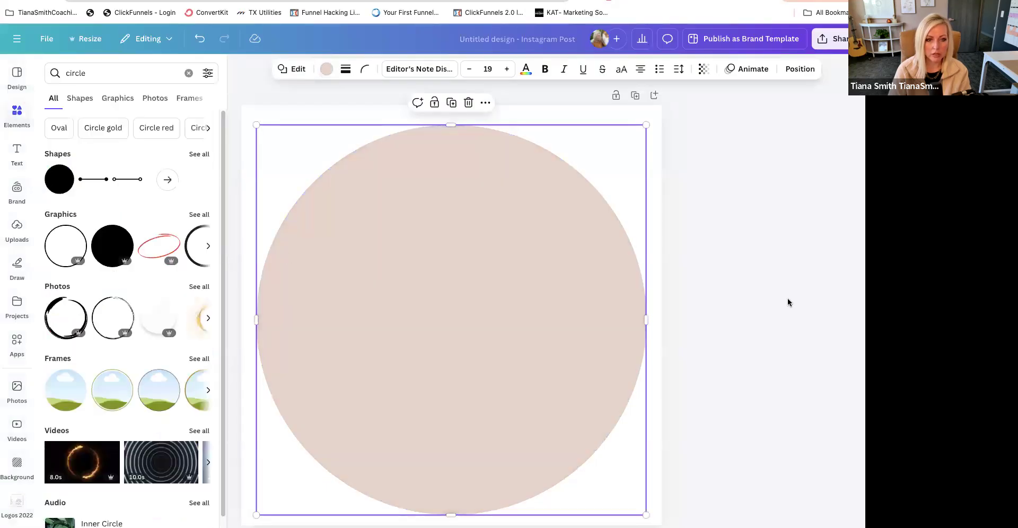
drag(479, 341, 481, 340)
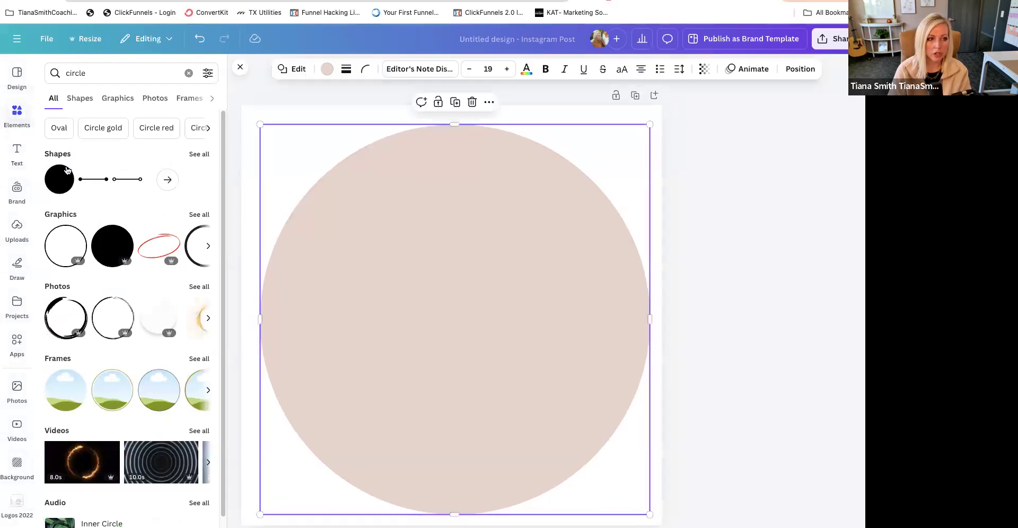
- Search the elements for "circle frame" and add the plain round photo frame to the page
click(85, 74)
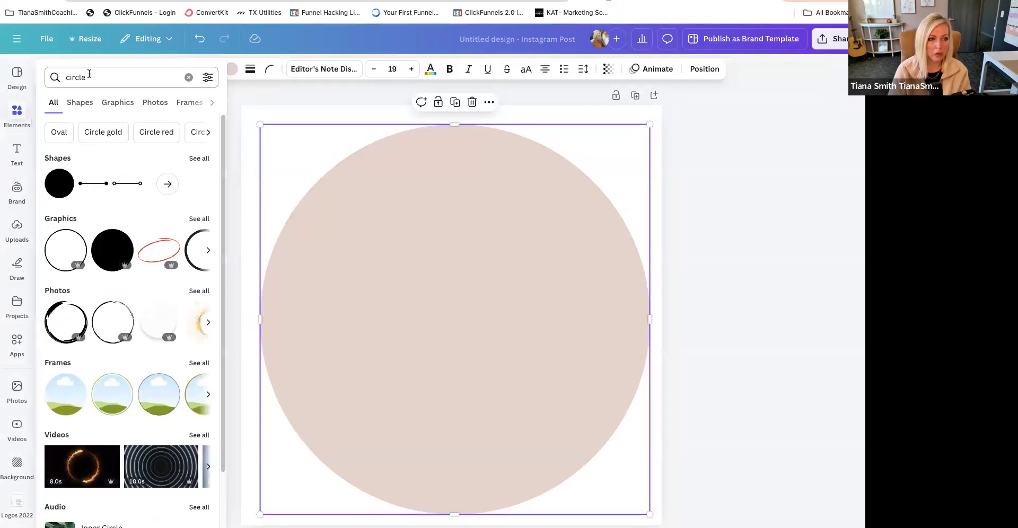
text(frame)
key(Return)
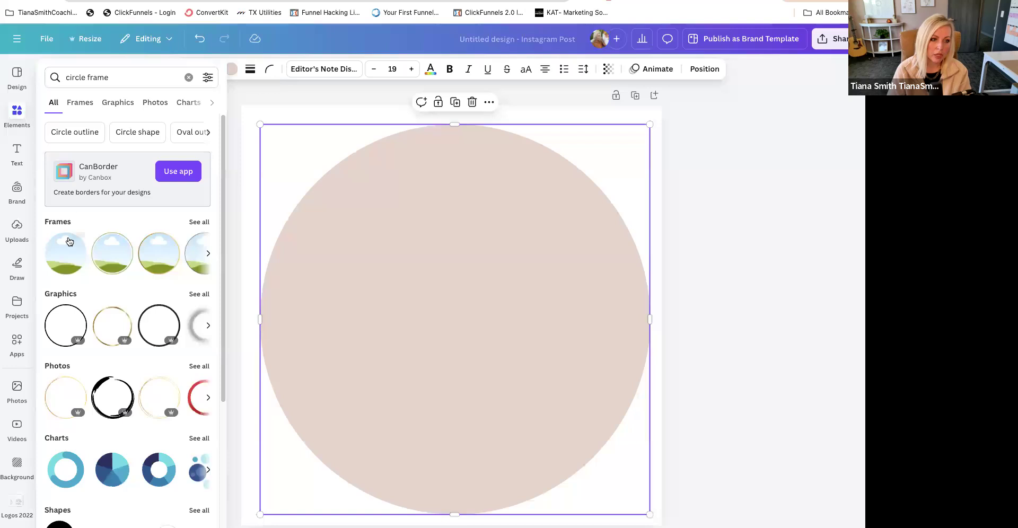
click(65, 253)
- Enlarge the round frame and centre it over the coloured circle so only a thin even ring shows around it
drag(558, 209, 680, 128)
drag(519, 242, 460, 293)
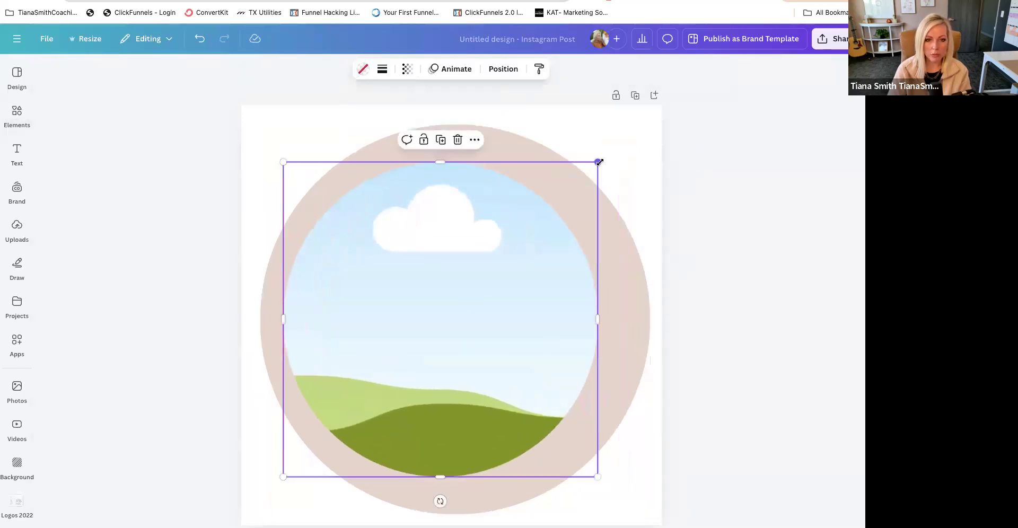
drag(599, 160, 667, 92)
drag(529, 239, 507, 273)
drag(647, 511, 636, 501)
drag(475, 401, 478, 408)
drag(642, 506, 645, 510)
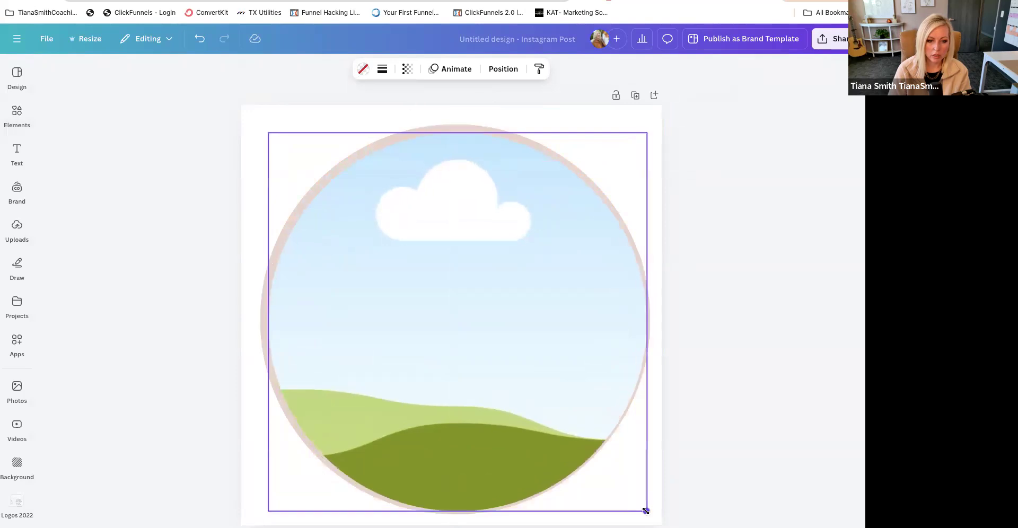
drag(527, 417, 525, 411)
click(734, 438)
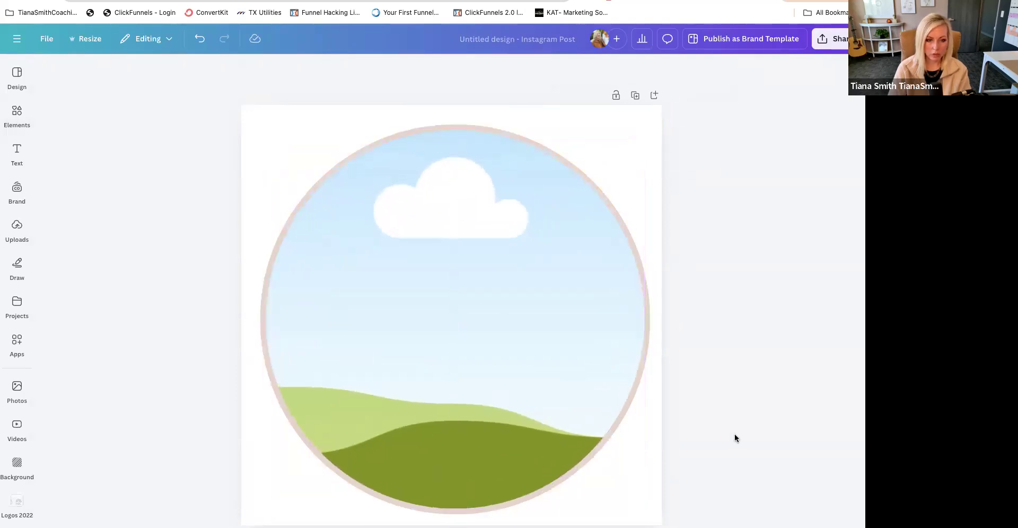
- Fill the round frame with the uploaded portrait in a light blue shirt
click(518, 337)
click(21, 229)
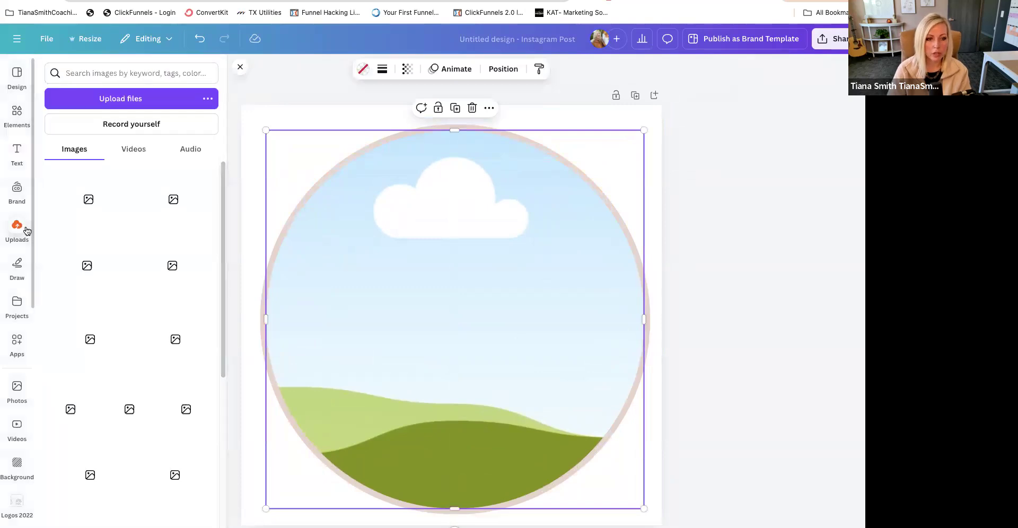
scroll(199, 332, down, 5)
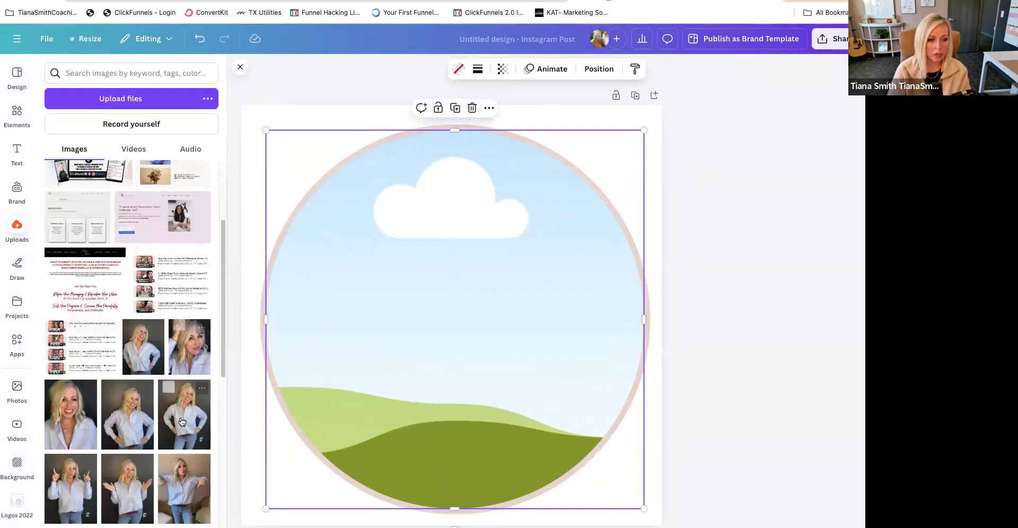
scroll(182, 480, down, 5)
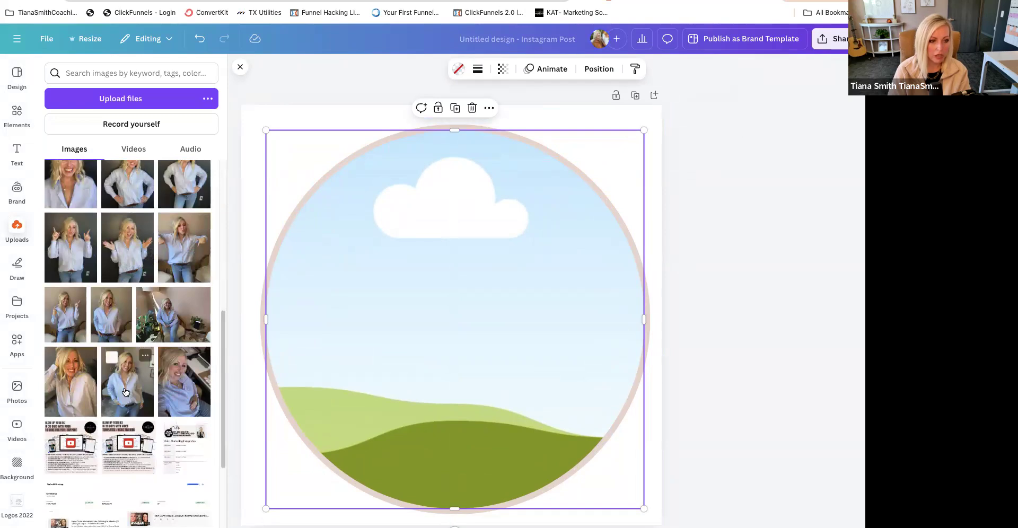
drag(126, 392, 426, 396)
double_click(406, 331)
click(821, 324)
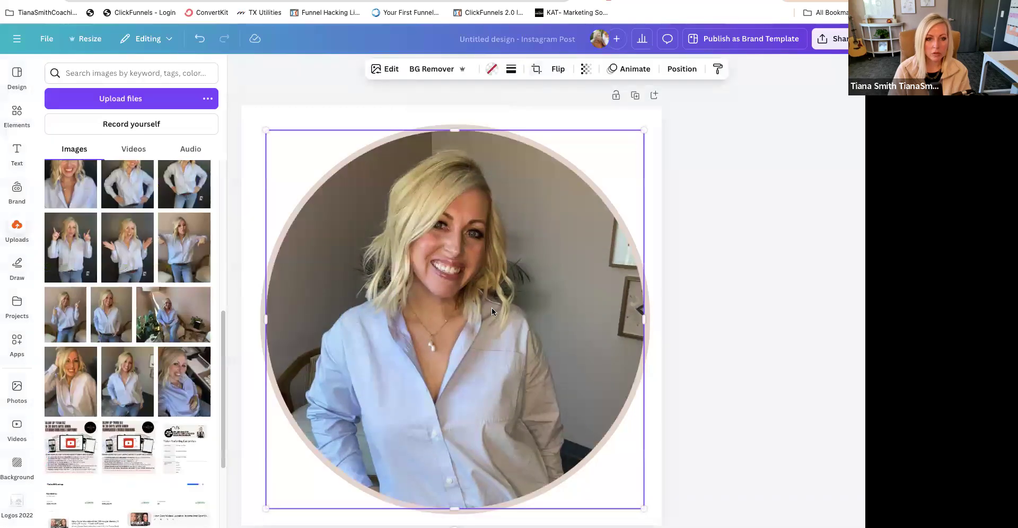
- Apply the Vinto vintage filter to the framed portrait
click(392, 69)
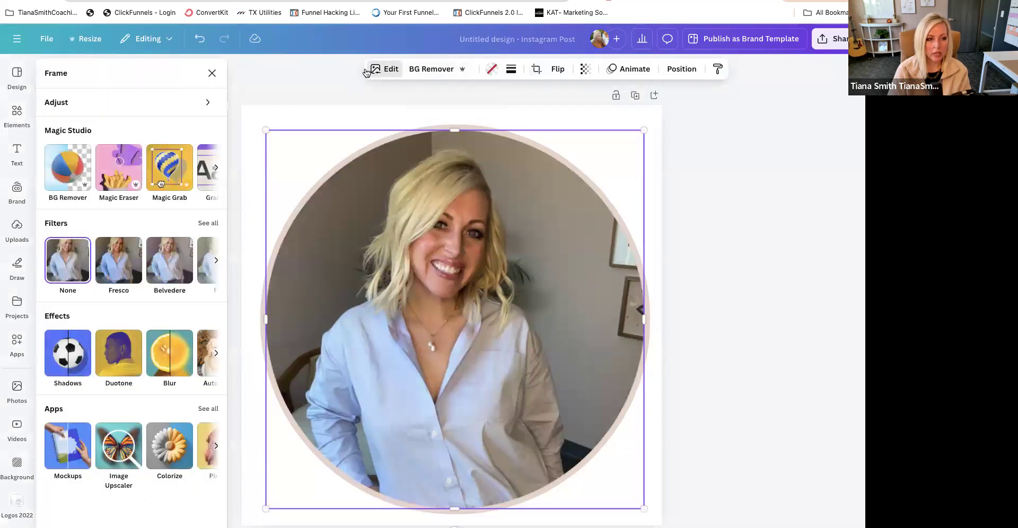
click(208, 223)
scroll(159, 407, down, 8)
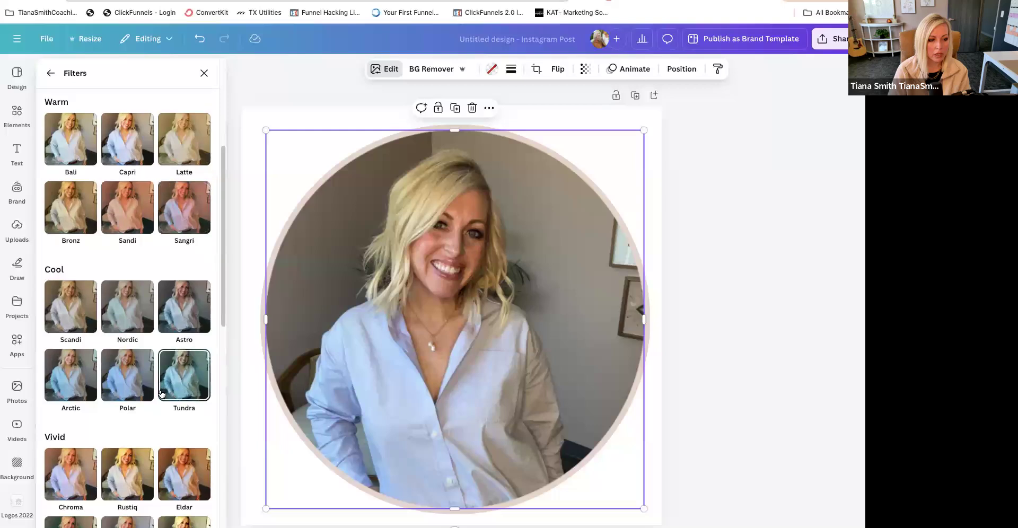
scroll(159, 407, down, 5)
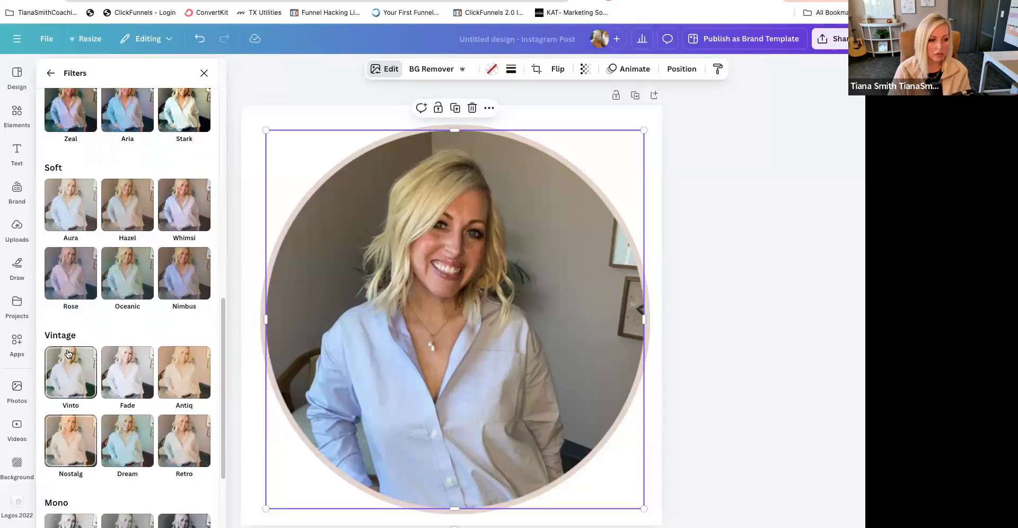
click(70, 360)
drag(205, 447, 196, 451)
click(705, 398)
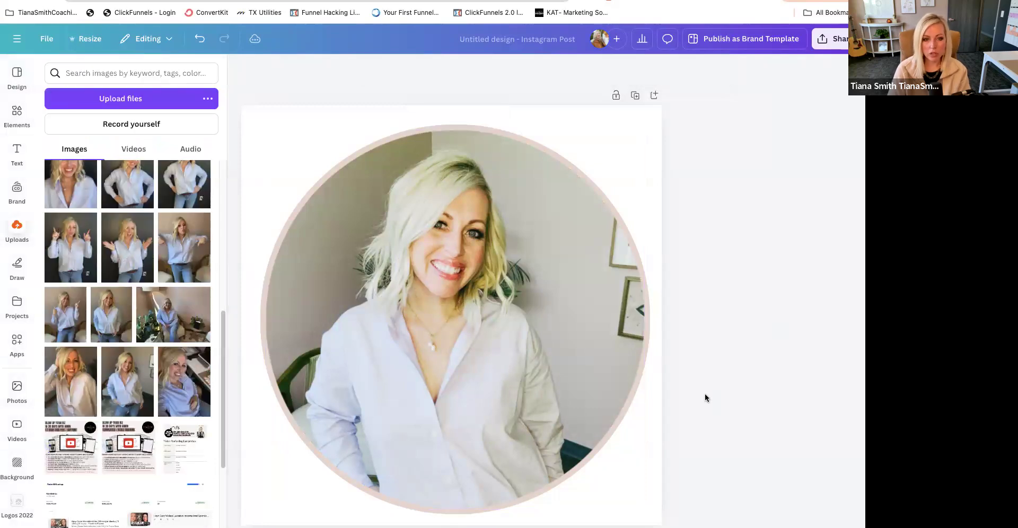
- Duplicate the page and remove the portrait's background on the second page
click(508, 301)
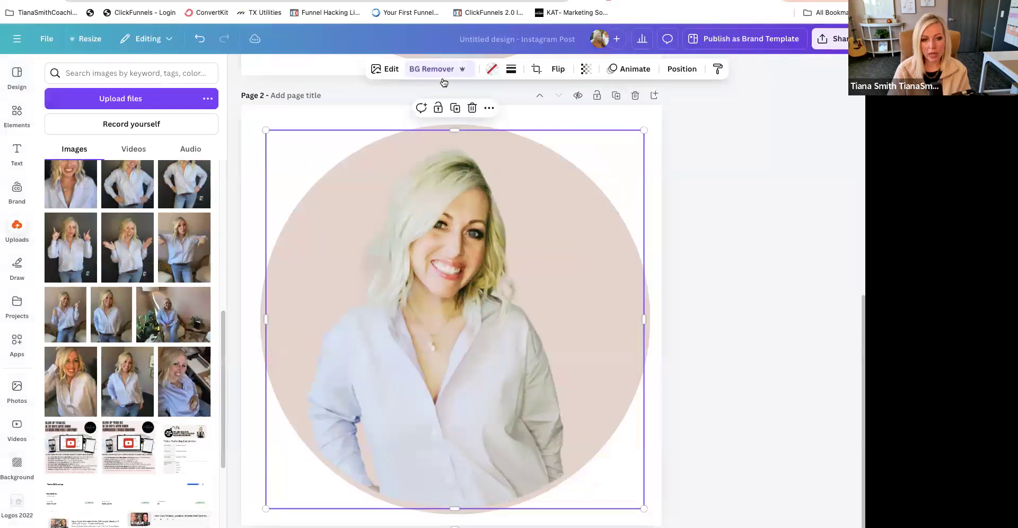
drag(645, 130, 773, 35)
drag(470, 323, 453, 370)
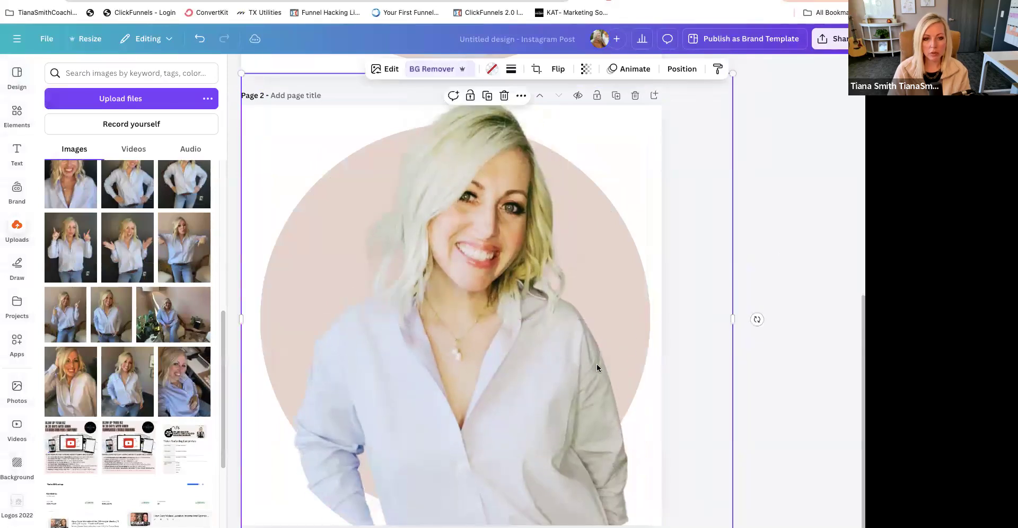
key(ctrl+z)
key(ctrl+z)
- Crop the second page's portrait by enlarging it inside the round frame and repositioning it so the head and shoulders fill the circle
double_click(470, 342)
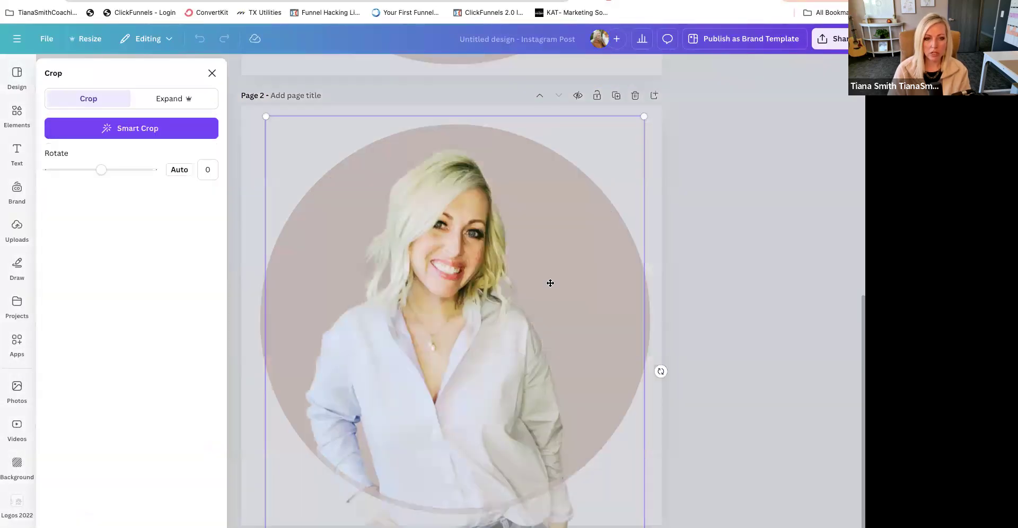
drag(717, 55, 773, 13)
drag(413, 352, 384, 473)
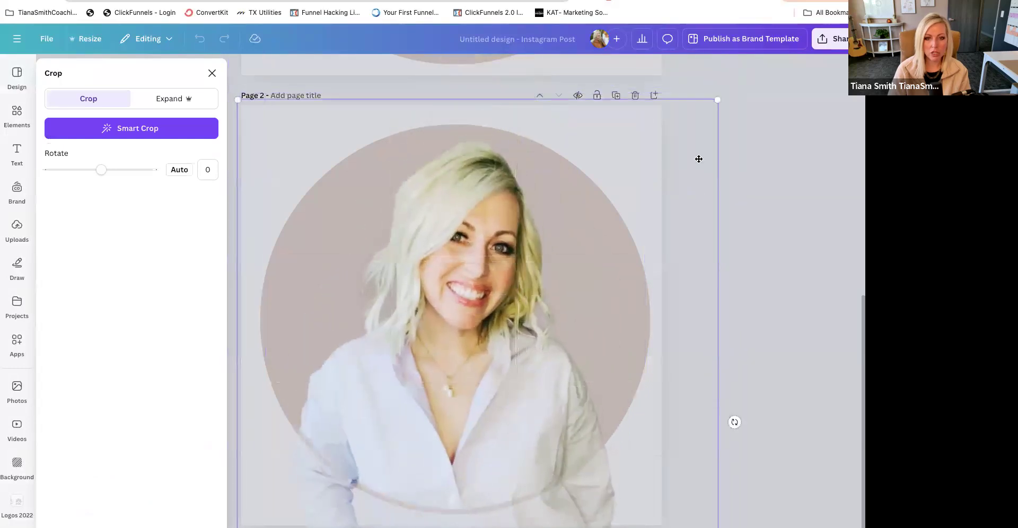
drag(725, 99, 757, 55)
drag(479, 316, 460, 349)
click(765, 342)
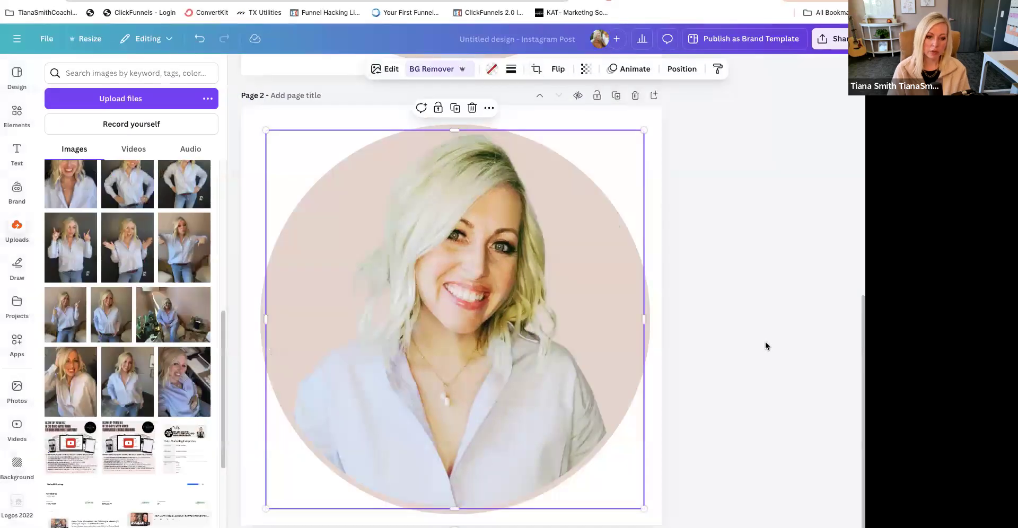
click(529, 396)
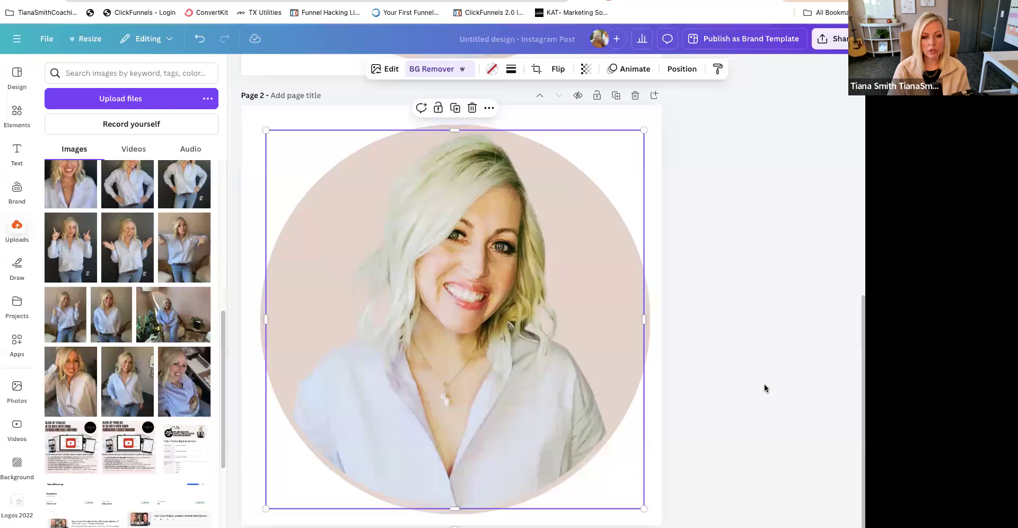
- Download all pages of the design as PNG at size 1 with a transparent background
scroll(635, 392, up, 5)
scroll(635, 389, up, 4)
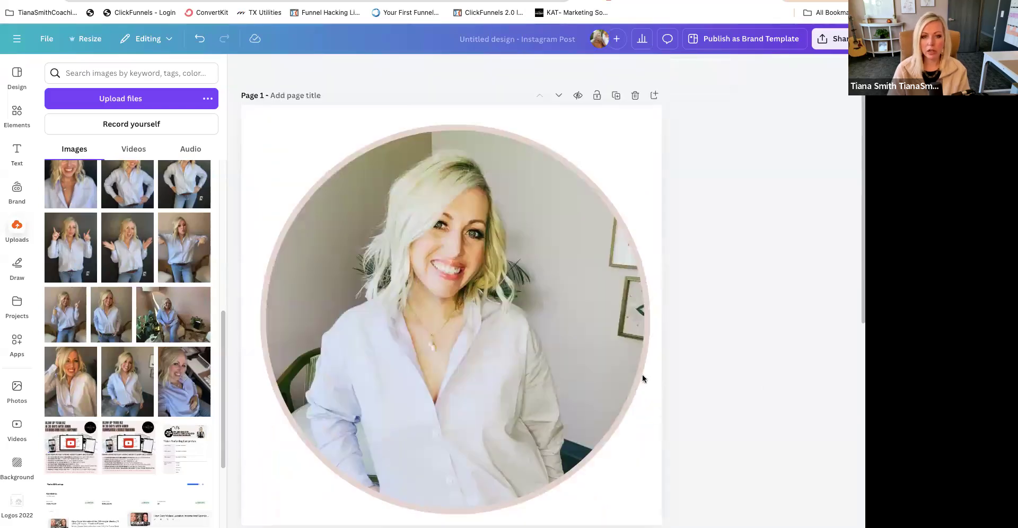
click(826, 40)
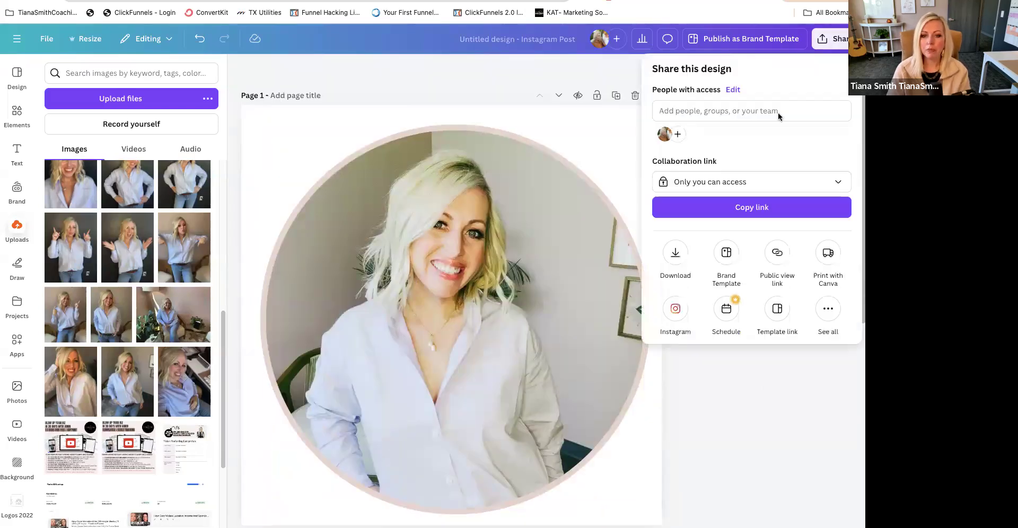
click(673, 255)
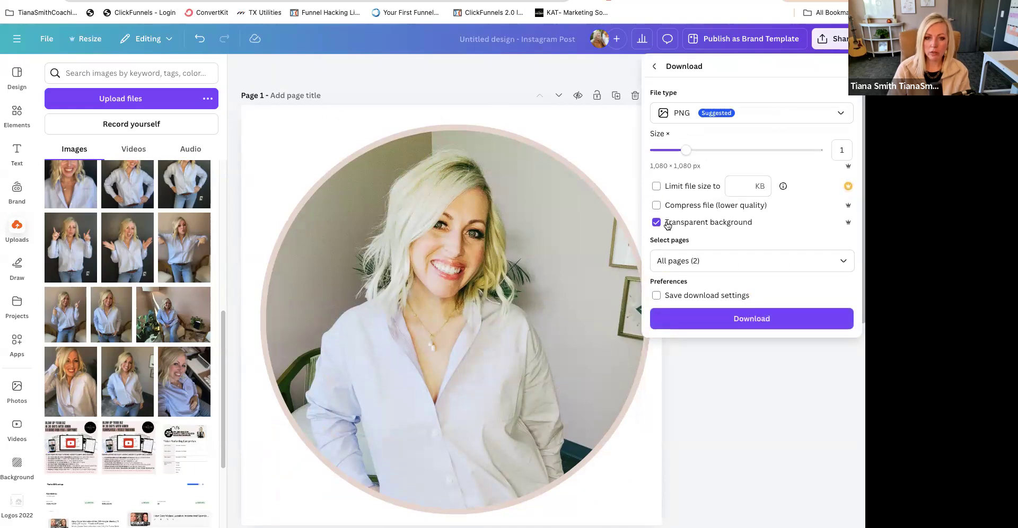
click(766, 319)
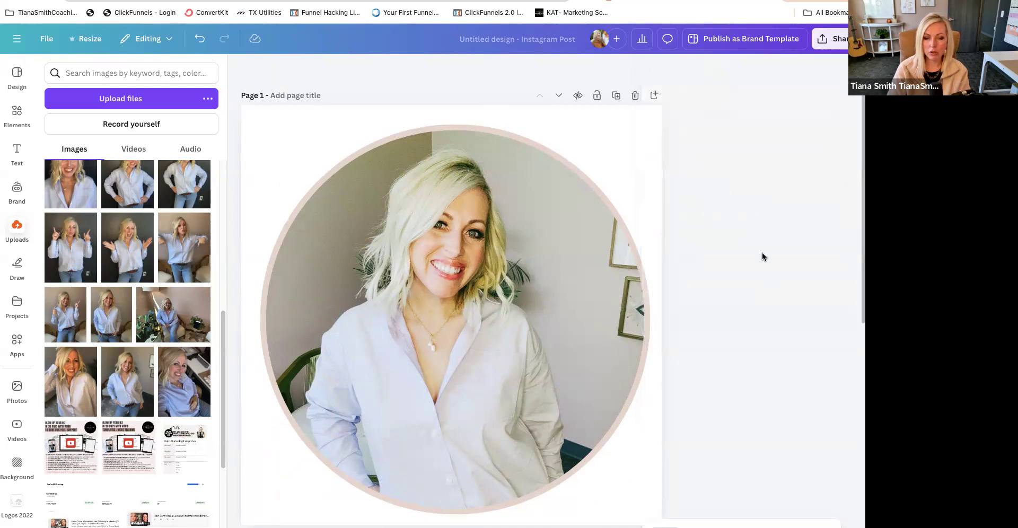
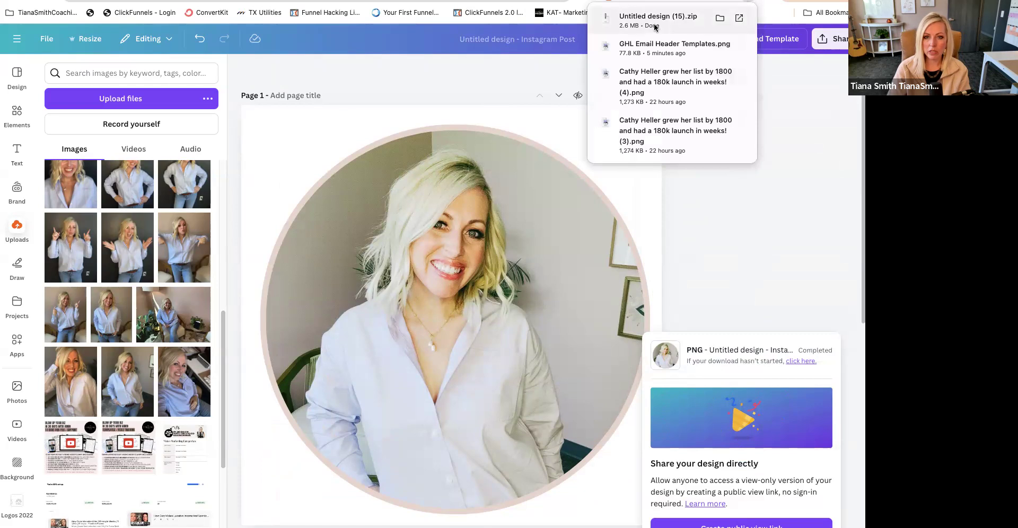
- Unpack the downloaded Untitled design (15).zip and move 1.png and 2.png from its folder to the desktop
click(654, 25)
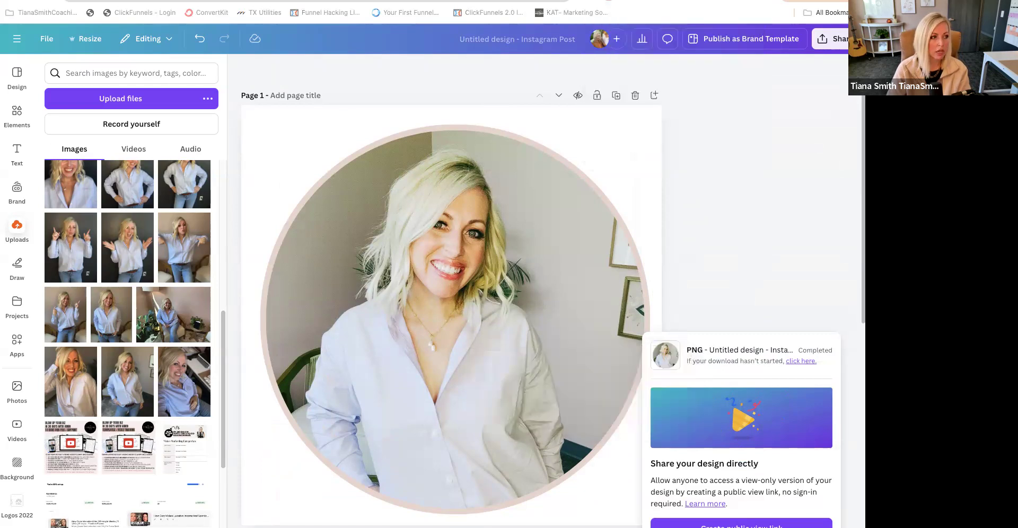
click(307, 123)
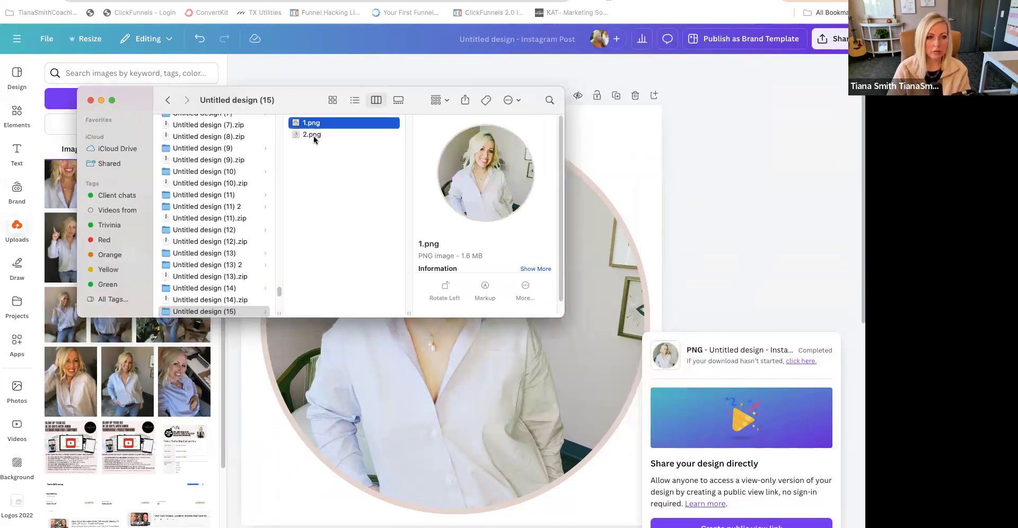
shift+click(313, 135)
drag(314, 135, 865, 227)
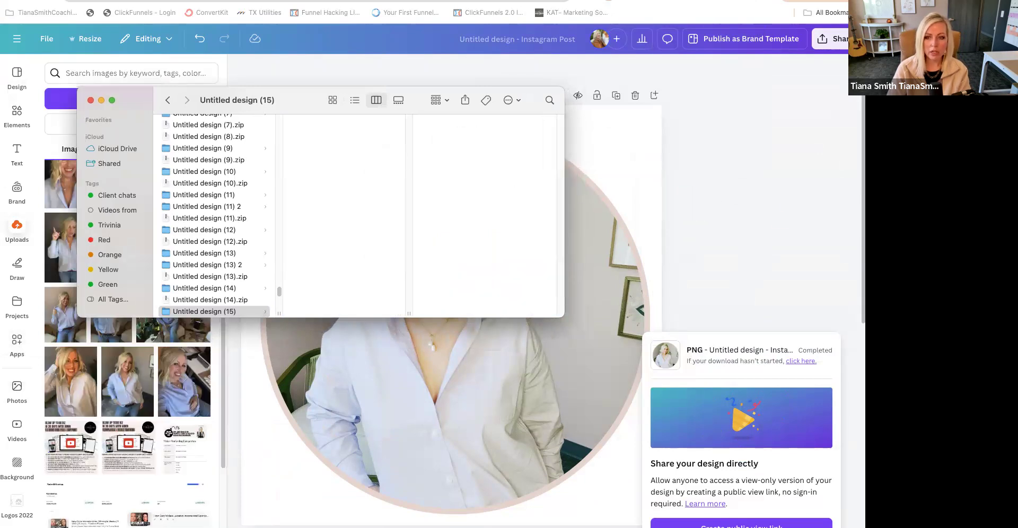
click(90, 100)
- Switch to the HighLevel email template, return from preview to editing, and open the media library for the signature portrait
click(175, 0)
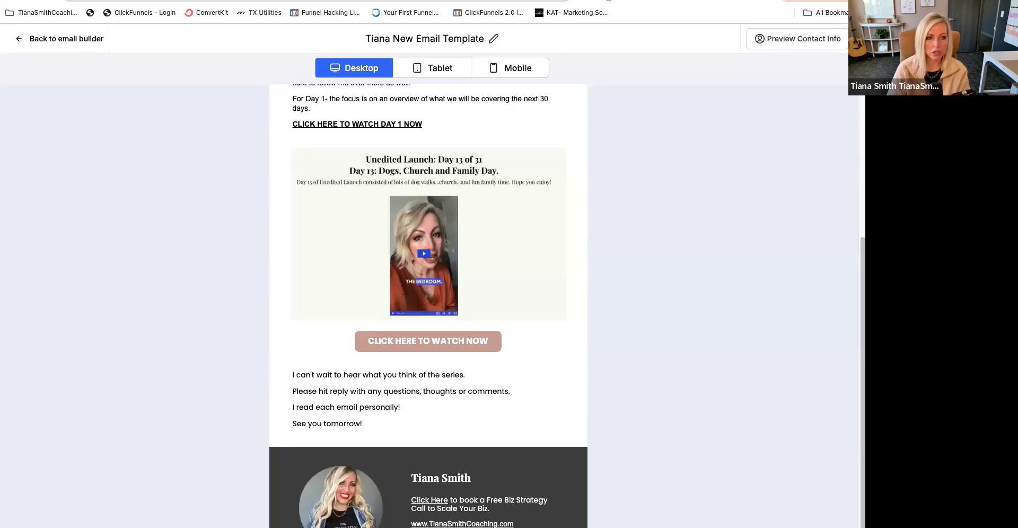
click(79, 42)
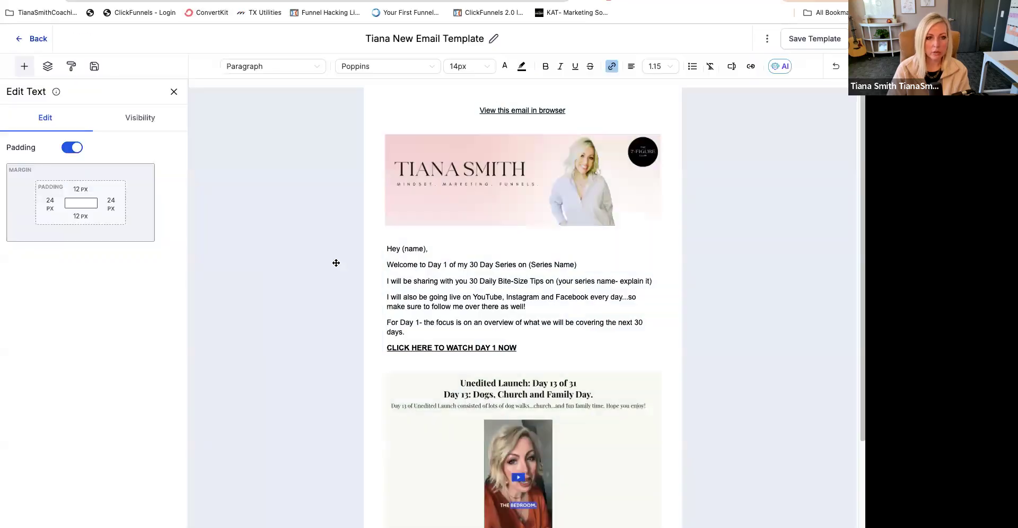
scroll(447, 291, down, 5)
click(451, 513)
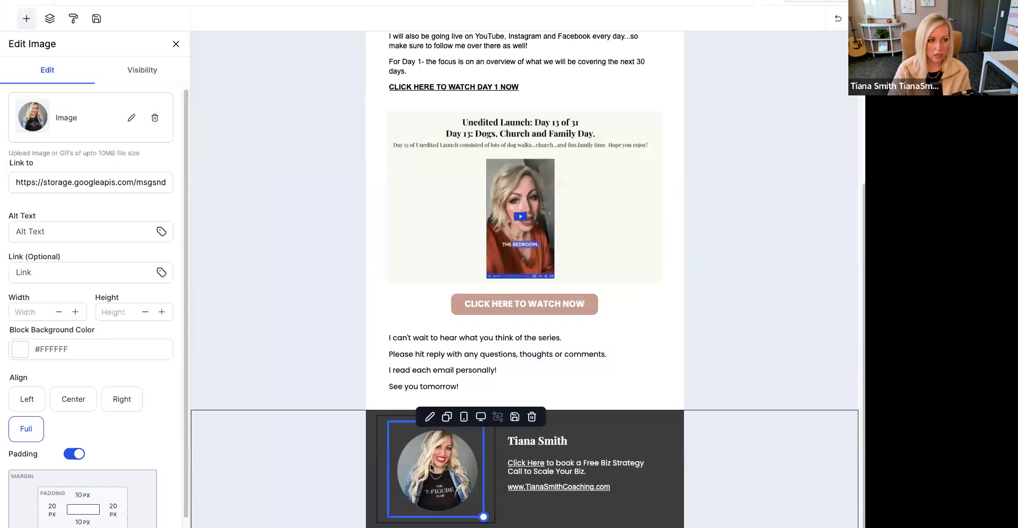
click(129, 118)
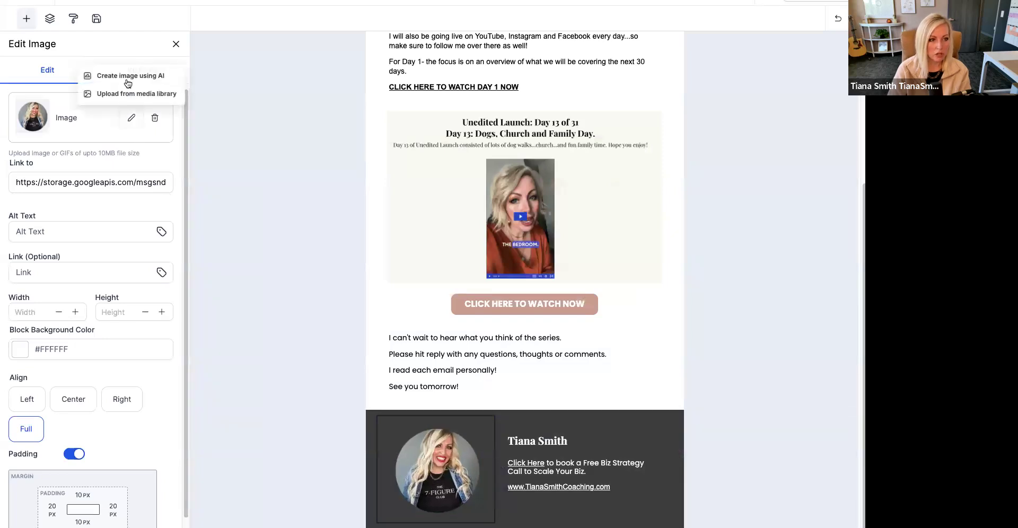
click(125, 93)
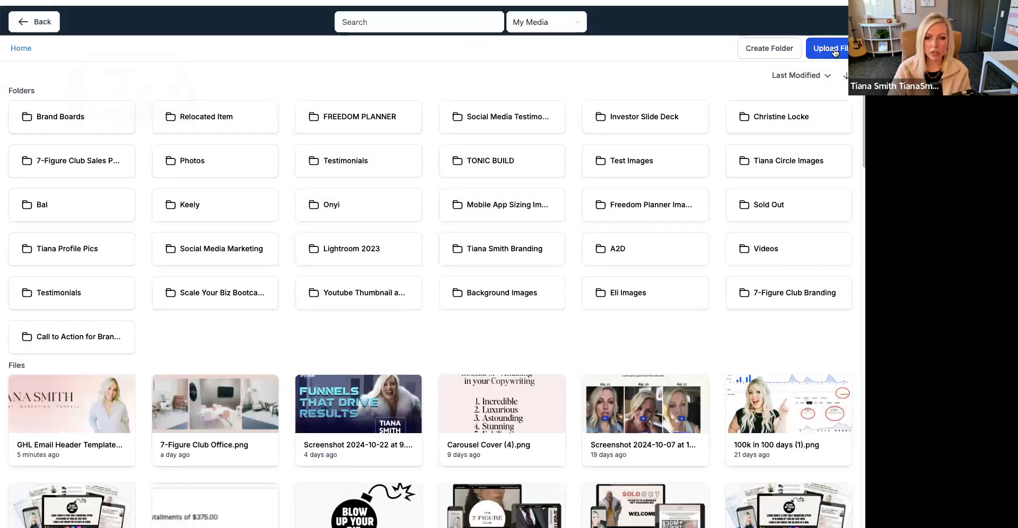
- Create a media folder named with the owner's first name followed by "New Pics 2024/2025" and open it
click(770, 49)
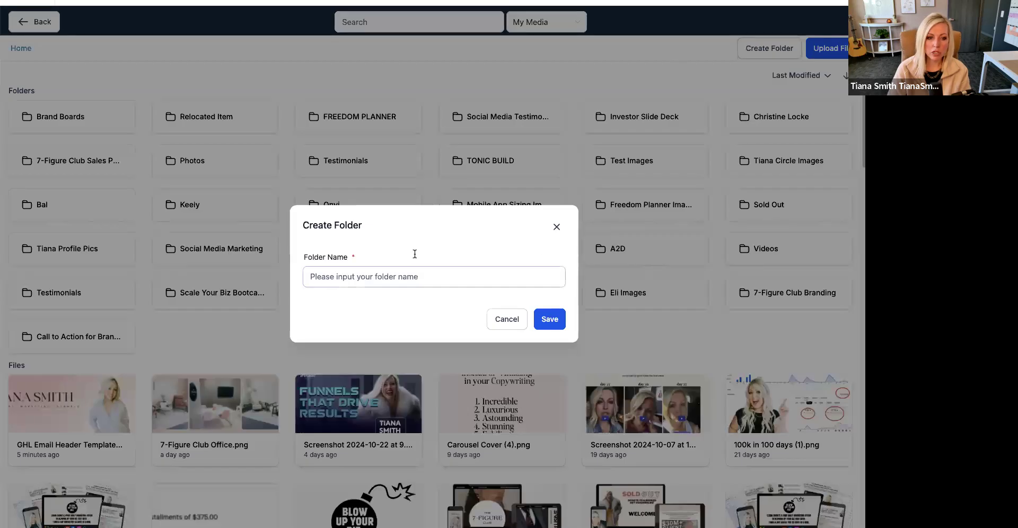
text(Tiana New Pics 2024/202)
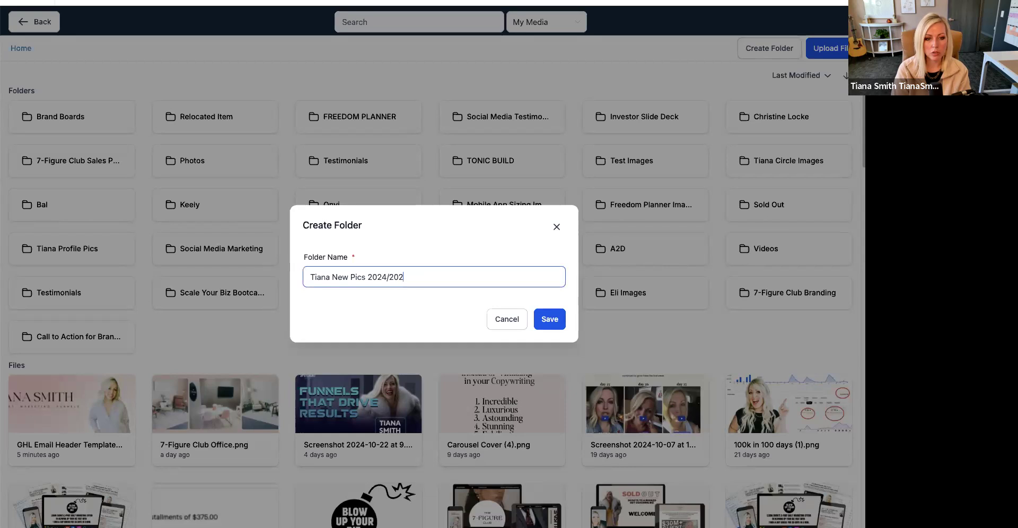
click(550, 324)
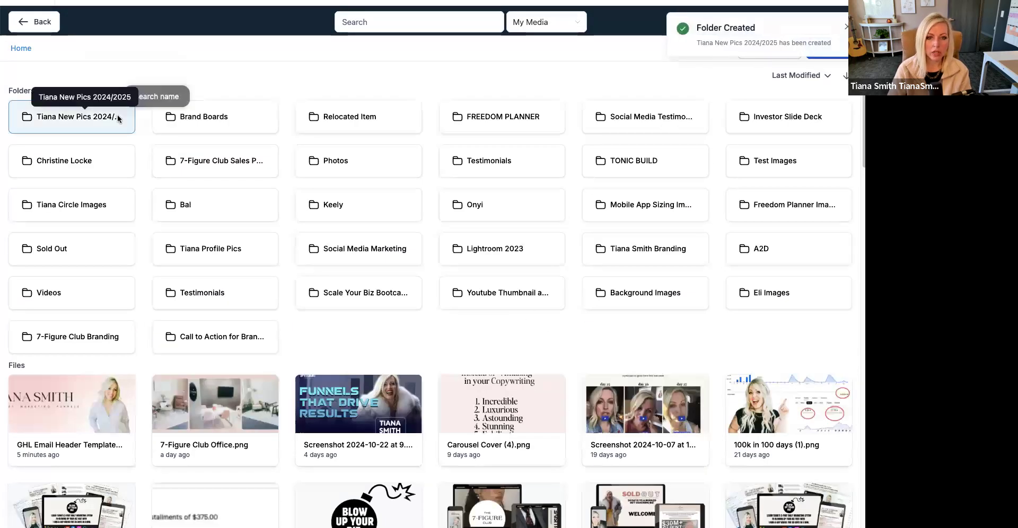
click(118, 118)
click(845, 29)
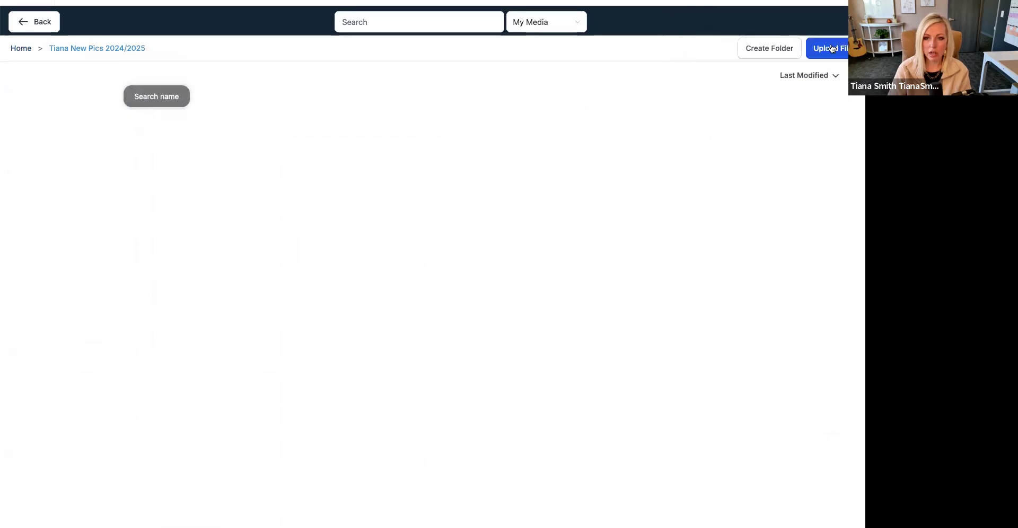
- Upload 1.png and 2.png from the desktop to the new folder and use 2.png as the signature portrait
click(828, 49)
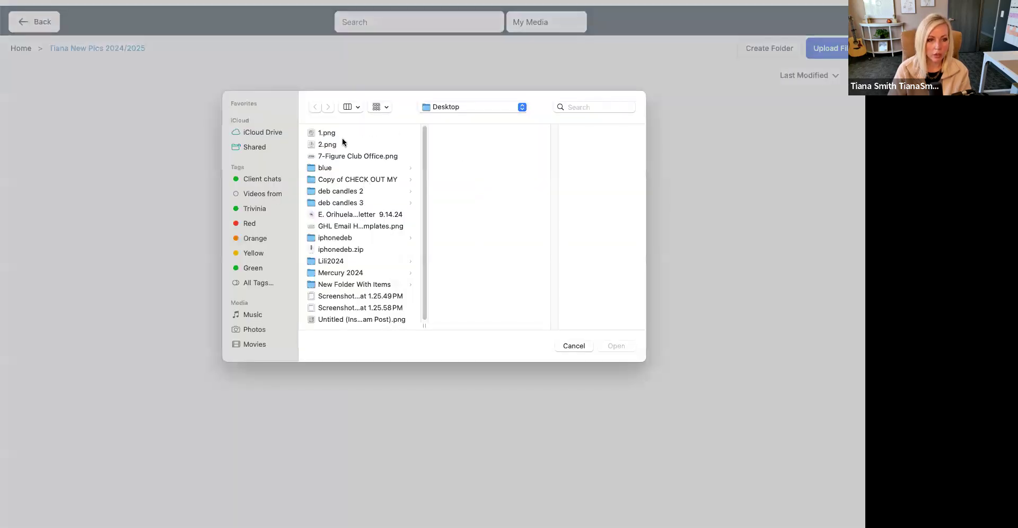
click(342, 141)
shift+click(327, 132)
click(614, 346)
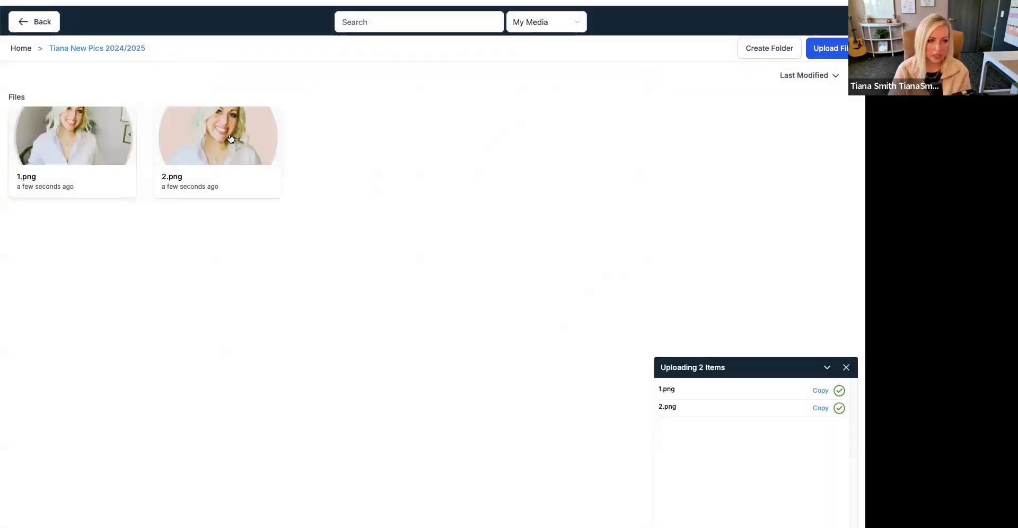
click(230, 139)
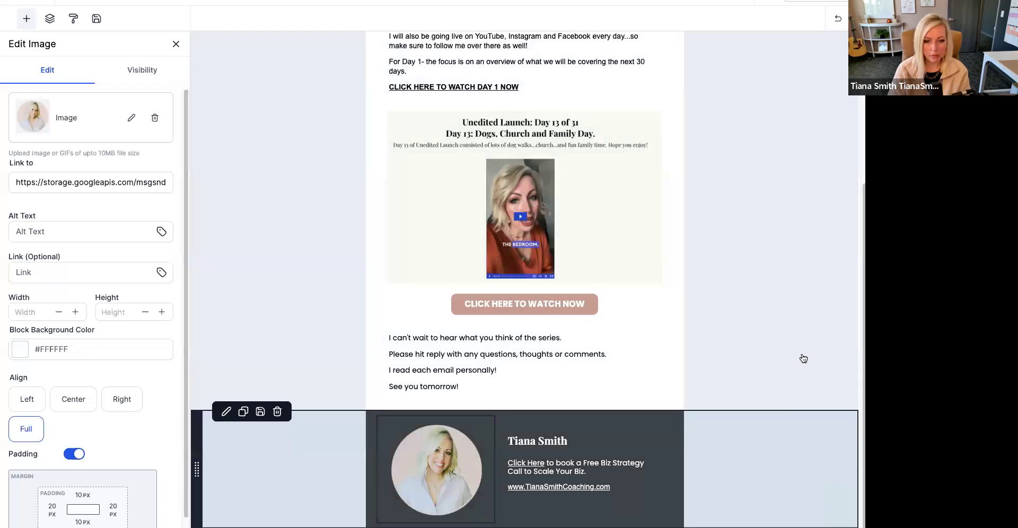
- Try the pink and beige brand colors as the signature section's background, finishing with #e5cdc2
click(691, 433)
click(670, 500)
click(675, 509)
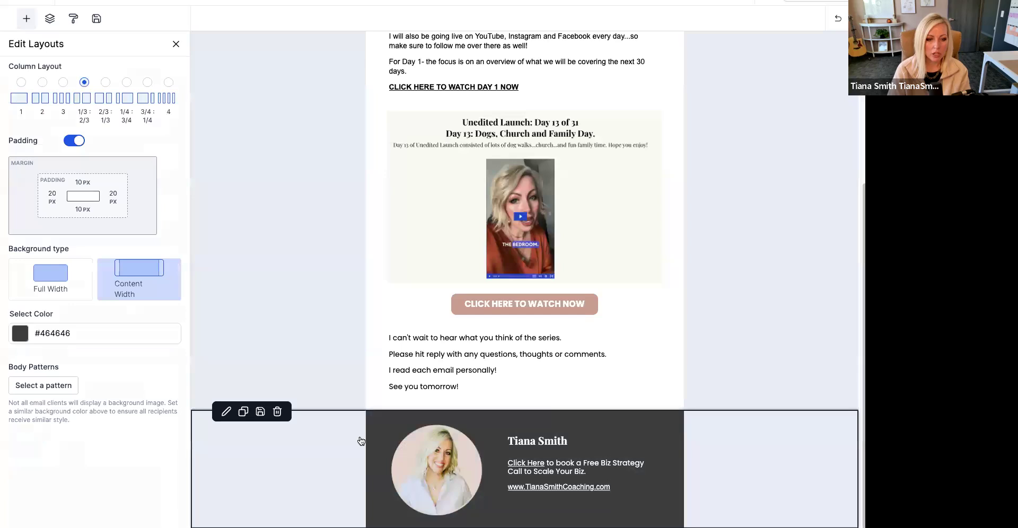
click(21, 336)
click(81, 237)
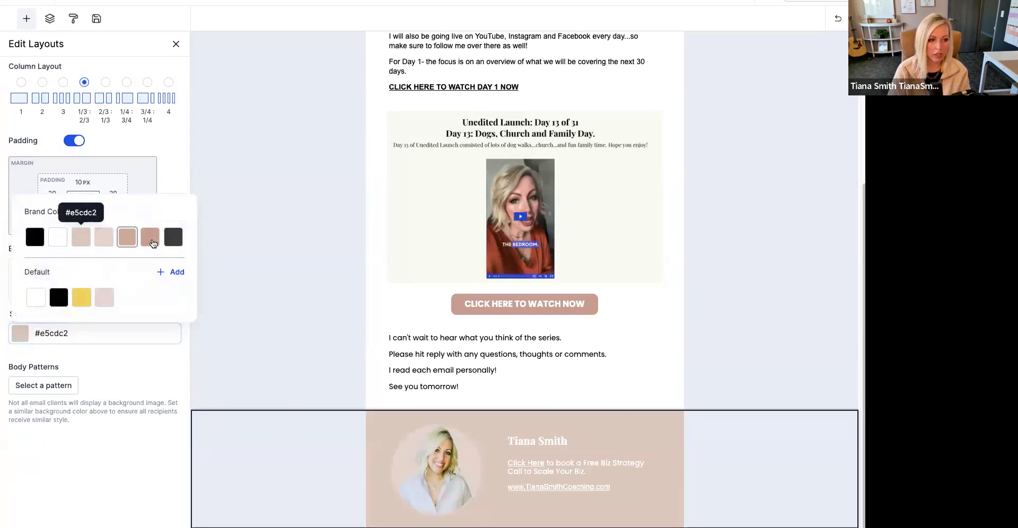
click(151, 238)
click(128, 239)
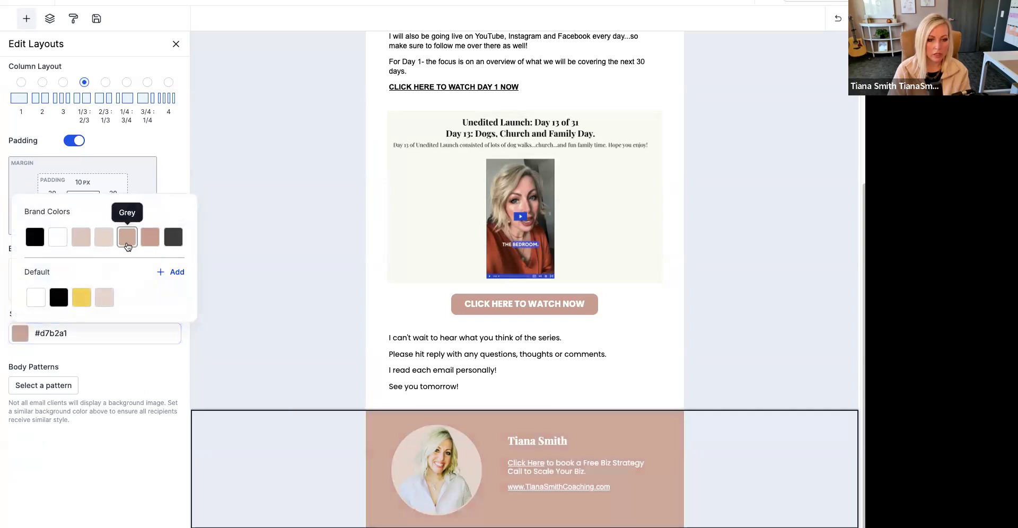
click(105, 241)
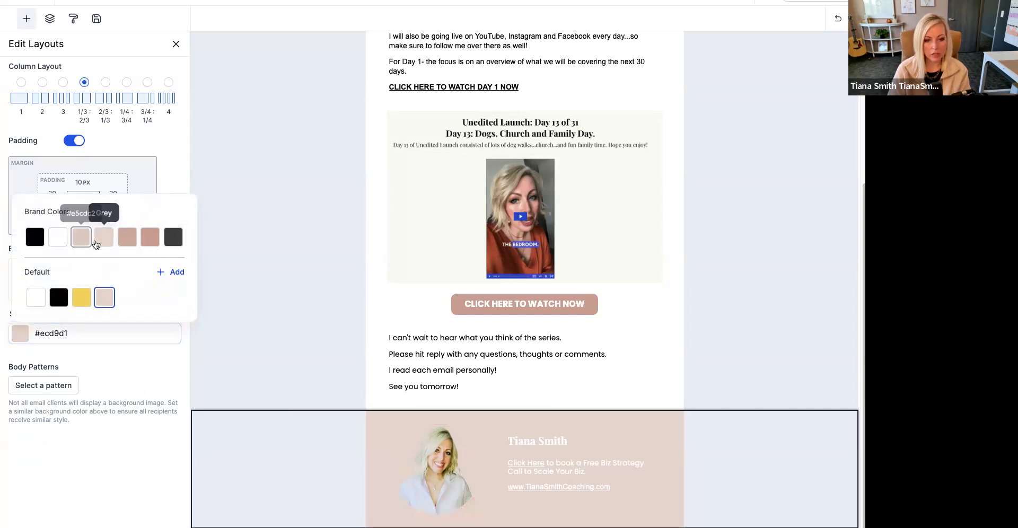
click(96, 244)
click(714, 350)
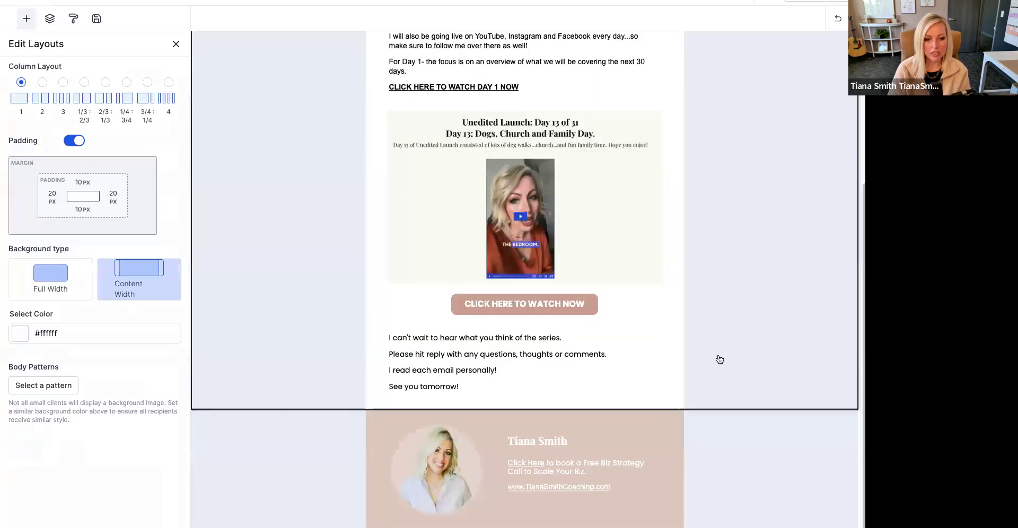
- Compare the signature section with the email header and set its background to the dark grey brand color #464646
scroll(720, 361, up, 5)
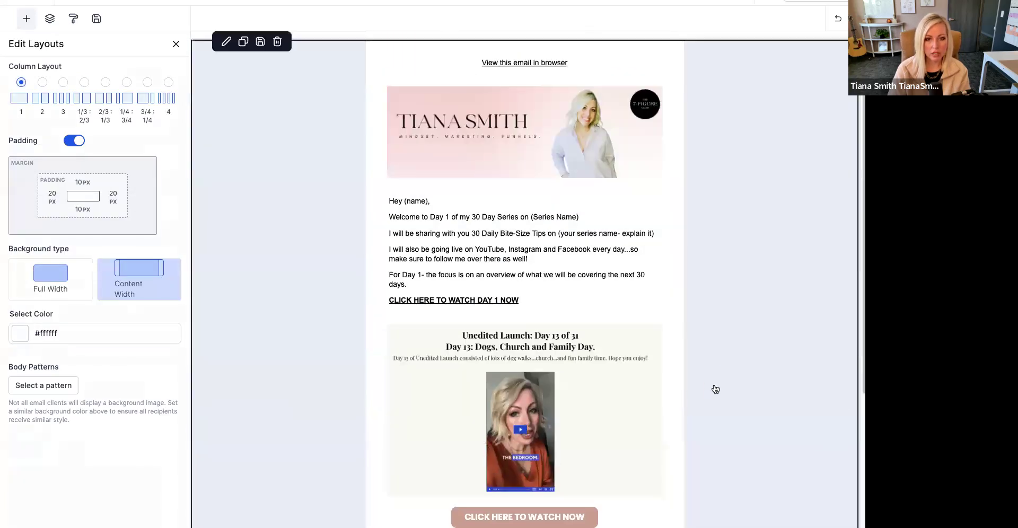
scroll(718, 401, down, 4)
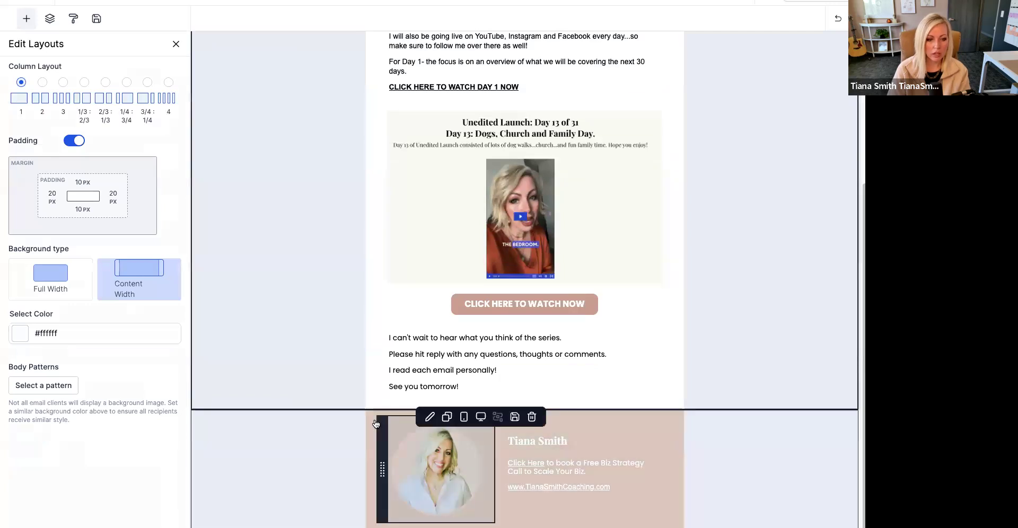
click(367, 417)
click(369, 419)
click(369, 419)
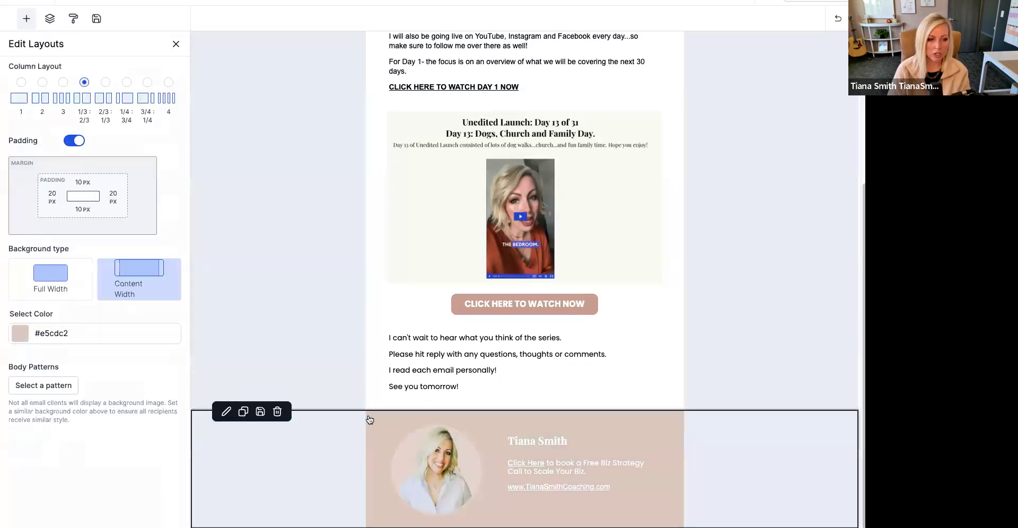
click(27, 336)
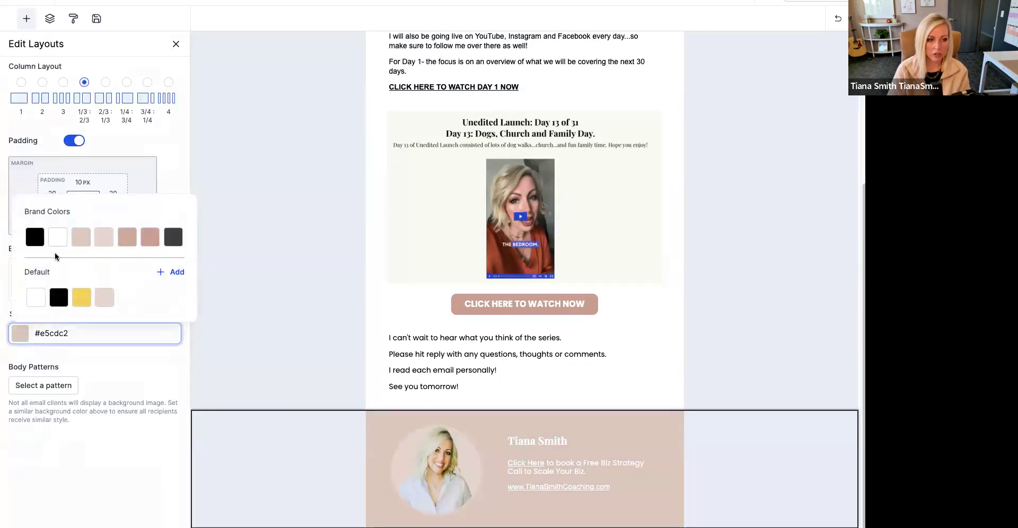
click(175, 236)
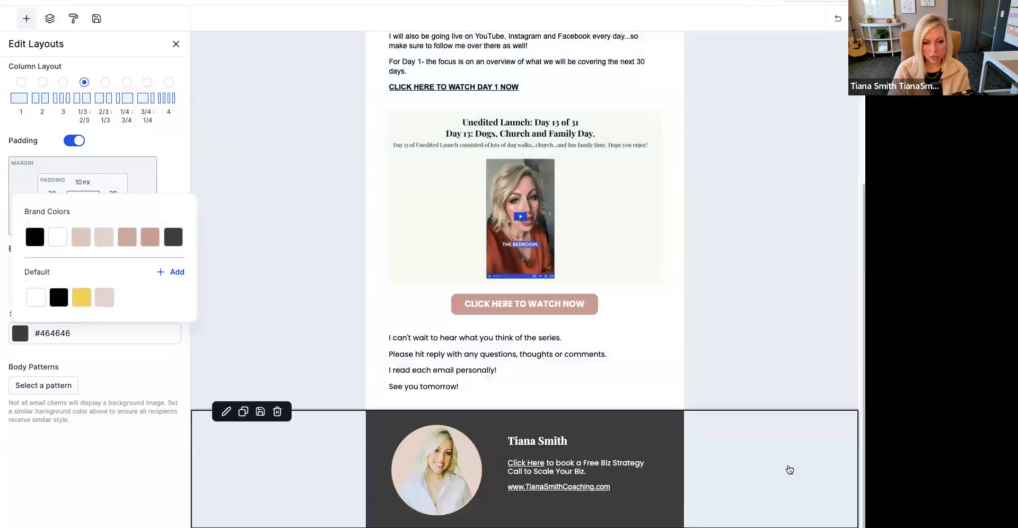
- Replace the signature portrait with 1.png from the new pictures folder in the media library
click(438, 471)
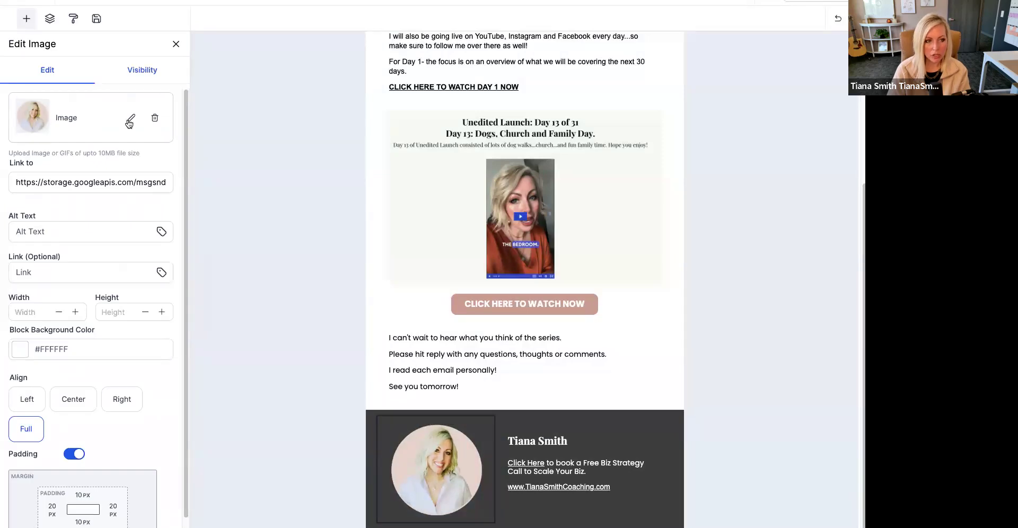
click(131, 118)
click(125, 96)
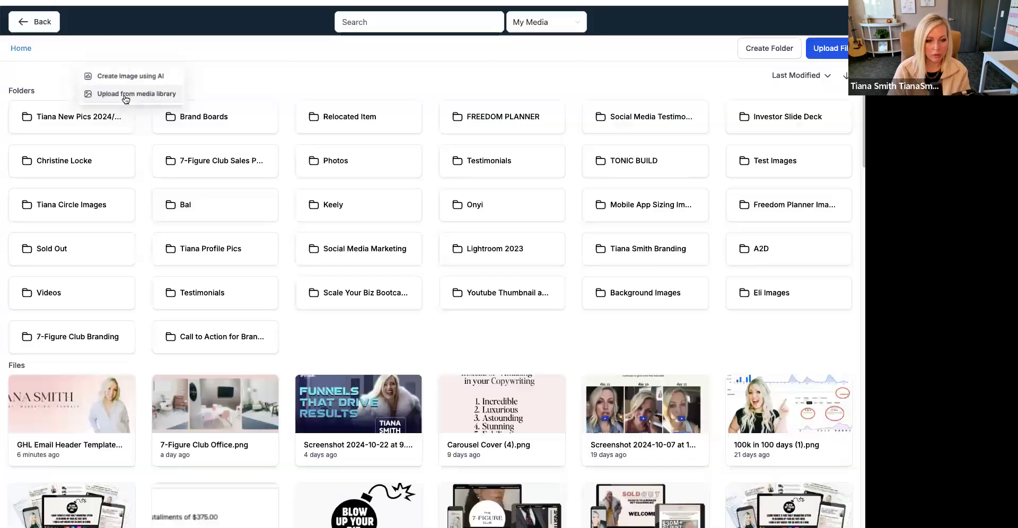
click(74, 119)
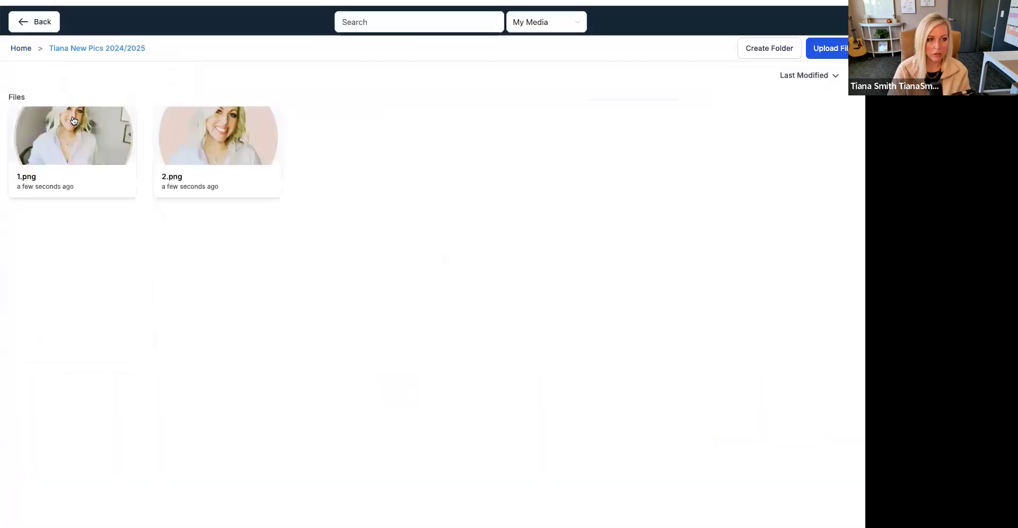
click(74, 122)
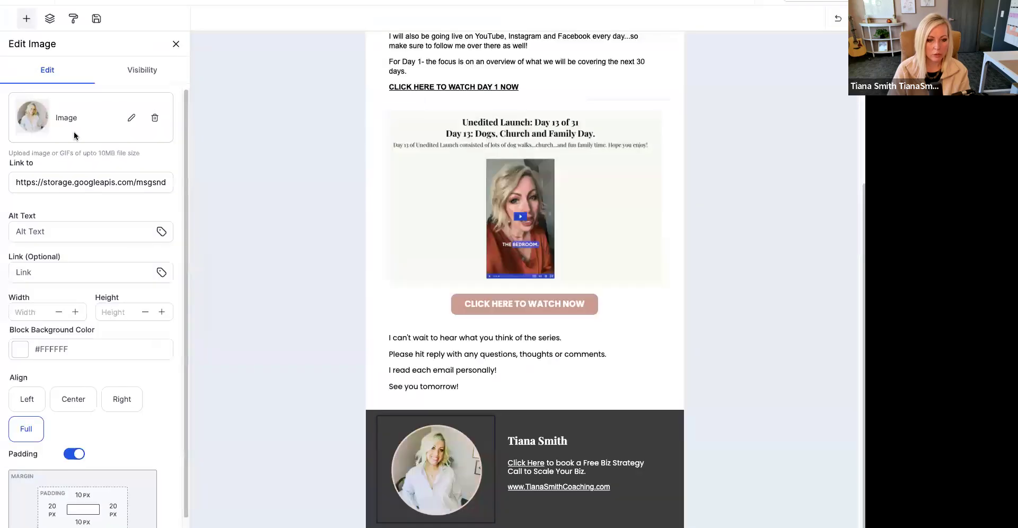
click(790, 355)
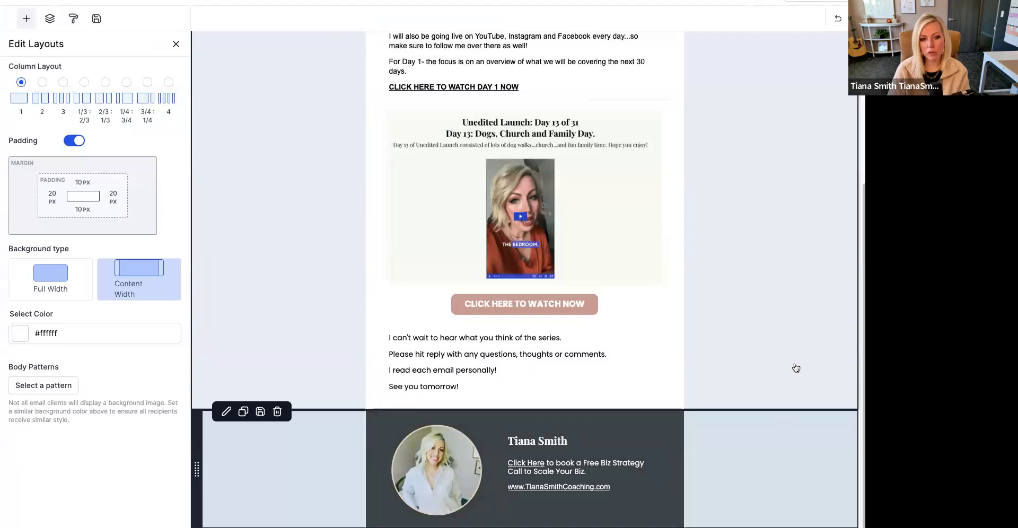
click(791, 338)
- Swap the signature portrait to 2.png, the version with the plain pink background, from the new pictures folder
click(460, 498)
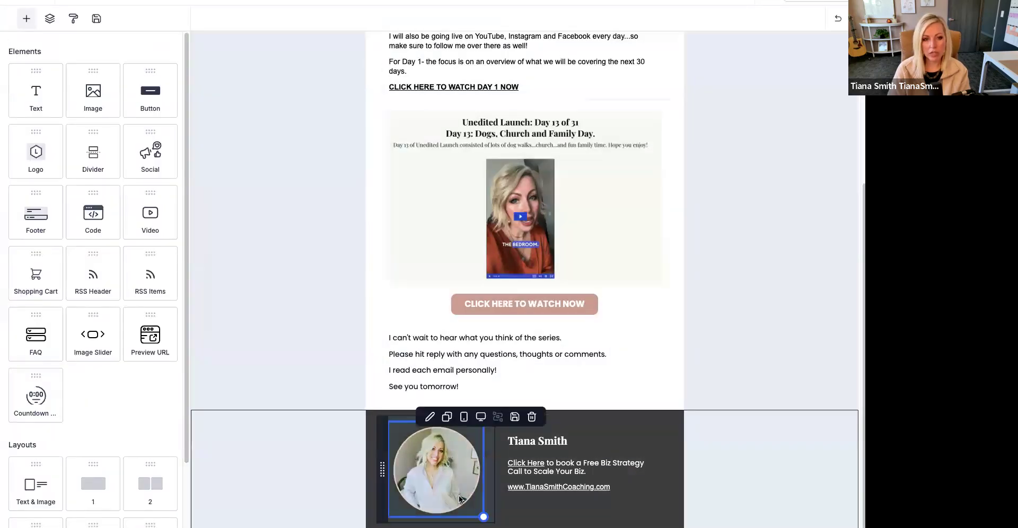
click(460, 497)
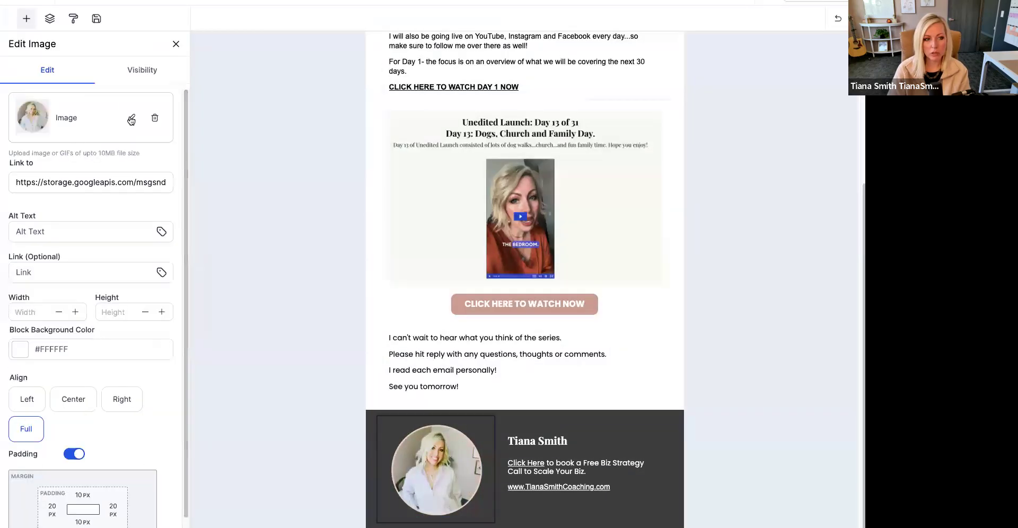
click(132, 120)
click(137, 94)
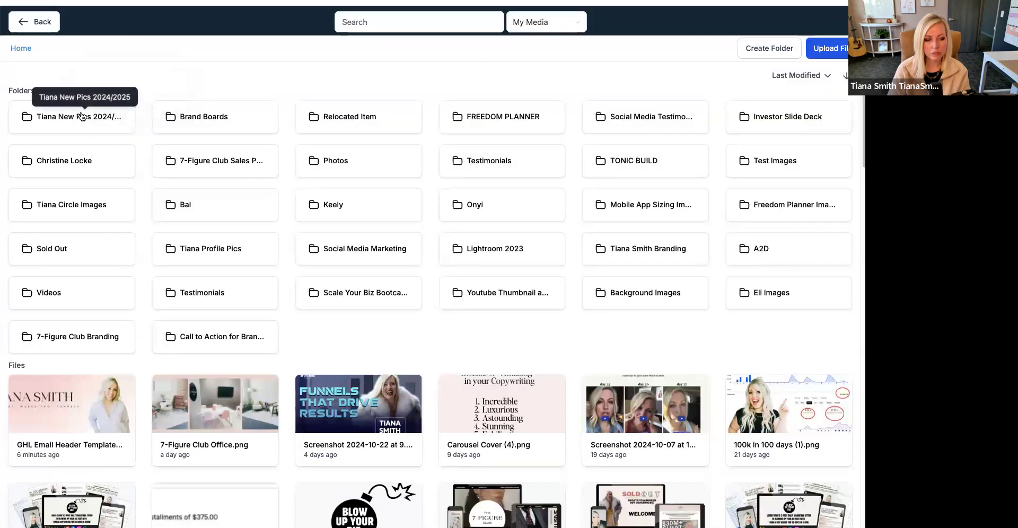
click(82, 116)
double_click(216, 137)
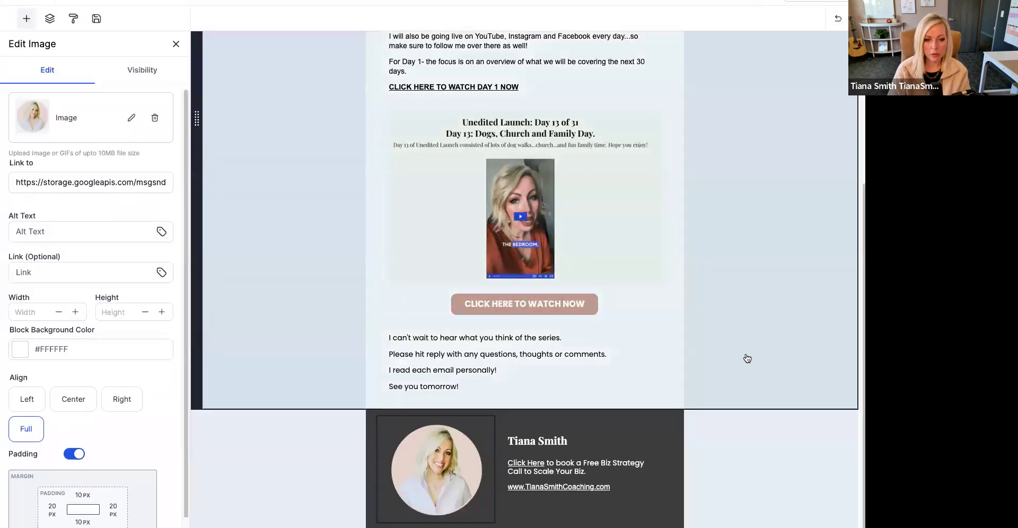
click(785, 326)
- Try the light pink brand color as the text highlight on the name heading in the signature section
click(582, 443)
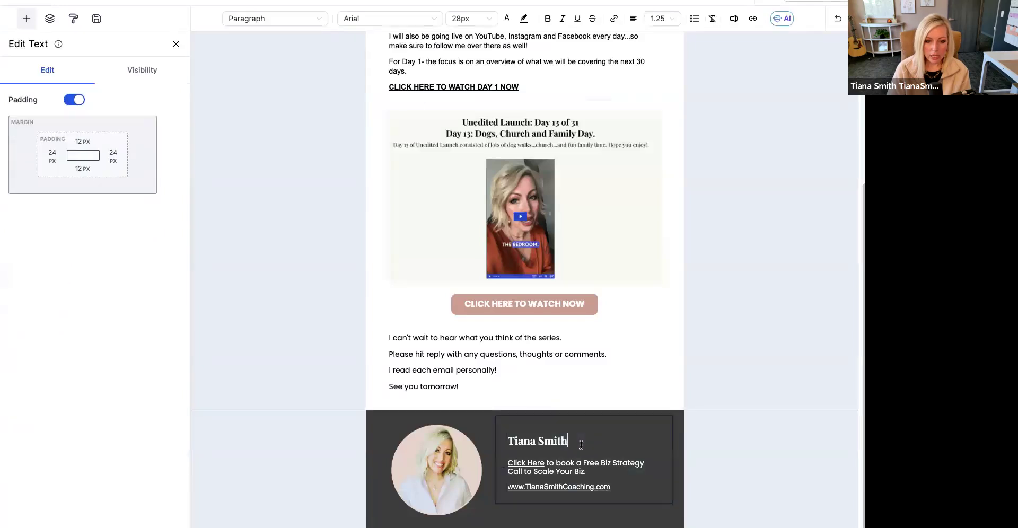
drag(581, 443, 508, 442)
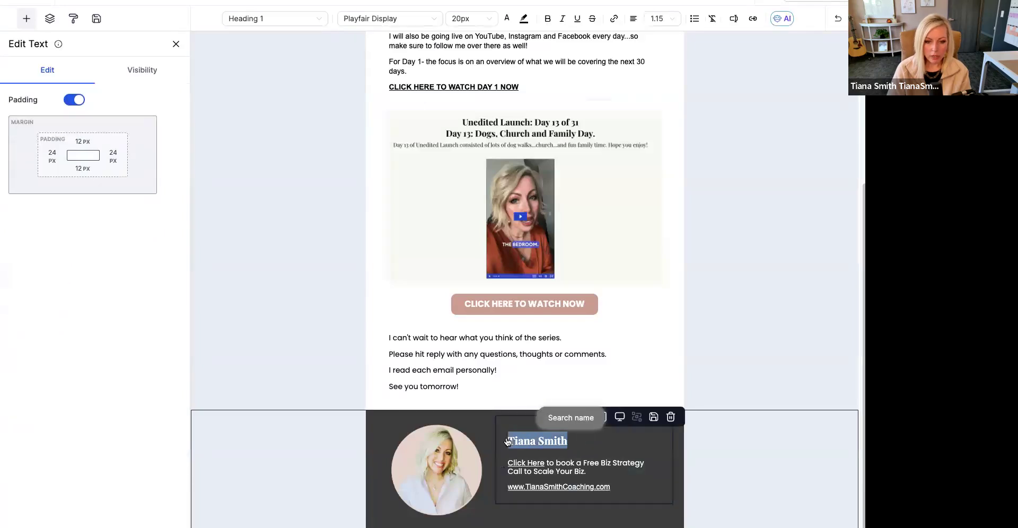
click(522, 20)
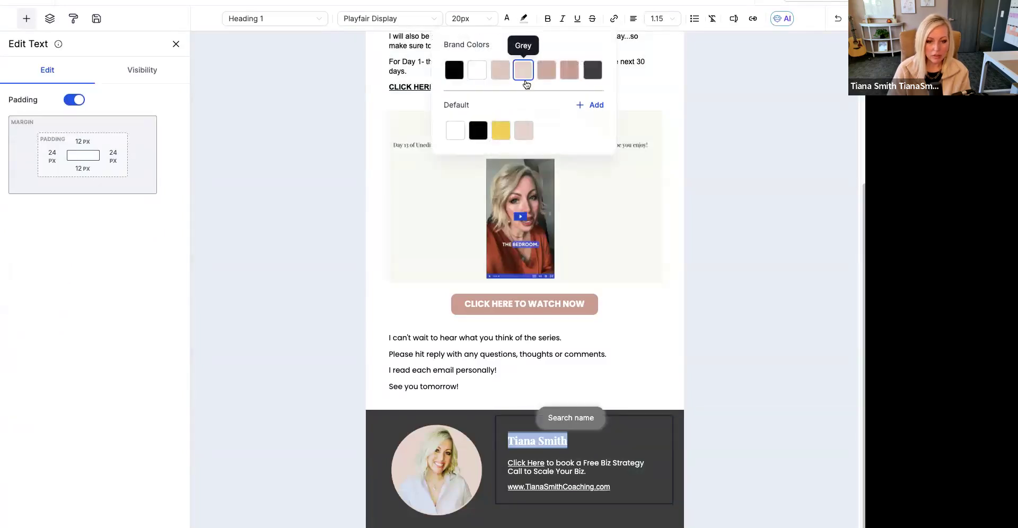
click(525, 80)
click(798, 452)
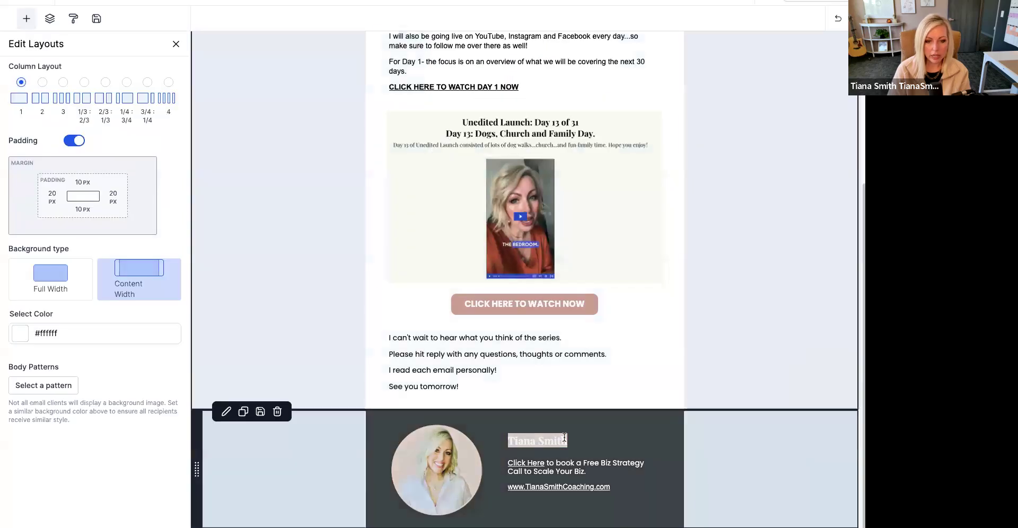
- Set the text highlight of the signature's name heading to the dark grey brand color
click(584, 441)
drag(585, 441, 507, 437)
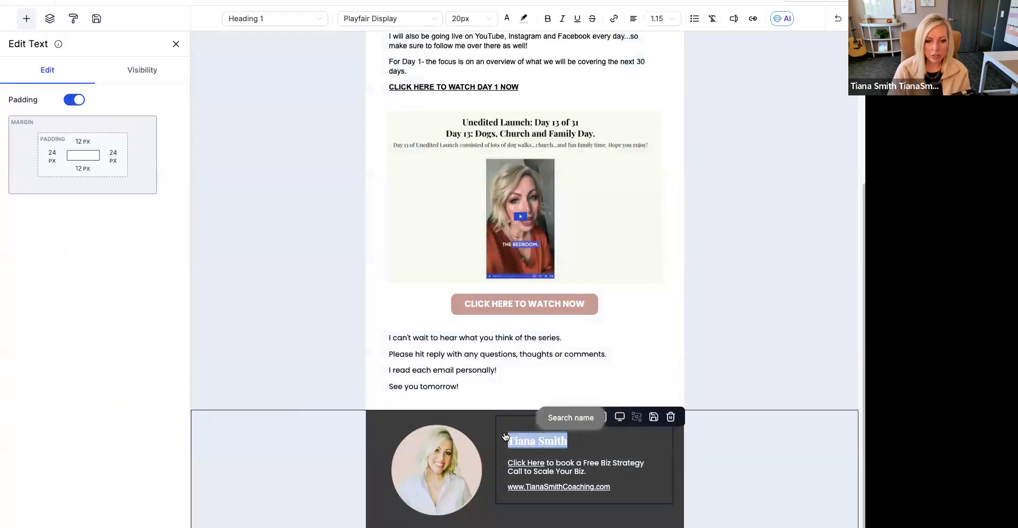
click(524, 20)
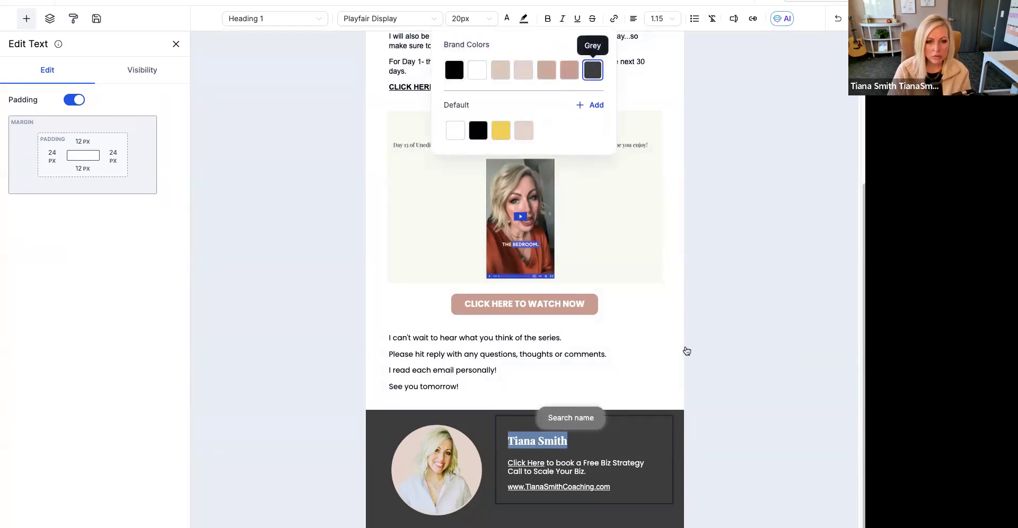
click(662, 428)
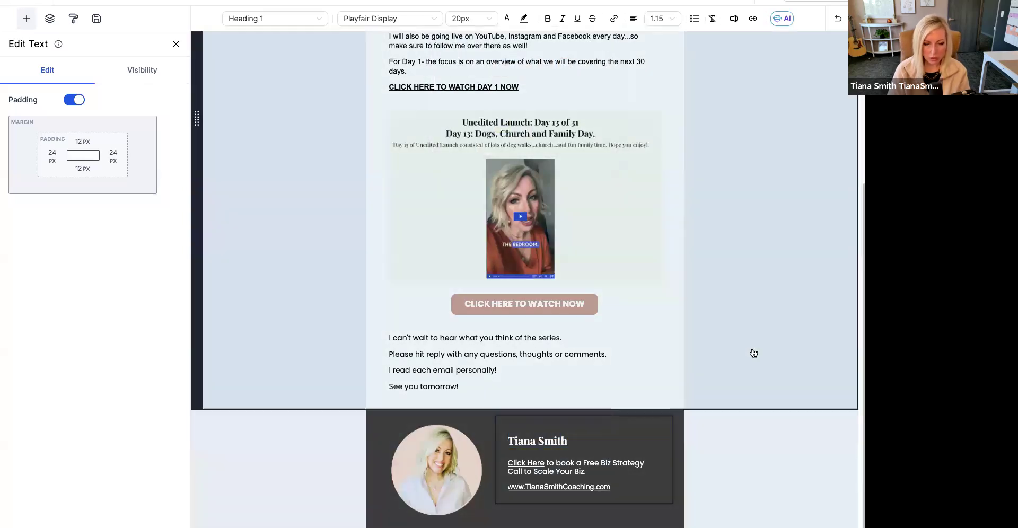
click(753, 353)
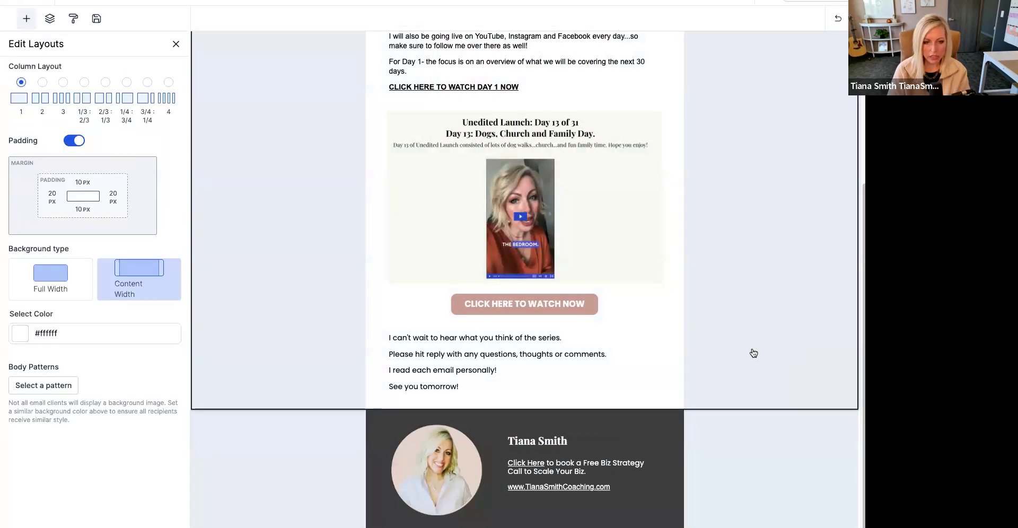
- Add a Social block beneath the website link in the signature's text column
scroll(753, 353, up, 4)
scroll(753, 353, down, 4)
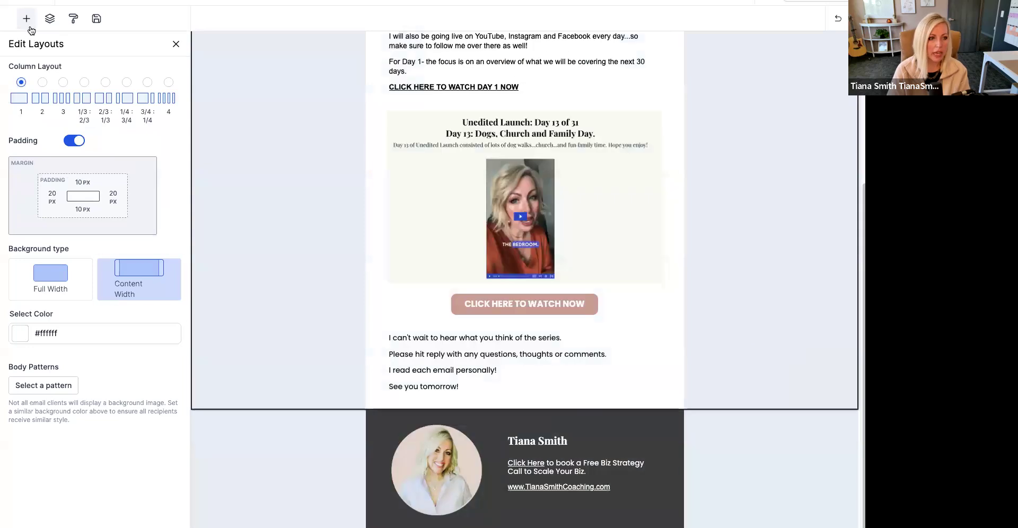
click(176, 46)
scroll(144, 238, down, 2)
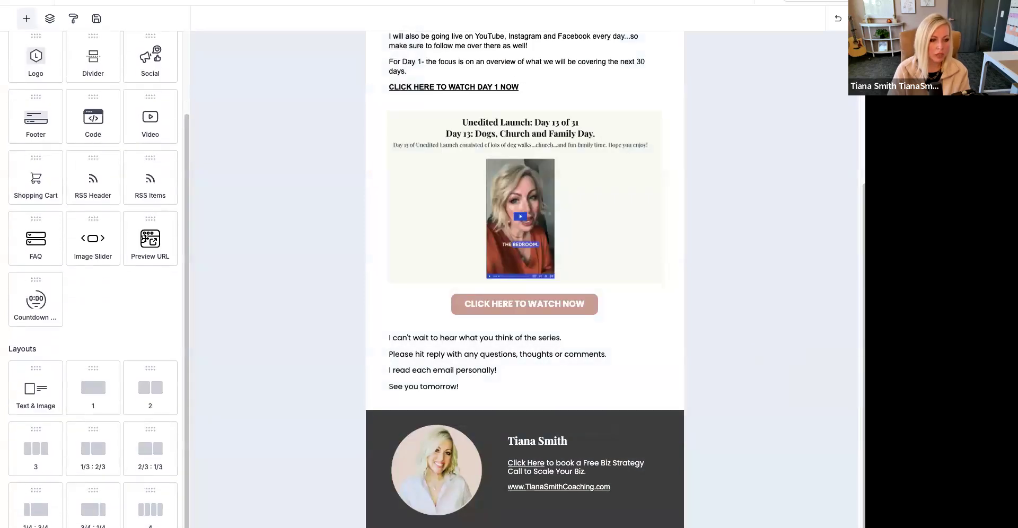
scroll(144, 249, up, 2)
drag(151, 153, 534, 484)
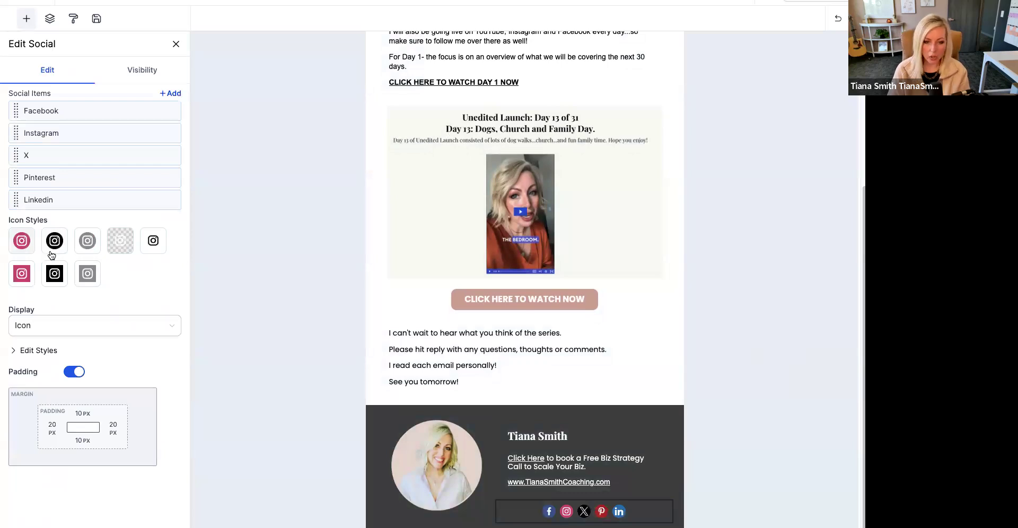
- Compare the grey round icon style with the colored round one, keep the colored style and remove the X item
click(88, 248)
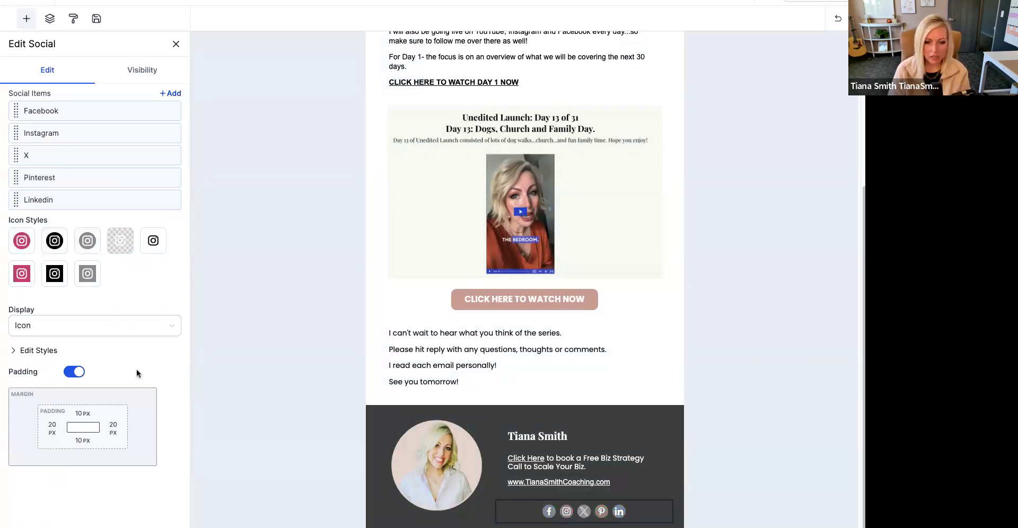
click(23, 242)
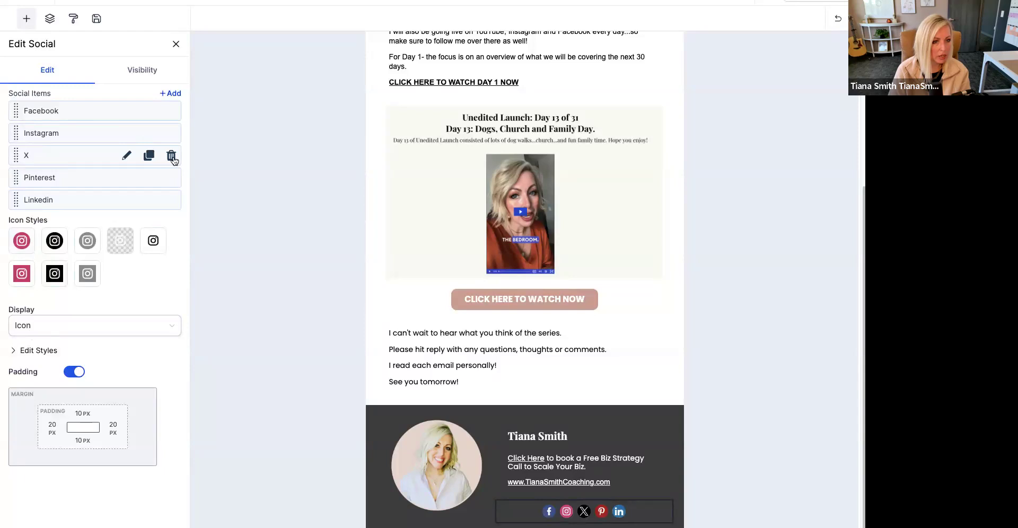
click(171, 156)
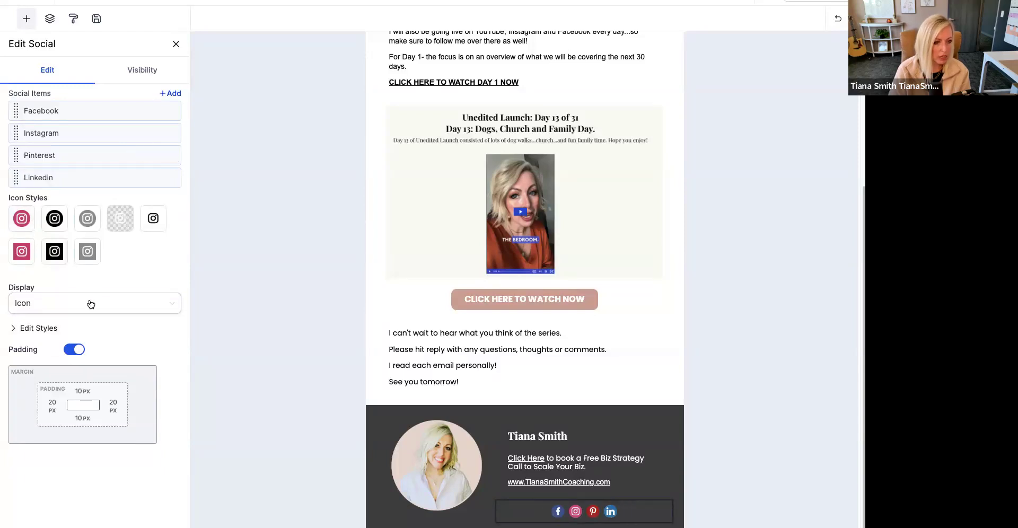
- Set the social block's font color to the brand color #e5cdc2 and align its icons left
click(142, 71)
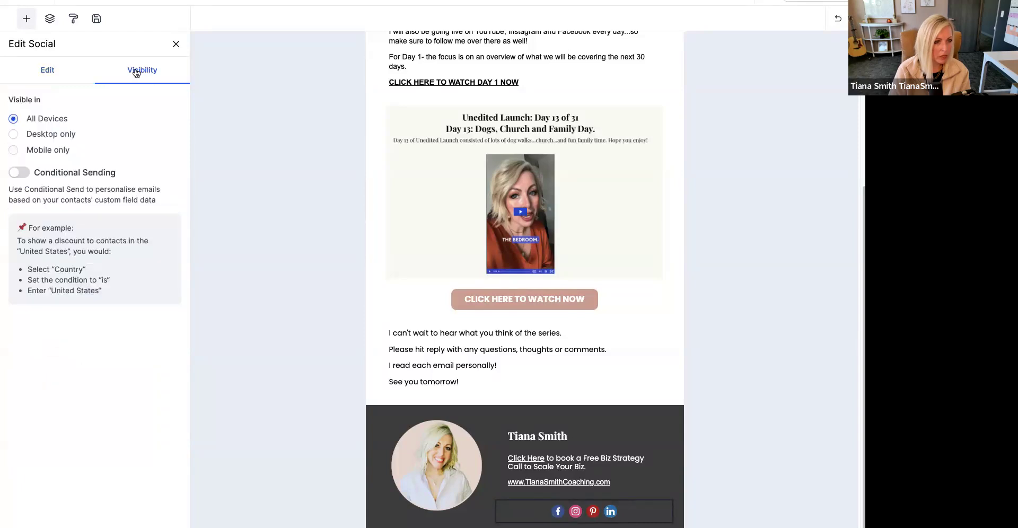
click(46, 77)
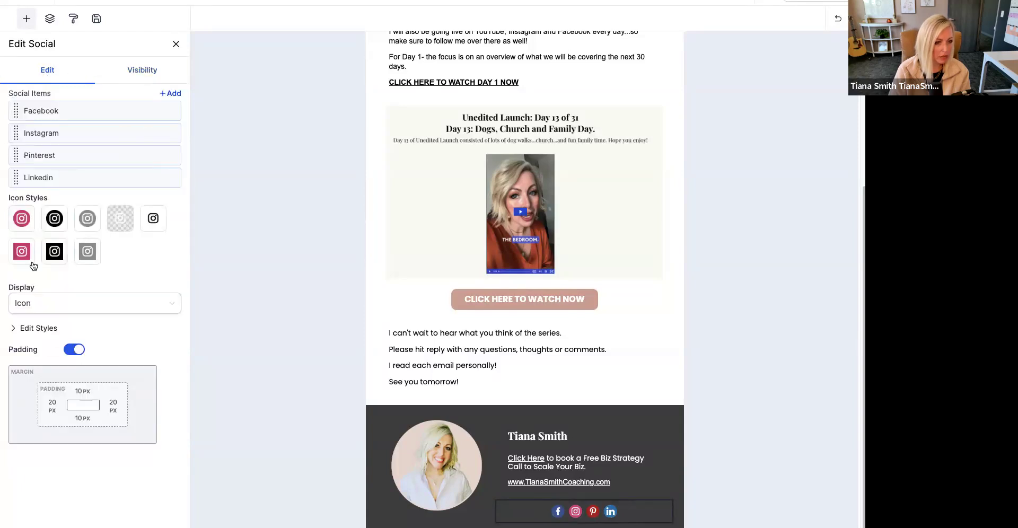
click(15, 328)
scroll(29, 318, down, 3)
click(16, 347)
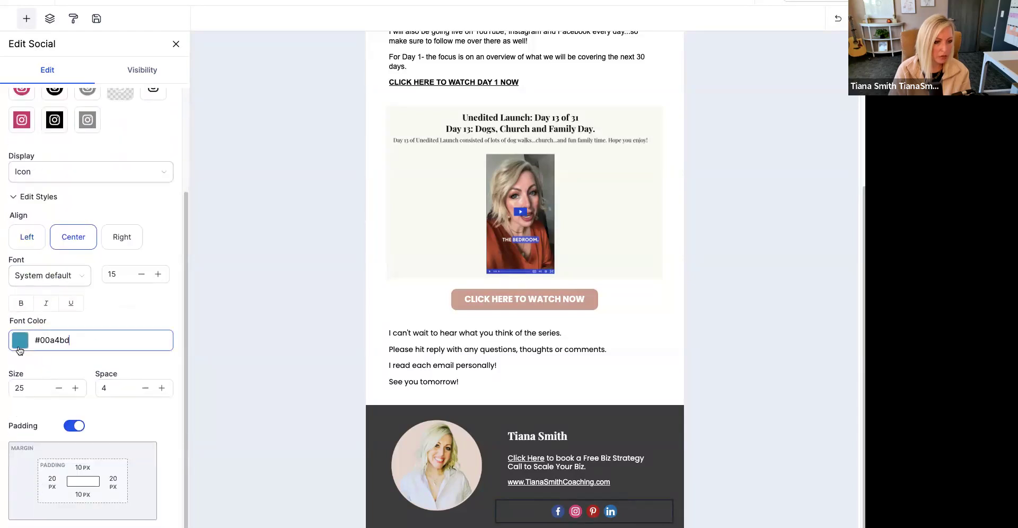
click(74, 249)
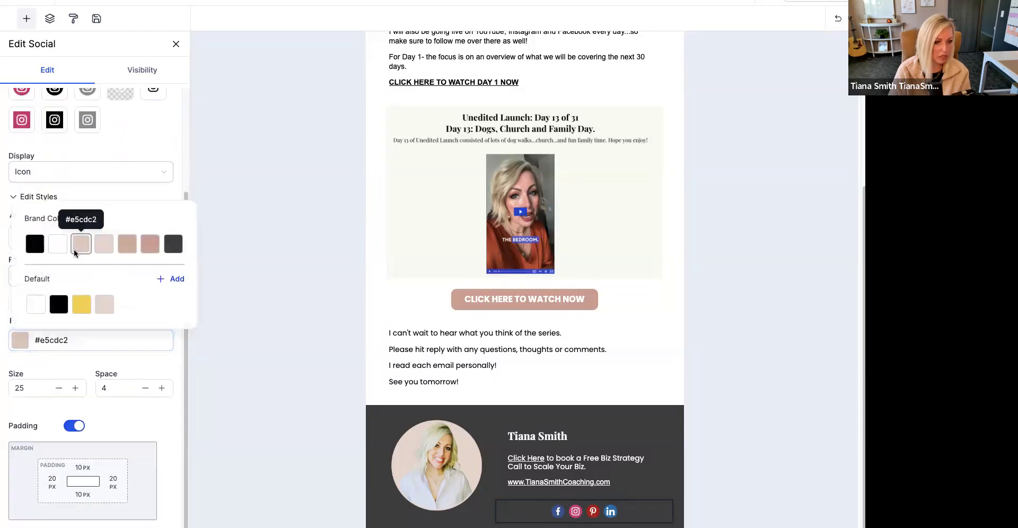
click(114, 181)
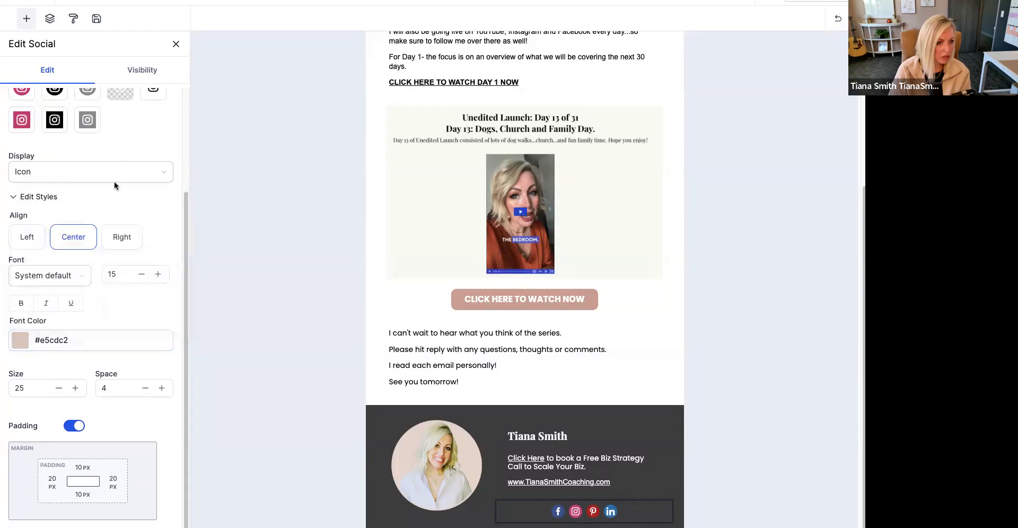
click(27, 246)
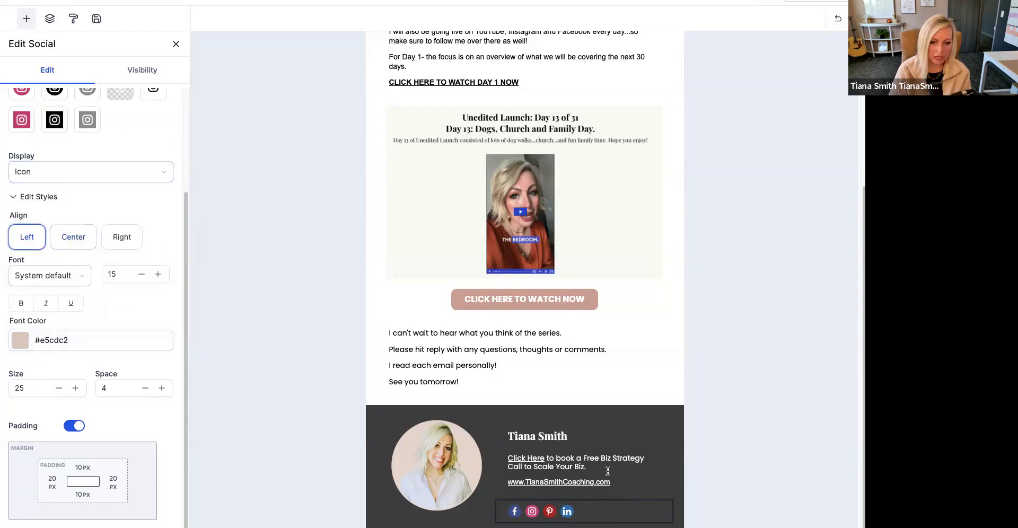
- Reselect the social block in the signature and open the Facebook item's URL for editing
click(525, 497)
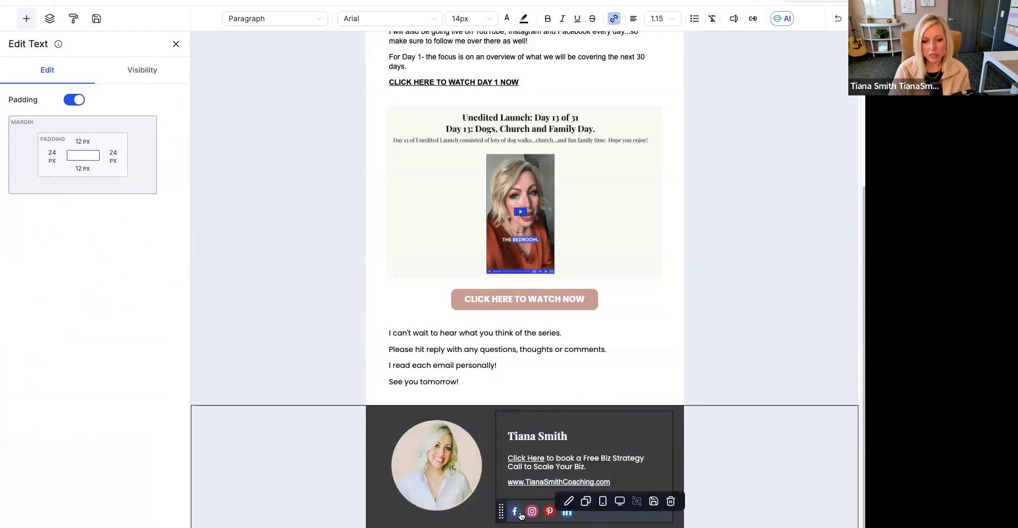
click(594, 515)
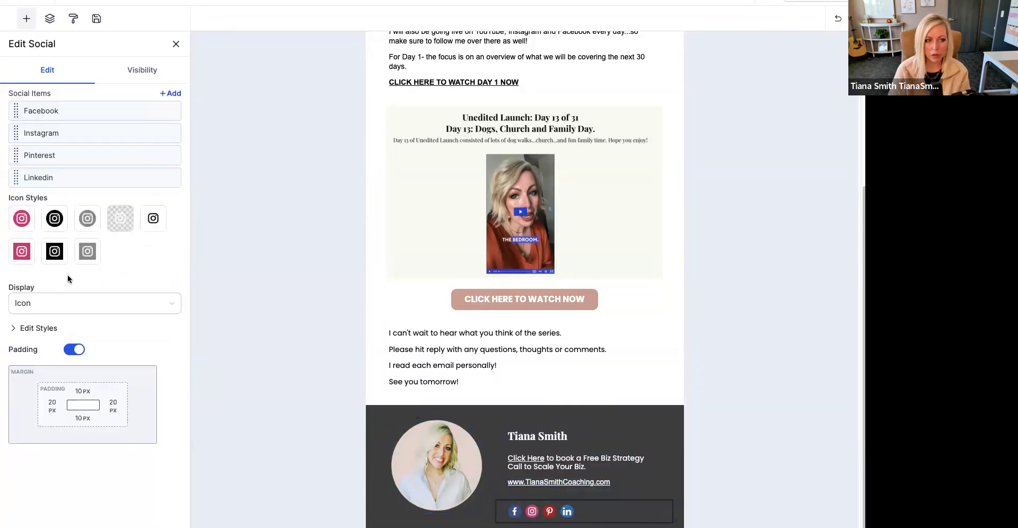
click(129, 111)
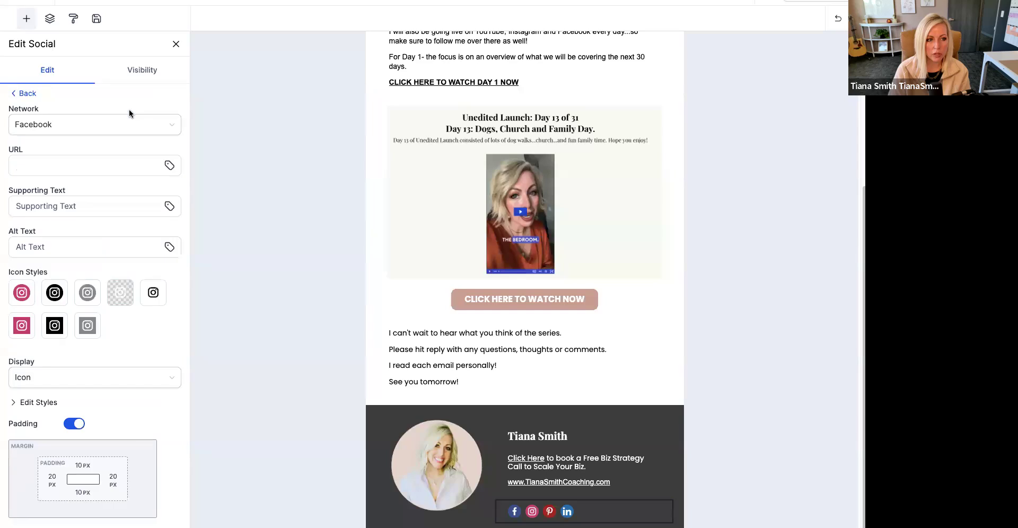
click(55, 160)
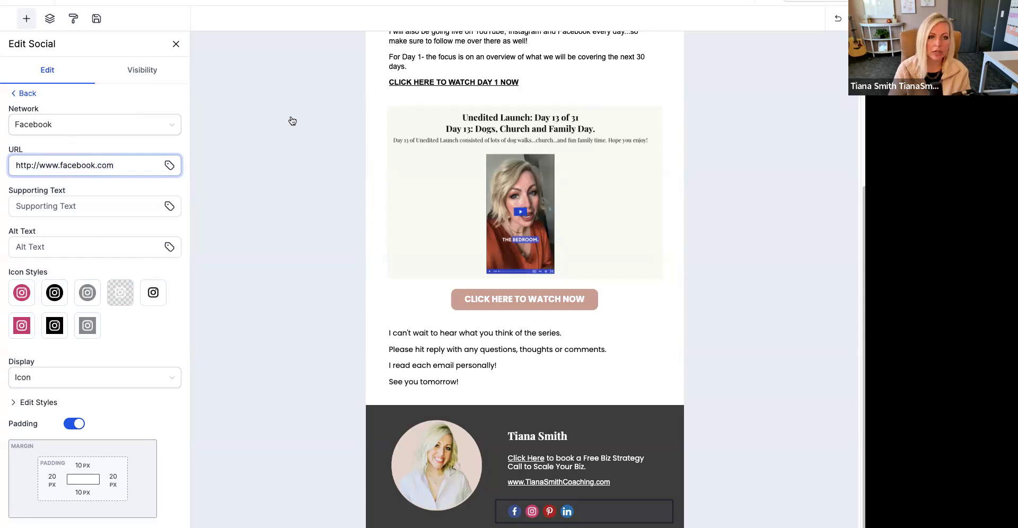
- Switch to Facebook in a new browser tab, search for "solo" and open the Solopreneur's 7-Figure Society group
key(super+t)
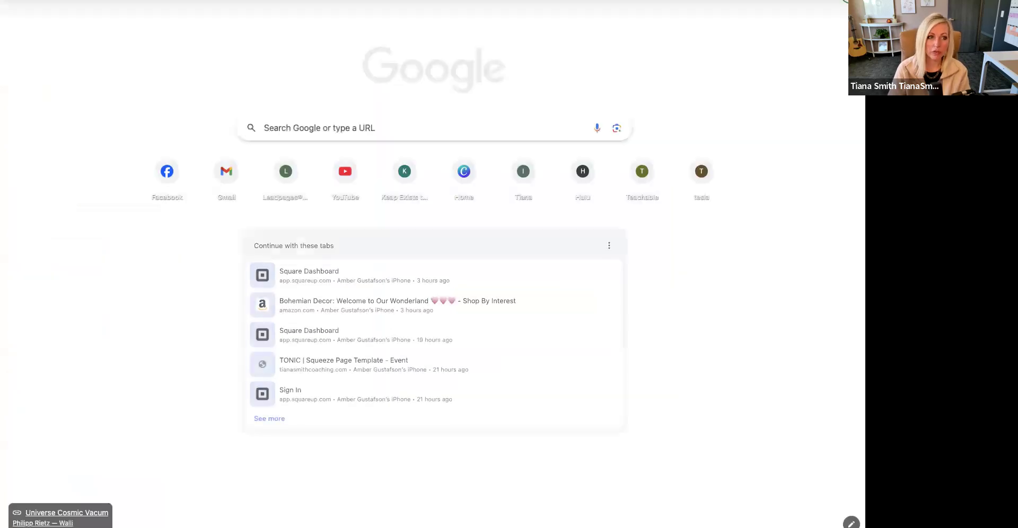
key(Return)
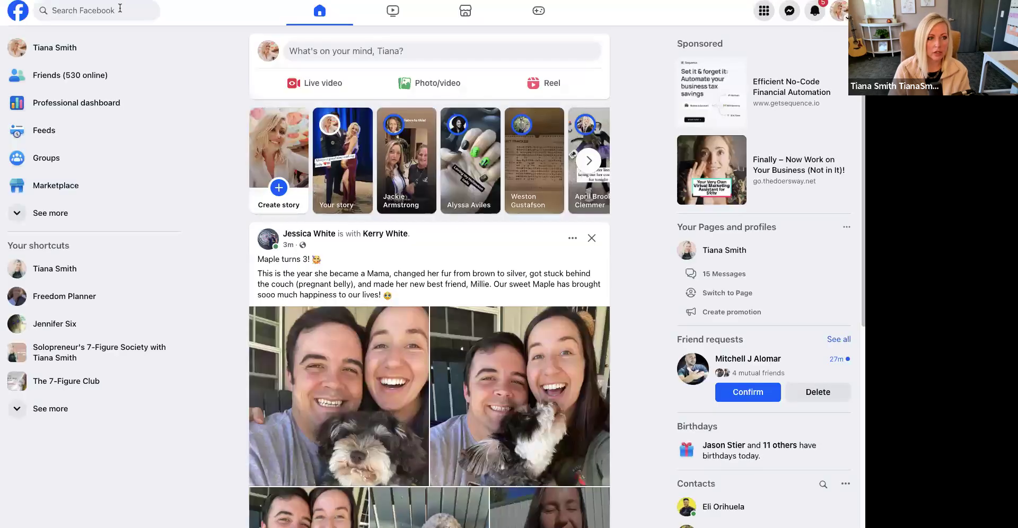
click(119, 9)
text(solo)
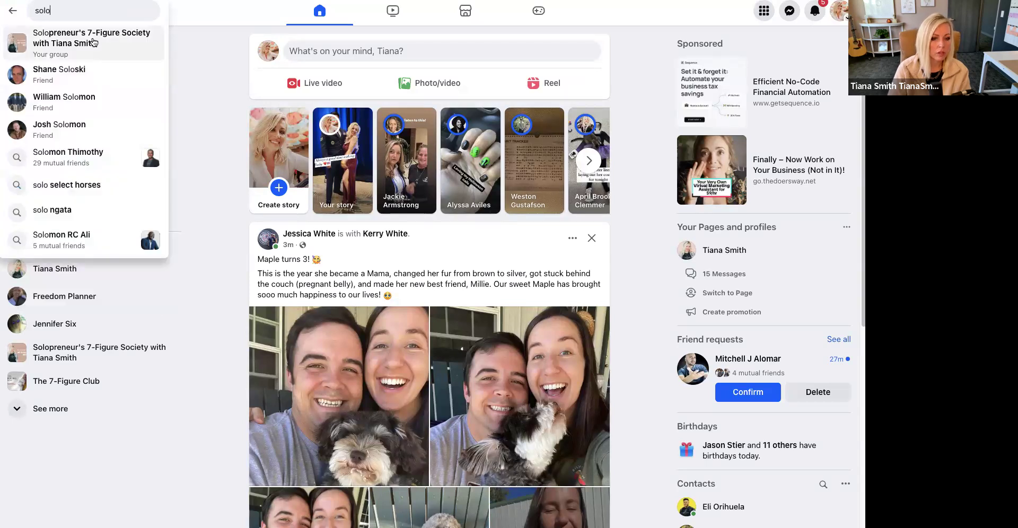
click(93, 41)
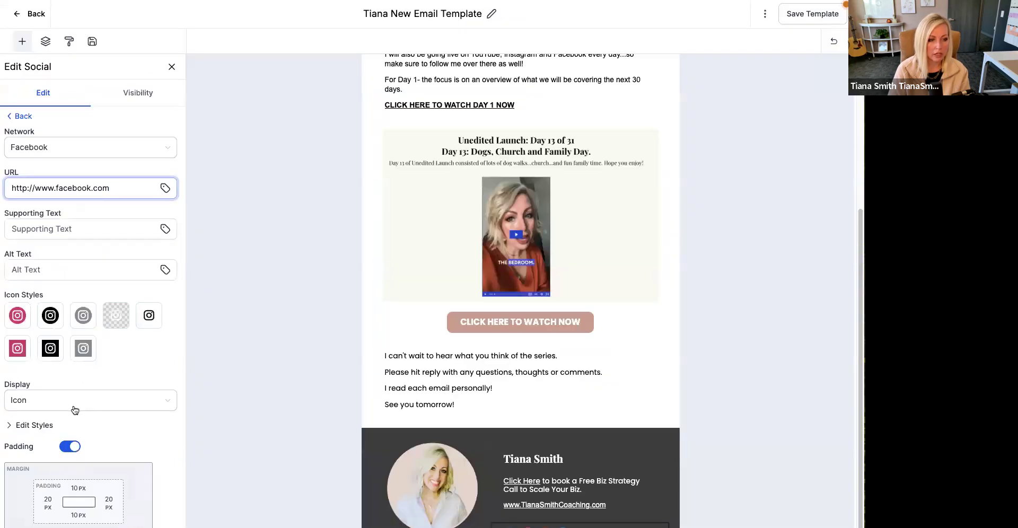
- Return to the email template and replace the Facebook item's URL with the copied group link
drag(120, 191, 10, 189)
key(ctrl+v)
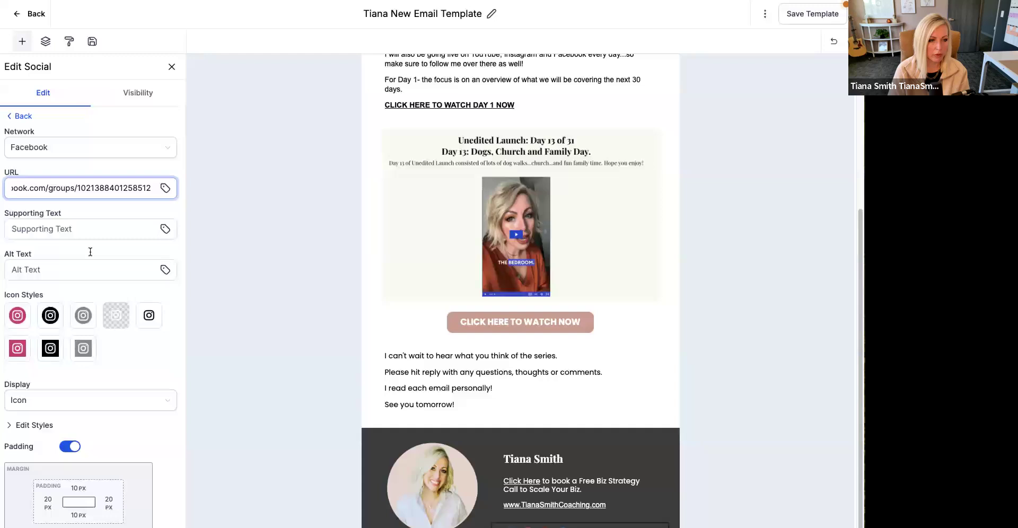
click(19, 117)
click(121, 156)
click(72, 189)
text(http://www.insta)
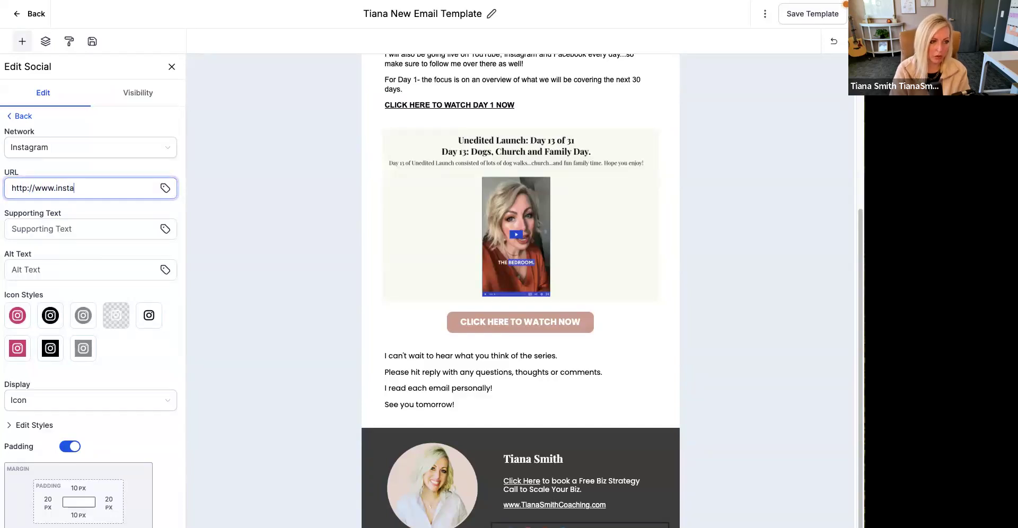
text(gram.com/tiana_Smith_coaching)
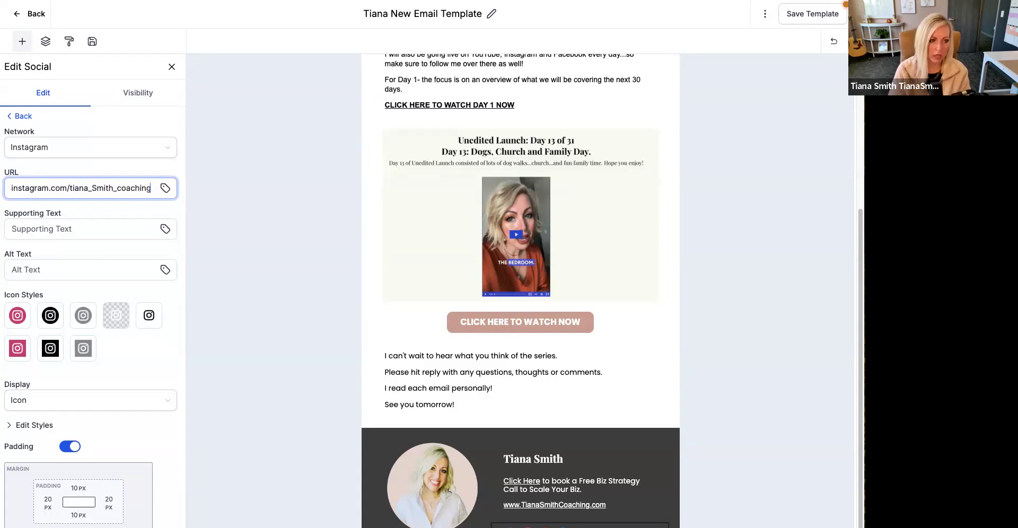
click(20, 117)
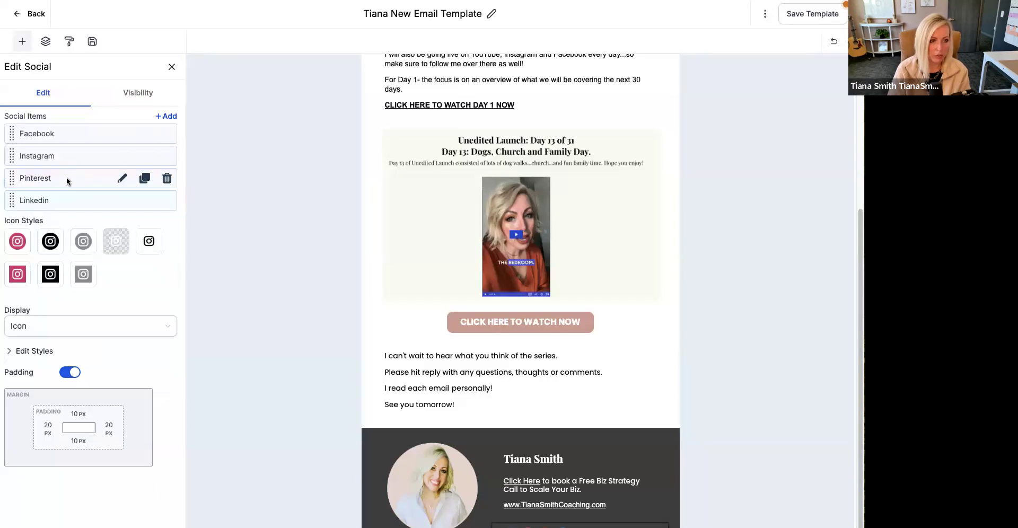
- Open the Pinterest item's URL for editing, then switch to Pinterest in a new browser tab and copy the business profile's address
click(122, 179)
click(81, 189)
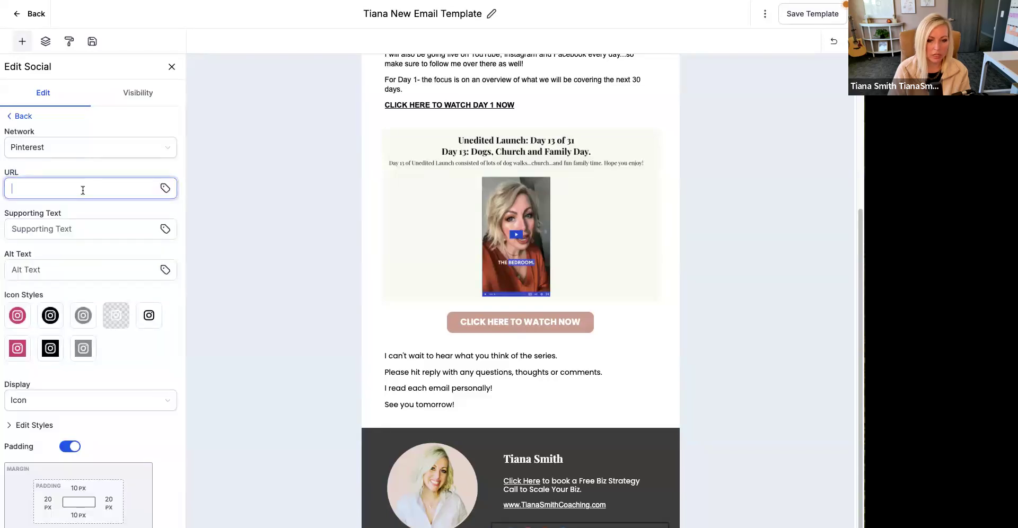
key(super+t)
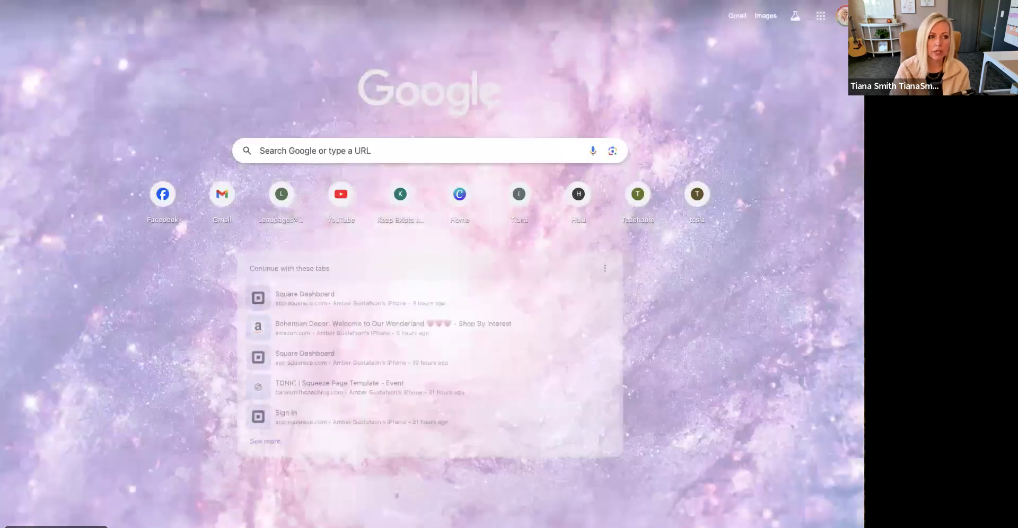
text(pin)
key(Return)
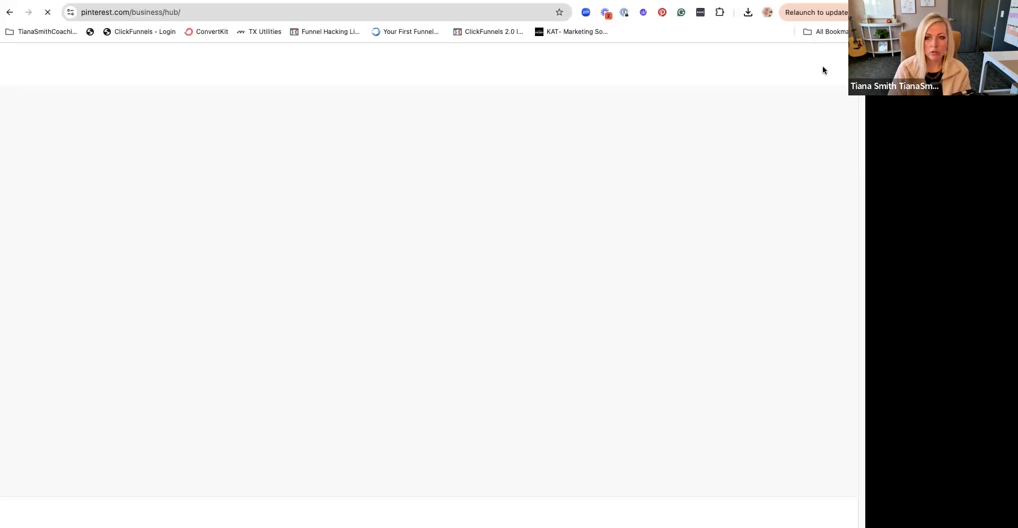
click(822, 64)
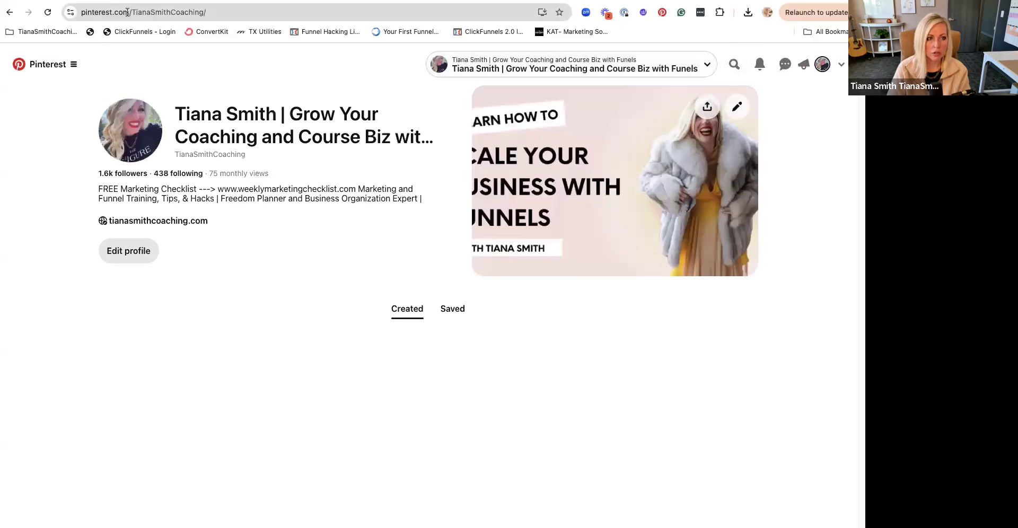
click(129, 12)
click(128, 13)
key(super+c)
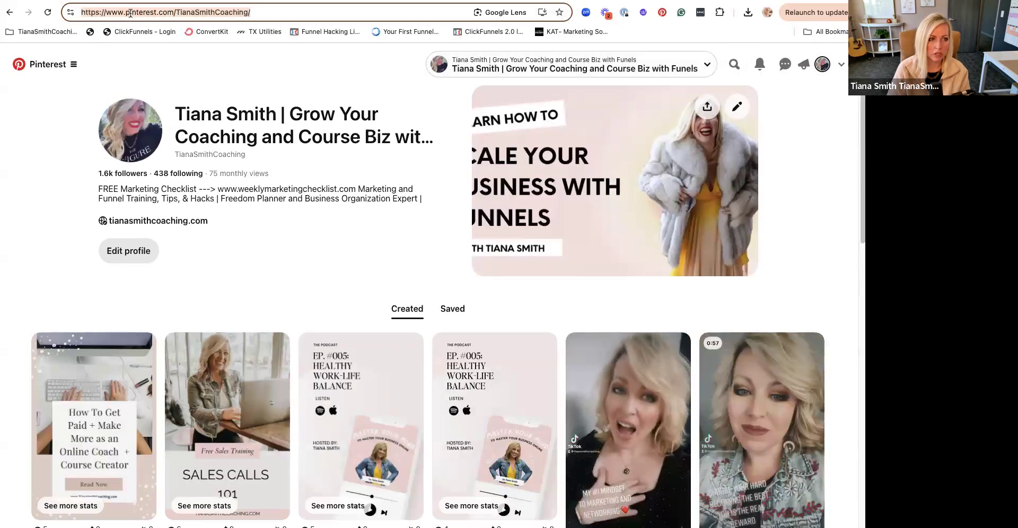
- Return to the email template and set the Pinterest item's URL to the copied profile link
key(ctrl+Tab)
click(37, 234)
key(super+v)
click(27, 160)
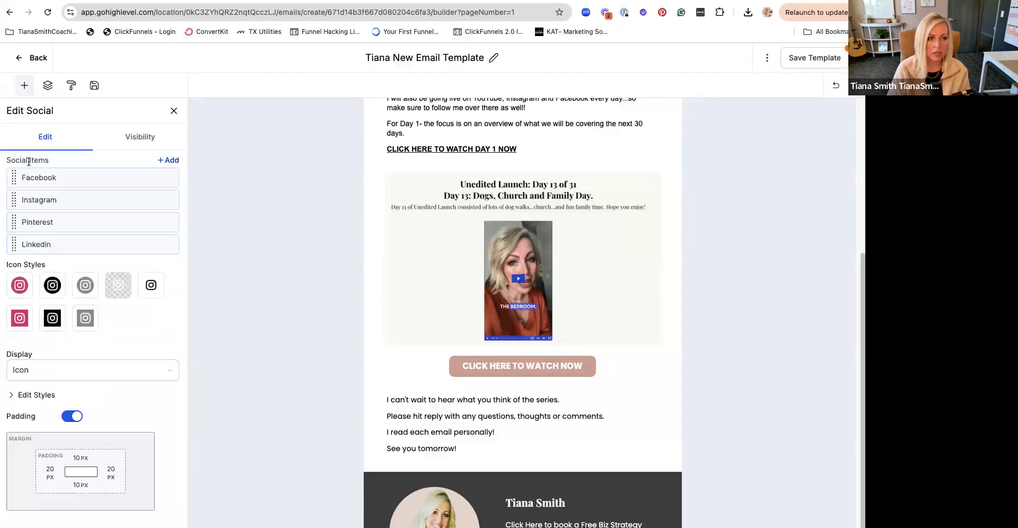
- Open the LinkedIn item's URL for editing, then switch to LinkedIn in a new browser tab and copy the own profile's address
click(127, 244)
click(85, 234)
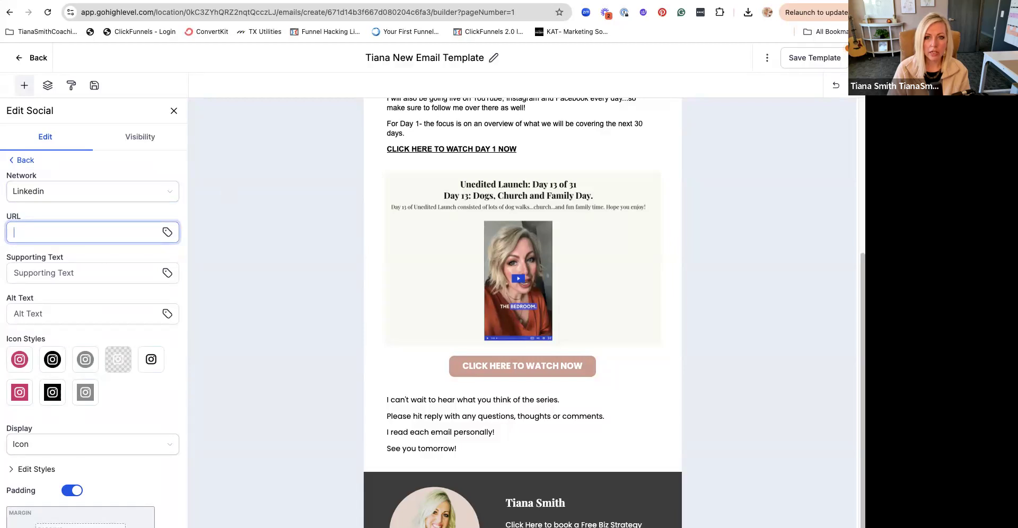
click(814, 16)
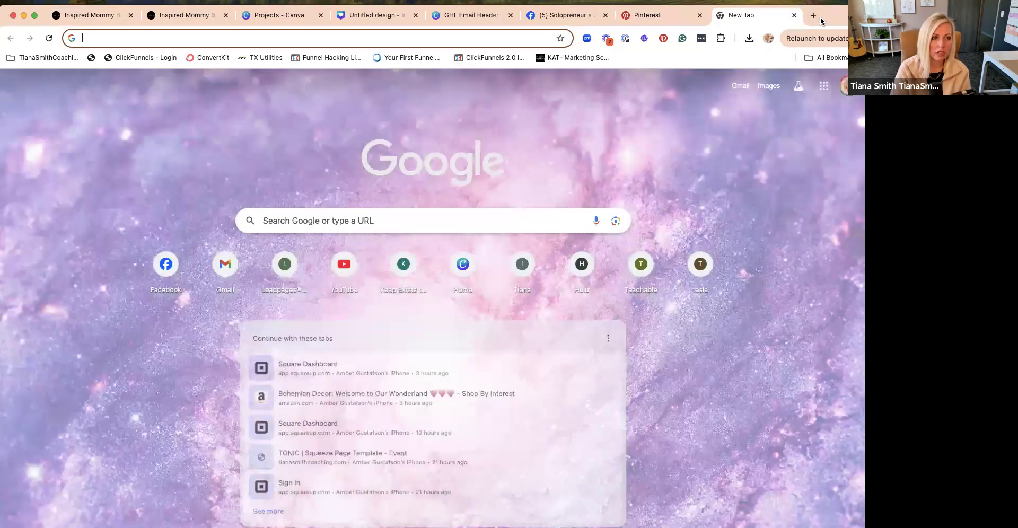
text(linkedin.com)
key(Return)
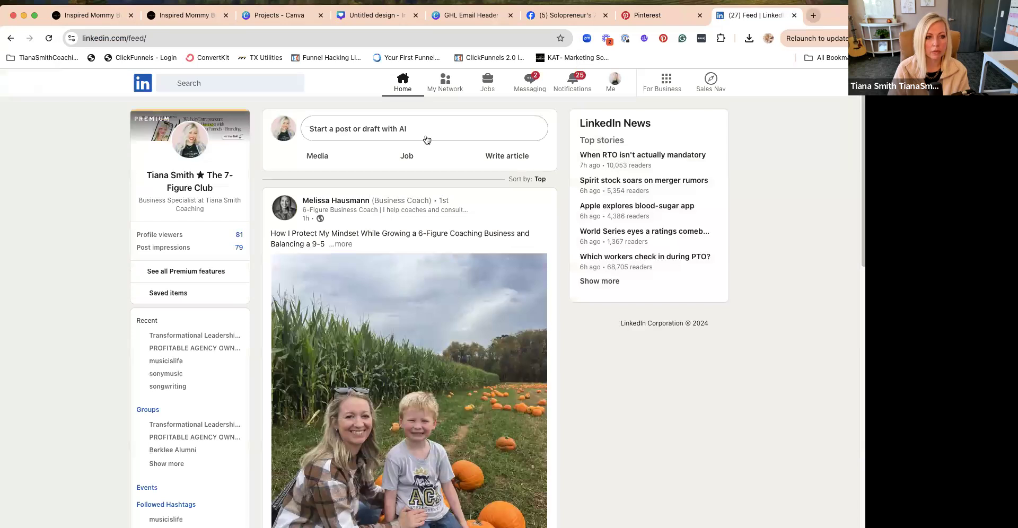
click(181, 185)
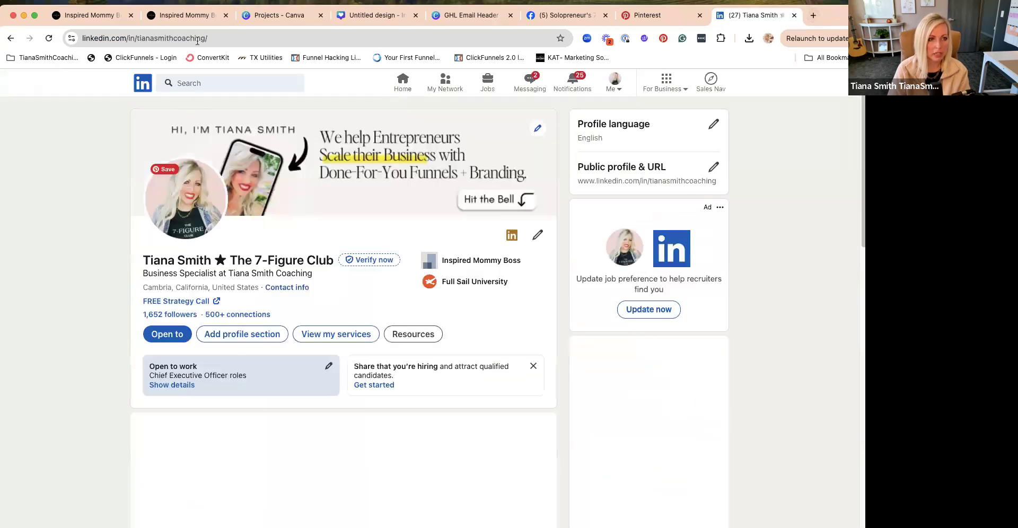
click(197, 41)
key(ctrl+c)
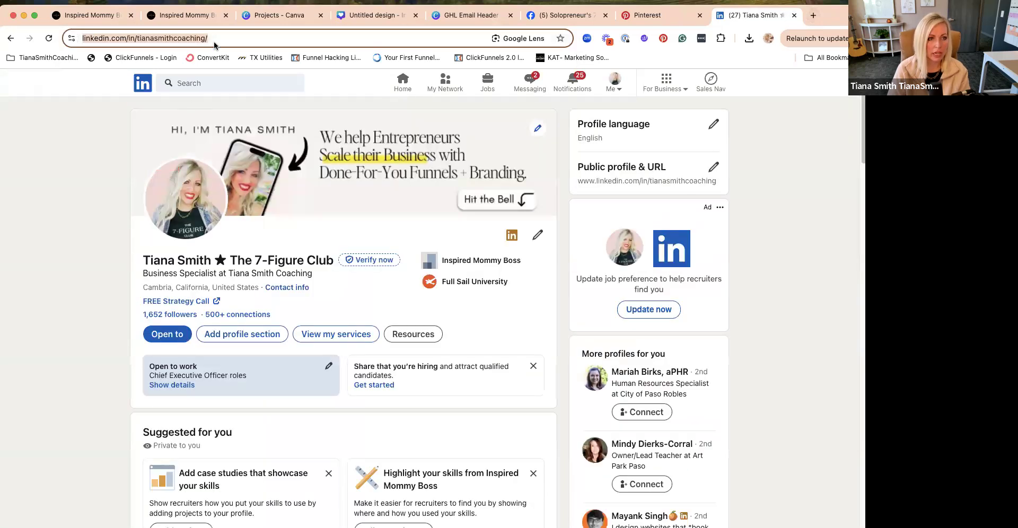
- Return to the email template, set the LinkedIn item's URL to the copied profile link and save the template
click(98, 20)
click(91, 259)
key(ctrl+v)
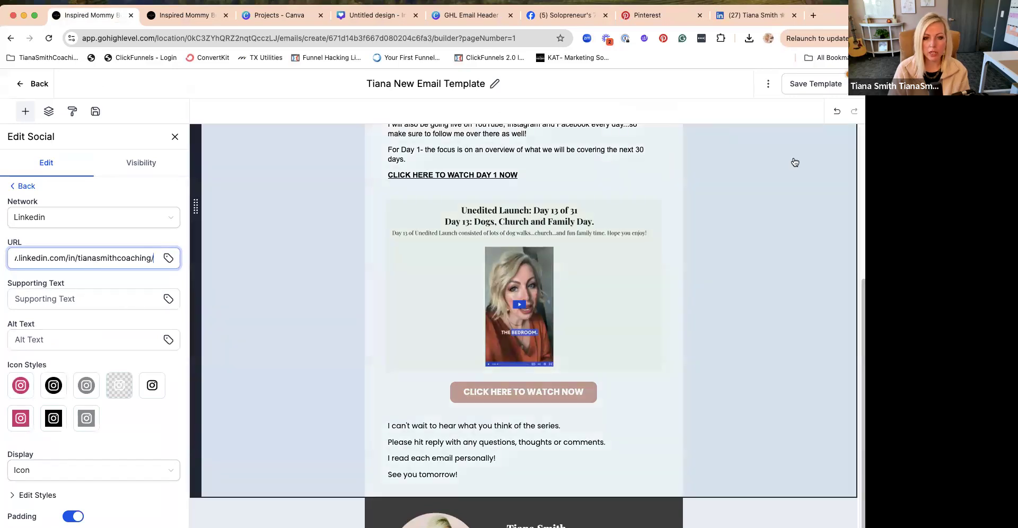
click(794, 162)
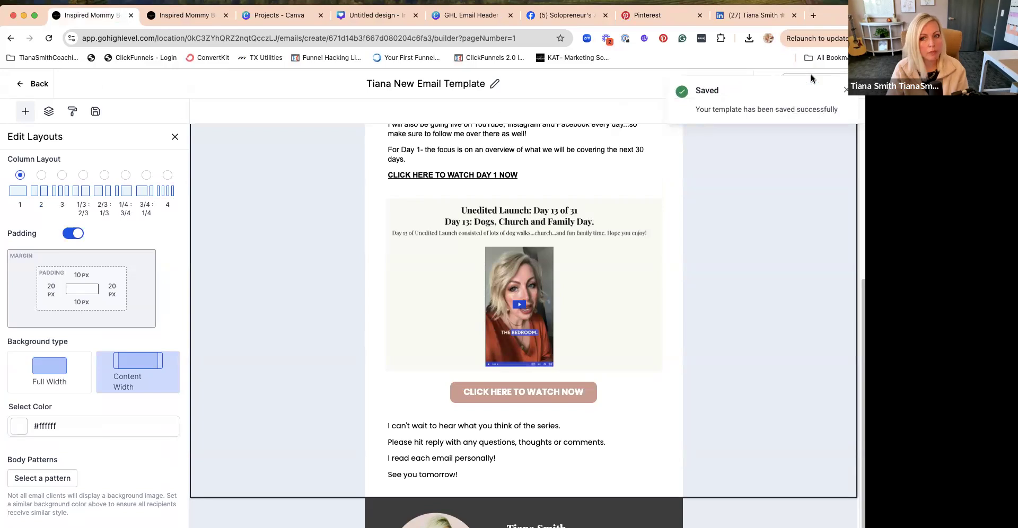
click(846, 89)
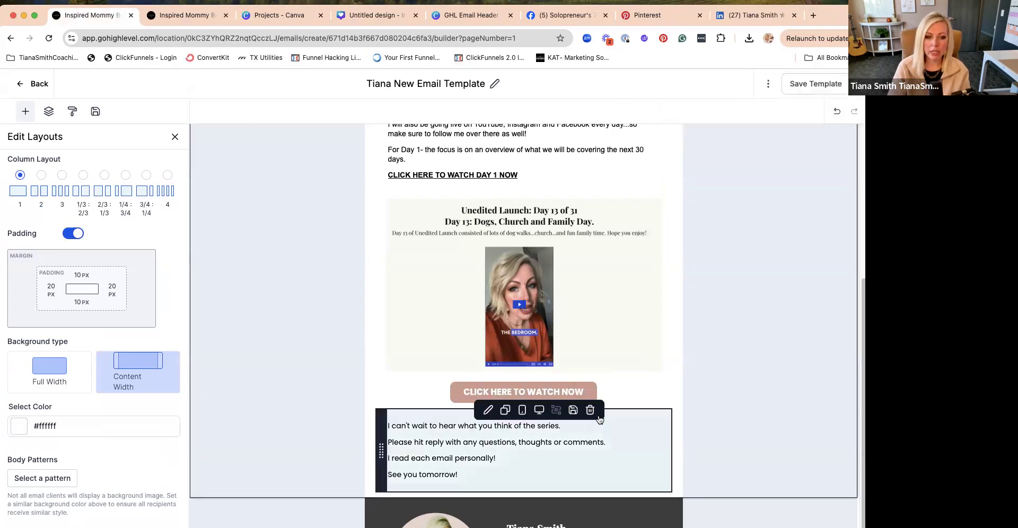
- Edit the main layout section containing the header and body text and set its background color to white, #FFFFFF
scroll(596, 422, up, 5)
click(339, 329)
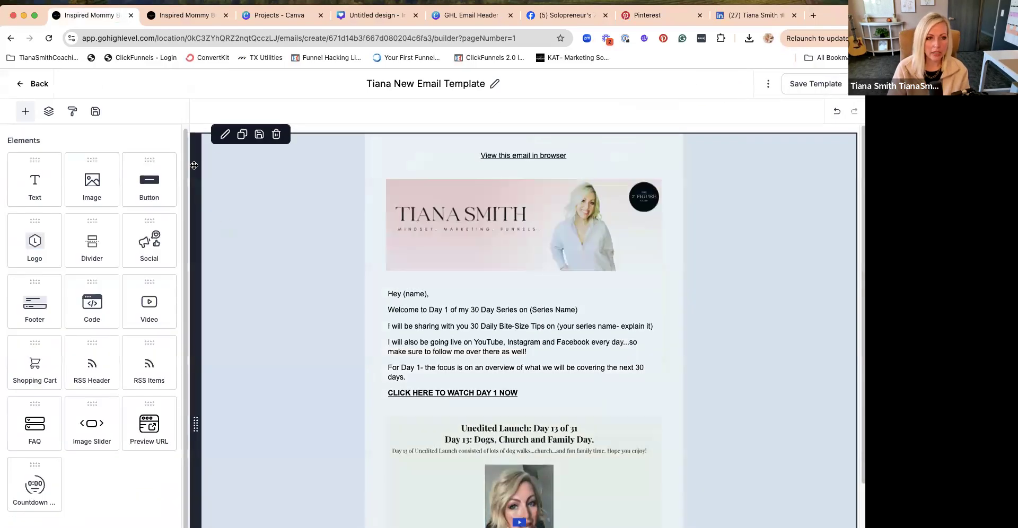
click(281, 280)
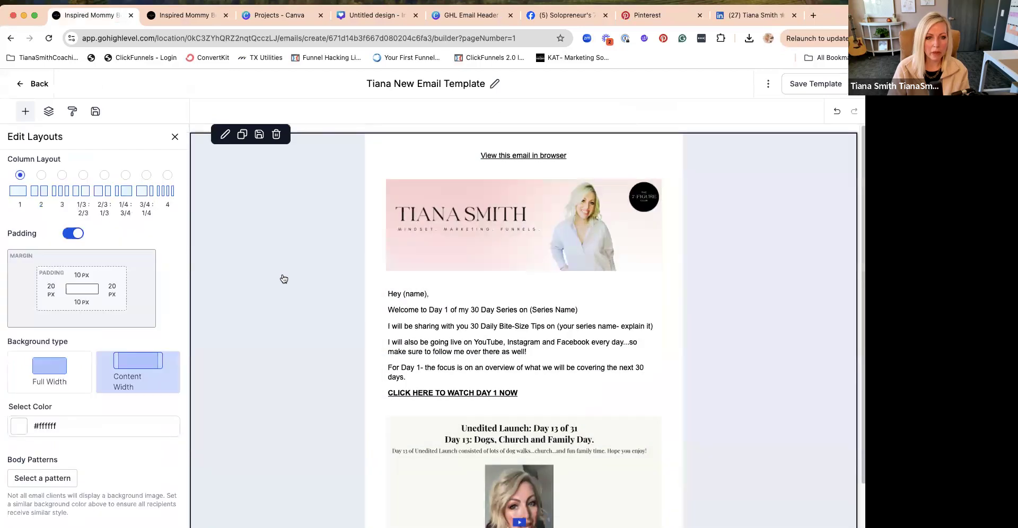
click(282, 279)
click(227, 136)
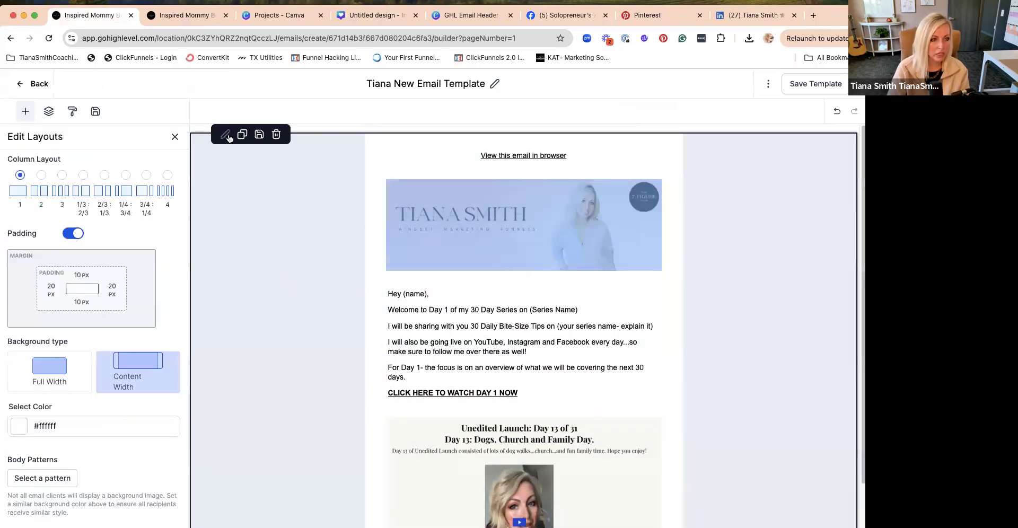
click(40, 426)
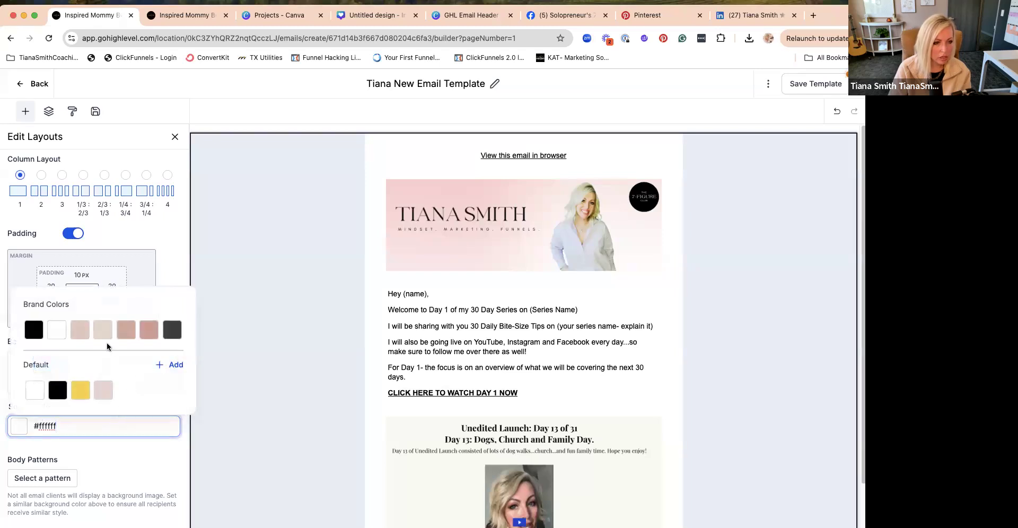
click(57, 330)
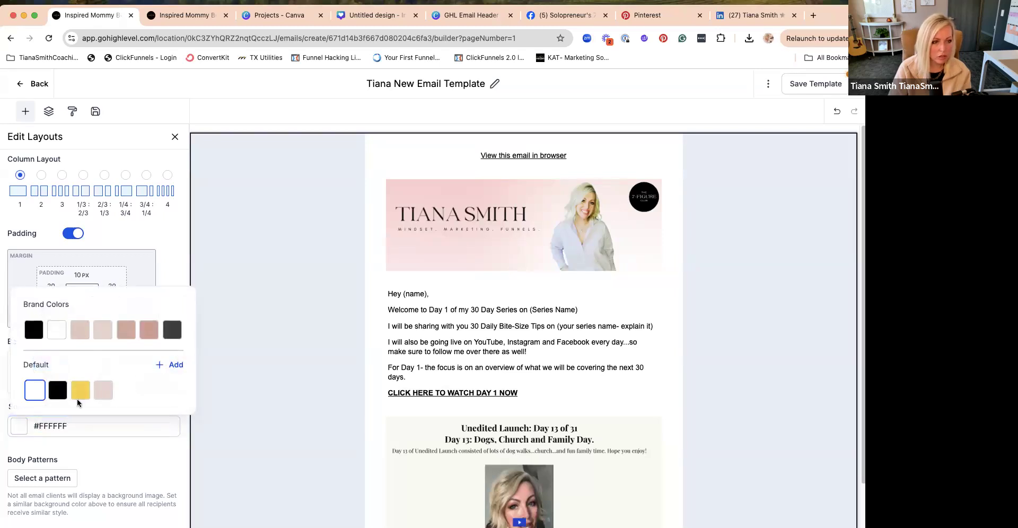
click(408, 359)
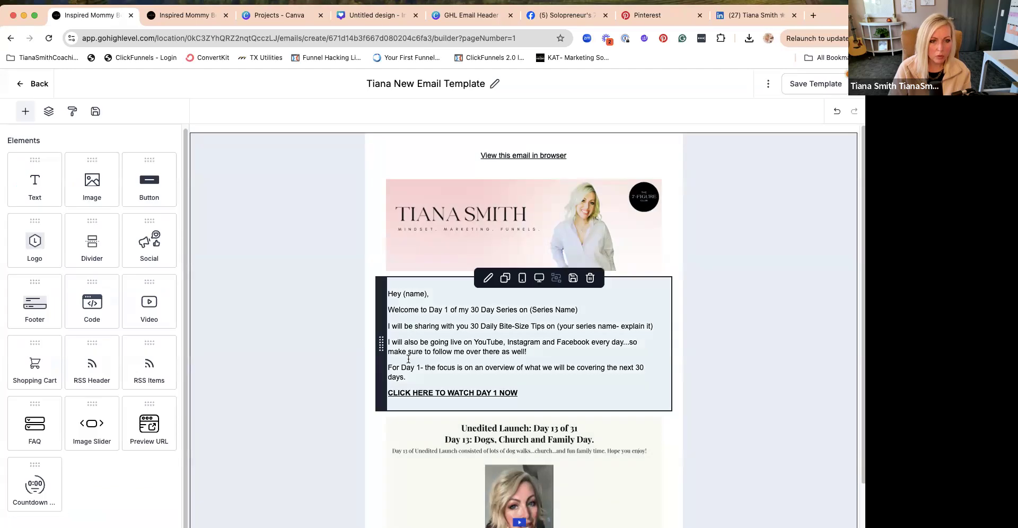
- Try the Full Width background type on the main layout section and switch it back to Content Width
click(331, 460)
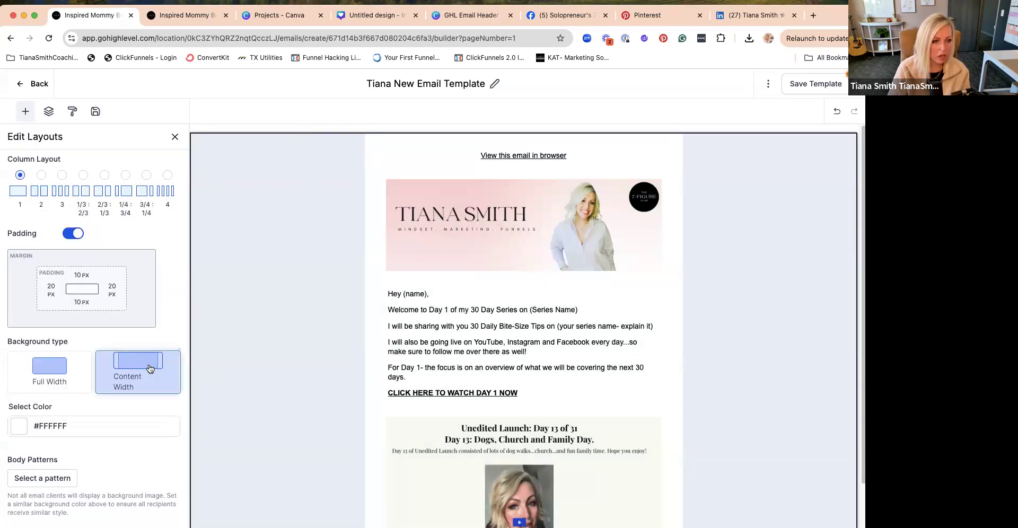
click(51, 370)
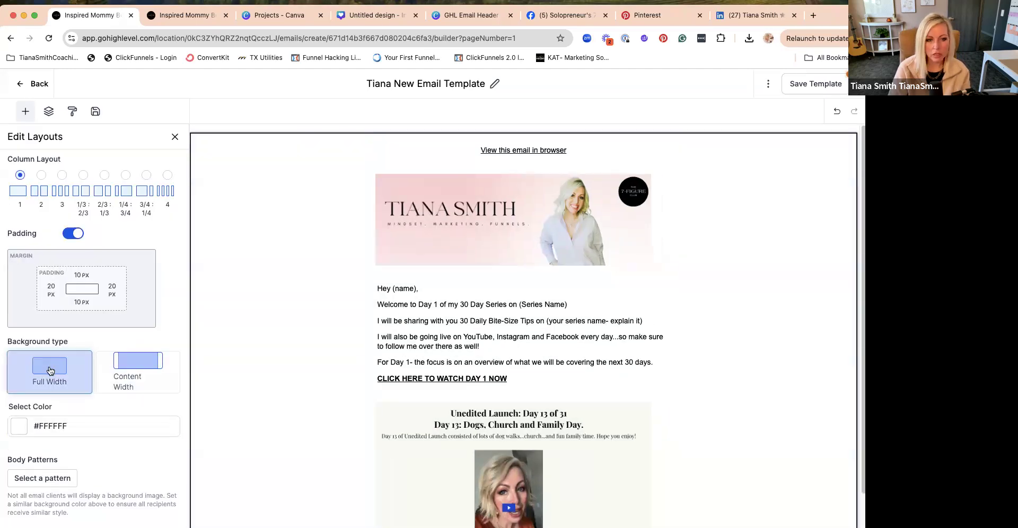
click(148, 374)
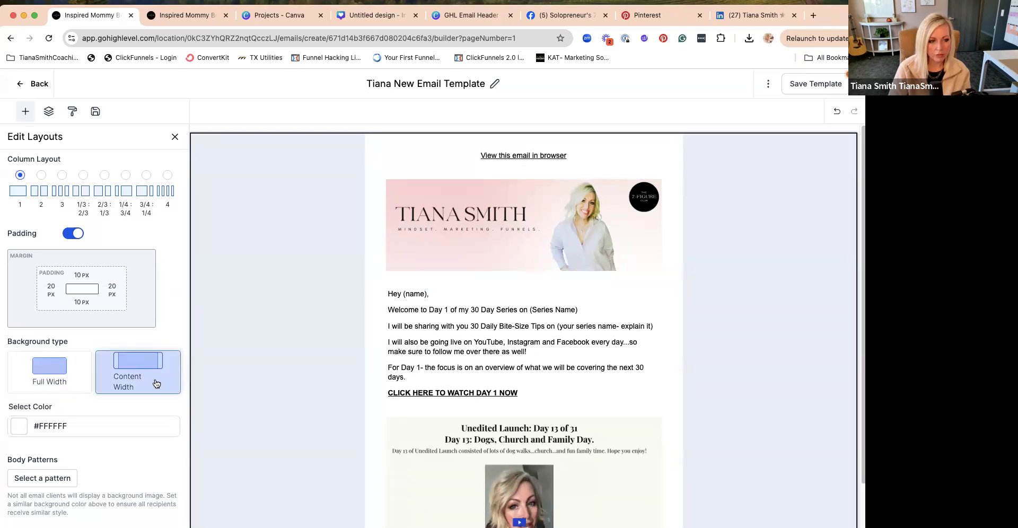
- Set the main layout section's body background pattern to None
click(68, 477)
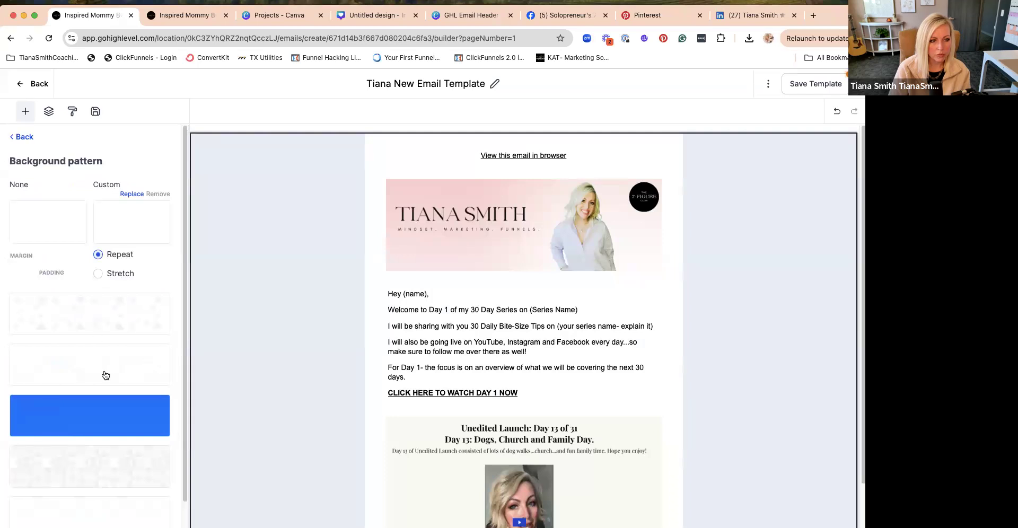
click(44, 223)
click(24, 137)
click(287, 286)
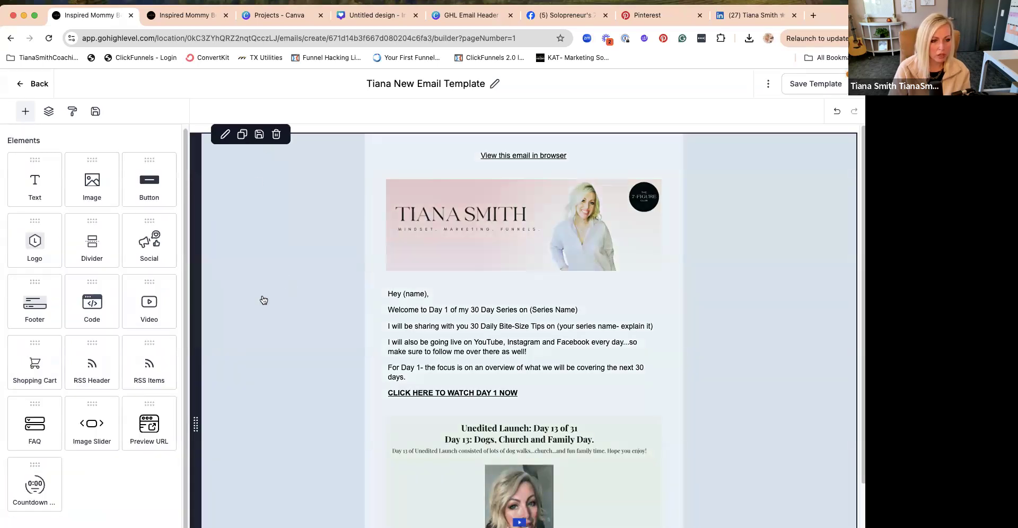
- Save the email template again and dismiss the notification
scroll(92, 318, down, 2)
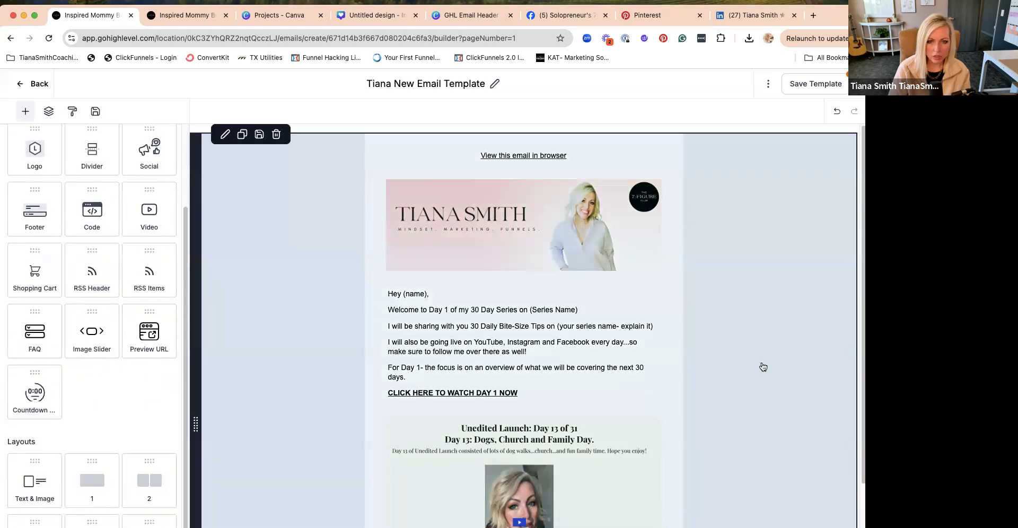
scroll(762, 366, down, 4)
scroll(763, 367, up, 4)
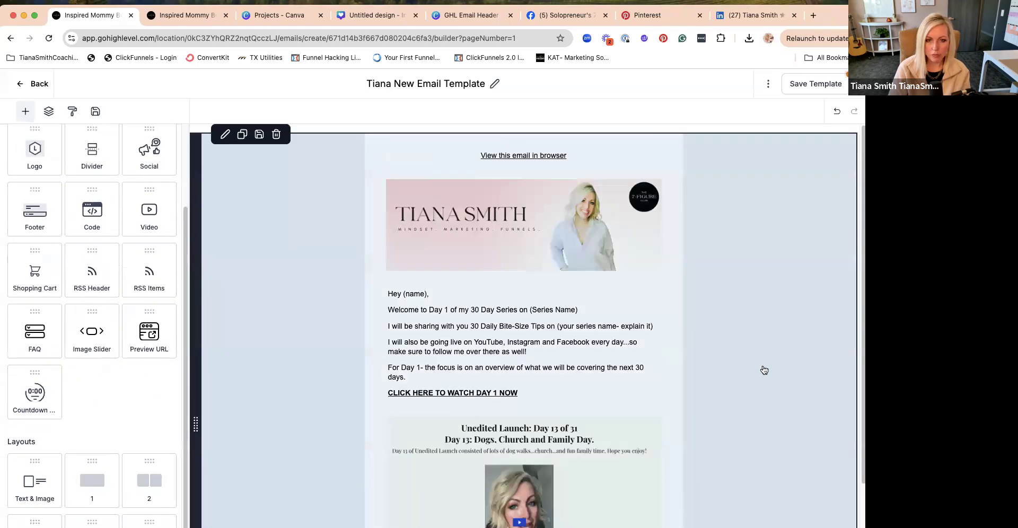
scroll(764, 370, down, 4)
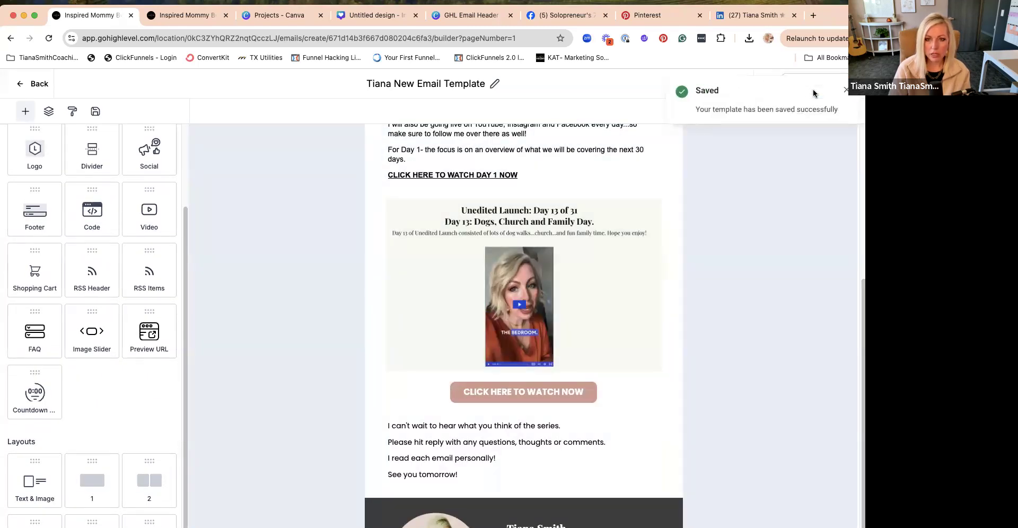
click(846, 90)
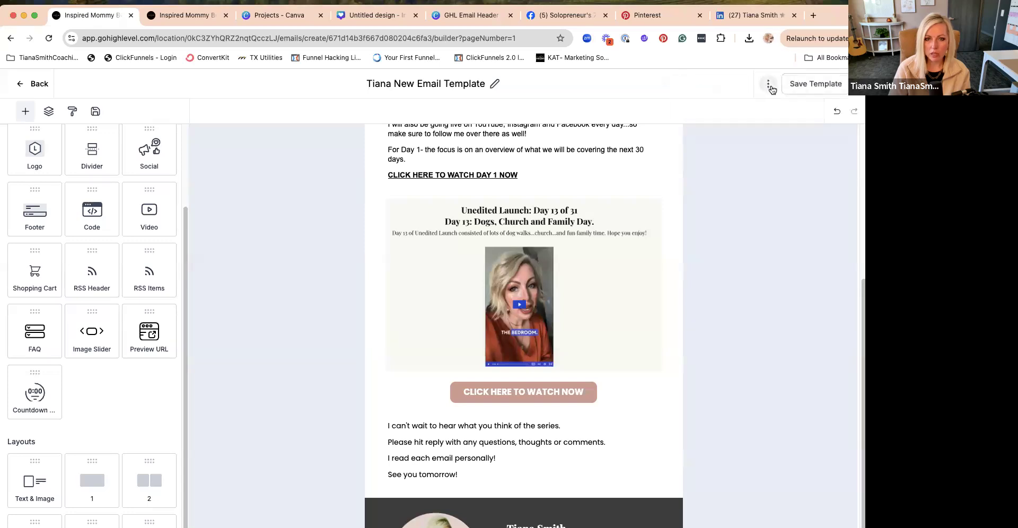
- Preview the email template in the desktop, tablet and mobile layouts and examine it down to the signature
click(769, 86)
click(770, 128)
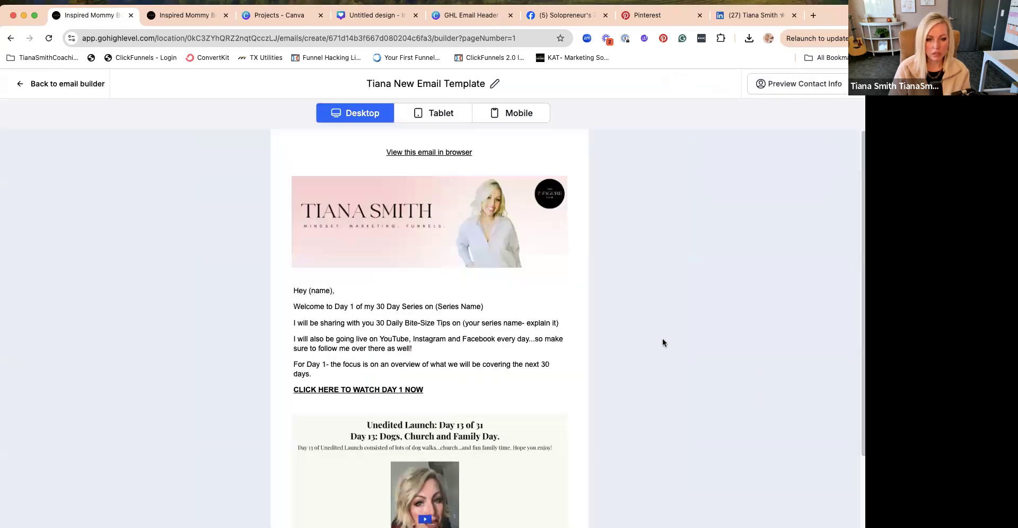
scroll(753, 367, down, 4)
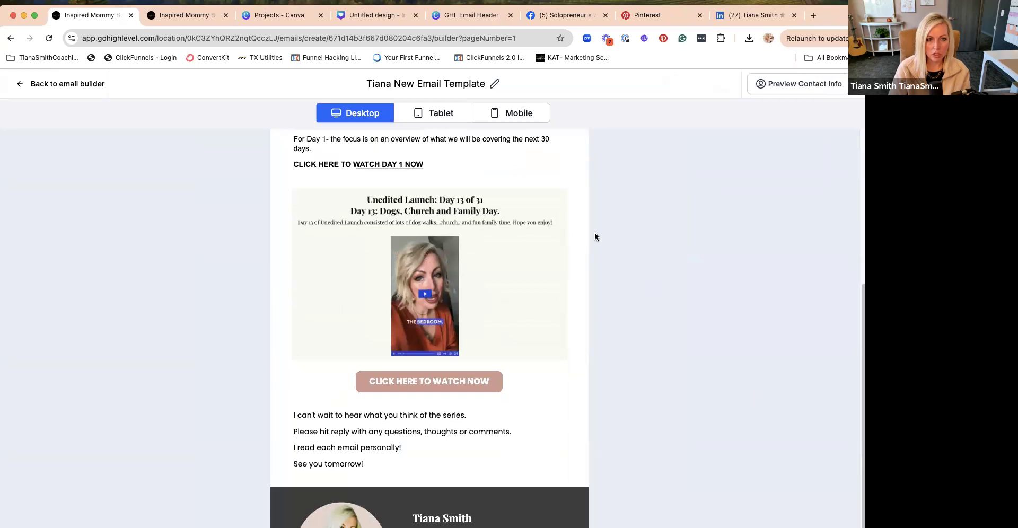
double_click(442, 122)
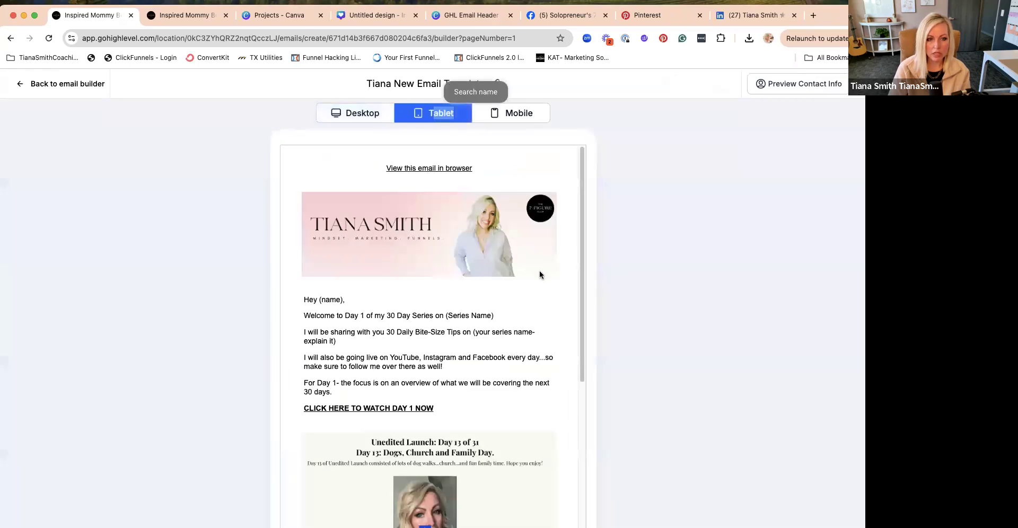
scroll(540, 274, down, 5)
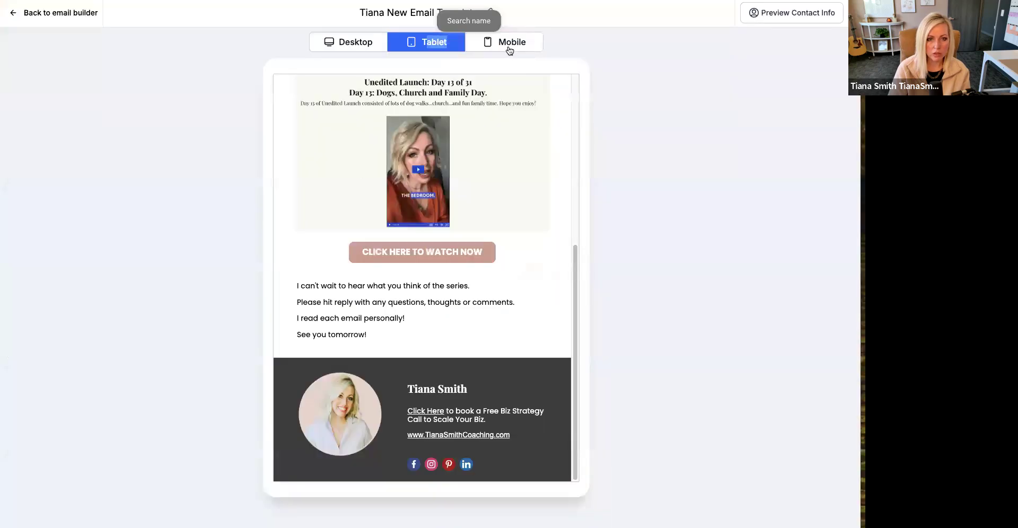
click(509, 50)
scroll(498, 186, down, 10)
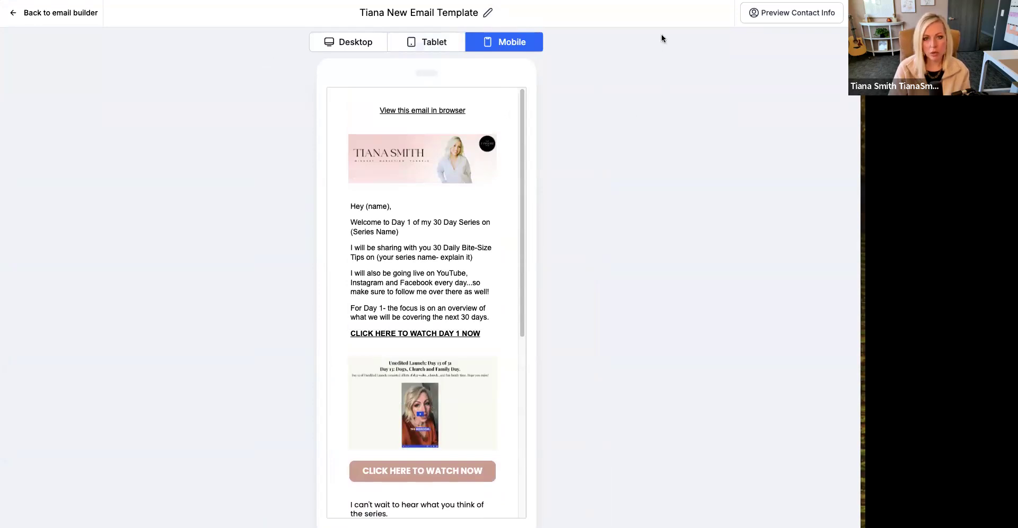
- Switch to the Canva design of email header templates and duplicate the pink page 3 header
key(ctrl+Tab)
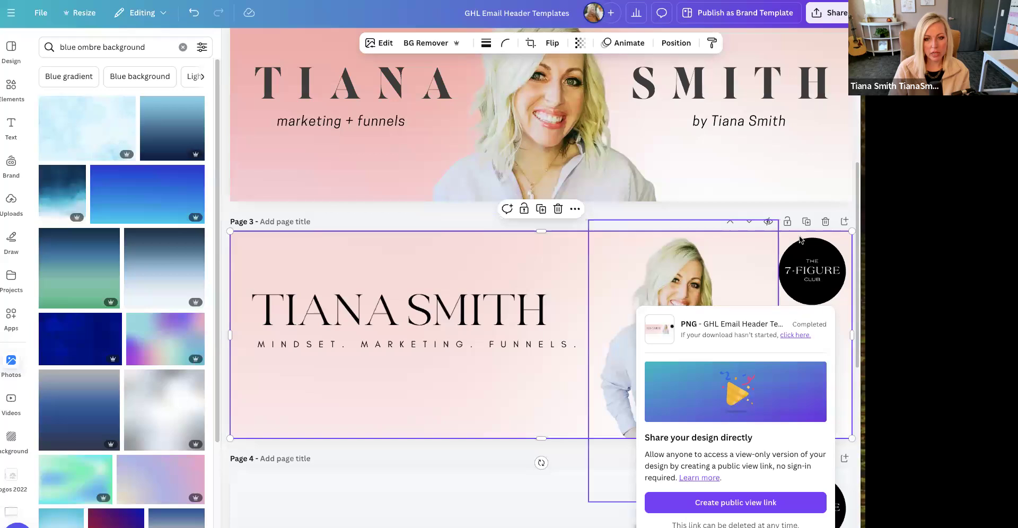
click(807, 220)
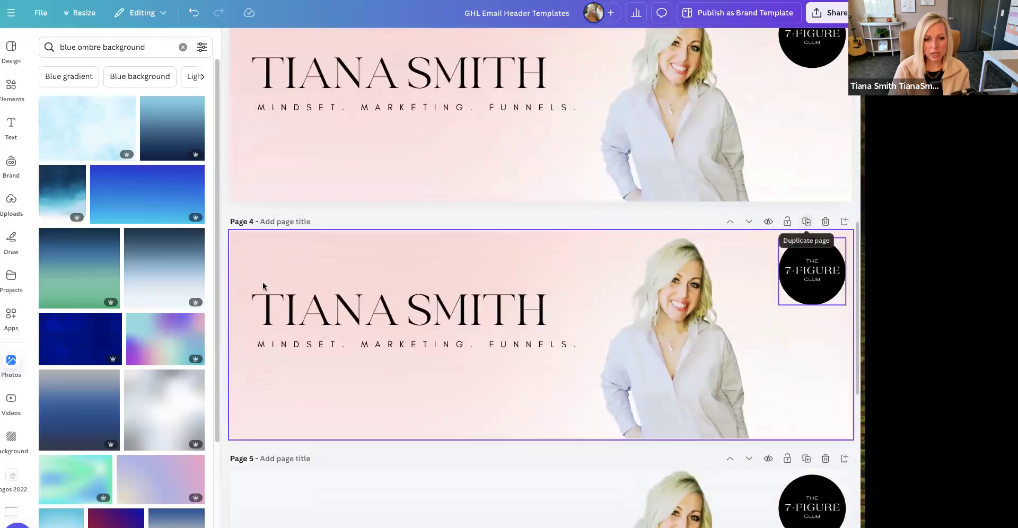
- Try enlarging the name text on the page 4 header and undo the changes
click(415, 325)
drag(557, 269, 664, 236)
drag(548, 329, 528, 344)
key(ctrl+z)
key(ctrl+z)
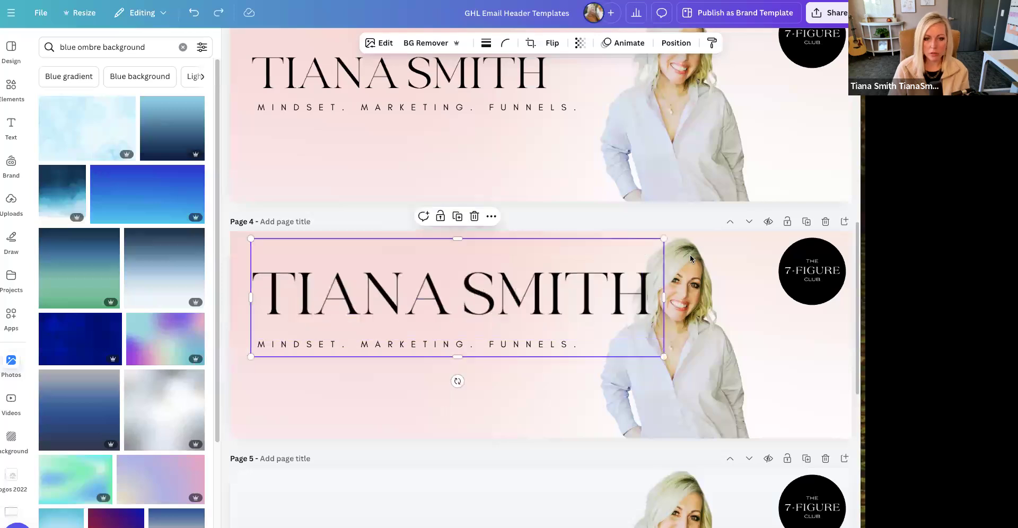
- Duplicate the page 4 header and enlarge the name text on page 5 until it reaches the portrait
click(807, 222)
click(463, 302)
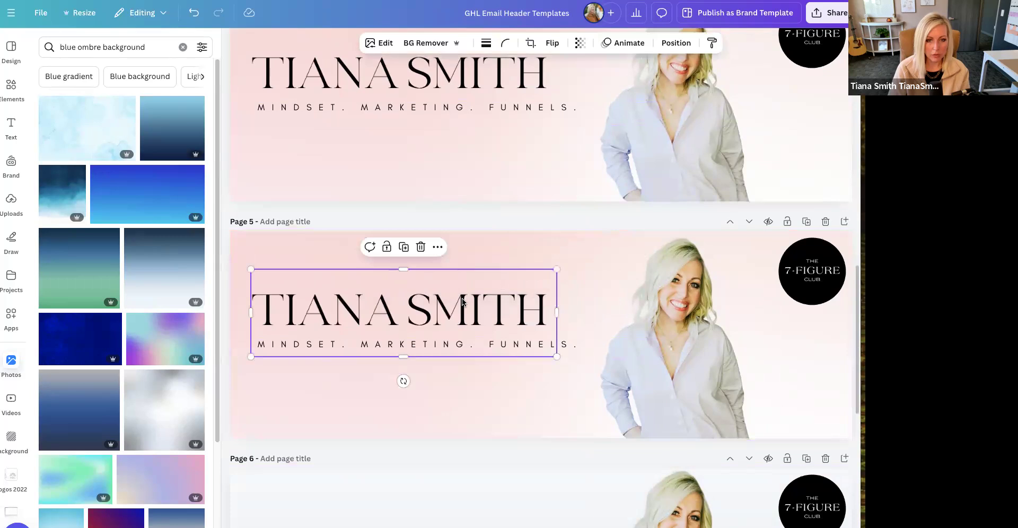
scroll(463, 302, down, 4)
scroll(463, 302, up, 12)
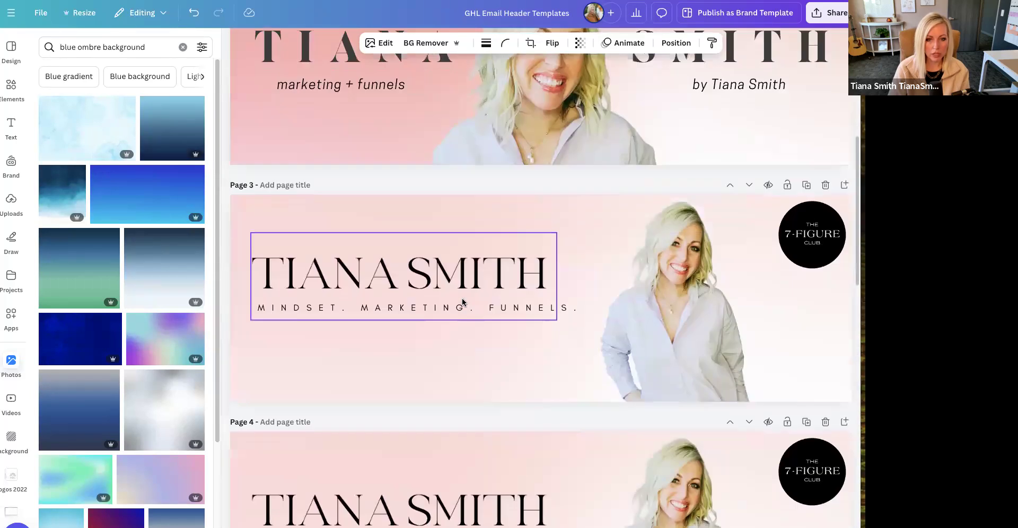
scroll(463, 302, down, 8)
click(477, 339)
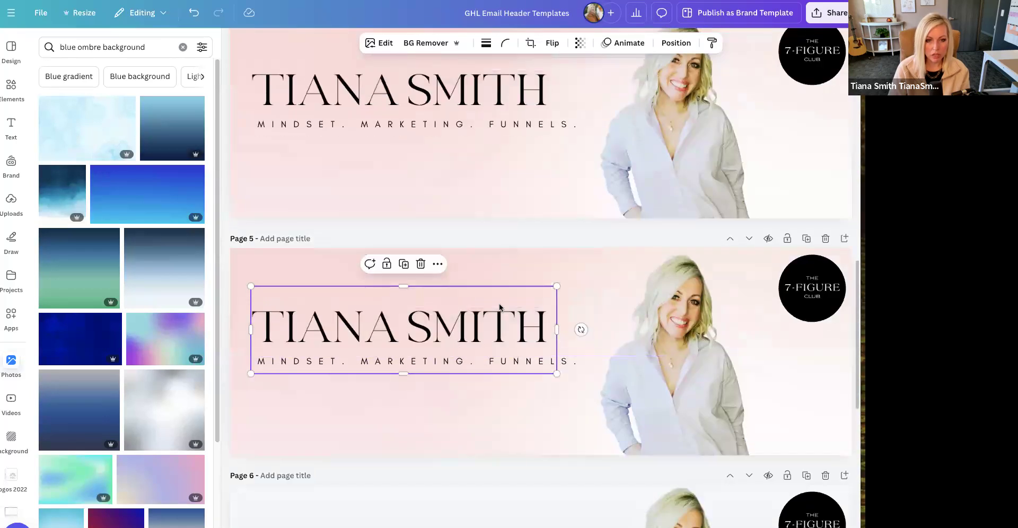
drag(556, 287, 631, 246)
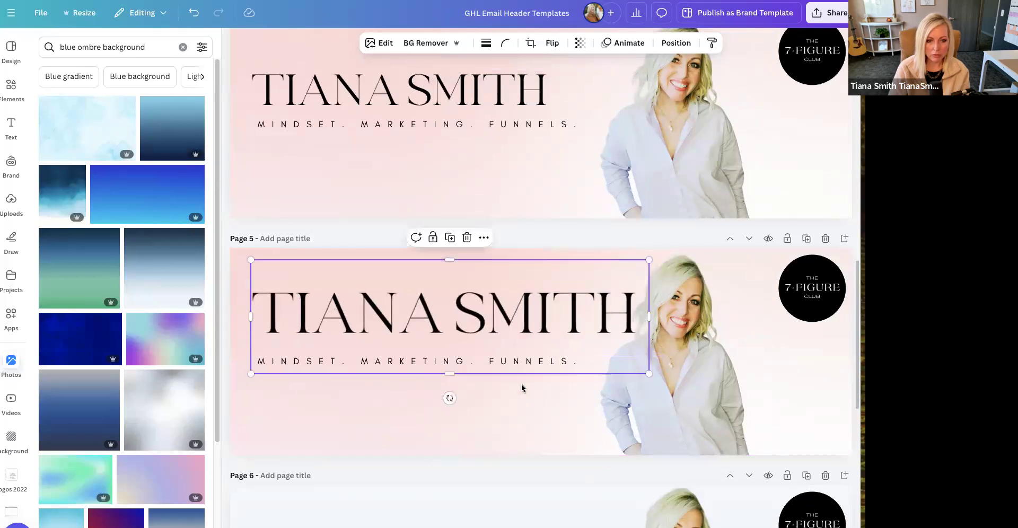
- Move the page 5 tagline to the lower part of the header and split it into three lines, one word each
click(489, 392)
click(482, 361)
drag(483, 361, 484, 411)
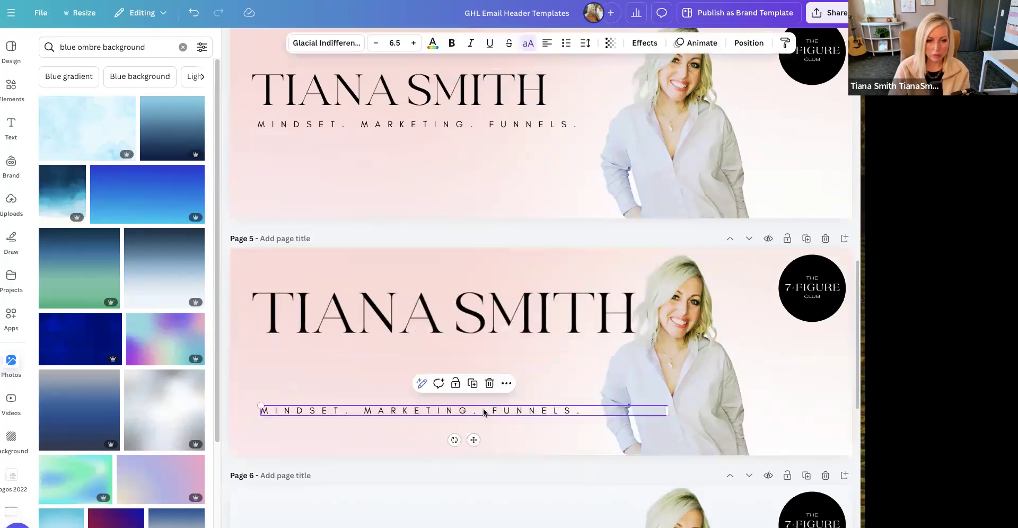
double_click(355, 414)
click(354, 414)
key(Return)
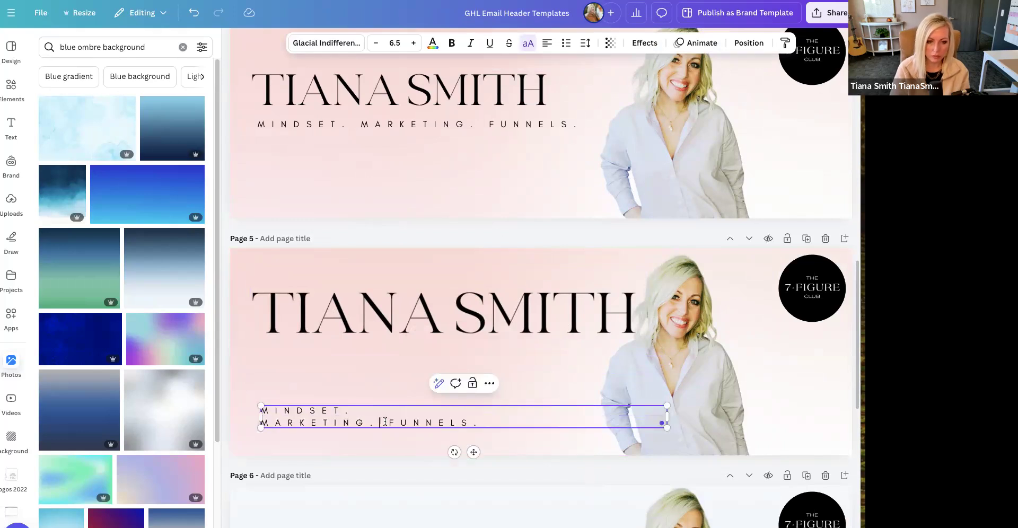
key(Return)
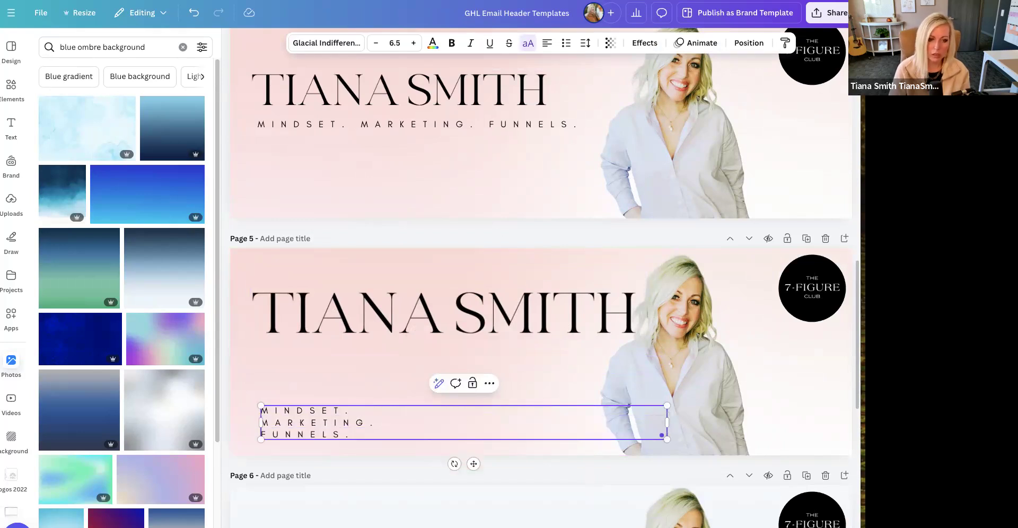
- Insert an extra FUNNELS. line directly beneath MINDSET. in the page 5 tagline
click(357, 414)
key(Return)
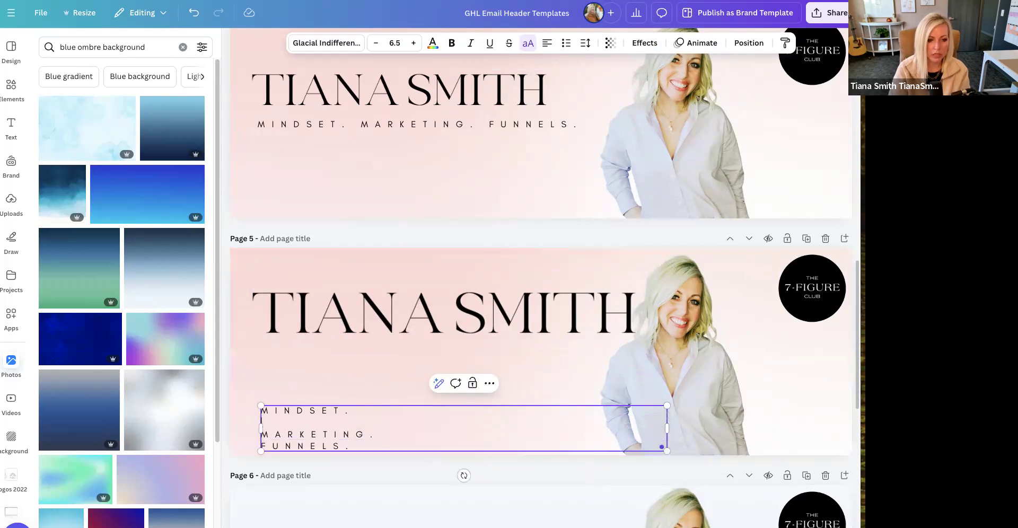
text(FUNNELS.)
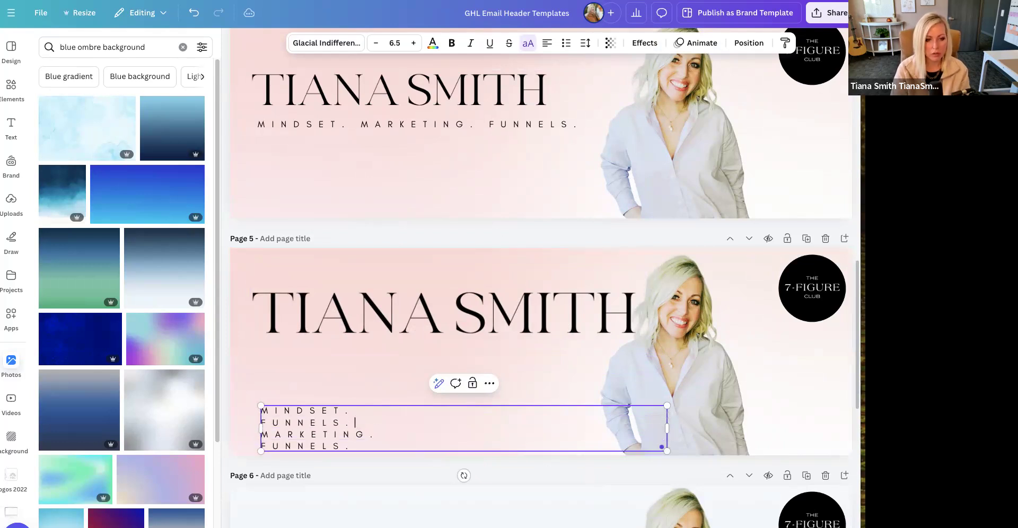
- Enlarge the name text across most of the page 5 header and delete the tagline
drag(528, 320, 524, 349)
drag(641, 288, 785, 251)
drag(690, 306, 678, 356)
click(440, 444)
key(Delete)
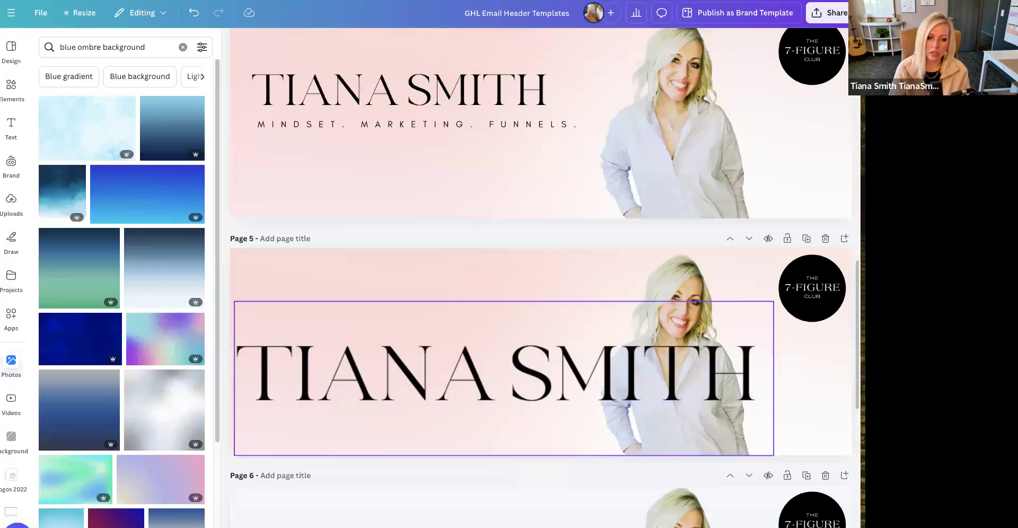
- Shrink the name text on page 5 to fit beside the portrait and centre it vertically in the header
click(710, 443)
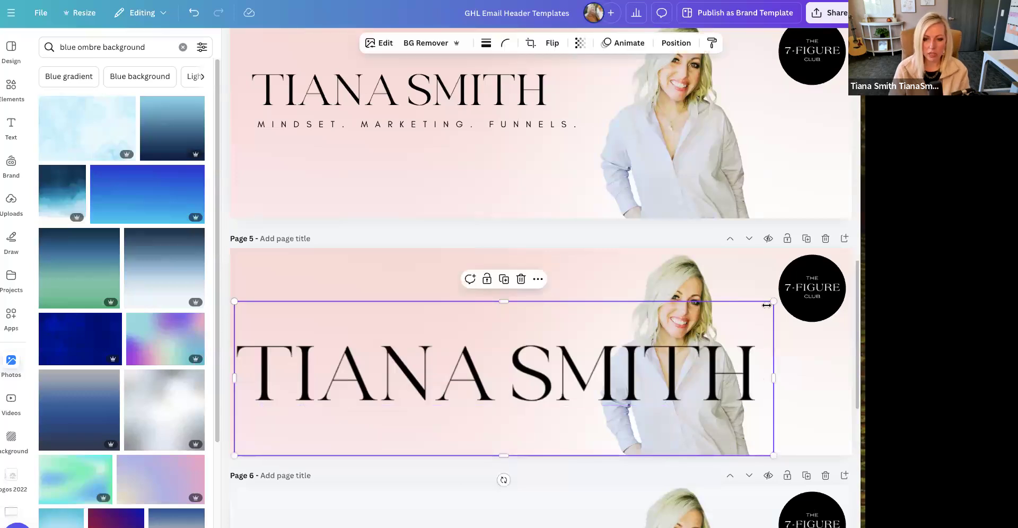
drag(767, 305, 597, 351)
drag(445, 407, 454, 364)
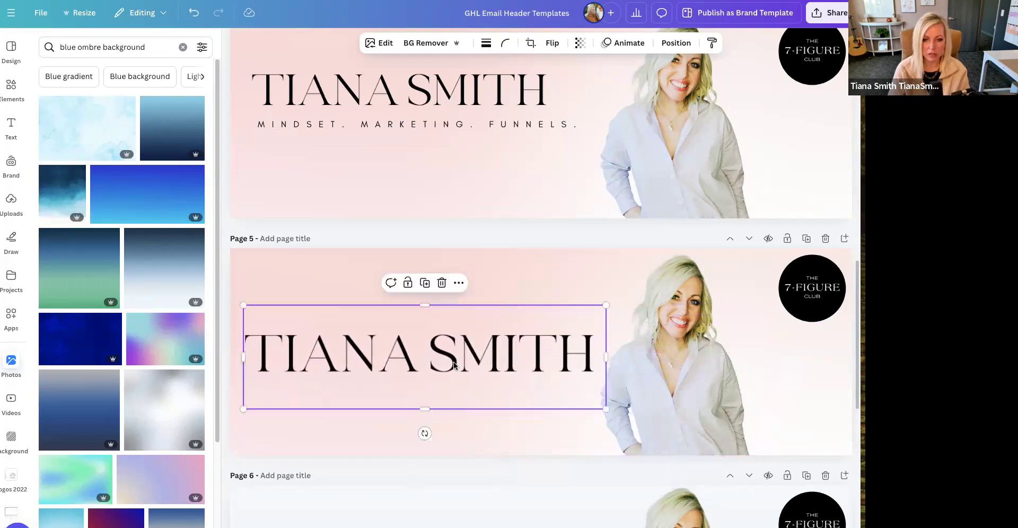
- Set the transparency of the pink background image on page 2 to 19
scroll(454, 364, up, 15)
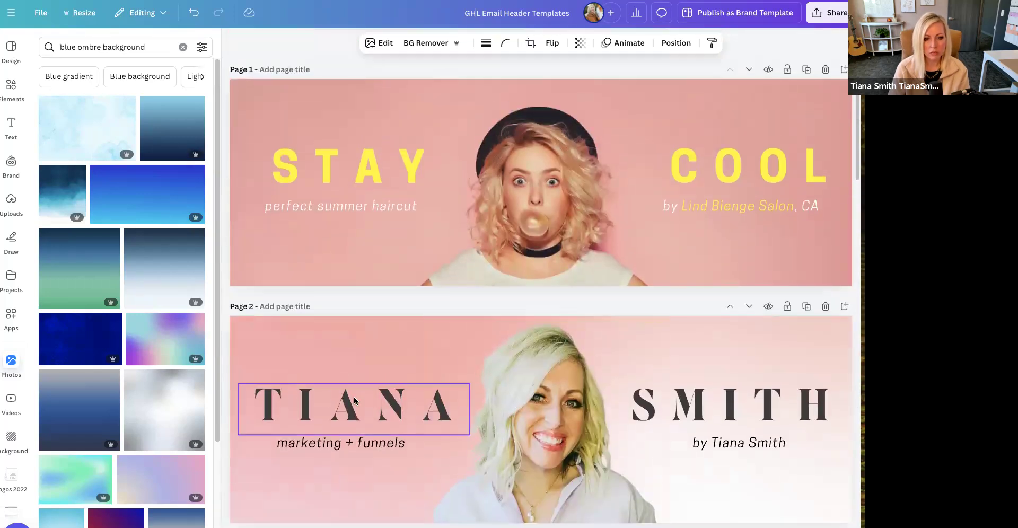
click(355, 346)
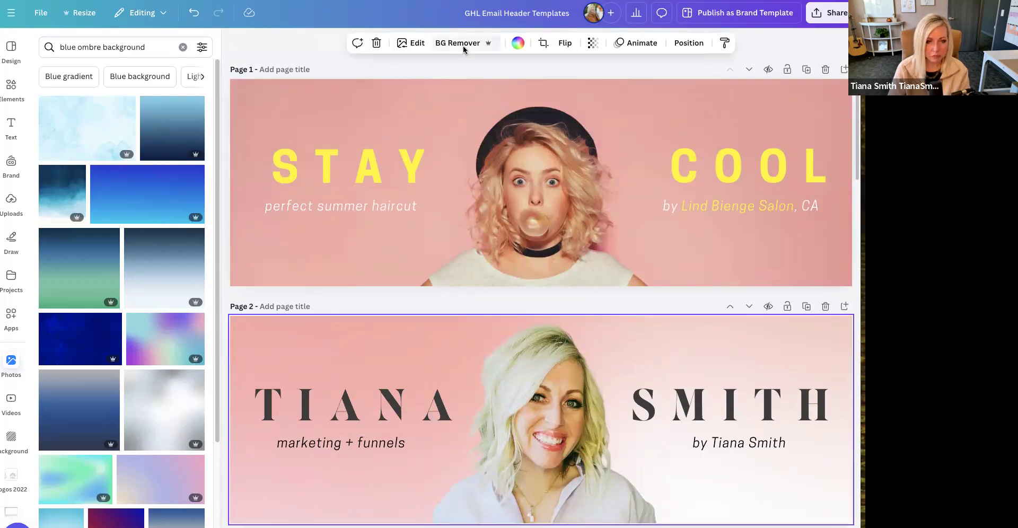
click(594, 44)
drag(569, 86, 555, 89)
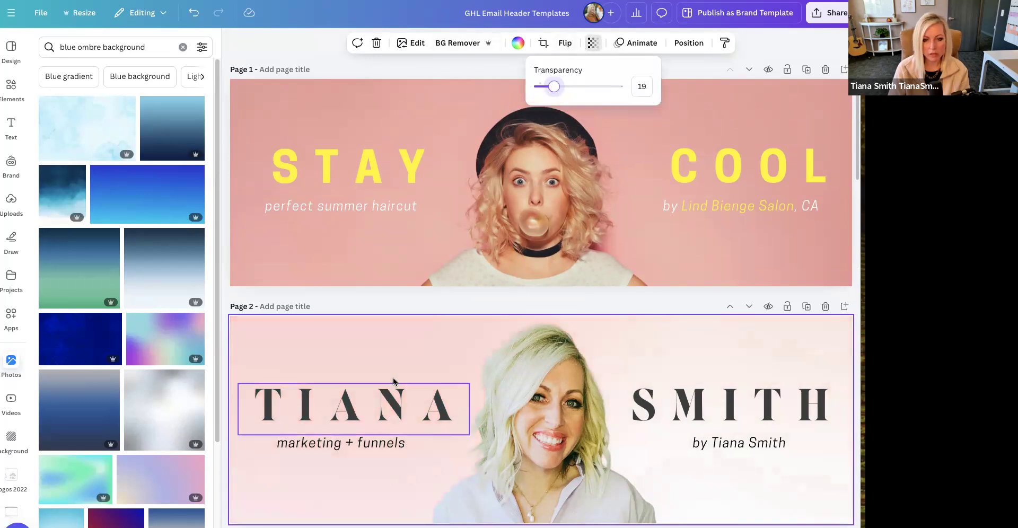
- Slightly enlarge the 7-Figure Club badge on page 5 and reposition it in its corner
scroll(393, 381, down, 10)
click(552, 342)
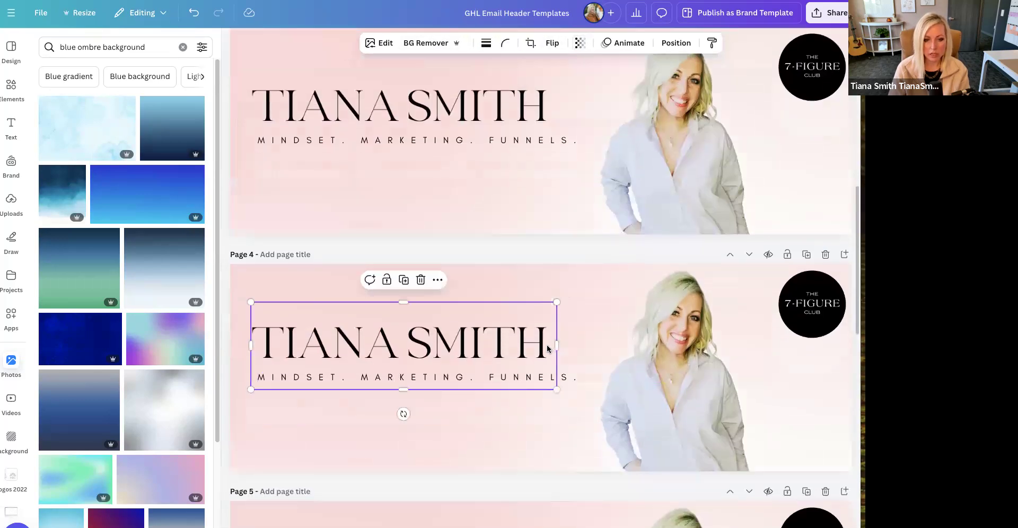
scroll(548, 349, down, 7)
click(573, 207)
click(799, 131)
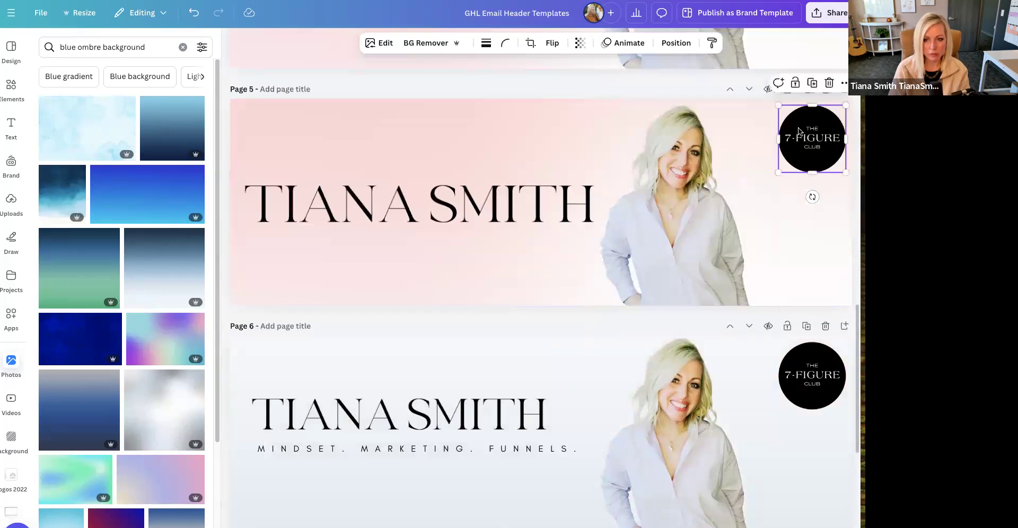
drag(775, 105, 768, 98)
drag(818, 149, 814, 157)
- Move the portrait on page 5 towards the centre of the header
click(451, 223)
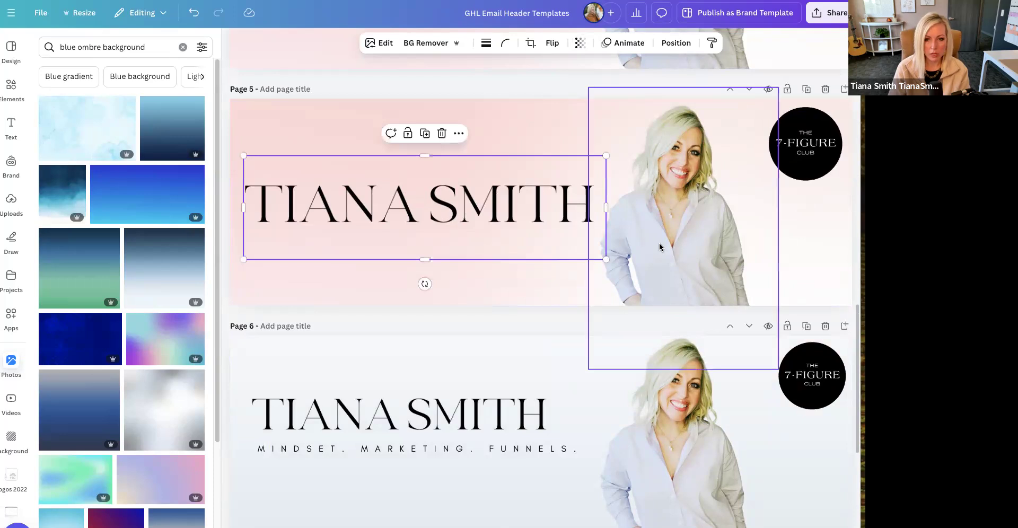
click(676, 246)
drag(676, 246, 519, 242)
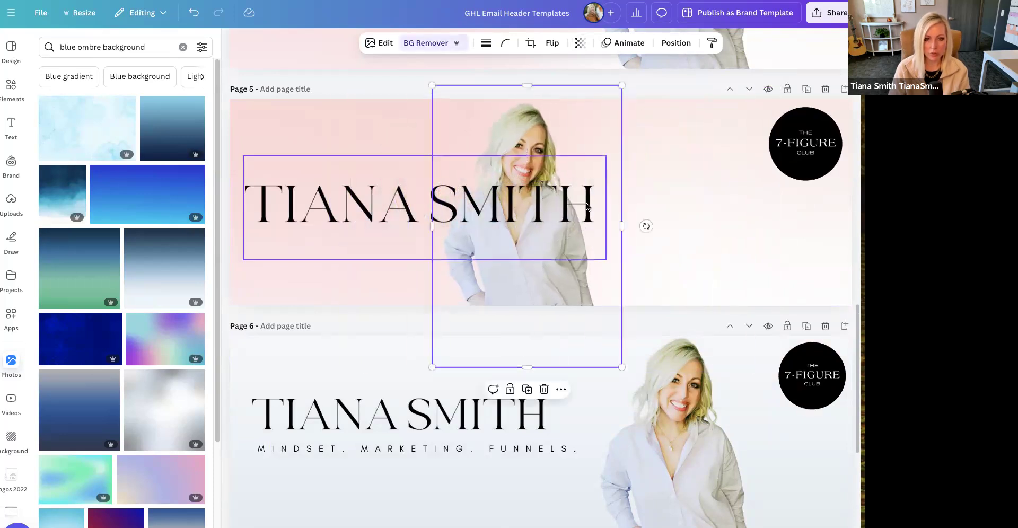
- Enlarge the name text on page 5 and position it centrally across the portrait
click(605, 252)
drag(606, 259, 701, 286)
drag(655, 227, 711, 240)
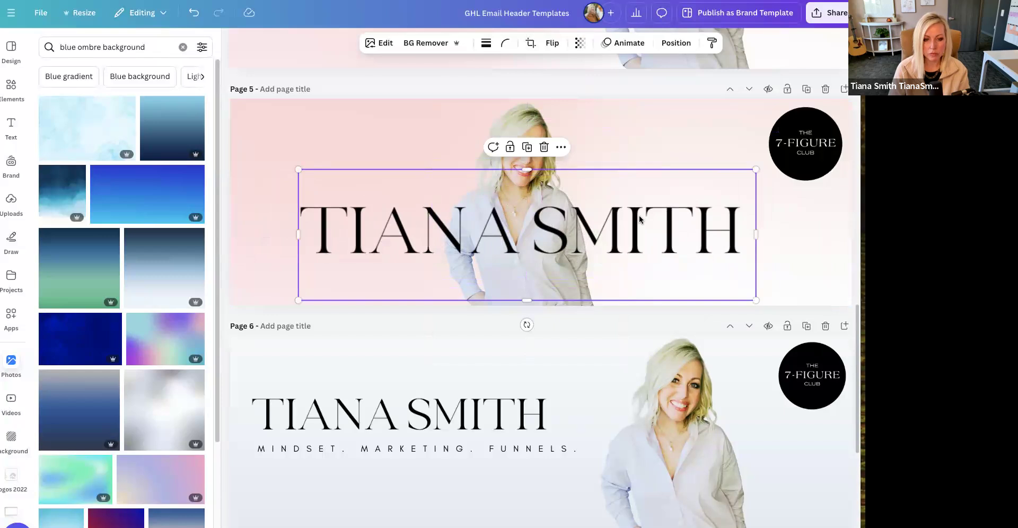
click(521, 421)
click(665, 222)
drag(665, 222, 661, 220)
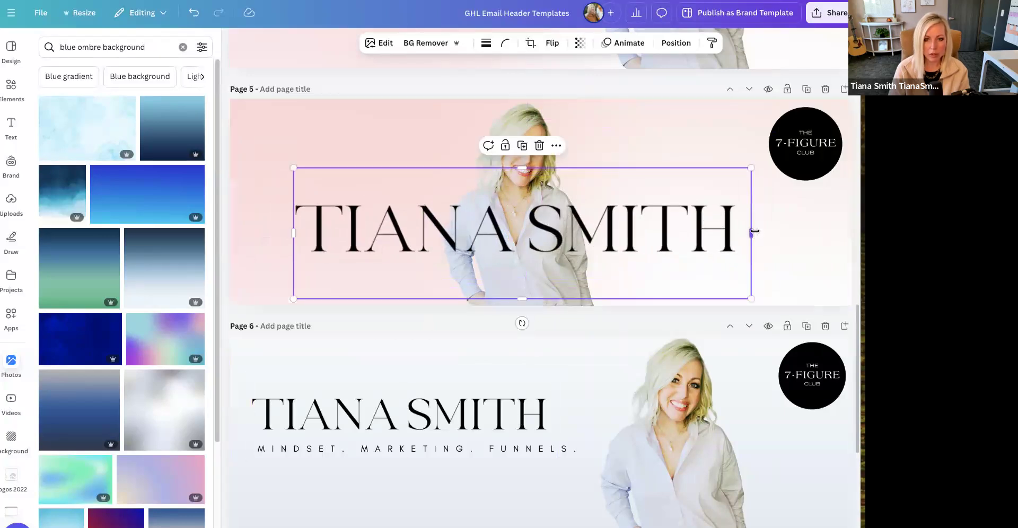
- Duplicate the name text and crop the two copies to show the first name and the surname on either side of the portrait
key(ctrl+d)
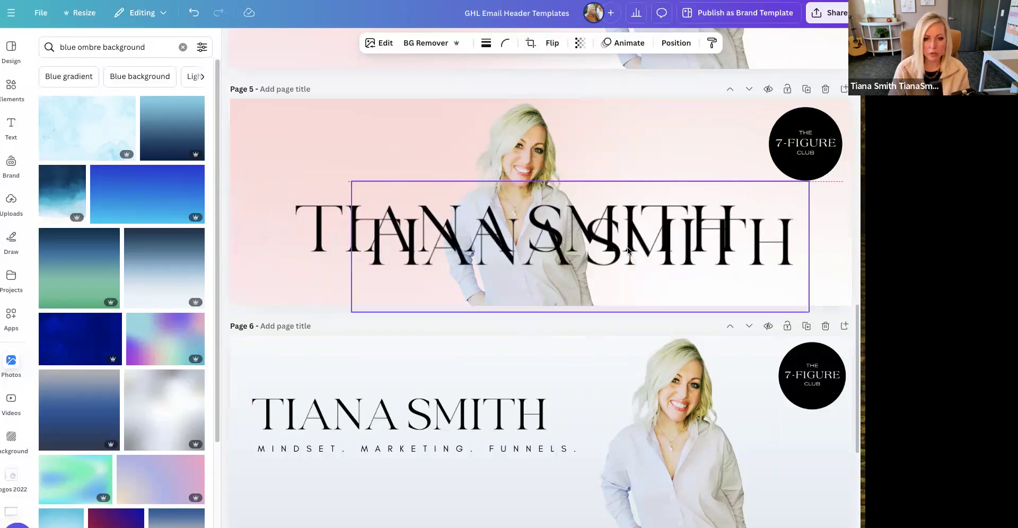
drag(351, 246, 572, 247)
click(745, 231)
drag(750, 232, 519, 233)
drag(436, 240, 399, 247)
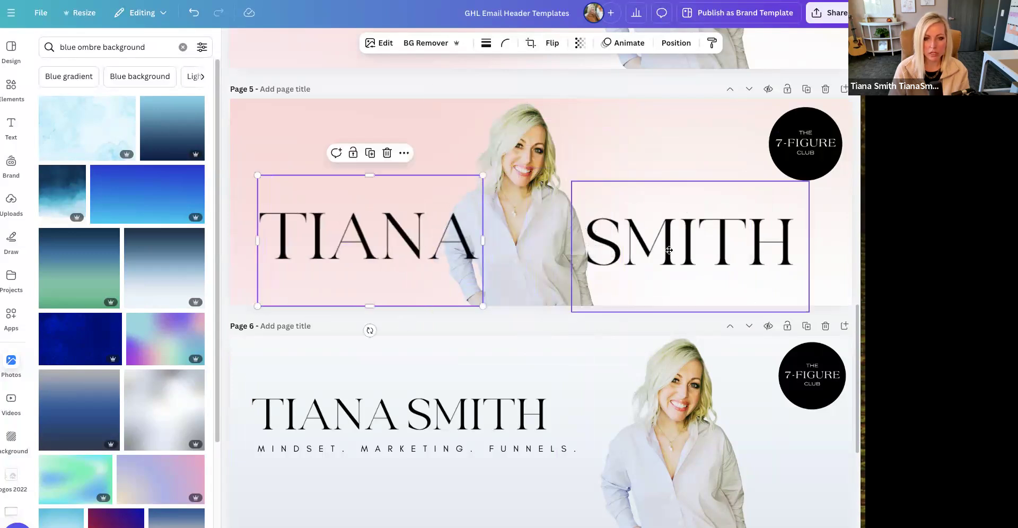
- Spread the first name and surname towards the header's edges and centre the portrait between them
drag(655, 243, 652, 236)
drag(388, 239, 374, 236)
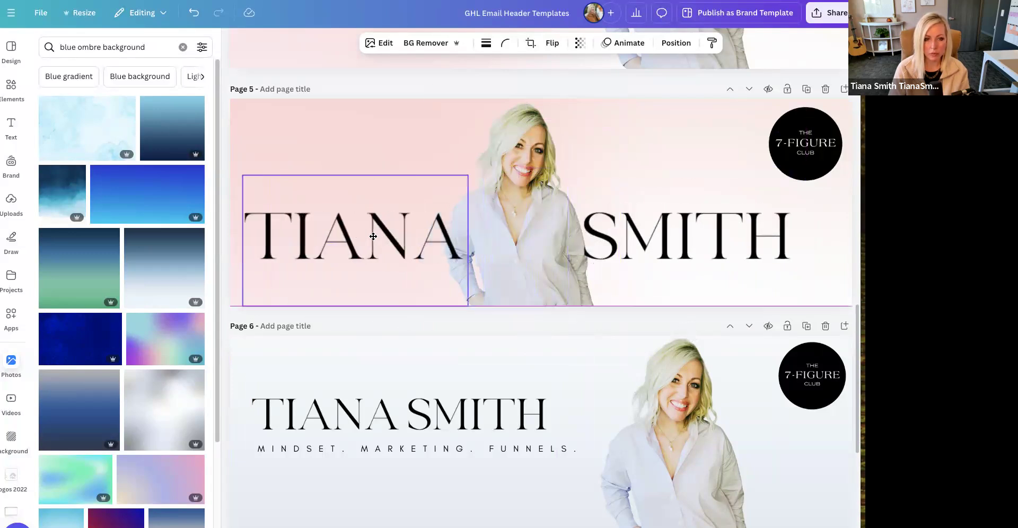
drag(703, 242, 710, 239)
drag(551, 186, 571, 191)
drag(697, 229, 727, 230)
drag(396, 244, 390, 243)
drag(568, 247, 561, 247)
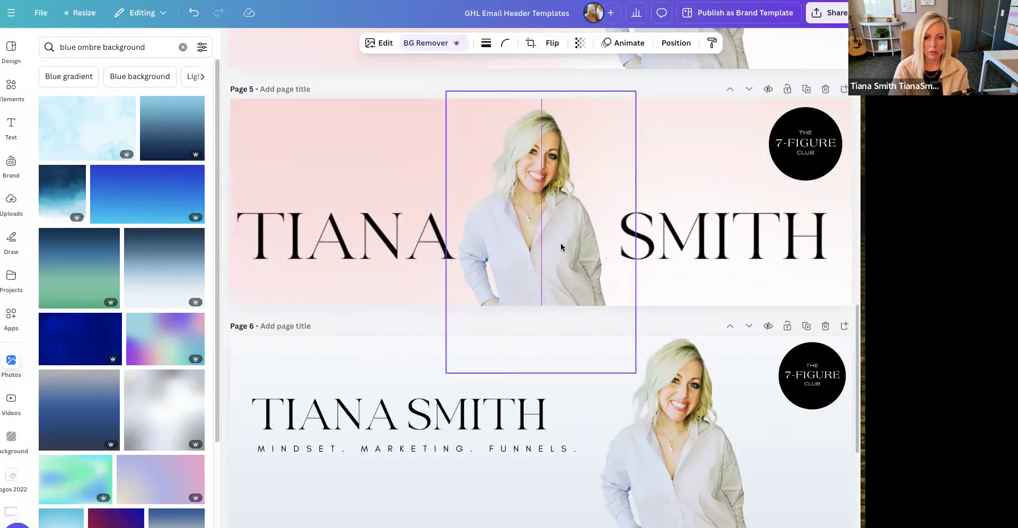
- Enlarge the portrait on page 5 moderately and position it so the whole head fits in the header
drag(636, 91, 703, 30)
drag(545, 203, 535, 234)
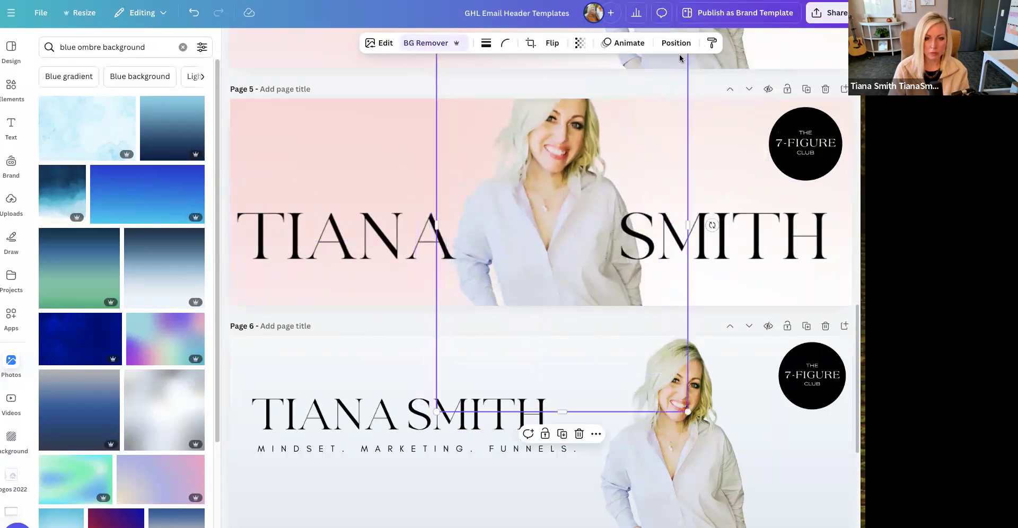
drag(688, 411, 656, 364)
drag(569, 212, 575, 251)
- Enlarge the first name and surname on page 5 and align them closely on both sides of the portrait
drag(421, 243, 444, 234)
drag(242, 155, 238, 154)
click(721, 236)
drag(842, 174, 873, 156)
drag(783, 220, 768, 221)
click(828, 142)
click(291, 230)
drag(355, 230, 355, 233)
drag(714, 253, 714, 248)
click(418, 226)
click(282, 126)
- Shrink the 7-Figure Club badge into its corner above the surname and nudge the surname into alignment
click(802, 151)
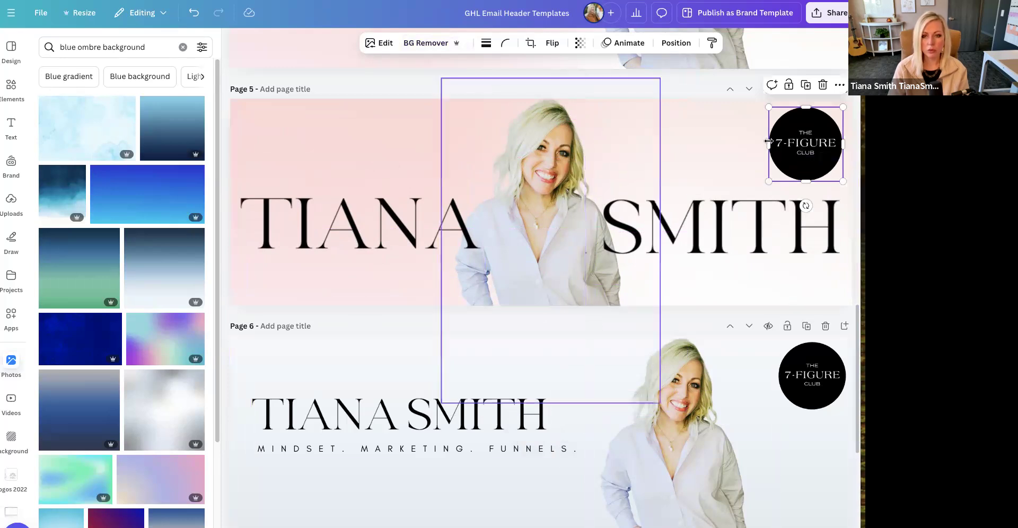
drag(845, 181, 821, 143)
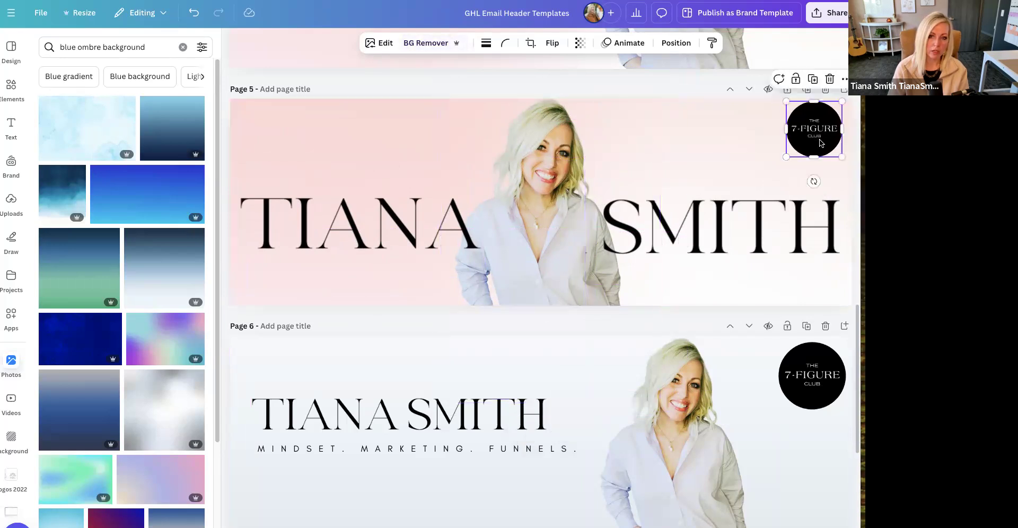
click(390, 228)
drag(637, 241, 636, 240)
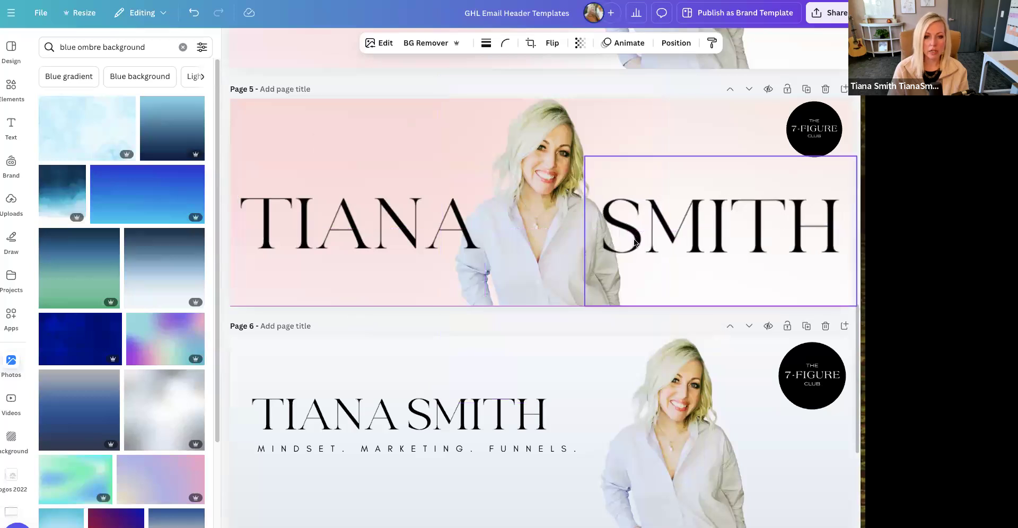
click(350, 293)
- Download only the current page (page 5) of the header design as a 600 × 200 px PNG
click(265, 109)
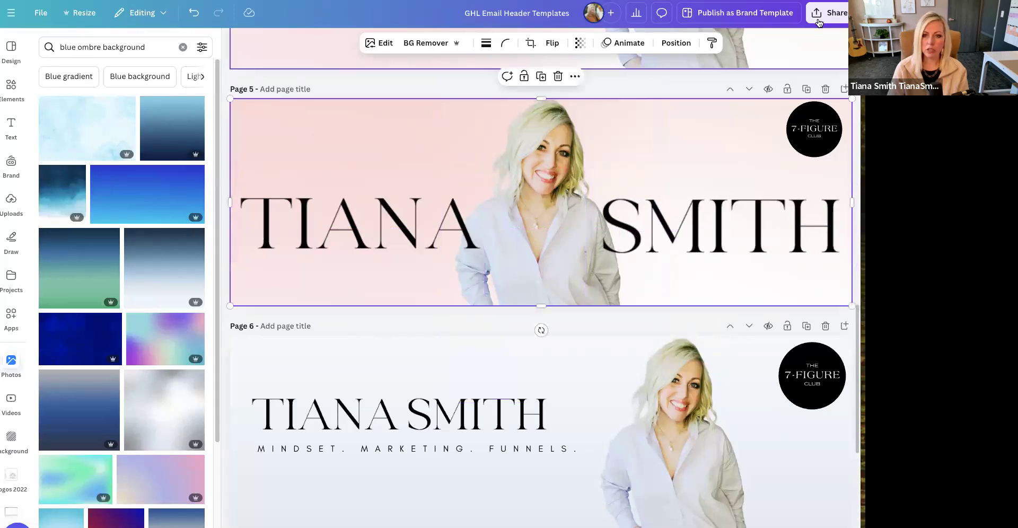
click(827, 13)
click(670, 227)
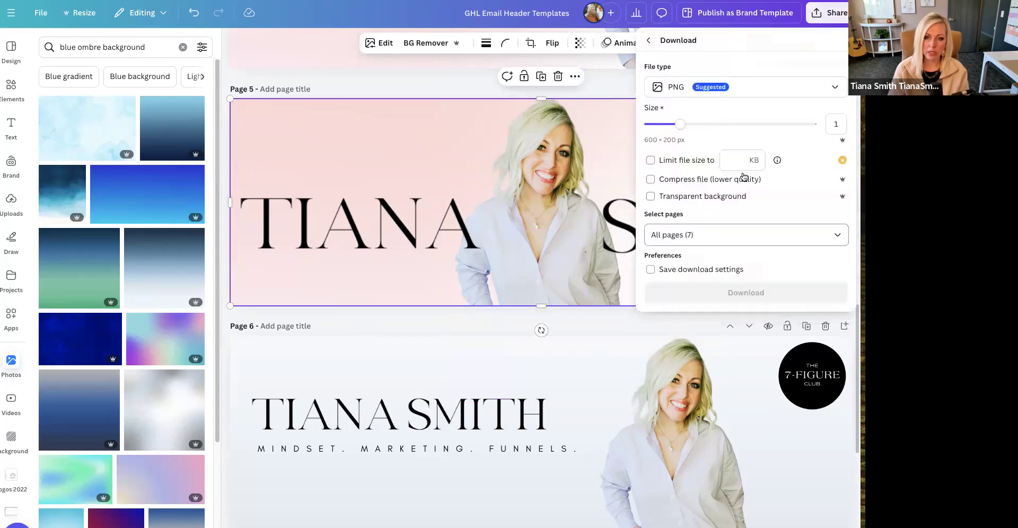
click(838, 235)
click(830, 291)
click(831, 291)
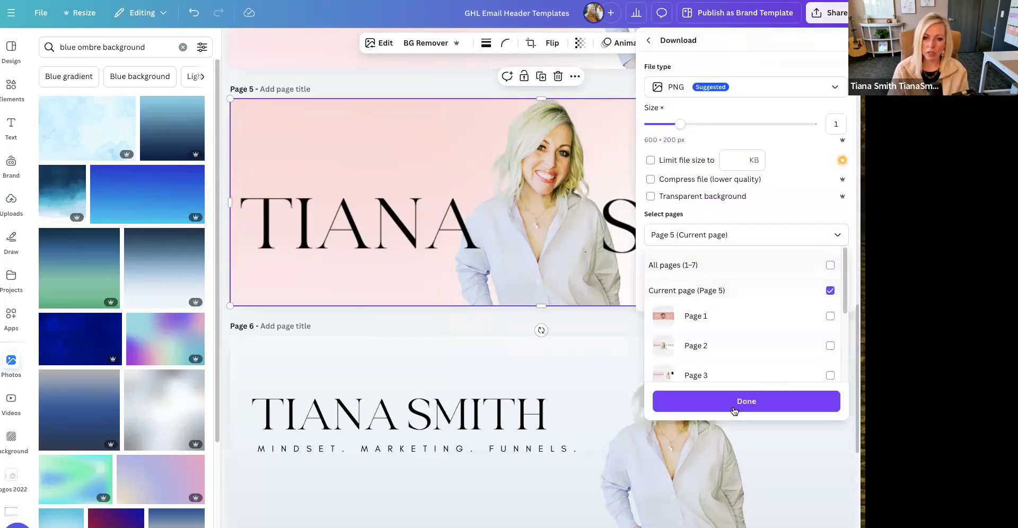
click(742, 402)
click(753, 294)
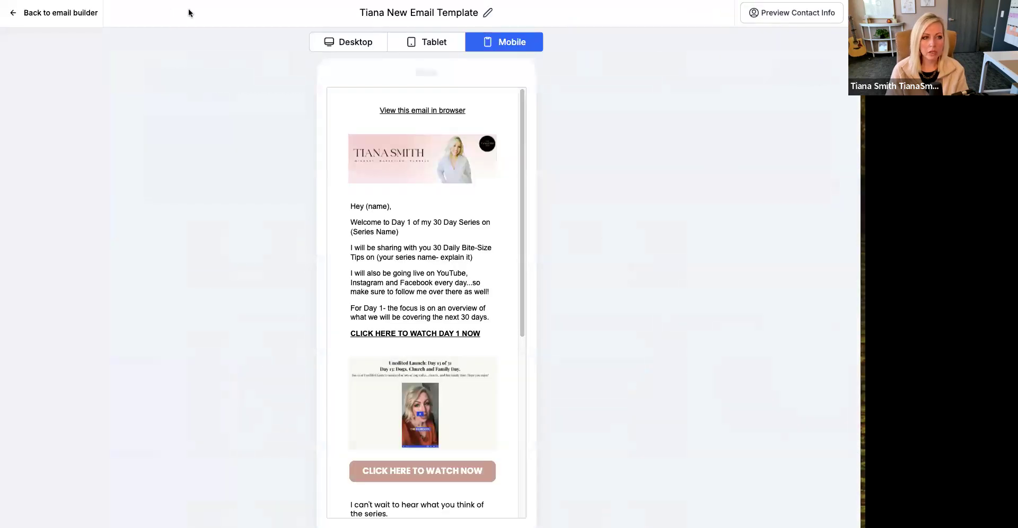
- Switch back to HighLevel, return from the mobile preview to the email builder and open the media library for replacing the header image
click(87, 12)
scroll(464, 212, up, 5)
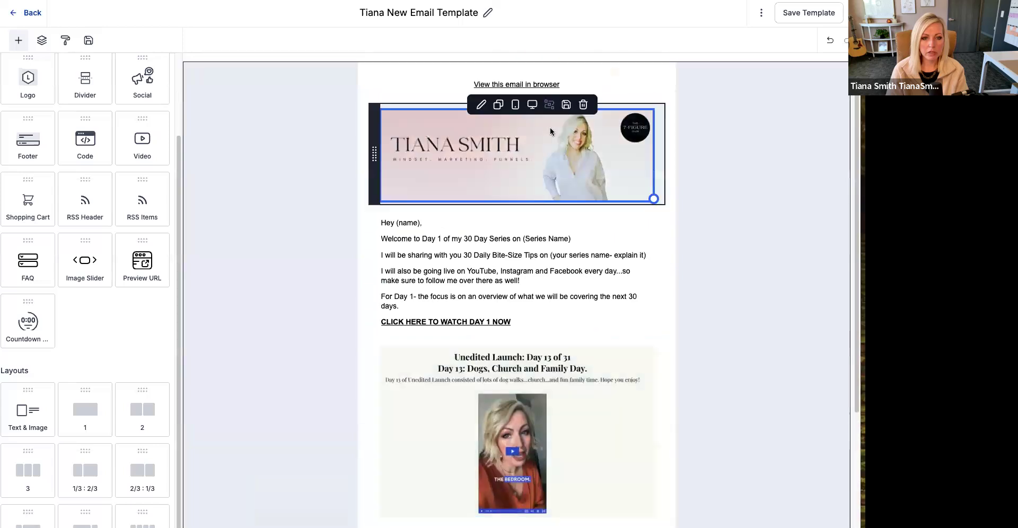
click(464, 135)
click(110, 147)
click(124, 140)
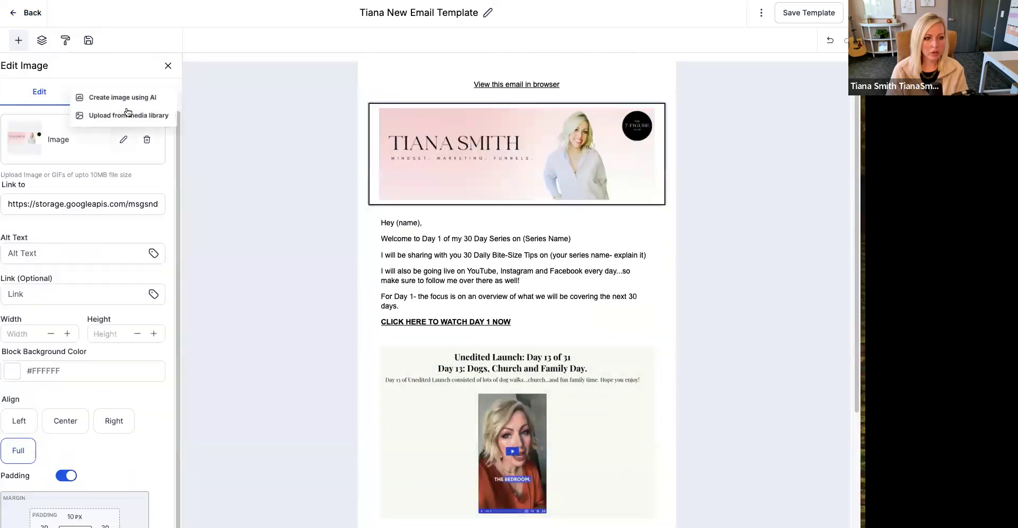
click(137, 114)
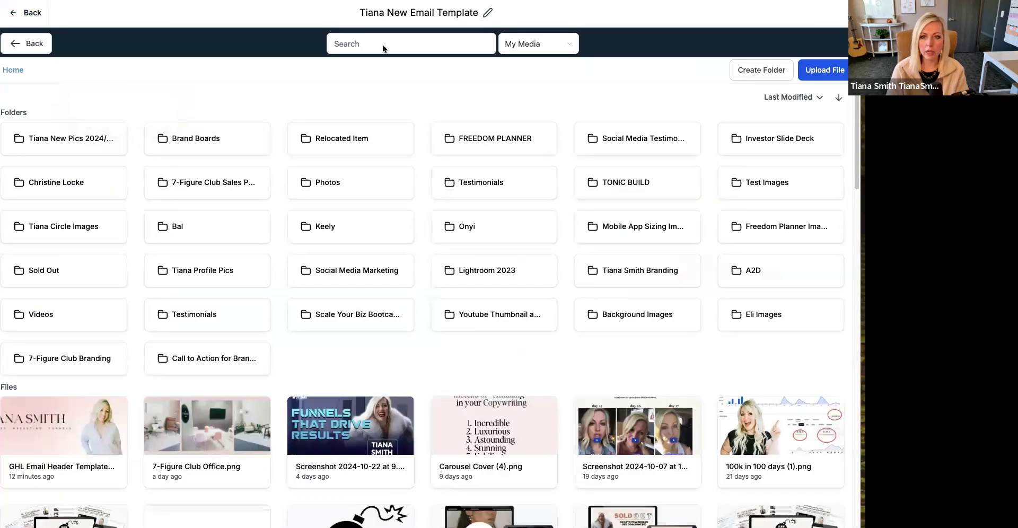
- Upload GHL Email Header Templates copy.png from the Desktop to the media library and use it as the email's header image
click(740, 1)
drag(653, 16, 863, 117)
click(21, 119)
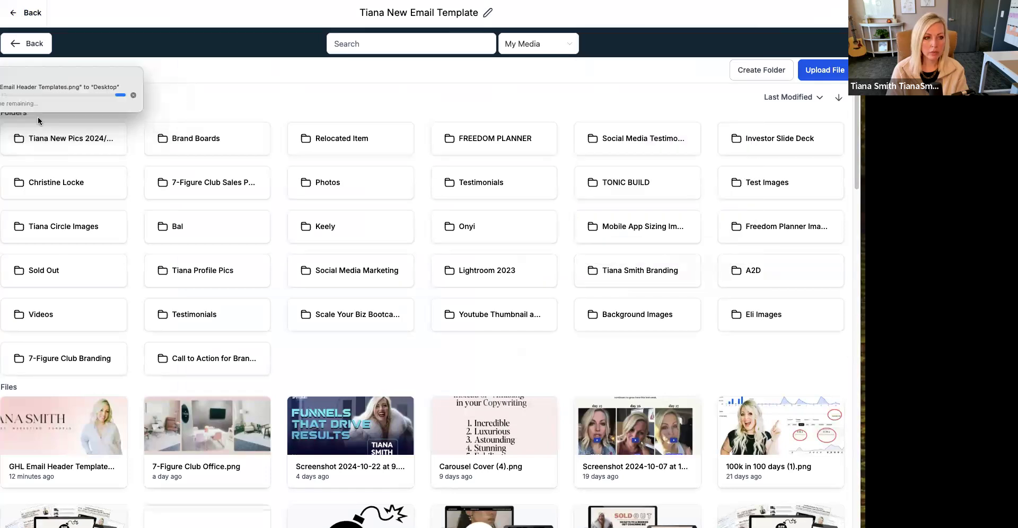
click(834, 71)
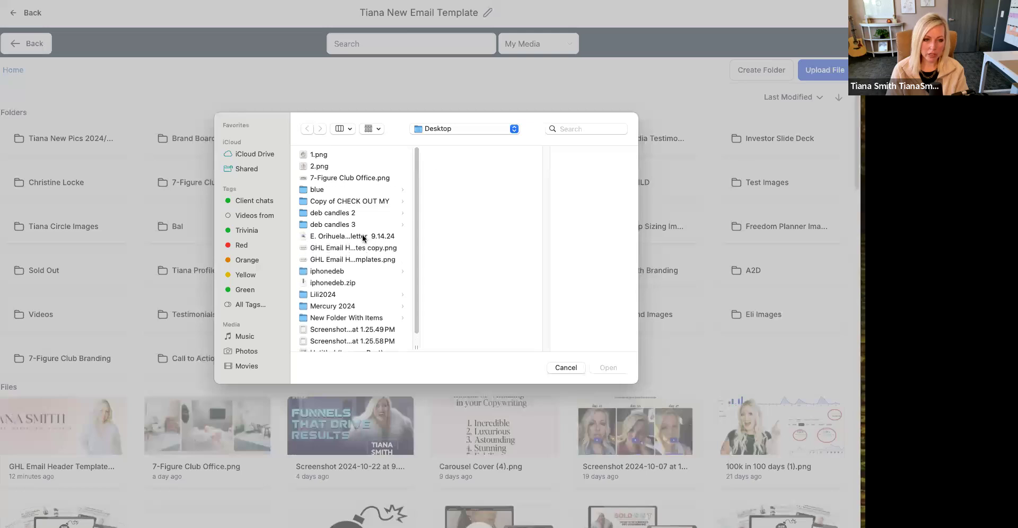
click(365, 250)
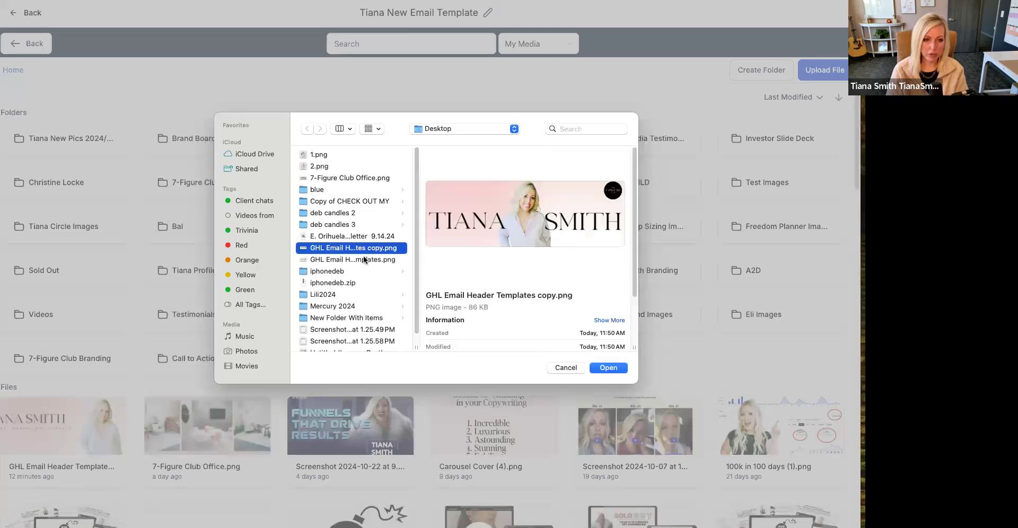
click(608, 368)
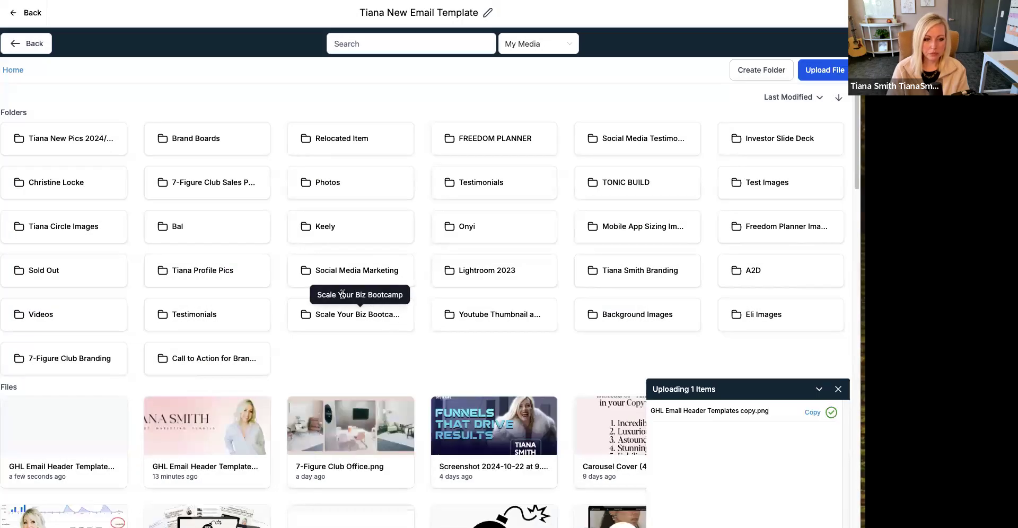
click(64, 427)
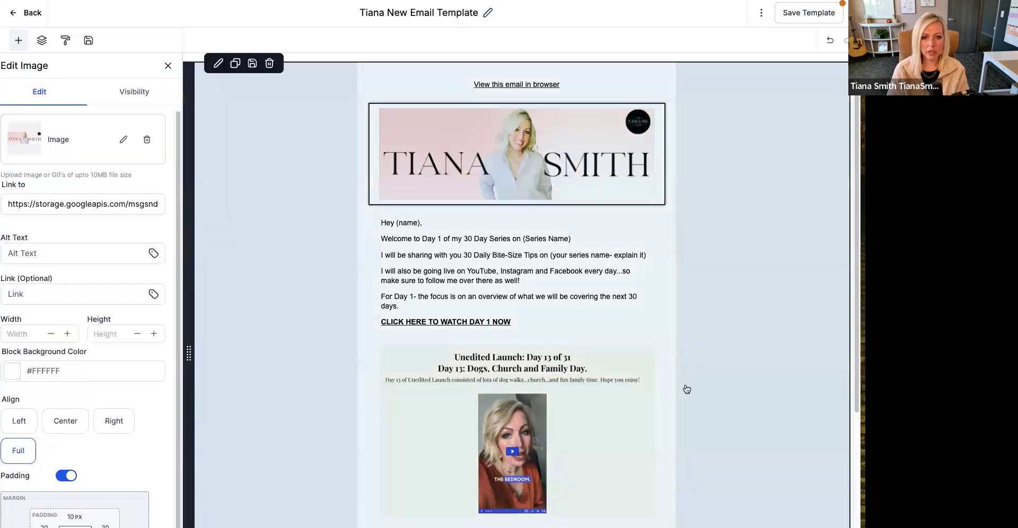
- Review the email with its replaced header image and save the template
click(650, 306)
scroll(651, 306, down, 2)
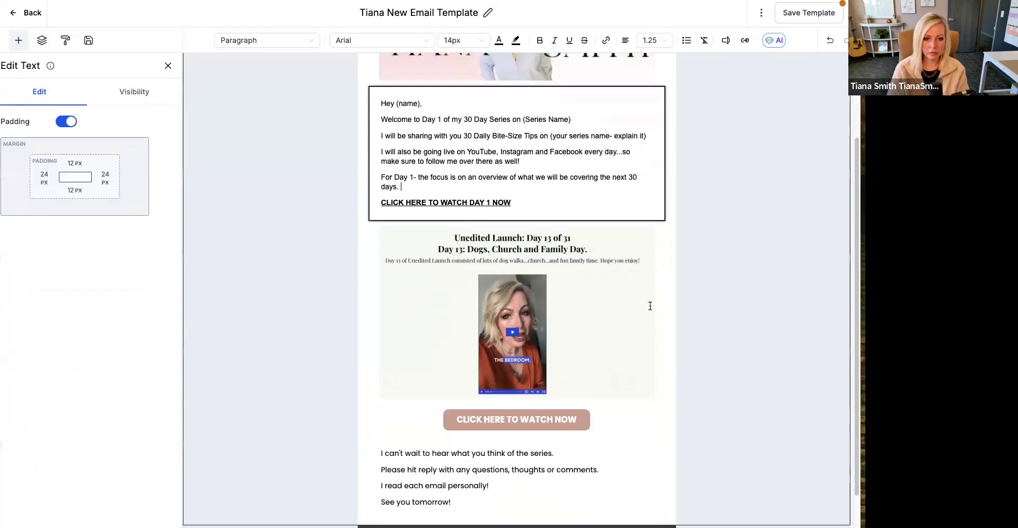
scroll(650, 306, down, 2)
scroll(650, 306, up, 4)
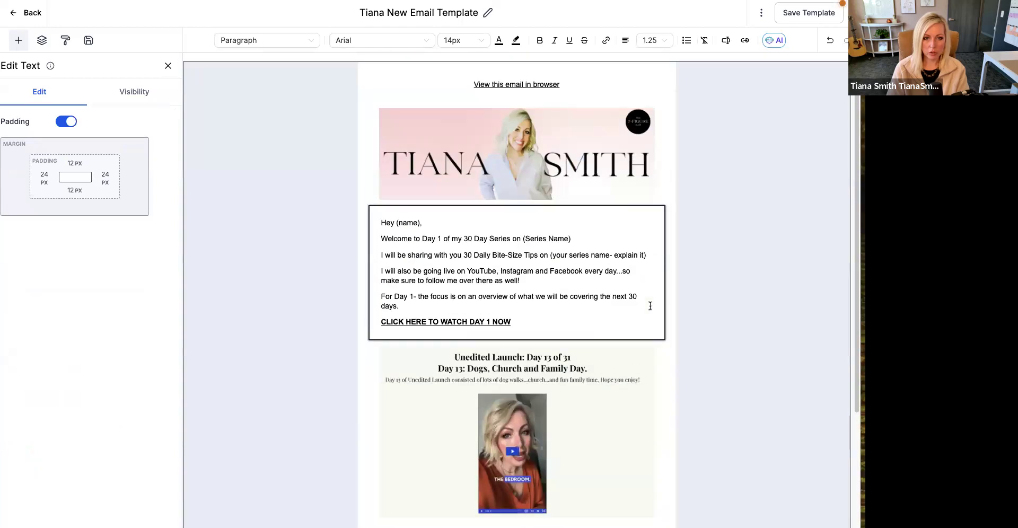
click(685, 290)
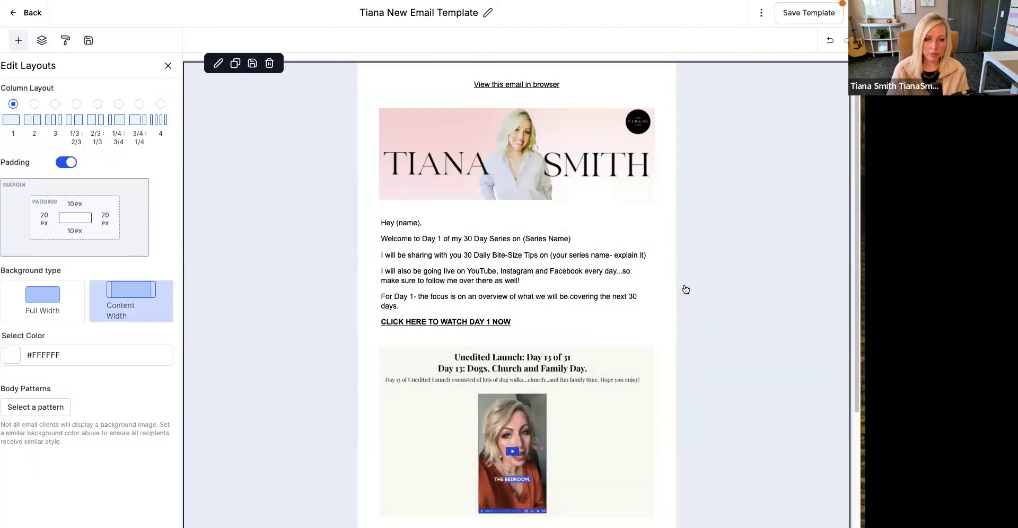
scroll(686, 290, down, 4)
click(808, 13)
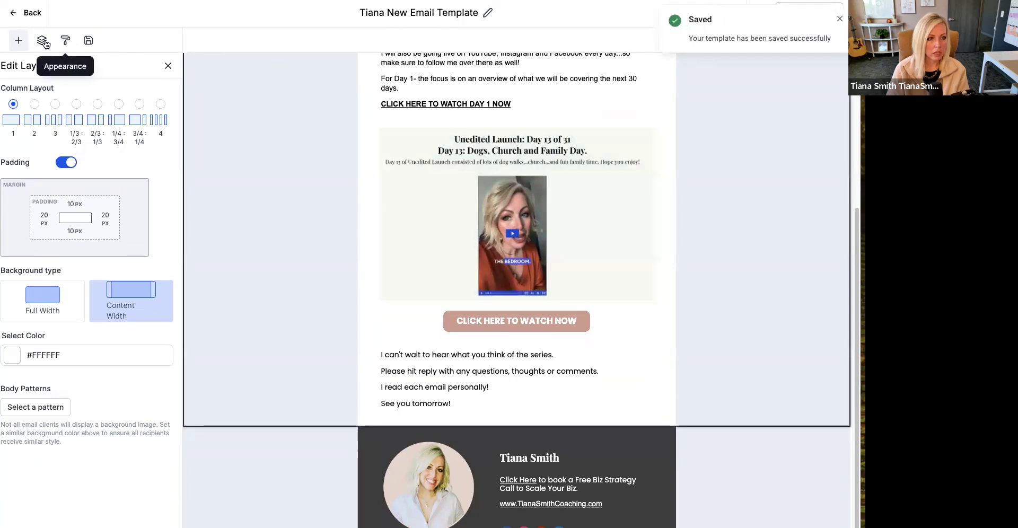
- Set the template's background color to the brand color #ecd9d1 and save the template
click(66, 41)
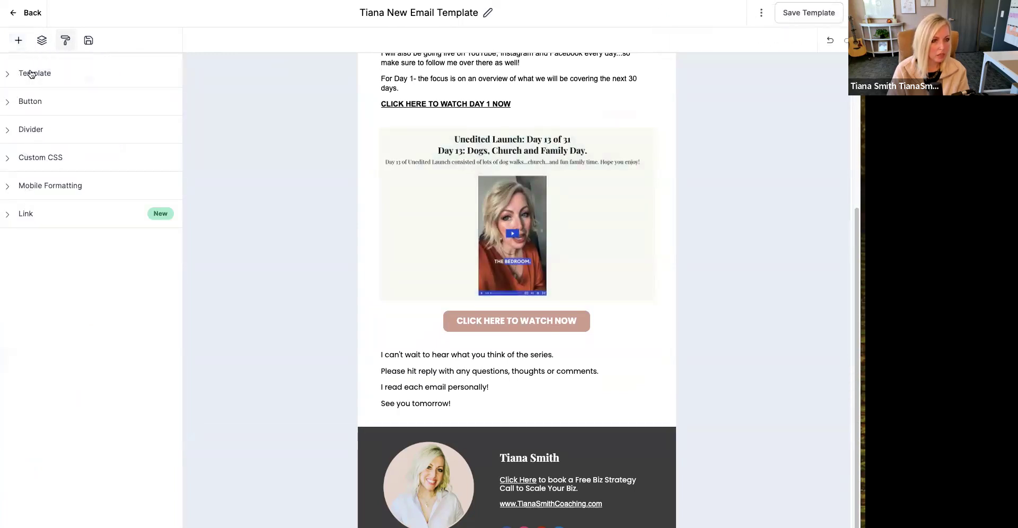
click(30, 73)
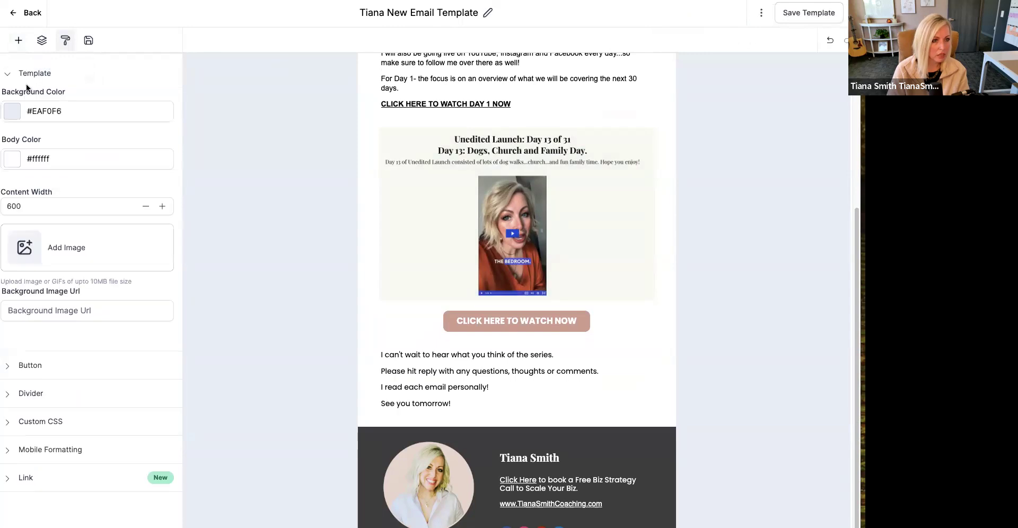
click(12, 119)
click(96, 167)
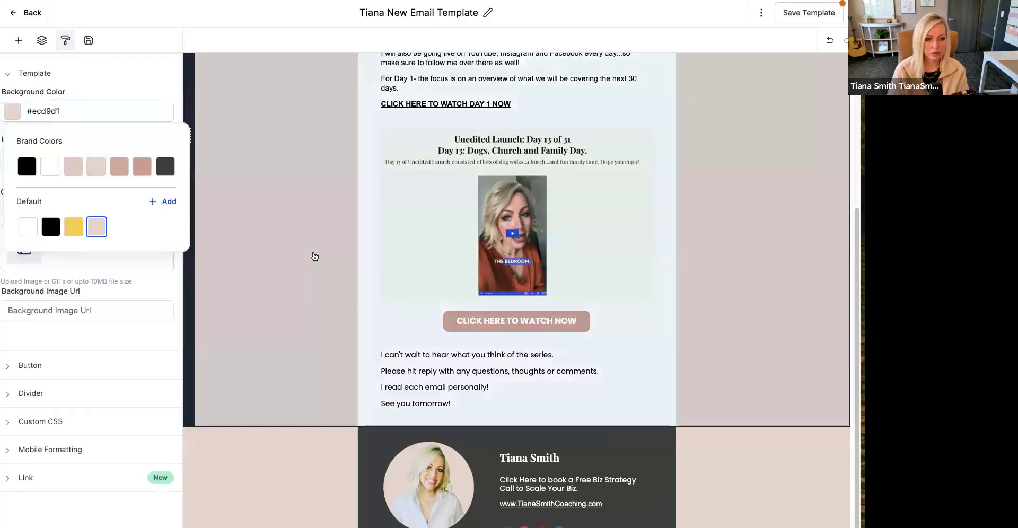
click(318, 257)
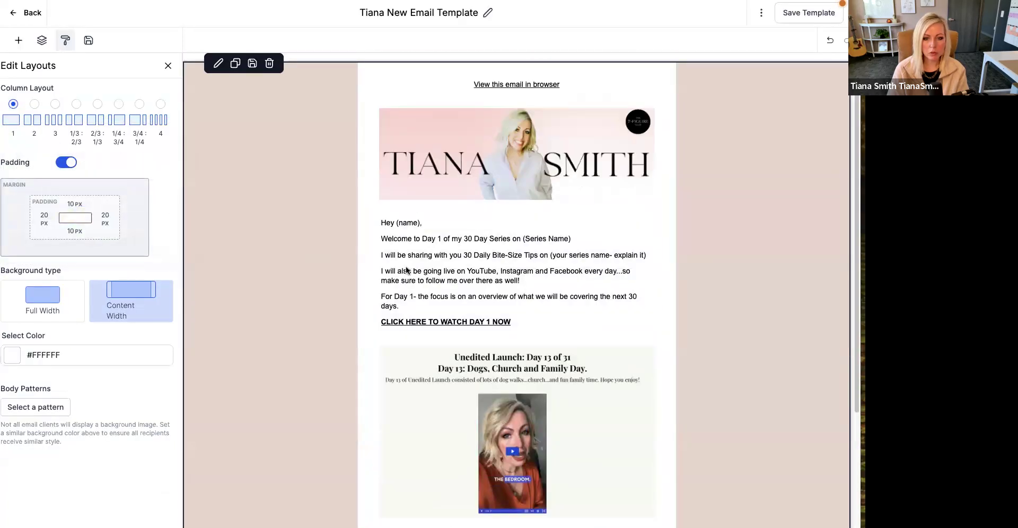
scroll(829, 293, down, 4)
scroll(830, 293, up, 4)
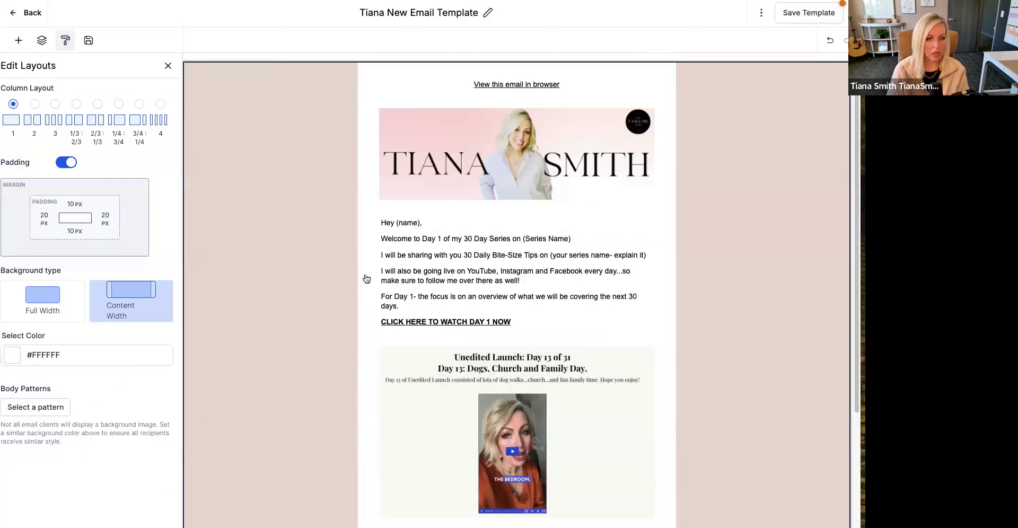
click(799, 16)
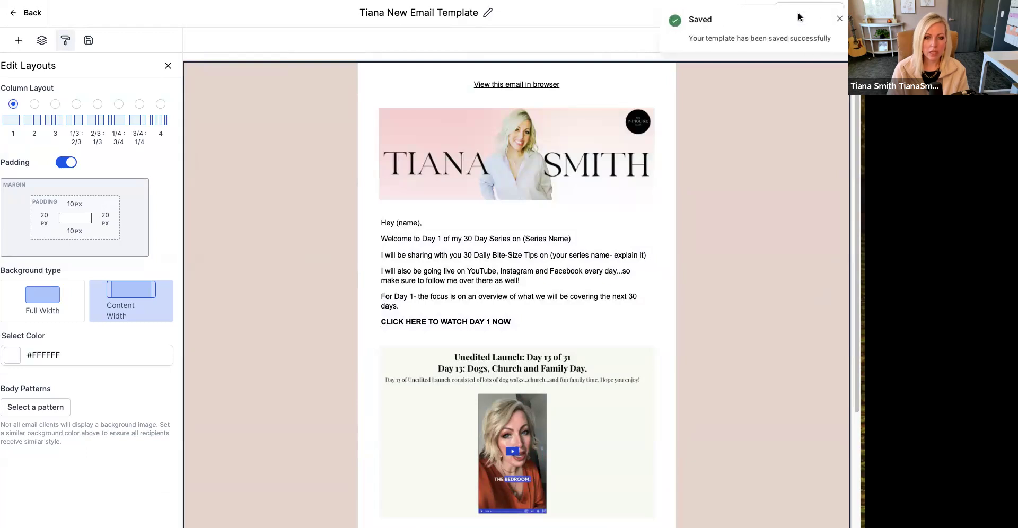
scroll(748, 350, down, 1)
scroll(745, 340, down, 4)
scroll(742, 319, up, 5)
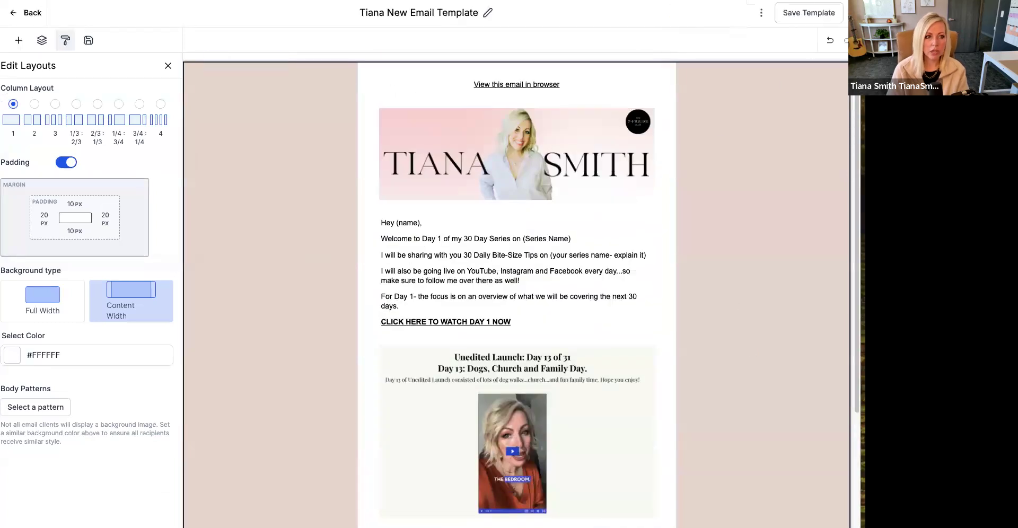
- Leave the template editor, ignore the billing alert and open the Email Campaigns list
click(13, 13)
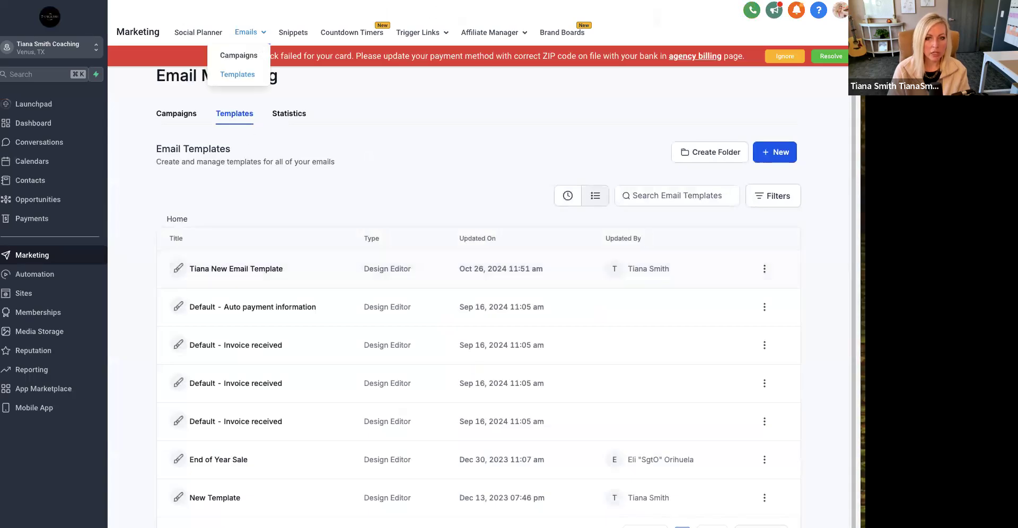
click(785, 56)
mouse_move(263, 35)
click(246, 56)
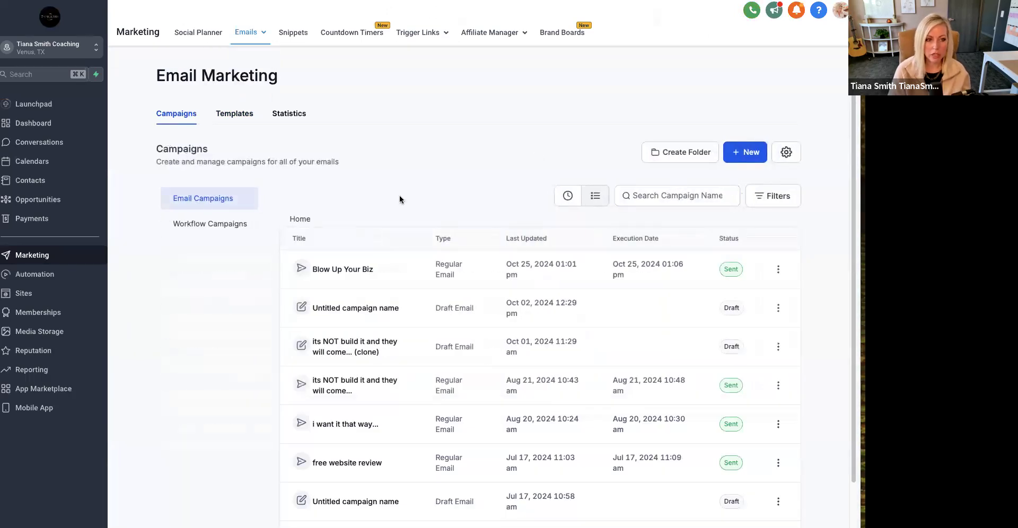
click(206, 221)
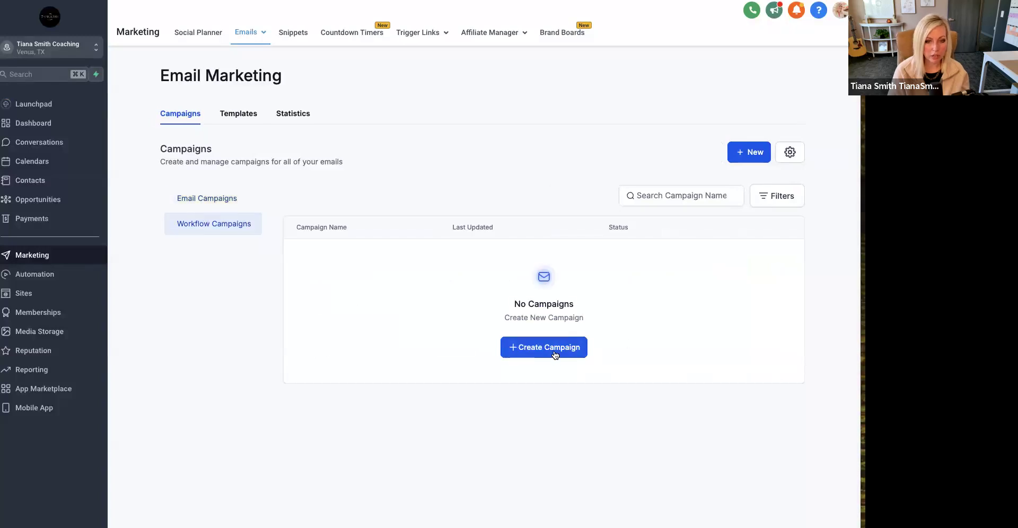
click(234, 206)
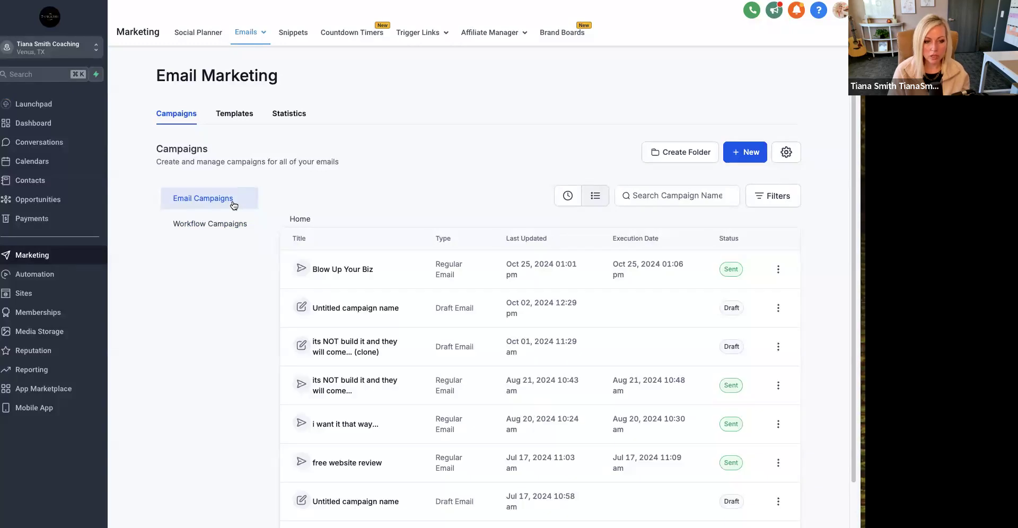
- Create a new email campaign based on the branded email template just saved
click(749, 153)
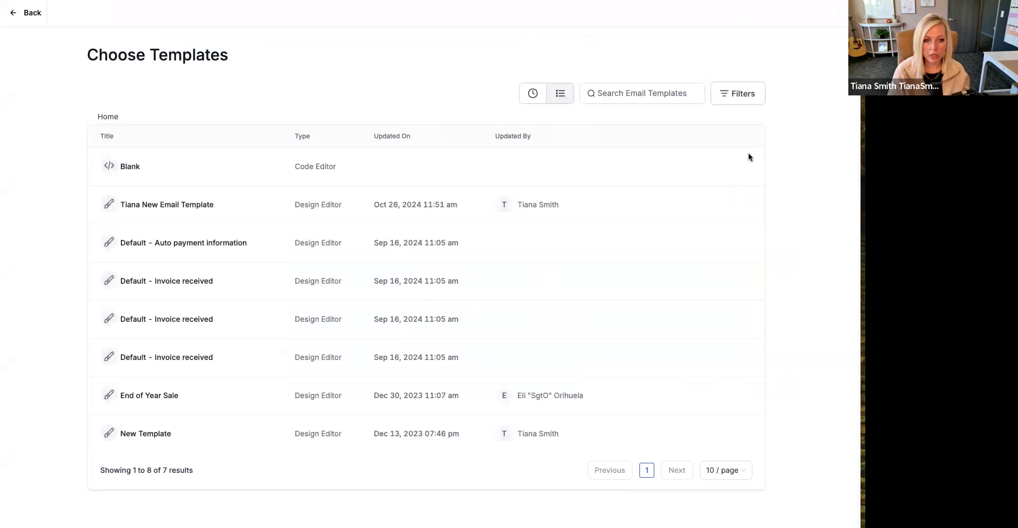
click(207, 213)
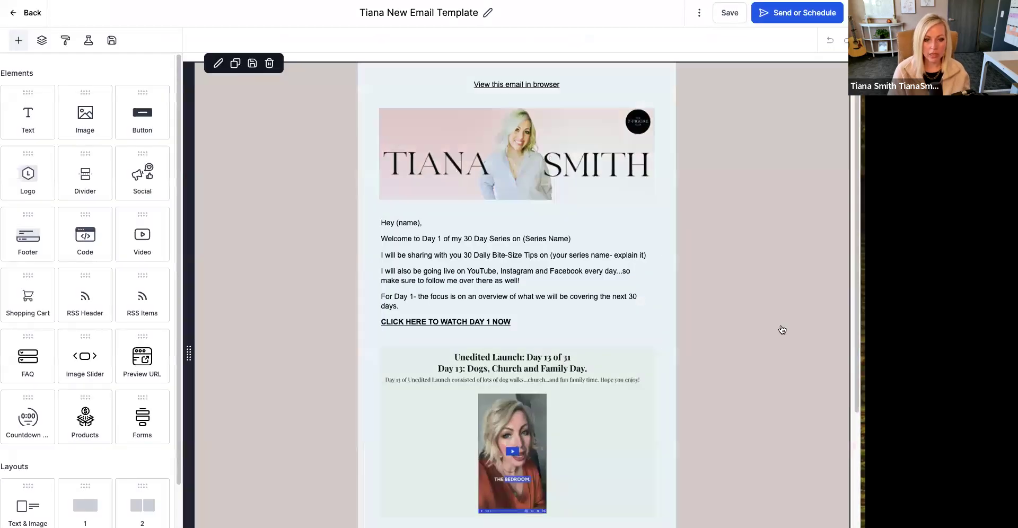
click(778, 330)
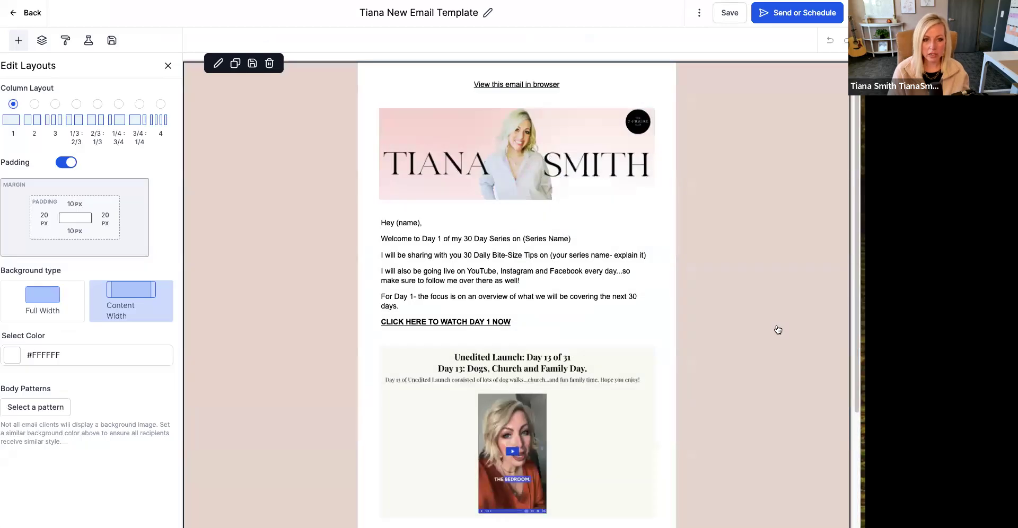
scroll(778, 330, down, 4)
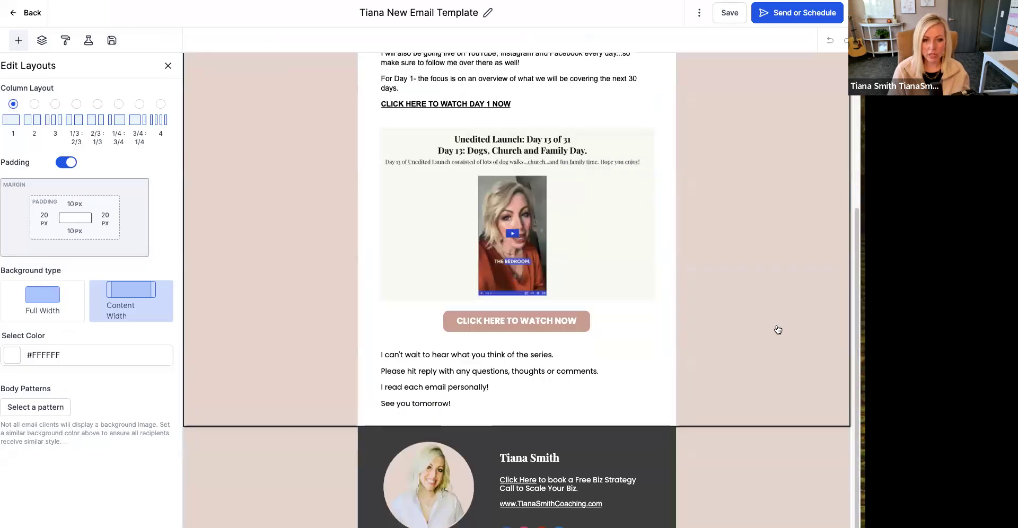
scroll(777, 330, up, 4)
- Rename the campaign email as Day 1 and save it
click(484, 14)
triple_click(416, 7)
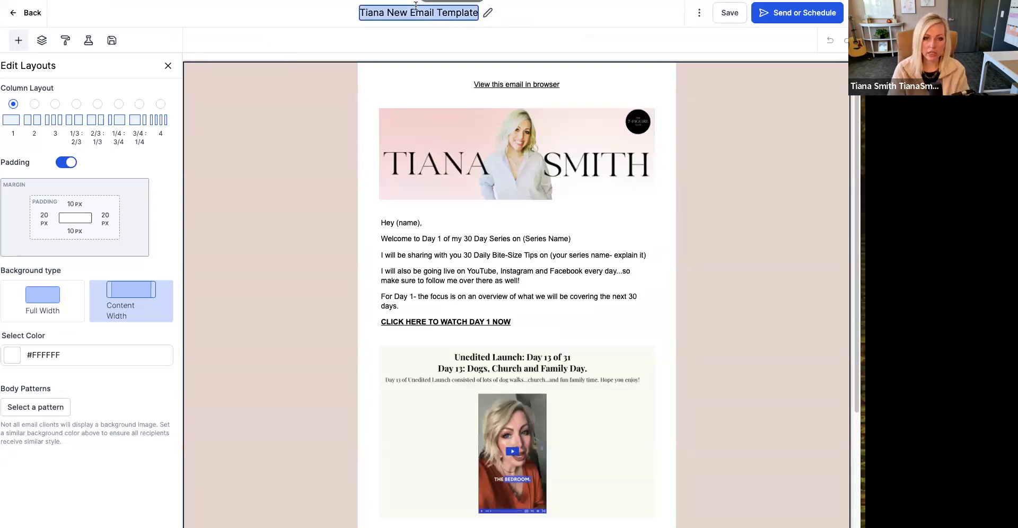
text(Day 1)
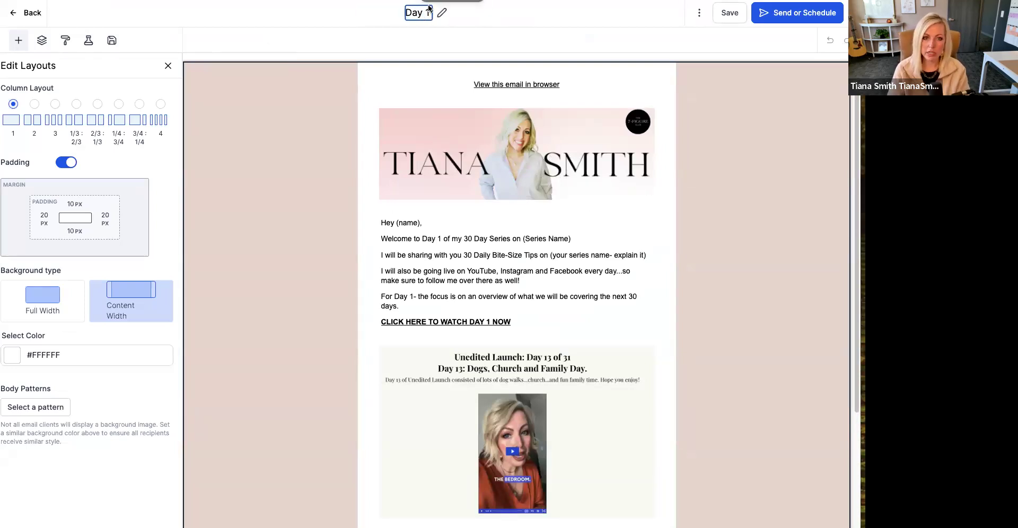
click(728, 16)
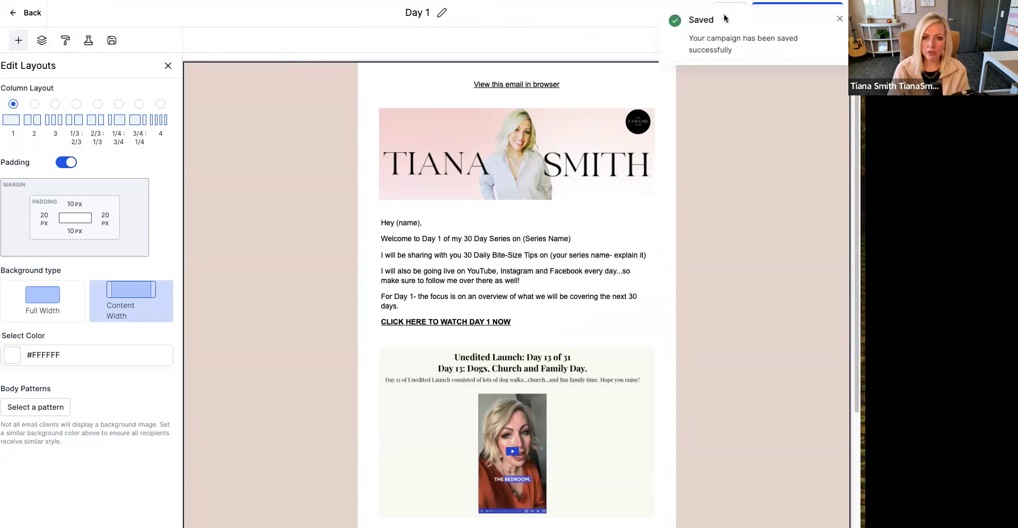
click(407, 256)
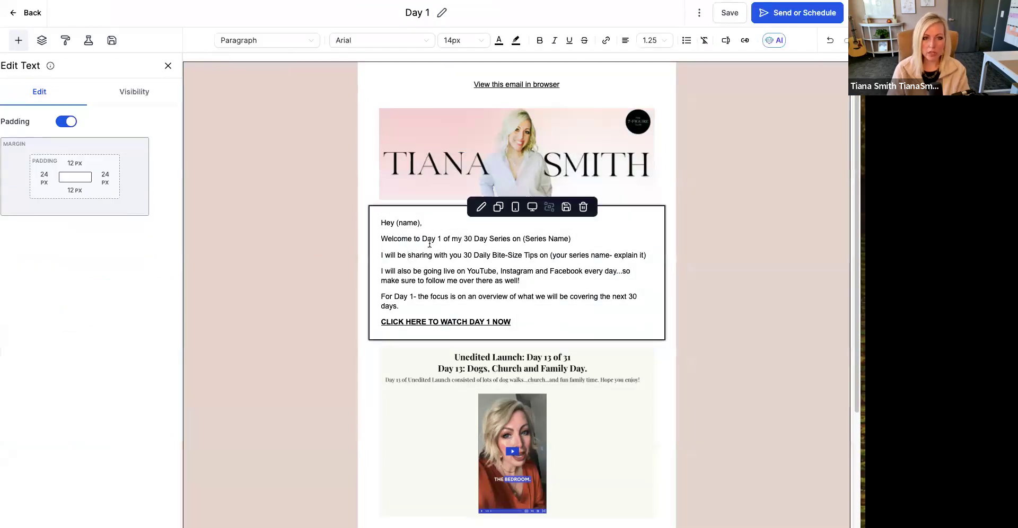
- Open the Day 1 campaign's send settings and set the sender email to the user's email custom value, {{user.email}}
click(785, 13)
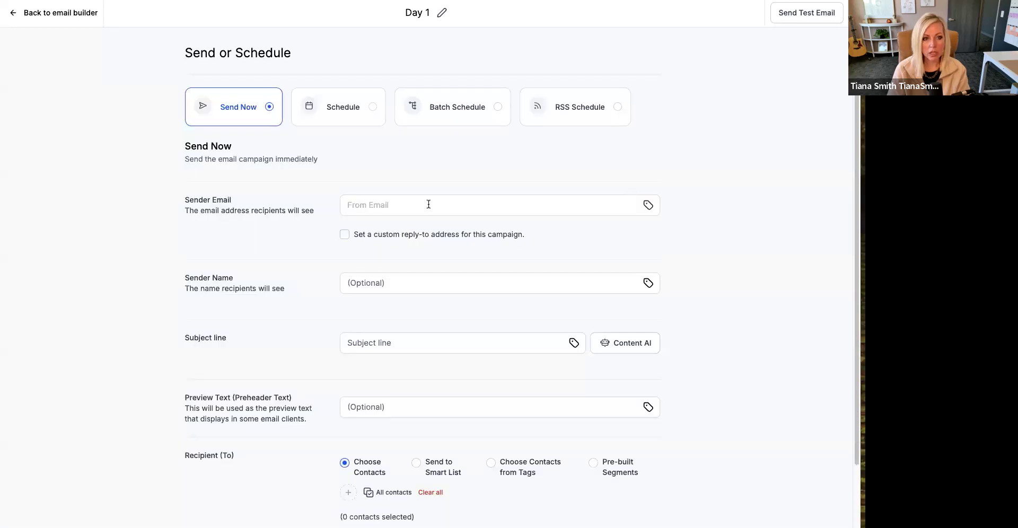
click(375, 195)
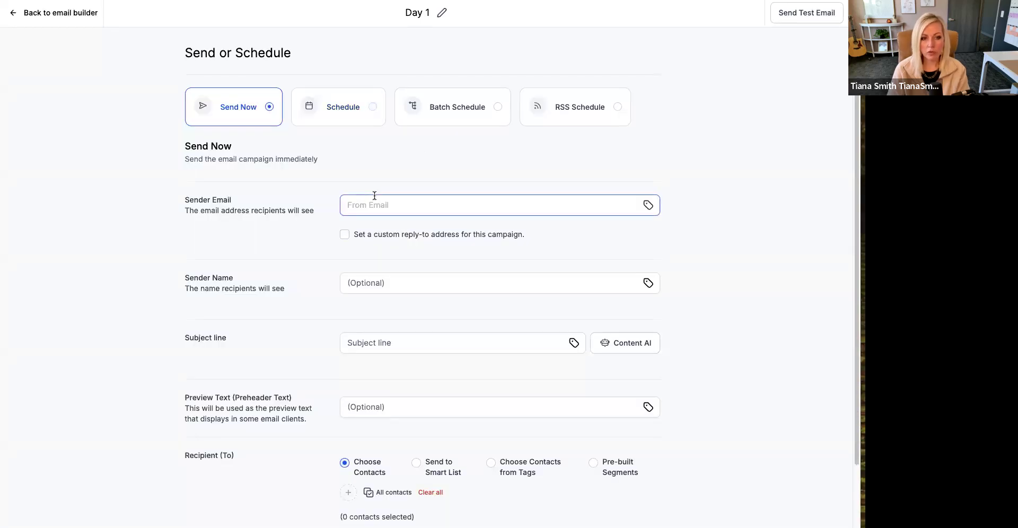
click(649, 206)
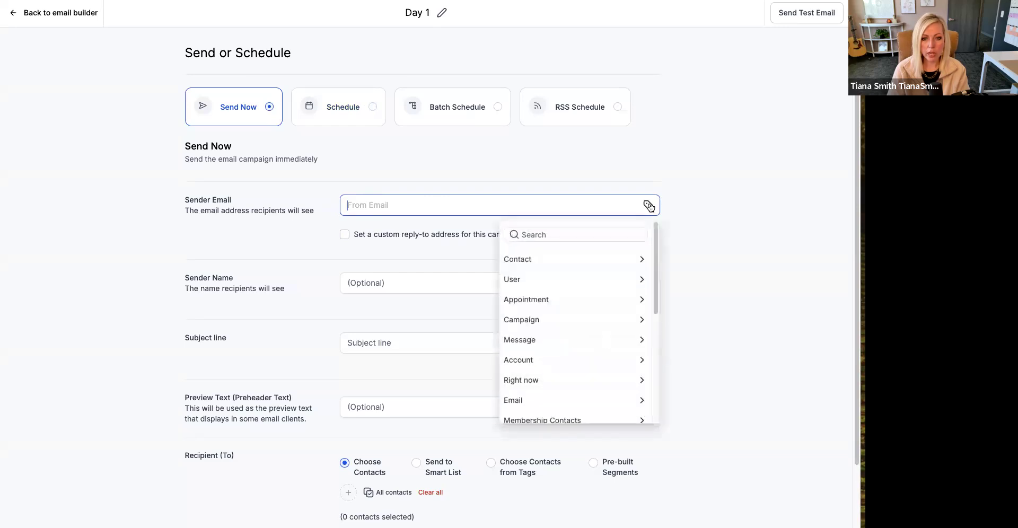
click(644, 279)
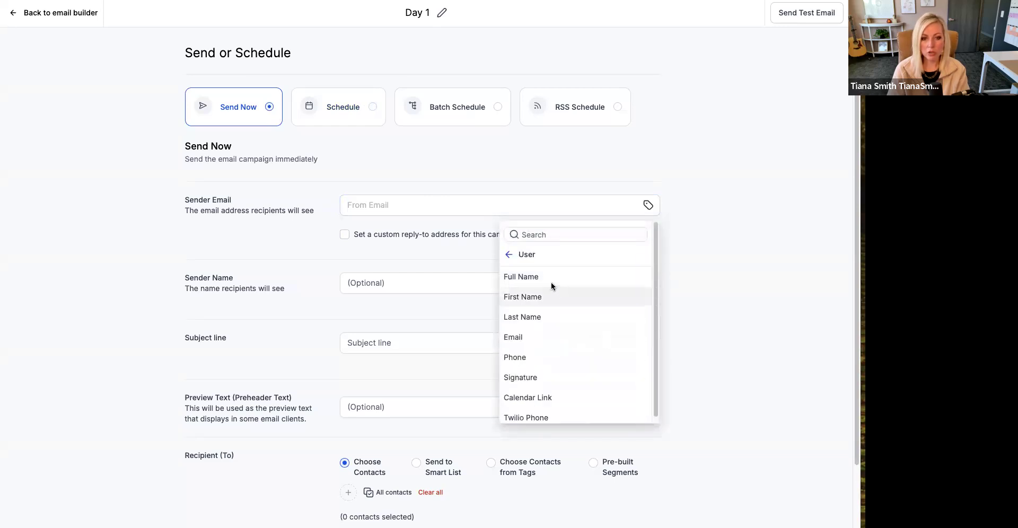
click(548, 297)
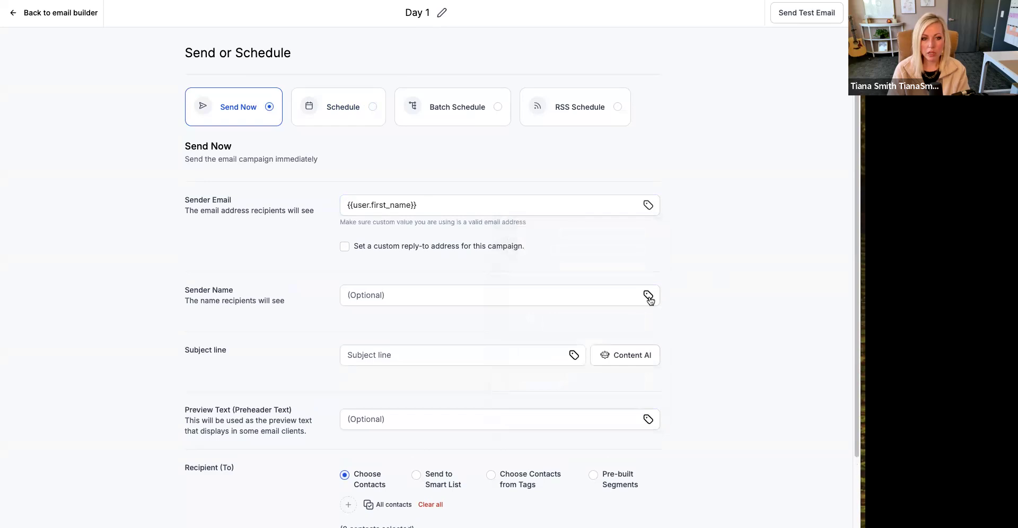
click(648, 205)
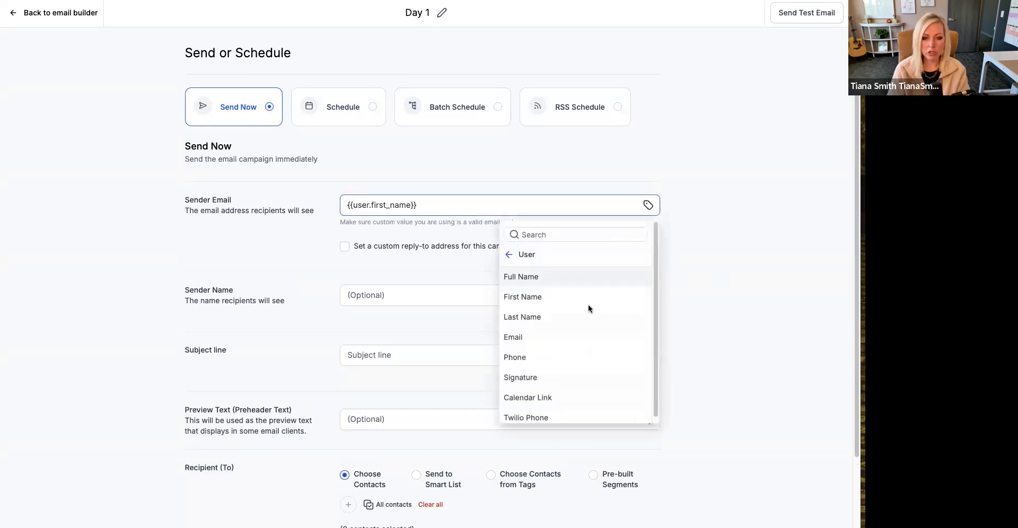
click(530, 333)
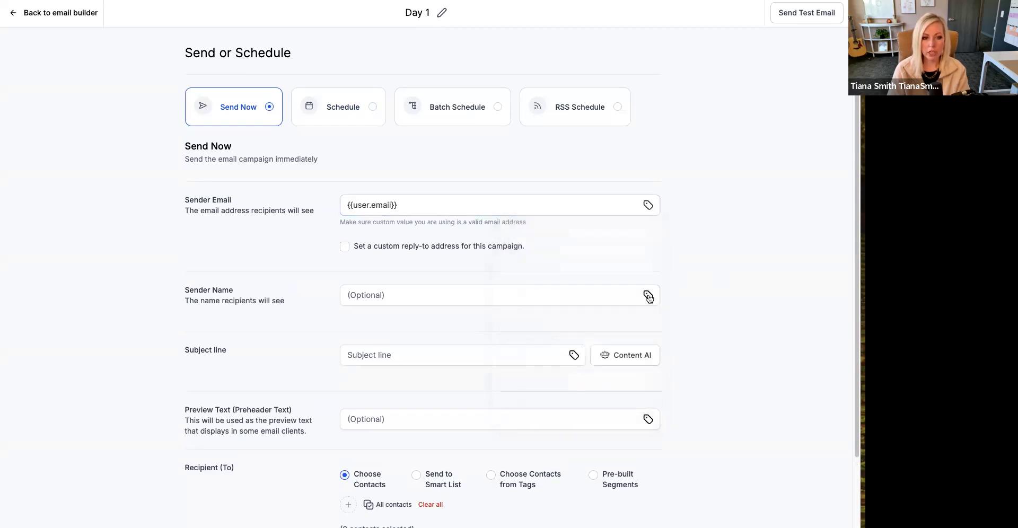
- Set the sender name to the user's first name custom value, {{user.first_name}}
click(648, 296)
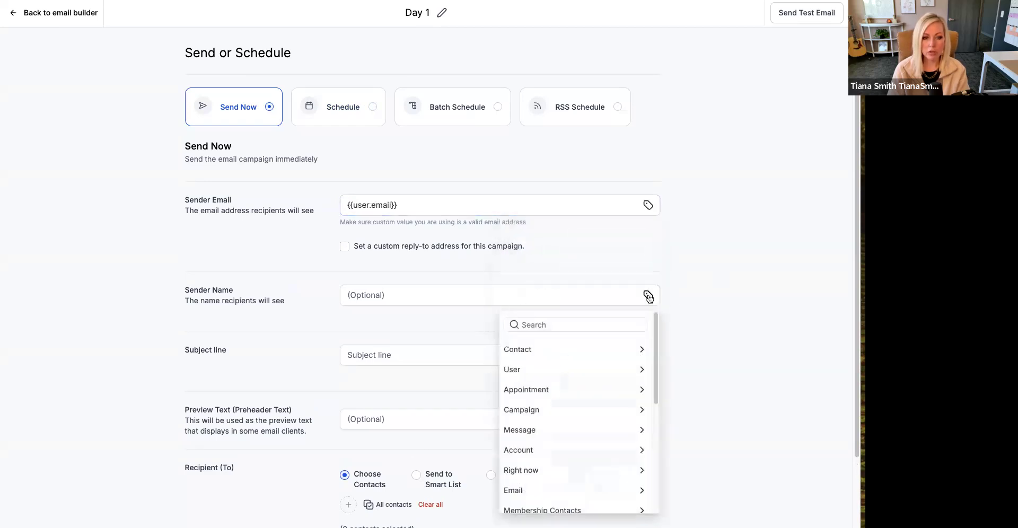
click(639, 370)
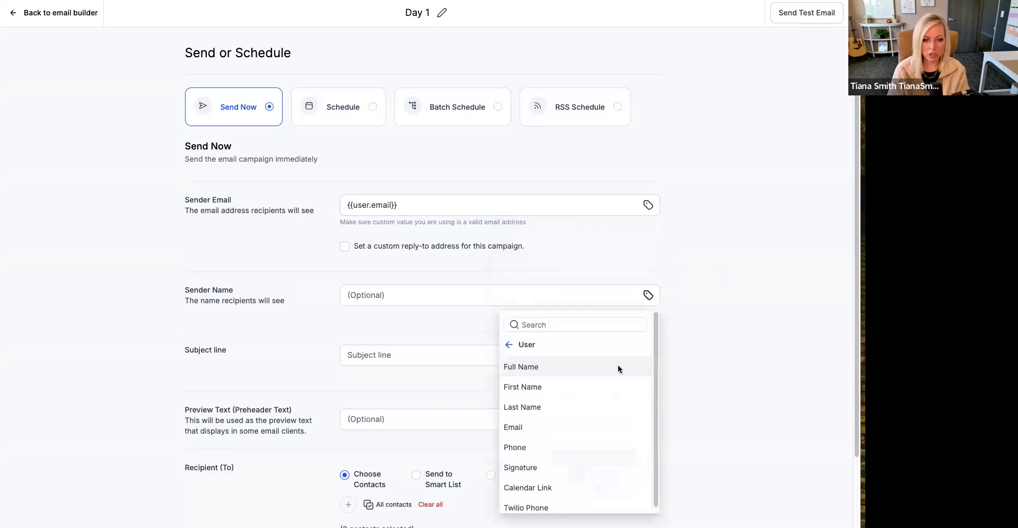
click(561, 388)
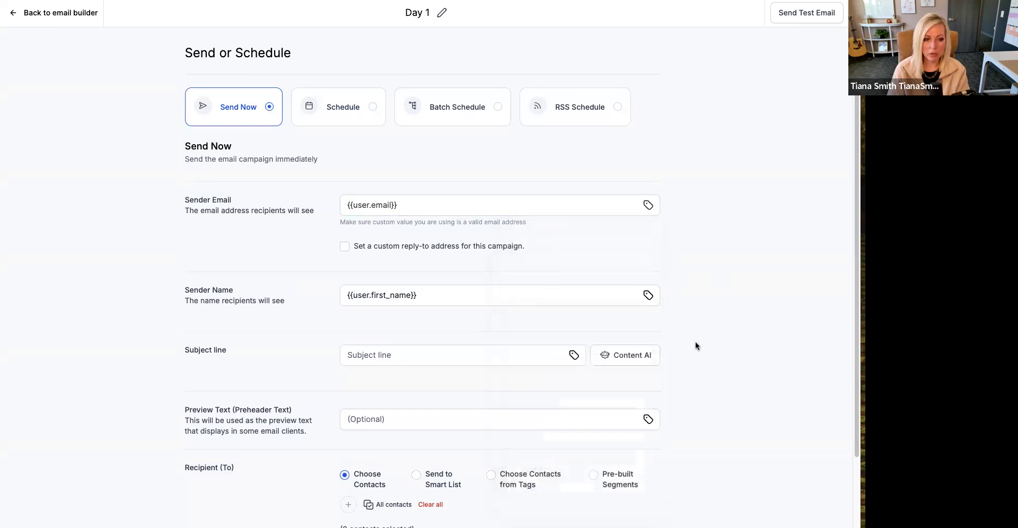
- Enter "my #1 tip for business" as the subject line and select all contacts as the campaign's recipients
scroll(695, 346, down, 1)
click(427, 291)
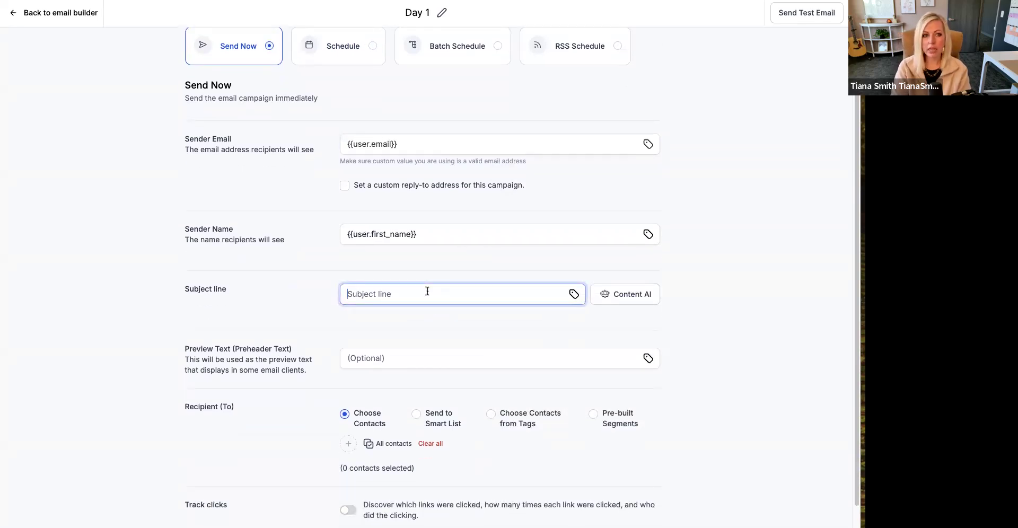
text(da)
key(BackSpace)
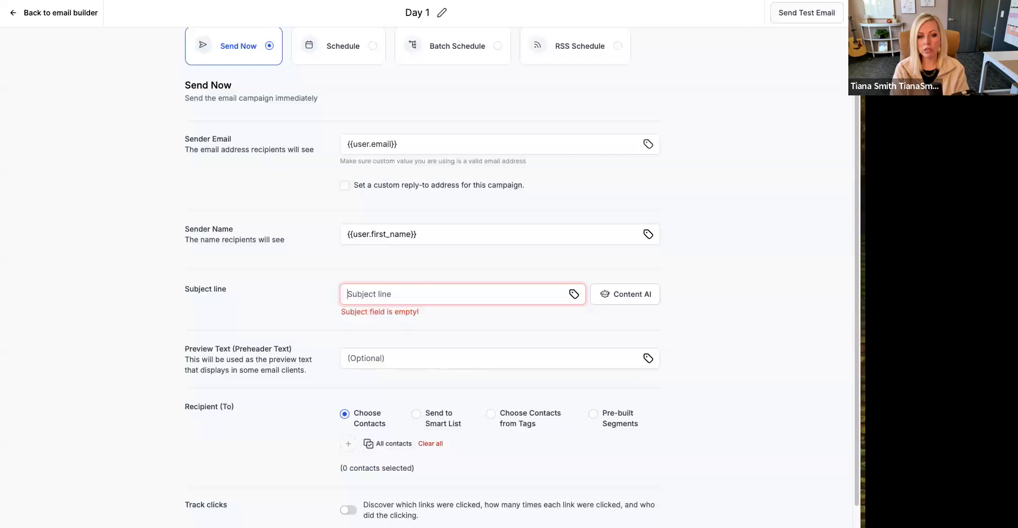
text(my #1 tip for business)
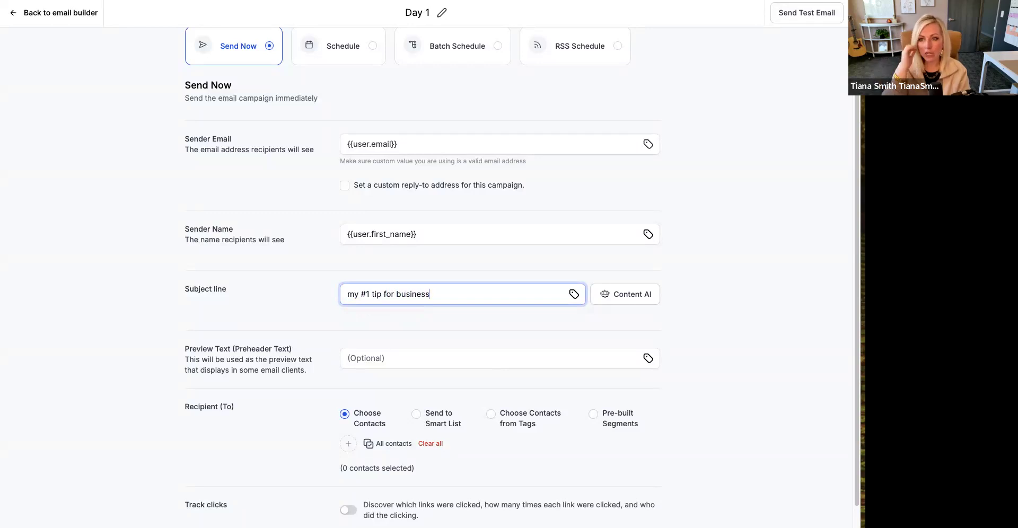
scroll(428, 292, down, 1)
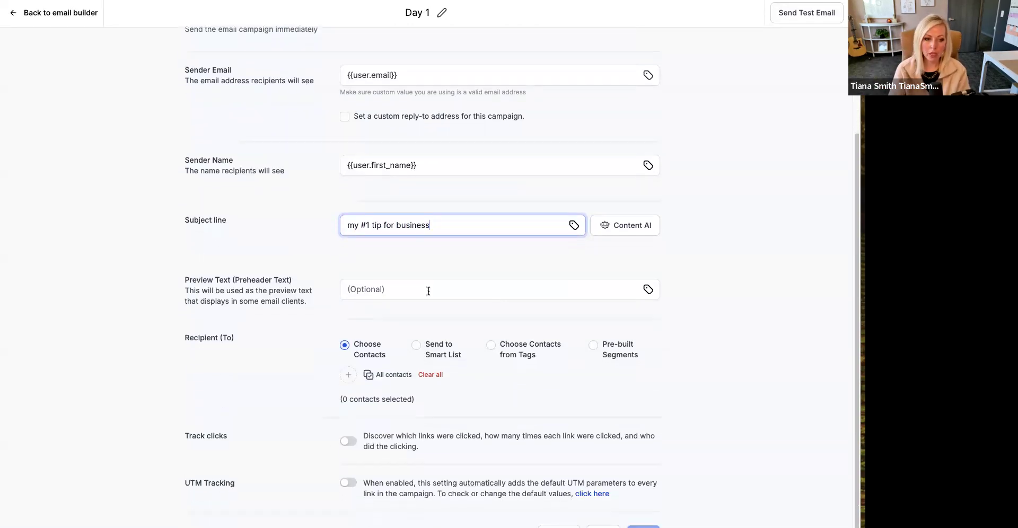
click(392, 377)
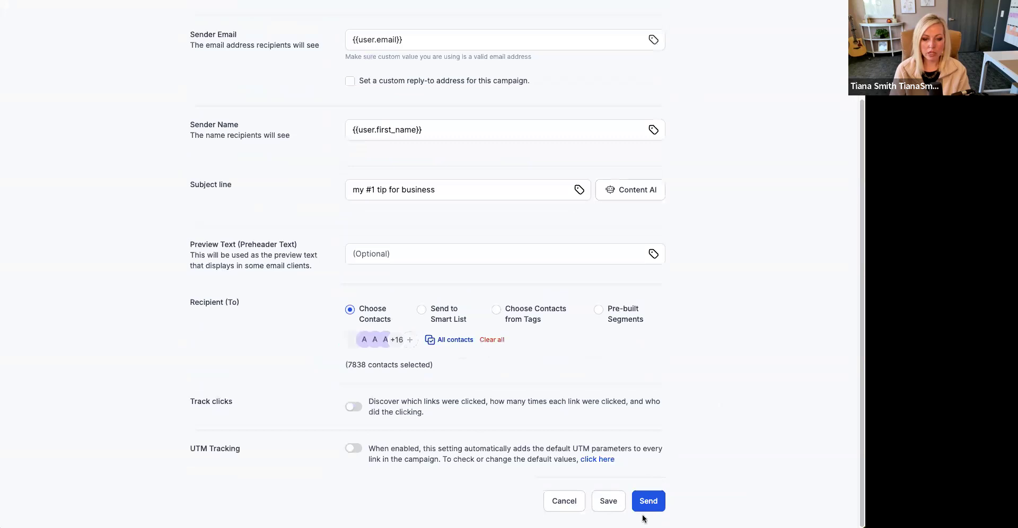
- Switch the campaign to scheduled sending and set it for 2024-10-31 at 10:00 AM
scroll(655, 368, up, 3)
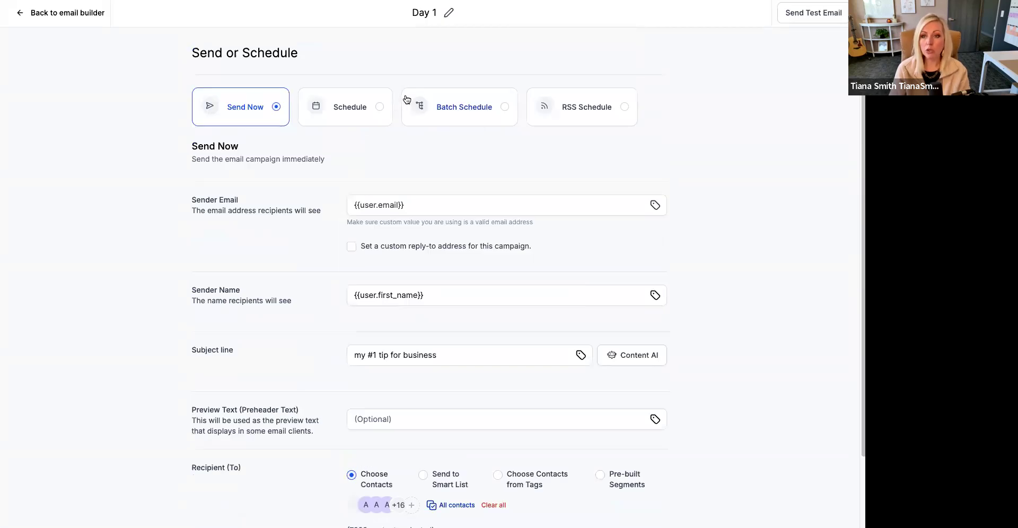
click(379, 107)
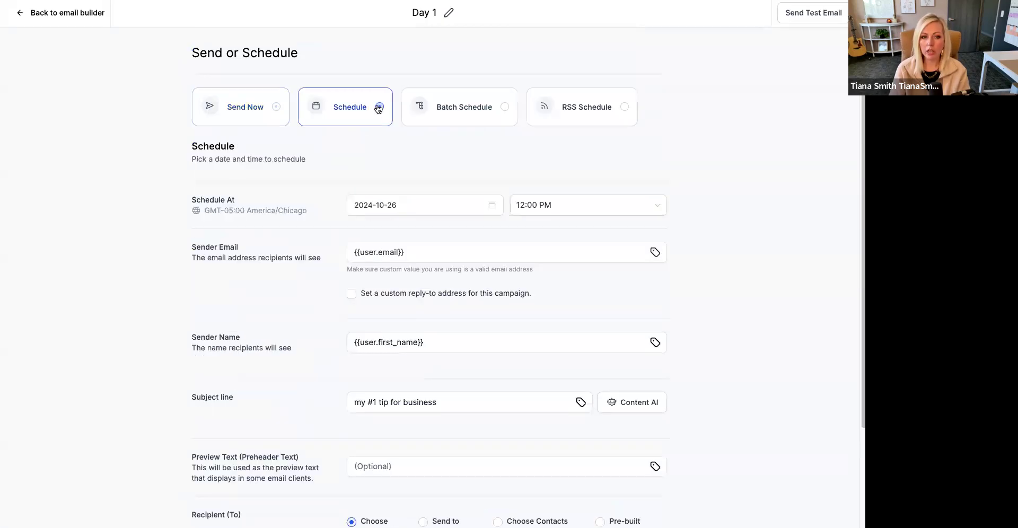
click(428, 203)
click(443, 333)
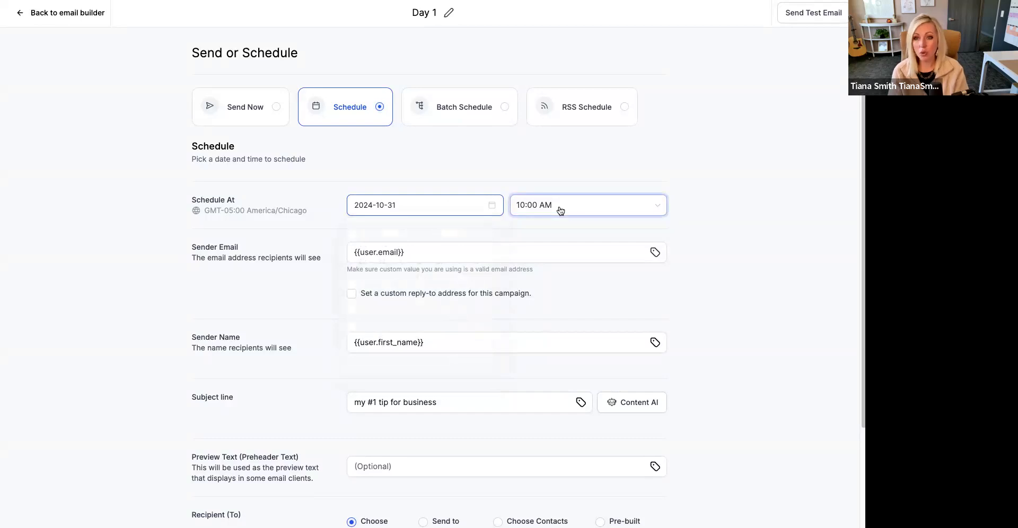
scroll(561, 210, down, 3)
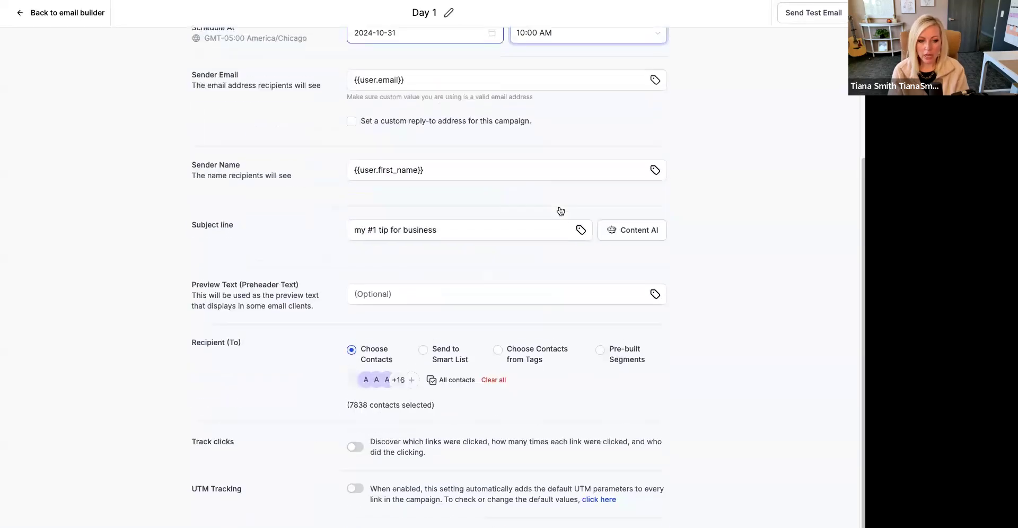
scroll(561, 210, up, 3)
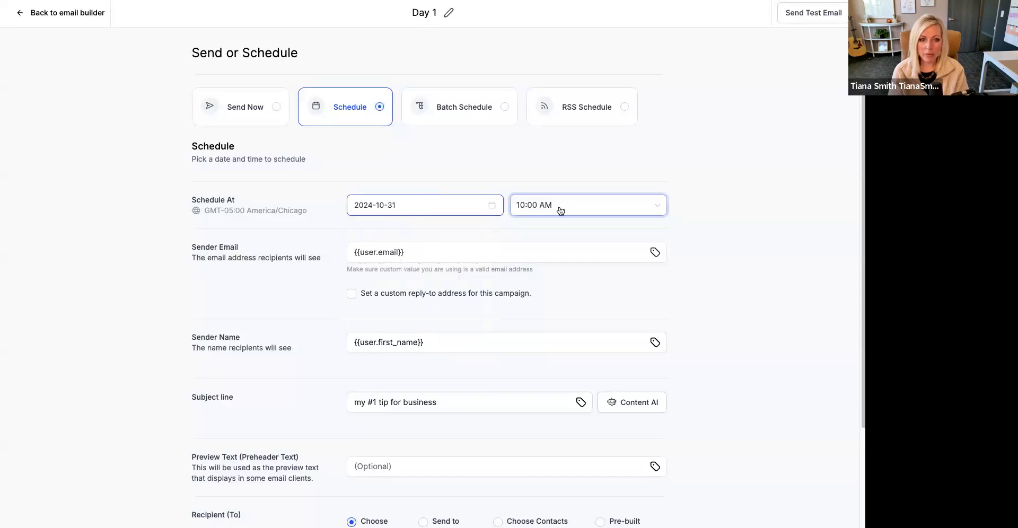